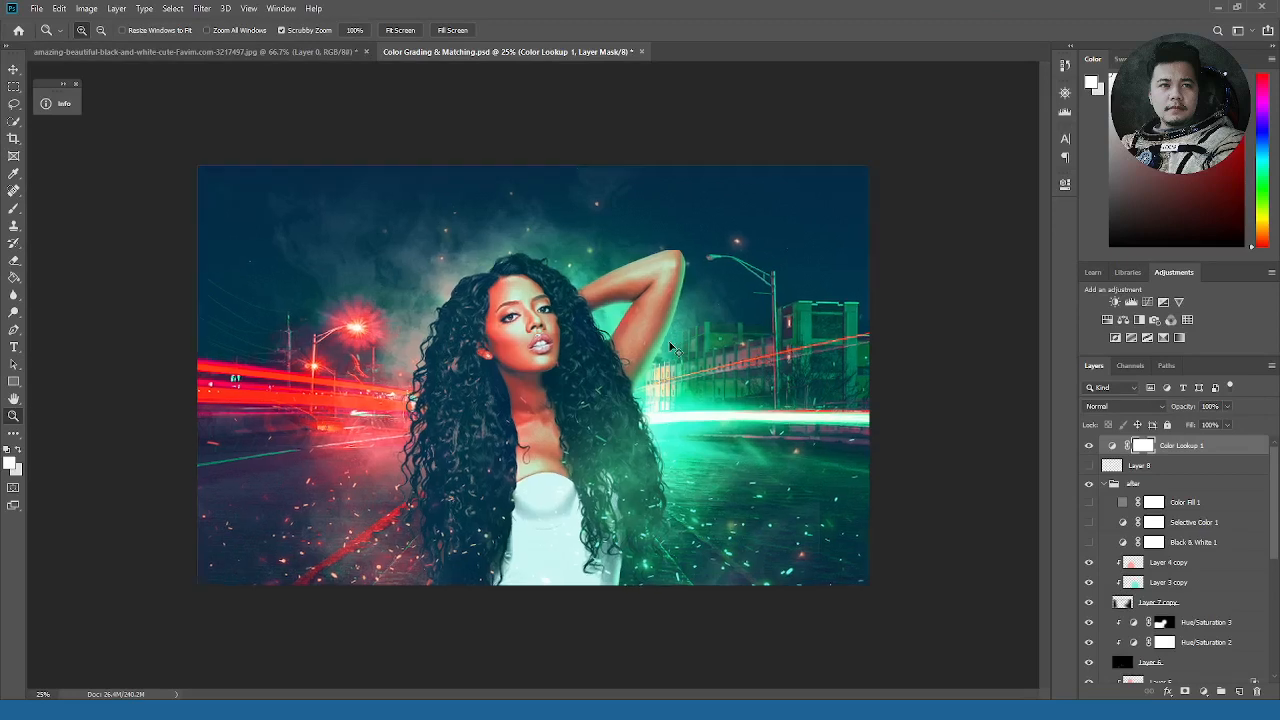
Open the background image Bg.jpg from the 10 Adobe Photoshop - Color Grading folder, browsing the files as thumbnails
{"action": "key", "text": "alt"}
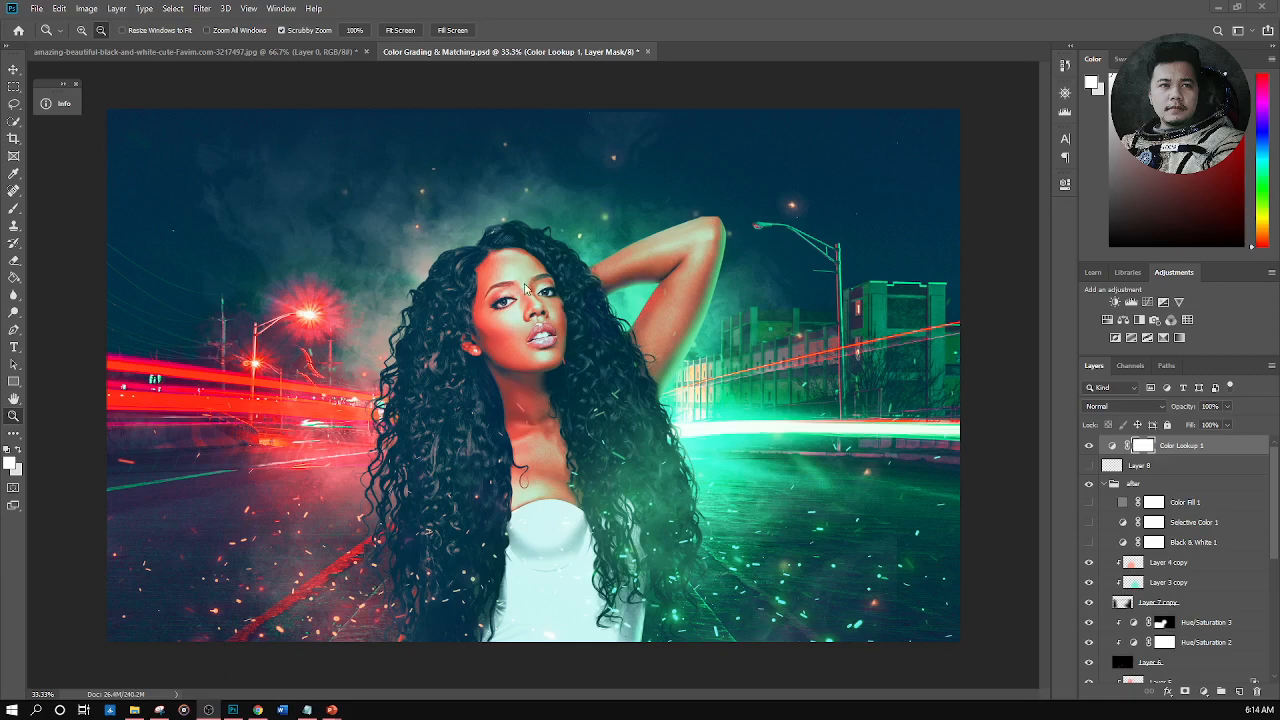
{"action": "left_click", "coordinate": [40, 8]}
{"action": "left_click", "coordinate": [42, 35]}
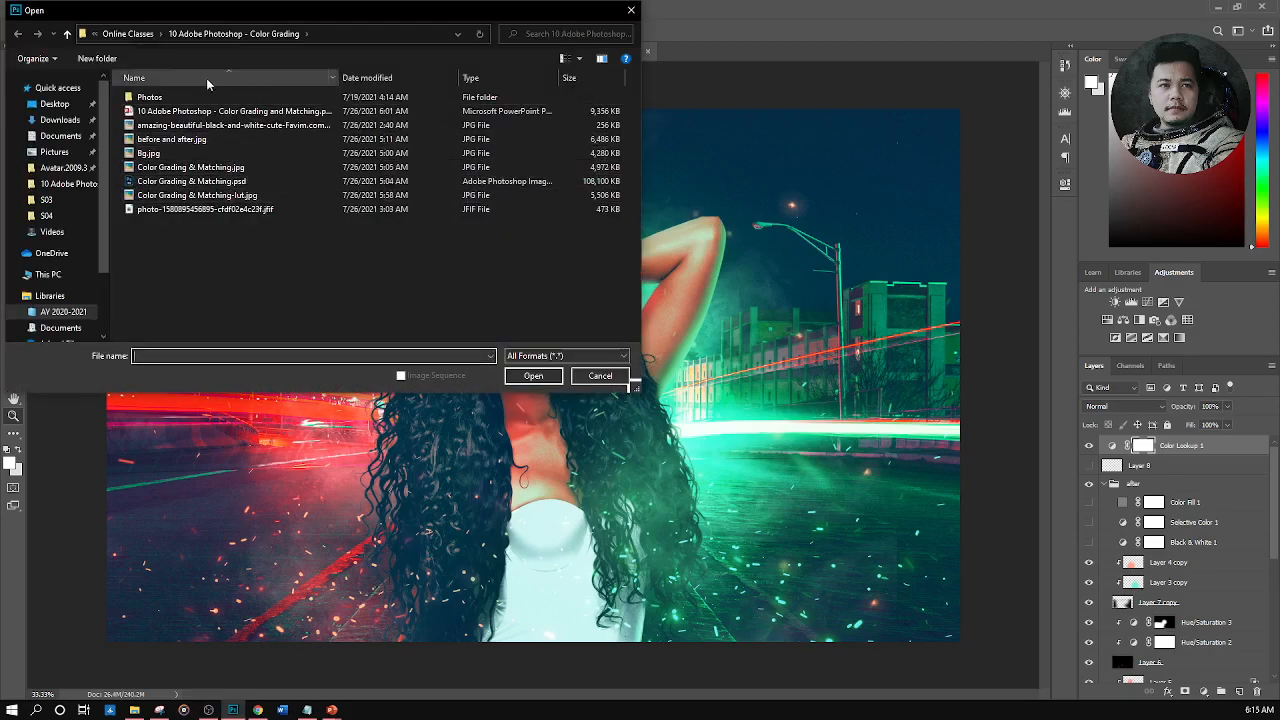
{"action": "left_click", "coordinate": [579, 59]}
{"action": "left_click", "coordinate": [592, 59]}
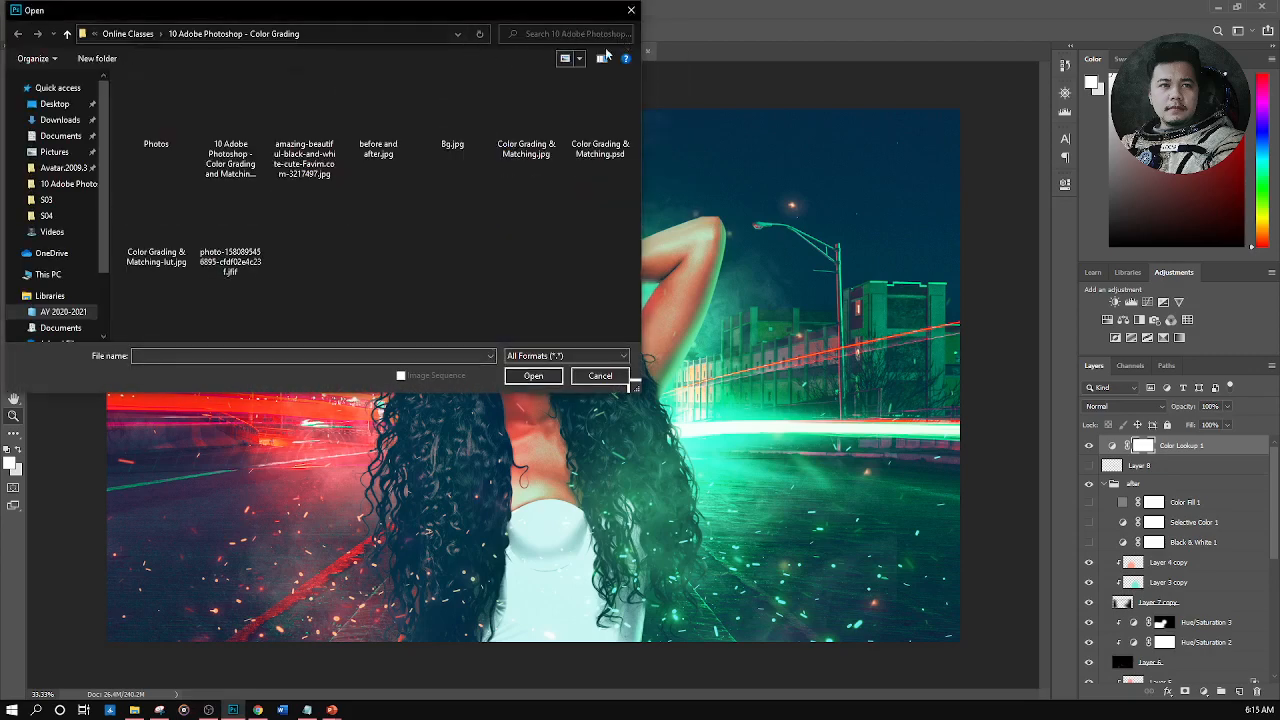
{"action": "left_click", "coordinate": [470, 130]}
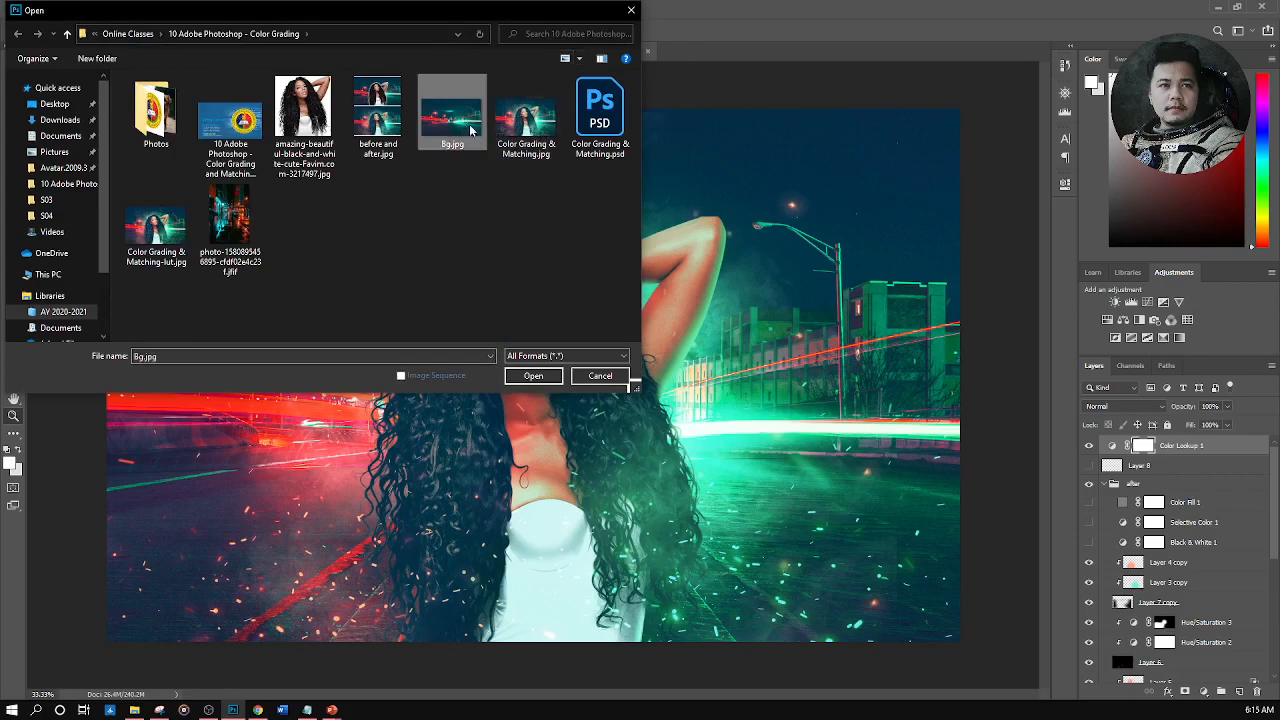
{"action": "left_click", "coordinate": [533, 375]}
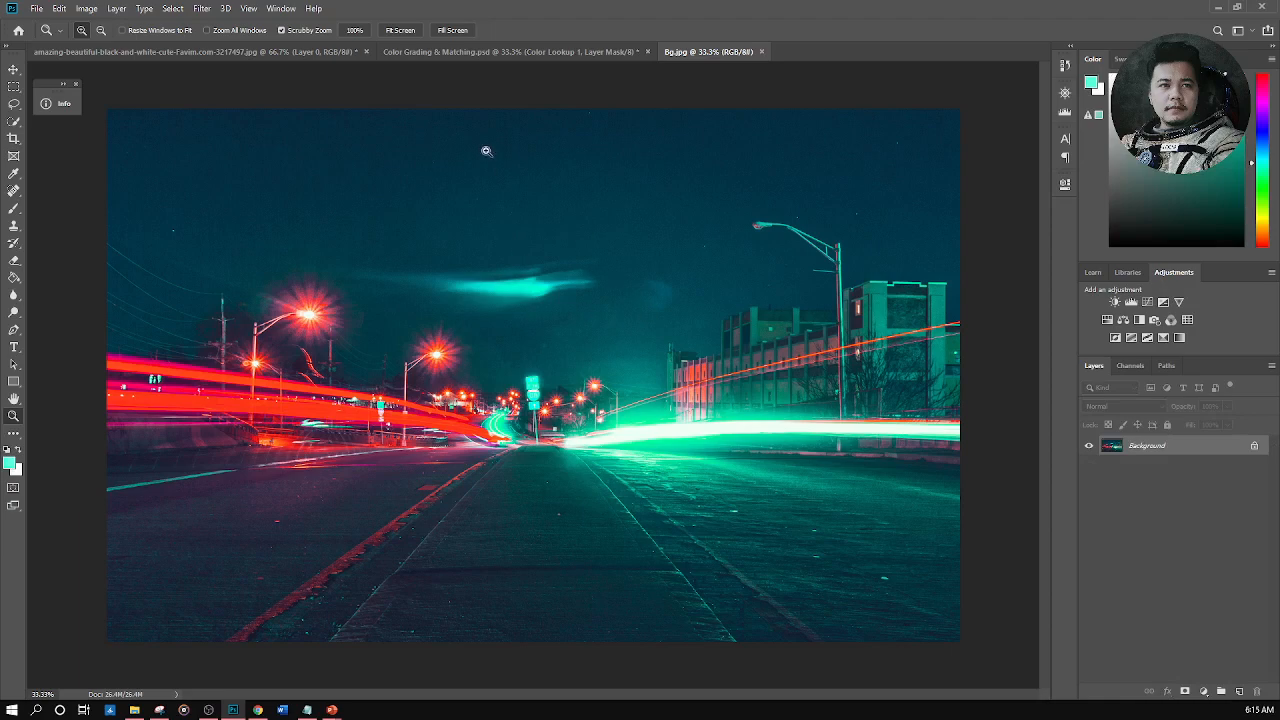
Compare the finished Color Grading & Matching.psd composite, the woman's source photo and the Bg.jpg street background
{"action": "left_click", "coordinate": [37, 10]}
{"action": "left_click", "coordinate": [343, 79]}
{"action": "left_click", "coordinate": [418, 51]}
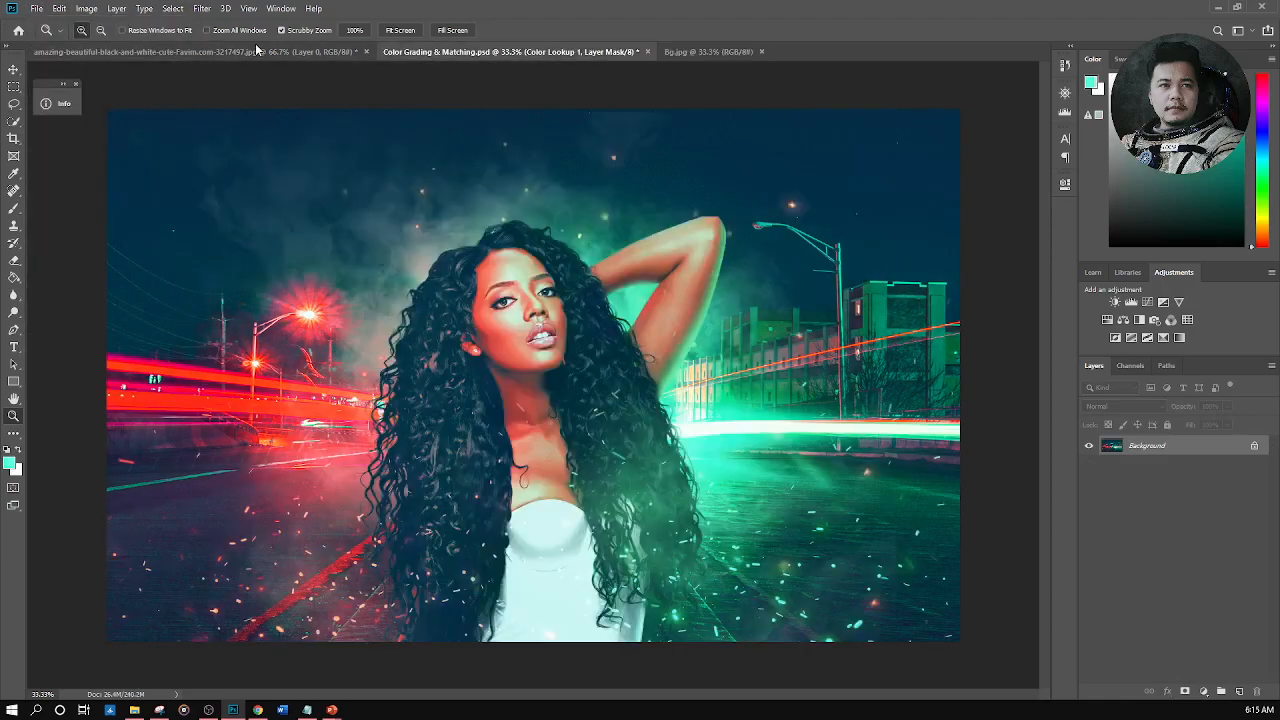
{"action": "left_click", "coordinate": [257, 51]}
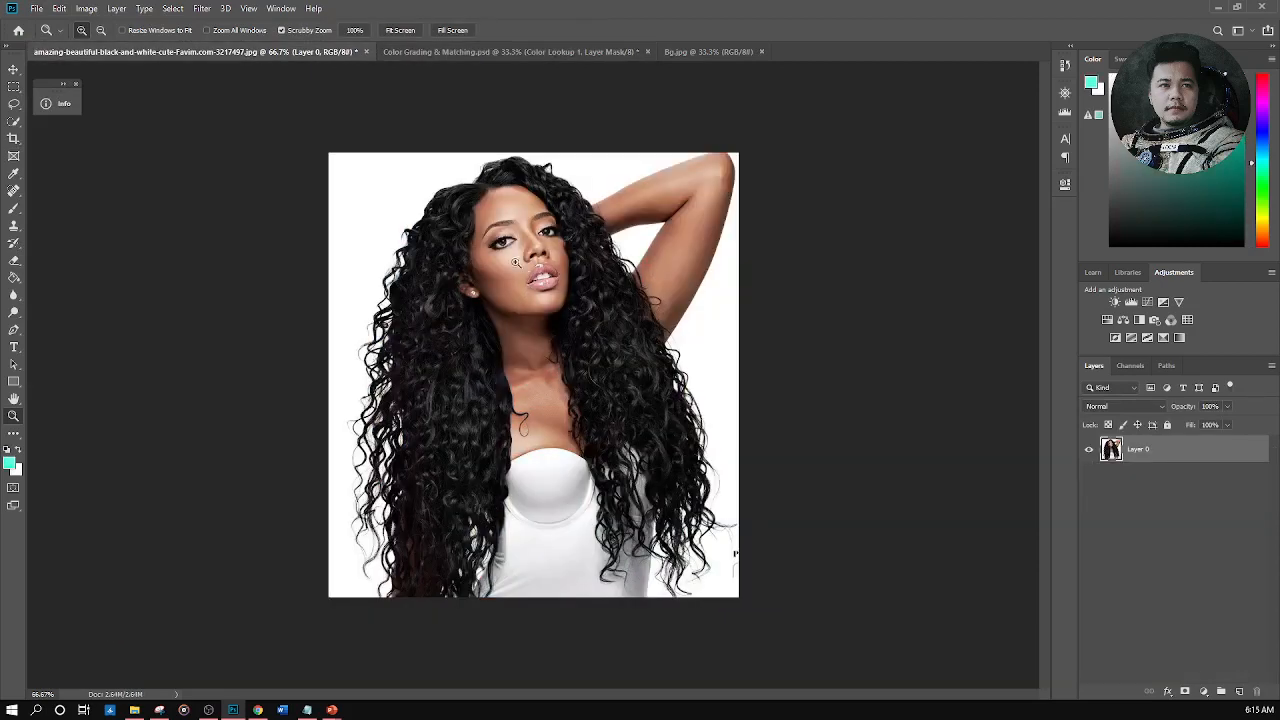
{"action": "left_click", "coordinate": [703, 52]}
{"action": "left_click", "coordinate": [230, 52]}
{"action": "left_click", "coordinate": [716, 56]}
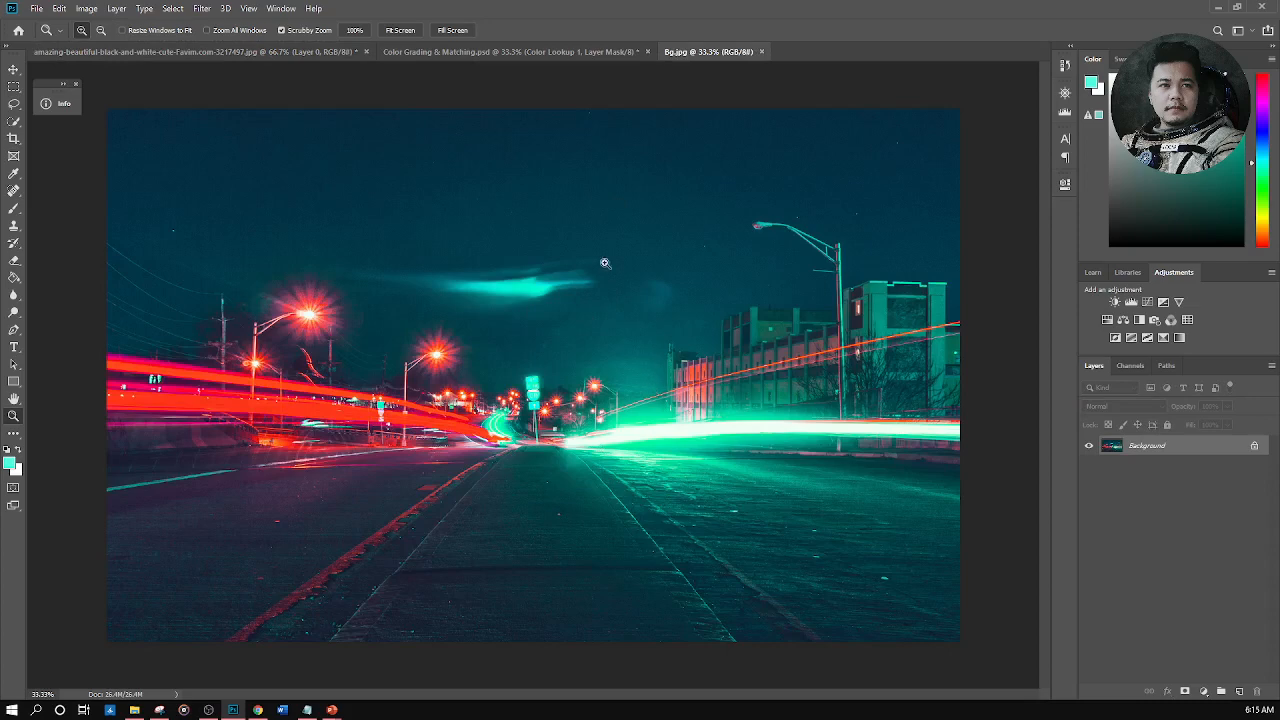
{"action": "left_click", "coordinate": [309, 54]}
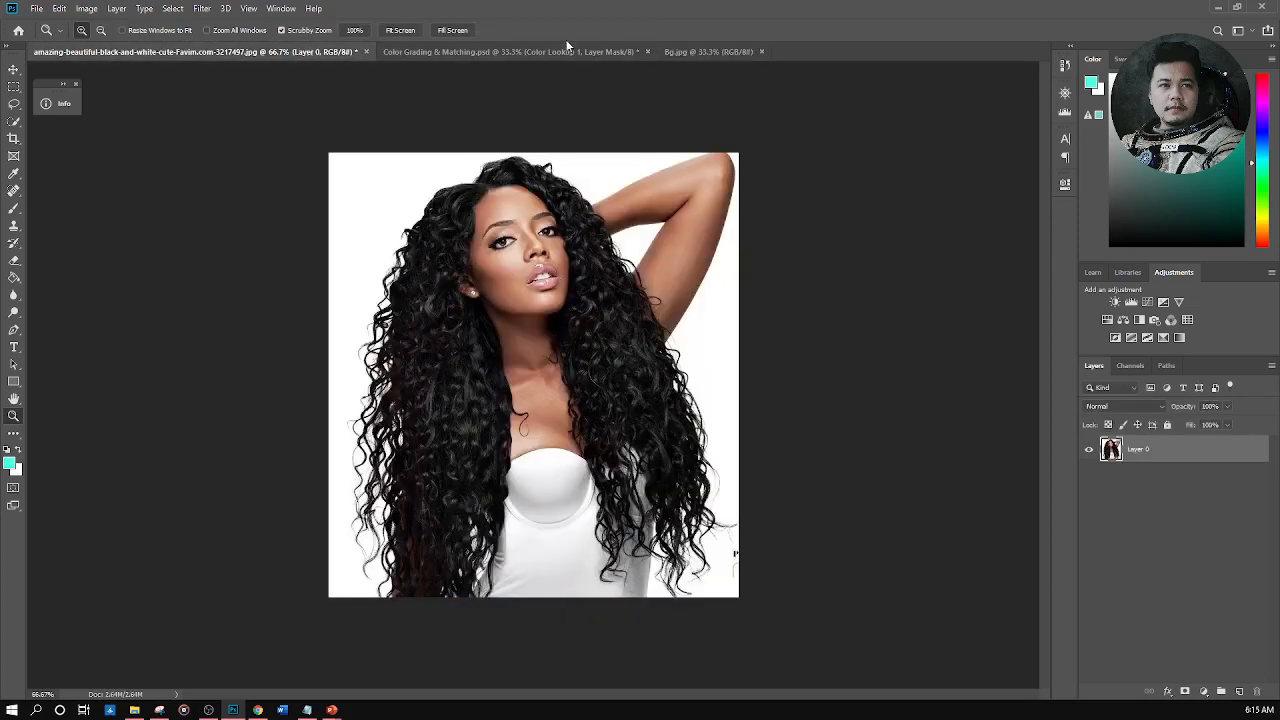
Place the woman's photo amazing-beautiful-black-and-white-cute-Favim.com-3217497.jpg into Bg.jpg as an embedded image
{"action": "left_click", "coordinate": [14, 69]}
{"action": "left_click", "coordinate": [693, 51]}
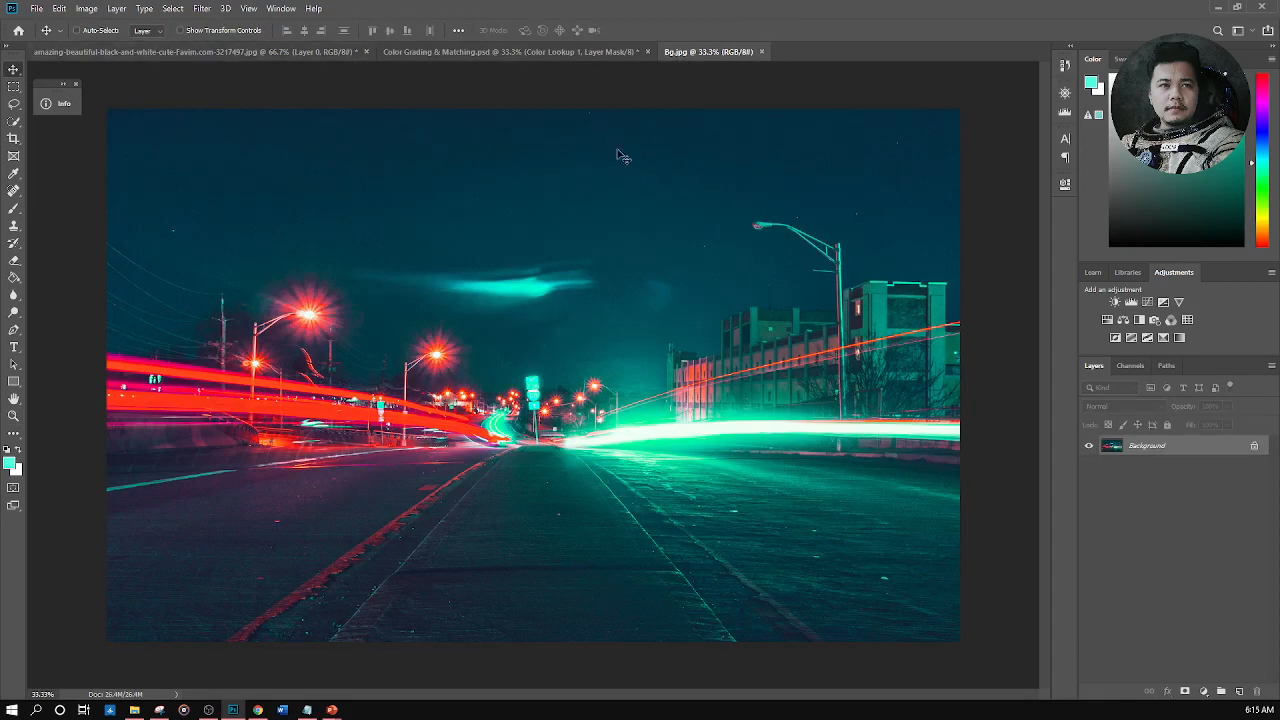
{"action": "left_click", "coordinate": [37, 8]}
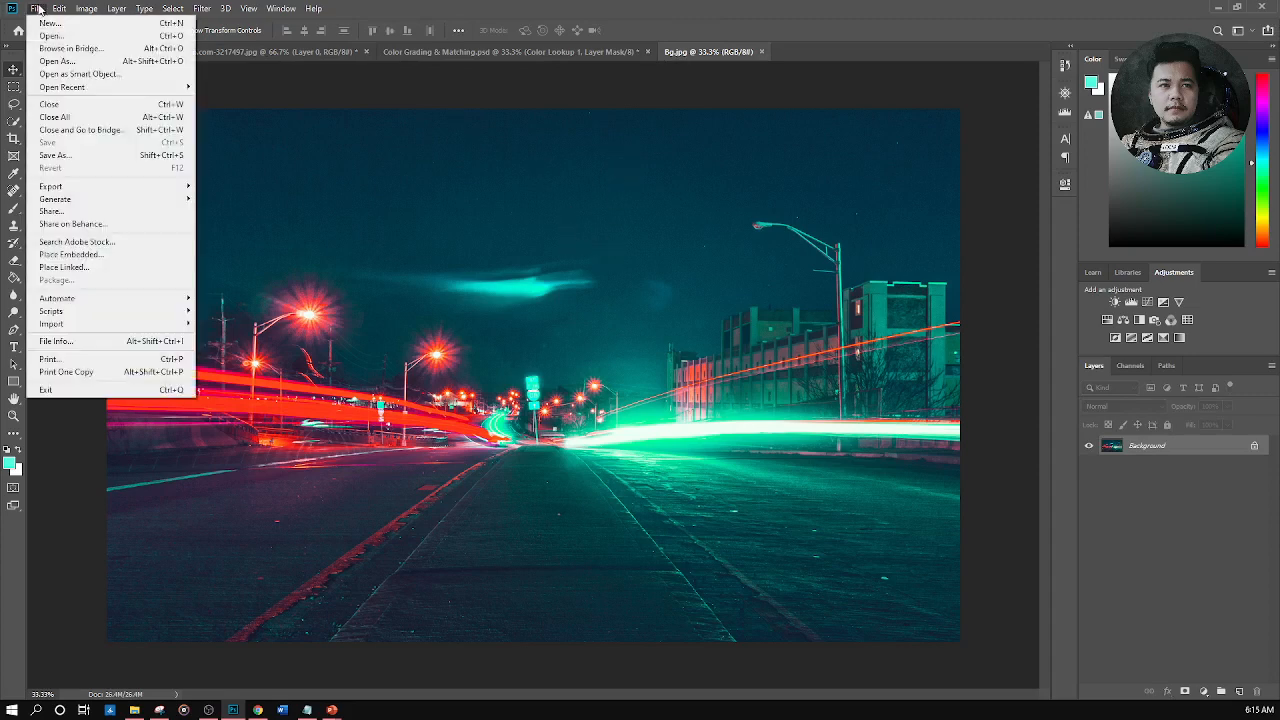
{"action": "left_click", "coordinate": [60, 256]}
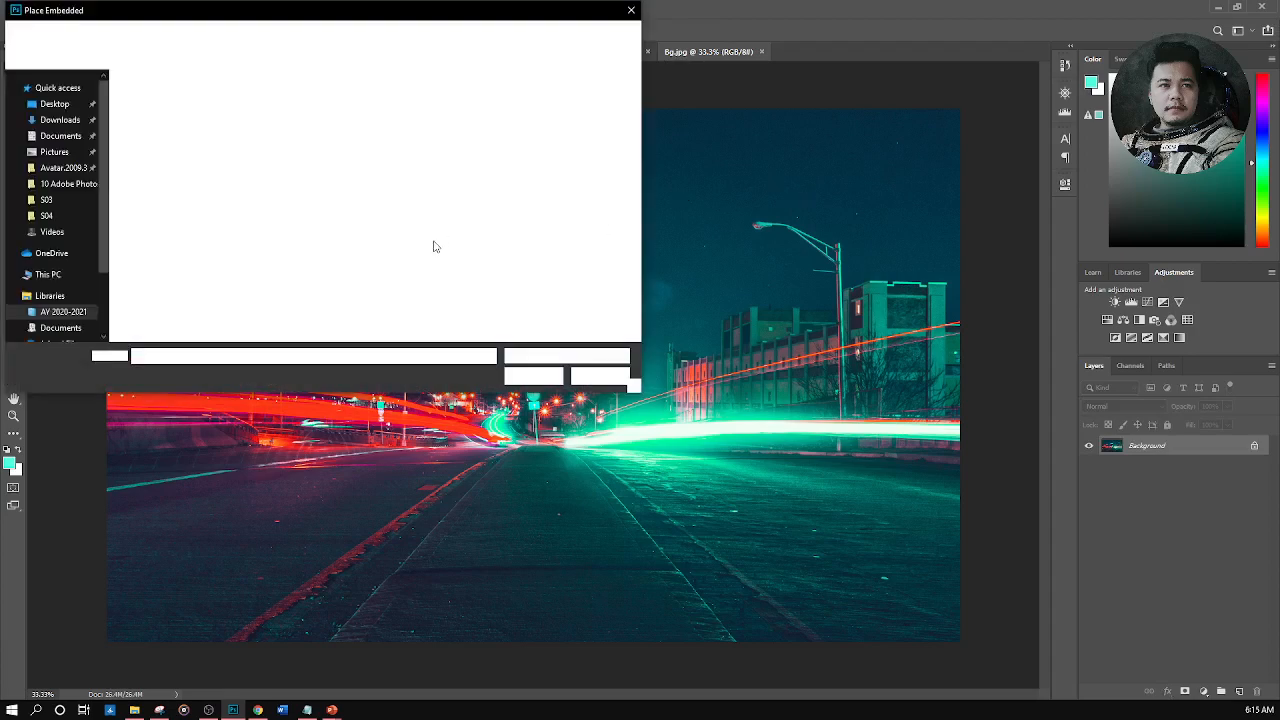
{"action": "left_click", "coordinate": [304, 110]}
{"action": "left_click", "coordinate": [533, 375]}
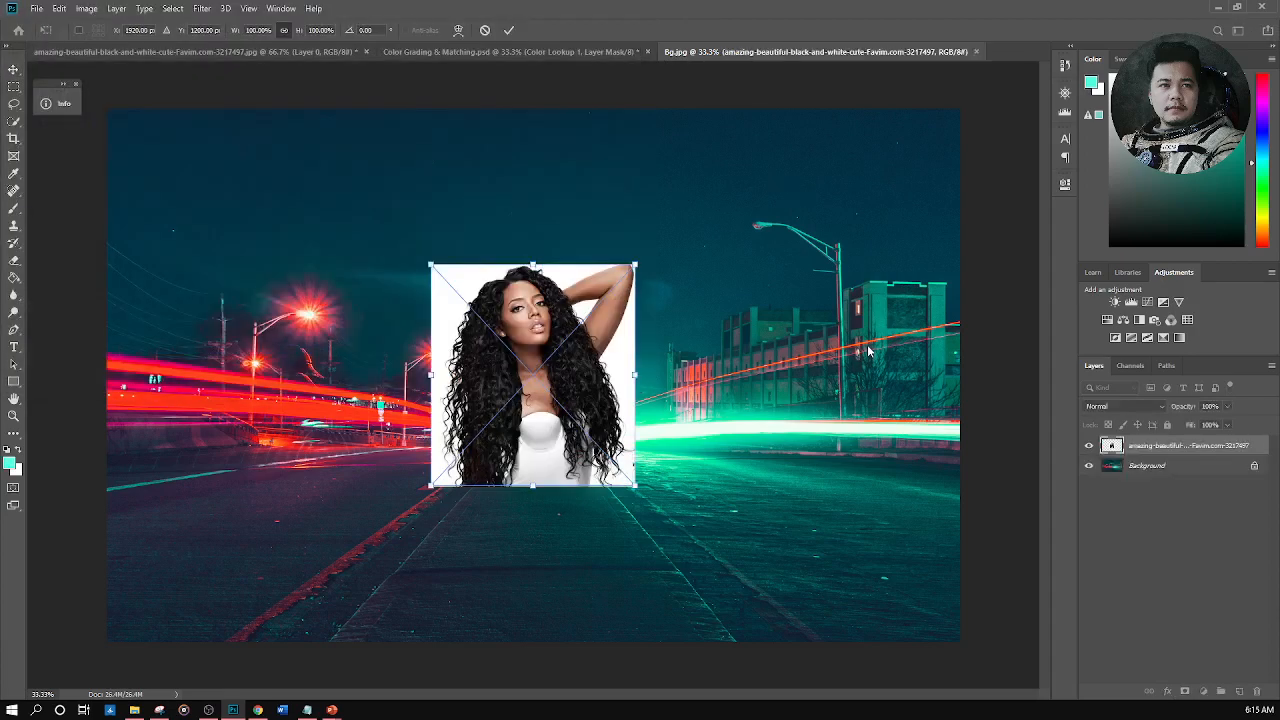
Scale the placed photo to about 200% and position it mid-canvas with its lower edge on the canvas's bottom edge
{"action": "left_click_drag", "start_coordinate": [637, 489], "coordinate": [808, 662]}
{"action": "left_click_drag", "start_coordinate": [599, 506], "coordinate": [518, 430]}
{"action": "left_click_drag", "start_coordinate": [720, 593], "coordinate": [757, 634]}
{"action": "left_click_drag", "start_coordinate": [625, 543], "coordinate": [614, 550]}
{"action": "key", "text": "ctrl+z"}
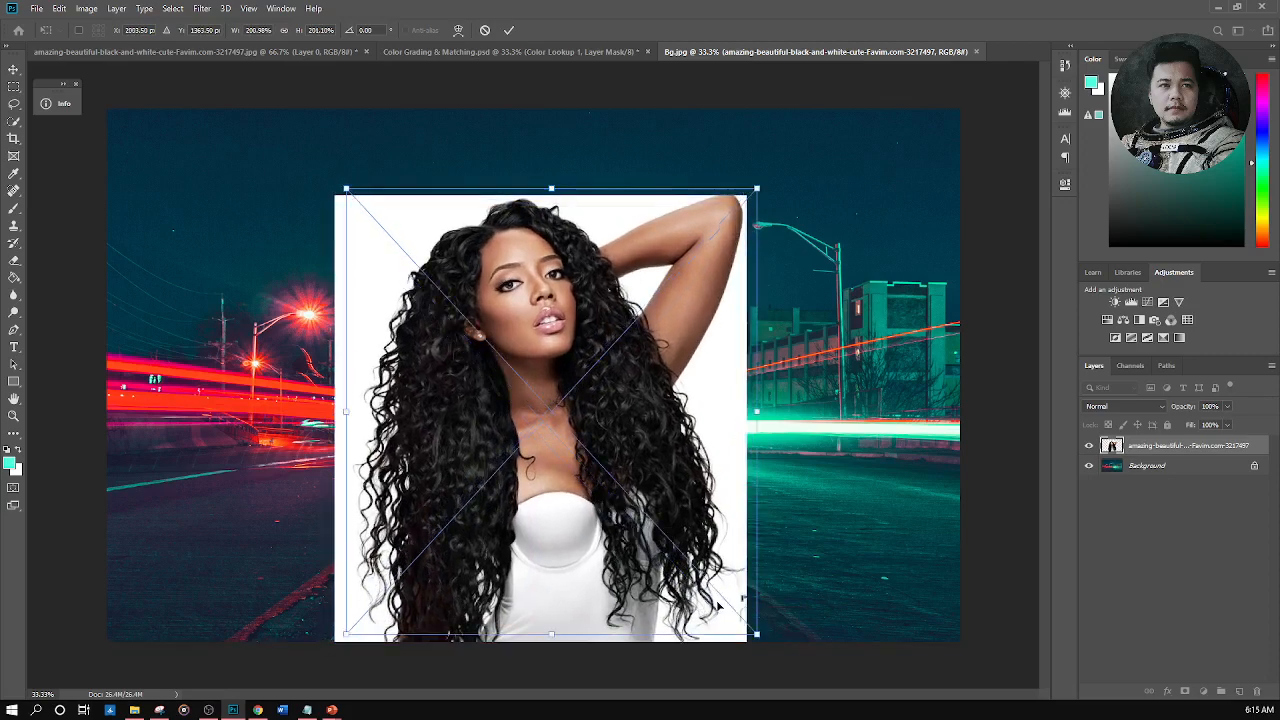
{"action": "left_click_drag", "start_coordinate": [756, 633], "coordinate": [760, 641]}
{"action": "left_click_drag", "start_coordinate": [699, 570], "coordinate": [688, 561]}
{"action": "left_click_drag", "start_coordinate": [743, 597], "coordinate": [670, 541]}
{"action": "left_click_drag", "start_coordinate": [702, 597], "coordinate": [670, 596]}
{"action": "key", "text": "Return"}
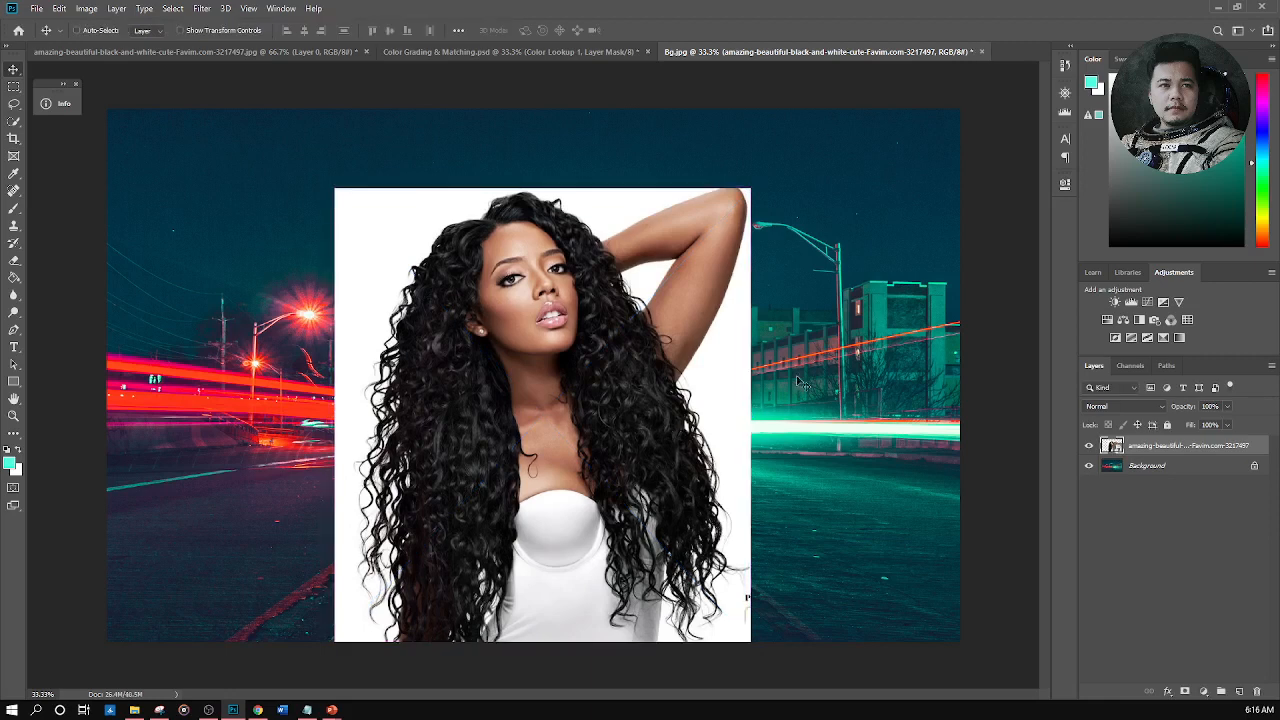
Draw a loose freehand Lasso selection around the woman, following the outside of her hair and raised arm
{"action": "left_click", "coordinate": [14, 122]}
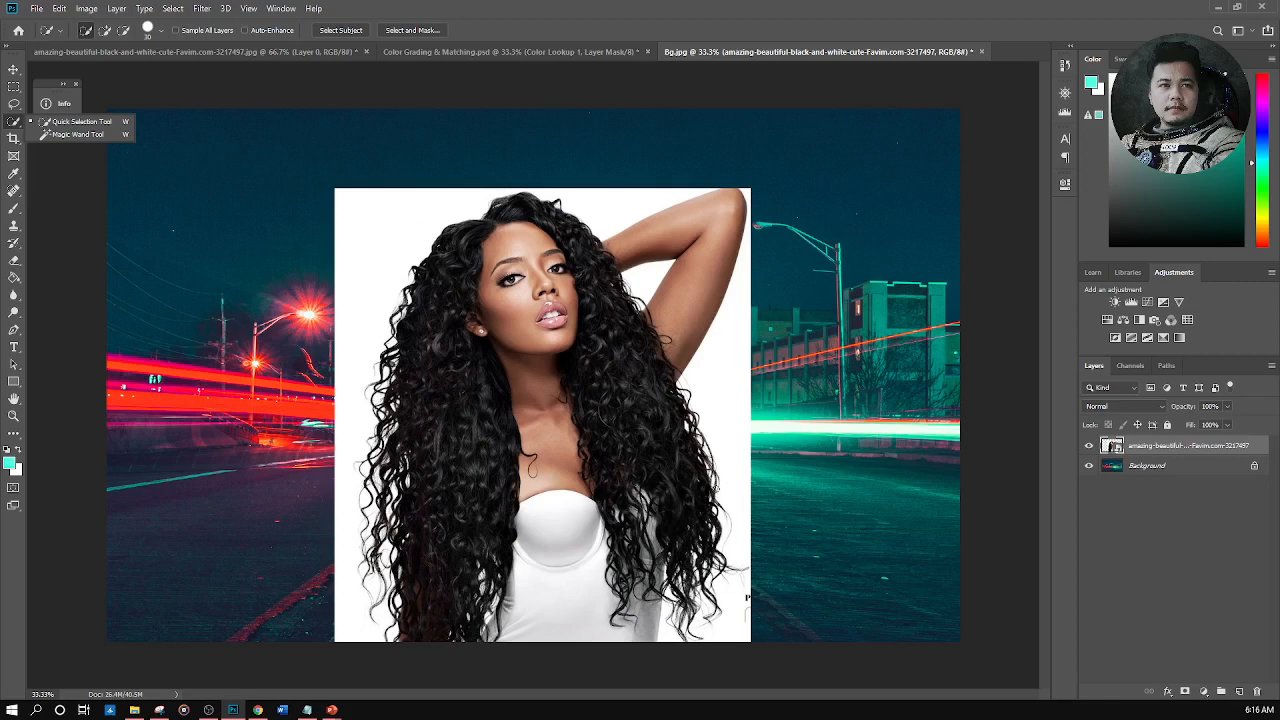
{"action": "left_click", "coordinate": [14, 104]}
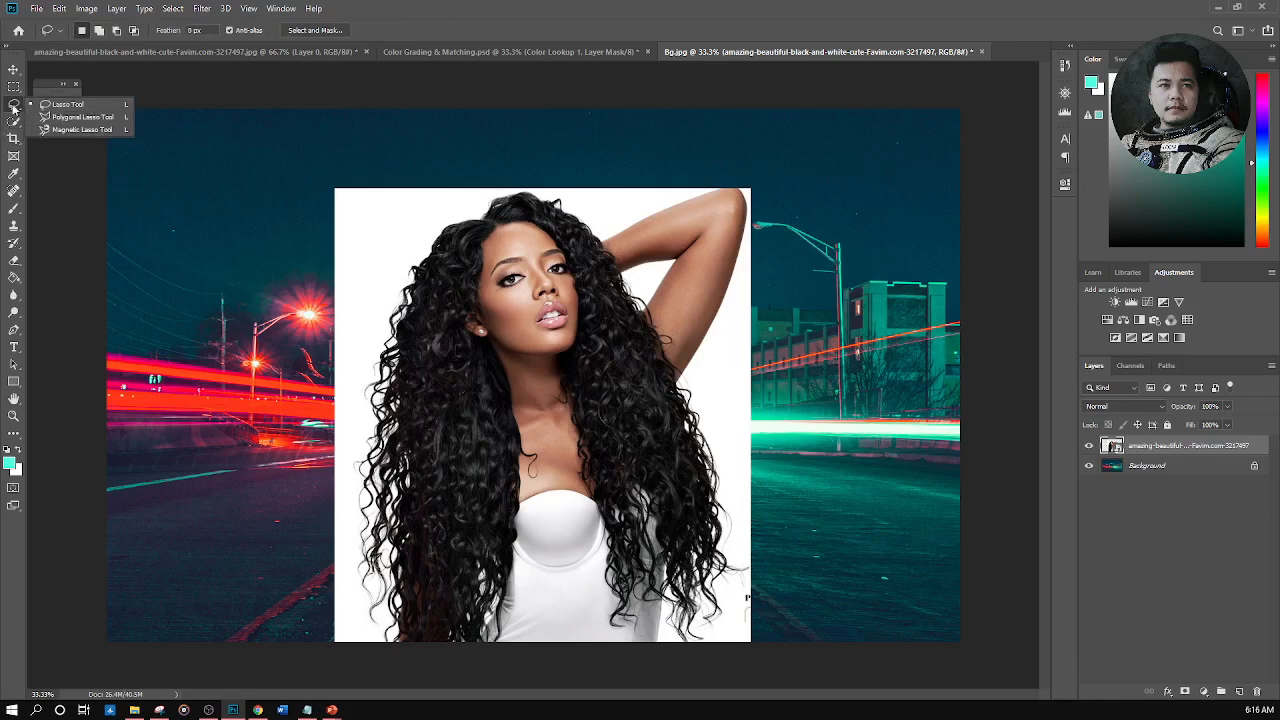
{"action": "left_click", "coordinate": [71, 109]}
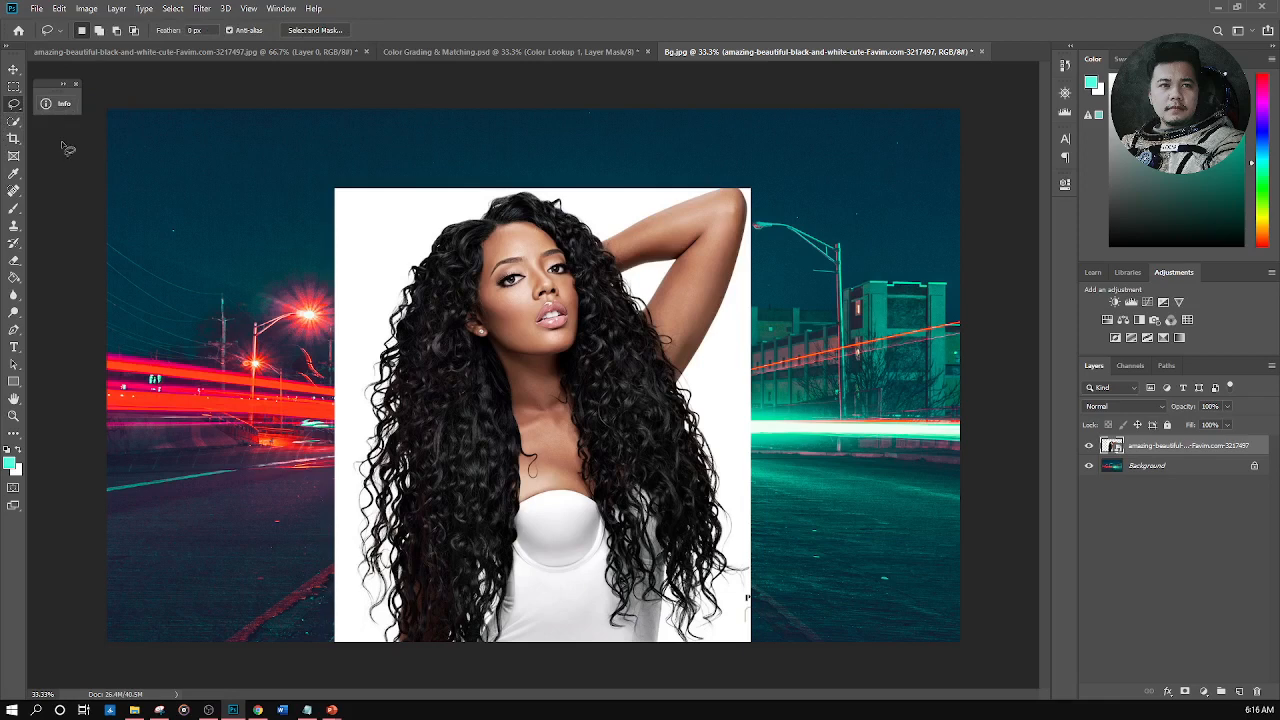
{"action": "mouse_move", "coordinate": [490, 203]}
{"action": "left_mouse_down"}
{"action": "mouse_move", "coordinate": [434, 218]}
{"action": "mouse_move", "coordinate": [393, 264]}
{"action": "mouse_move", "coordinate": [343, 553]}
{"action": "mouse_move", "coordinate": [357, 622]}
{"action": "mouse_move", "coordinate": [450, 656]}
{"action": "left_mouse_up"}
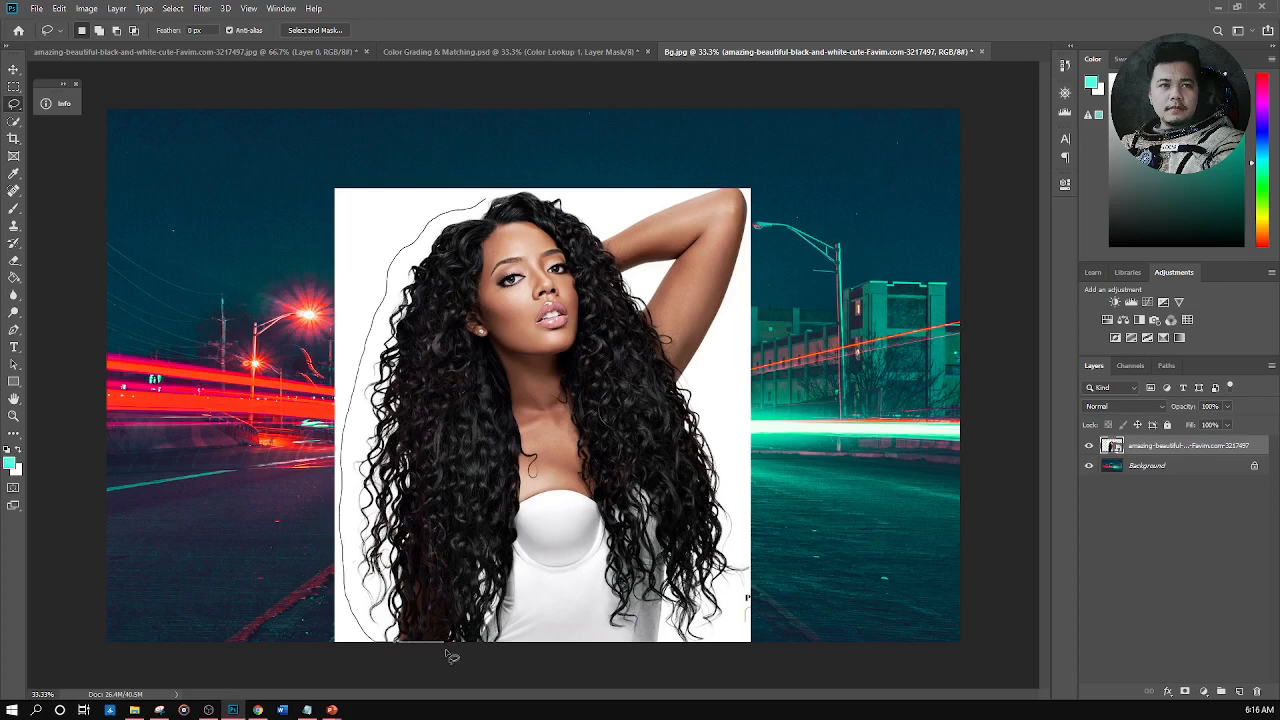
{"action": "mouse_move", "coordinate": [452, 657]}
{"action": "left_mouse_down"}
{"action": "mouse_move", "coordinate": [700, 385]}
{"action": "mouse_move", "coordinate": [762, 207]}
{"action": "left_mouse_up"}
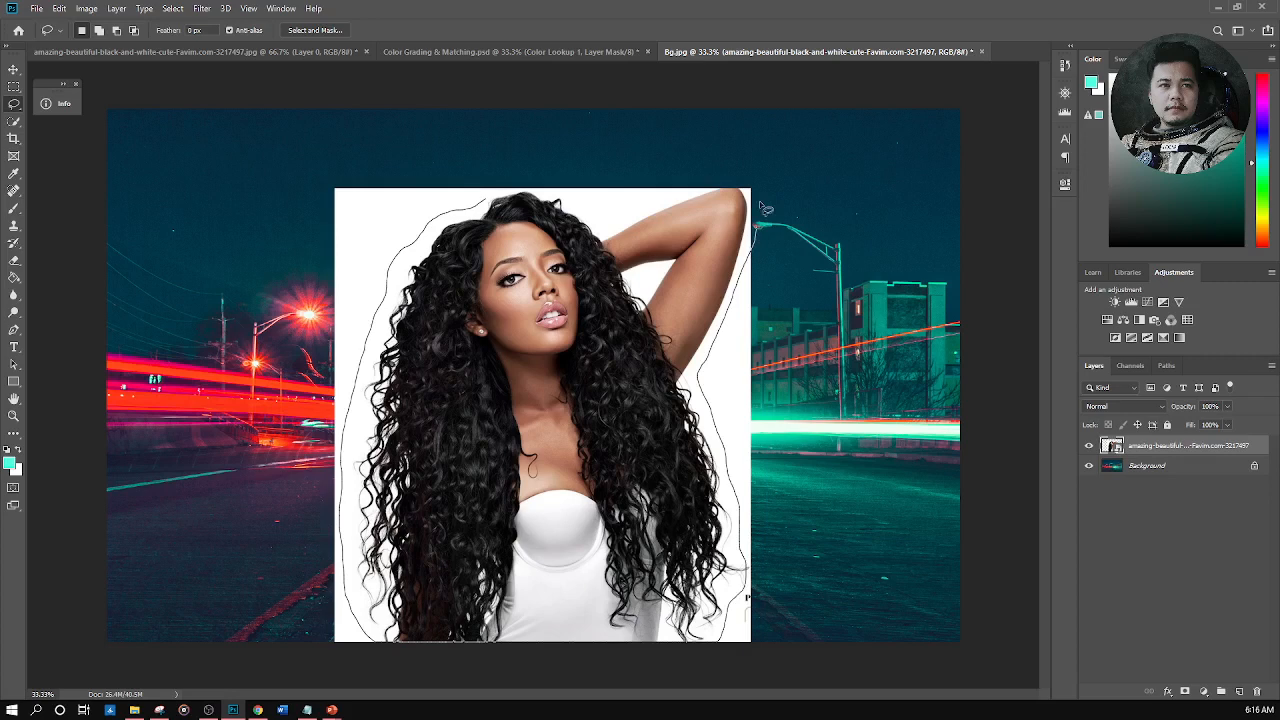
{"action": "left_click_drag", "start_coordinate": [762, 207], "coordinate": [397, 322]}
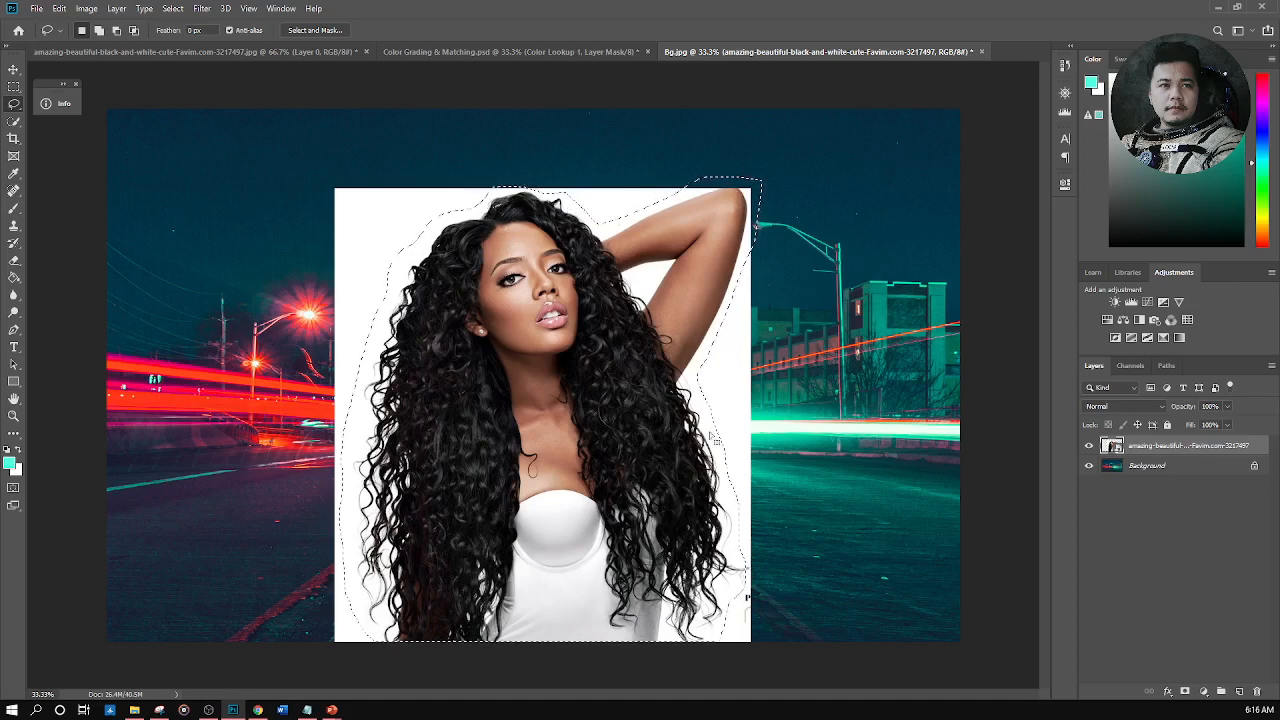
Open the lasso selection of the woman in the Select and Mask workspace
{"action": "key", "text": "ctrl+plus"}
{"action": "key", "text": "ctrl+plus"}
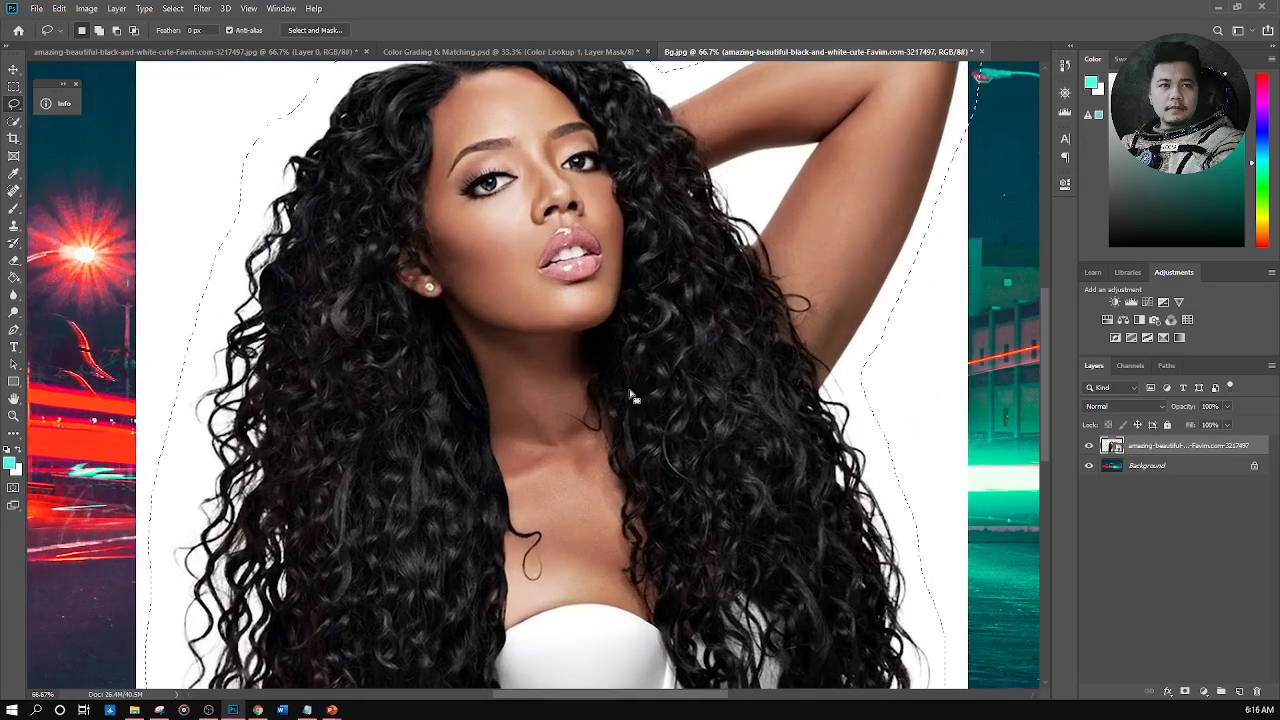
{"action": "key", "text": "ctrl+minus"}
{"action": "key", "text": "ctrl+minus"}
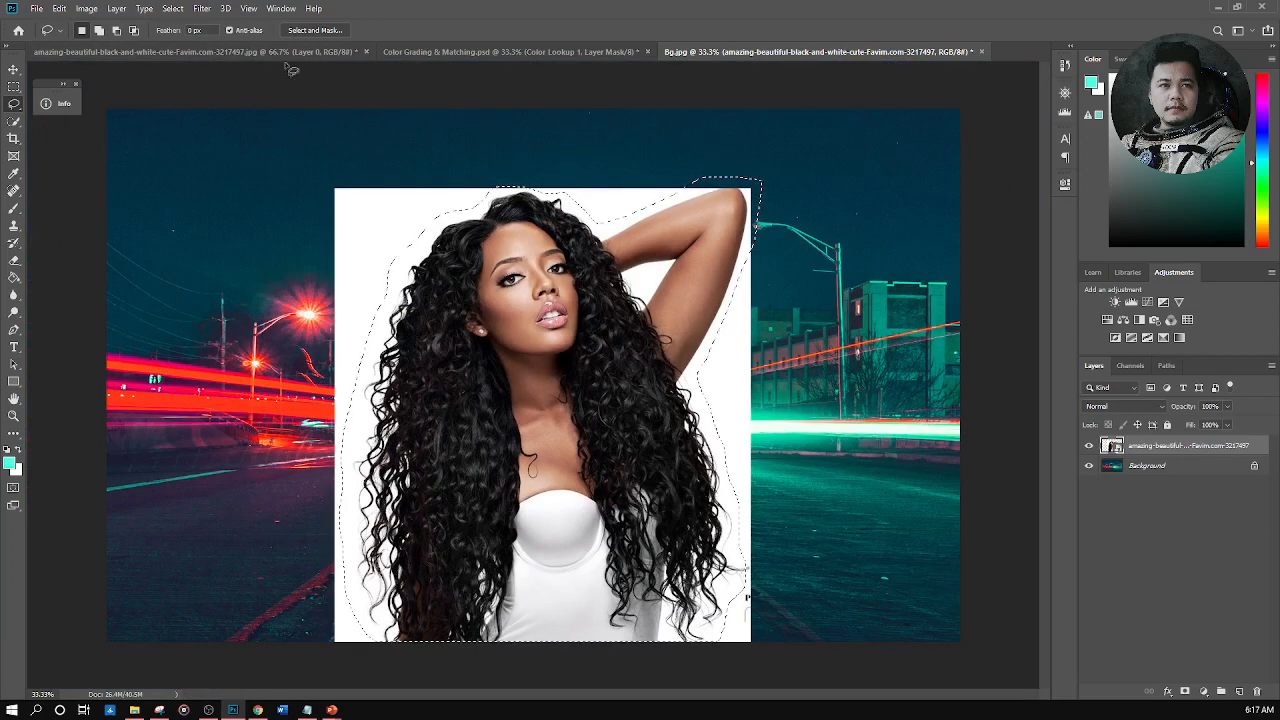
{"action": "left_click", "coordinate": [176, 8]}
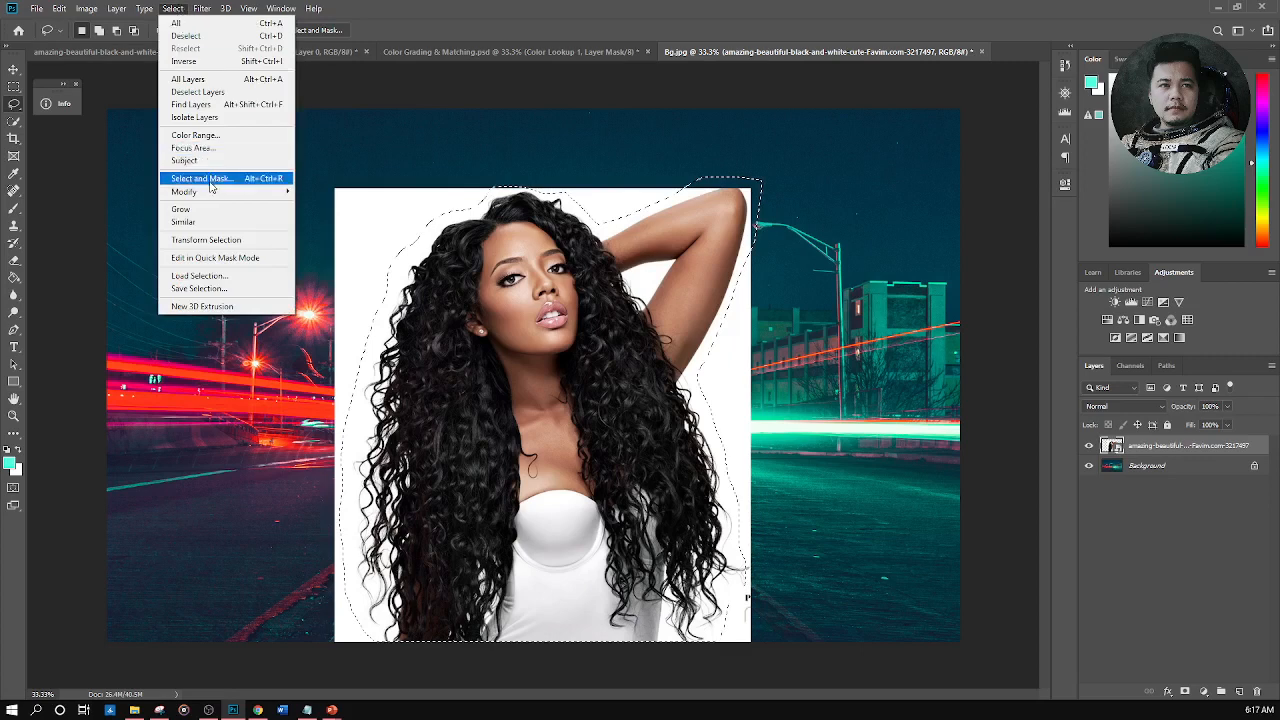
{"action": "left_click", "coordinate": [516, 7]}
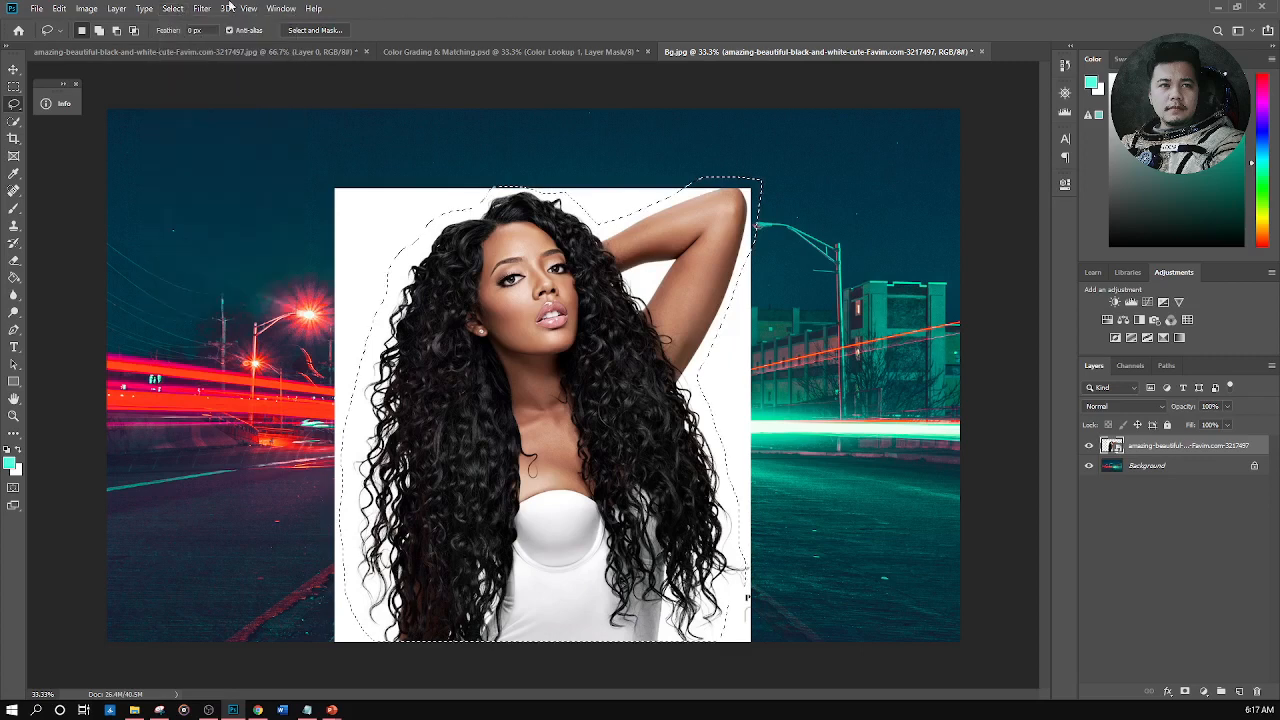
{"action": "left_click", "coordinate": [175, 9]}
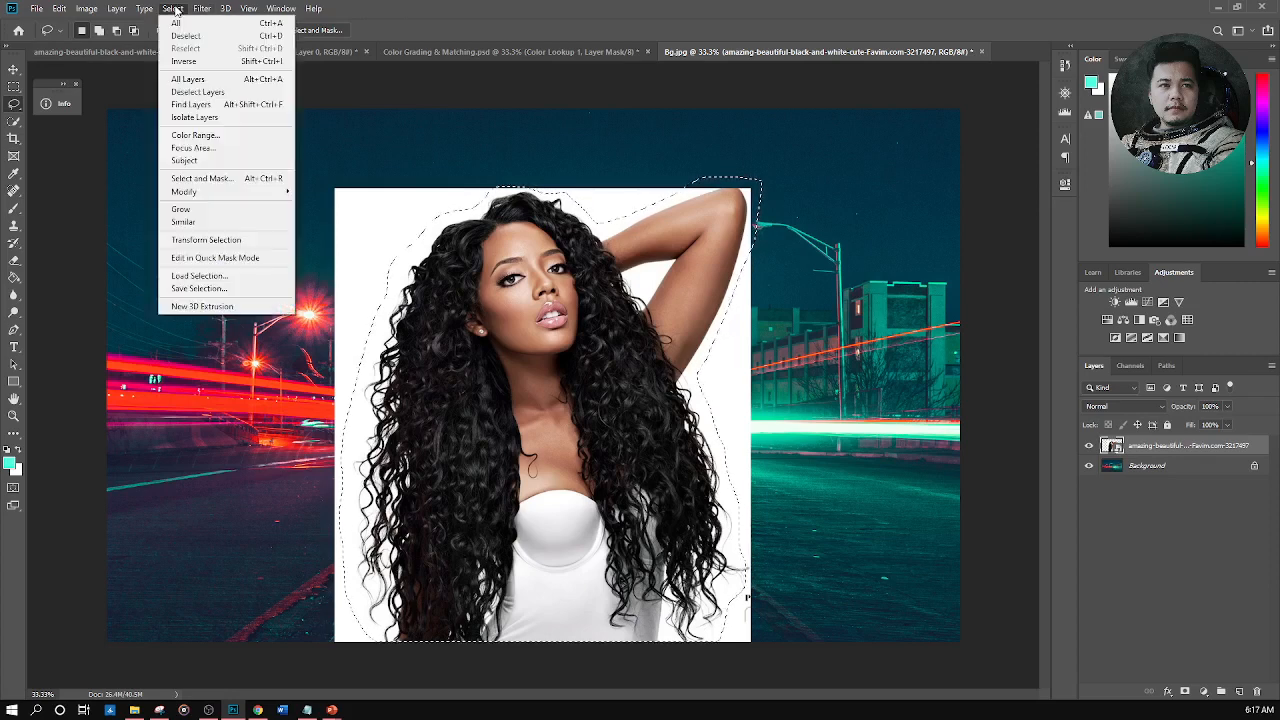
{"action": "left_click", "coordinate": [190, 178]}
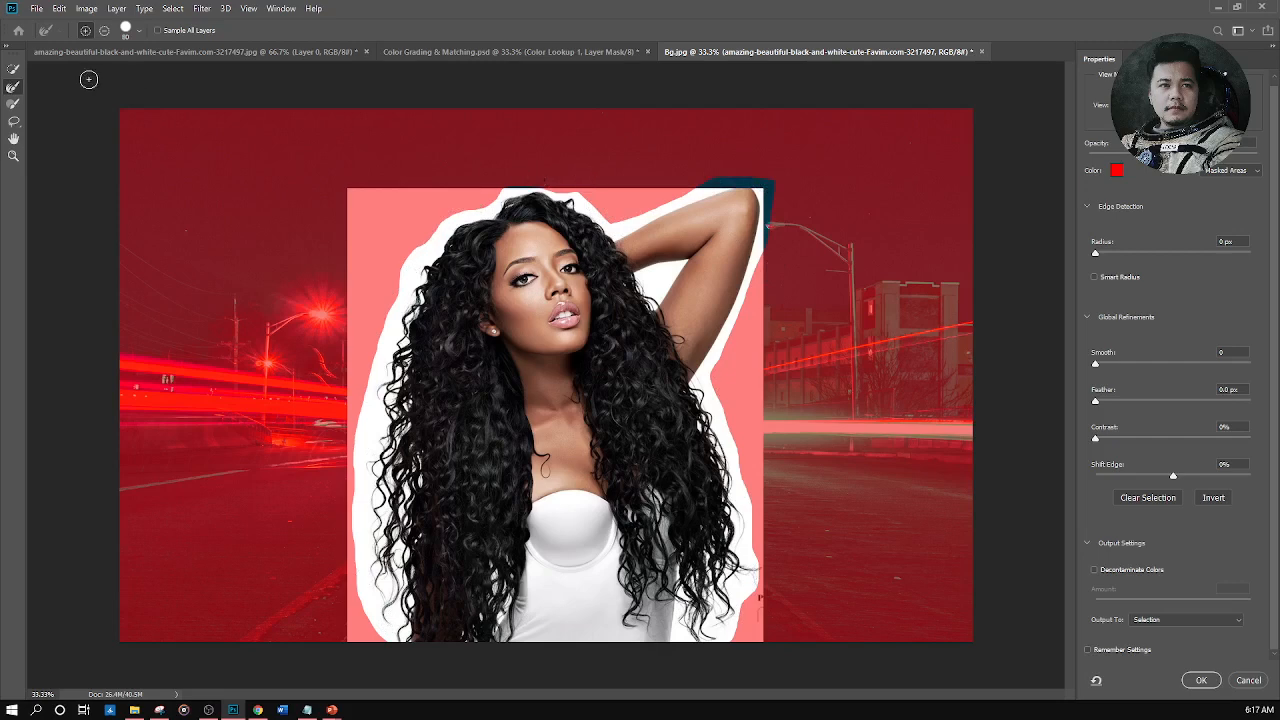
Paint an enlarged Refine Edge Brush down the left outer edge of the hair to remove the white fringe
{"action": "left_click", "coordinate": [12, 70]}
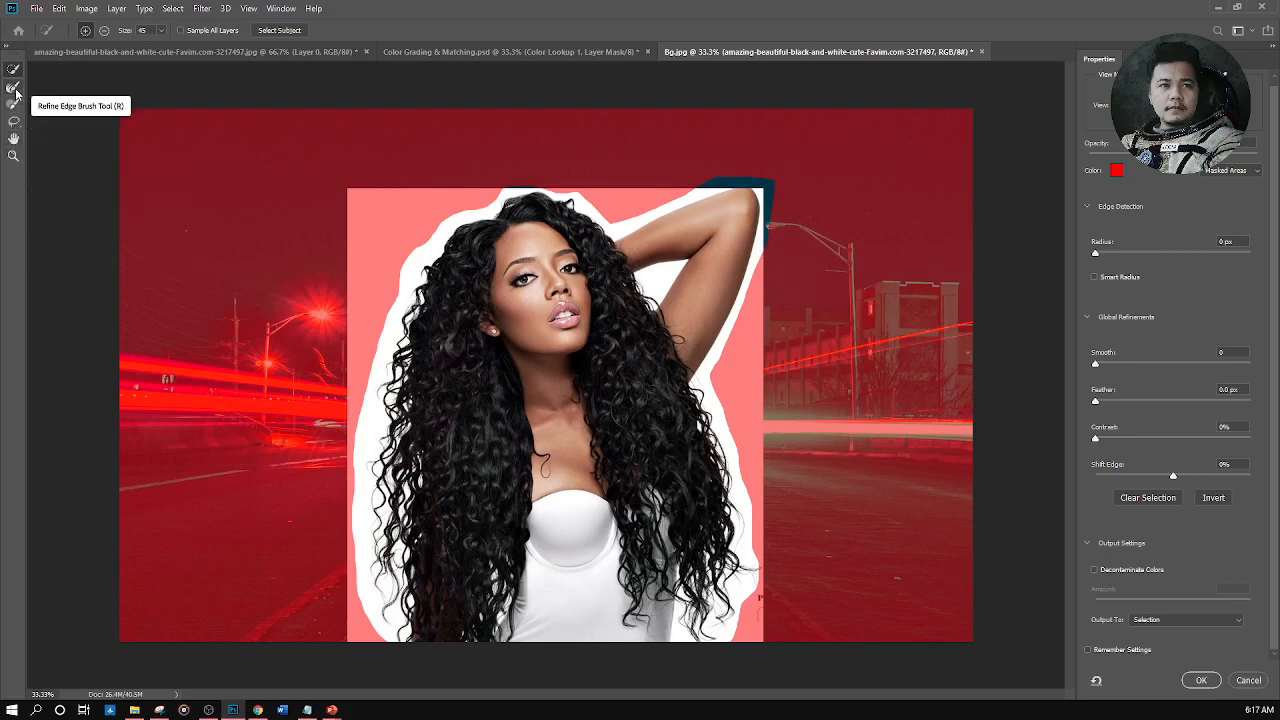
{"action": "left_click", "coordinate": [15, 90]}
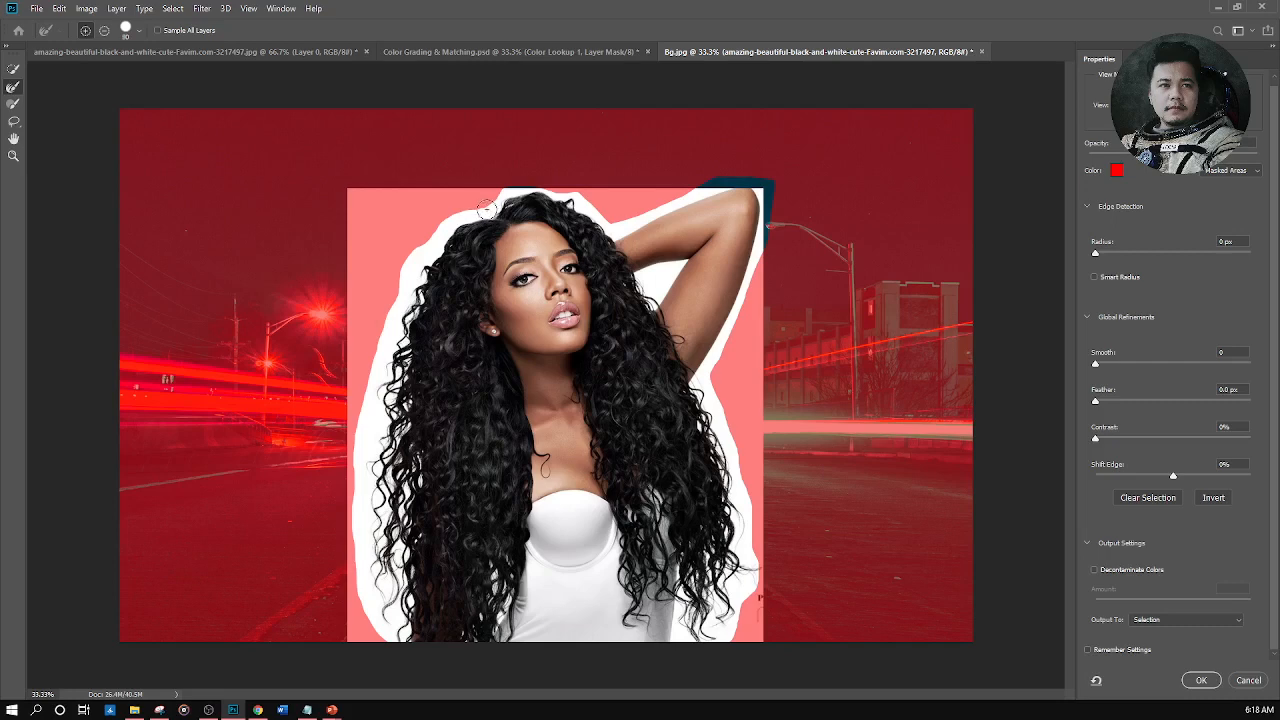
{"action": "right_click", "coordinate": [485, 208]}
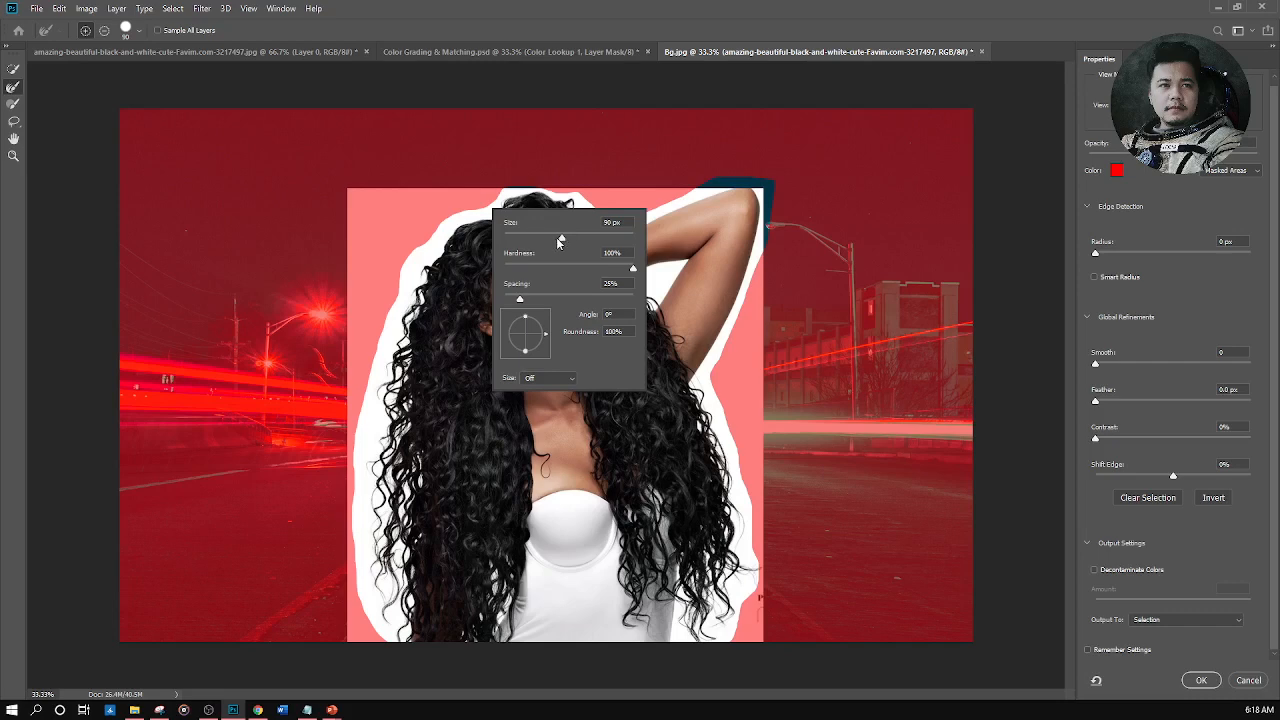
{"action": "left_click", "coordinate": [503, 157]}
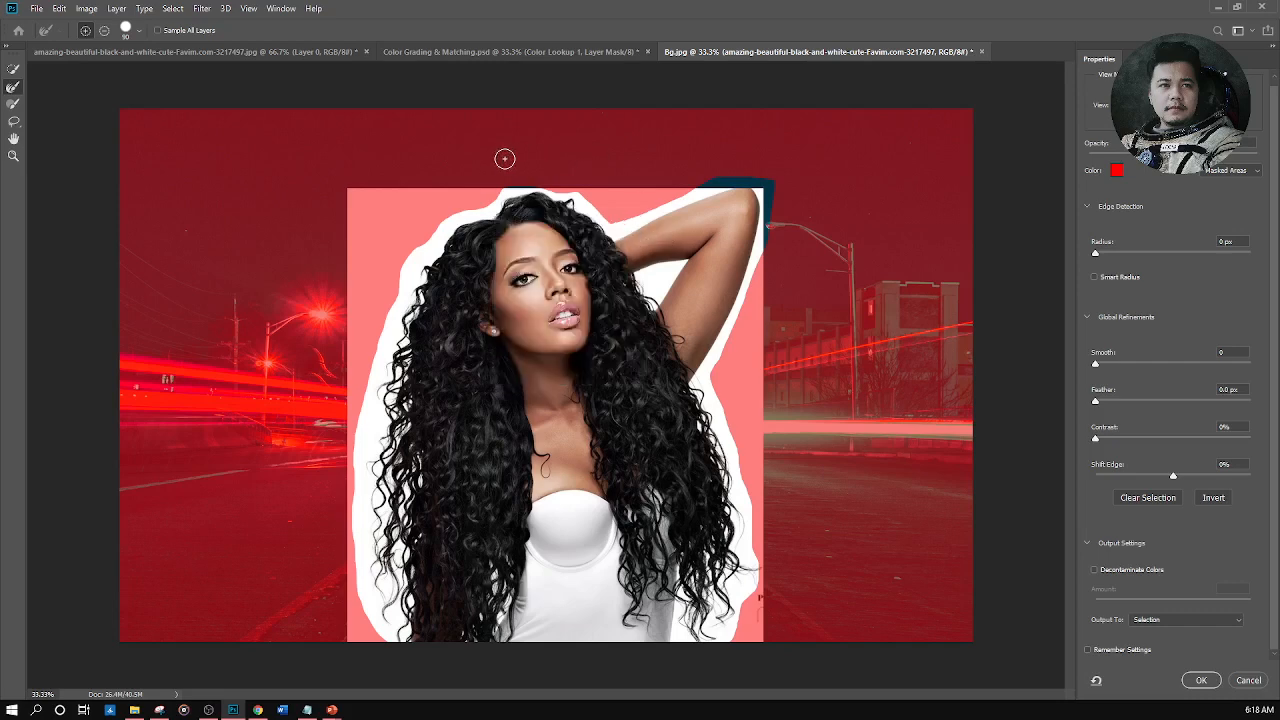
{"action": "left_click_drag", "start_coordinate": [457, 197], "coordinate": [454, 199]}
{"action": "key", "text": "bracketright"}
{"action": "key", "text": "bracketright"}
{"action": "key", "text": "bracketright"}
{"action": "key", "text": "bracketright"}
{"action": "mouse_move", "coordinate": [485, 205]}
{"action": "left_mouse_down"}
{"action": "mouse_move", "coordinate": [432, 243]}
{"action": "mouse_move", "coordinate": [410, 285]}
{"action": "mouse_move", "coordinate": [445, 252]}
{"action": "mouse_move", "coordinate": [403, 297]}
{"action": "mouse_move", "coordinate": [412, 305]}
{"action": "mouse_move", "coordinate": [415, 292]}
{"action": "mouse_move", "coordinate": [383, 367]}
{"action": "mouse_move", "coordinate": [410, 335]}
{"action": "mouse_move", "coordinate": [388, 402]}
{"action": "mouse_move", "coordinate": [375, 384]}
{"action": "mouse_move", "coordinate": [368, 445]}
{"action": "mouse_move", "coordinate": [411, 402]}
{"action": "mouse_move", "coordinate": [395, 468]}
{"action": "mouse_move", "coordinate": [366, 506]}
{"action": "mouse_move", "coordinate": [362, 563]}
{"action": "mouse_move", "coordinate": [385, 474]}
{"action": "mouse_move", "coordinate": [419, 470]}
{"action": "mouse_move", "coordinate": [400, 530]}
{"action": "mouse_move", "coordinate": [403, 464]}
{"action": "mouse_move", "coordinate": [398, 555]}
{"action": "mouse_move", "coordinate": [380, 600]}
{"action": "mouse_move", "coordinate": [413, 538]}
{"action": "mouse_move", "coordinate": [410, 592]}
{"action": "mouse_move", "coordinate": [388, 635]}
{"action": "mouse_move", "coordinate": [405, 610]}
{"action": "mouse_move", "coordinate": [402, 628]}
{"action": "mouse_move", "coordinate": [373, 608]}
{"action": "left_mouse_up"}
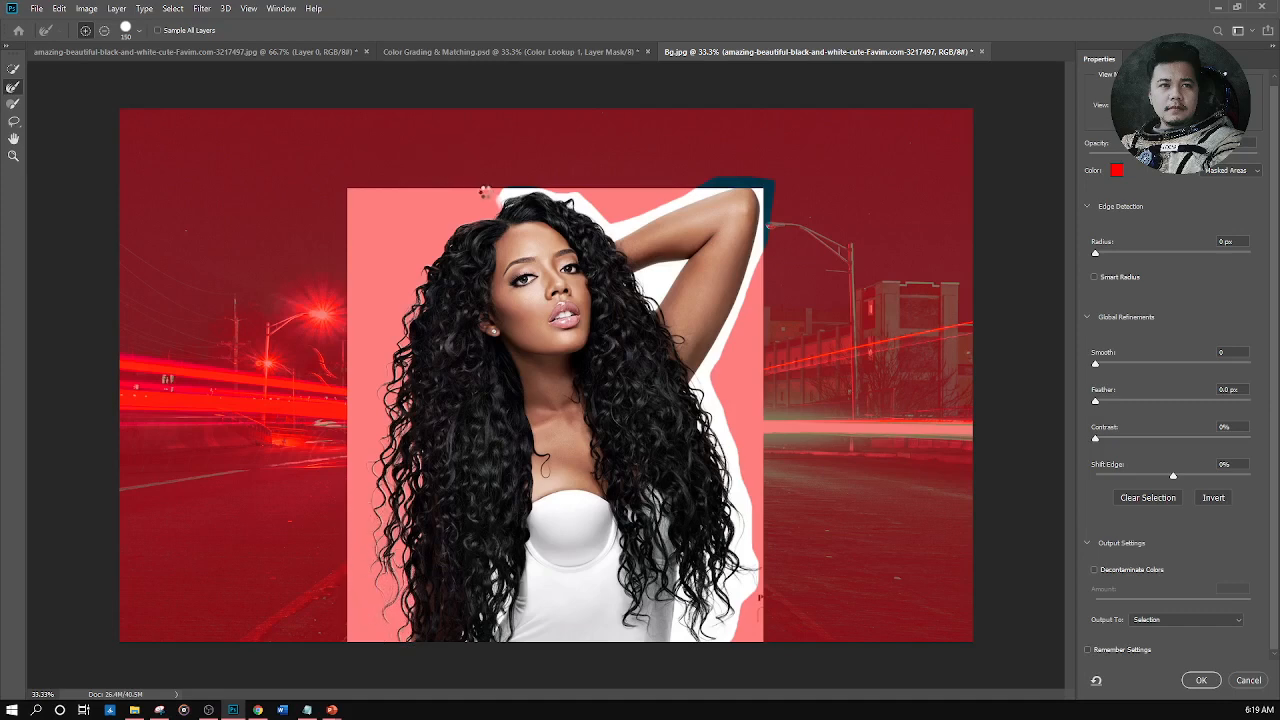
Refine the edge from the top of the head around the raised arm and down the right side of the hair
{"action": "mouse_move", "coordinate": [496, 188]}
{"action": "left_mouse_down"}
{"action": "mouse_move", "coordinate": [551, 189]}
{"action": "mouse_move", "coordinate": [610, 228]}
{"action": "mouse_move", "coordinate": [745, 188]}
{"action": "mouse_move", "coordinate": [762, 203]}
{"action": "mouse_move", "coordinate": [765, 272]}
{"action": "mouse_move", "coordinate": [776, 201]}
{"action": "mouse_move", "coordinate": [722, 380]}
{"action": "mouse_move", "coordinate": [700, 395]}
{"action": "mouse_move", "coordinate": [728, 330]}
{"action": "mouse_move", "coordinate": [705, 420]}
{"action": "mouse_move", "coordinate": [713, 408]}
{"action": "mouse_move", "coordinate": [738, 615]}
{"action": "mouse_move", "coordinate": [743, 520]}
{"action": "mouse_move", "coordinate": [748, 581]}
{"action": "mouse_move", "coordinate": [725, 640]}
{"action": "mouse_move", "coordinate": [730, 575]}
{"action": "mouse_move", "coordinate": [715, 625]}
{"action": "mouse_move", "coordinate": [712, 555]}
{"action": "left_mouse_up"}
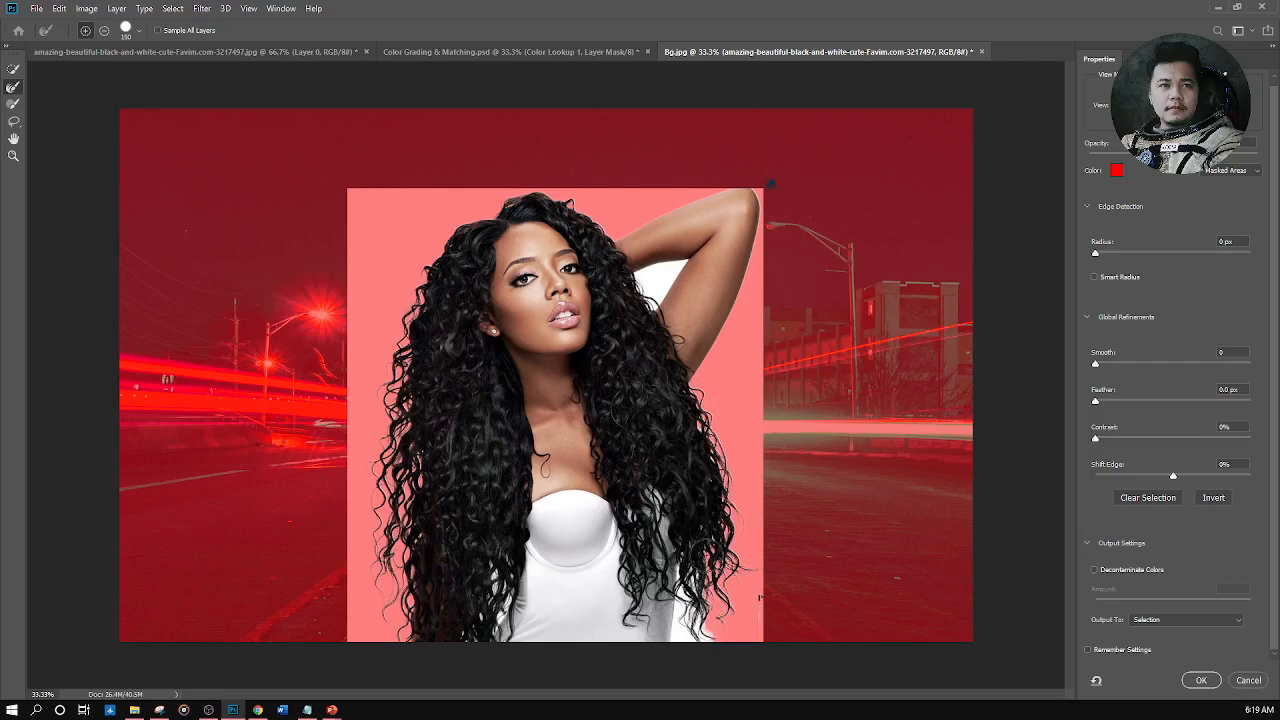
{"action": "mouse_move", "coordinate": [692, 606]}
{"action": "left_mouse_down"}
{"action": "mouse_move", "coordinate": [688, 644]}
{"action": "mouse_move", "coordinate": [716, 628]}
{"action": "left_mouse_up"}
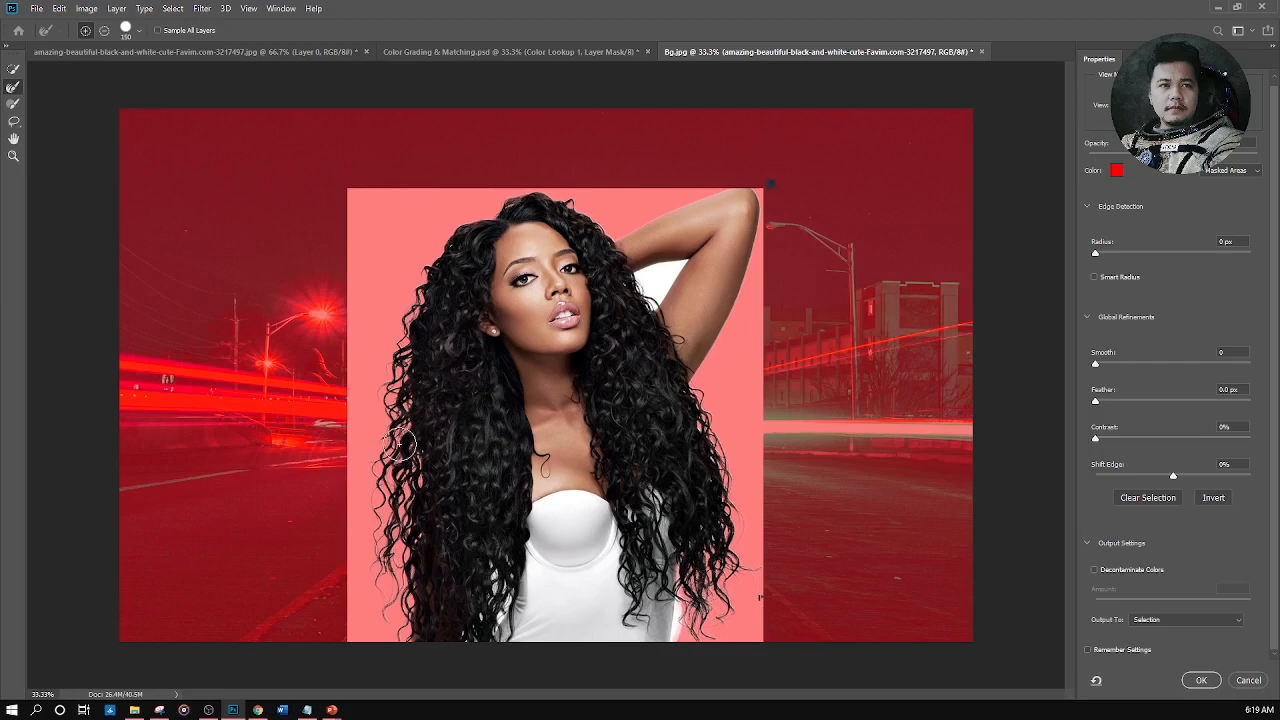
{"action": "left_click", "coordinate": [688, 644]}
Brush away the white gap between the raised arm and the hair with the Refine Edge Brush
{"action": "key", "text": "]"}
{"action": "key", "text": "]"}
{"action": "key", "text": "]"}
{"action": "left_click", "coordinate": [651, 284]}
{"action": "mouse_move", "coordinate": [648, 284]}
{"action": "left_mouse_down"}
{"action": "mouse_move", "coordinate": [680, 266]}
{"action": "mouse_move", "coordinate": [664, 305]}
{"action": "mouse_move", "coordinate": [629, 286]}
{"action": "left_mouse_up"}
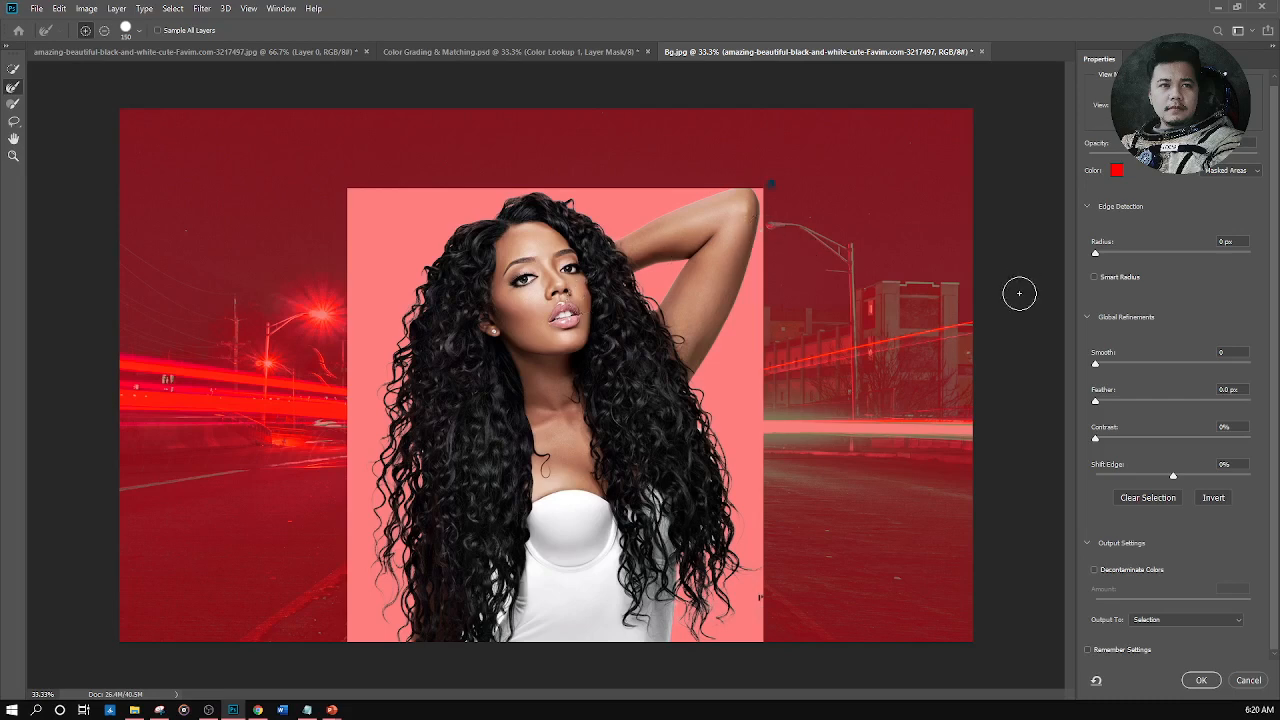
Apply the refined edges as a selection and add it as a layer mask on the woman's photo layer
{"action": "left_click", "coordinate": [1203, 681]}
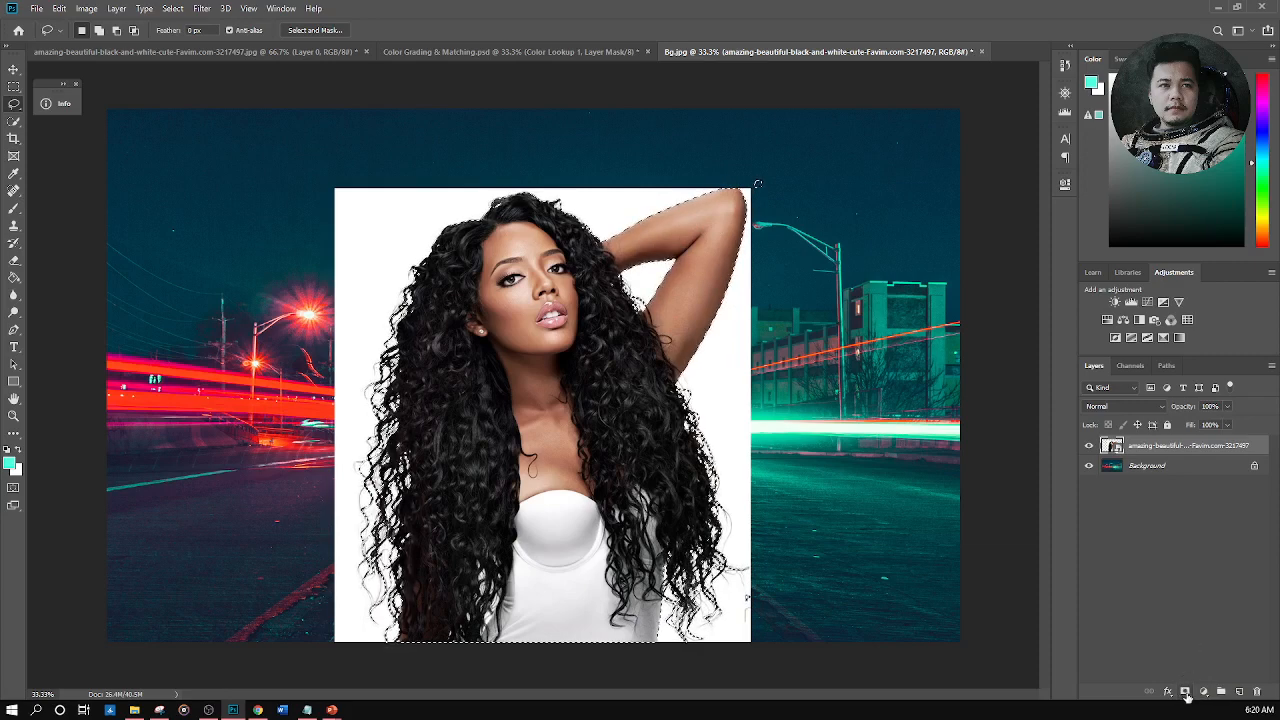
{"action": "left_click", "coordinate": [1186, 694]}
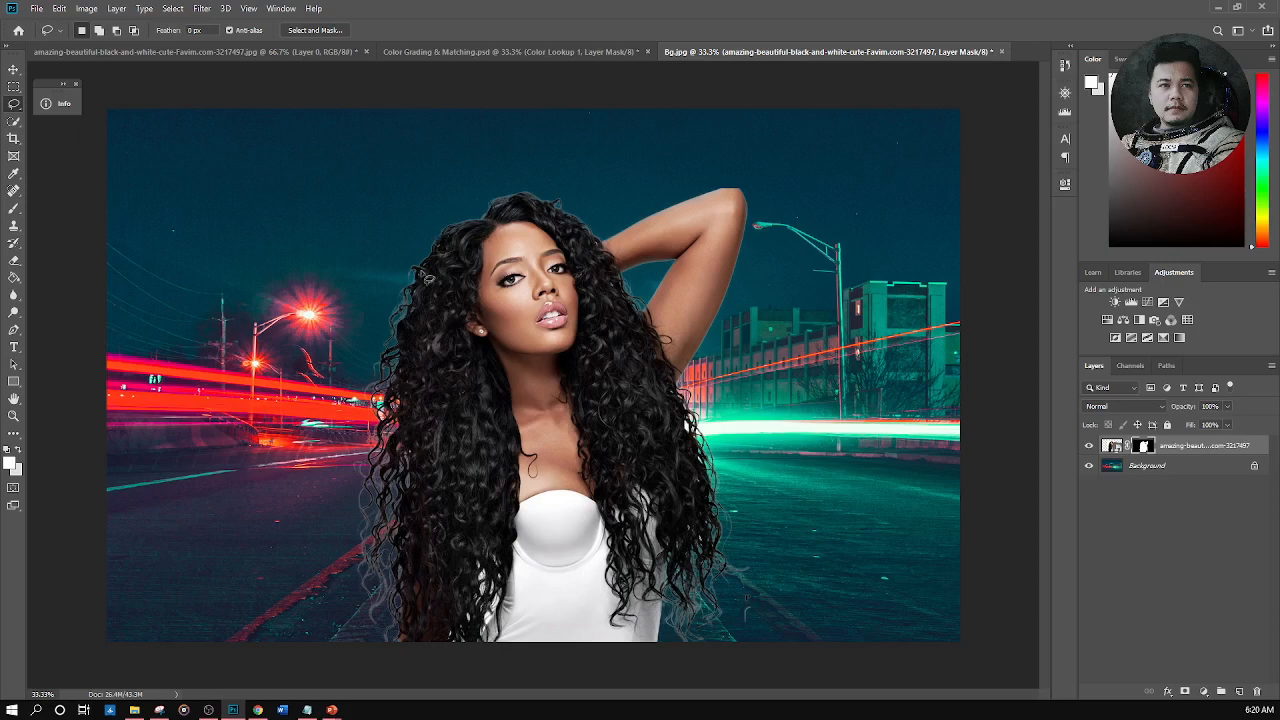
Examine the masked hair edges up close for leftover white fringe against the night street
{"action": "key", "text": "ctrl+plus"}
{"action": "key", "text": "ctrl+plus"}
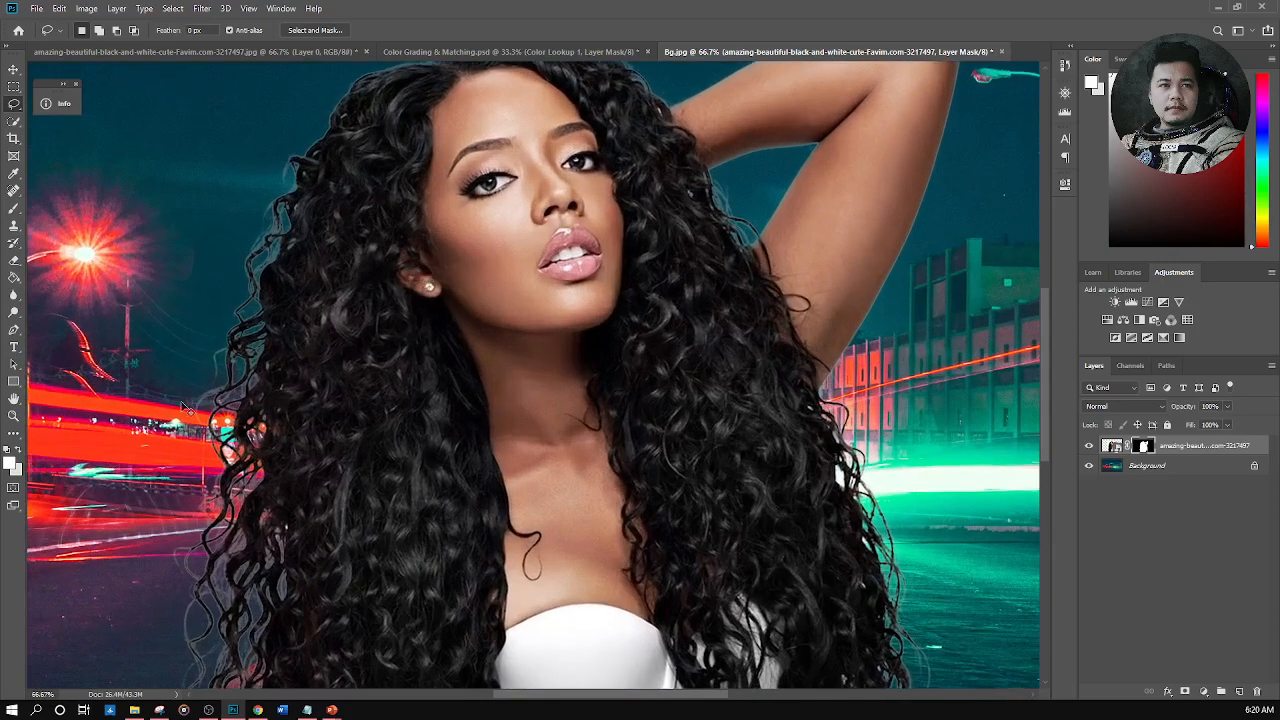
{"action": "key", "text": "ctrl+plus"}
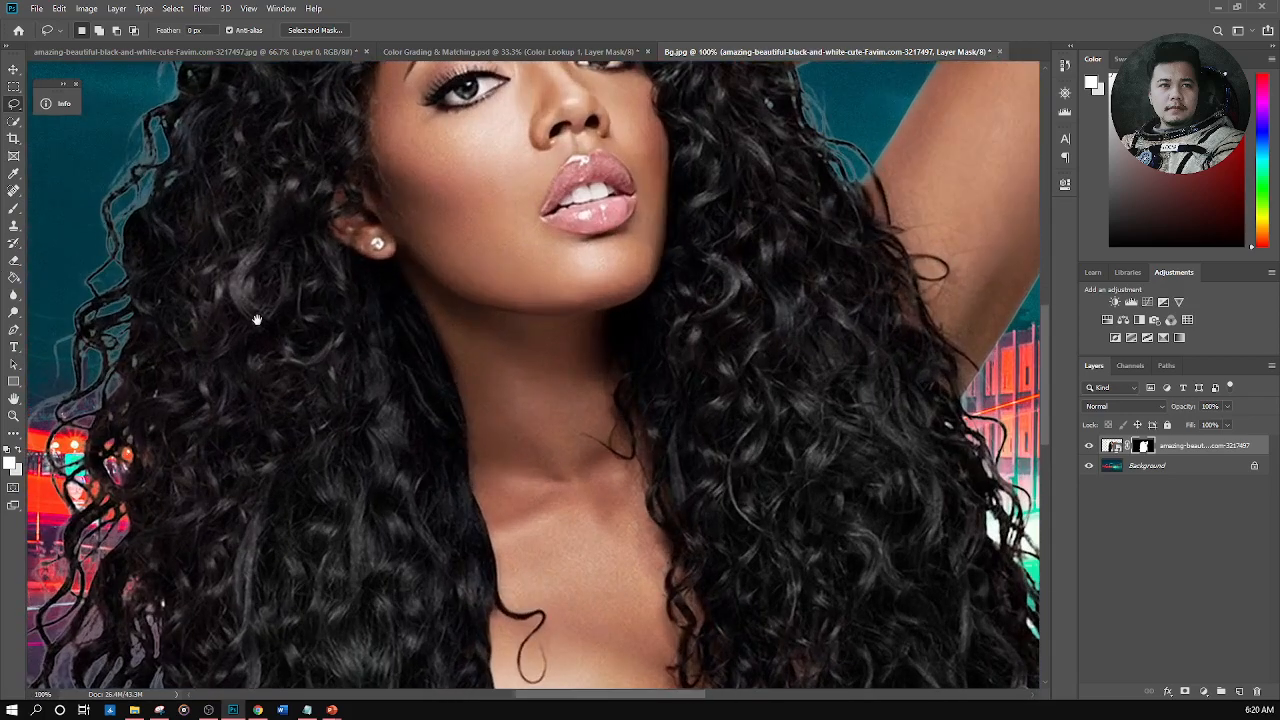
{"action": "left_click_drag", "start_coordinate": [256, 319], "coordinate": [403, 203]}
{"action": "left_click_drag", "start_coordinate": [351, 303], "coordinate": [316, 112]}
{"action": "left_click_drag", "start_coordinate": [382, 480], "coordinate": [309, 430]}
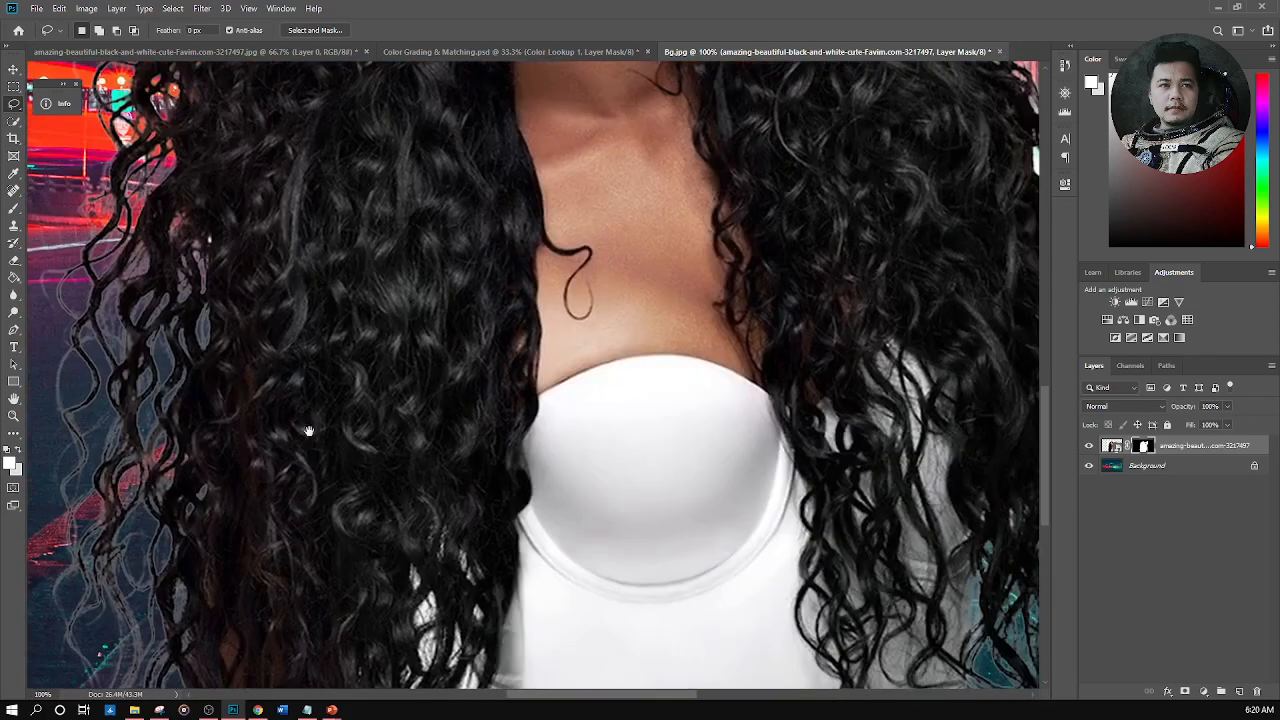
{"action": "key", "text": "ctrl+minus"}
{"action": "key", "text": "ctrl+minus"}
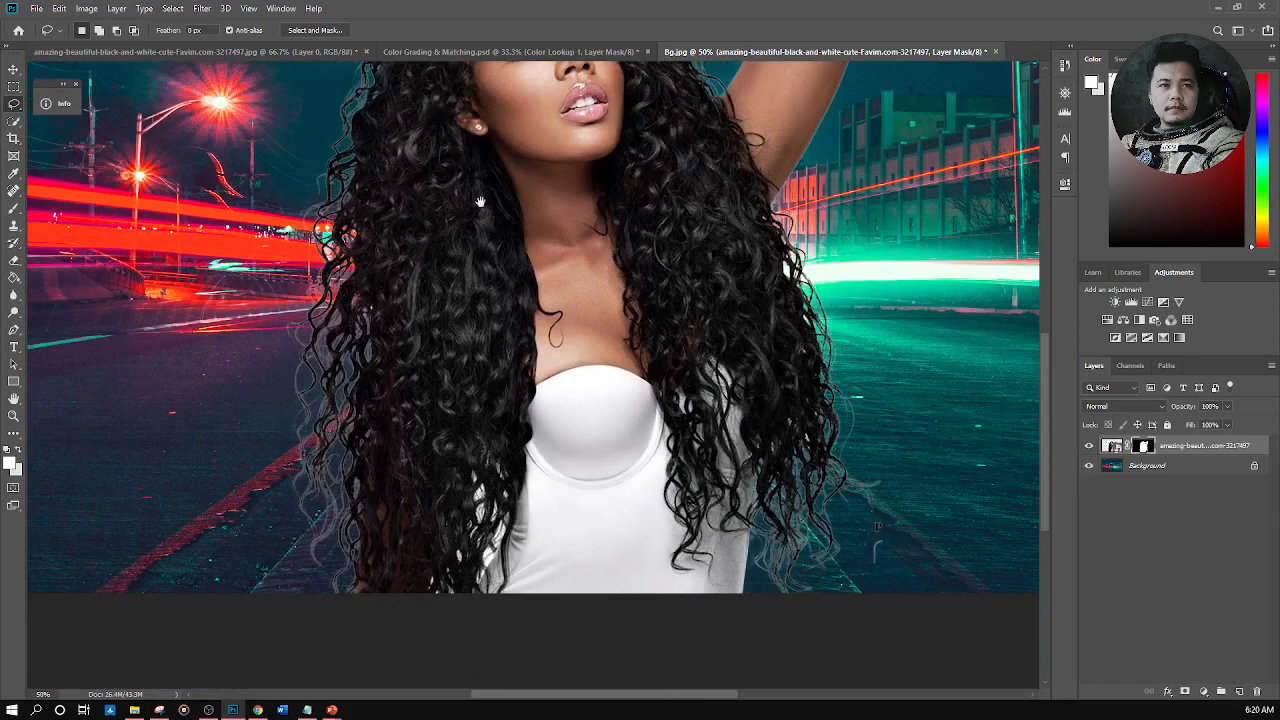
{"action": "left_click_drag", "start_coordinate": [640, 158], "coordinate": [579, 362]}
{"action": "key", "text": "ctrl+minus"}
Undo the layer mask on the woman's photo layer while keeping the refined selection active
{"action": "key", "text": "ctrl+z"}
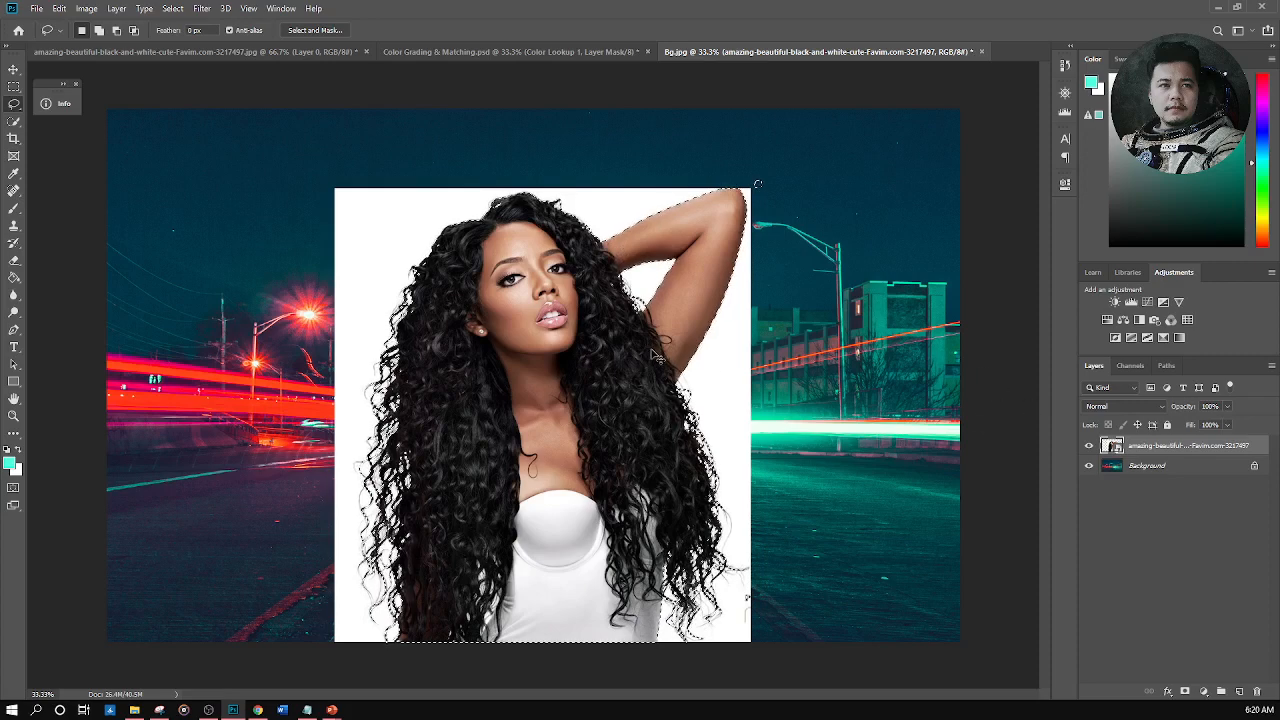
{"action": "key", "text": "ctrl+z"}
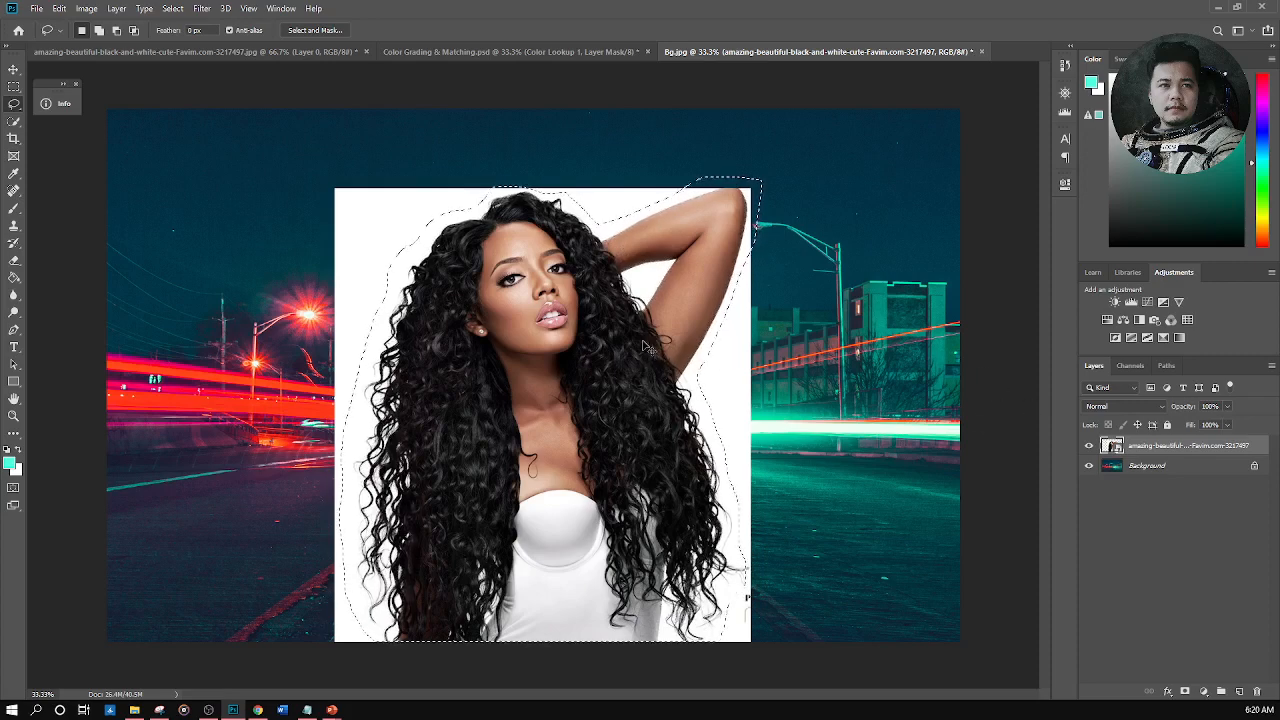
{"action": "key", "text": "ctrl+shift+z"}
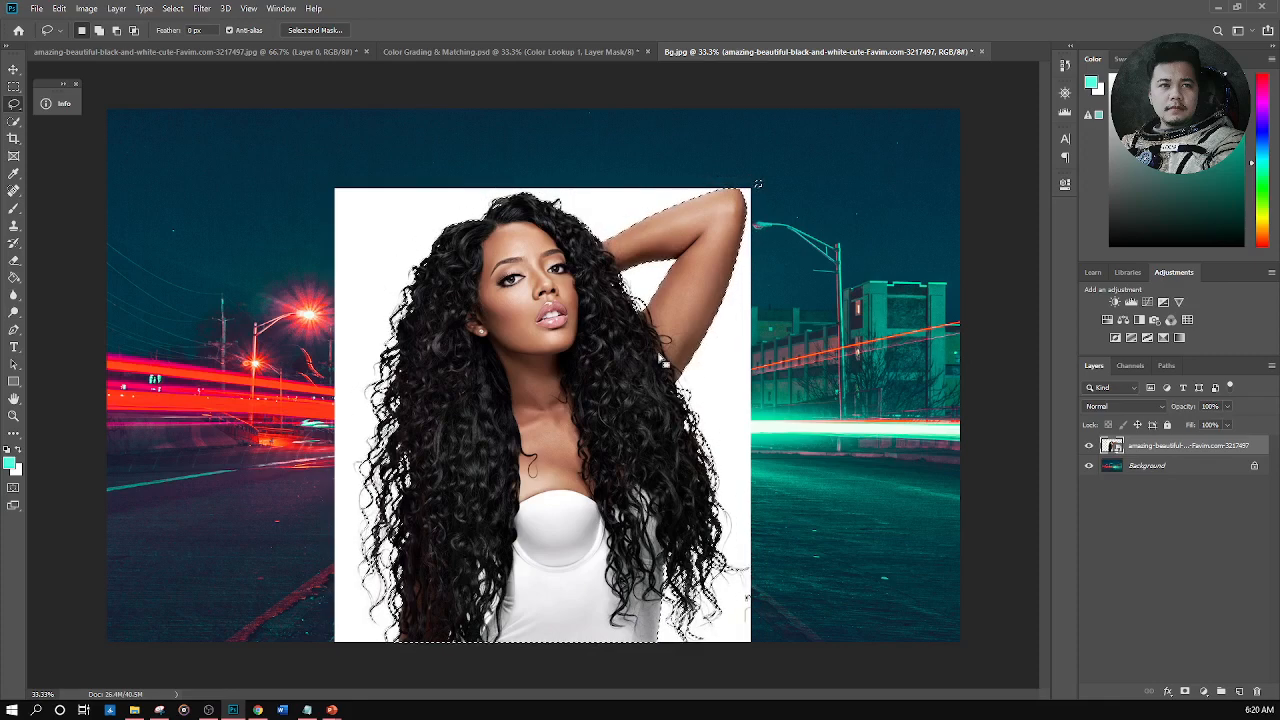
Reopen the selection in Select and Mask and output it with Decontaminate Colors at 100% to a New Layer with Layer Mask
{"action": "left_click", "coordinate": [175, 9]}
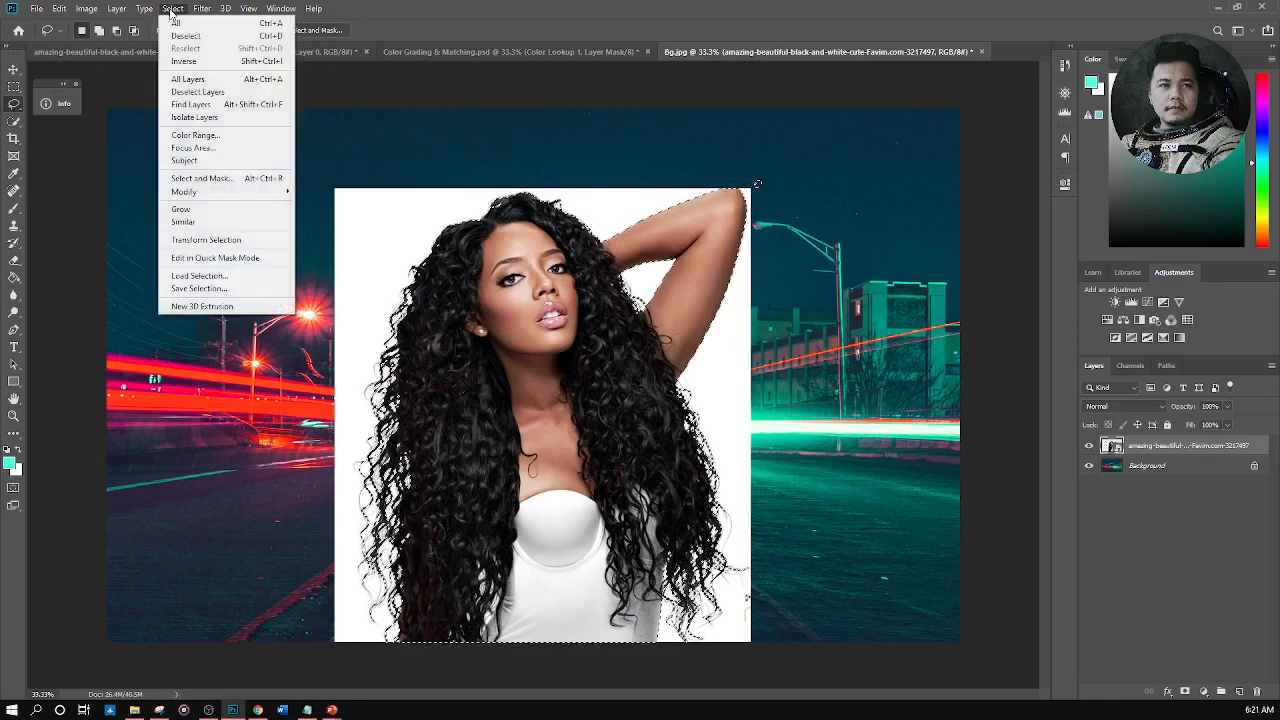
{"action": "left_click", "coordinate": [198, 179]}
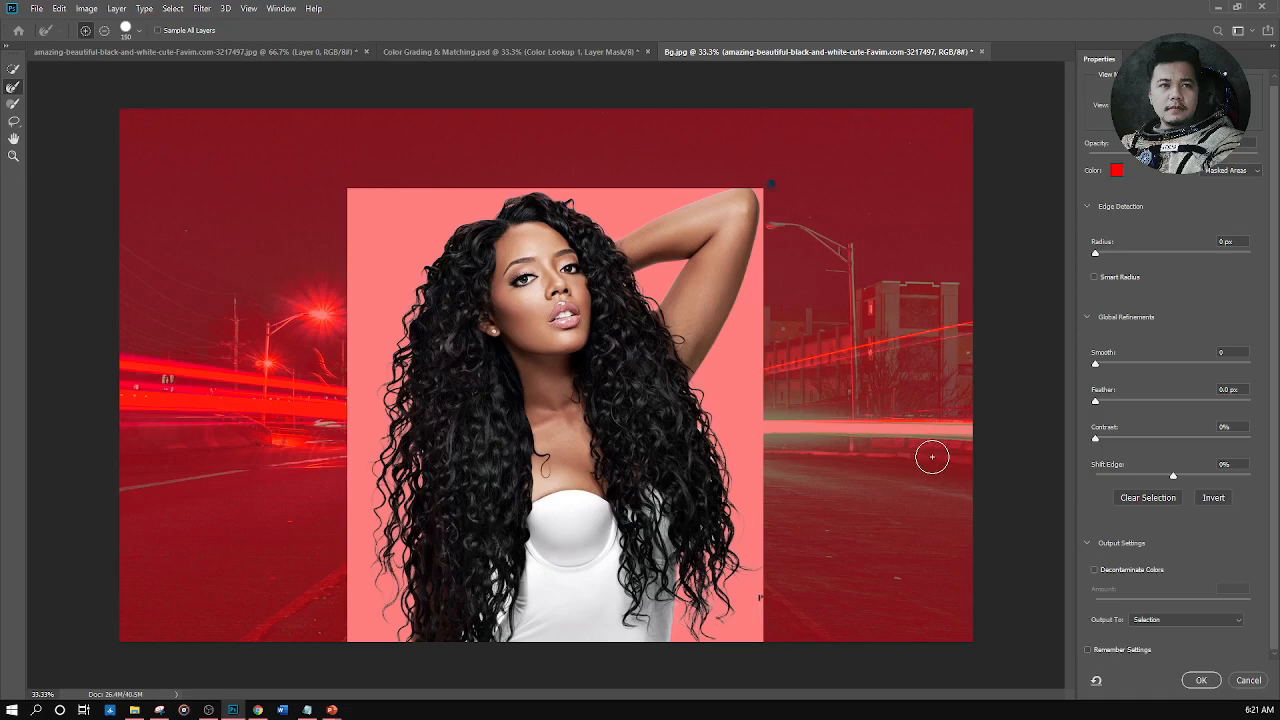
{"action": "left_click", "coordinate": [1095, 570]}
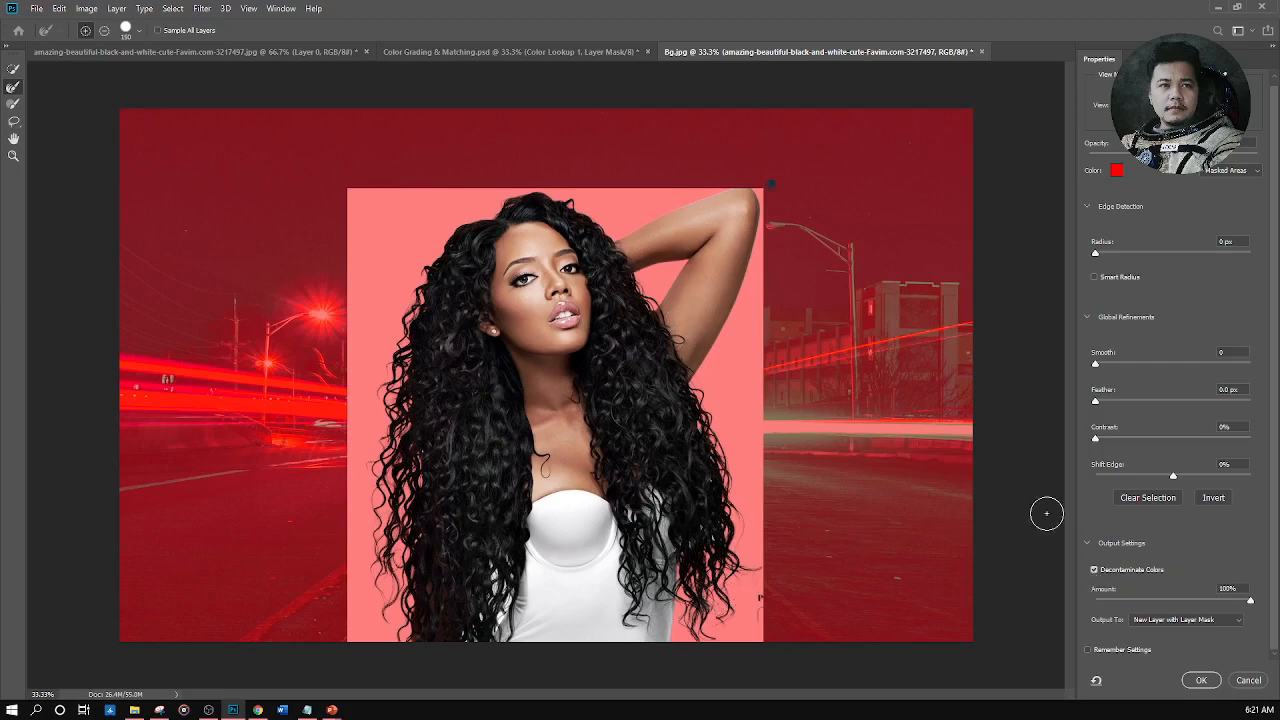
{"action": "left_click", "coordinate": [1201, 680]}
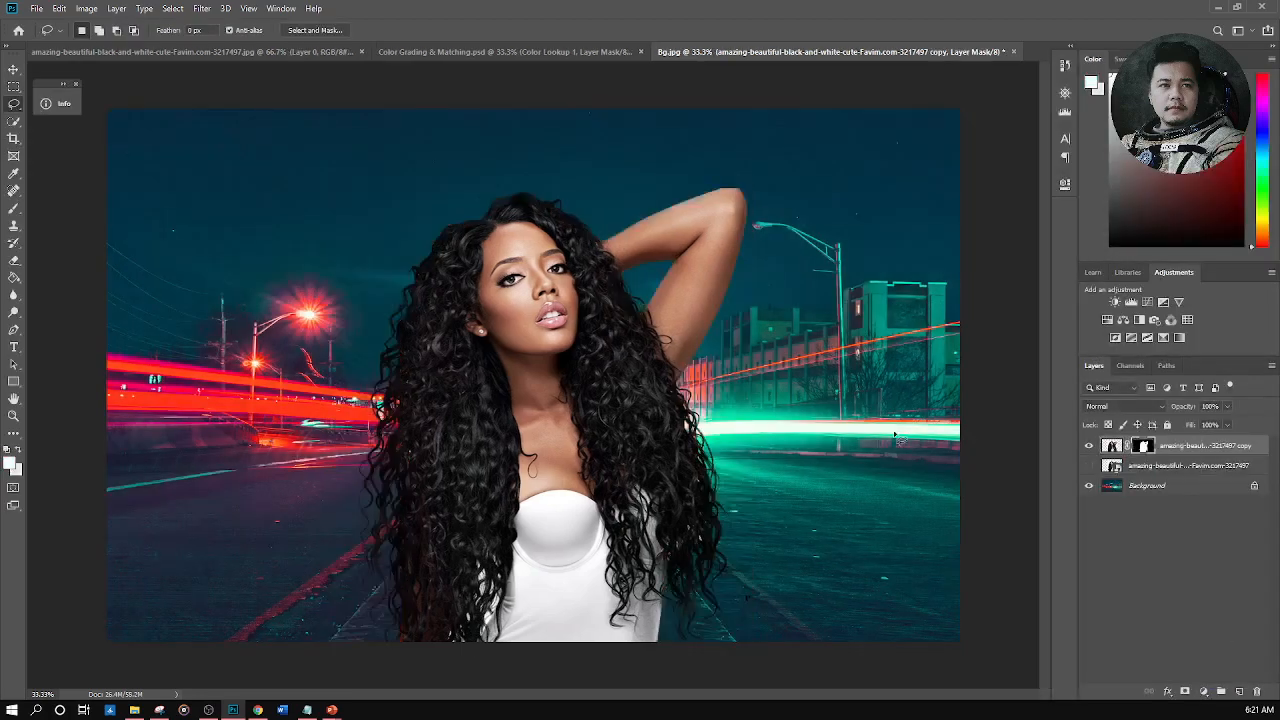
Inspect the decontaminated hair edges of the new cutout close up and at full view
{"action": "key", "text": "ctrl+plus"}
{"action": "key", "text": "ctrl+plus"}
{"action": "key", "text": "ctrl+plus"}
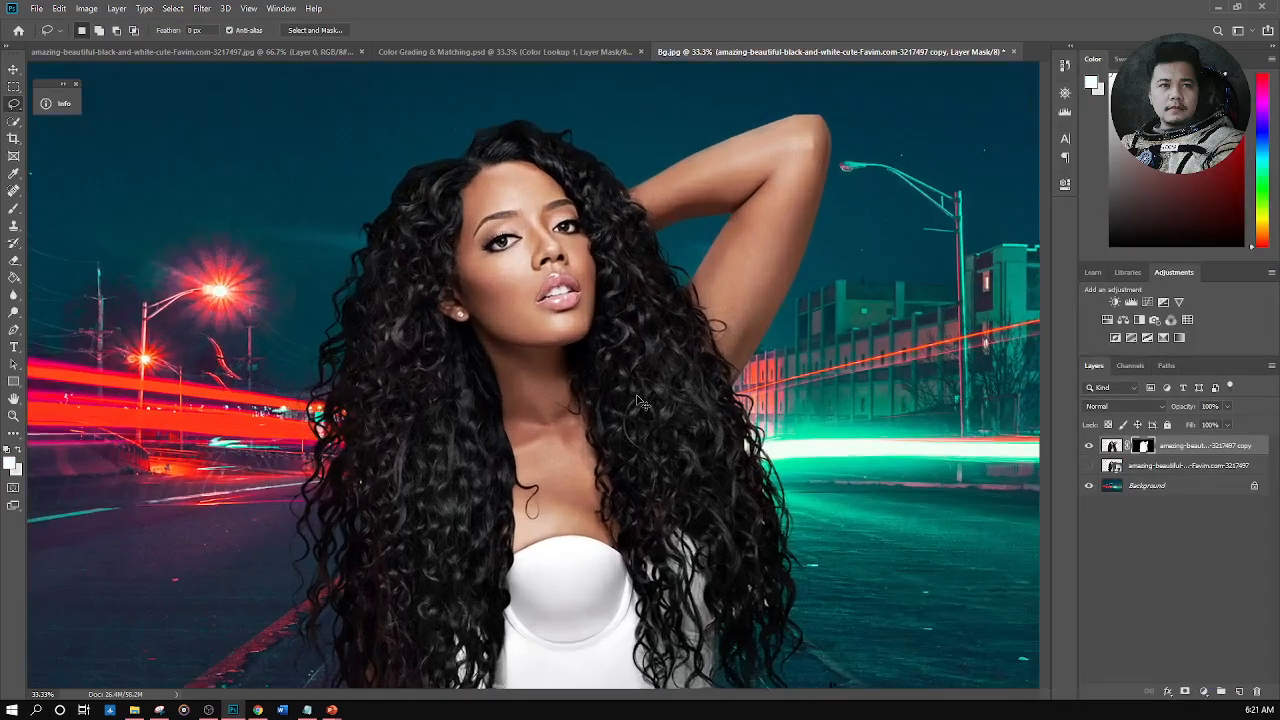
{"action": "key", "text": "ctrl+minus"}
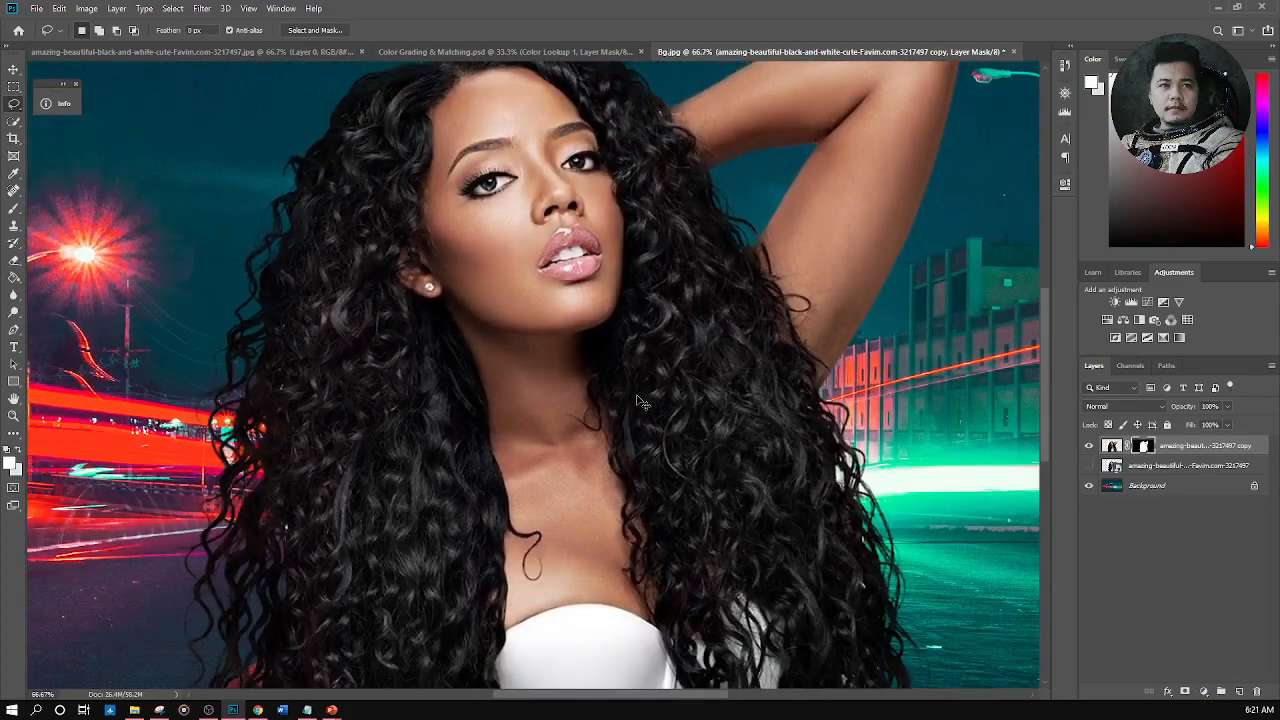
{"action": "key", "text": "ctrl+minus"}
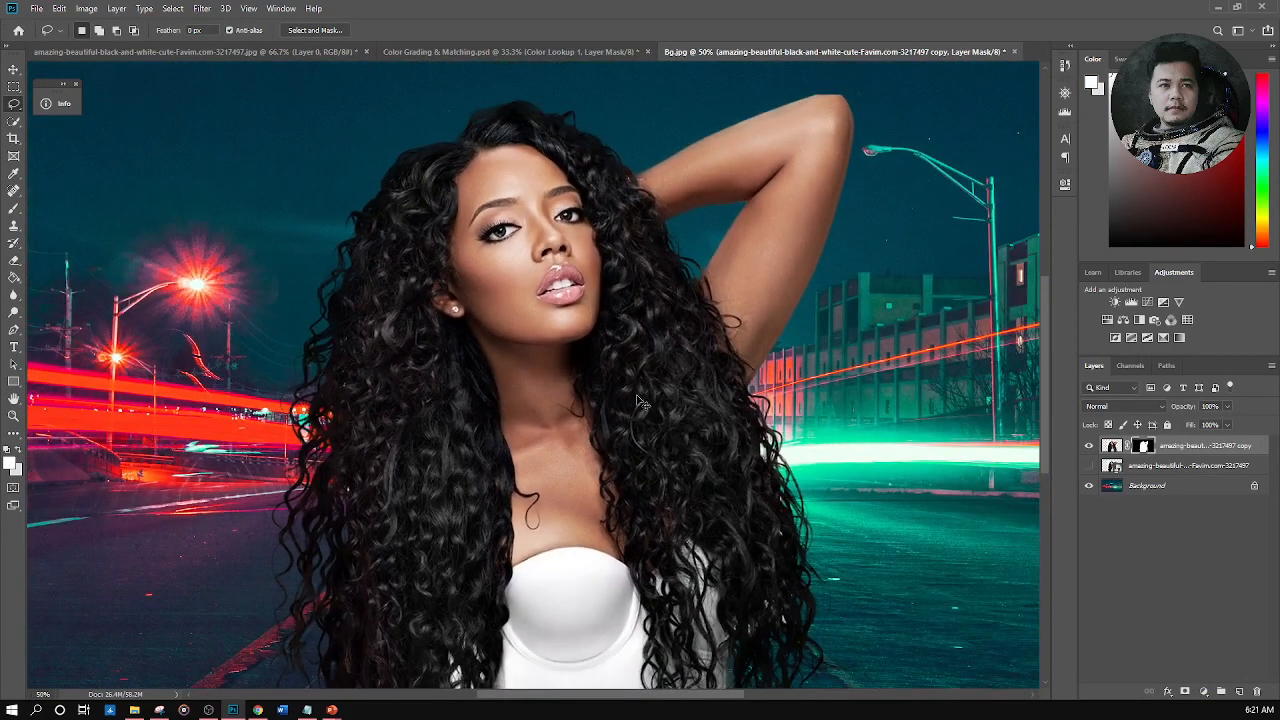
{"action": "key", "text": "ctrl+minus"}
{"action": "key", "text": "ctrl+minus"}
{"action": "key", "text": "ctrl+plus"}
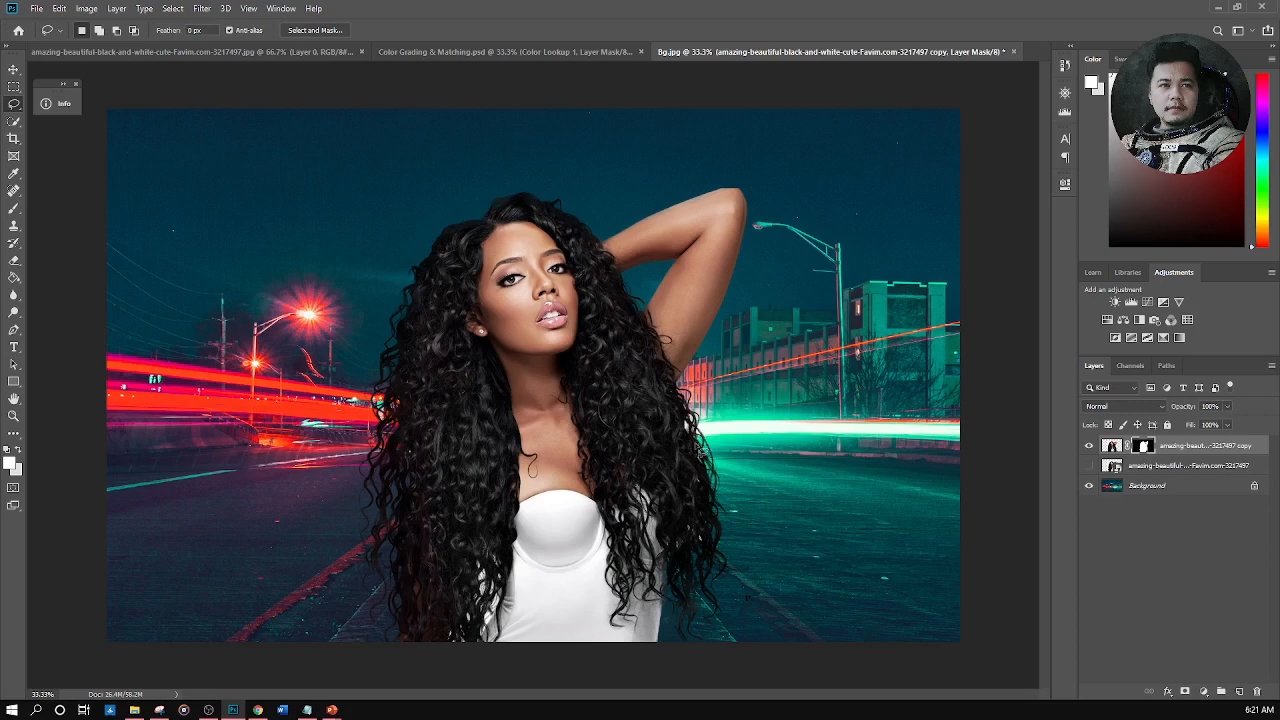
Switch to the PowerPoint slide show to check the instructions for matching the subject
{"action": "mouse_move", "coordinate": [332, 712]}
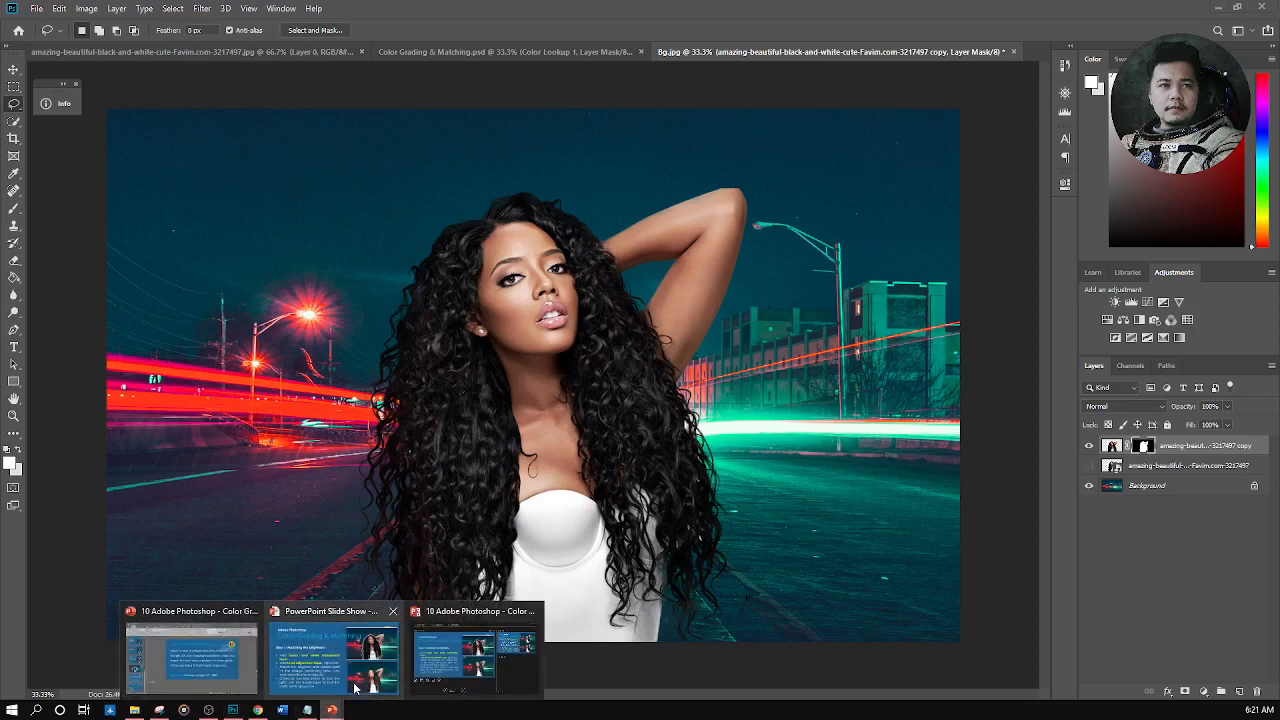
{"action": "left_click", "coordinate": [352, 678]}
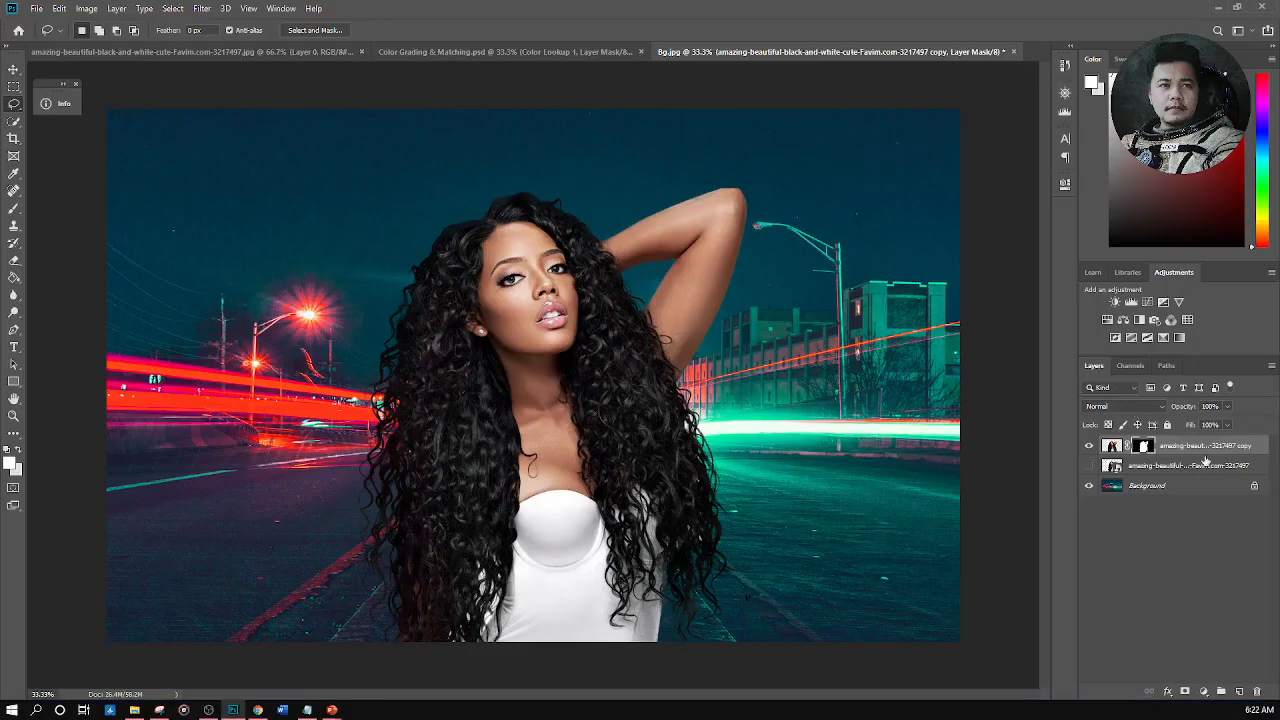
Add a Black & White adjustment layer with the Default preset above all layers
{"action": "left_click", "coordinate": [1208, 693]}
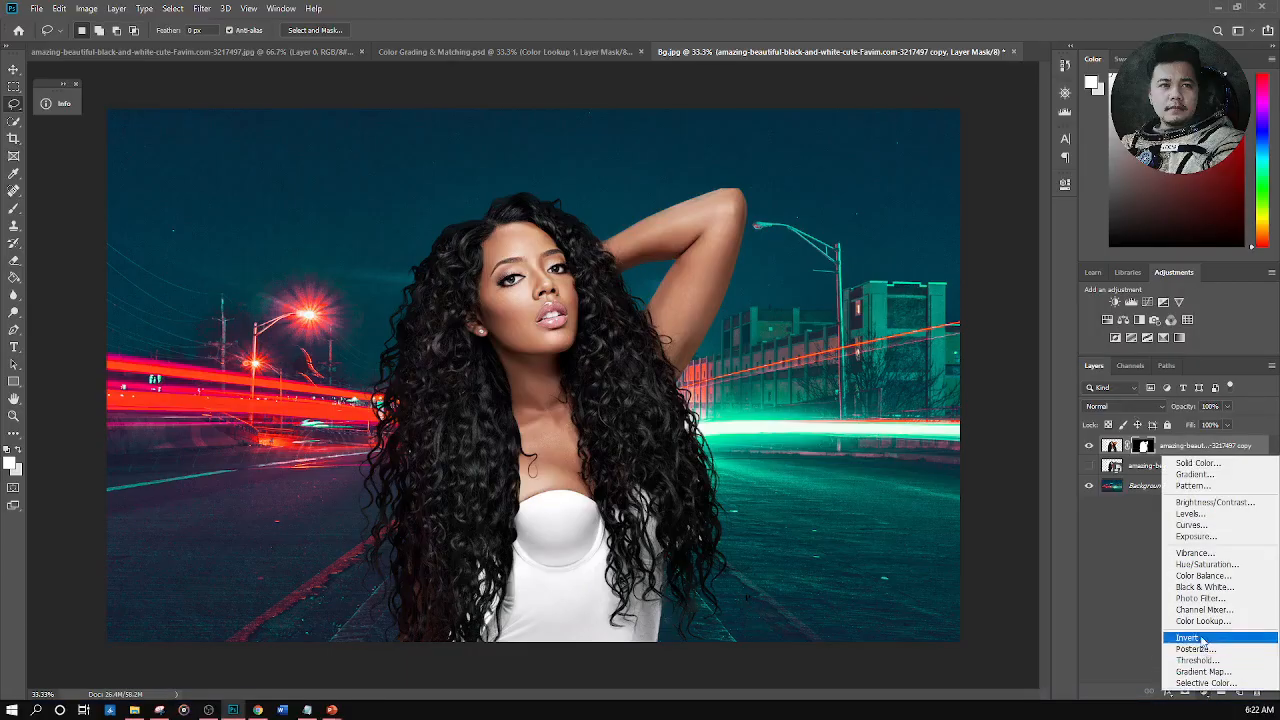
{"action": "left_click", "coordinate": [1131, 573]}
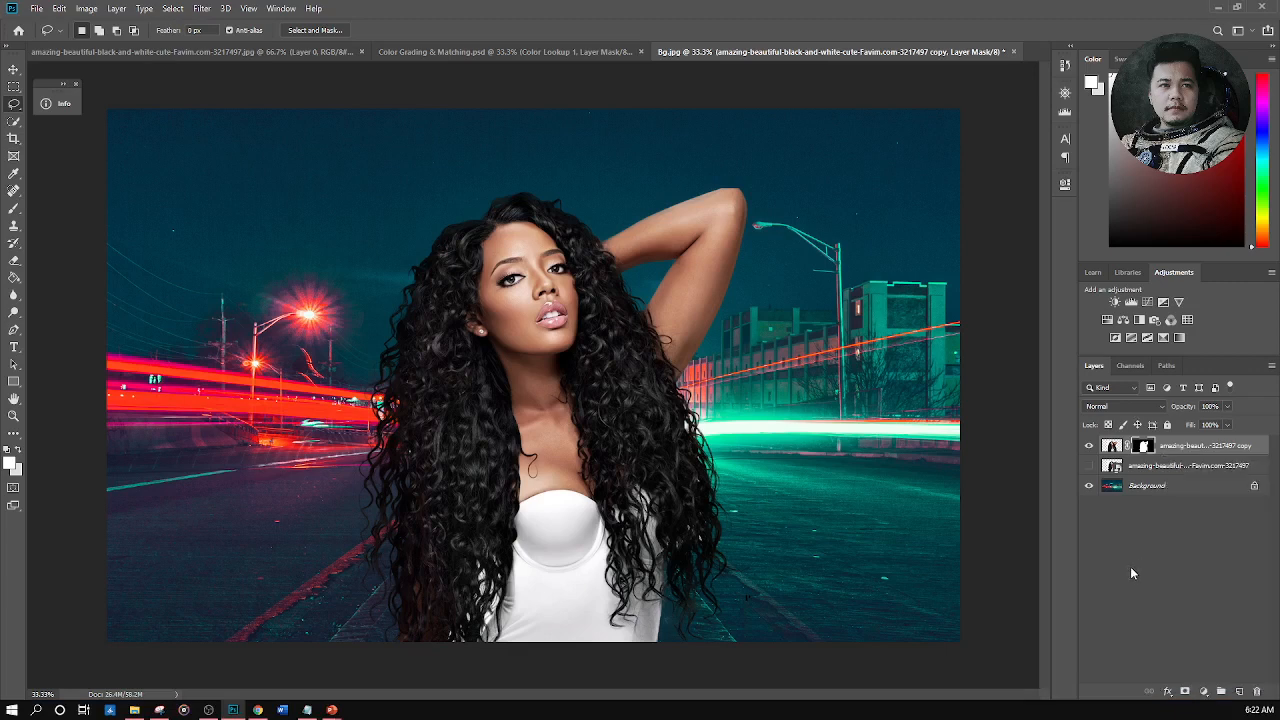
{"action": "left_click", "coordinate": [1205, 693]}
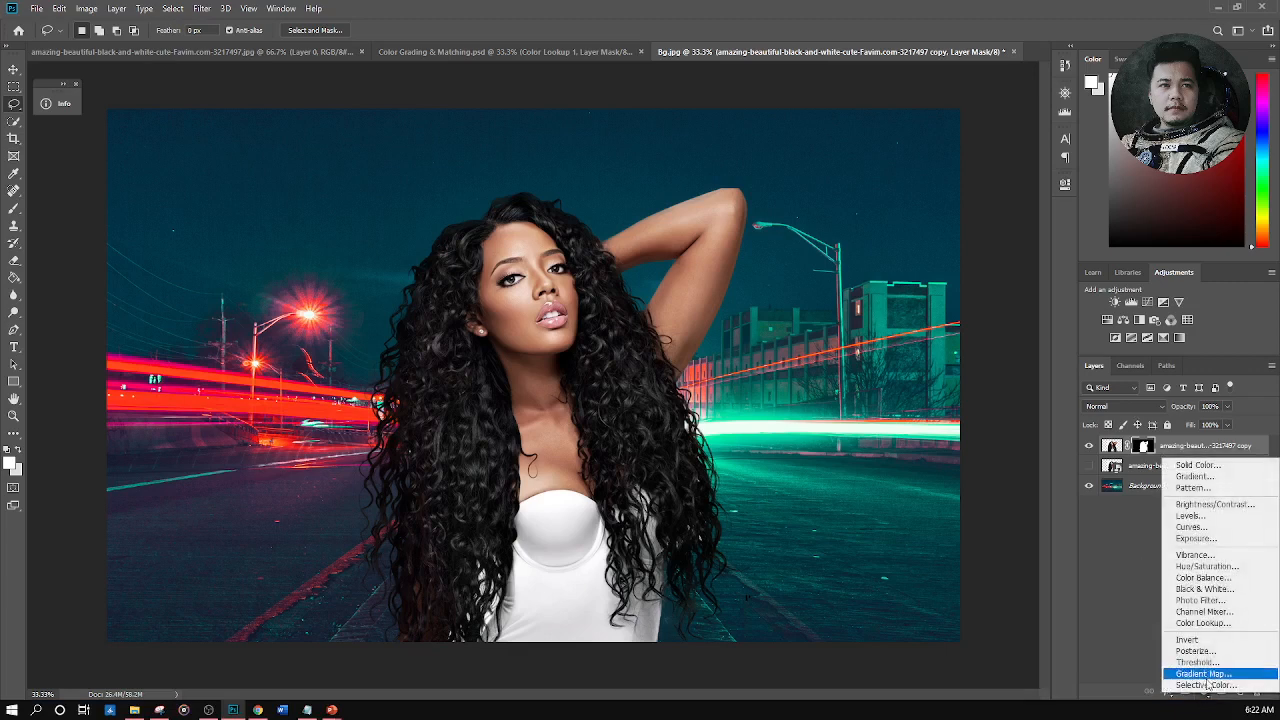
{"action": "left_click", "coordinate": [1205, 589]}
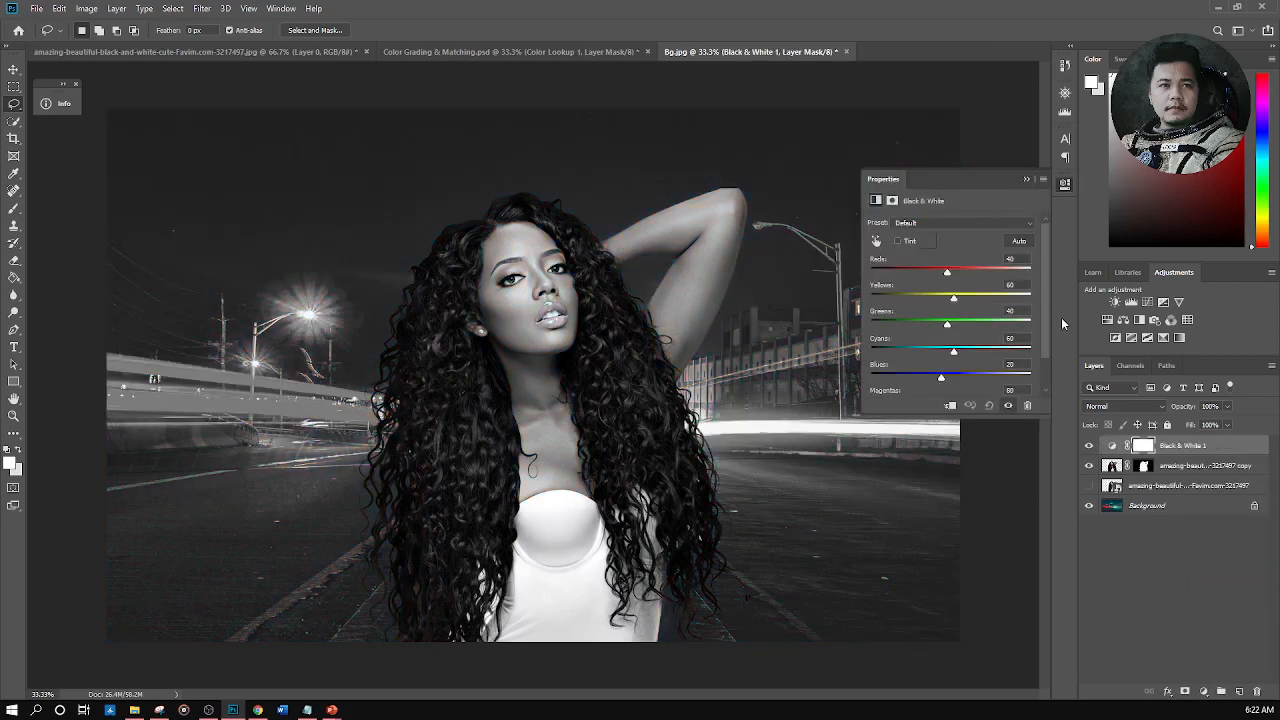
{"action": "left_click", "coordinate": [1027, 180]}
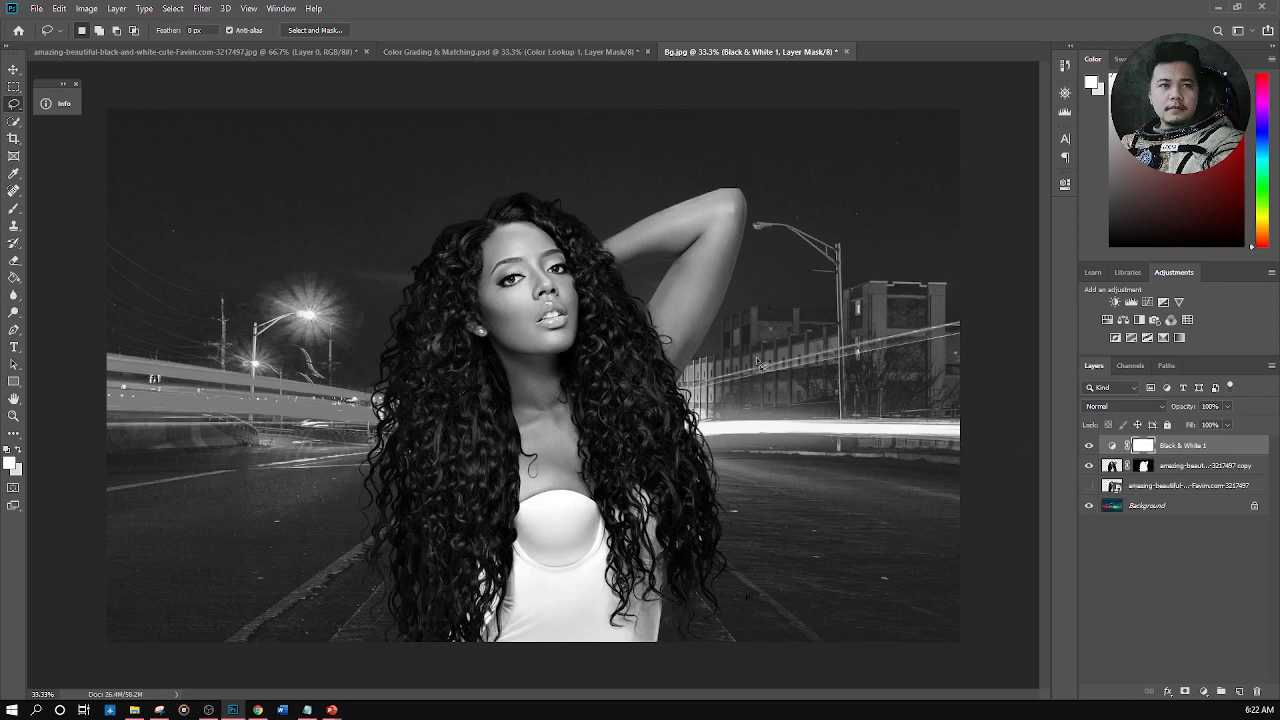
Rename the masked cutout layer of the woman to subject
{"action": "left_click", "coordinate": [1180, 468]}
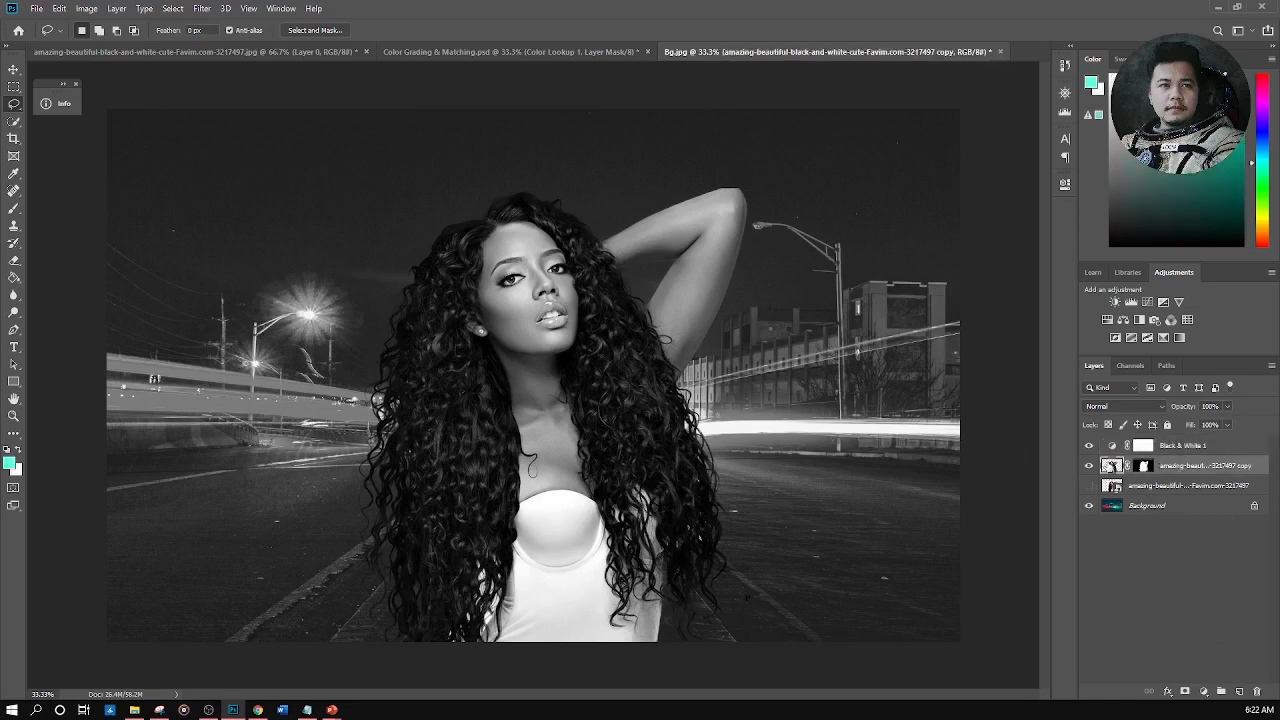
{"action": "double_click", "coordinate": [1190, 468]}
{"action": "type", "text": "m"}
{"action": "type", "text": "ubject"}
{"action": "key", "text": "Return"}
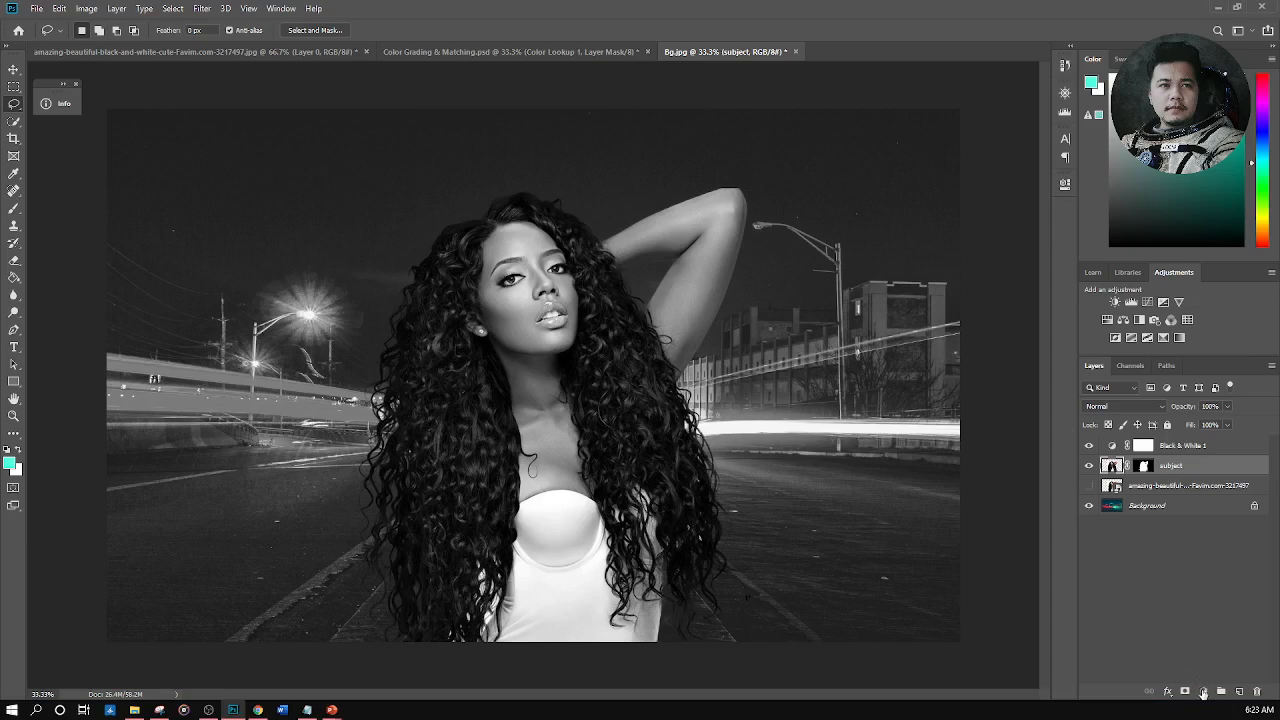
Add a Levels adjustment layer above the subject layer and clip it to that layer
{"action": "left_click", "coordinate": [1204, 692]}
{"action": "left_click", "coordinate": [1189, 513]}
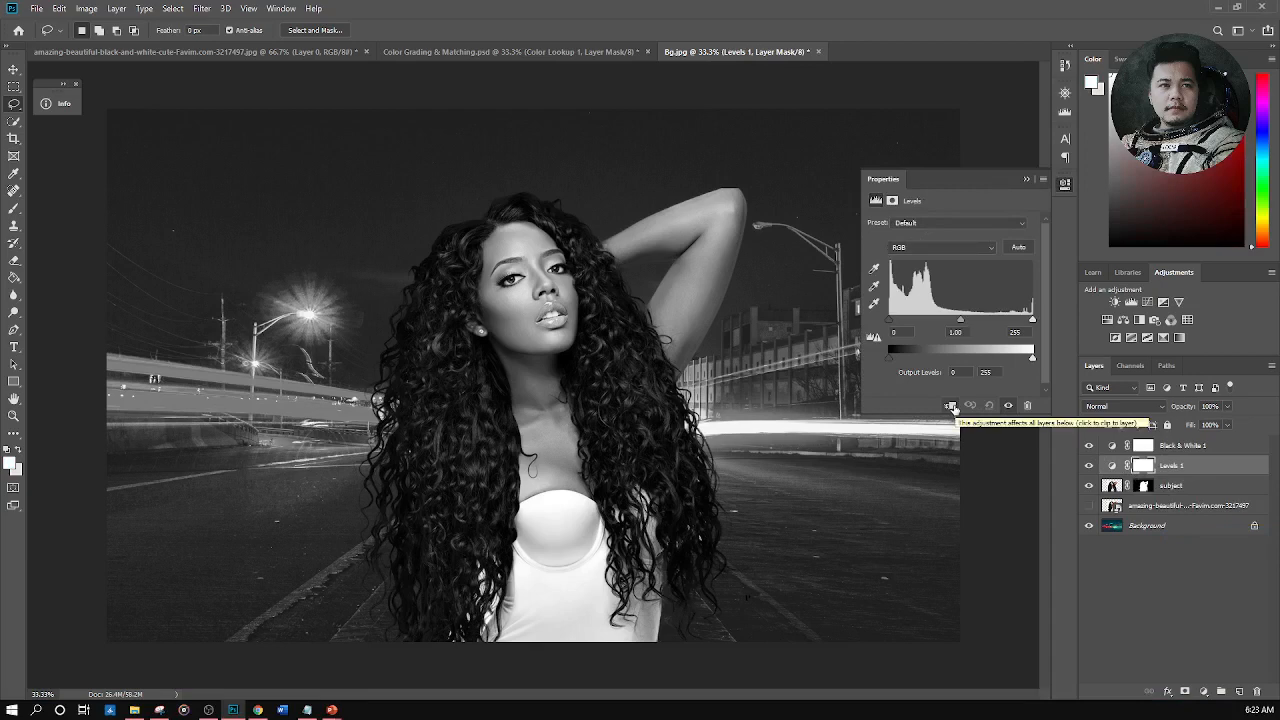
{"action": "left_click", "coordinate": [951, 406]}
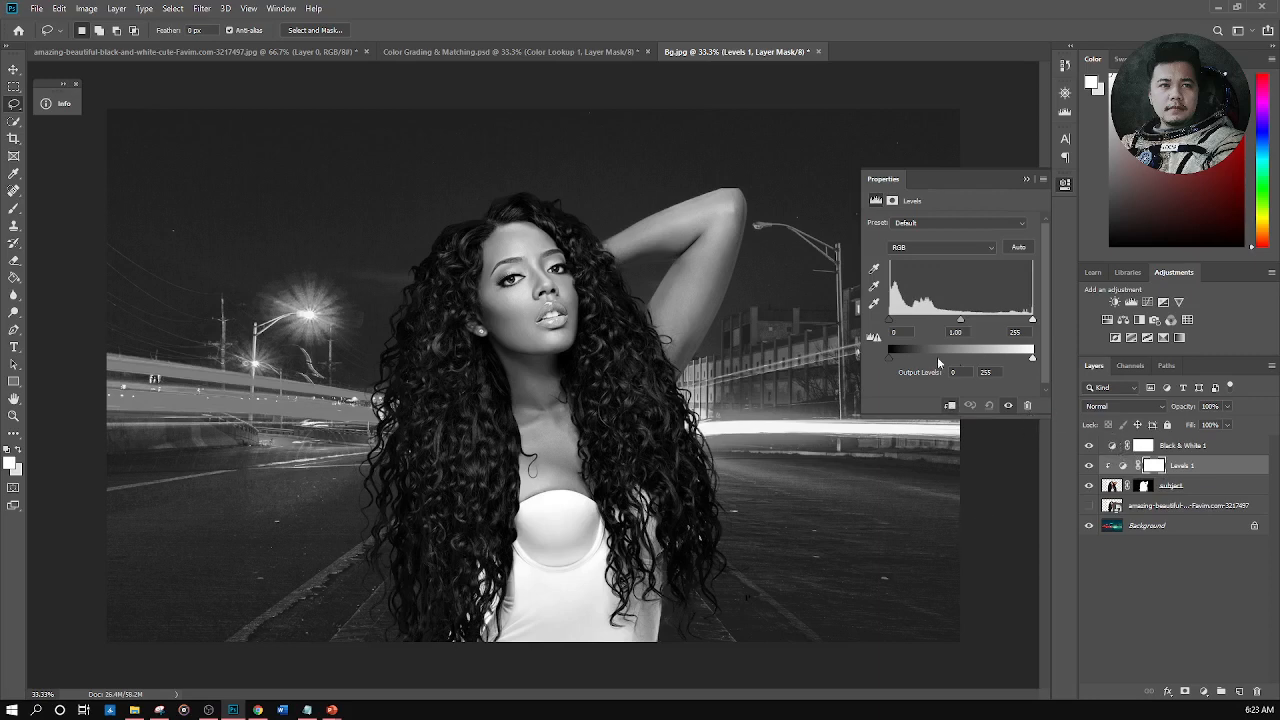
{"action": "mouse_move", "coordinate": [888, 358]}
{"action": "left_mouse_down"}
{"action": "mouse_move", "coordinate": [958, 360]}
{"action": "mouse_move", "coordinate": [893, 365]}
{"action": "left_mouse_up"}
Move the subject layer horizontally toward the left part of the street scene, keeping its height on the canvas
{"action": "left_click", "coordinate": [14, 69]}
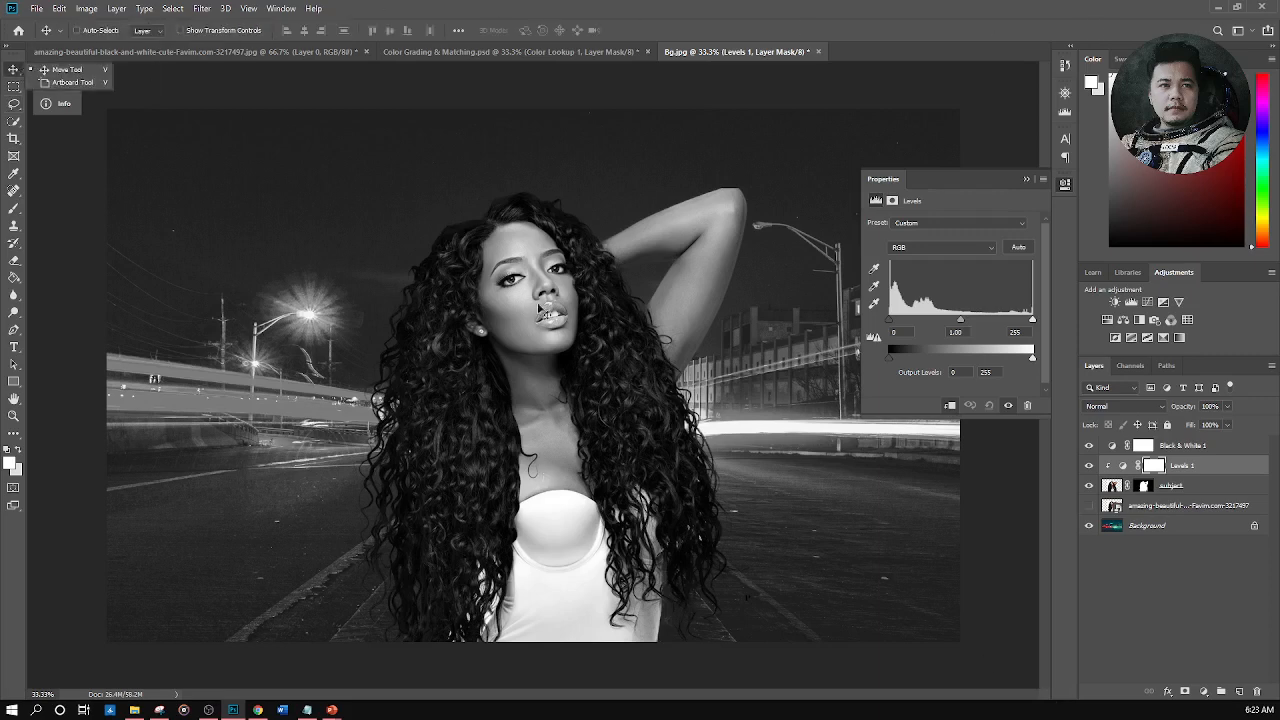
{"action": "left_click_drag", "start_coordinate": [562, 327], "coordinate": [508, 318]}
{"action": "left_click", "coordinate": [1115, 485]}
{"action": "left_click_drag", "start_coordinate": [593, 366], "coordinate": [452, 369]}
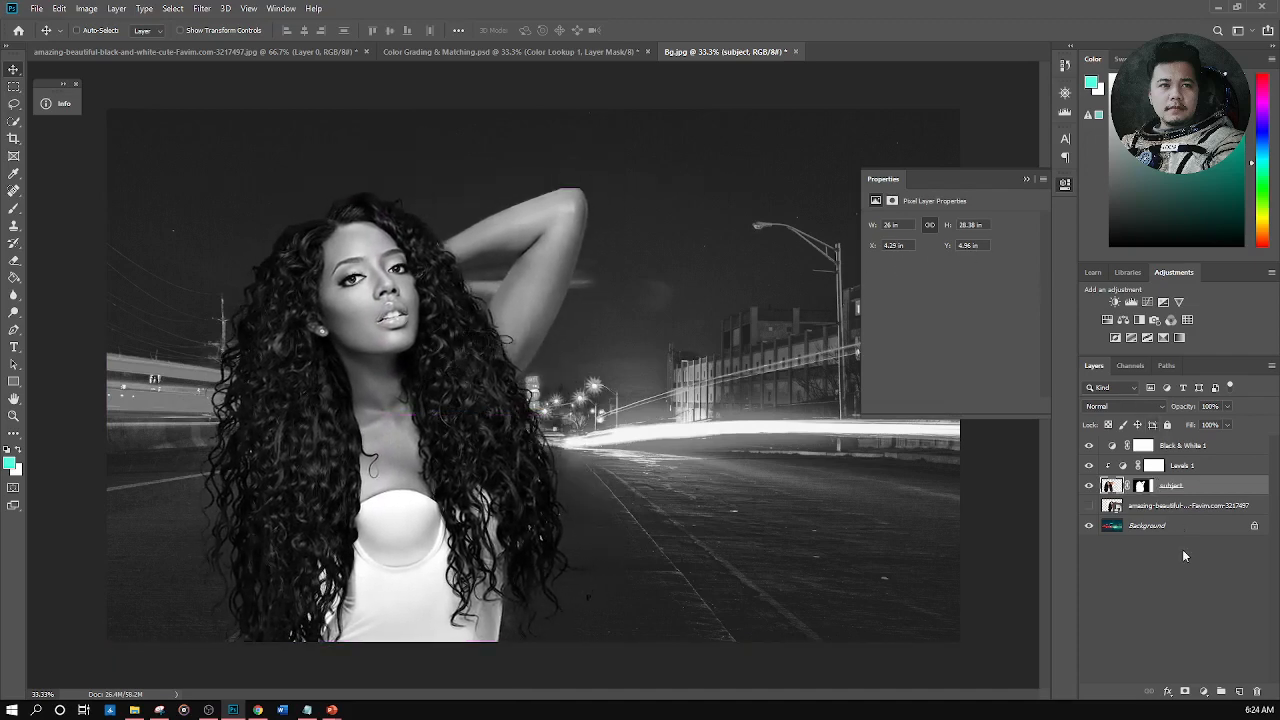
{"action": "left_click", "coordinate": [1191, 604]}
Set the black output level of the subject's Levels adjustment to 24 and compare the match in color and in black and white
{"action": "left_click", "coordinate": [1124, 472]}
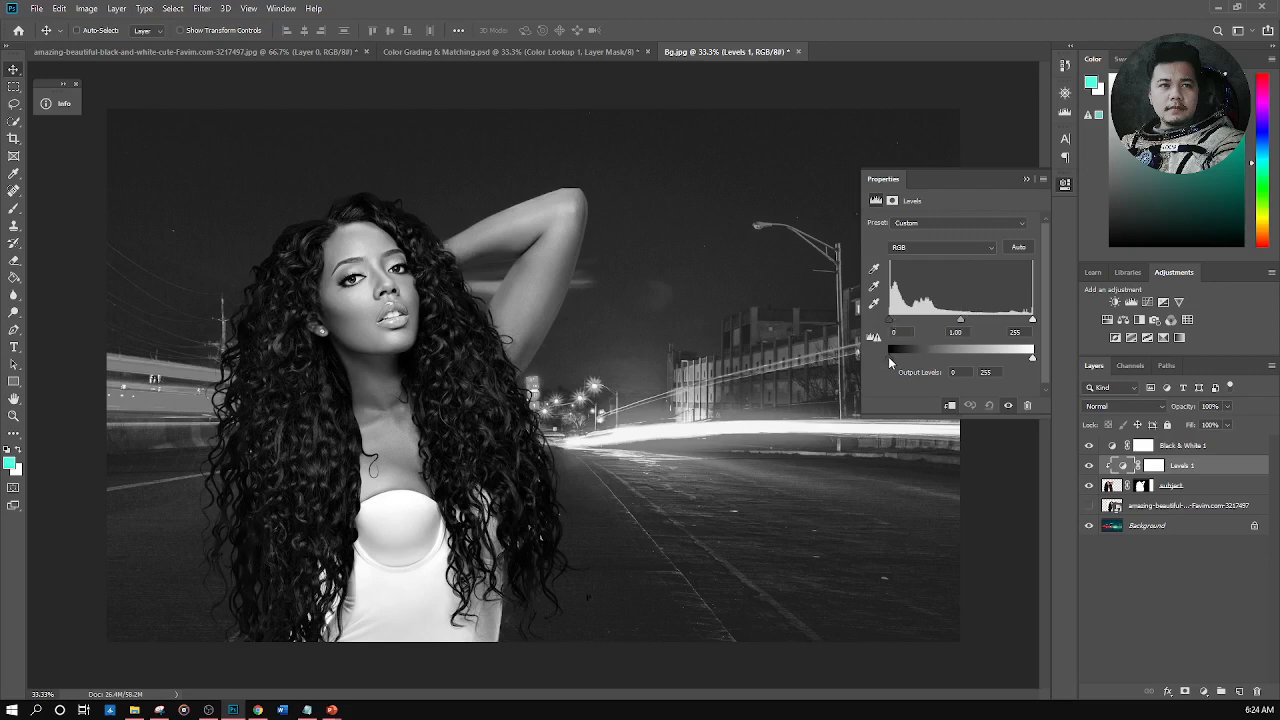
{"action": "left_click_drag", "start_coordinate": [888, 356], "coordinate": [905, 375]}
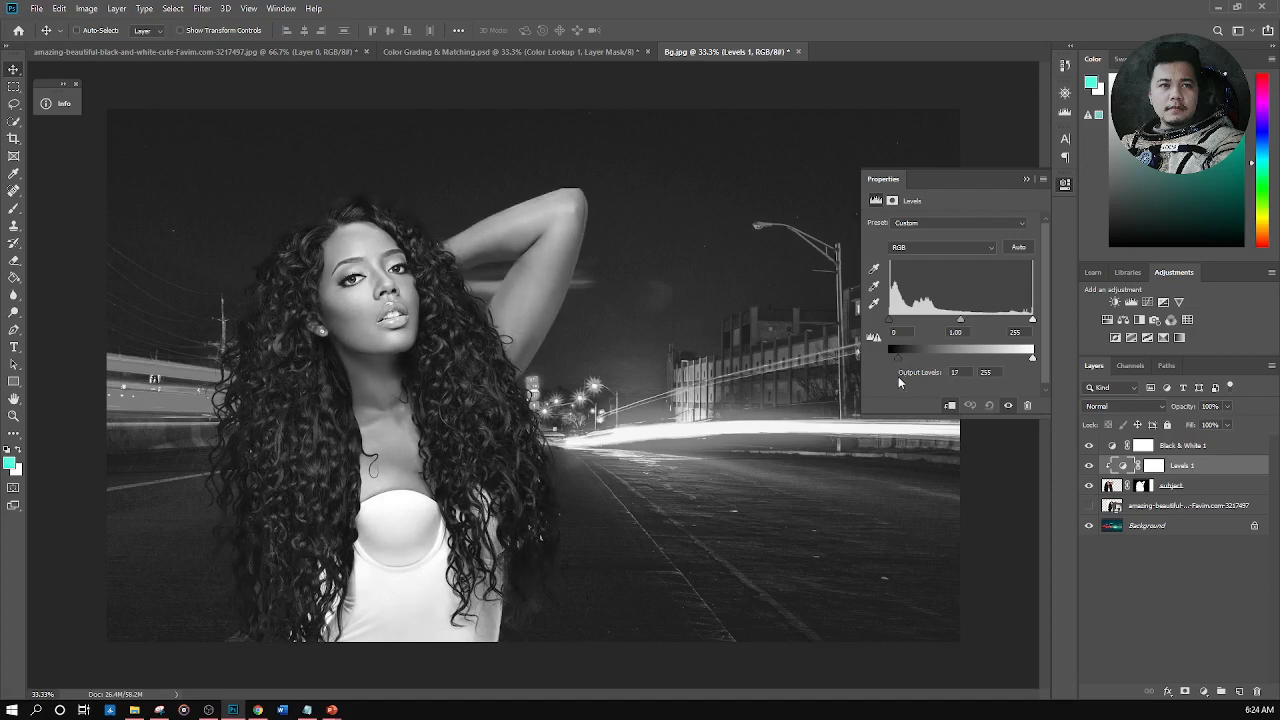
{"action": "mouse_move", "coordinate": [898, 376]}
{"action": "left_mouse_down"}
{"action": "mouse_move", "coordinate": [840, 386]}
{"action": "mouse_move", "coordinate": [906, 381]}
{"action": "left_mouse_up"}
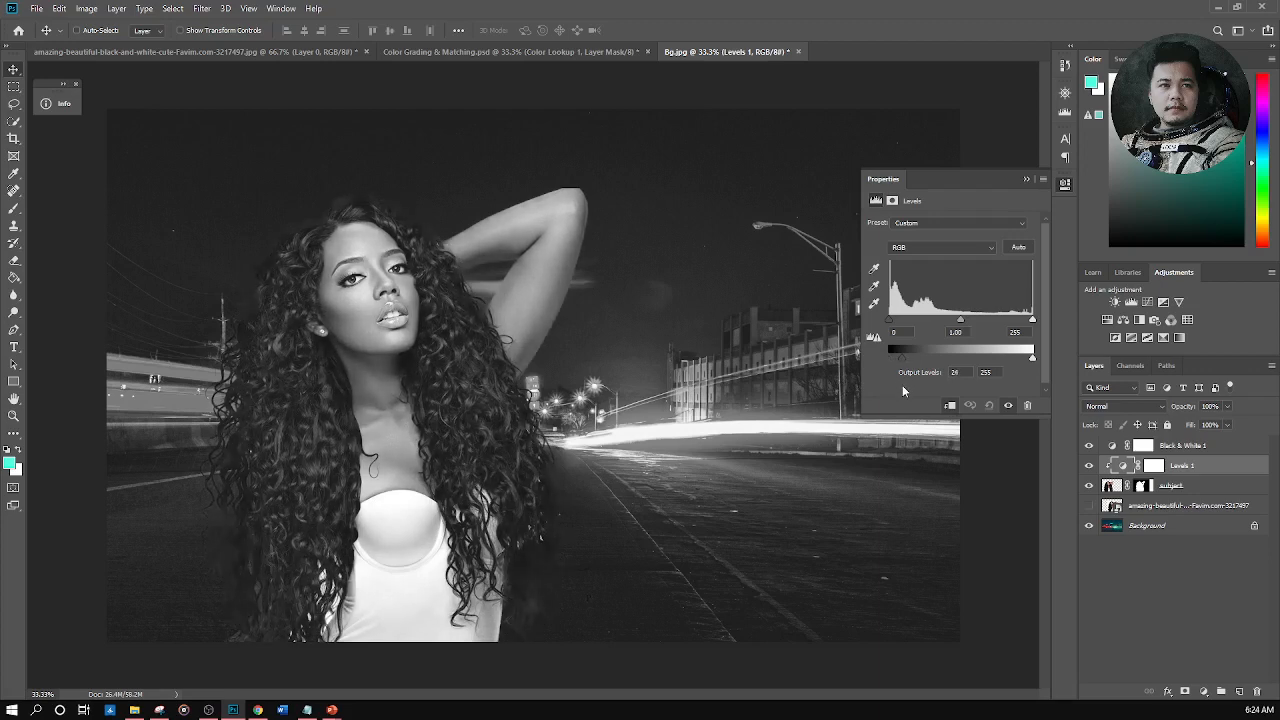
{"action": "left_click_drag", "start_coordinate": [902, 388], "coordinate": [904, 388]}
{"action": "left_click", "coordinate": [1089, 446]}
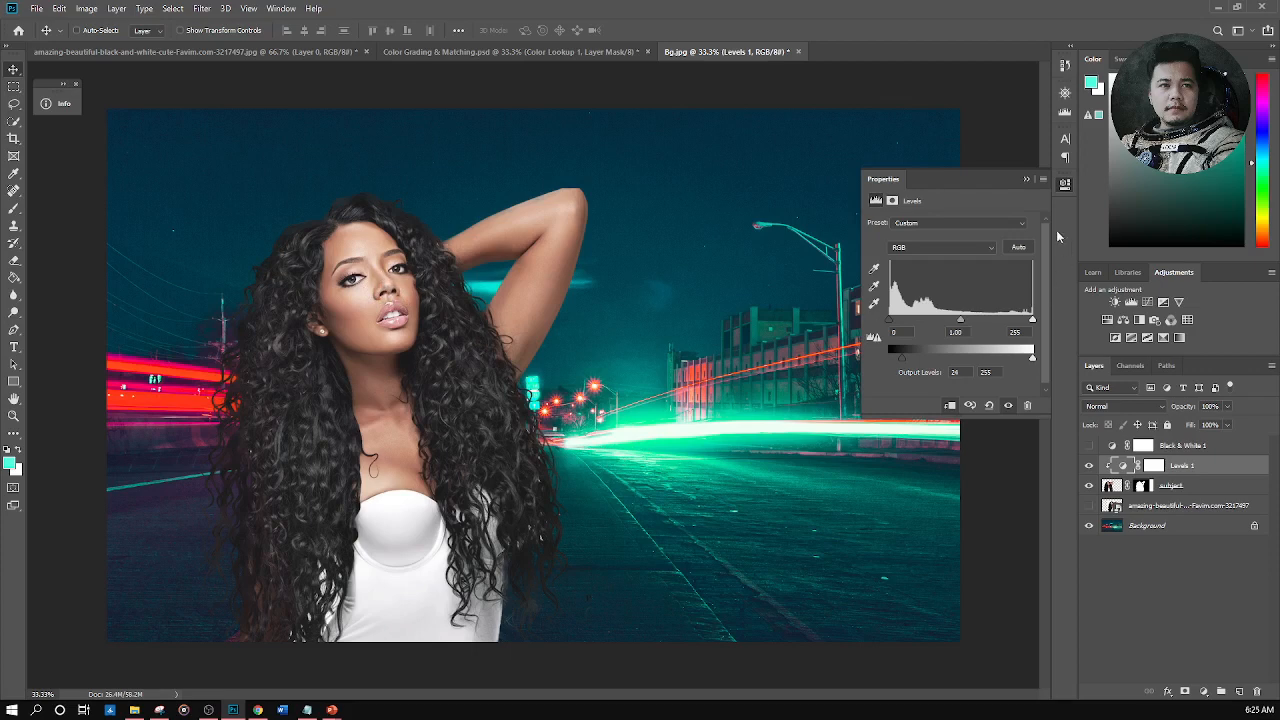
{"action": "left_click", "coordinate": [1089, 445]}
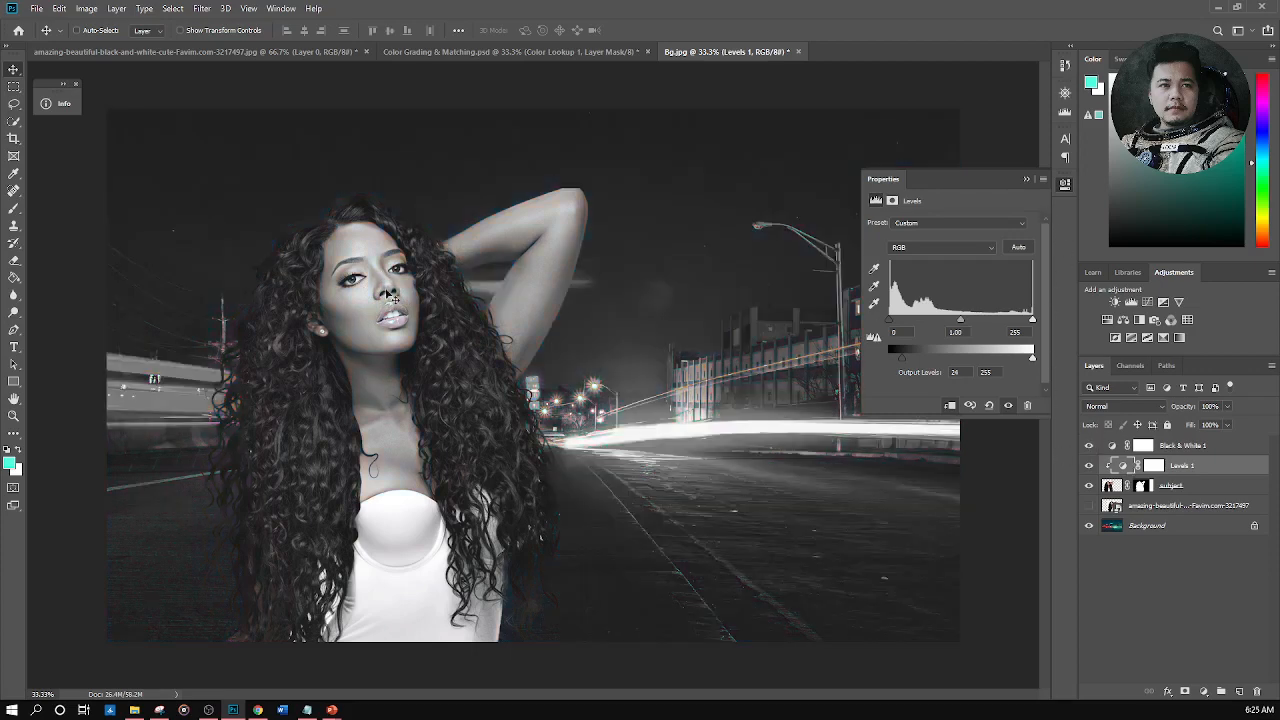
Move the subject layer down to the lower middle of the road and set its Levels input white point to 216
{"action": "left_click", "coordinate": [1114, 486]}
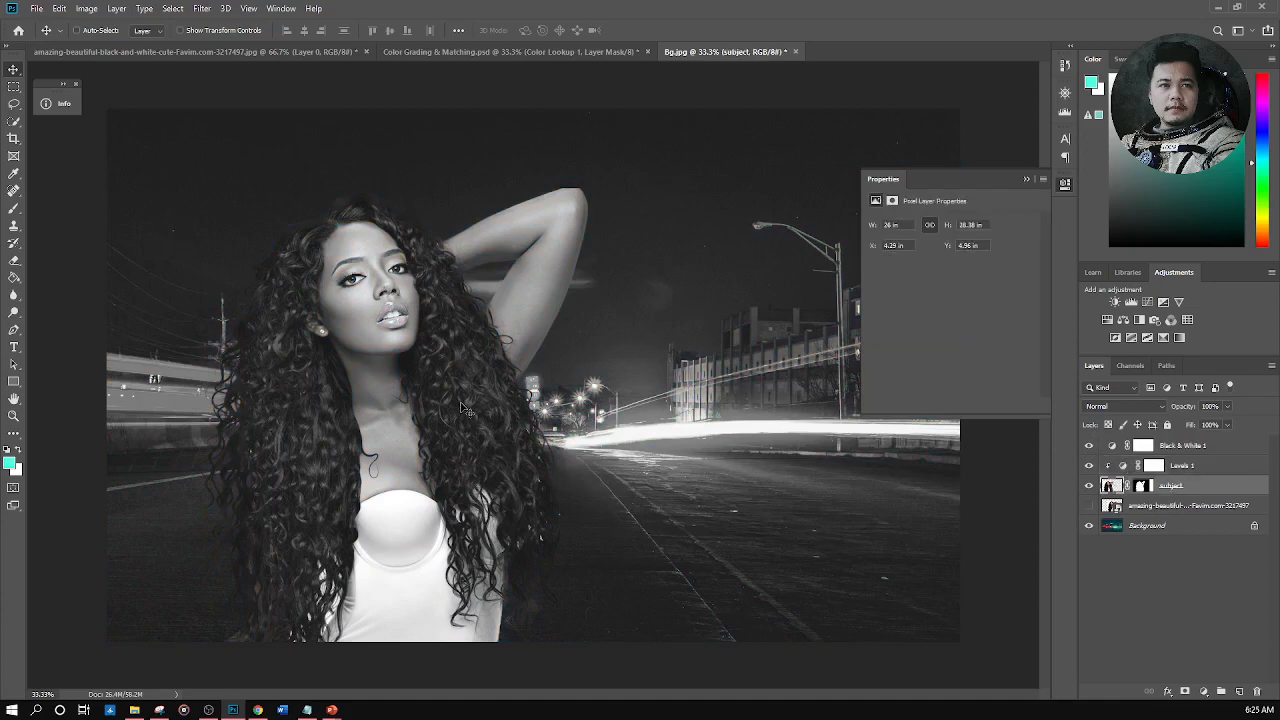
{"action": "left_click_drag", "start_coordinate": [423, 322], "coordinate": [598, 551]}
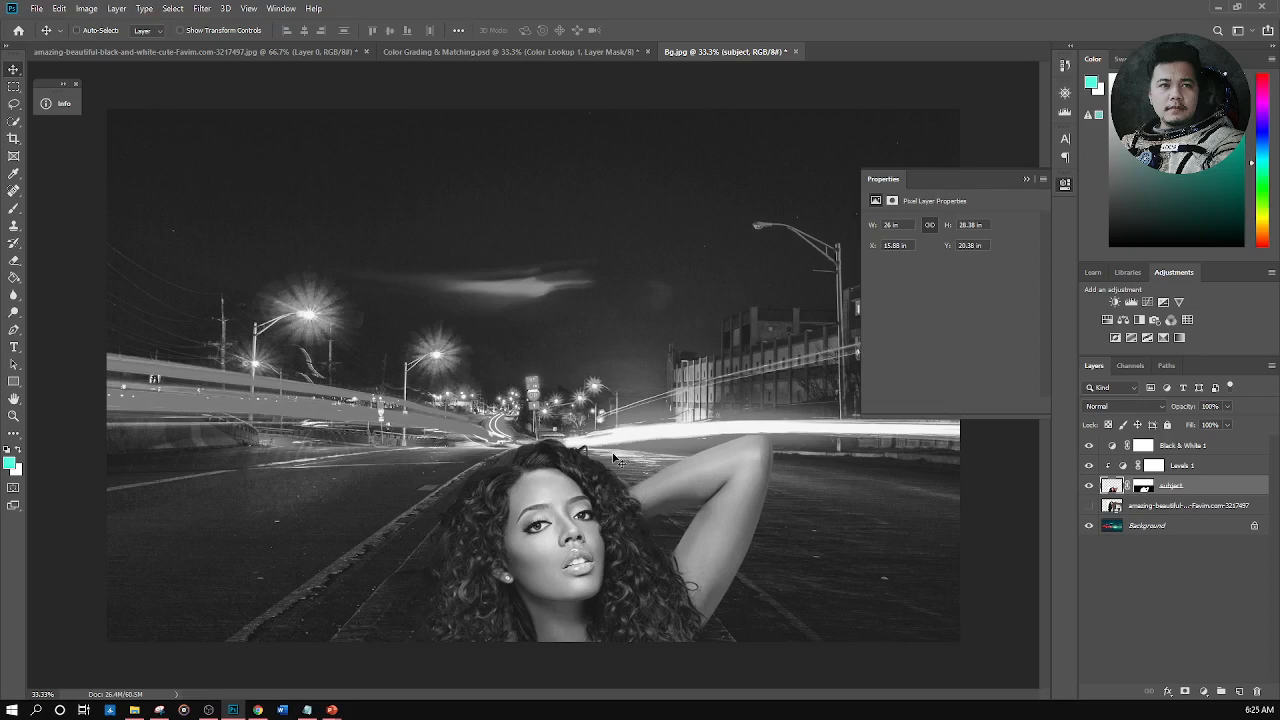
{"action": "left_click_drag", "start_coordinate": [530, 474], "coordinate": [517, 466]}
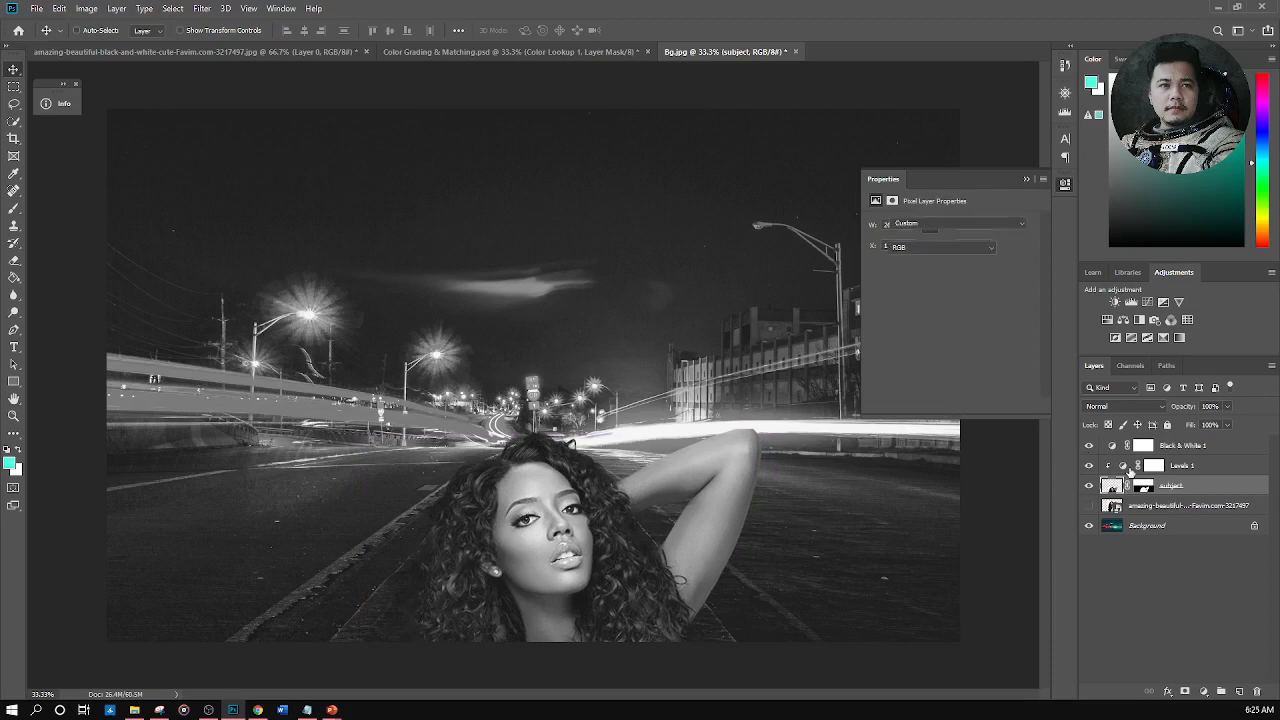
{"action": "left_click", "coordinate": [1125, 466]}
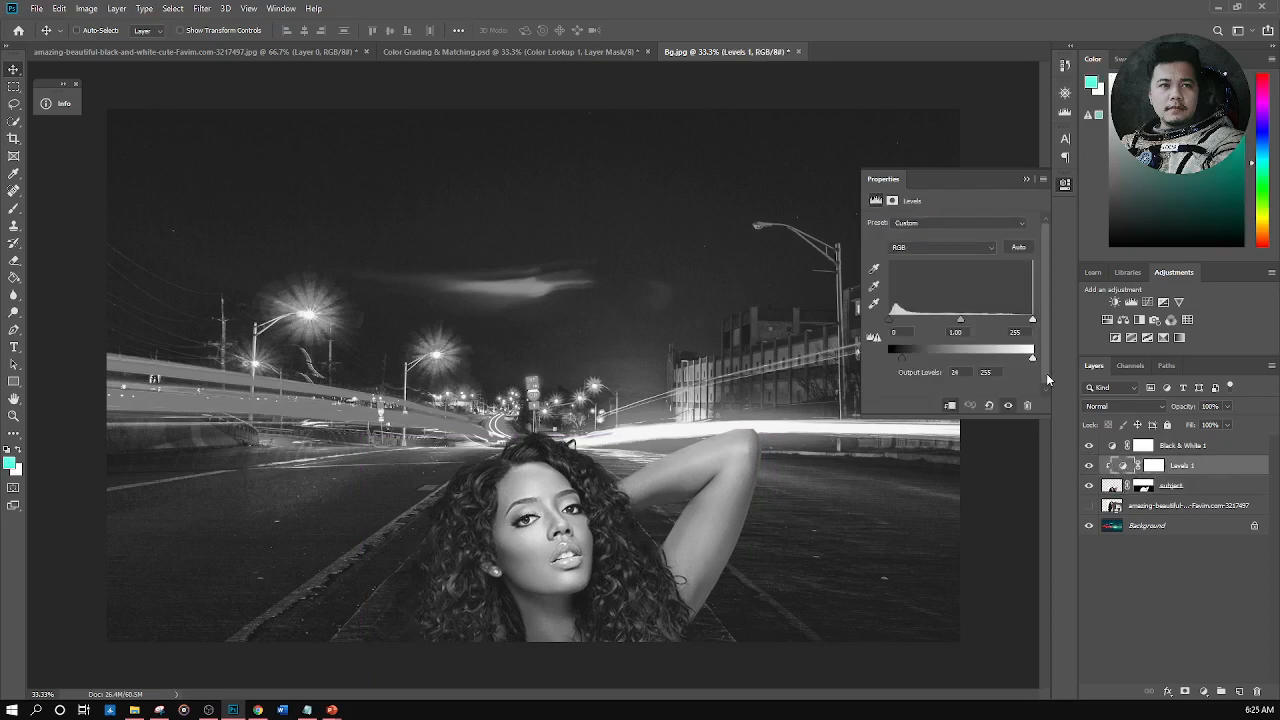
{"action": "left_click_drag", "start_coordinate": [1034, 325], "coordinate": [1012, 335]}
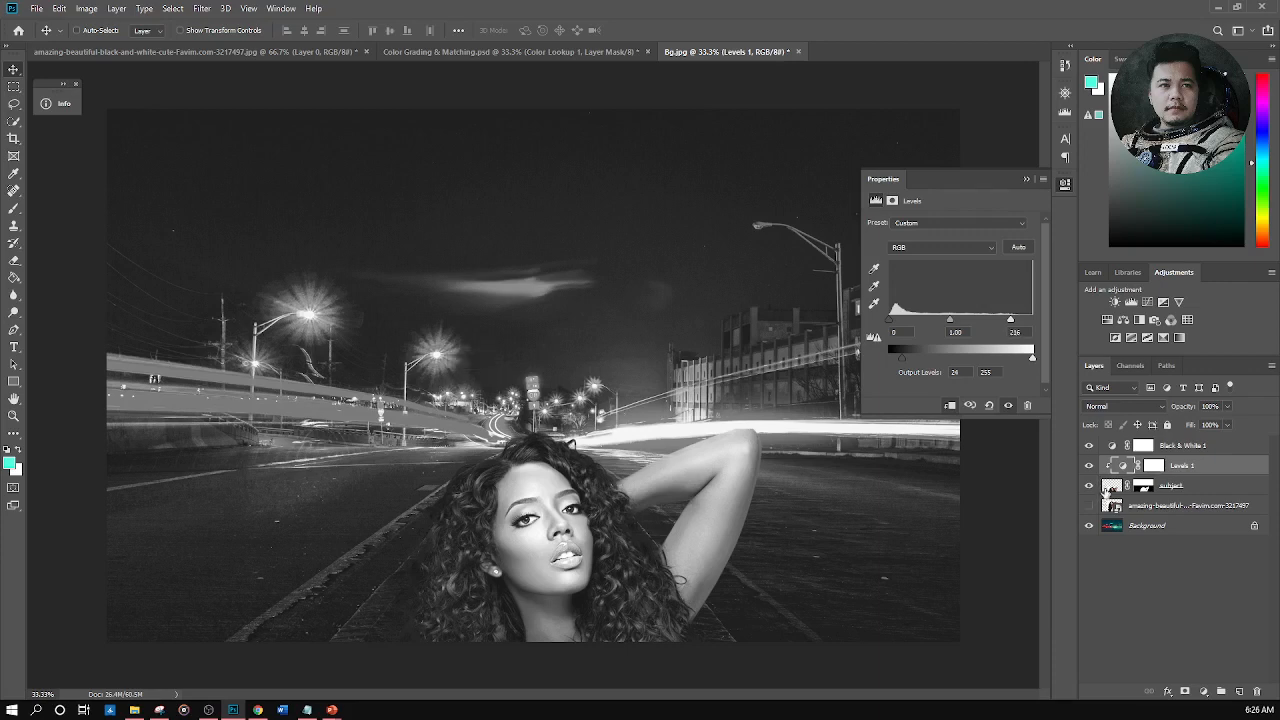
Move the subject layer back up to the left part of the street, aligned with the canvas's lower edge
{"action": "left_click", "coordinate": [1110, 487]}
{"action": "left_click_drag", "start_coordinate": [613, 600], "coordinate": [398, 360]}
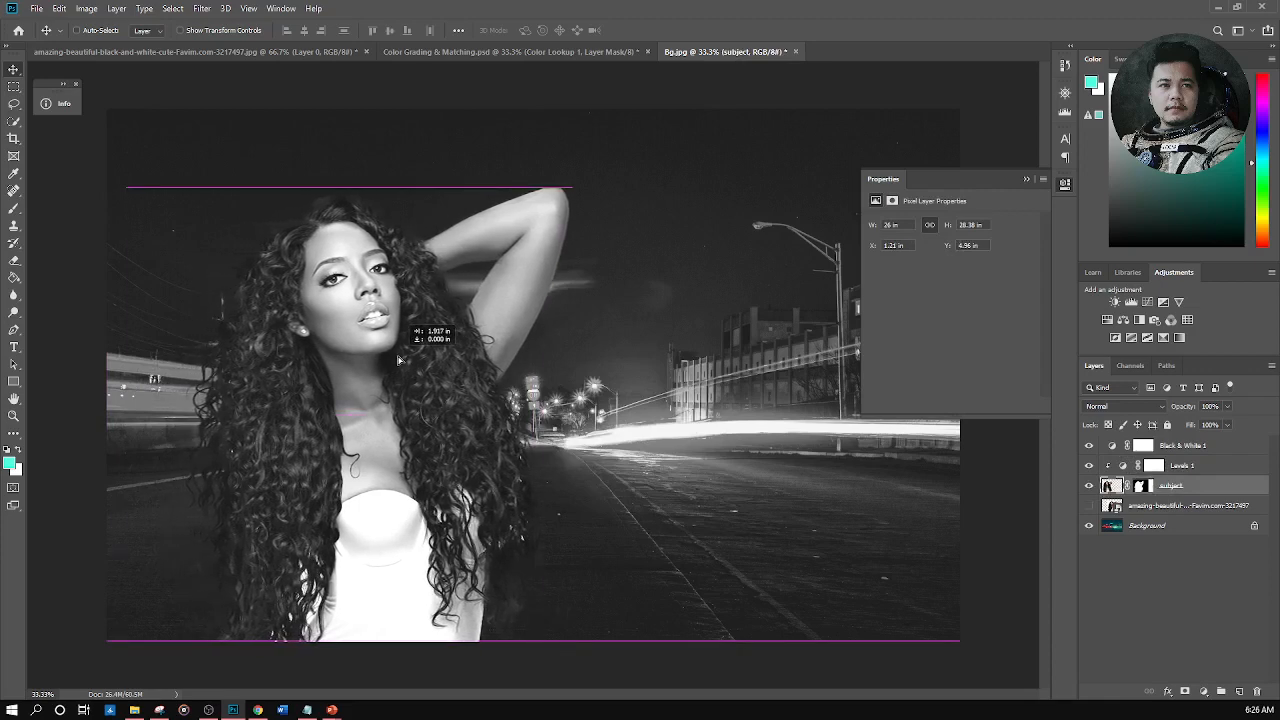
{"action": "left_click_drag", "start_coordinate": [398, 360], "coordinate": [403, 360]}
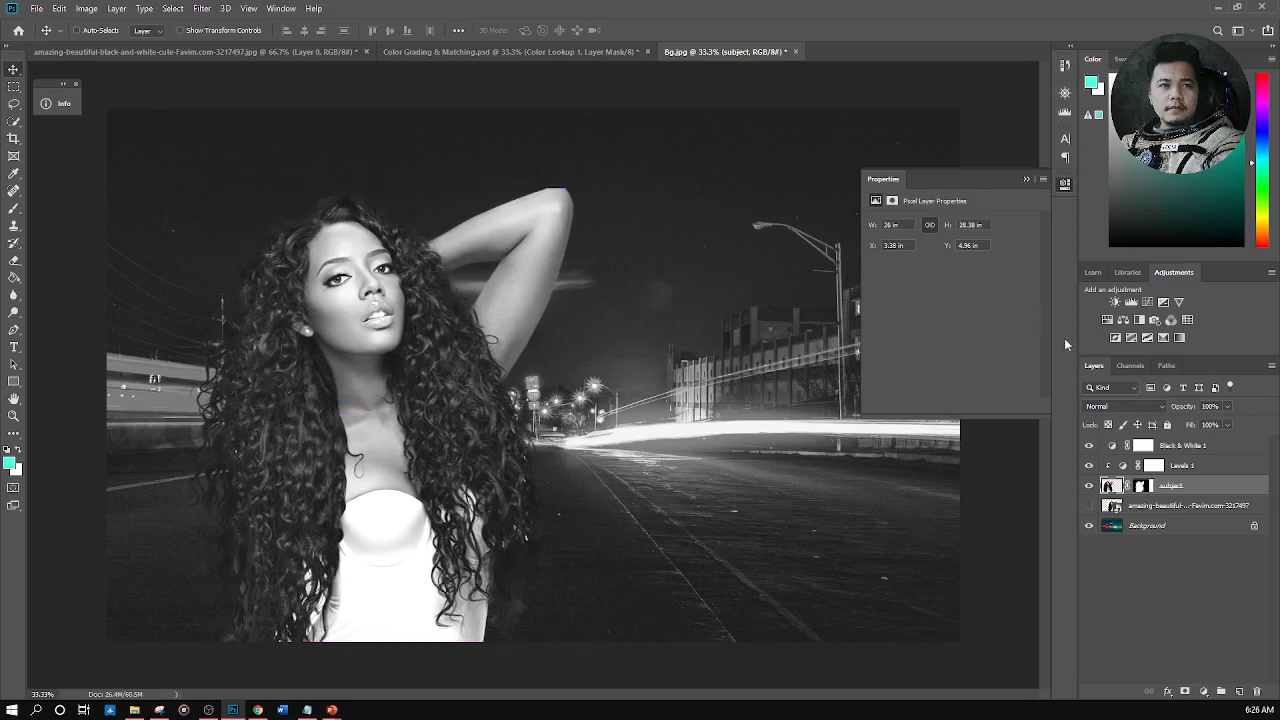
Set the subject's Levels midtones to 0.74 and black output to 34, then compare the match in color and in black and white
{"action": "left_click", "coordinate": [1125, 466]}
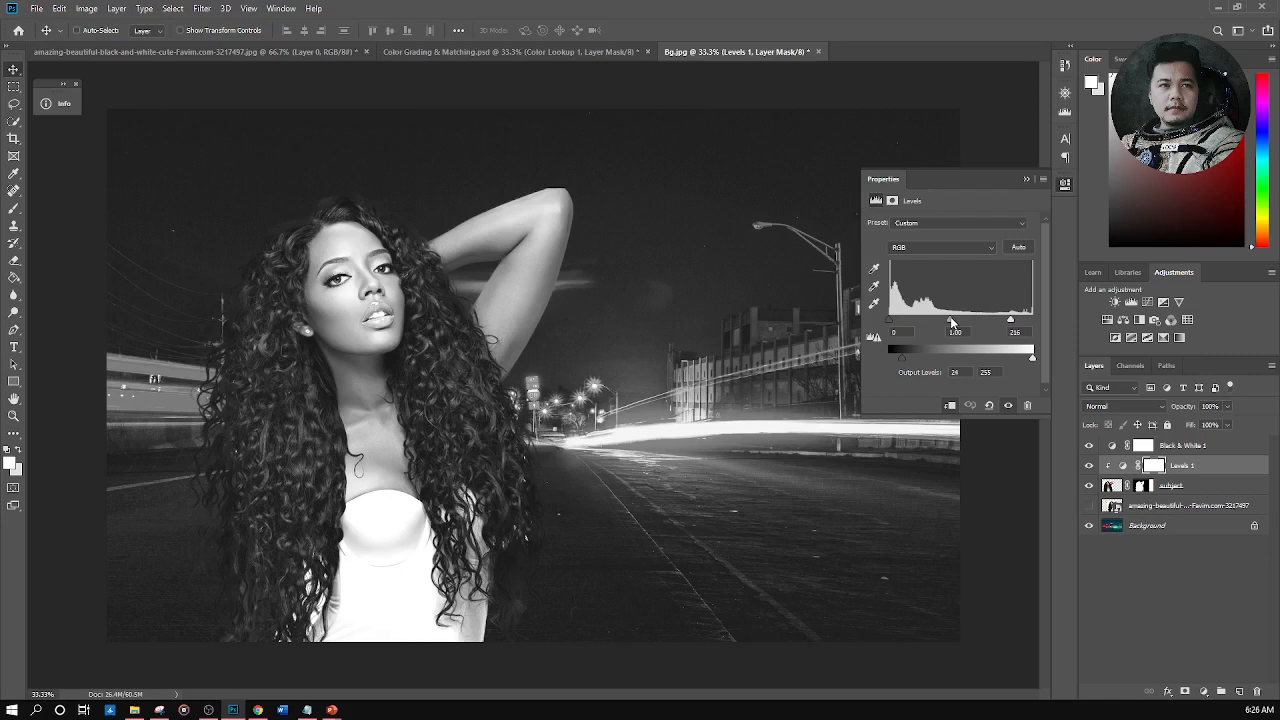
{"action": "left_click_drag", "start_coordinate": [956, 316], "coordinate": [970, 327]}
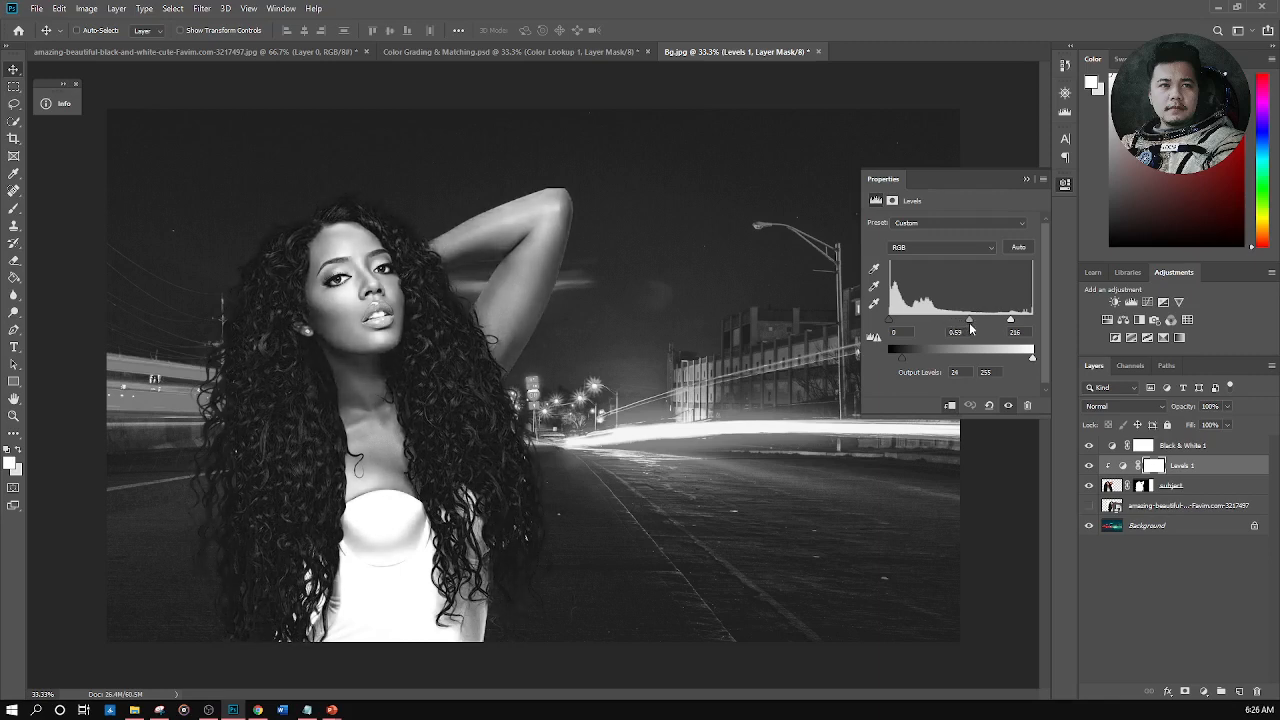
{"action": "left_click_drag", "start_coordinate": [904, 356], "coordinate": [906, 357]}
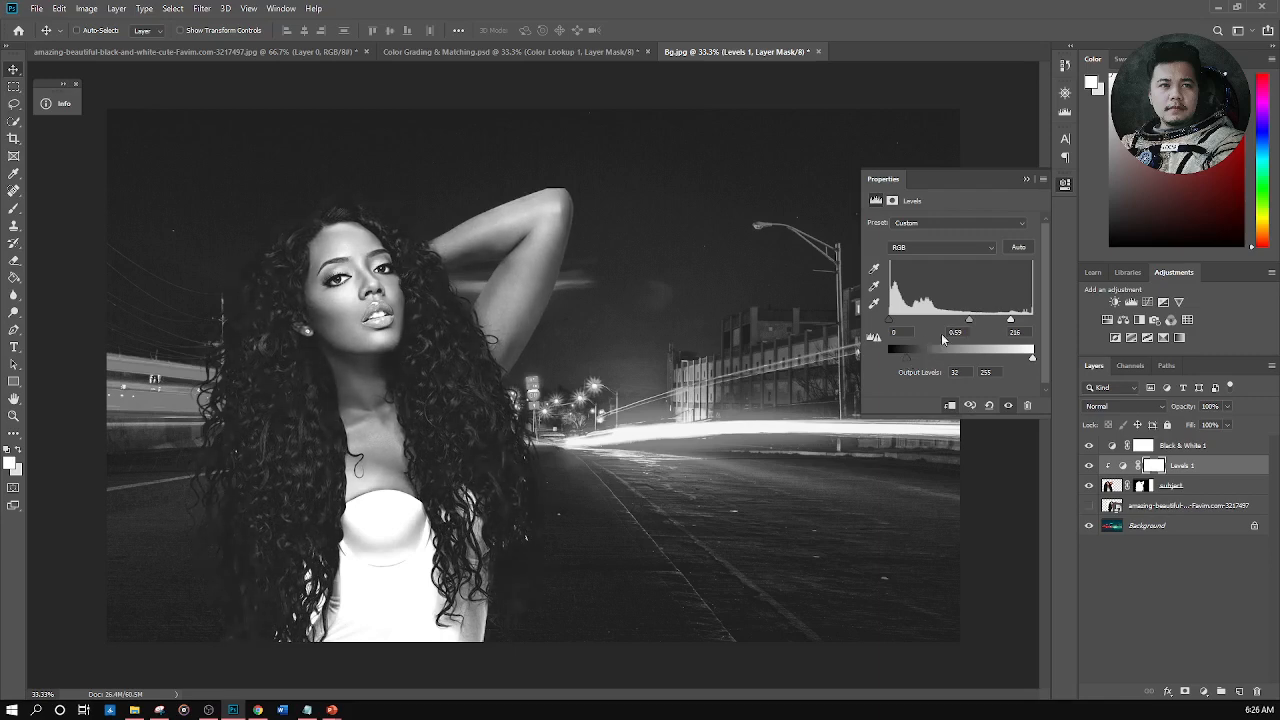
{"action": "left_click_drag", "start_coordinate": [971, 320], "coordinate": [962, 322]}
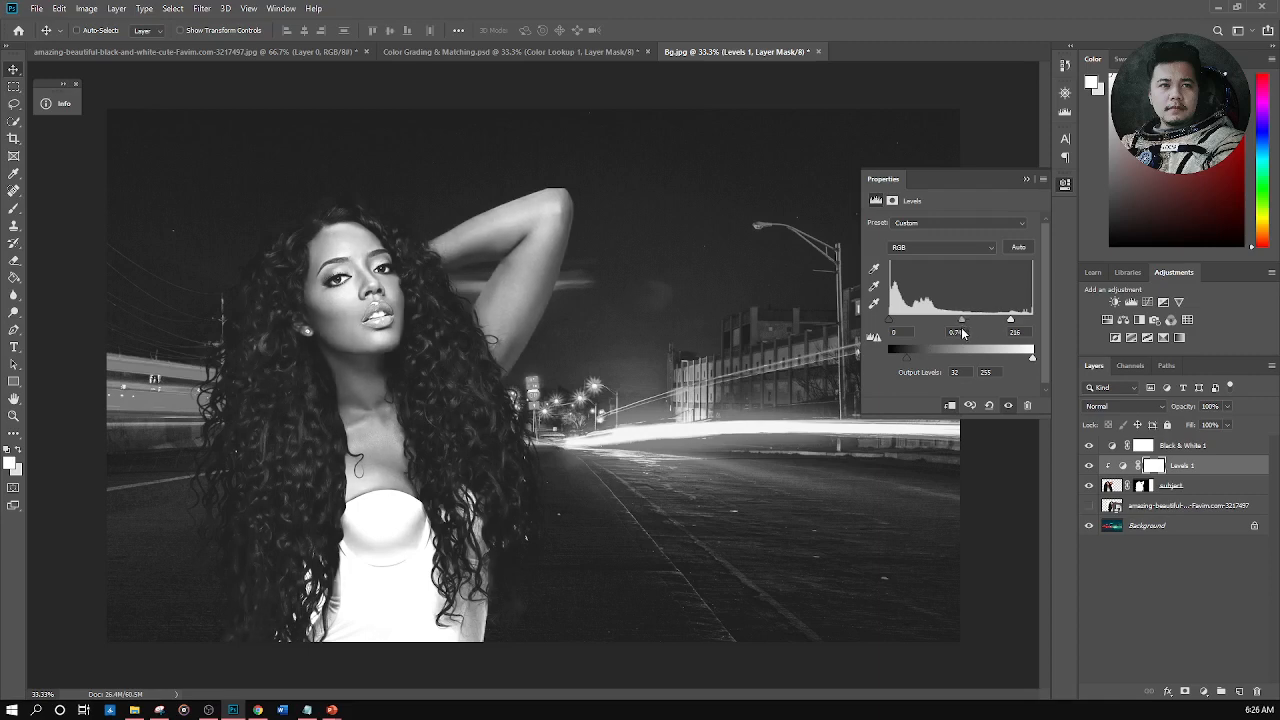
{"action": "left_click_drag", "start_coordinate": [909, 364], "coordinate": [910, 364]}
{"action": "left_click", "coordinate": [1090, 447]}
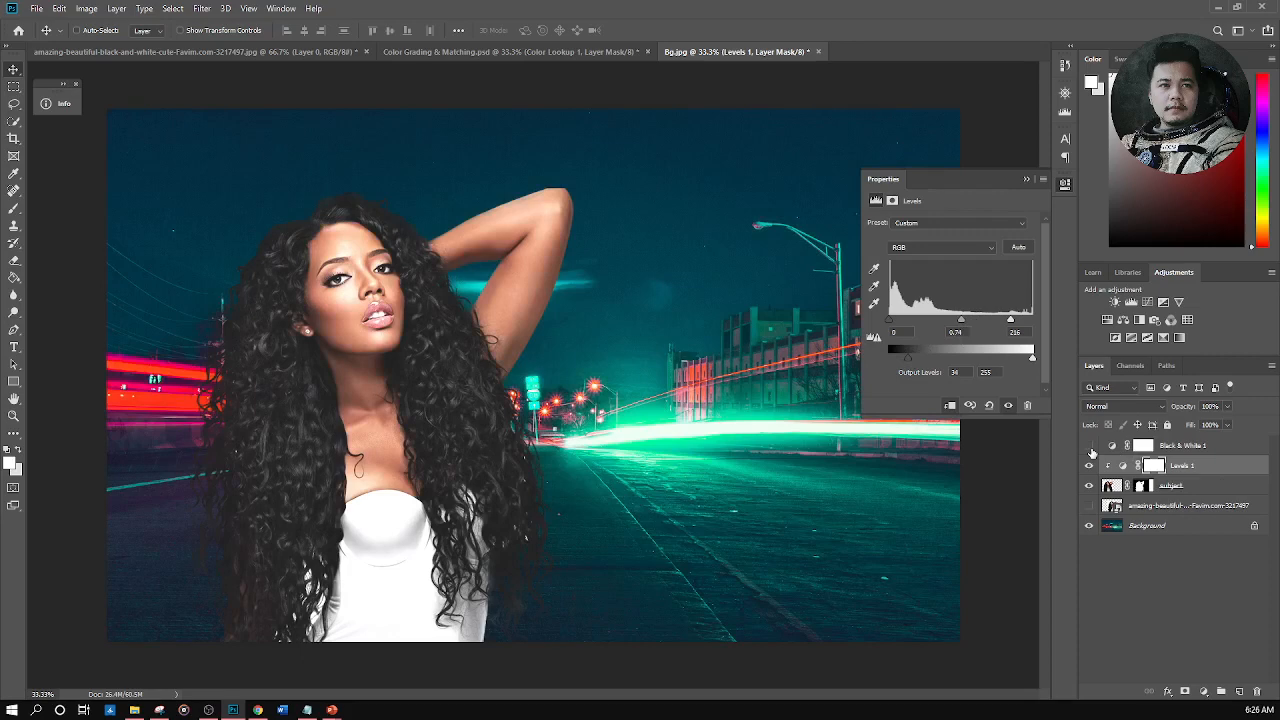
{"action": "left_click", "coordinate": [1089, 446]}
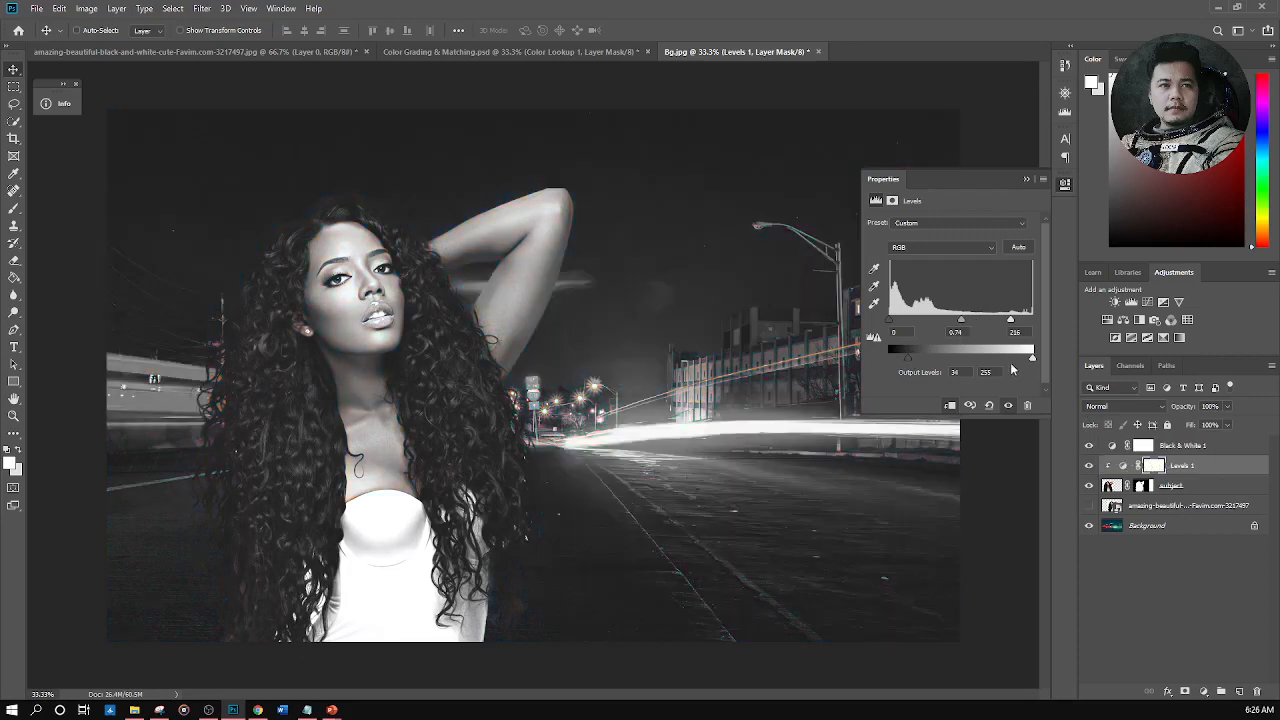
Adjust the subject's Levels to an input white point of 205, midtones of 0.58 and output levels of 34 and 255
{"action": "left_click_drag", "start_coordinate": [1032, 364], "coordinate": [1020, 362]}
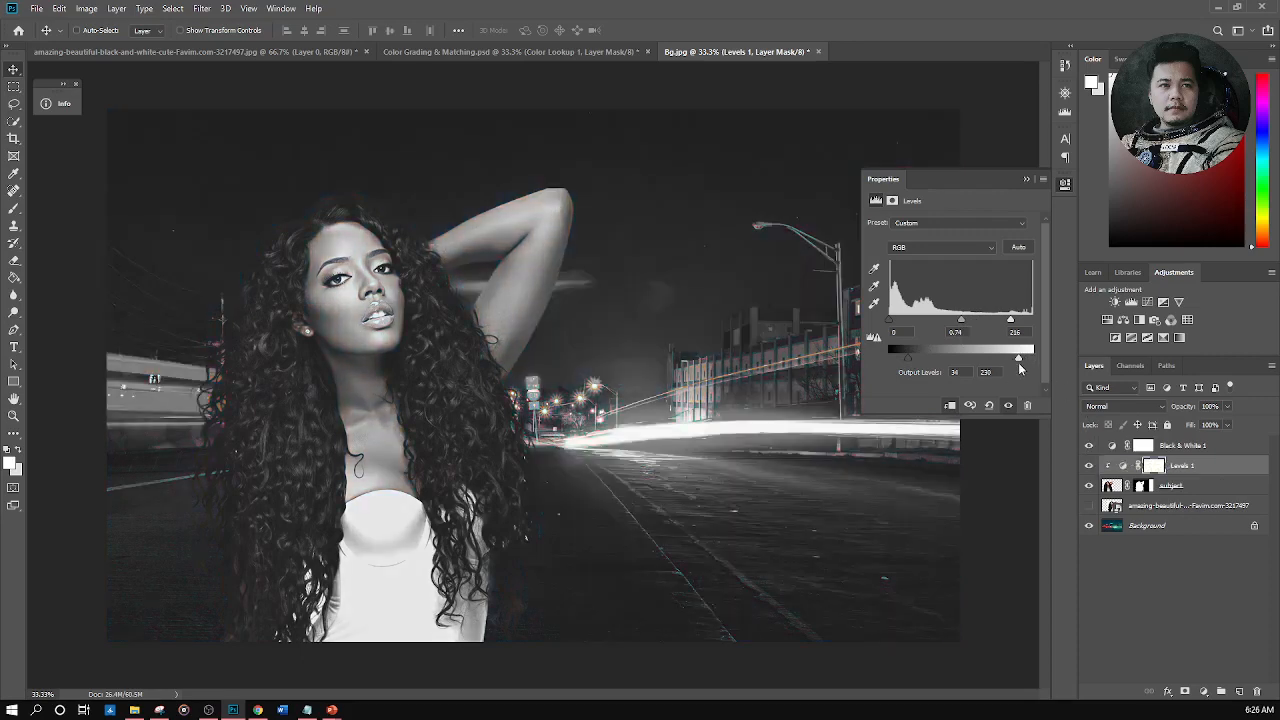
{"action": "left_click_drag", "start_coordinate": [1010, 320], "coordinate": [1012, 360]}
{"action": "left_click_drag", "start_coordinate": [965, 321], "coordinate": [967, 328]}
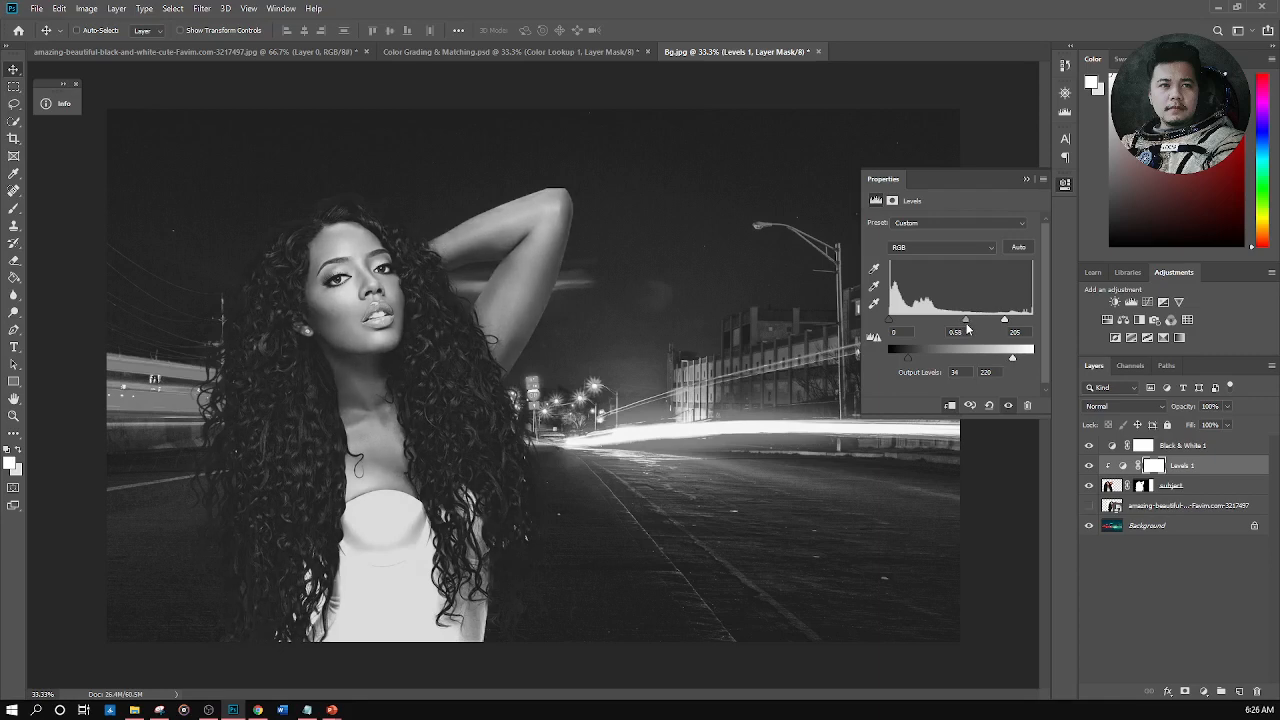
{"action": "left_click_drag", "start_coordinate": [910, 362], "coordinate": [914, 365]}
{"action": "left_click_drag", "start_coordinate": [912, 365], "coordinate": [909, 366]}
{"action": "left_click_drag", "start_coordinate": [1016, 356], "coordinate": [1041, 358]}
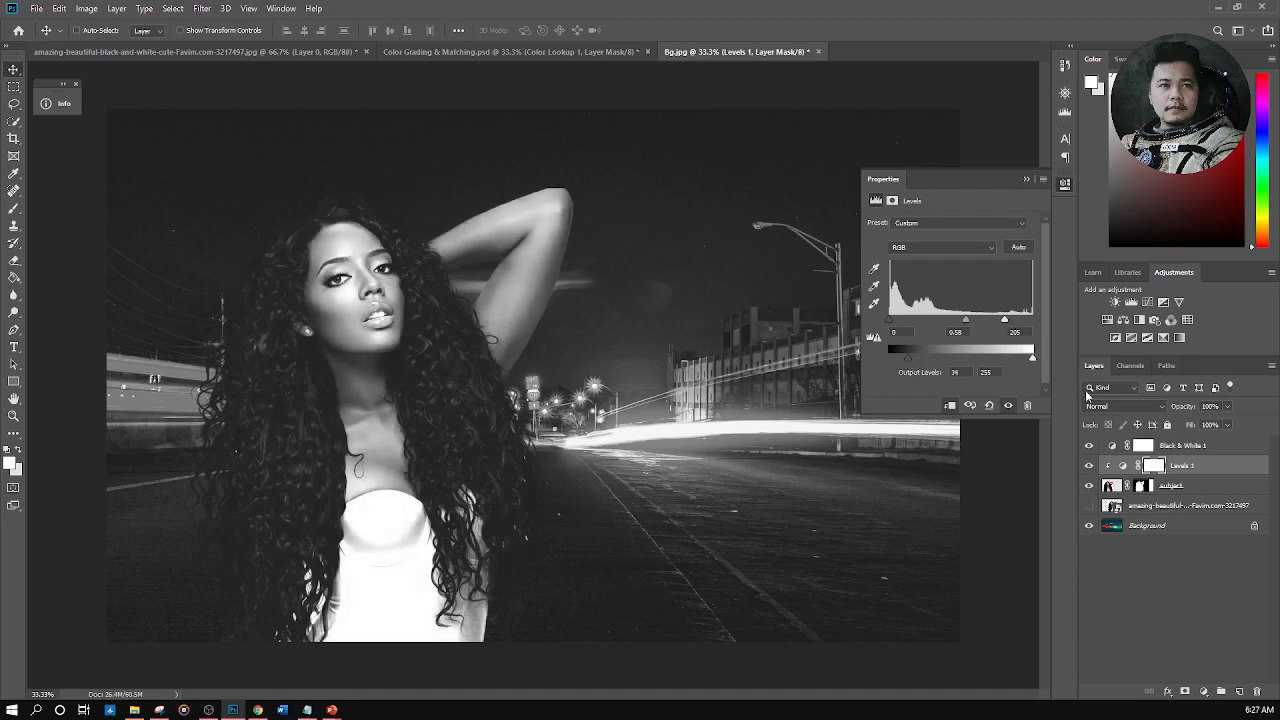
Fine-tune the subject's Levels to input white 224, midtones 0.59 and output black 31, comparing against the Black & White layer and leaving that layer hidden
{"action": "left_click", "coordinate": [1089, 445]}
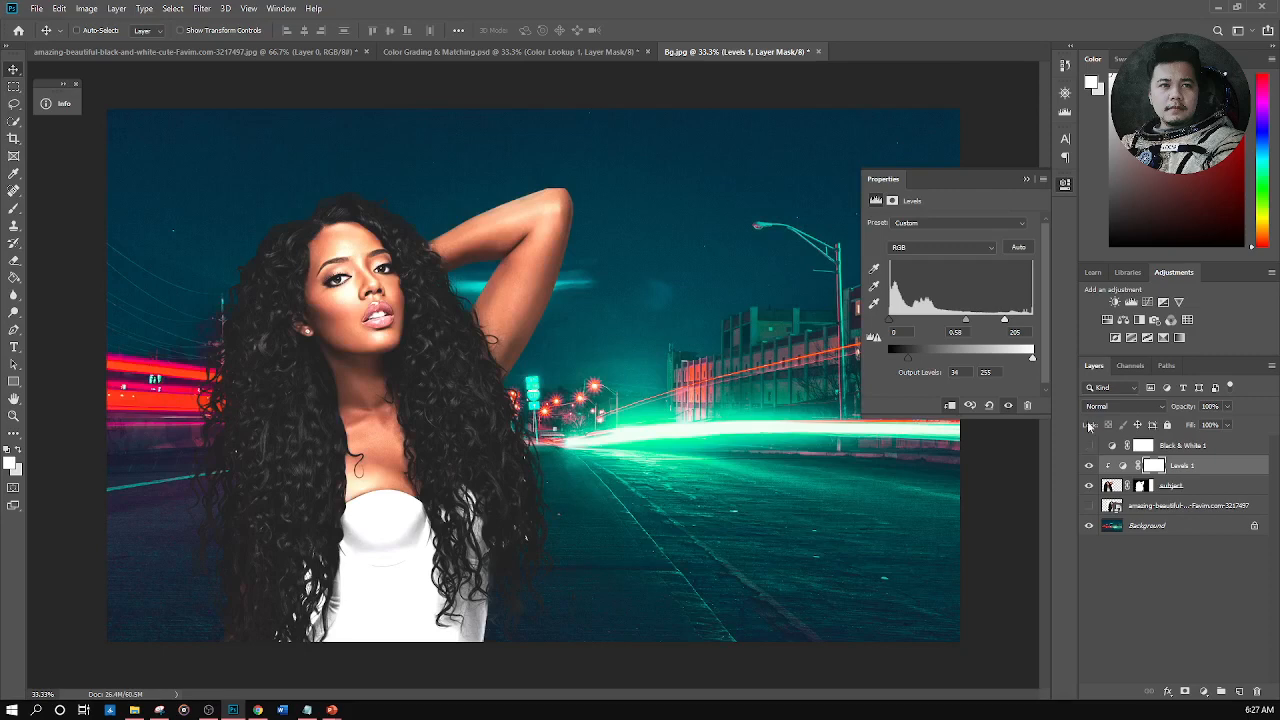
{"action": "left_click_drag", "start_coordinate": [1008, 325], "coordinate": [1003, 335]}
{"action": "left_click", "coordinate": [1089, 445]}
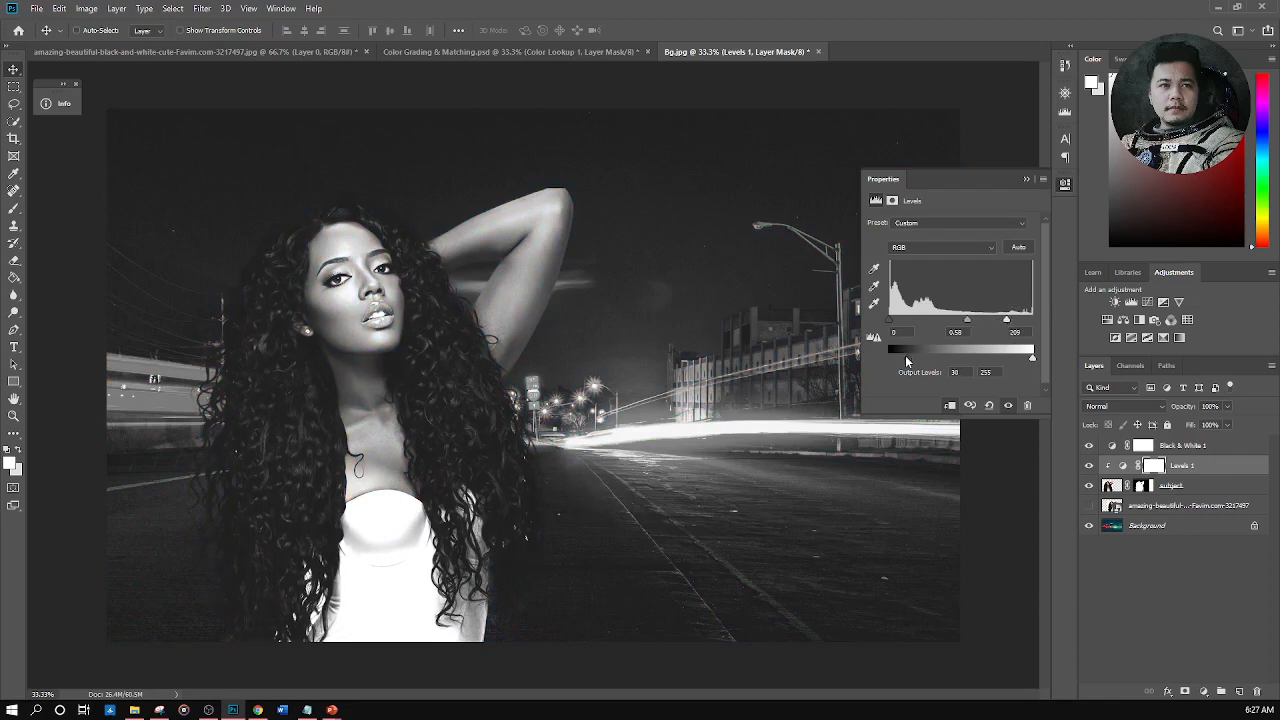
{"action": "left_click_drag", "start_coordinate": [903, 362], "coordinate": [910, 362]}
{"action": "left_click_drag", "start_coordinate": [1006, 320], "coordinate": [1015, 324]}
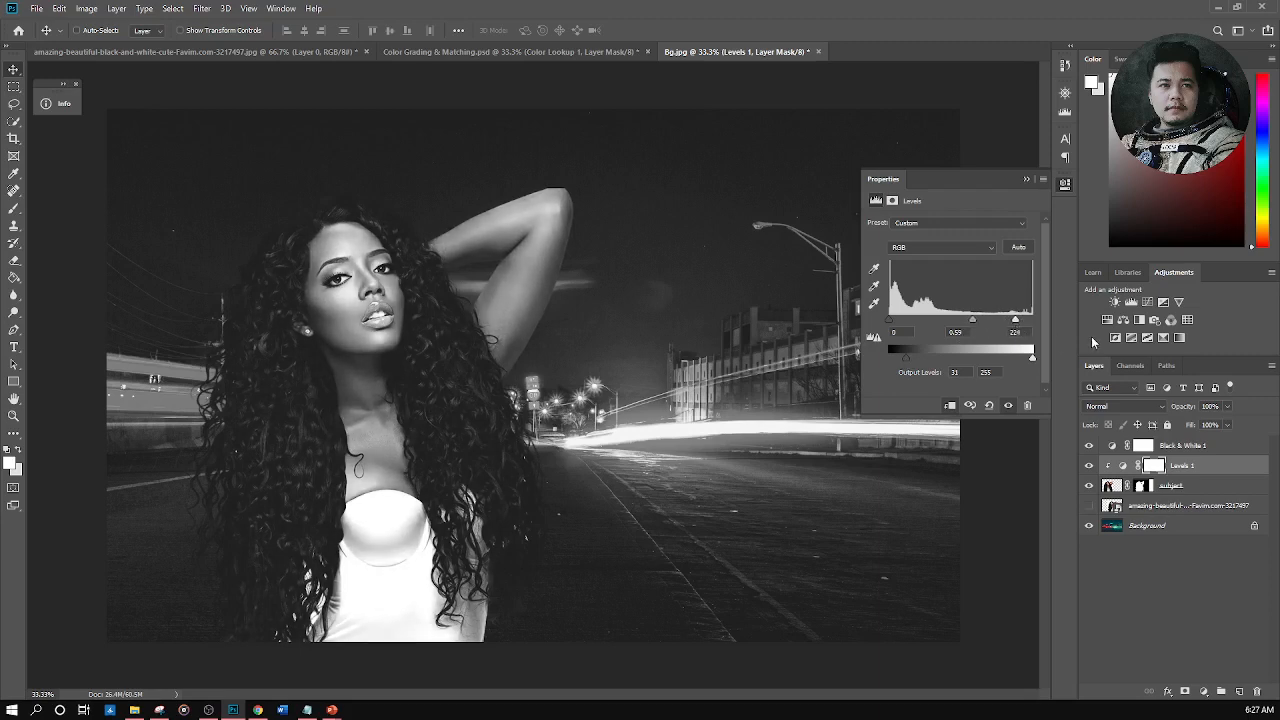
{"action": "left_click", "coordinate": [1093, 449]}
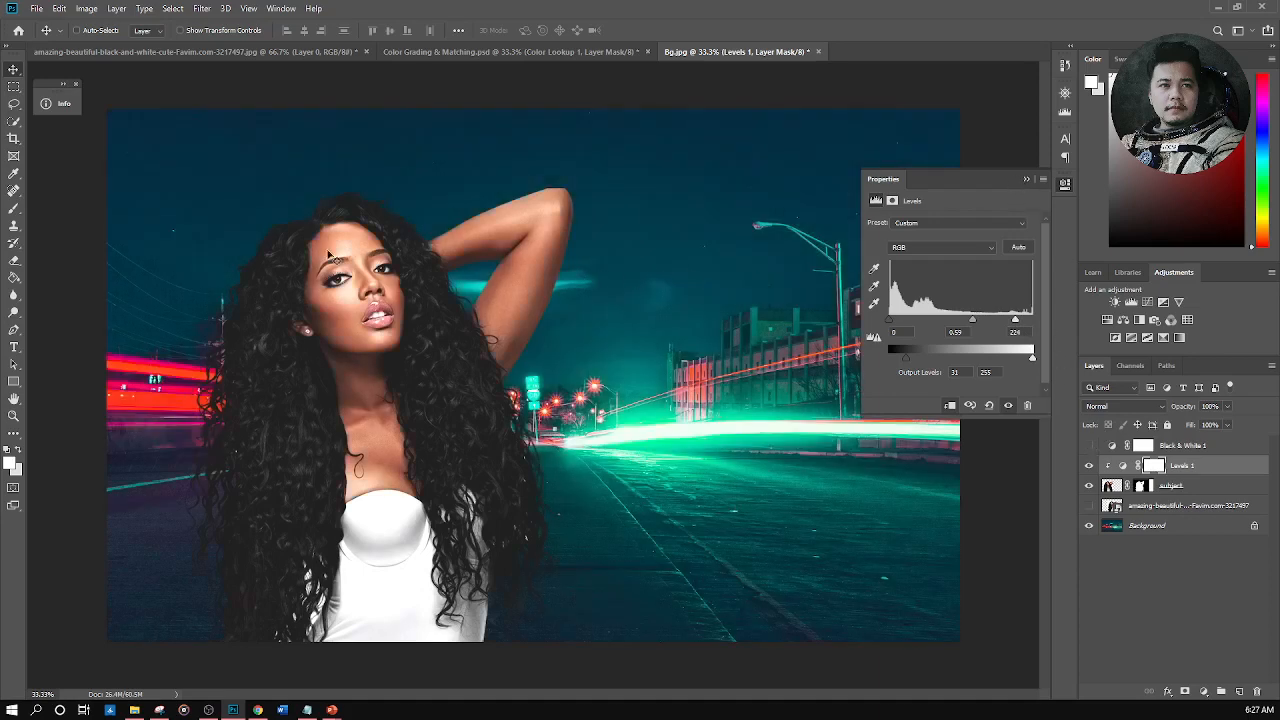
{"action": "left_click", "coordinate": [1089, 449]}
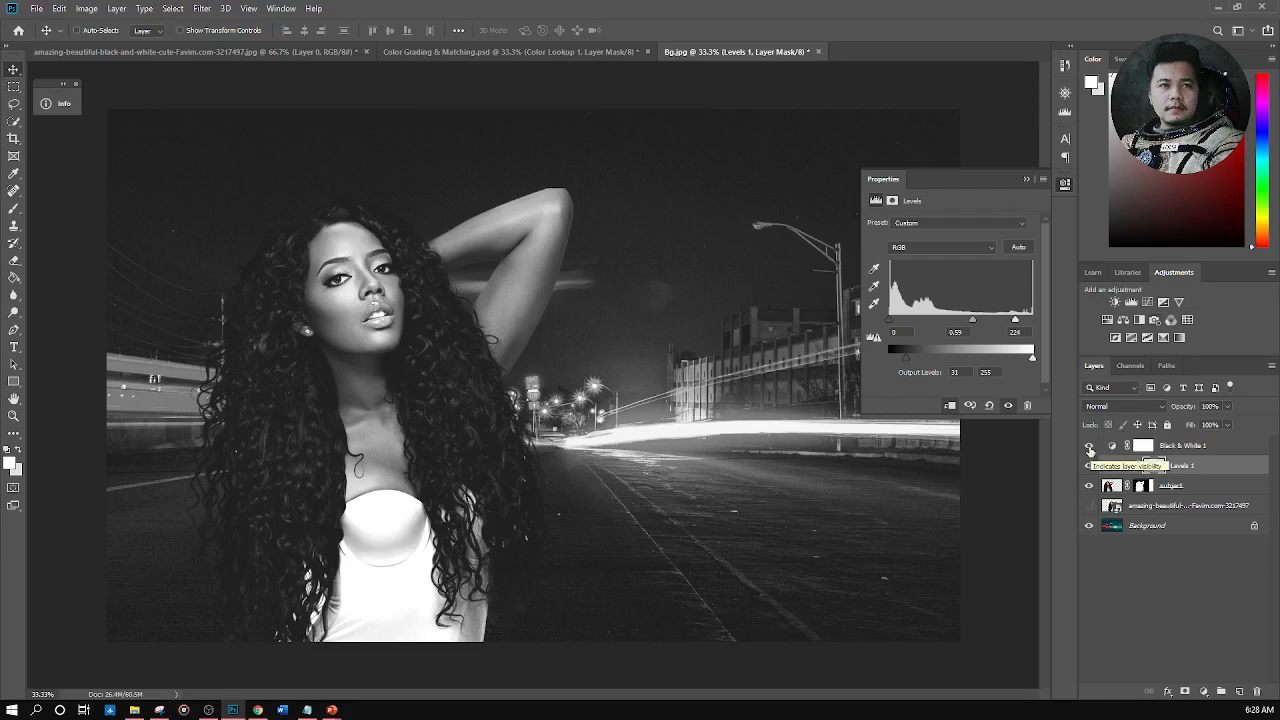
{"action": "left_click", "coordinate": [1089, 446]}
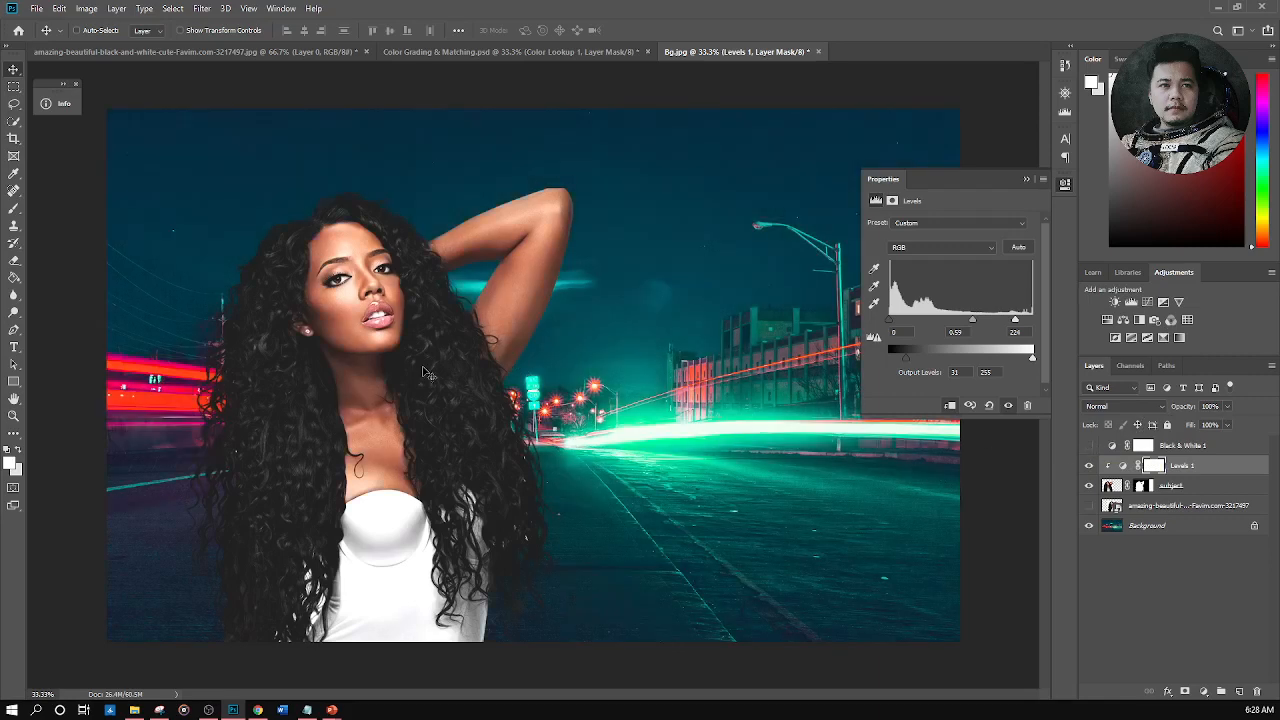
Move the subject horizontally to the middle of the street scene, keeping her height on the canvas
{"action": "left_click", "coordinate": [1141, 485]}
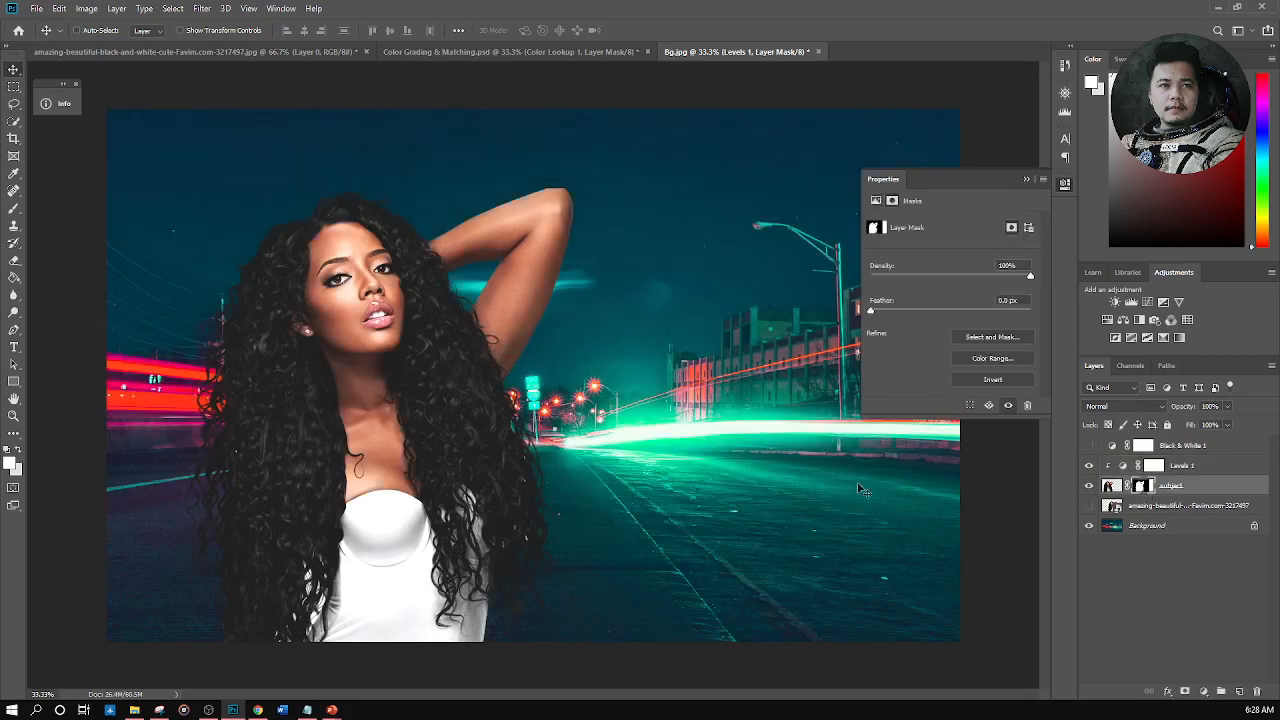
{"action": "left_click_drag", "start_coordinate": [447, 444], "coordinate": [603, 437]}
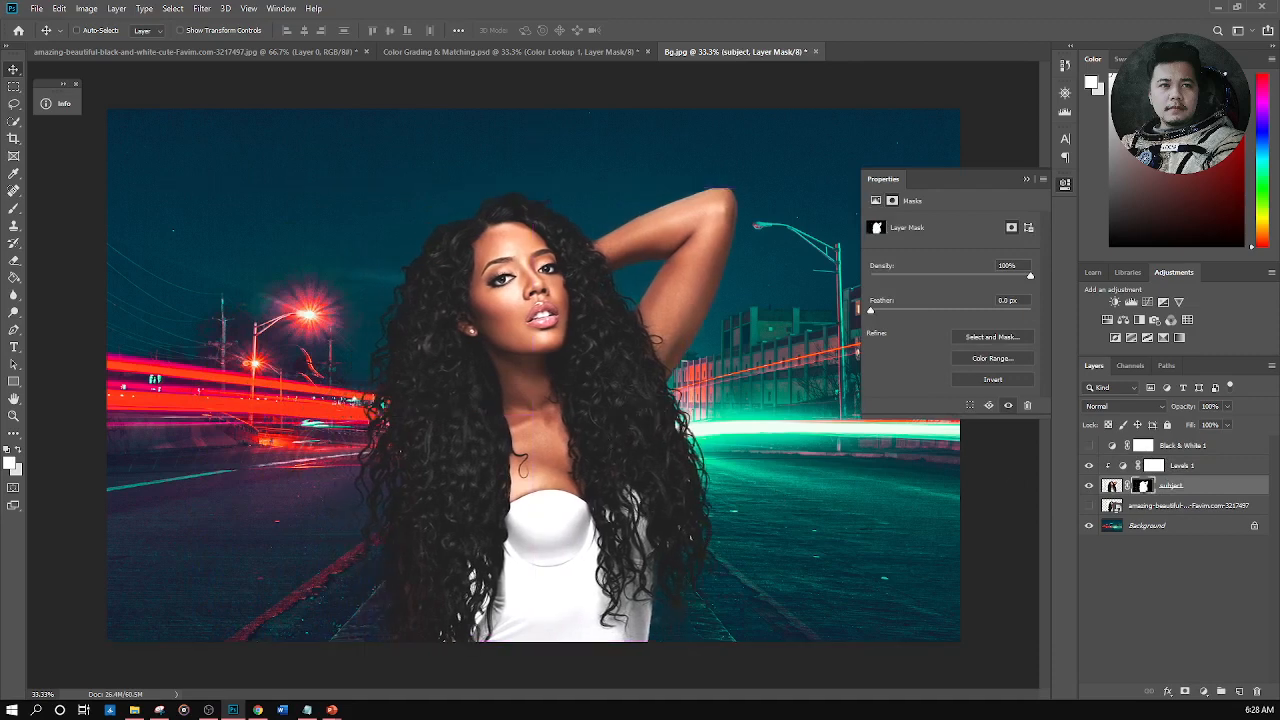
Switch to the slideshow to read the instructions for matching brightness and saturation, and return to Photoshop
{"action": "key", "text": "alt+Tab"}
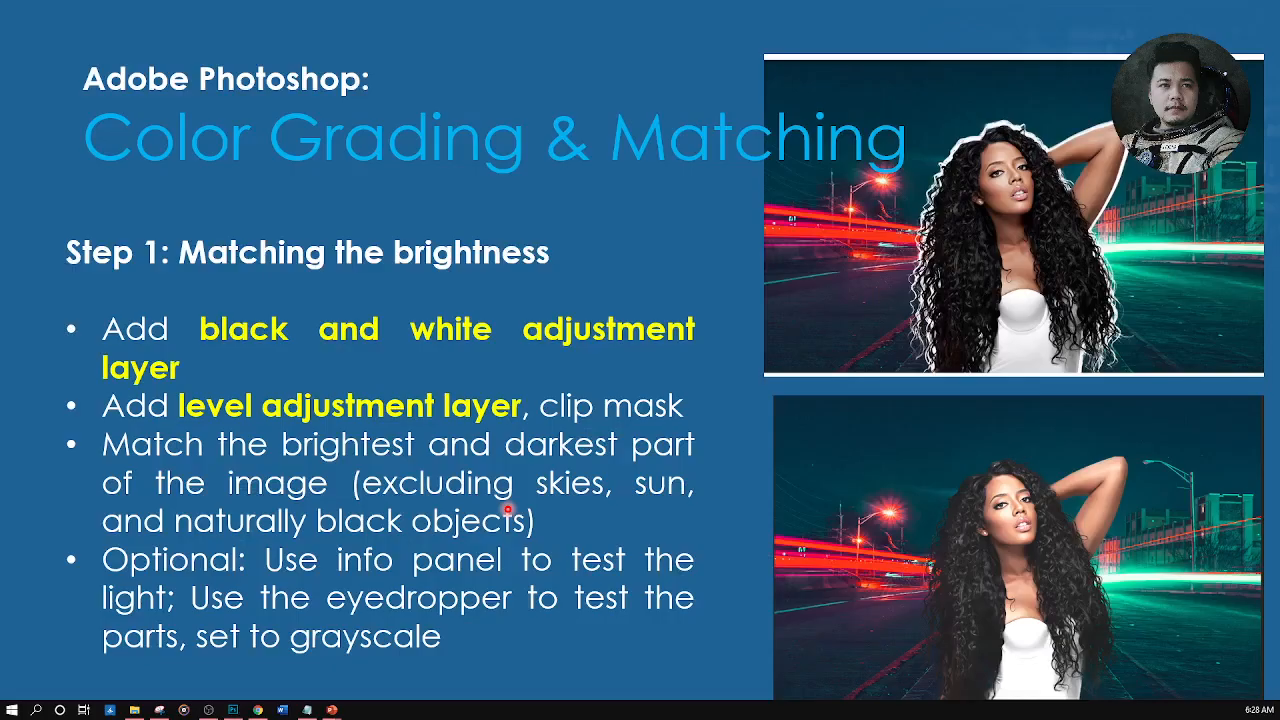
{"action": "key", "text": "Right"}
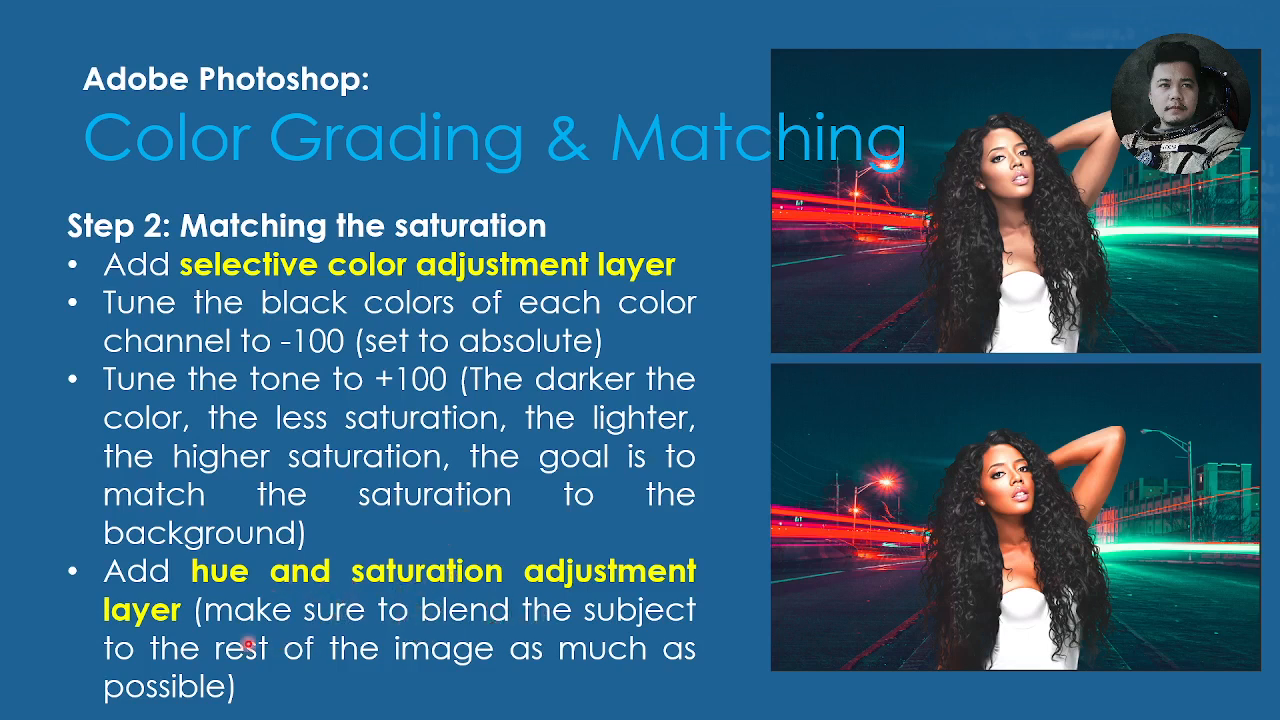
{"action": "key", "text": "alt+Tab"}
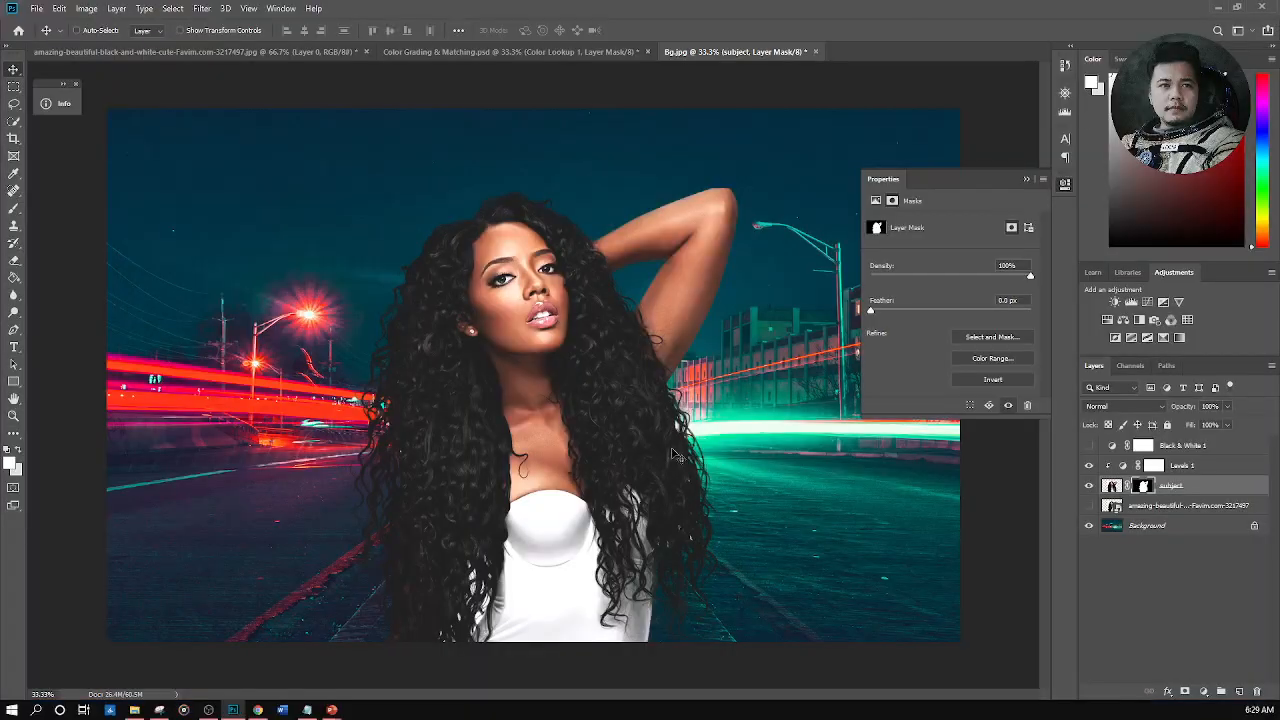
Add a Selective Color adjustment layer at the top of the layer stack and clip the Levels layer to the subject again
{"action": "left_click", "coordinate": [1203, 691]}
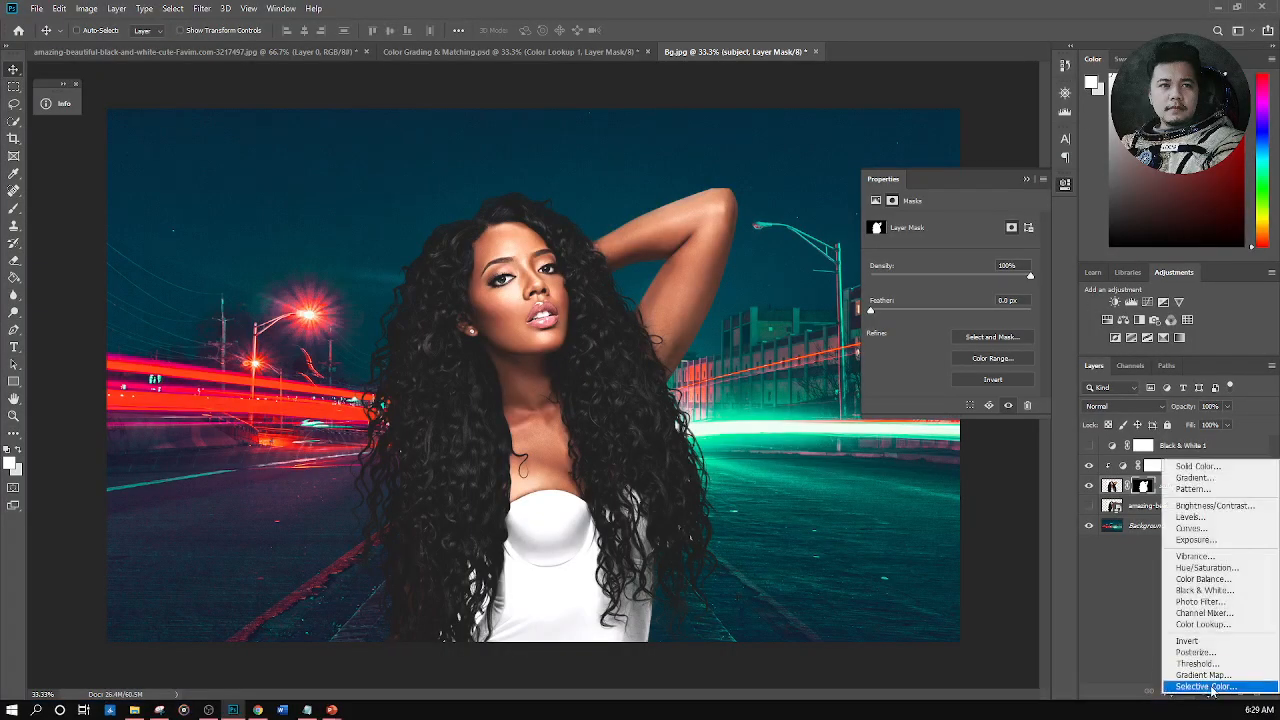
{"action": "left_click", "coordinate": [1211, 687]}
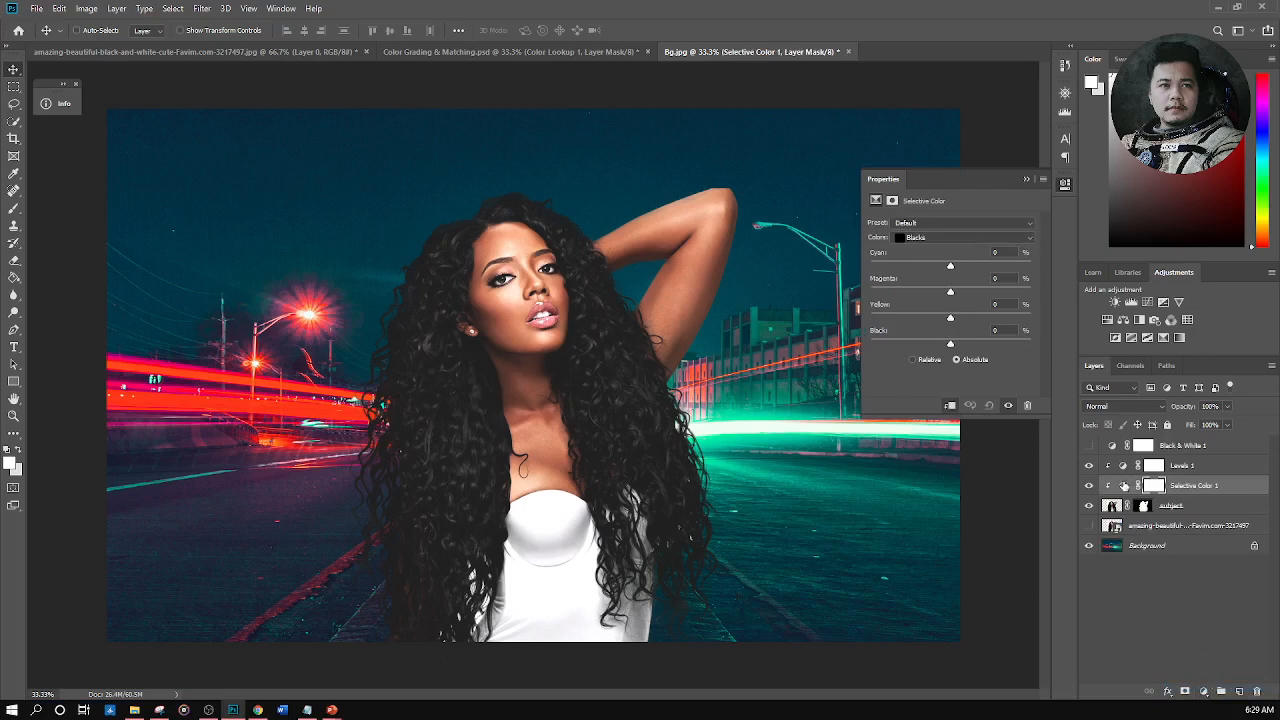
{"action": "left_click", "coordinate": [1112, 495], "text": "alt"}
{"action": "left_click_drag", "start_coordinate": [1181, 497], "coordinate": [1180, 440]}
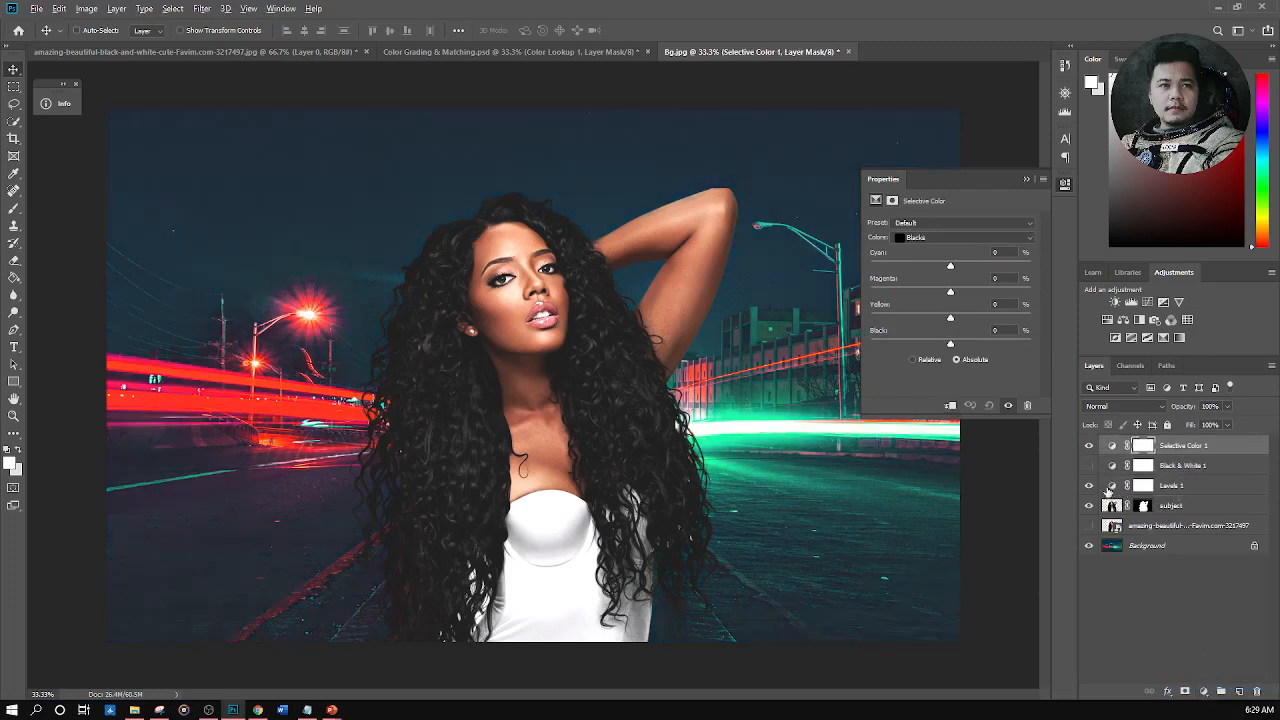
{"action": "left_click", "coordinate": [1112, 495], "text": "alt"}
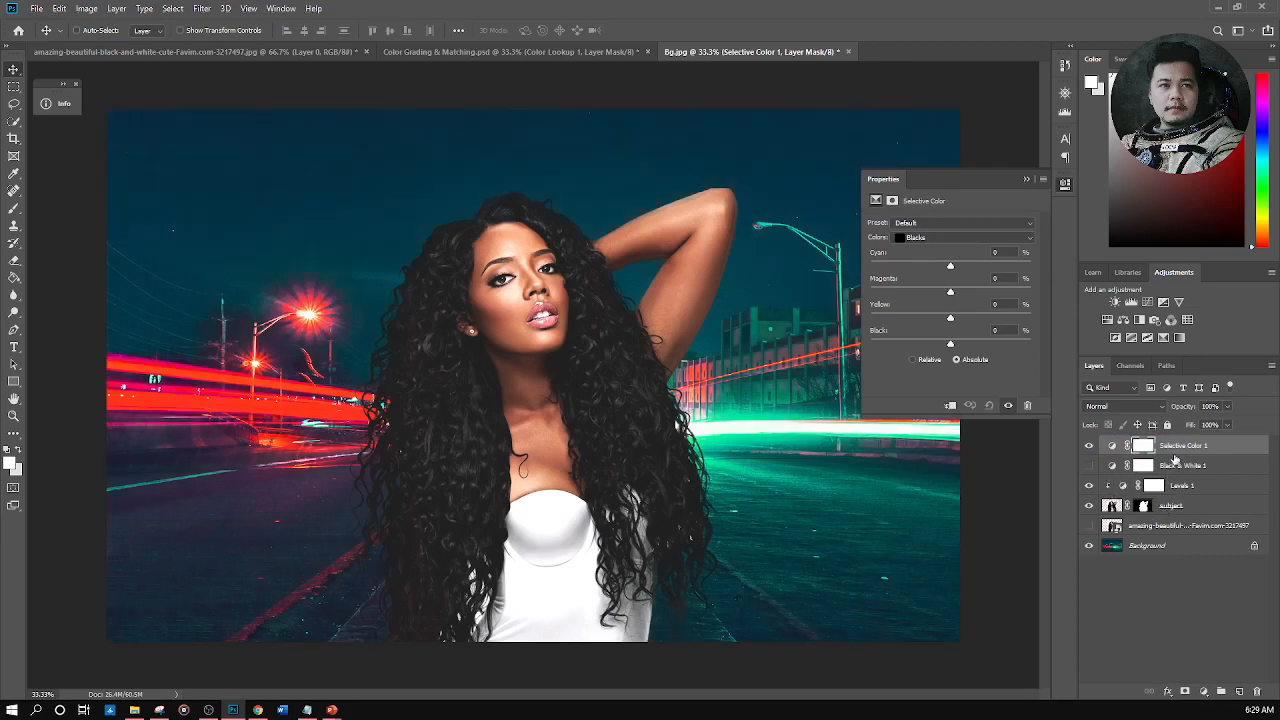
Set the black amount of the Reds to -100% in the Selective Color adjustment
{"action": "left_click", "coordinate": [951, 238]}
{"action": "left_click", "coordinate": [951, 241]}
{"action": "left_click", "coordinate": [925, 240]}
{"action": "left_click", "coordinate": [920, 249]}
{"action": "left_click", "coordinate": [922, 240]}
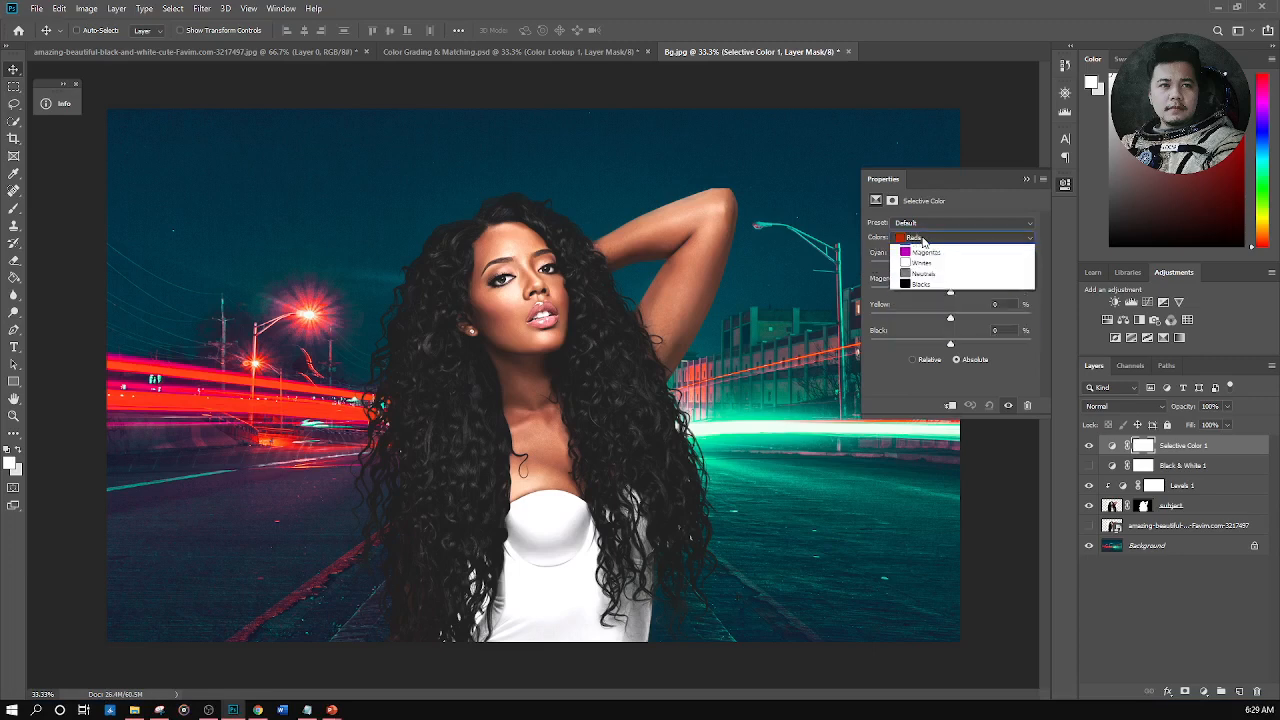
{"action": "left_click", "coordinate": [922, 245]}
{"action": "left_click", "coordinate": [922, 238]}
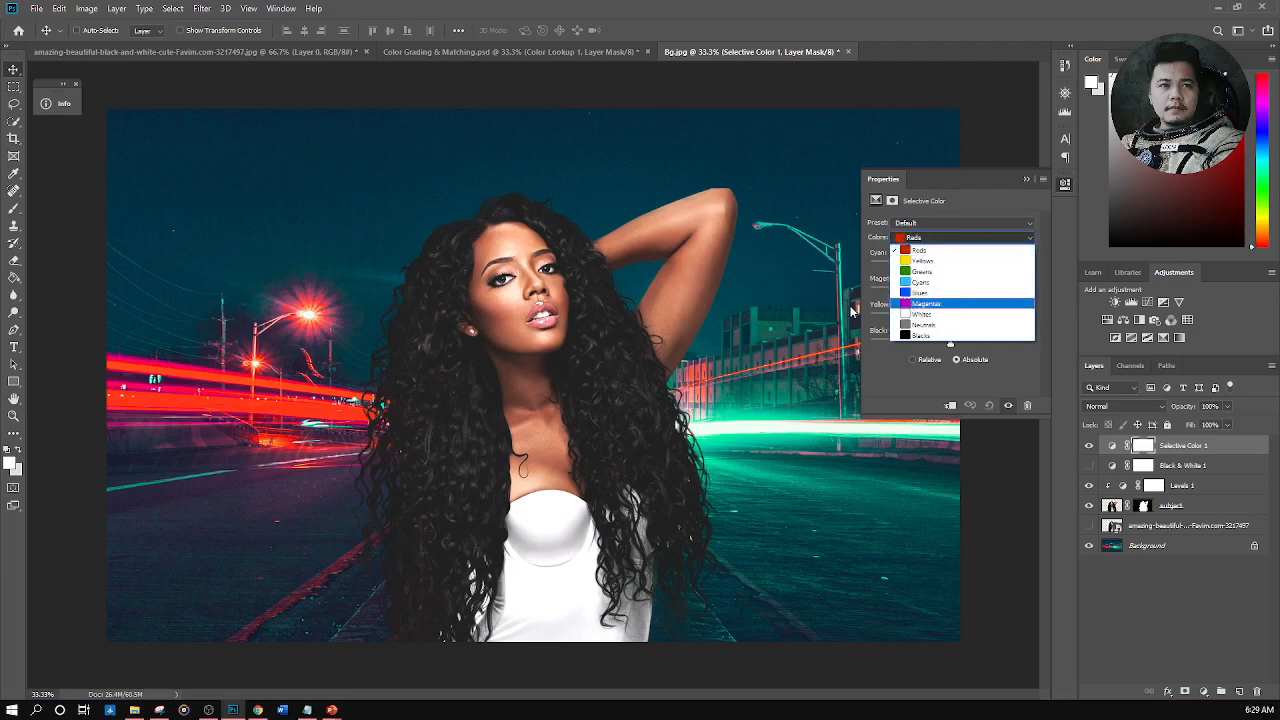
{"action": "left_click", "coordinate": [869, 358]}
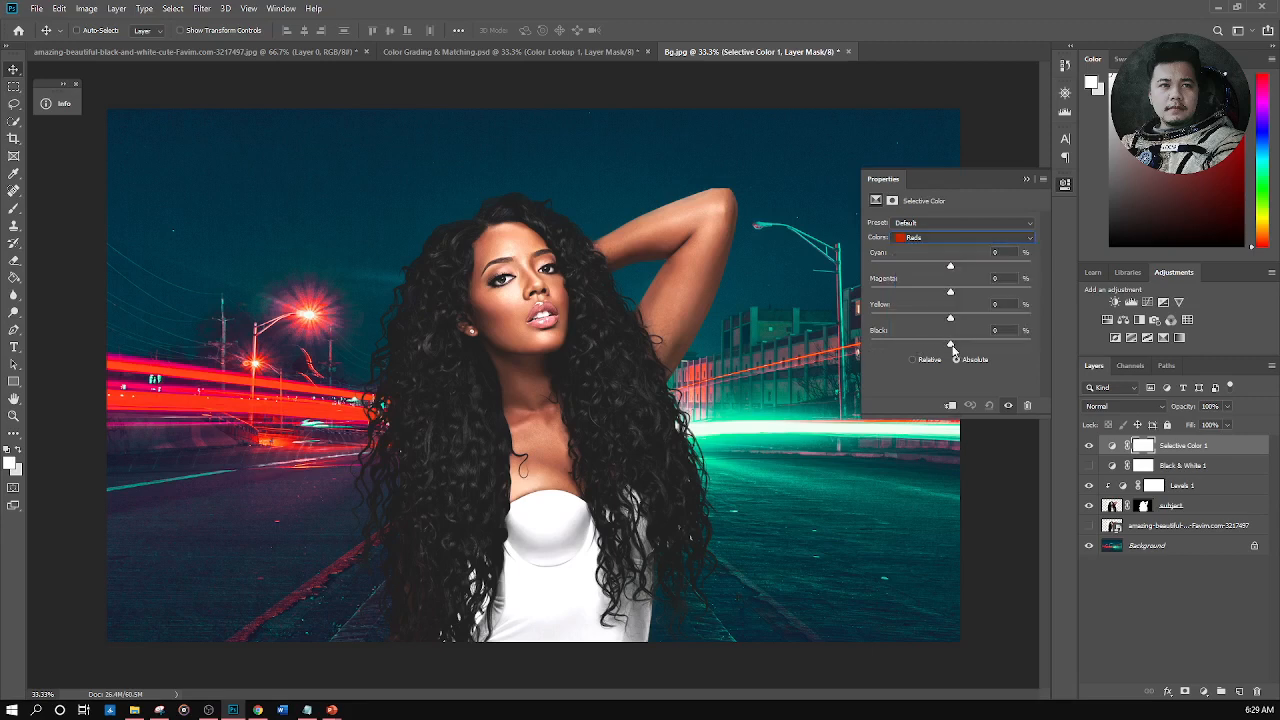
{"action": "left_click_drag", "start_coordinate": [951, 345], "coordinate": [870, 345]}
Set the black amount of the Yellows and the Greens to -100% in the Selective Color adjustment
{"action": "left_click", "coordinate": [916, 239]}
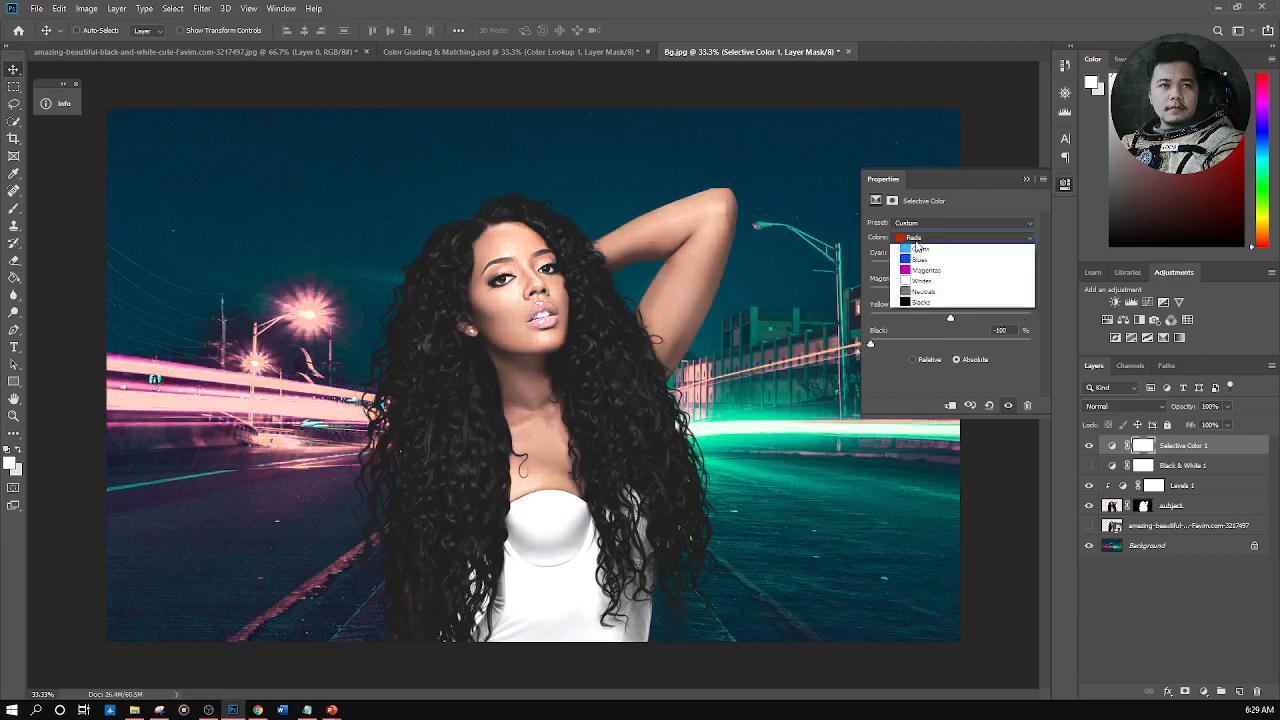
{"action": "left_click", "coordinate": [917, 262]}
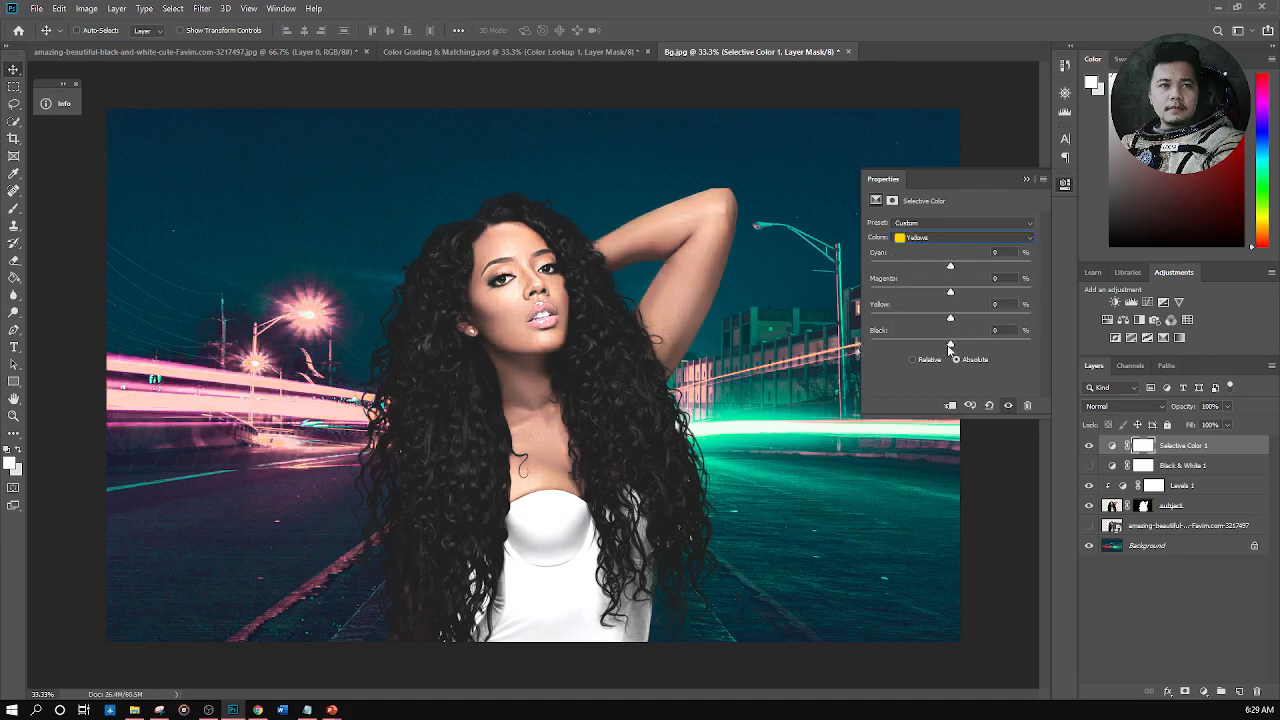
{"action": "left_click_drag", "start_coordinate": [950, 345], "coordinate": [862, 349]}
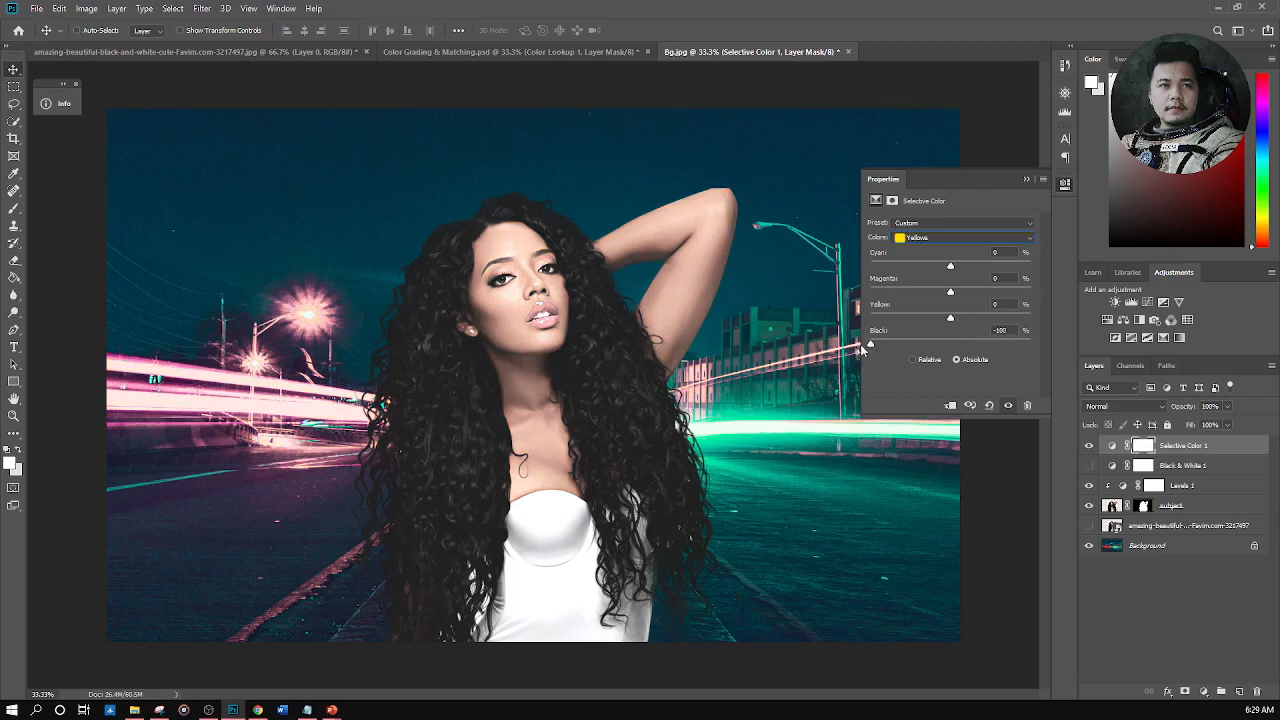
{"action": "left_click", "coordinate": [945, 240]}
{"action": "left_click", "coordinate": [944, 273]}
{"action": "left_click_drag", "start_coordinate": [950, 347], "coordinate": [870, 347]}
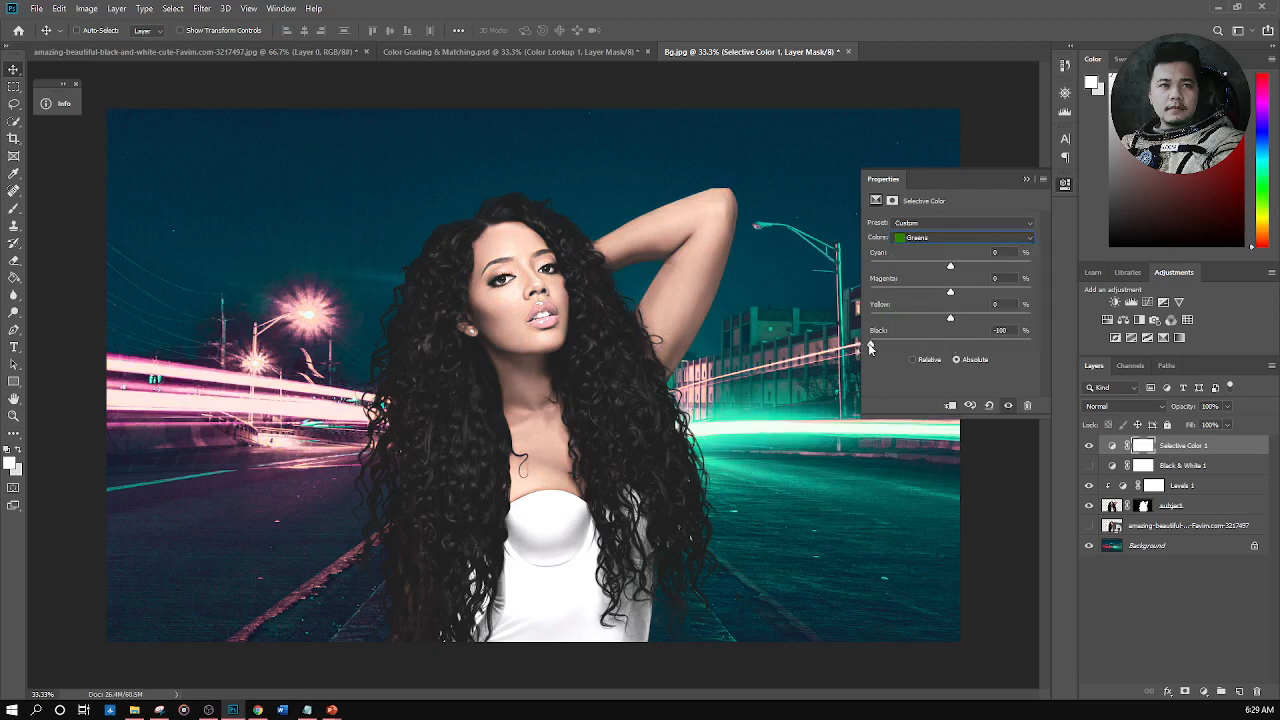
Set the black amount of the Cyans and the Blues to -100% in the Selective Color adjustment
{"action": "left_click", "coordinate": [945, 238]}
{"action": "left_click", "coordinate": [945, 283]}
{"action": "left_click_drag", "start_coordinate": [950, 345], "coordinate": [853, 348]}
{"action": "left_click", "coordinate": [945, 238]}
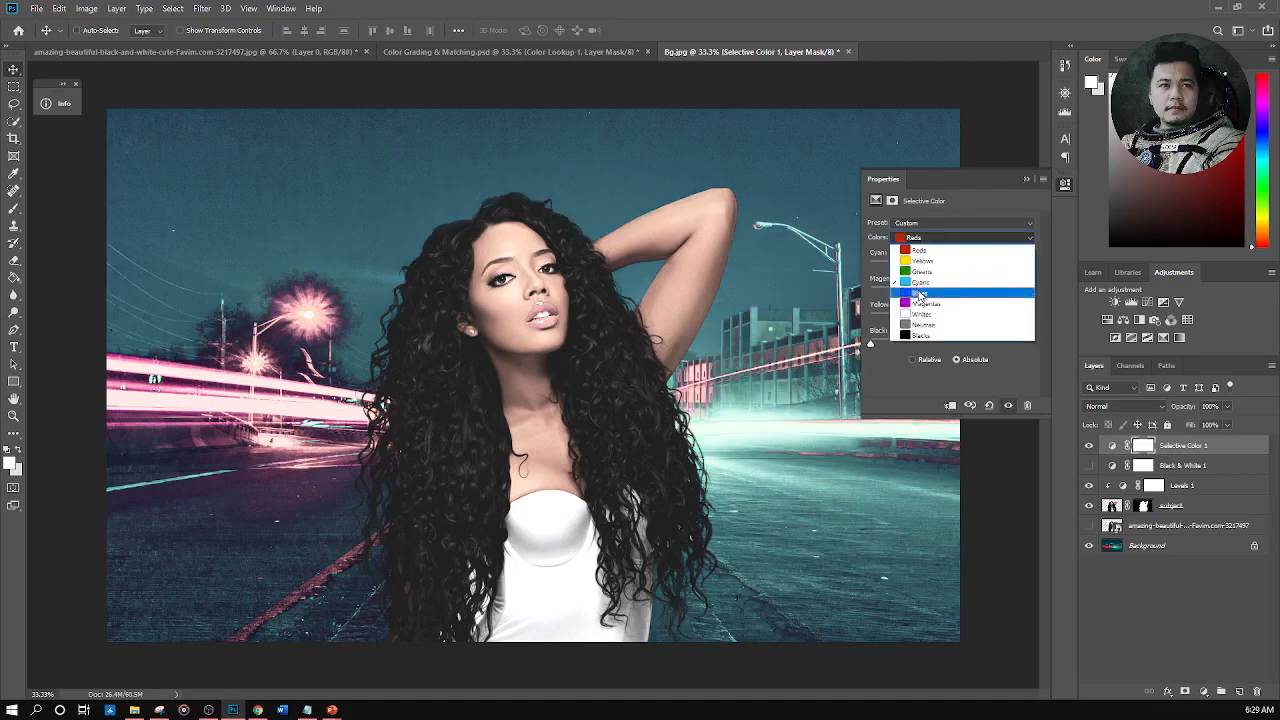
{"action": "left_click", "coordinate": [945, 295]}
{"action": "left_click_drag", "start_coordinate": [950, 345], "coordinate": [857, 350]}
Set the Magentas' black amount to -100%, and return to Photoshop from the slideshow's saturation-matching instructions
{"action": "left_click", "coordinate": [910, 238]}
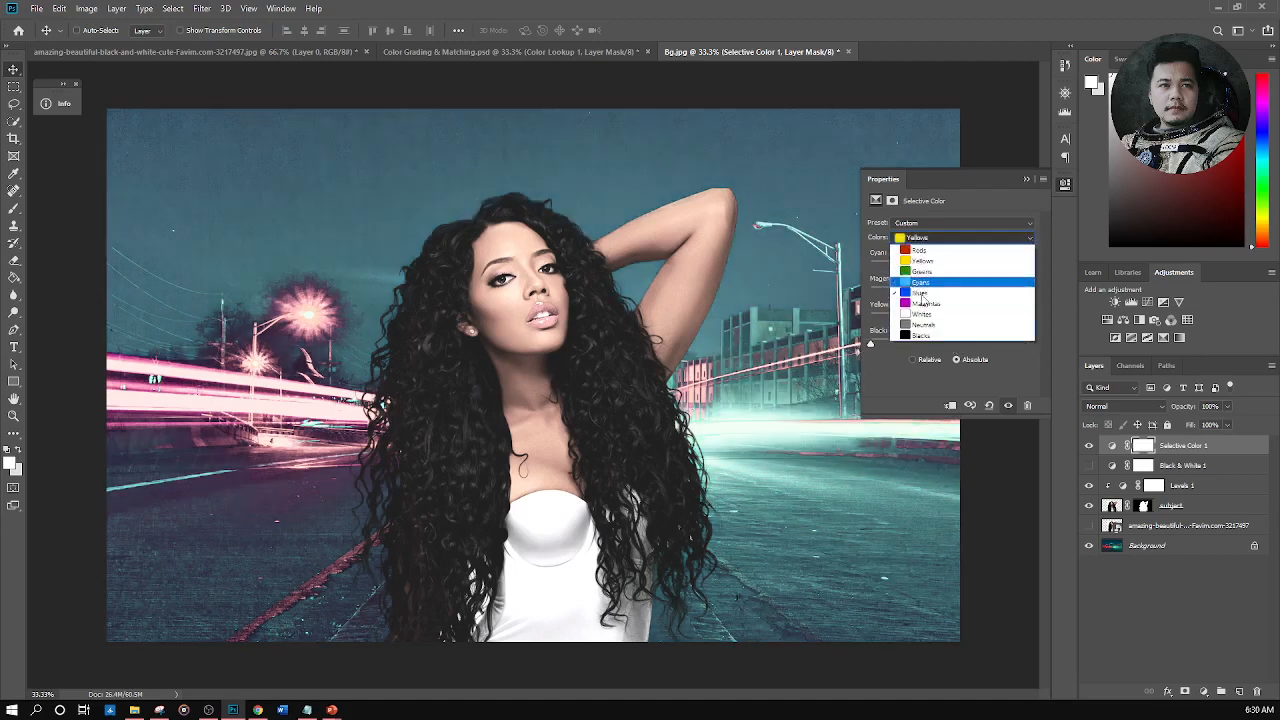
{"action": "left_click", "coordinate": [935, 308]}
{"action": "left_click_drag", "start_coordinate": [957, 346], "coordinate": [869, 346]}
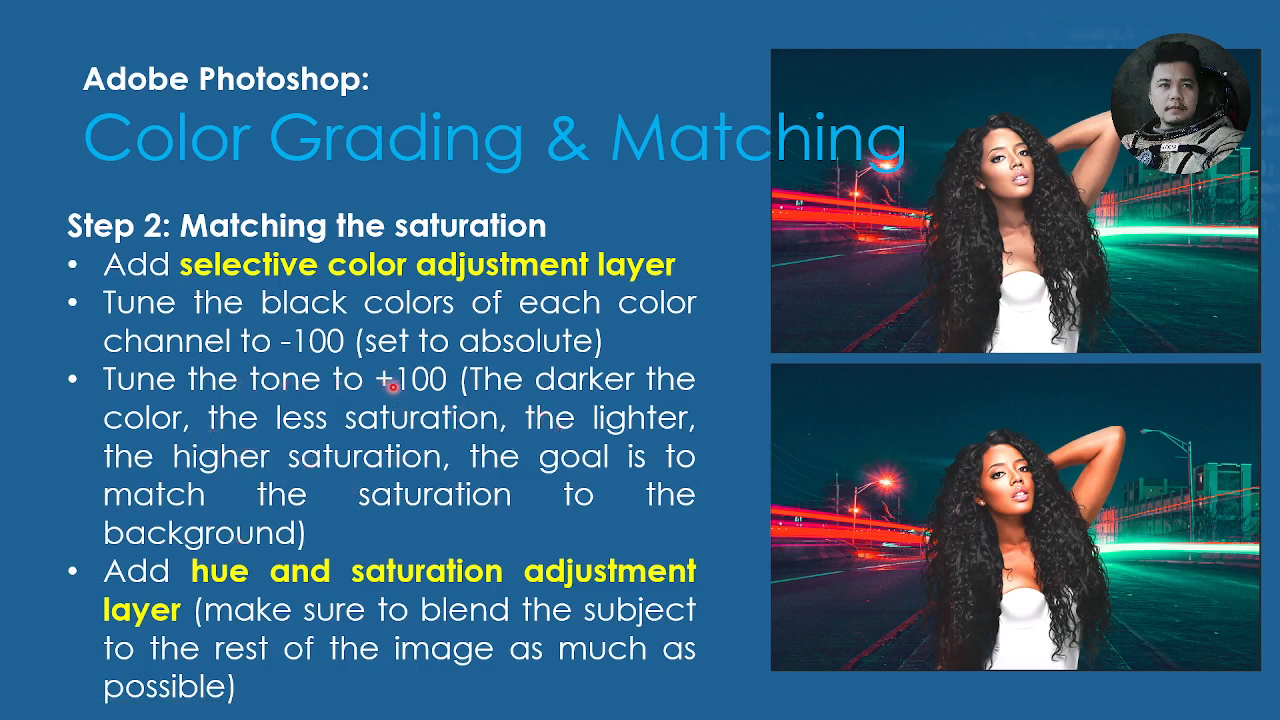
{"action": "key", "text": "alt+Tab"}
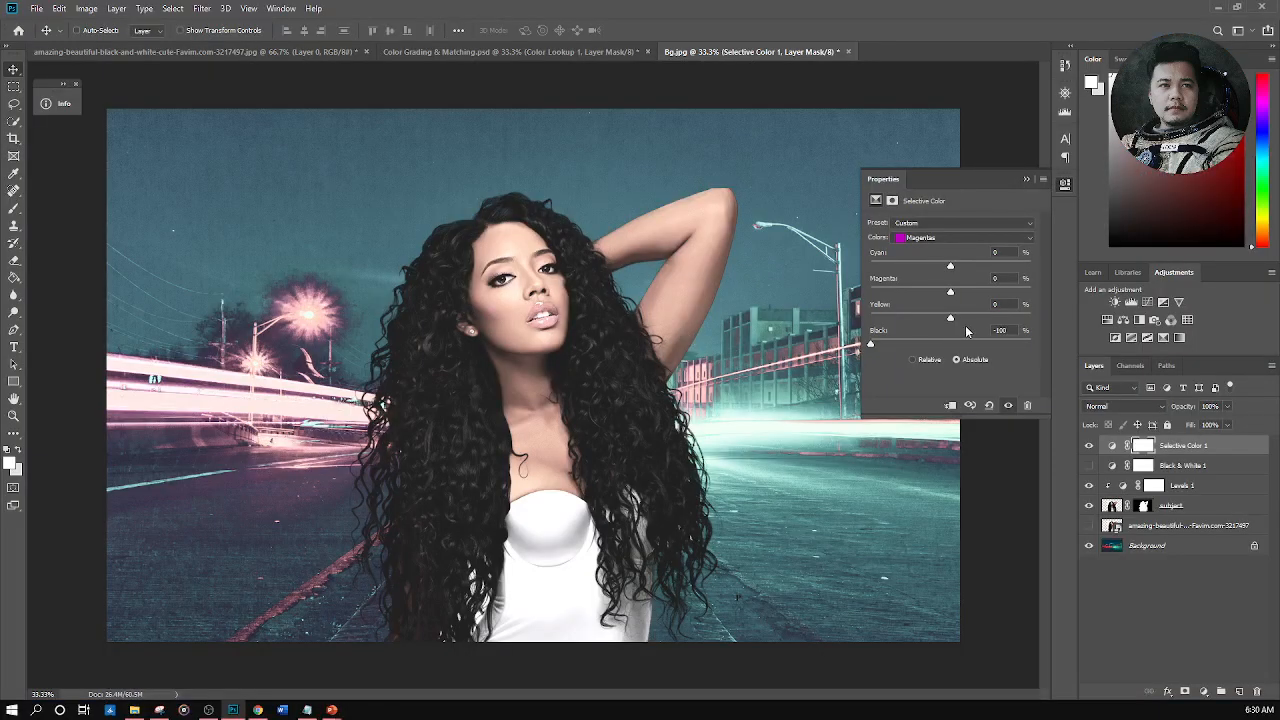
Set the black amount of the Whites, Neutrals and Blacks to +100% in the Selective Color adjustment
{"action": "left_click", "coordinate": [946, 238]}
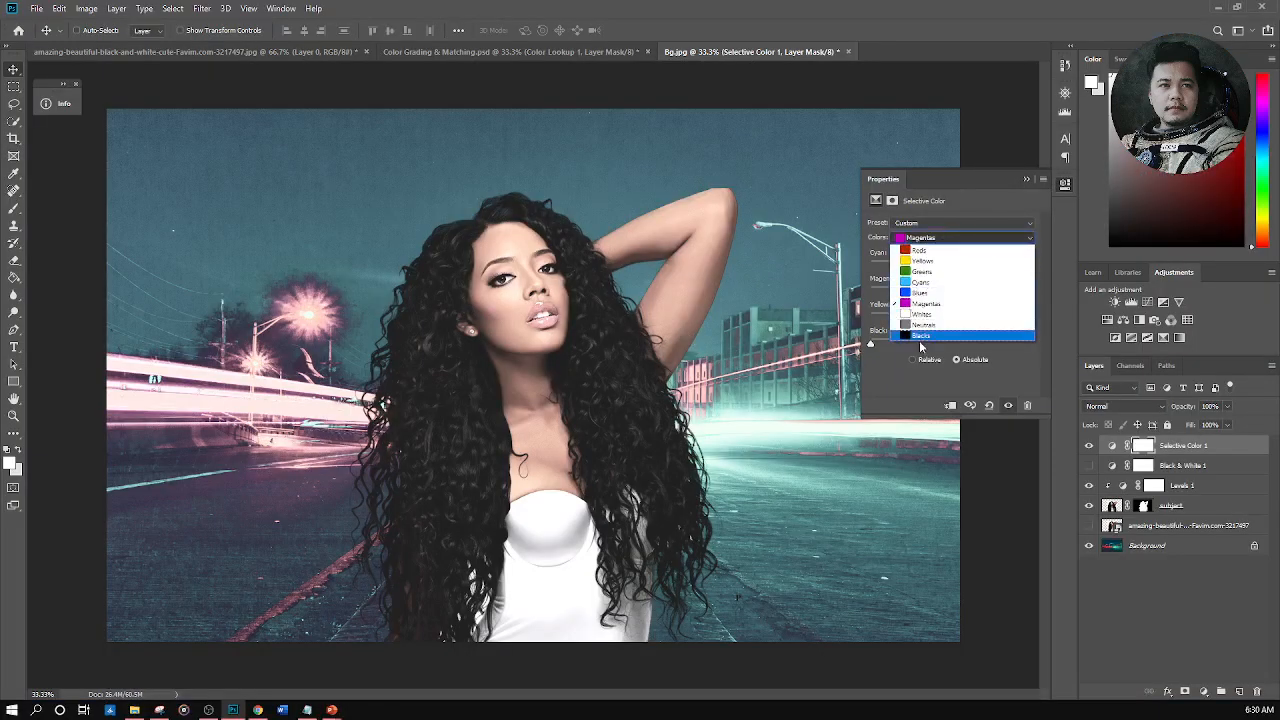
{"action": "left_click", "coordinate": [930, 315]}
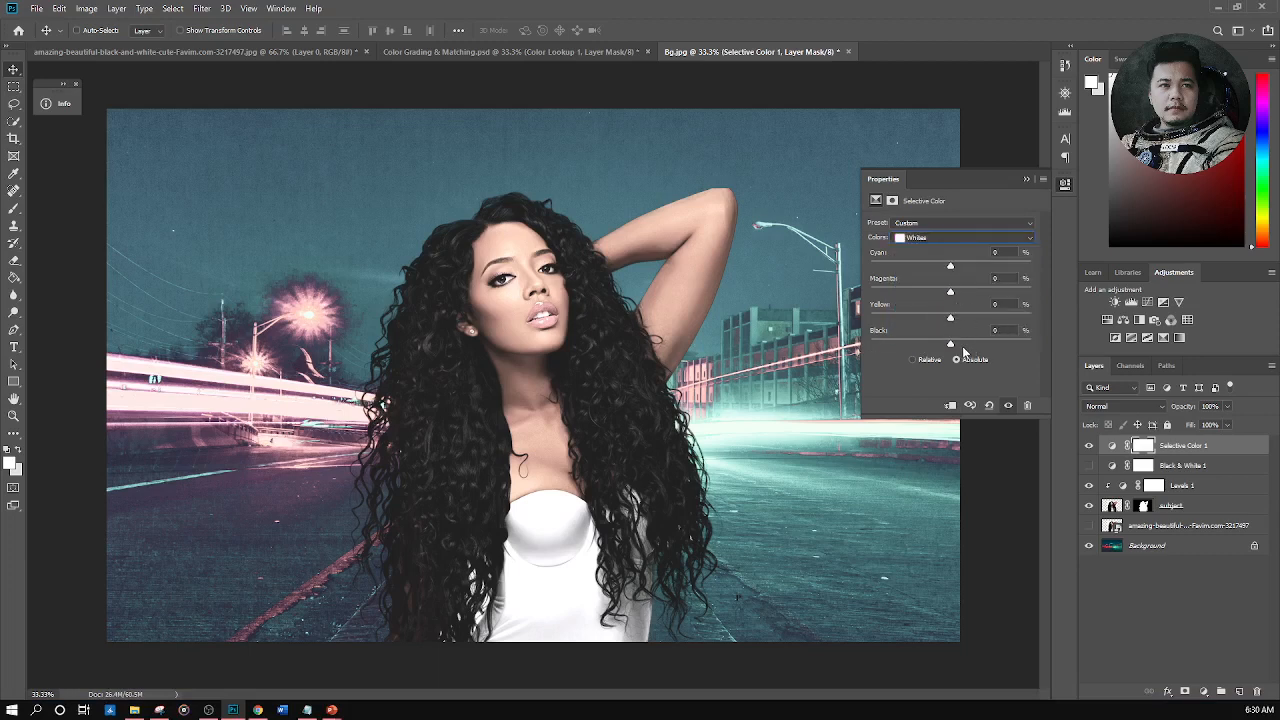
{"action": "left_click_drag", "start_coordinate": [951, 346], "coordinate": [1050, 353]}
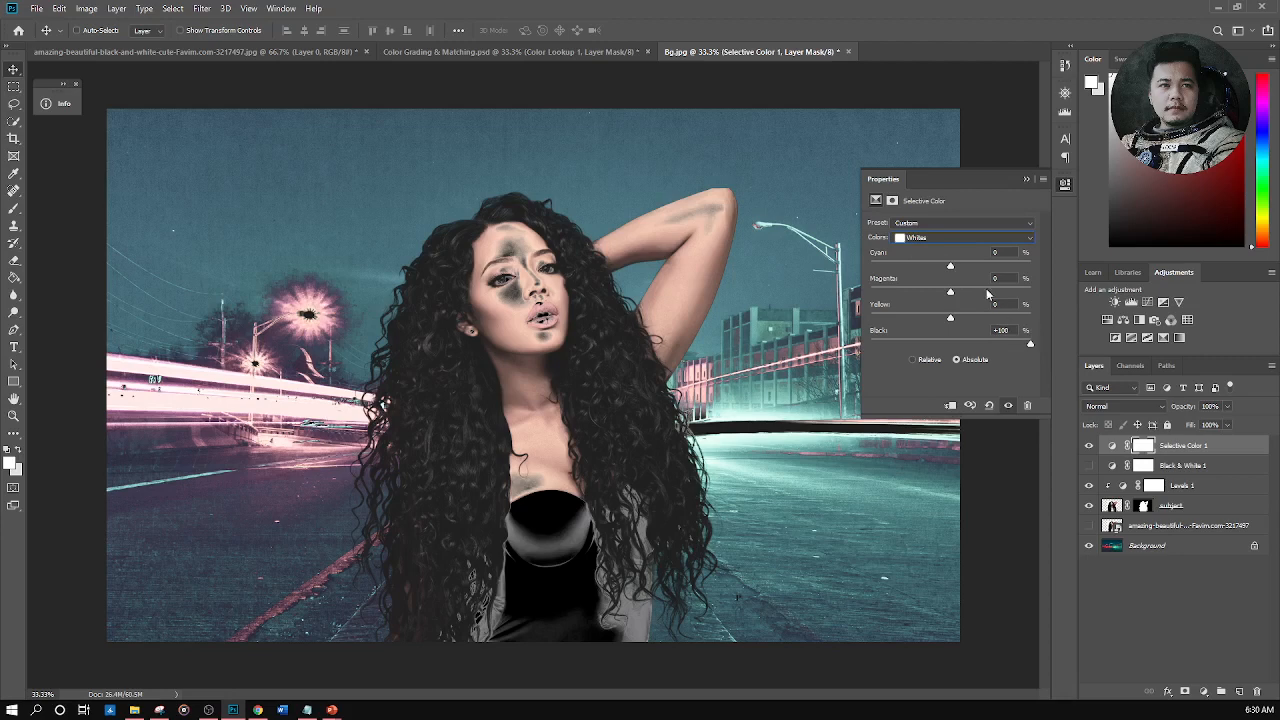
{"action": "left_click", "coordinate": [923, 240]}
{"action": "left_click", "coordinate": [935, 328]}
{"action": "left_click_drag", "start_coordinate": [1028, 337], "coordinate": [1033, 337]}
{"action": "left_click", "coordinate": [960, 238]}
{"action": "left_click", "coordinate": [930, 334]}
{"action": "left_click_drag", "start_coordinate": [947, 347], "coordinate": [1030, 345]}
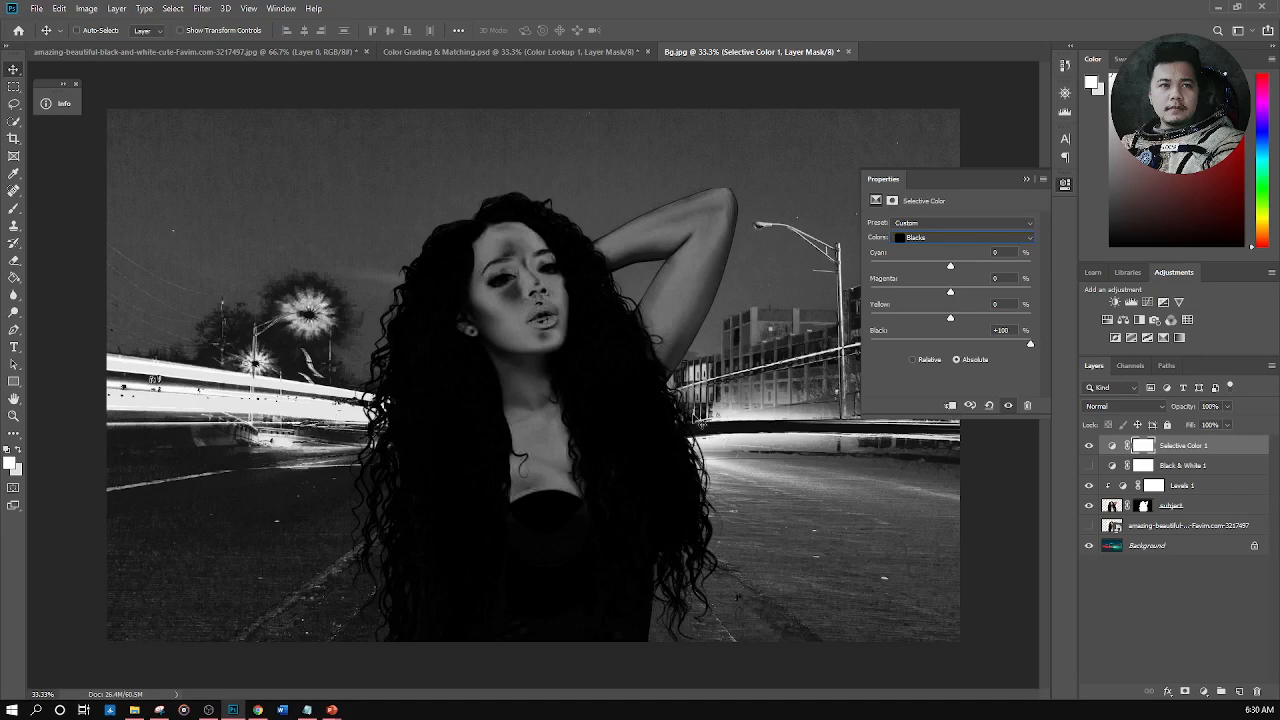
Add a Hue/Saturation adjustment layer directly above the subject layer and clip it to the subject
{"action": "left_click", "coordinate": [1026, 181]}
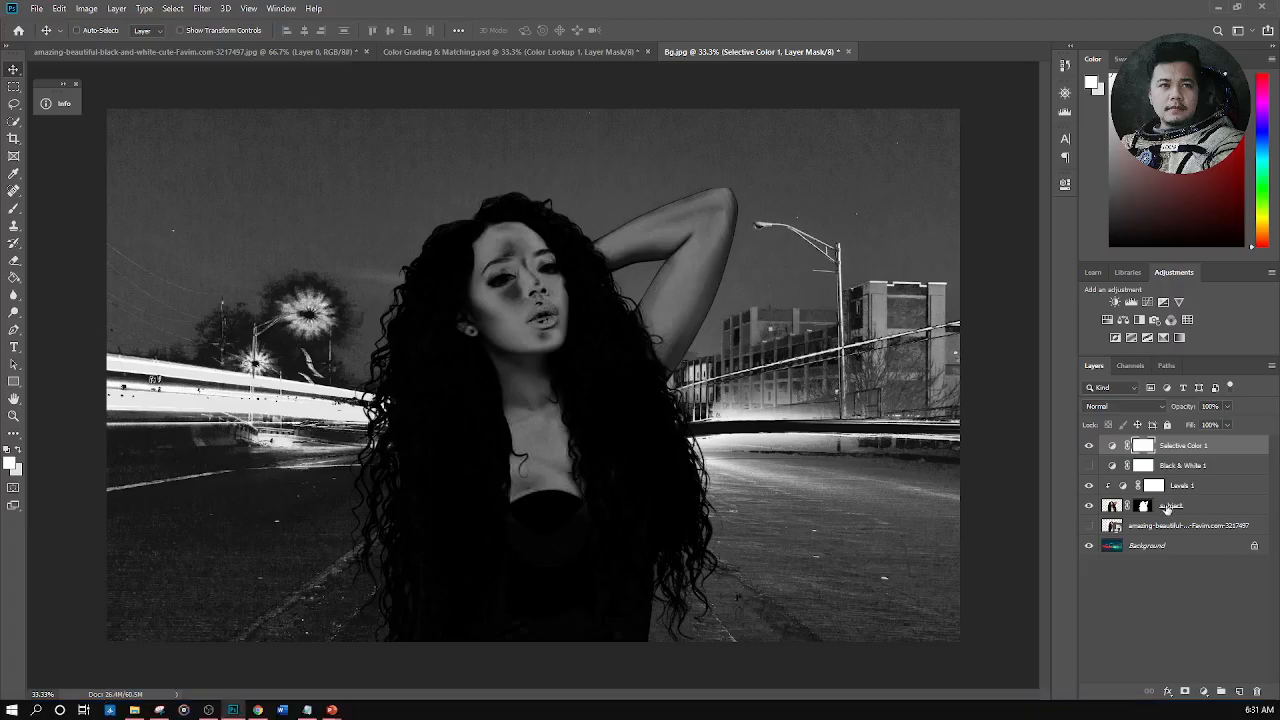
{"action": "left_click", "coordinate": [1185, 507]}
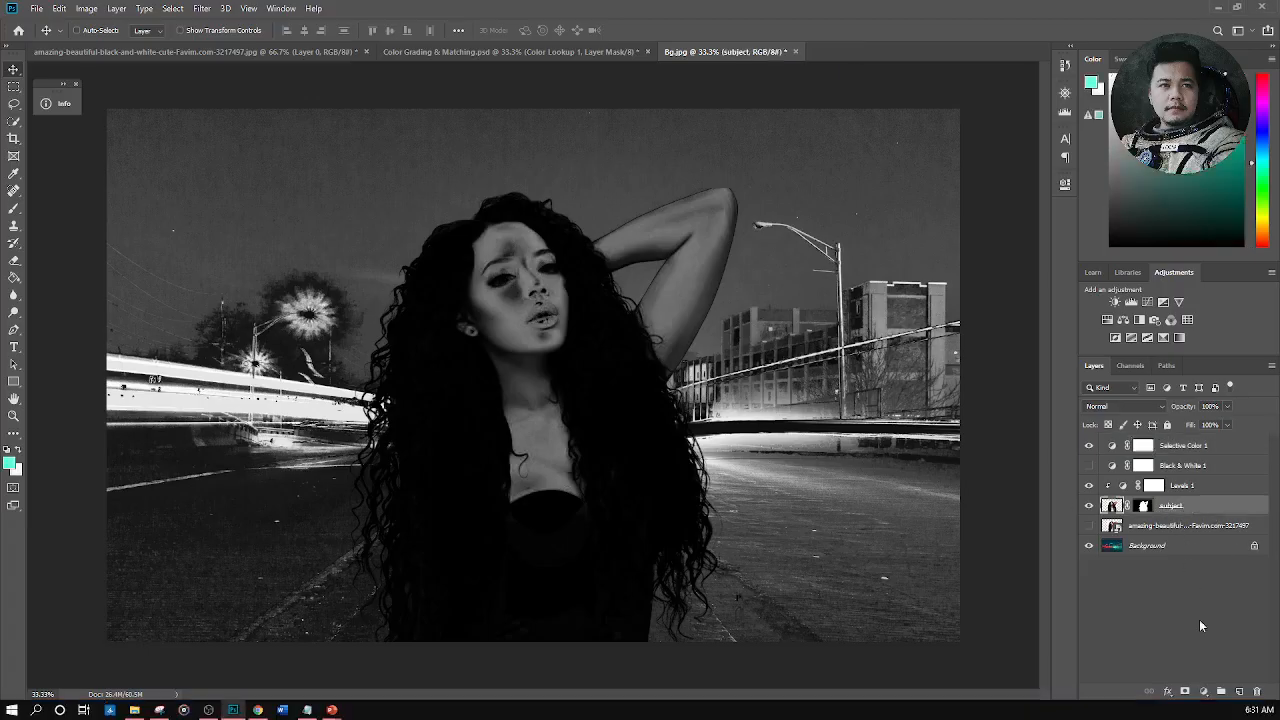
{"action": "left_click", "coordinate": [1204, 691]}
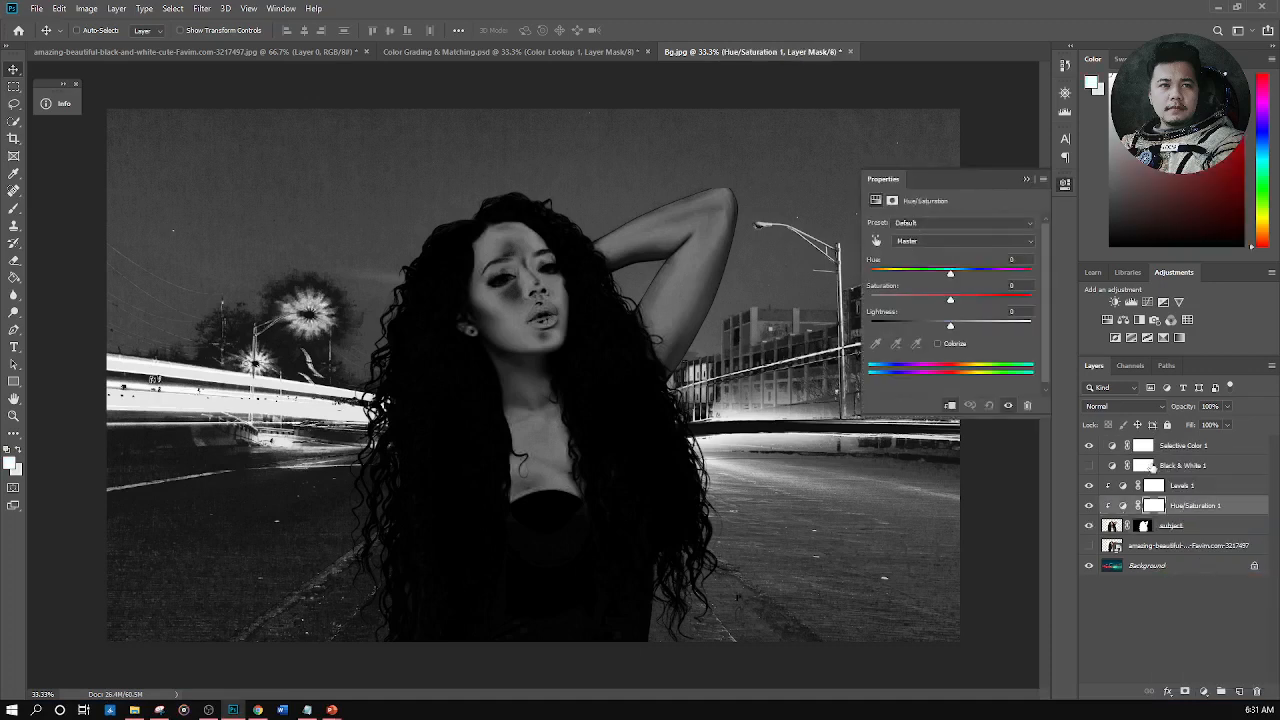
Try raising the Reds saturation to +45 with on-image adjustment on the woman's face, and reset the Hue/Saturation adjustment
{"action": "left_click", "coordinate": [949, 239]}
{"action": "left_click", "coordinate": [952, 240]}
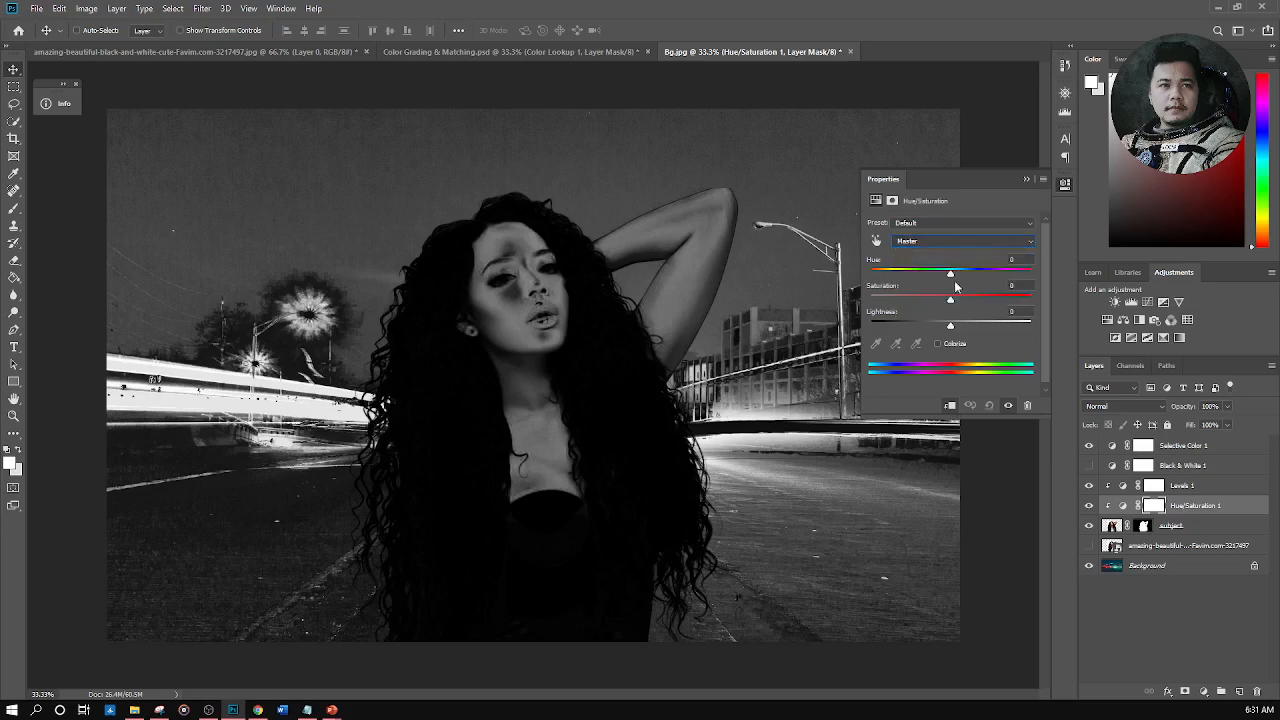
{"action": "left_click", "coordinate": [877, 241]}
{"action": "left_click", "coordinate": [930, 242]}
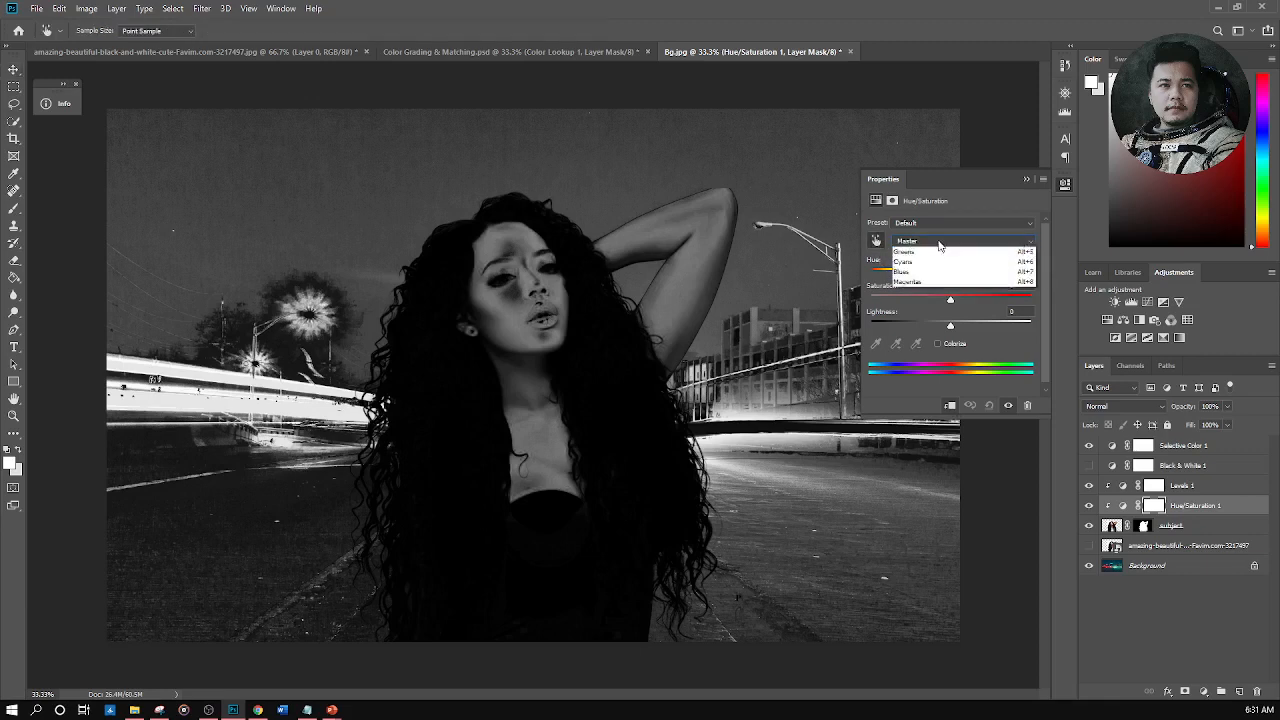
{"action": "left_click", "coordinate": [922, 248]}
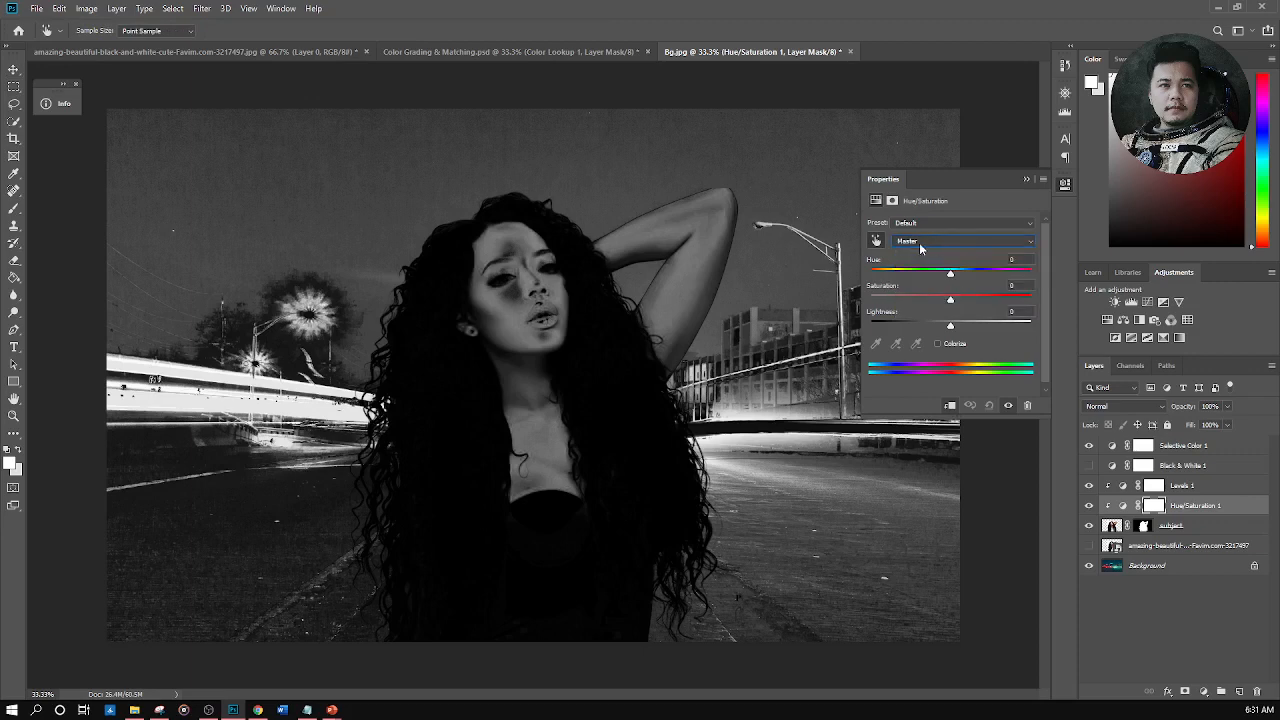
{"action": "left_click", "coordinate": [877, 243]}
{"action": "mouse_move", "coordinate": [524, 303]}
{"action": "left_mouse_down"}
{"action": "mouse_move", "coordinate": [429, 332]}
{"action": "mouse_move", "coordinate": [525, 321]}
{"action": "left_mouse_up"}
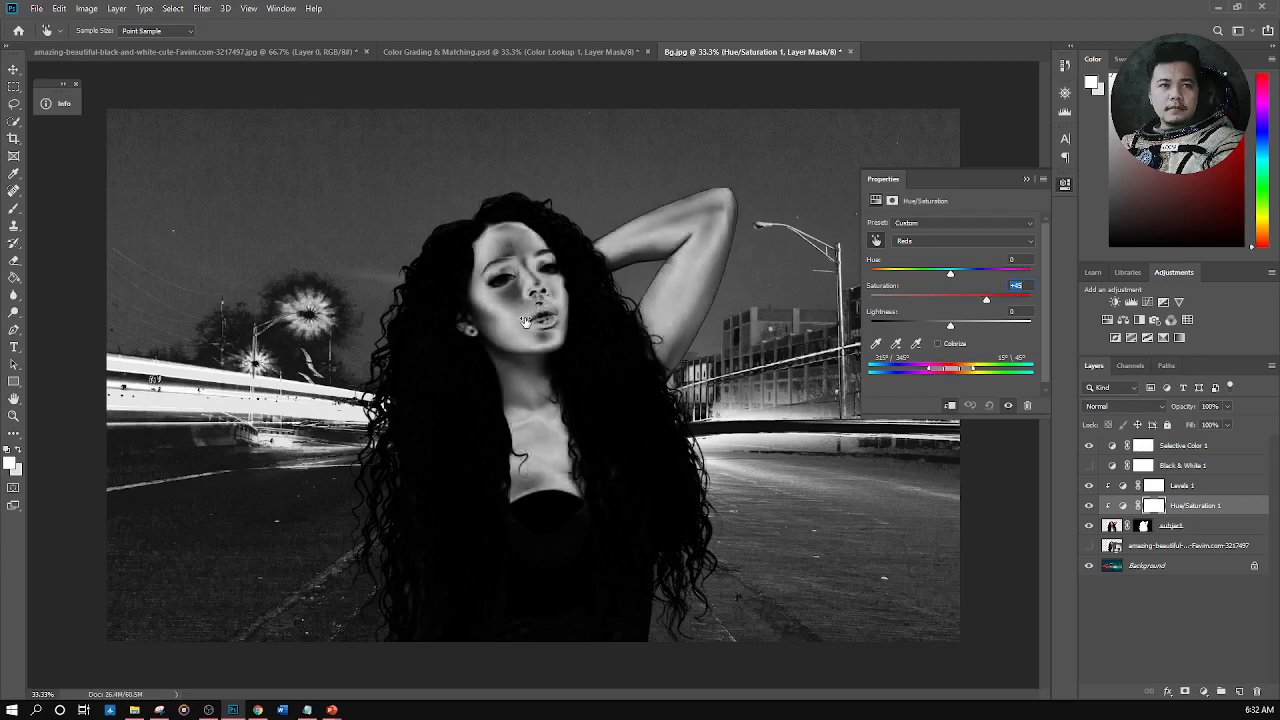
{"action": "left_click", "coordinate": [989, 405]}
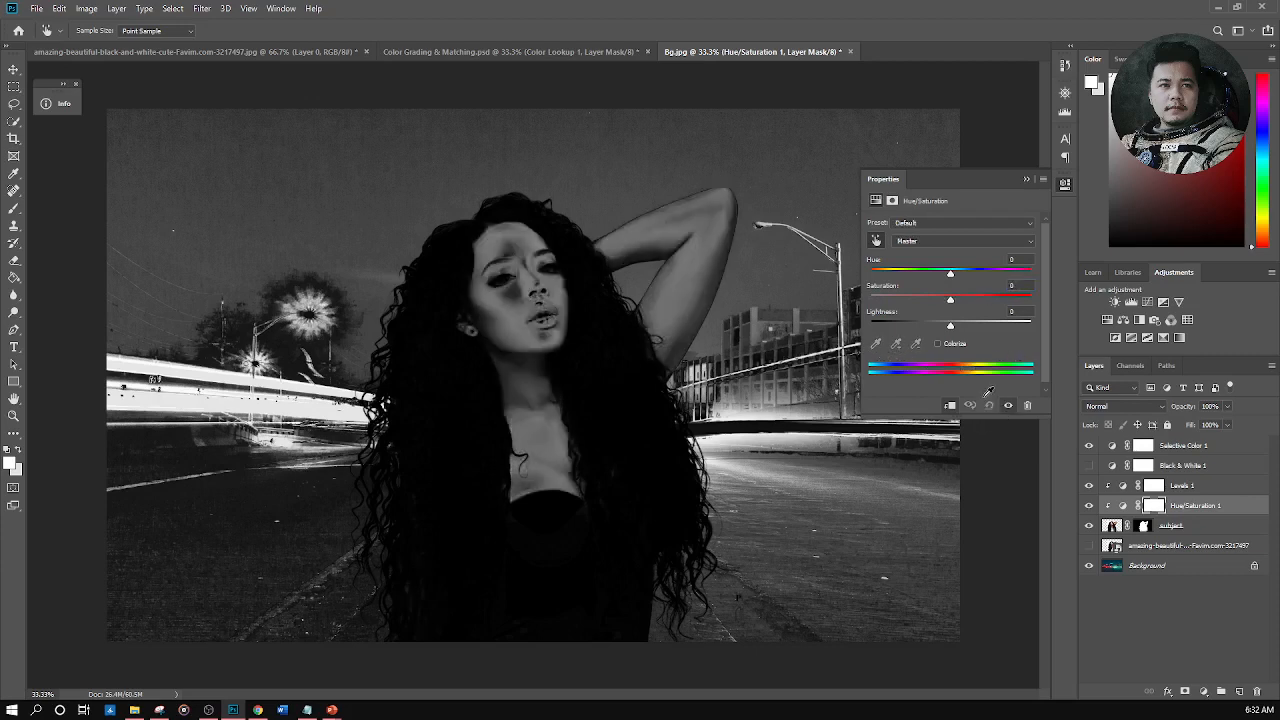
Set the Reds saturation to +44 with on-image adjustment on the woman's face
{"action": "left_click", "coordinate": [875, 243]}
{"action": "left_click", "coordinate": [491, 304]}
{"action": "left_click_drag", "start_coordinate": [493, 304], "coordinate": [520, 305]}
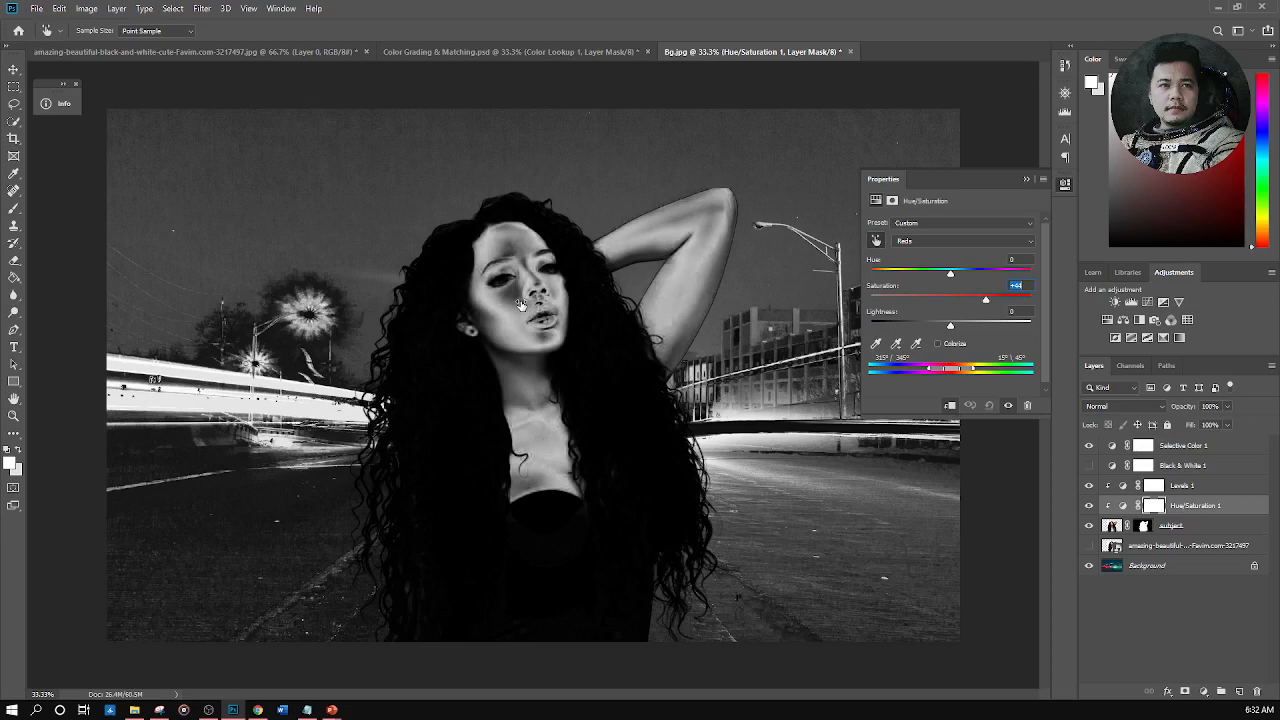
{"action": "left_click_drag", "start_coordinate": [520, 305], "coordinate": [521, 305]}
Compare the subject's color with and without Hue/Saturation while the check layers are hidden, and show Selective Color again
{"action": "left_click", "coordinate": [1089, 465]}
{"action": "left_click", "coordinate": [1089, 447]}
{"action": "left_click", "coordinate": [1089, 447]}
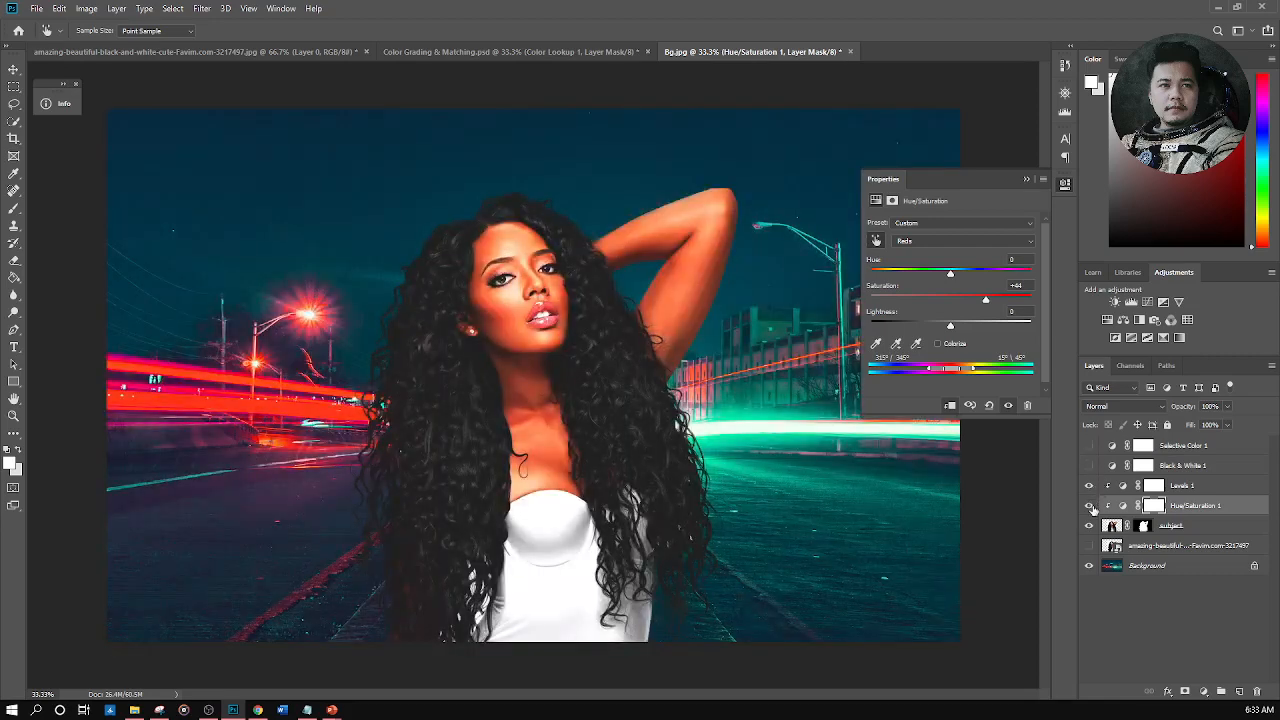
{"action": "left_click", "coordinate": [1089, 506]}
{"action": "left_click", "coordinate": [1089, 506]}
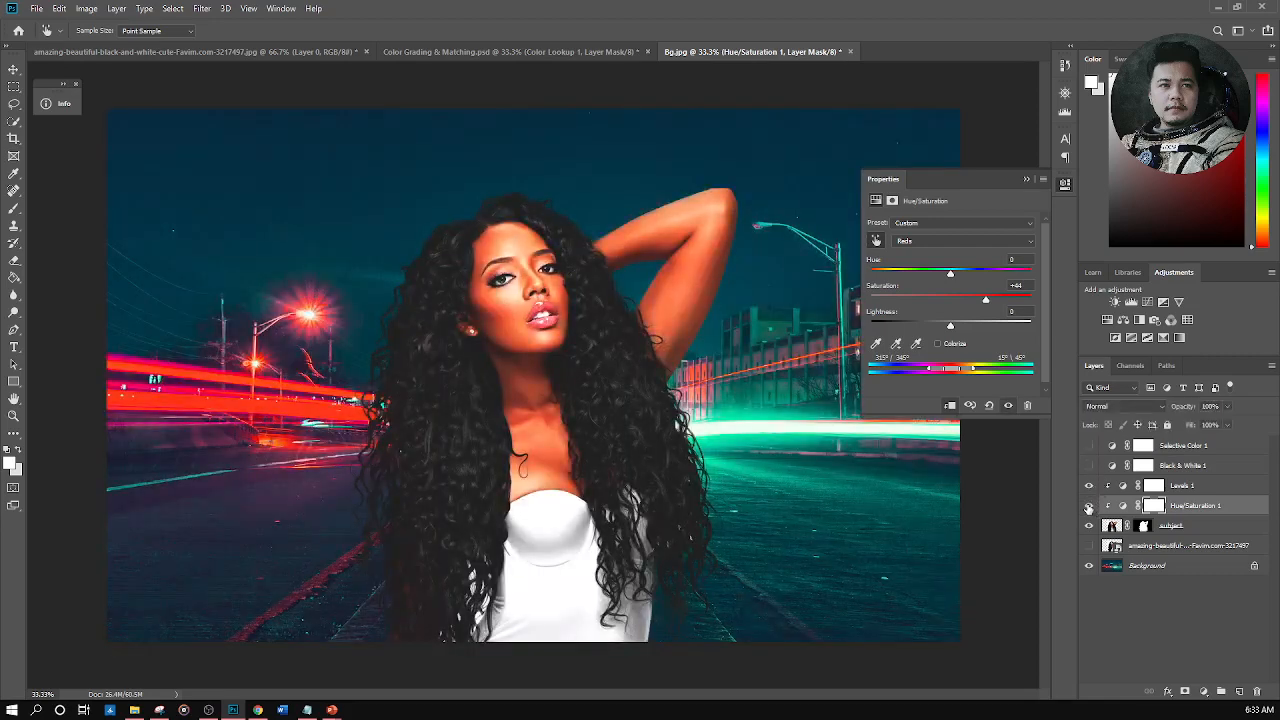
{"action": "left_click", "coordinate": [1090, 446]}
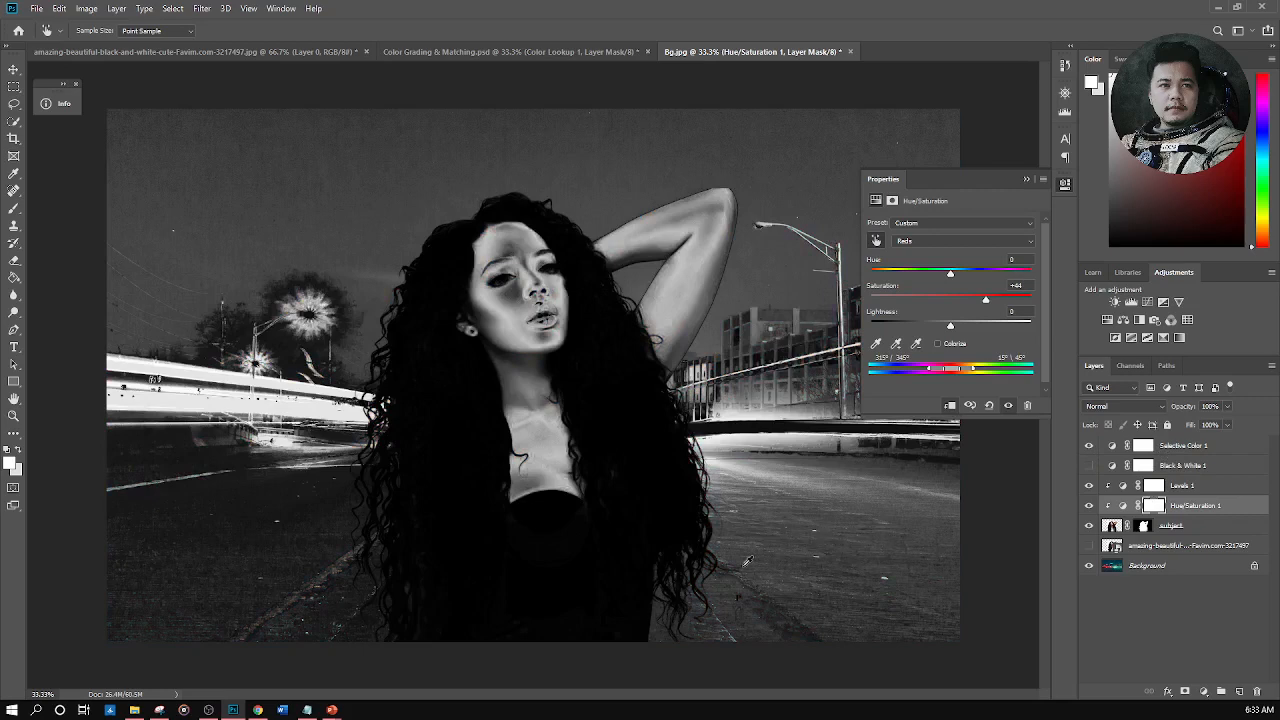
Lower the Magentas saturation to -9 with on-image adjustment on the woman's hair in the Hue/Saturation layer
{"action": "left_click", "coordinate": [436, 590]}
{"action": "mouse_move", "coordinate": [436, 590]}
{"action": "left_mouse_down"}
{"action": "mouse_move", "coordinate": [404, 593]}
{"action": "mouse_move", "coordinate": [429, 590]}
{"action": "left_mouse_up"}
{"action": "left_click", "coordinate": [1122, 506]}
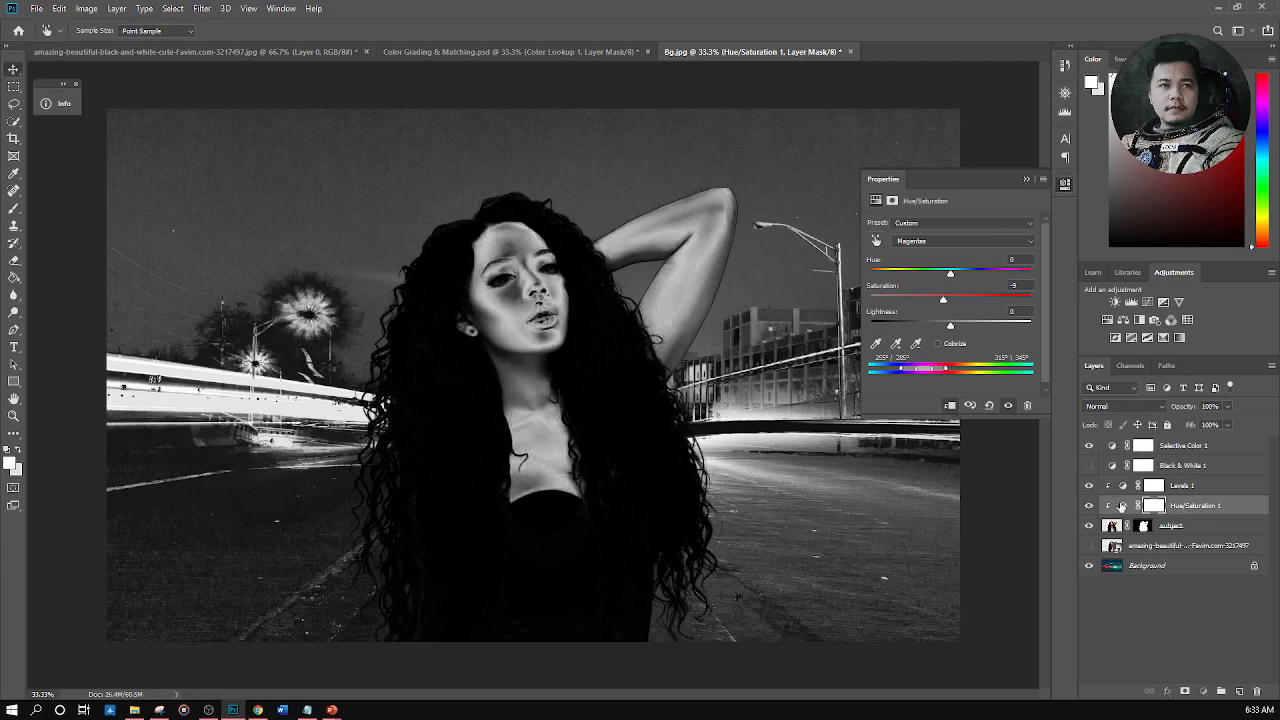
Try on-image saturation adjustments on the hair and skin, raising the Reds to +50 and returning them to +44
{"action": "left_click", "coordinate": [876, 240]}
{"action": "mouse_move", "coordinate": [472, 529]}
{"action": "left_mouse_down"}
{"action": "mouse_move", "coordinate": [430, 544]}
{"action": "mouse_move", "coordinate": [477, 514]}
{"action": "left_mouse_up"}
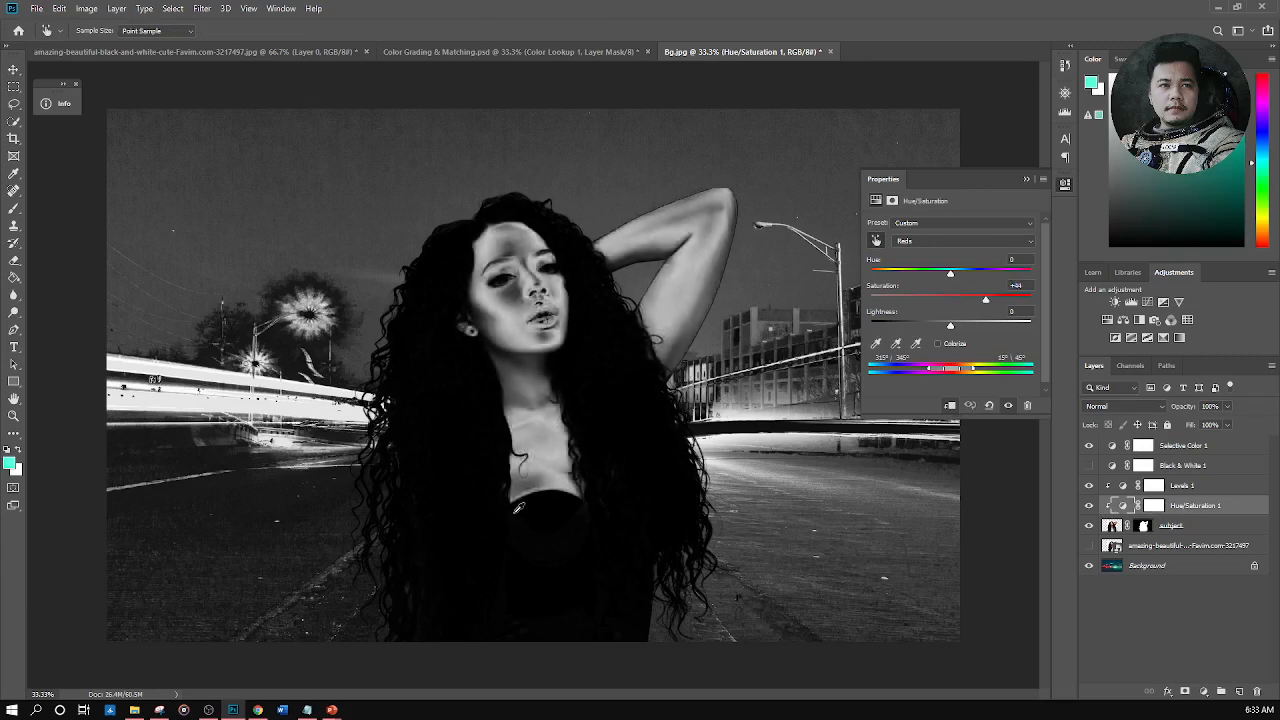
{"action": "mouse_move", "coordinate": [525, 384]}
{"action": "left_mouse_down"}
{"action": "mouse_move", "coordinate": [512, 390]}
{"action": "mouse_move", "coordinate": [524, 392]}
{"action": "left_mouse_up"}
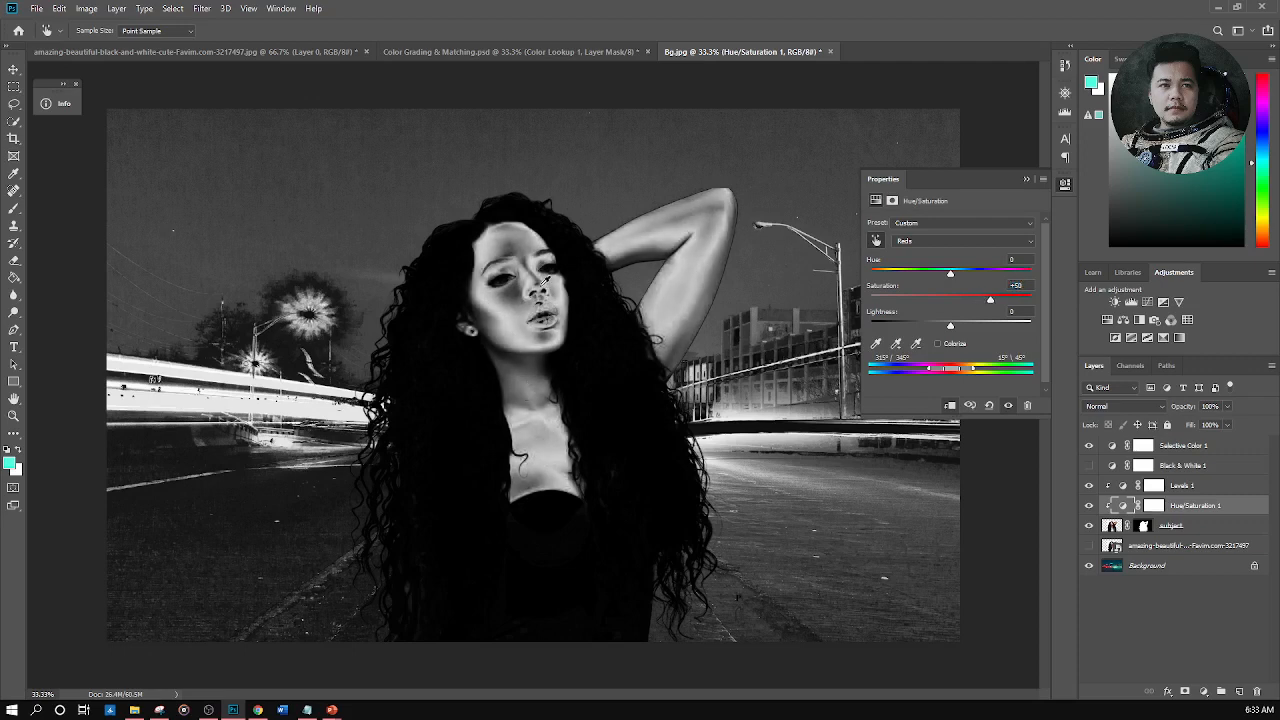
{"action": "left_click_drag", "start_coordinate": [516, 295], "coordinate": [506, 298]}
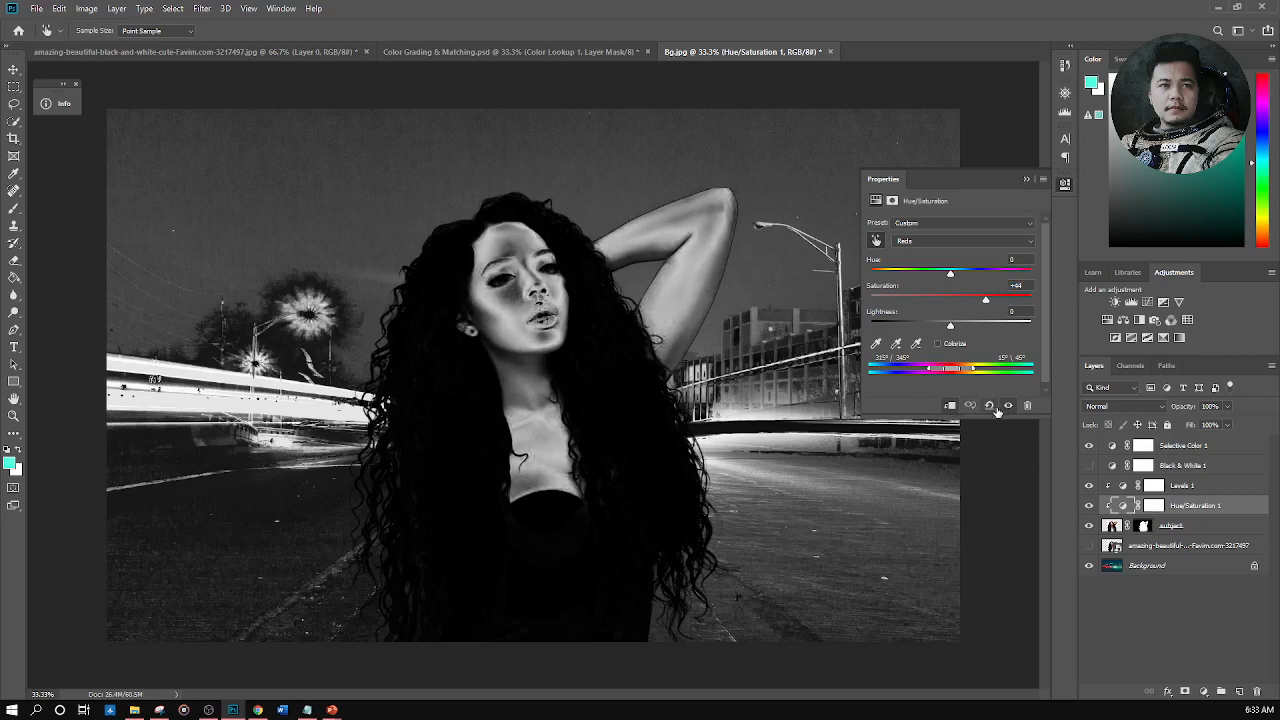
Hide the Selective Color check layer and compare the composite with Hue/Saturation off and on
{"action": "left_click", "coordinate": [1090, 447]}
{"action": "left_click", "coordinate": [1091, 507]}
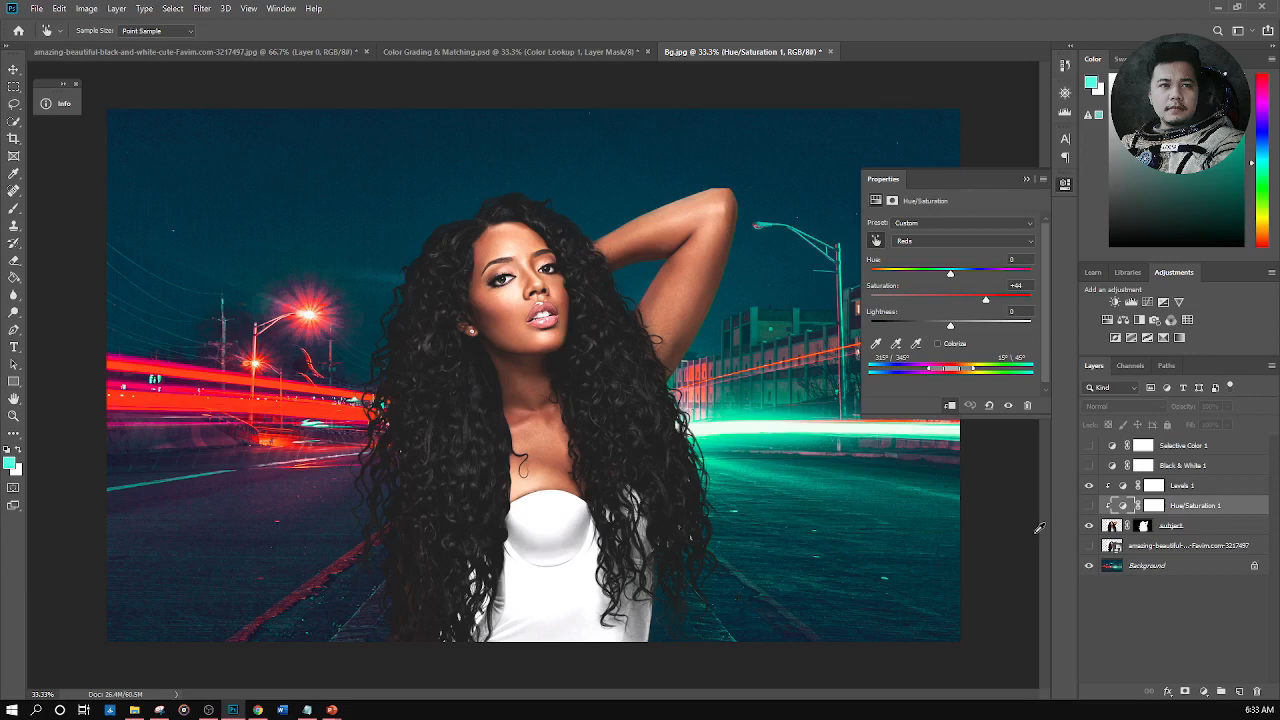
{"action": "left_click", "coordinate": [1089, 507]}
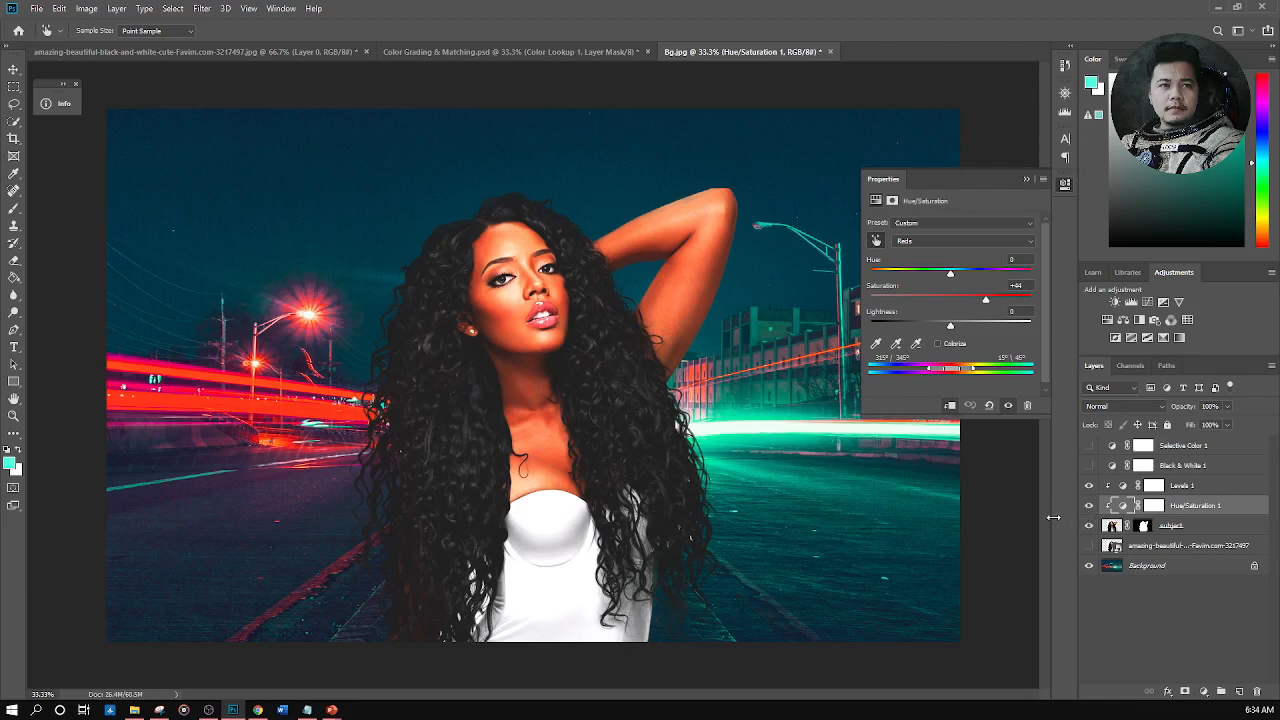
Switch to the slideshow and advance to the Step 3 slide about the curves adjustment layer
{"action": "key", "text": "alt+Tab"}
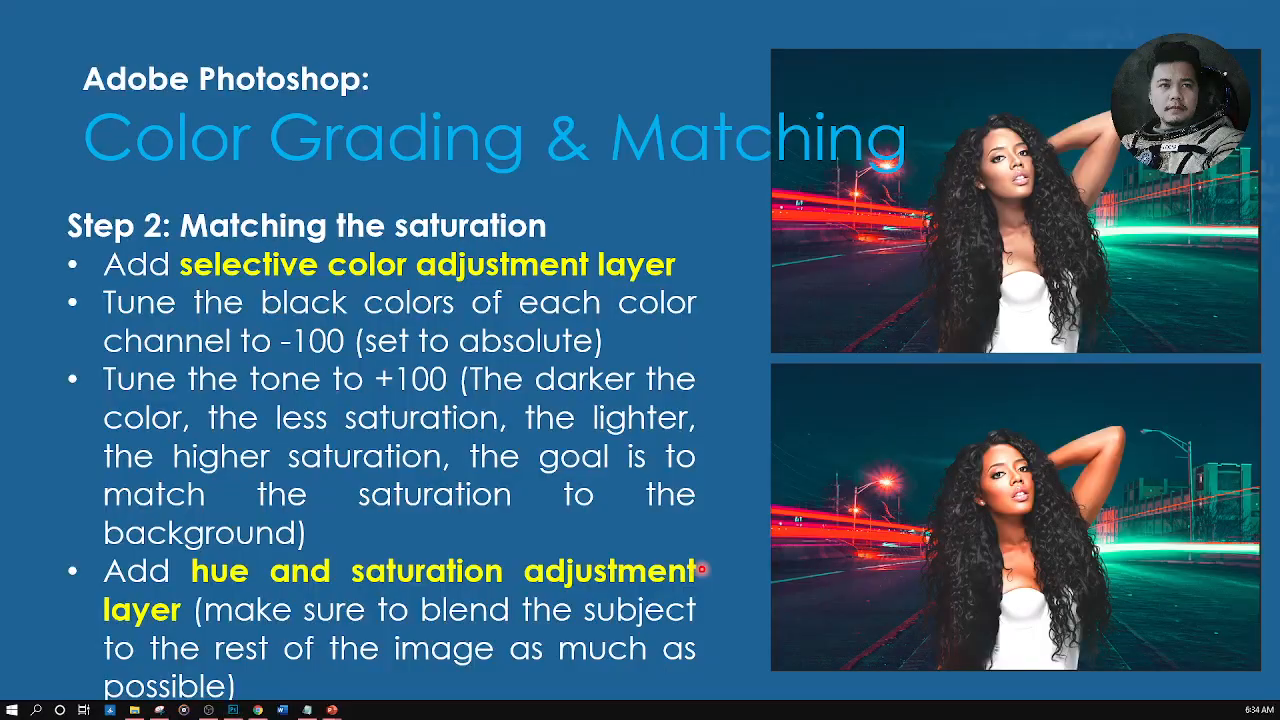
{"action": "left_click", "coordinate": [1132, 472]}
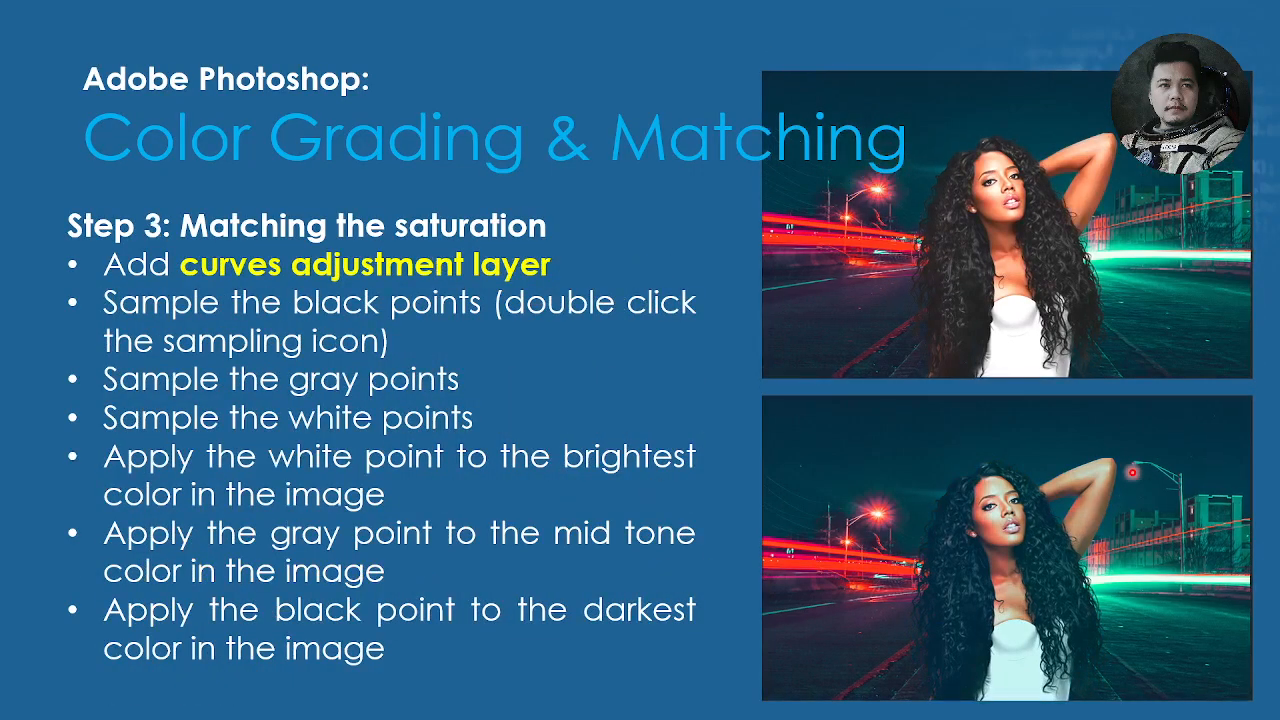
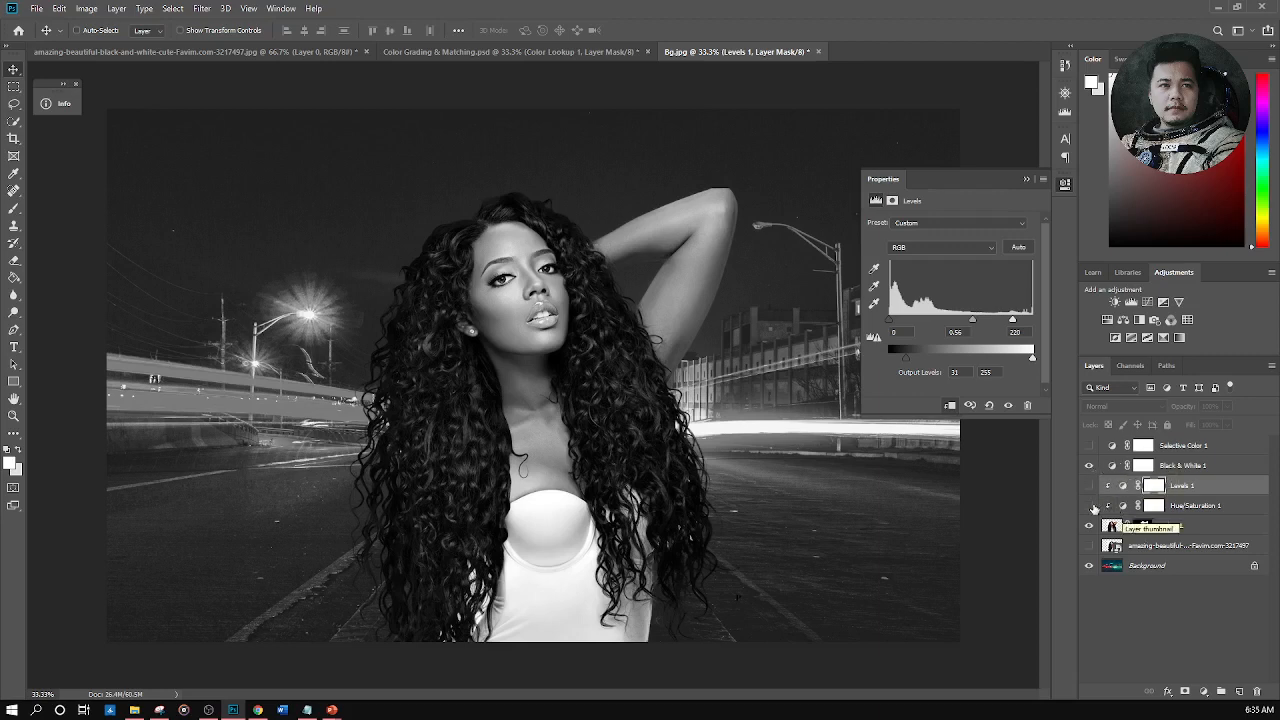
Show the clipped Levels and Hue/Saturation layers and hide the Selective Color and Black & White check layers
{"action": "left_click", "coordinate": [1089, 486]}
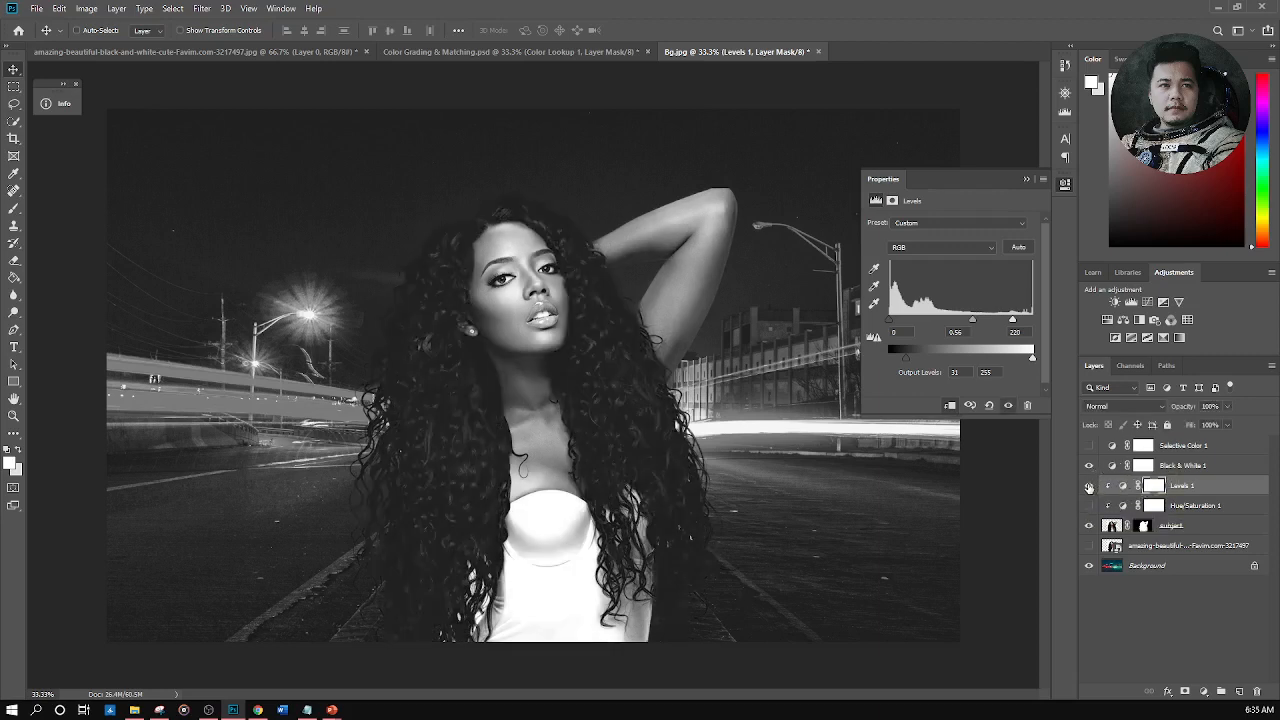
{"action": "left_click", "coordinate": [1089, 505]}
{"action": "left_click", "coordinate": [1089, 445]}
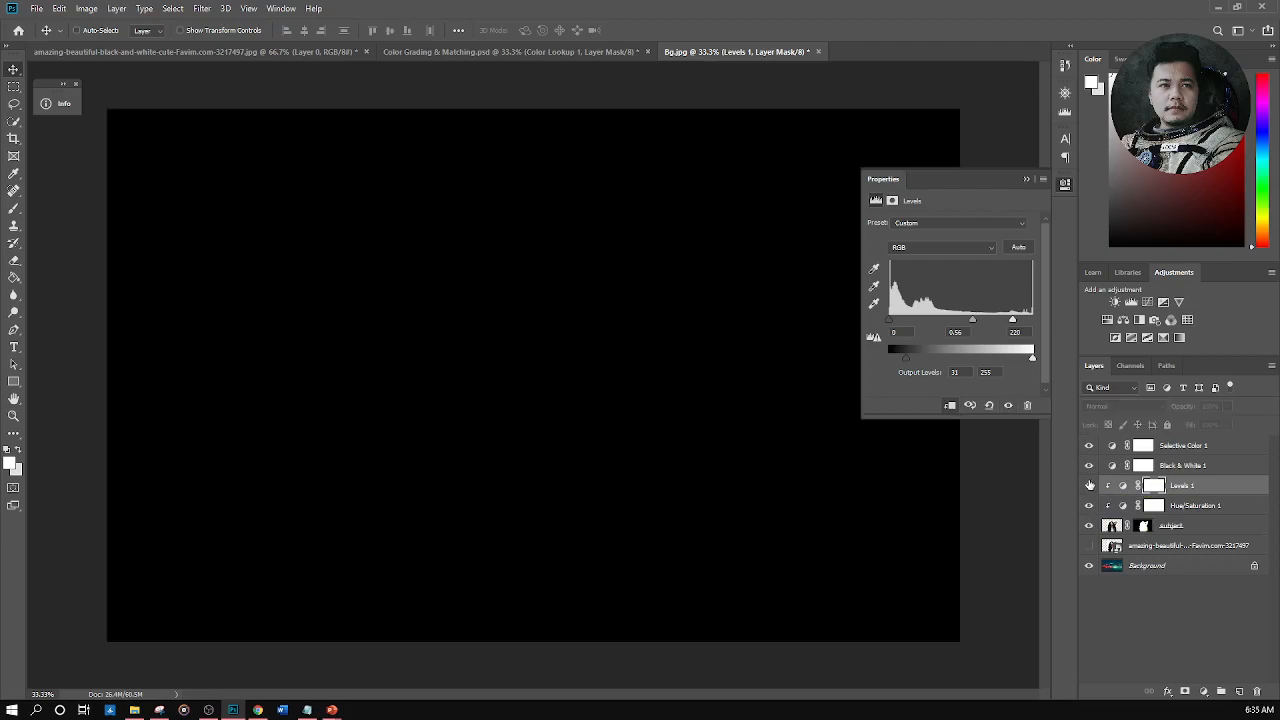
{"action": "left_click", "coordinate": [1089, 446]}
{"action": "left_click", "coordinate": [1089, 466]}
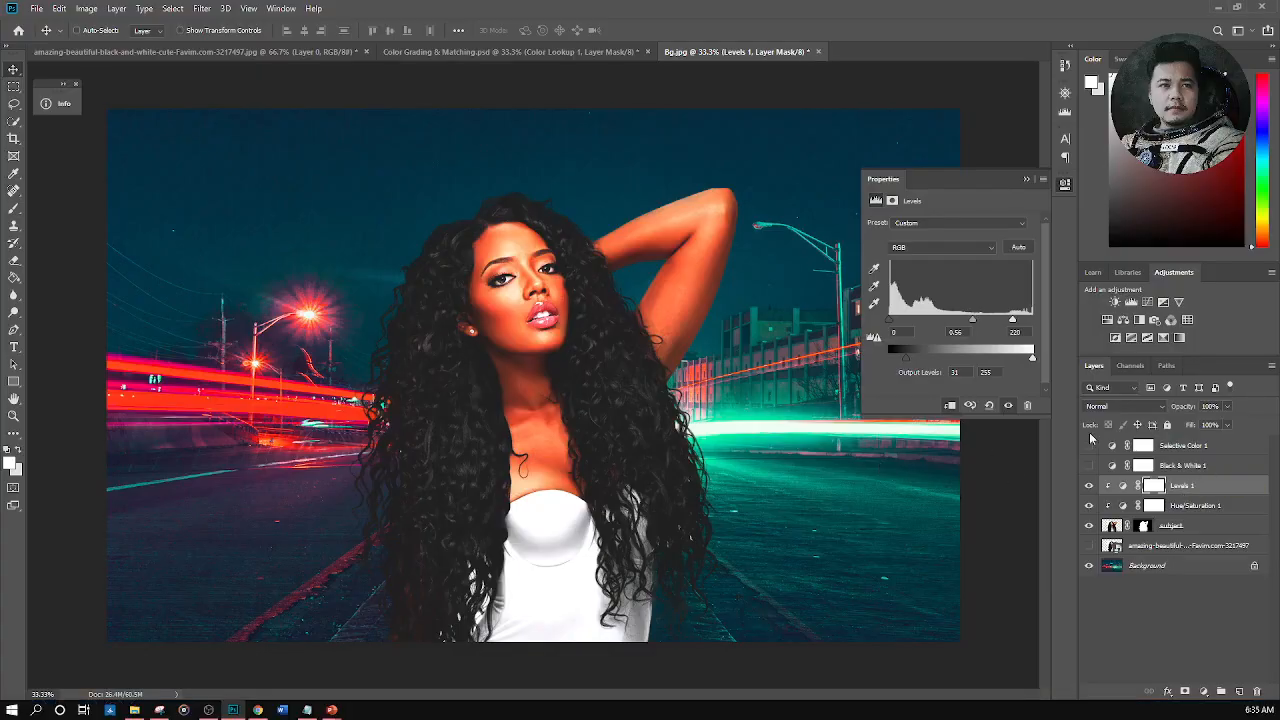
Add a Curves adjustment layer above the Levels layer
{"action": "left_click", "coordinate": [1203, 691]}
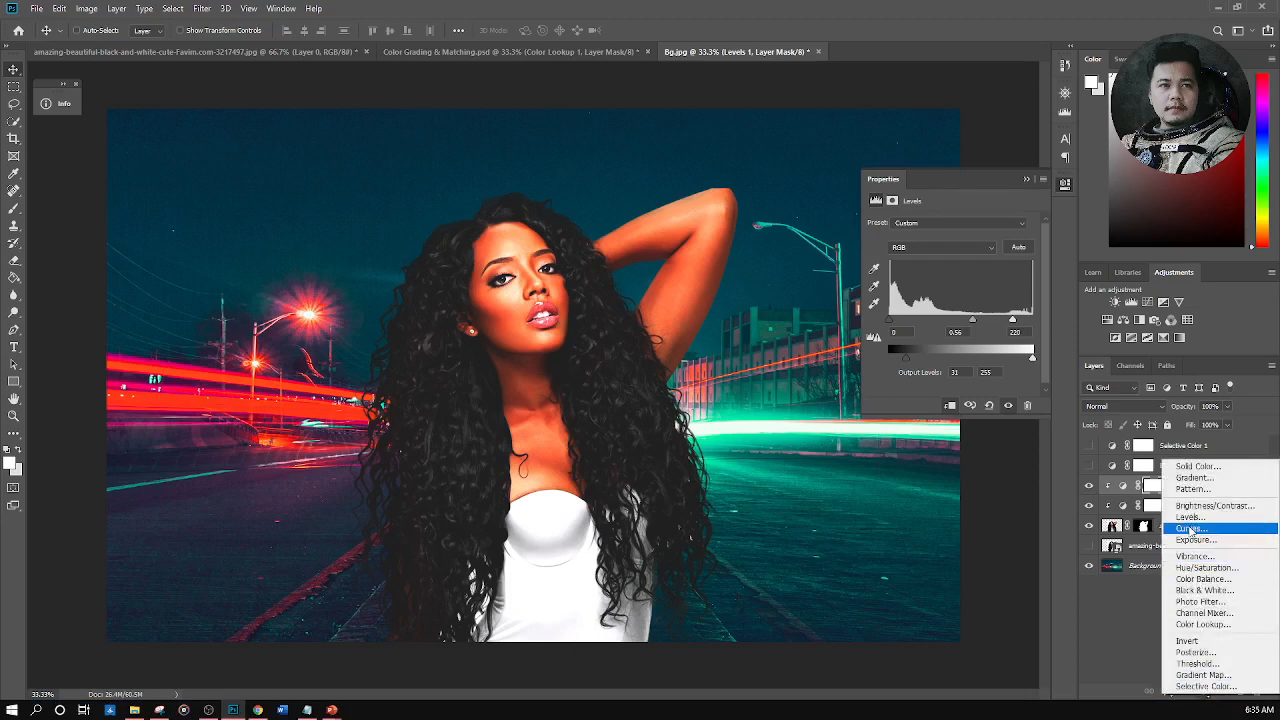
{"action": "left_click", "coordinate": [1190, 527]}
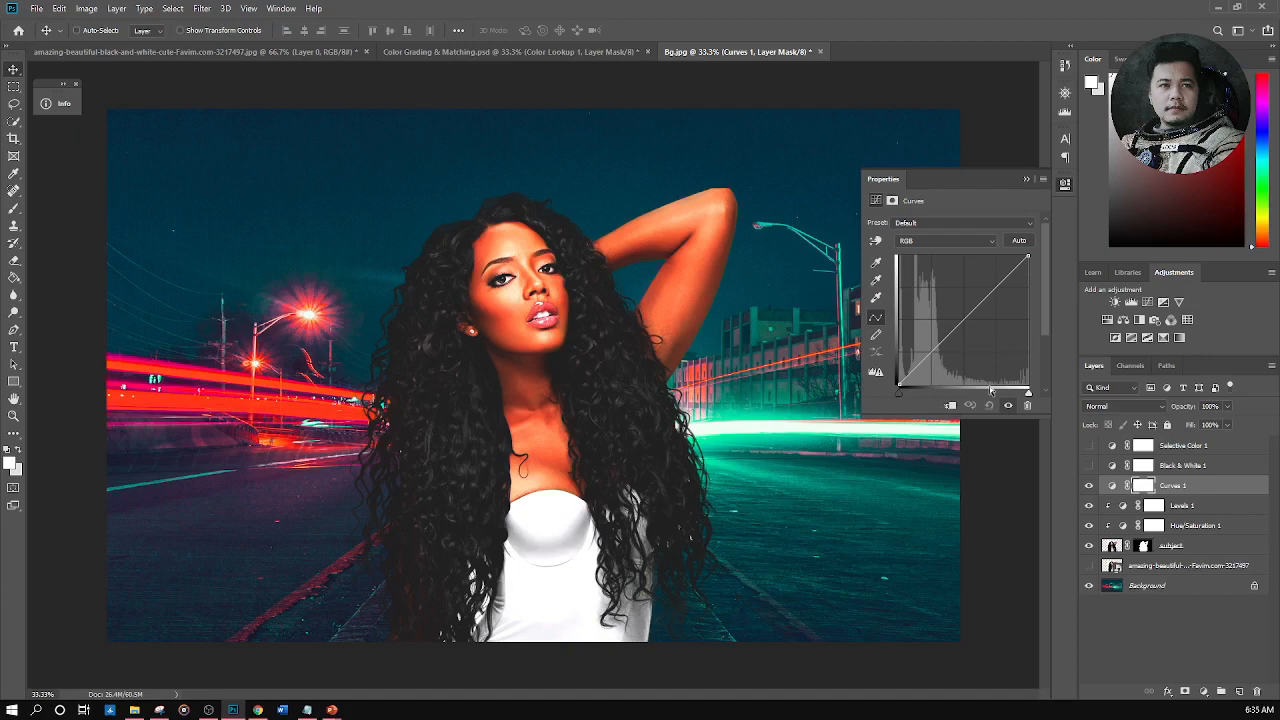
Try the Darker, Lighter and Medium Contrast presets on the Curves layer, and return it to the Default preset
{"action": "left_click", "coordinate": [983, 224]}
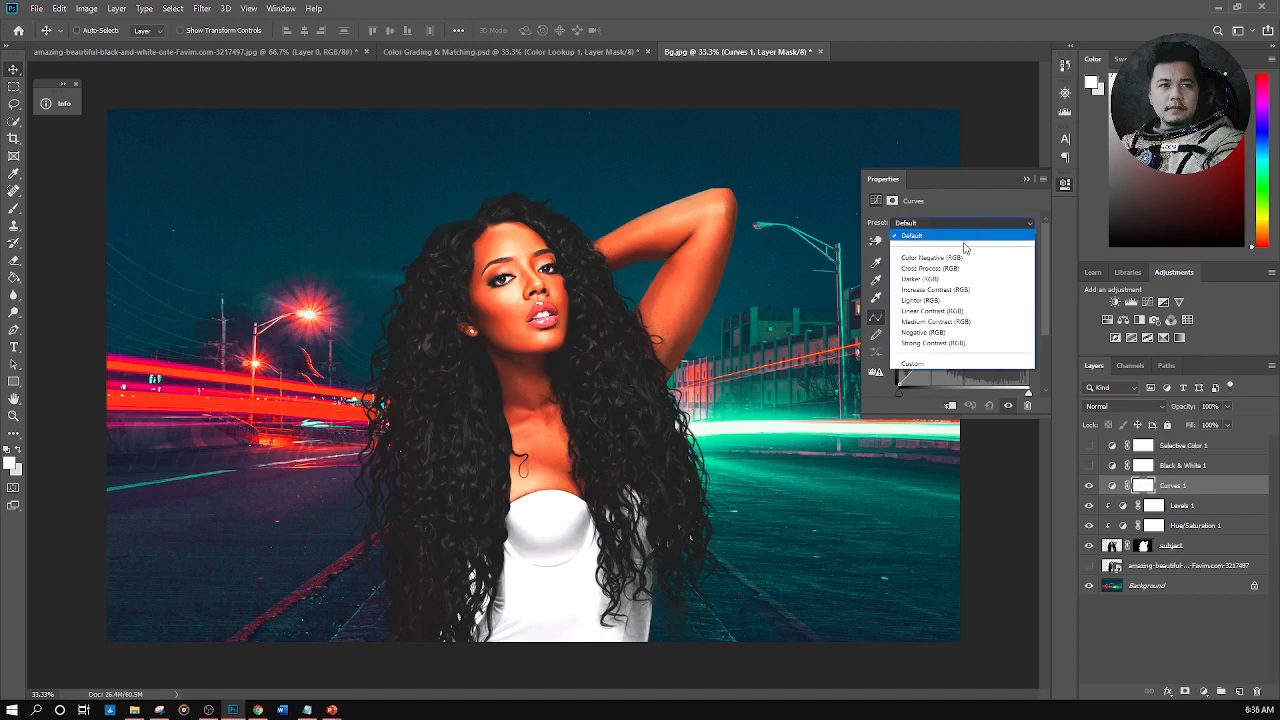
{"action": "left_click", "coordinate": [966, 249]}
{"action": "left_click", "coordinate": [953, 229]}
{"action": "left_click", "coordinate": [944, 247]}
{"action": "left_click", "coordinate": [947, 231]}
{"action": "left_click", "coordinate": [931, 278]}
{"action": "left_click", "coordinate": [954, 223]}
{"action": "left_click", "coordinate": [931, 300]}
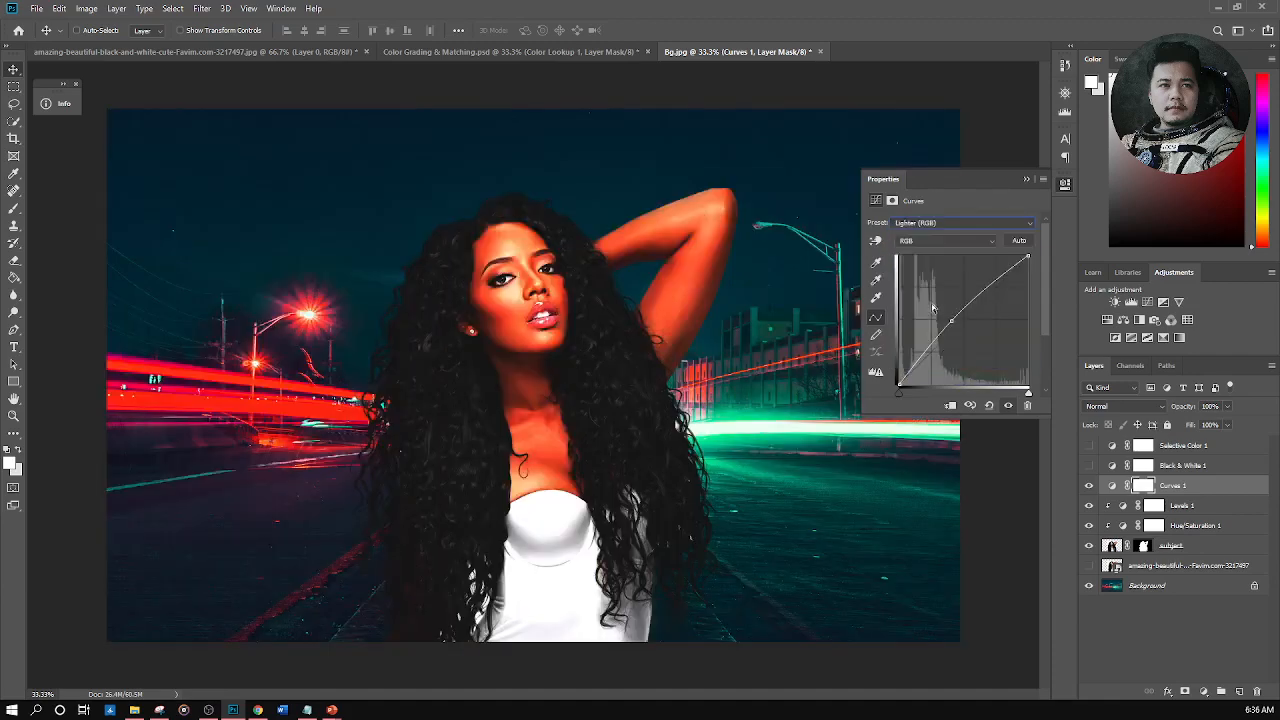
{"action": "left_click", "coordinate": [976, 221]}
{"action": "left_click", "coordinate": [935, 320]}
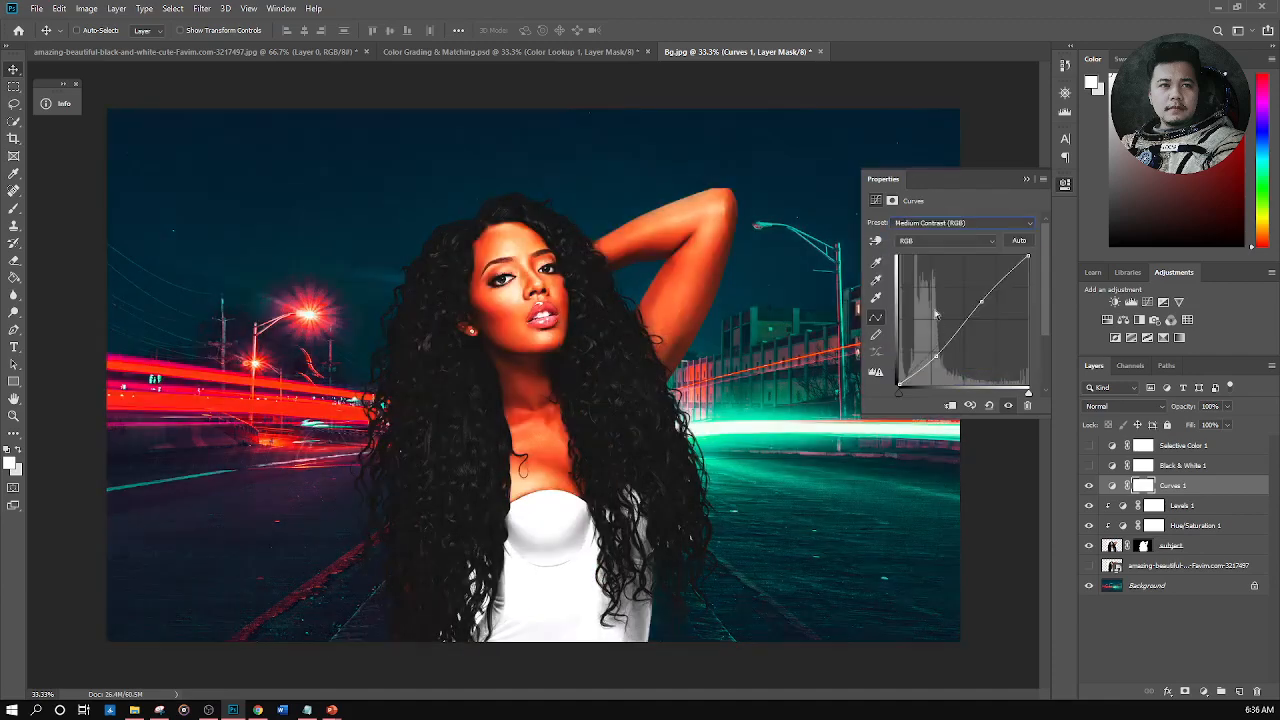
{"action": "left_click", "coordinate": [965, 224]}
{"action": "left_click", "coordinate": [941, 243]}
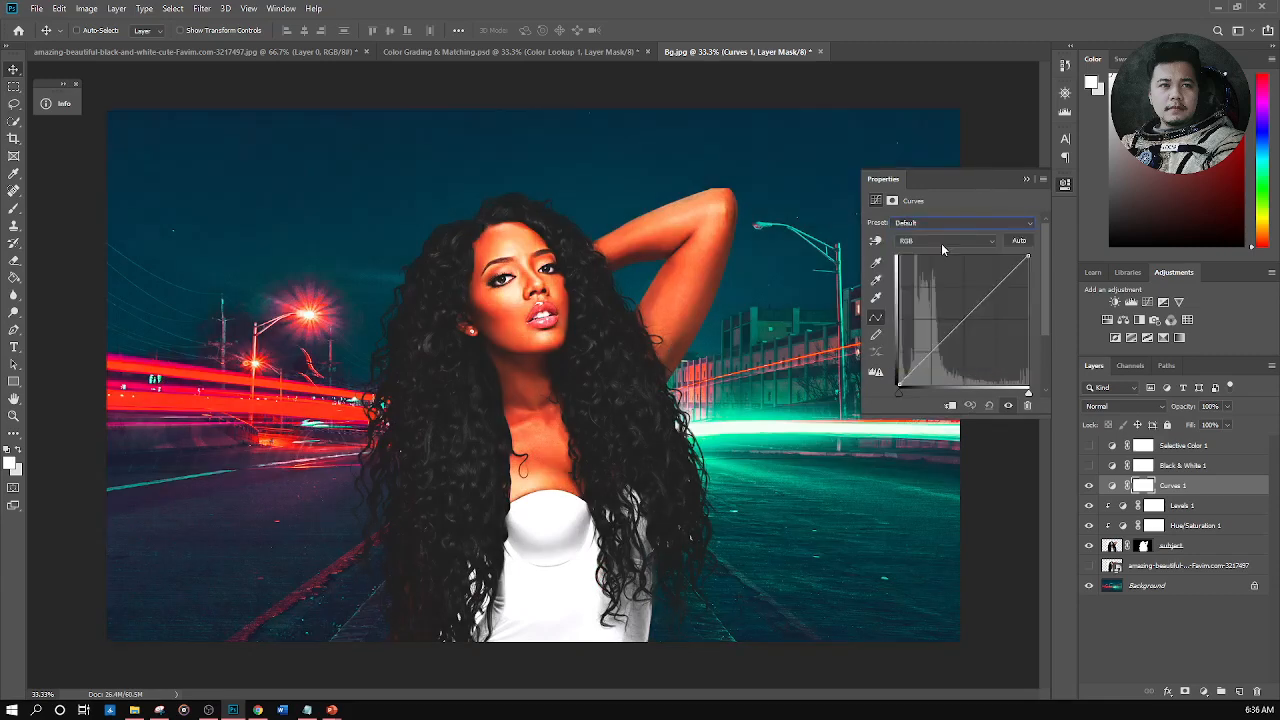
{"action": "left_click", "coordinate": [942, 242]}
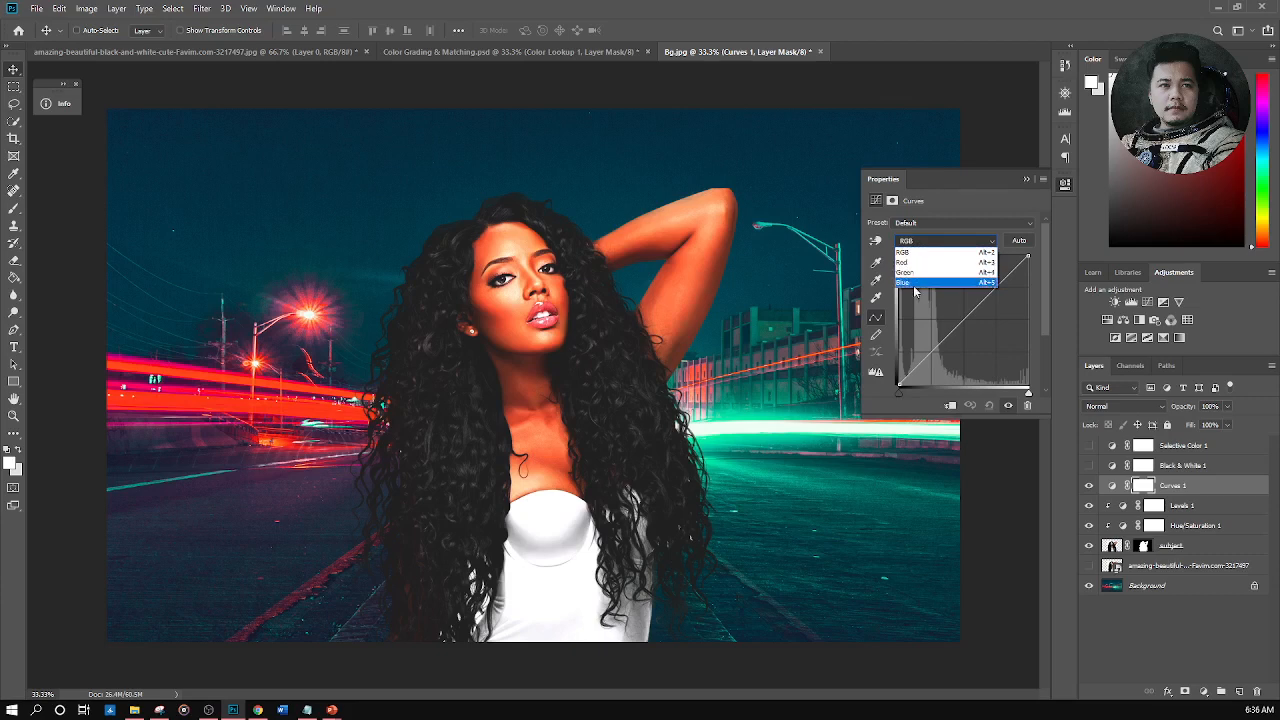
{"action": "key", "text": "Escape"}
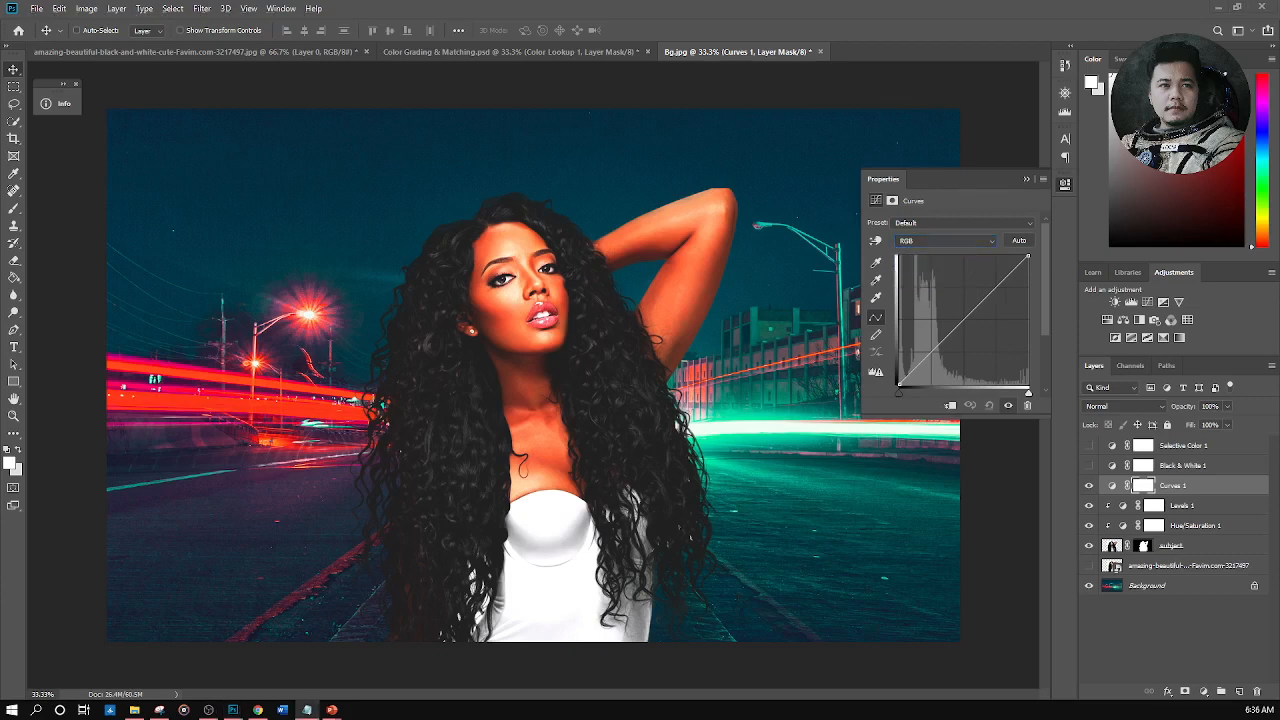
{"action": "left_click", "coordinate": [938, 240]}
{"action": "left_click", "coordinate": [938, 240]}
{"action": "left_click", "coordinate": [938, 240]}
{"action": "left_click", "coordinate": [940, 243]}
{"action": "left_click", "coordinate": [943, 238]}
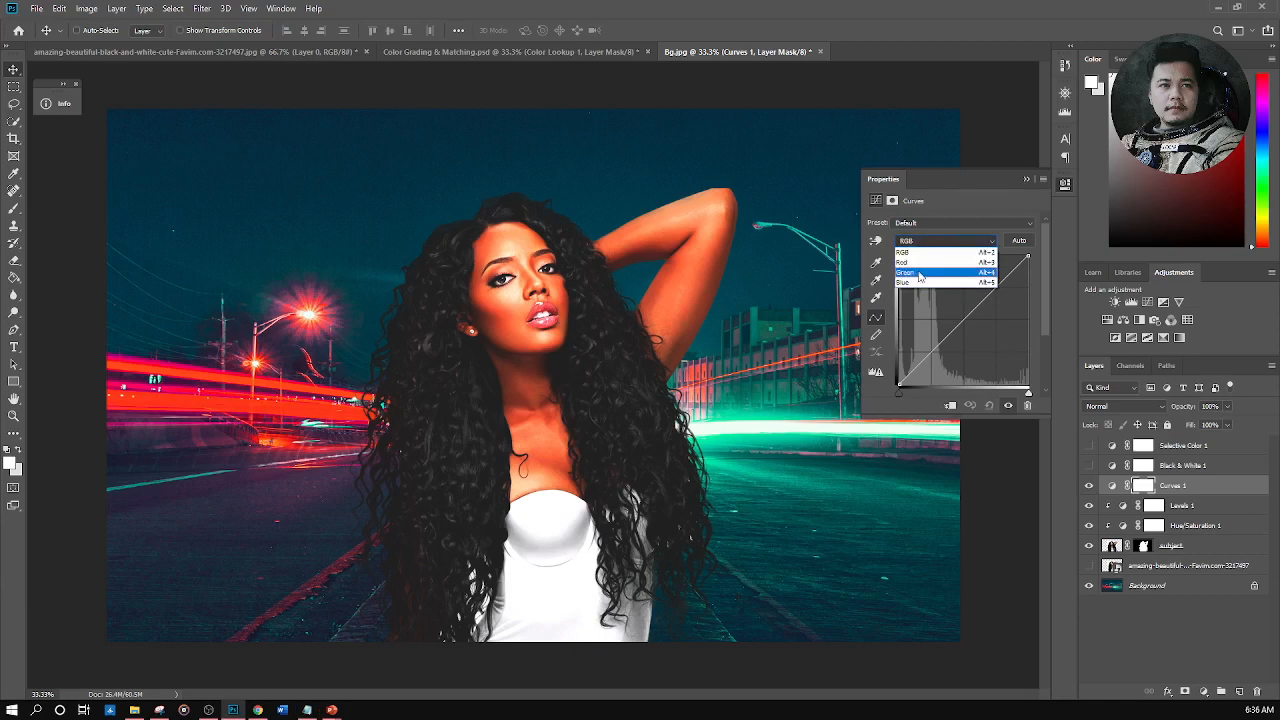
{"action": "left_click", "coordinate": [915, 252]}
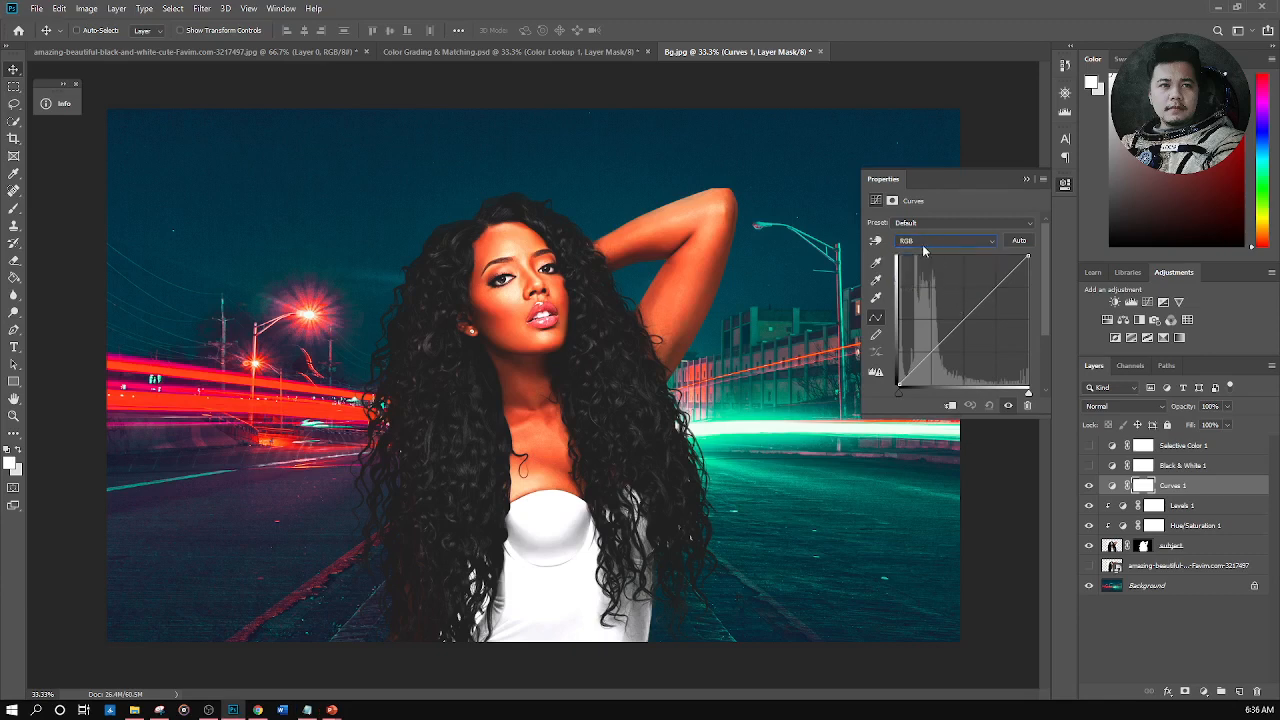
Brighten the midtones on the RGB curve and clip the Curves layer to the woman
{"action": "left_click_drag", "start_coordinate": [957, 328], "coordinate": [961, 298]}
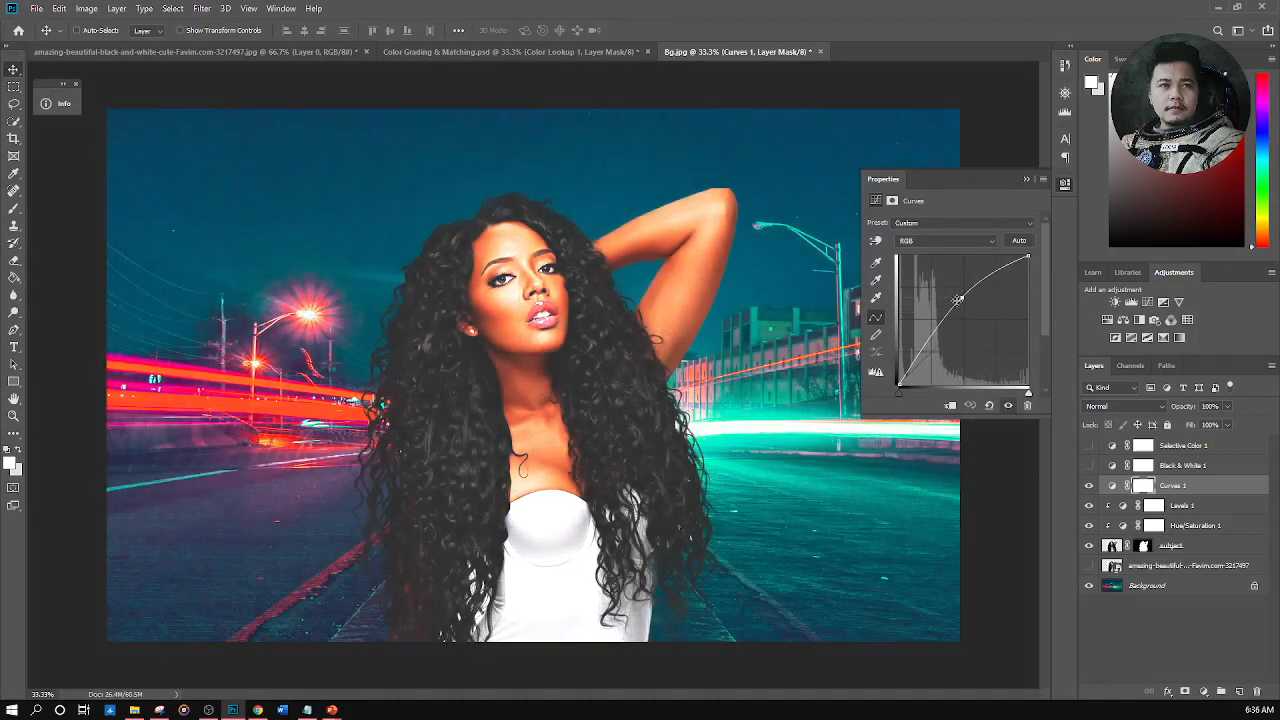
{"action": "left_click", "coordinate": [951, 406]}
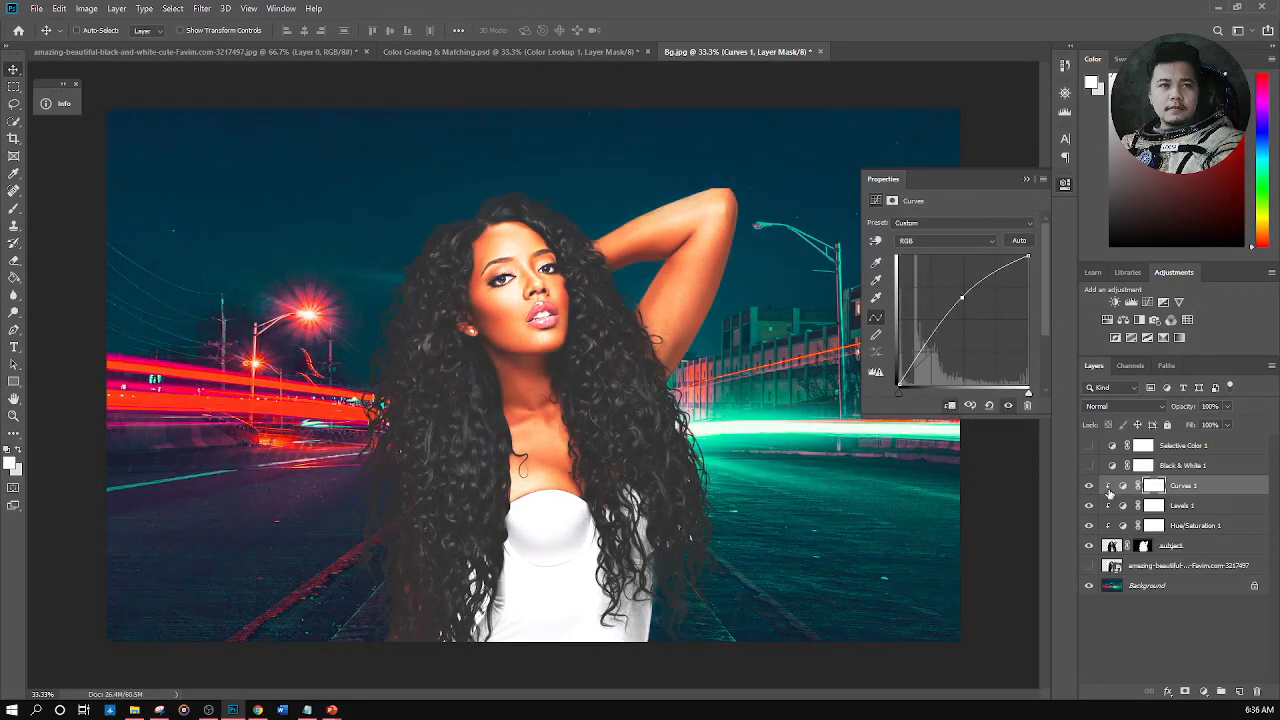
Try raising a second point in the upper part of the RGB curve, and reset the Curves adjustment to its defaults
{"action": "left_click", "coordinate": [967, 320]}
{"action": "left_click_drag", "start_coordinate": [967, 320], "coordinate": [982, 280]}
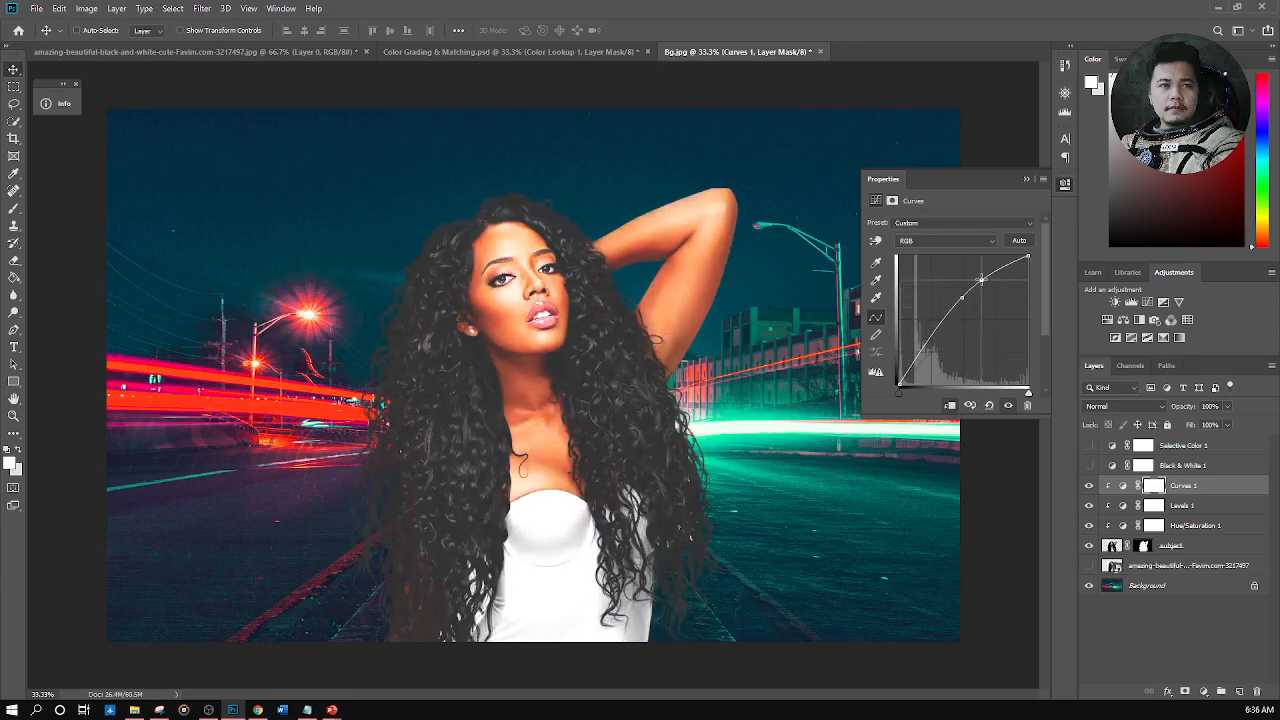
{"action": "left_click", "coordinate": [988, 405]}
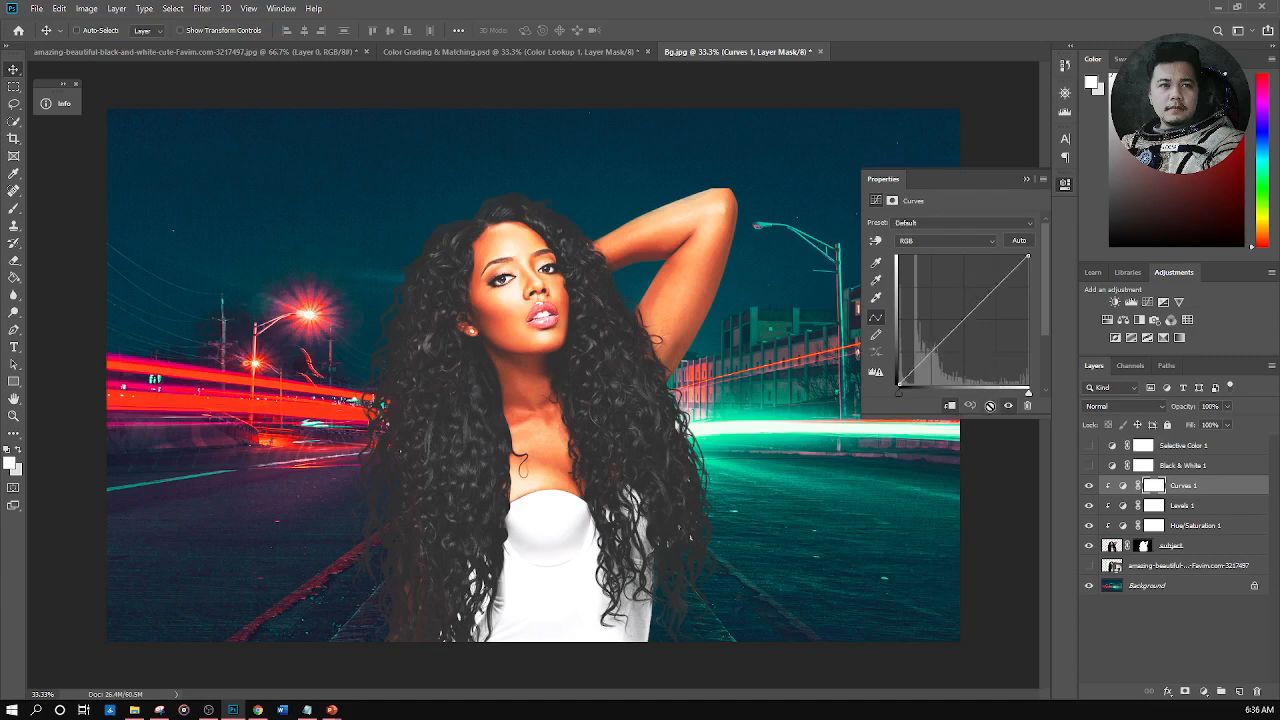
Try lowering the Red channel curve's midpoint to tint the woman cyan, and bring it back near the diagonal
{"action": "left_click", "coordinate": [965, 242]}
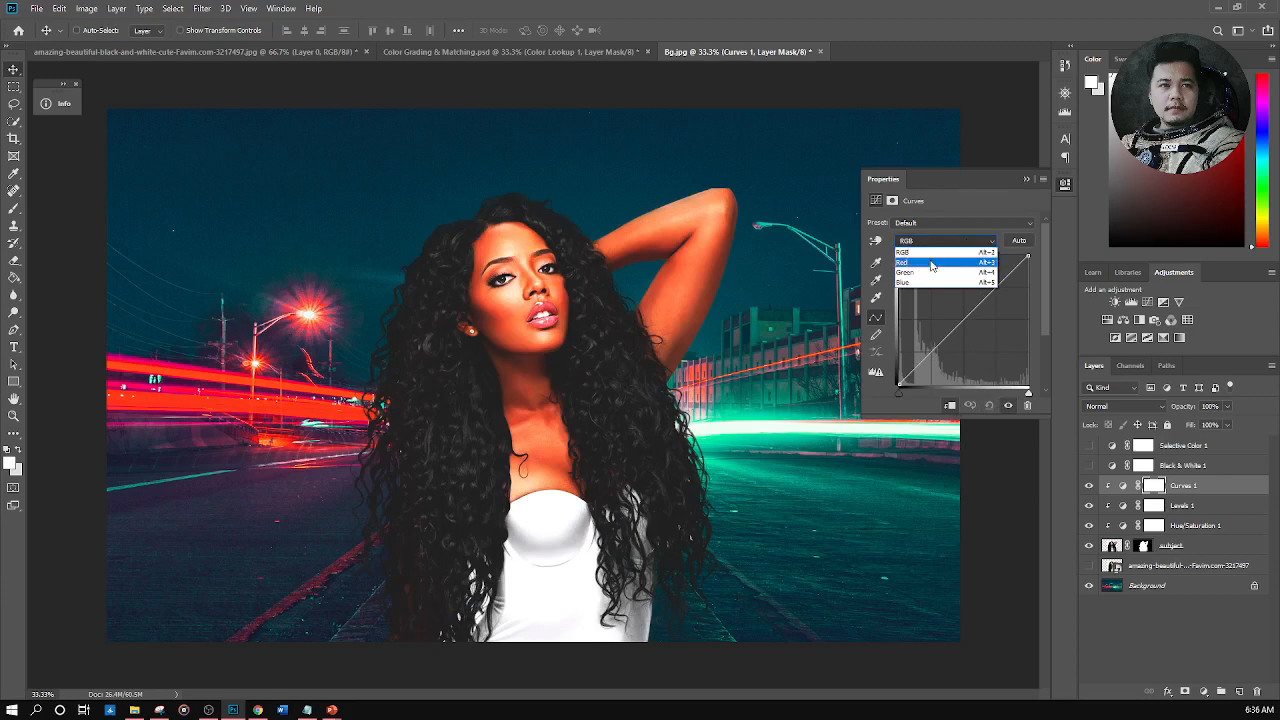
{"action": "left_click", "coordinate": [924, 263]}
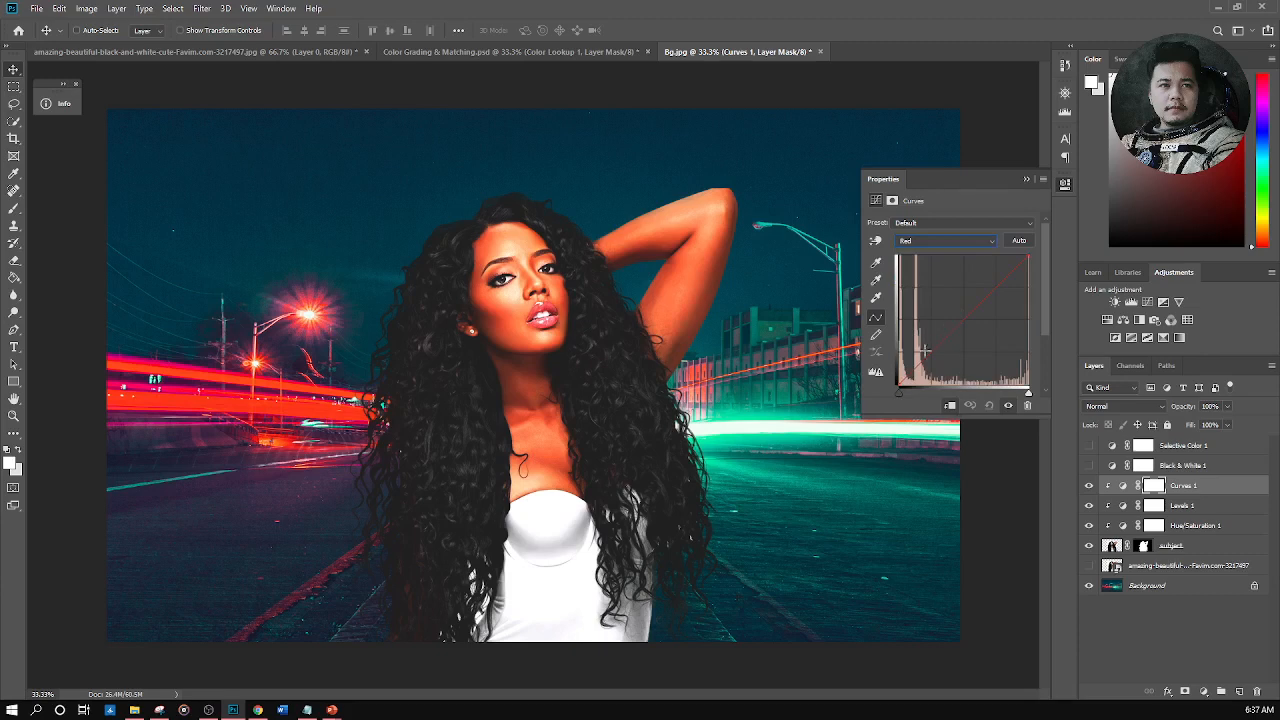
{"action": "left_click_drag", "start_coordinate": [964, 320], "coordinate": [960, 364]}
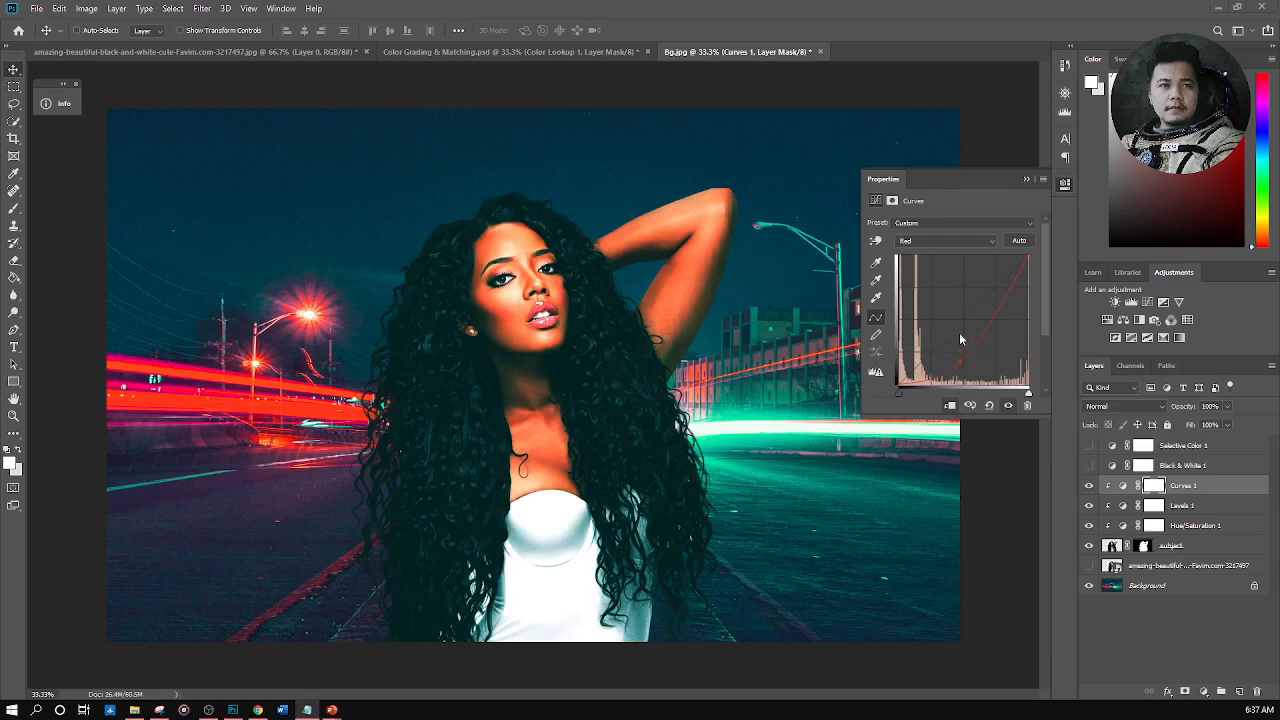
{"action": "left_click_drag", "start_coordinate": [960, 362], "coordinate": [970, 320]}
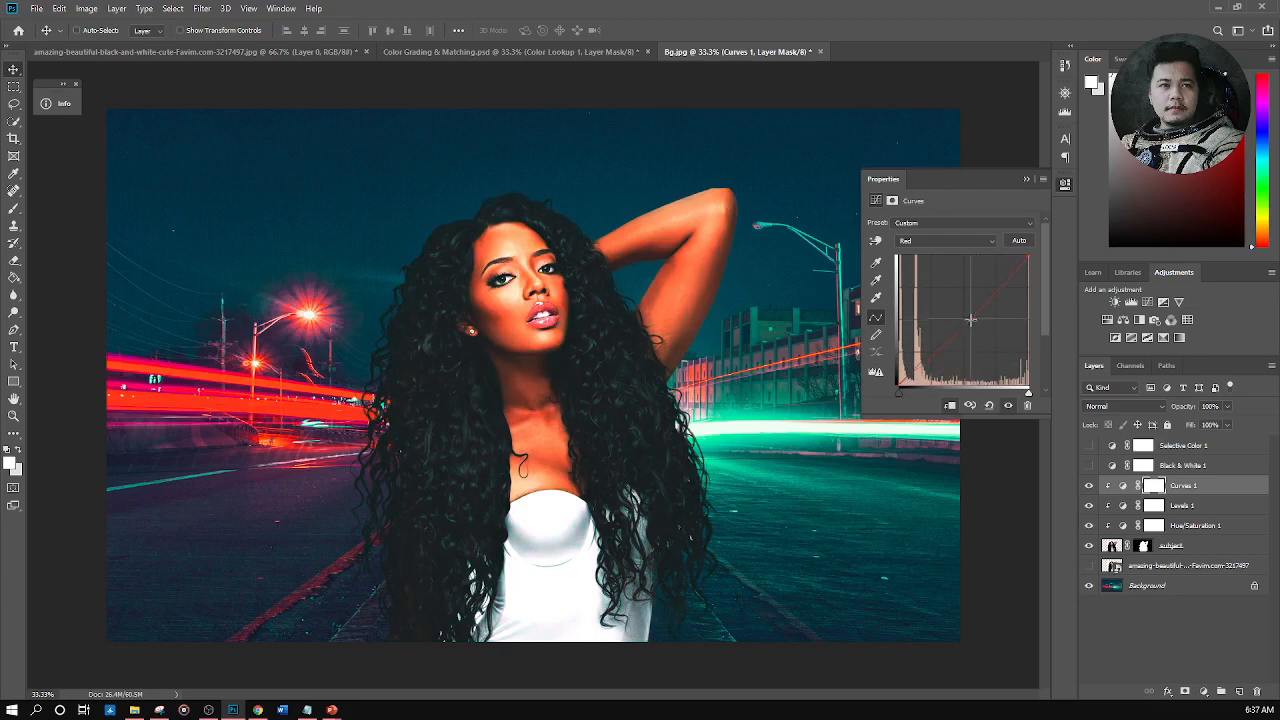
Try lowering the Green channel curve's midpoint to tint the woman magenta, and raise it back near the diagonal
{"action": "left_click", "coordinate": [940, 241]}
{"action": "left_click", "coordinate": [927, 272]}
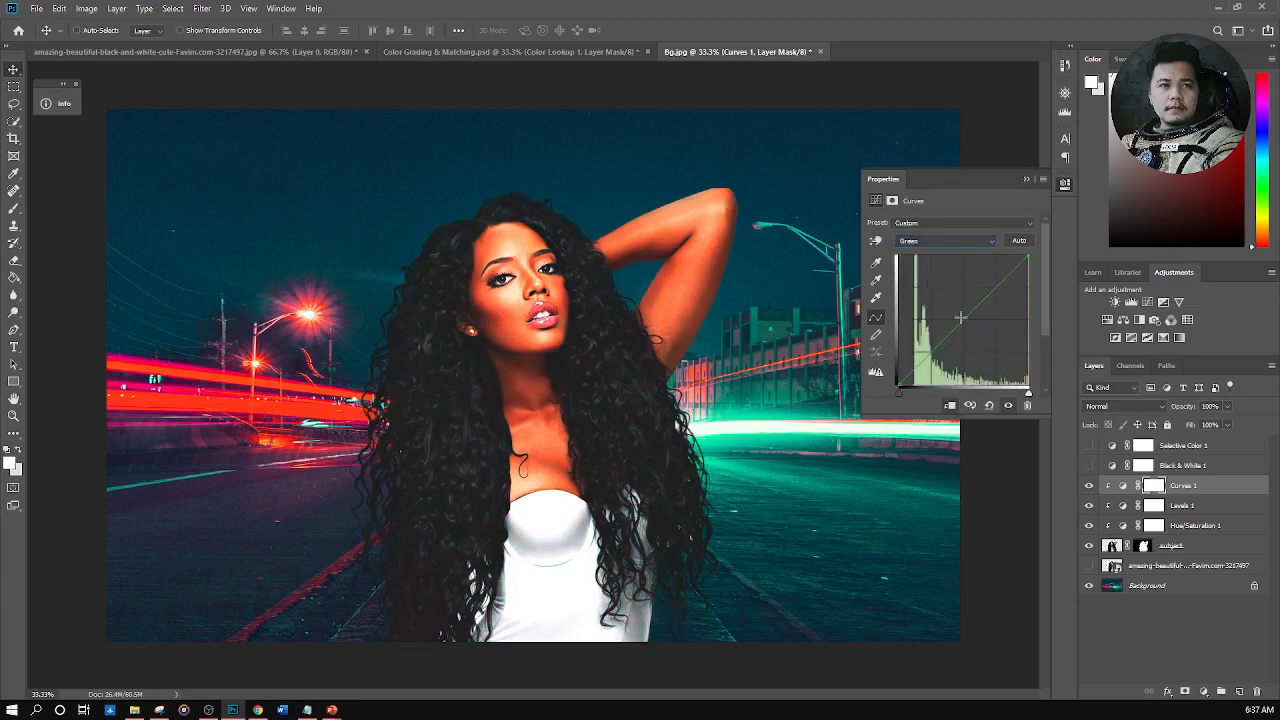
{"action": "left_click_drag", "start_coordinate": [961, 319], "coordinate": [974, 358]}
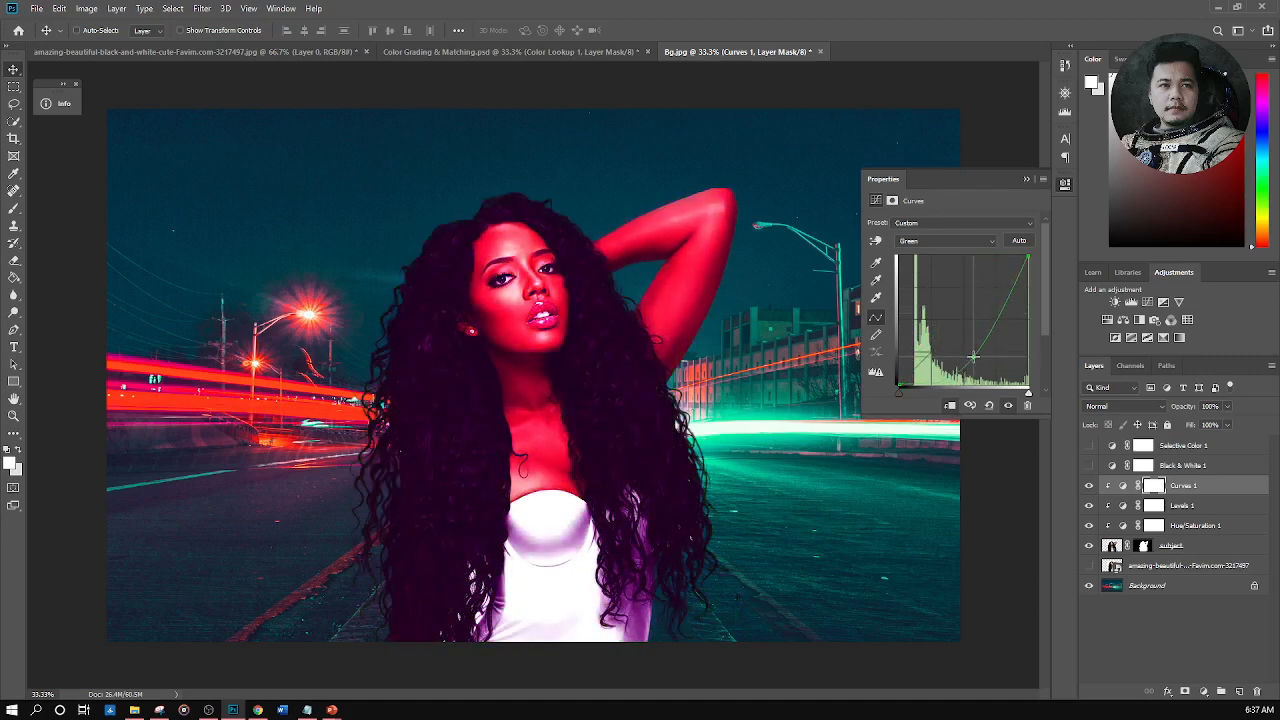
{"action": "left_click_drag", "start_coordinate": [973, 357], "coordinate": [971, 311]}
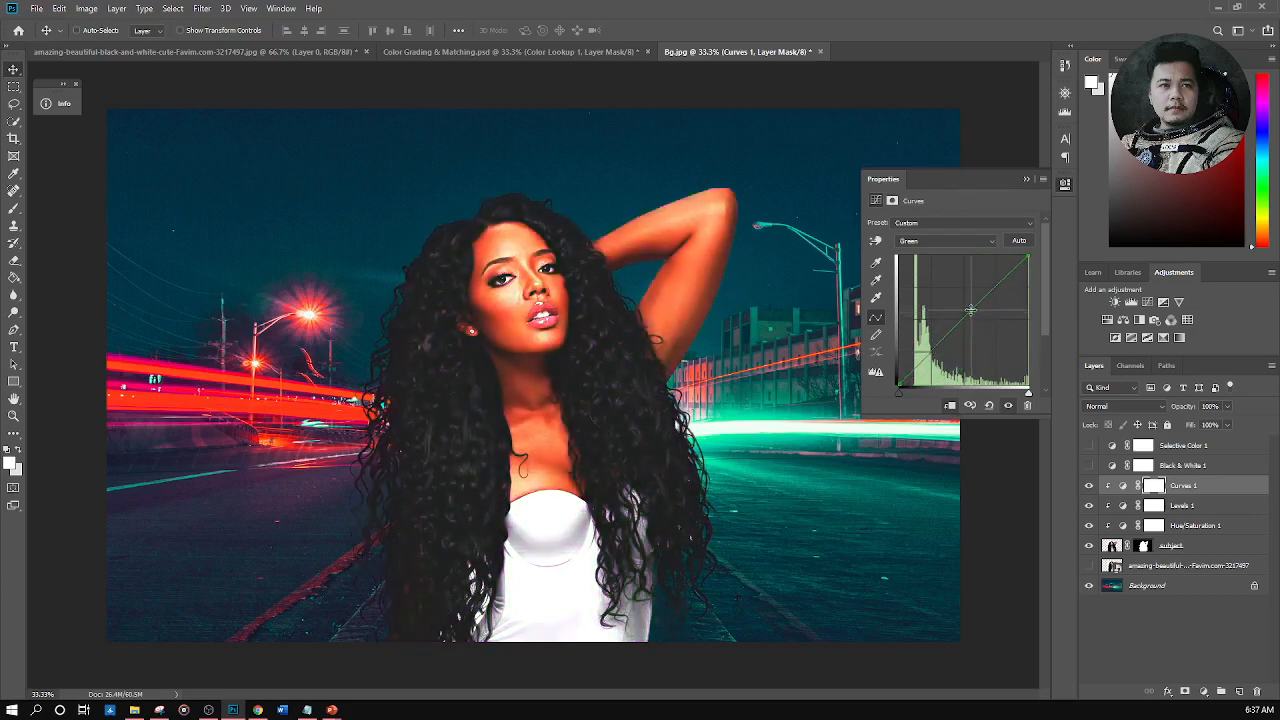
Try pulling the Blue channel curve's midpoint slightly down on the woman
{"action": "left_click", "coordinate": [936, 242]}
{"action": "left_click", "coordinate": [940, 278]}
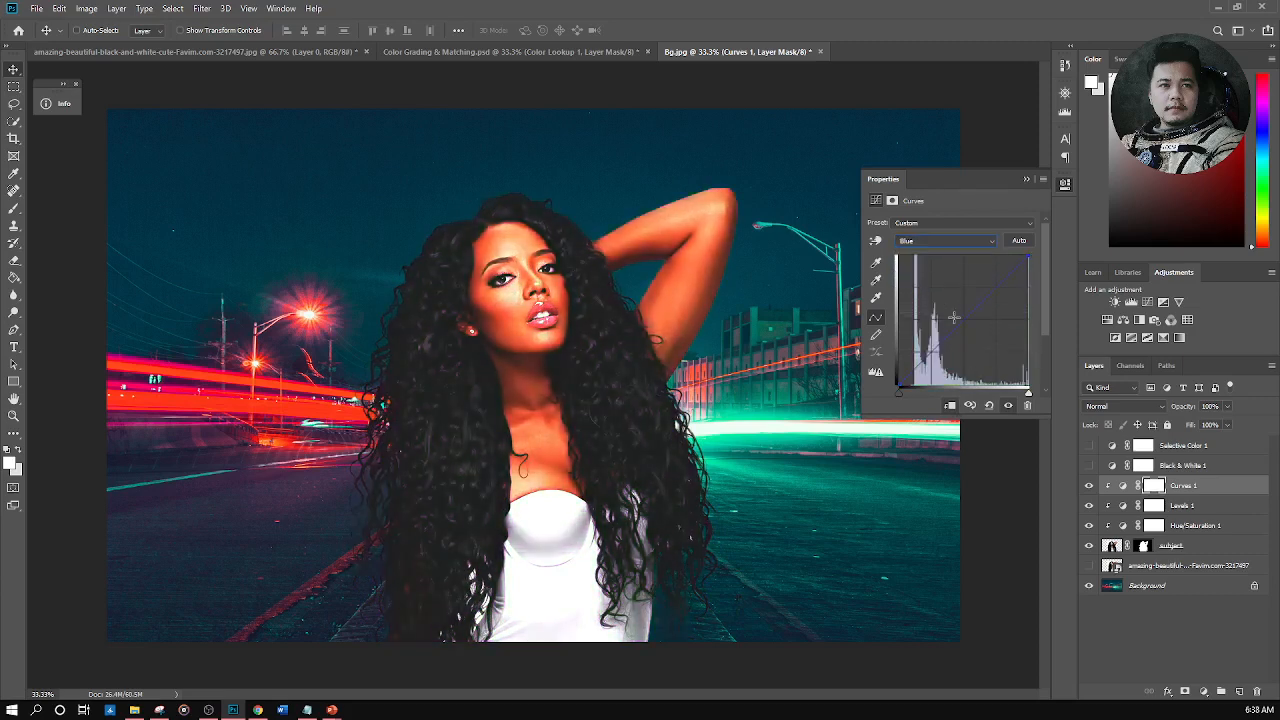
{"action": "mouse_move", "coordinate": [957, 322]}
{"action": "left_mouse_down"}
{"action": "mouse_move", "coordinate": [955, 281]}
{"action": "mouse_move", "coordinate": [950, 375]}
{"action": "mouse_move", "coordinate": [951, 330]}
{"action": "left_mouse_up"}
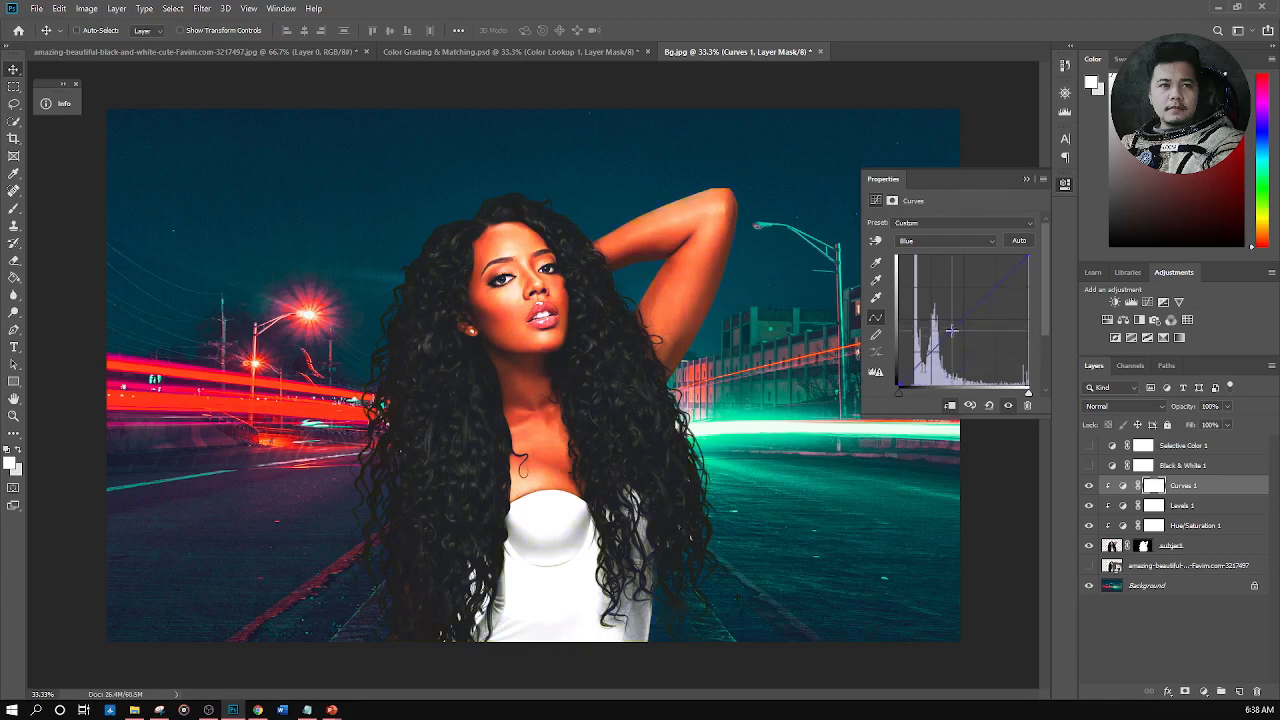
Try strongly lowering the individual channel curves, including Red and Blue, and reset the Curves adjustment to its defaults
{"action": "left_click", "coordinate": [941, 241]}
{"action": "left_click", "coordinate": [926, 264]}
{"action": "left_click_drag", "start_coordinate": [956, 326], "coordinate": [957, 369]}
{"action": "left_click", "coordinate": [945, 241]}
{"action": "left_click", "coordinate": [926, 277]}
{"action": "left_click", "coordinate": [968, 314]}
{"action": "left_click", "coordinate": [955, 244]}
{"action": "left_click", "coordinate": [945, 283]}
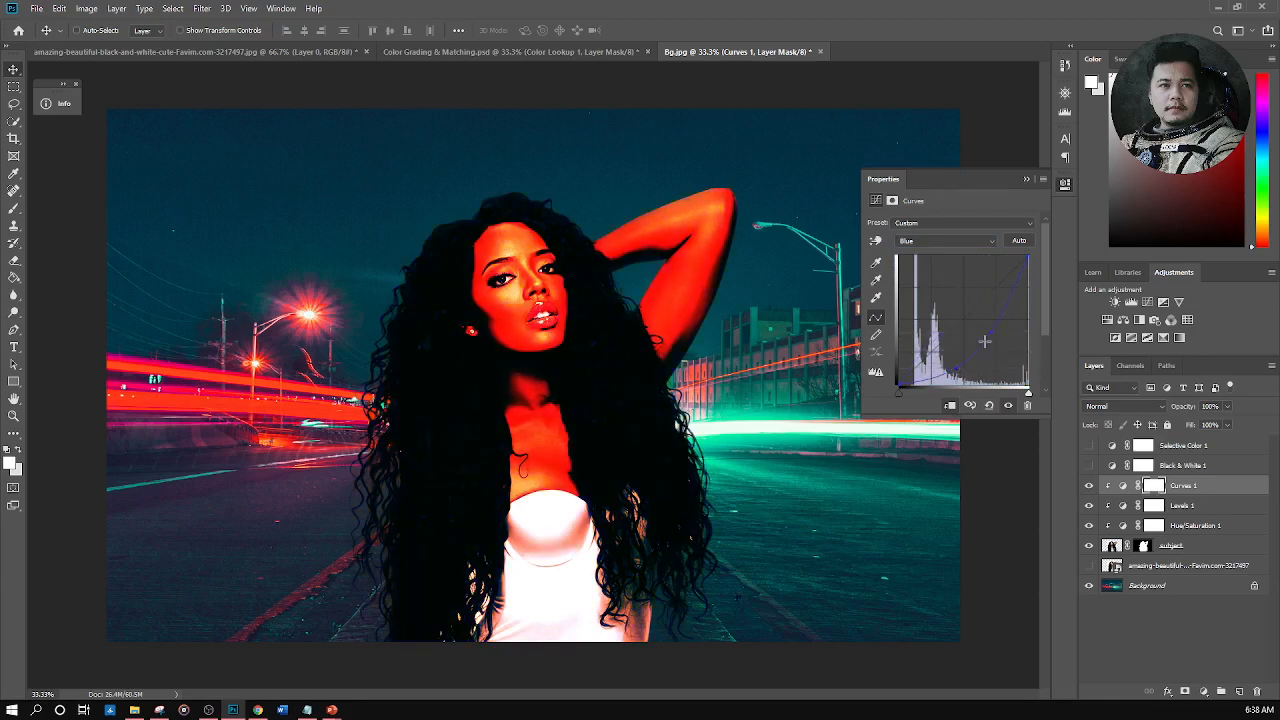
{"action": "left_click", "coordinate": [988, 404]}
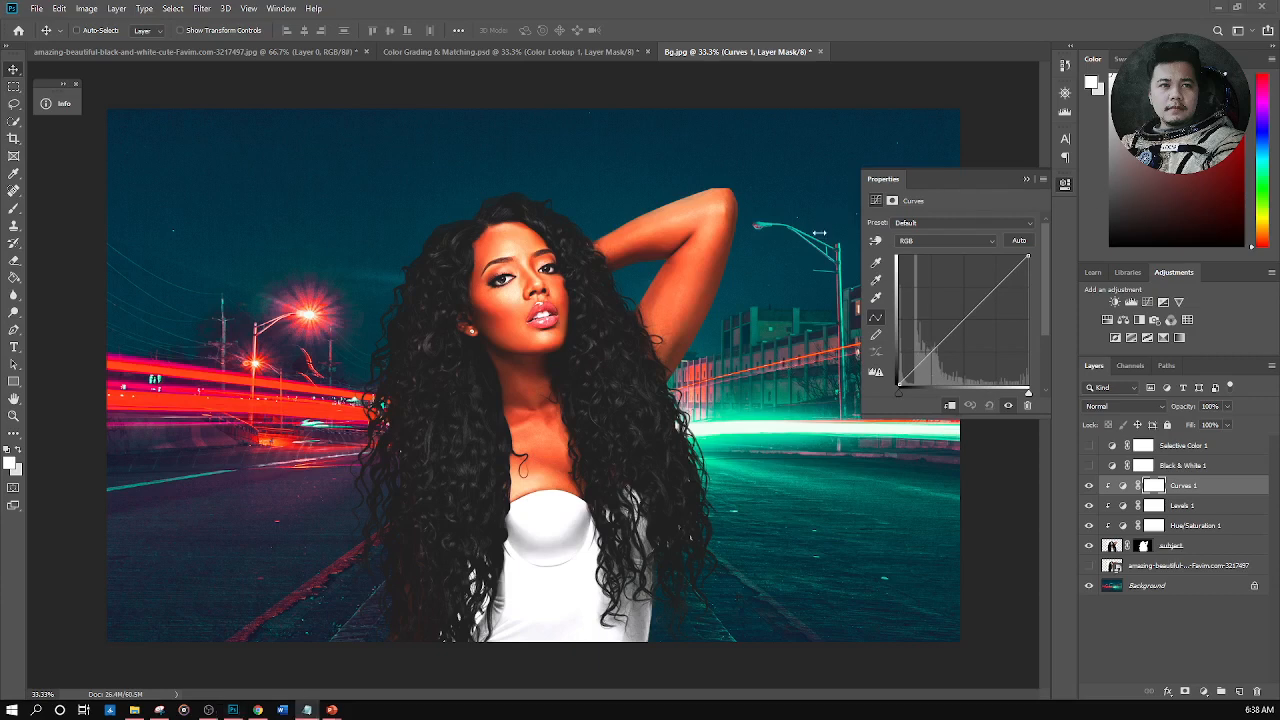
Switch to the slideshow to review the Step 3 instructions, and return to Photoshop to view the black point's target shadow color
{"action": "key", "text": "alt+Tab"}
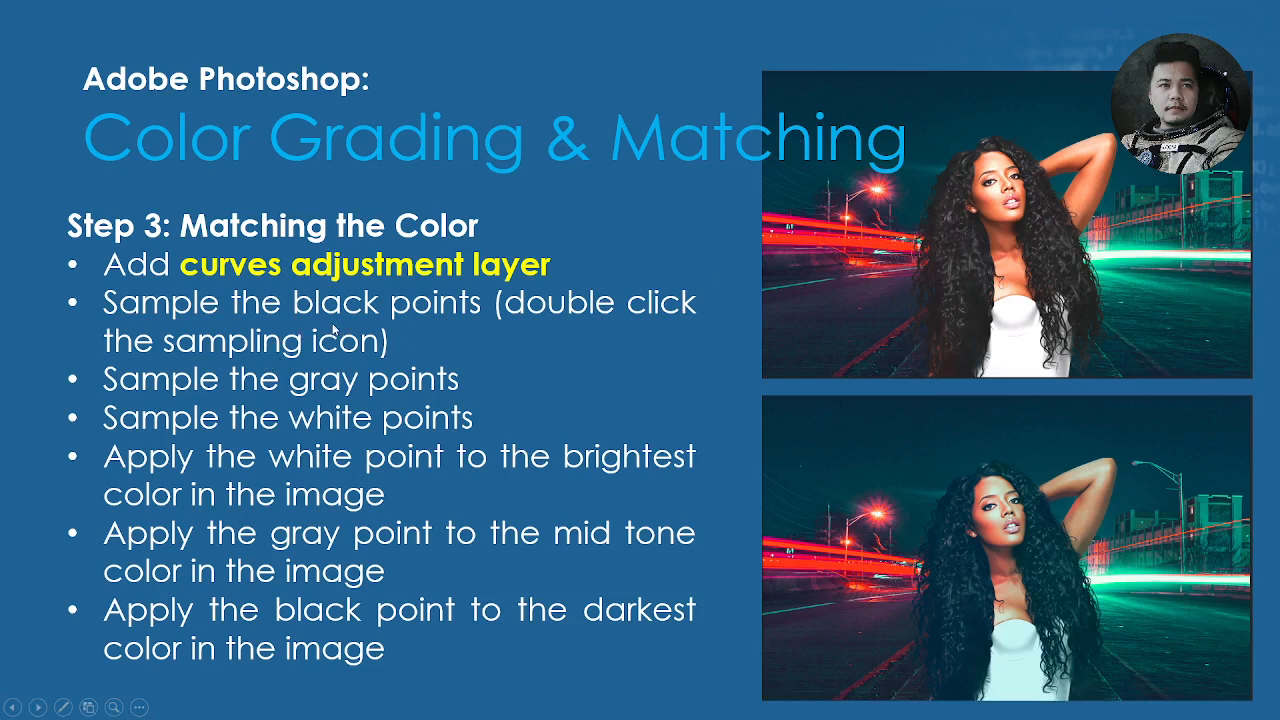
{"action": "key", "text": "alt+Tab"}
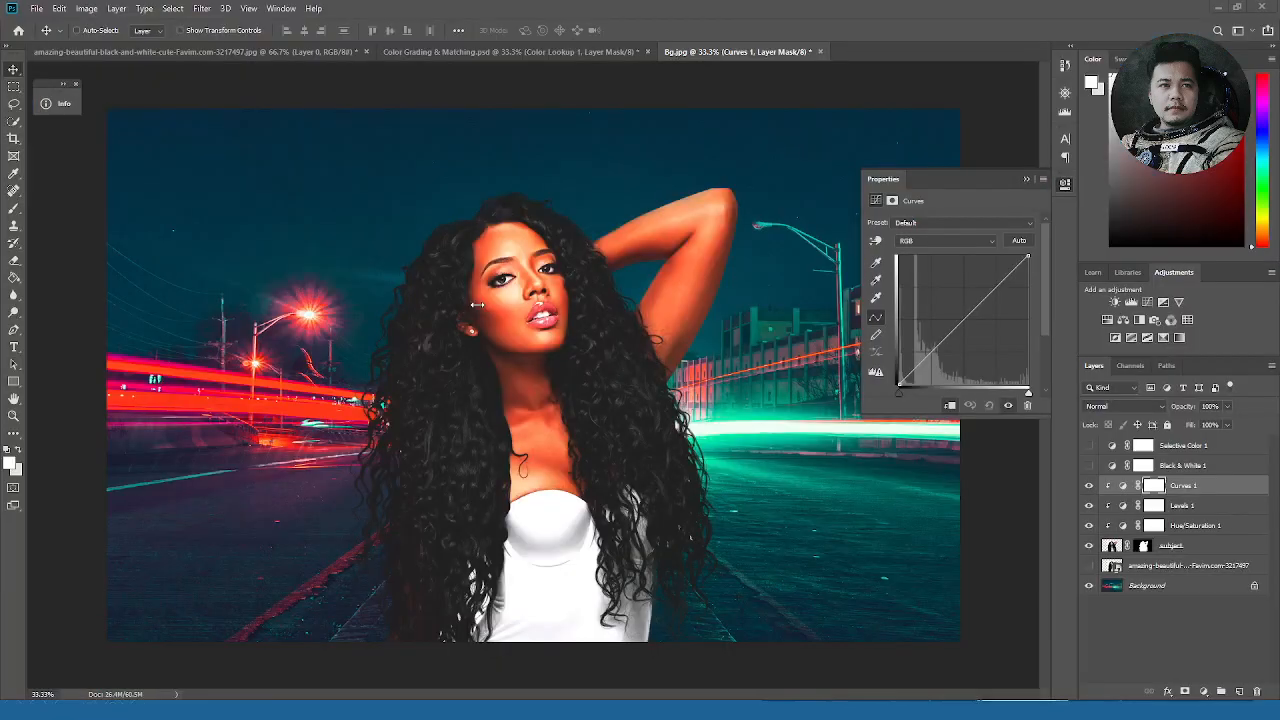
{"action": "left_click", "coordinate": [876, 262]}
{"action": "double_click", "coordinate": [876, 262]}
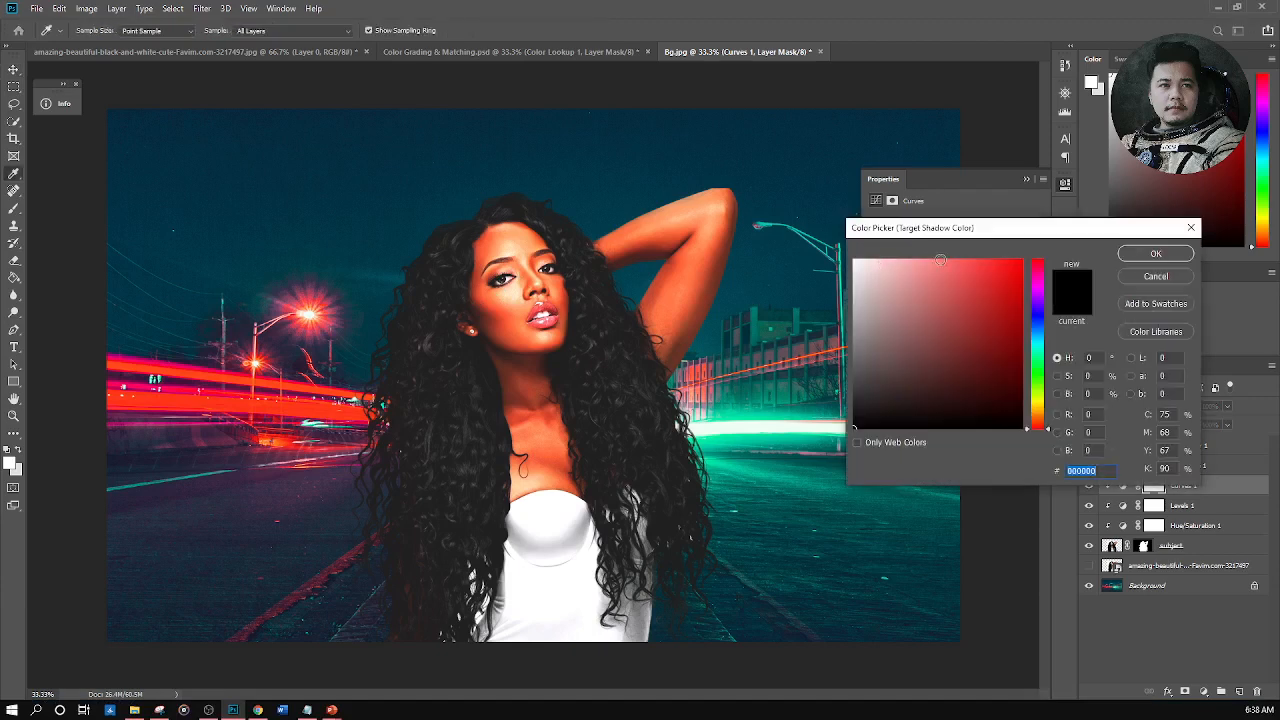
{"action": "left_click", "coordinate": [1190, 231]}
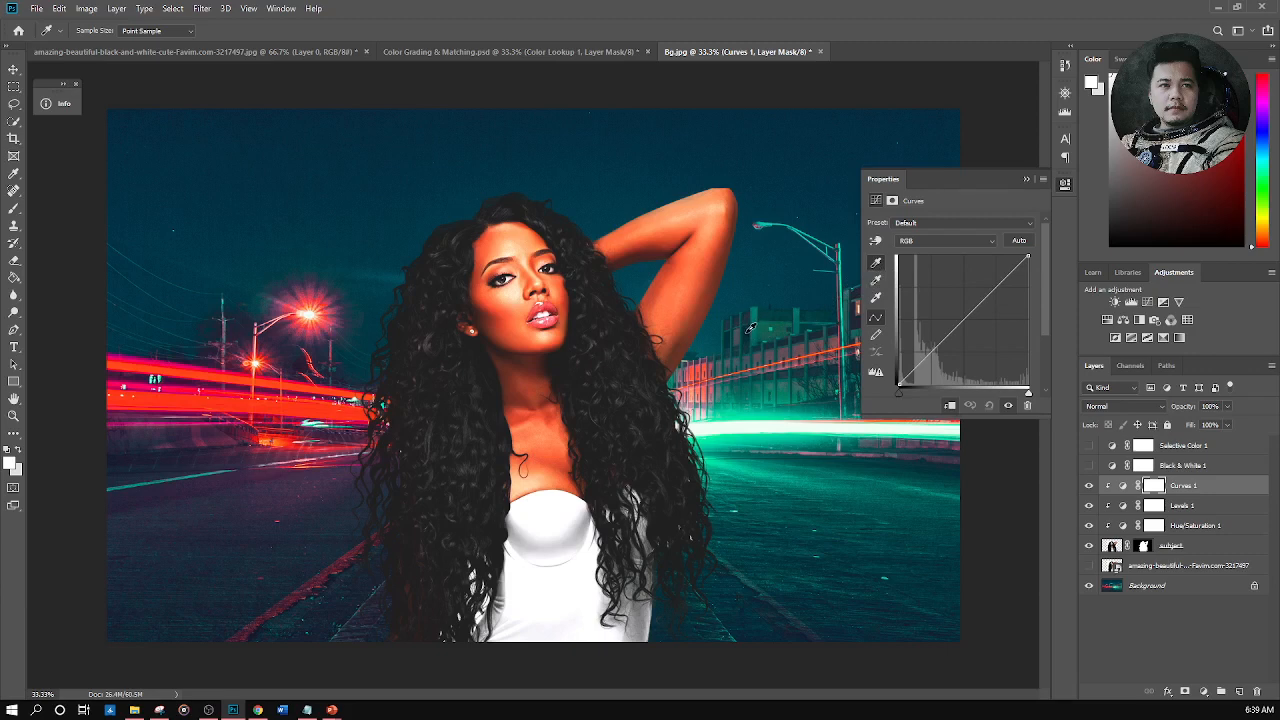
{"action": "double_click", "coordinate": [877, 265]}
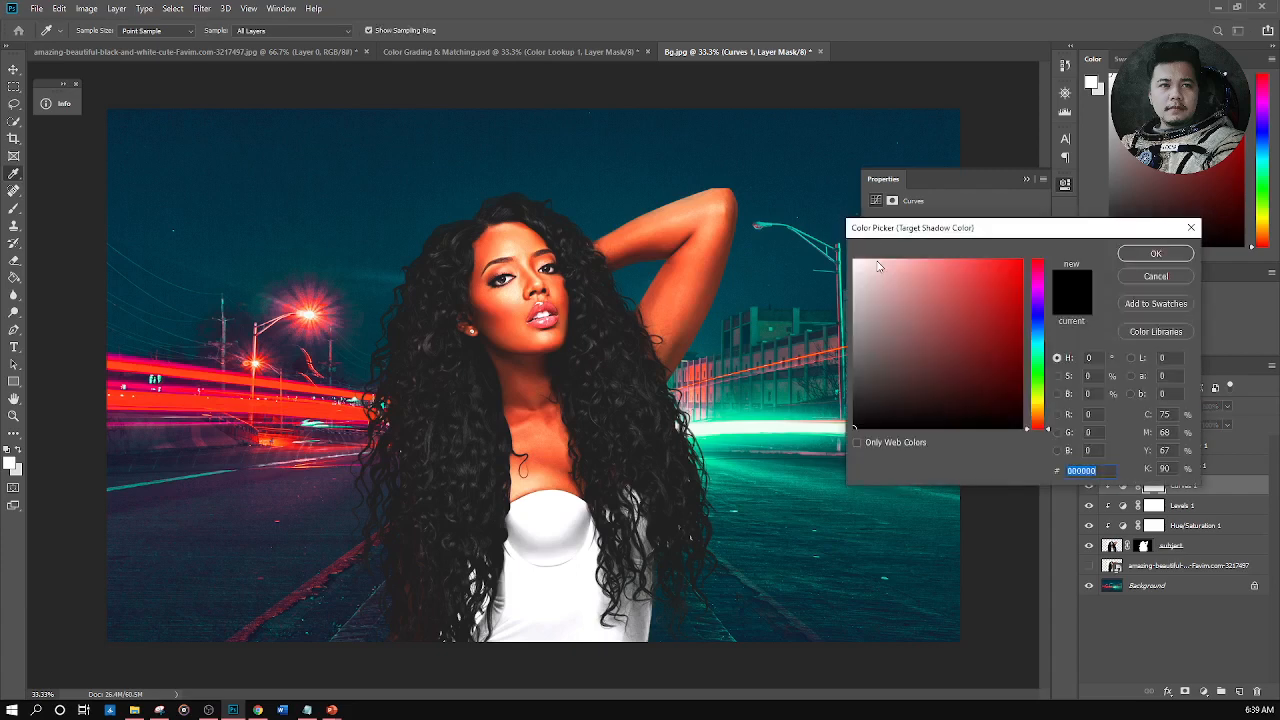
{"action": "left_click_drag", "start_coordinate": [938, 229], "coordinate": [997, 108]}
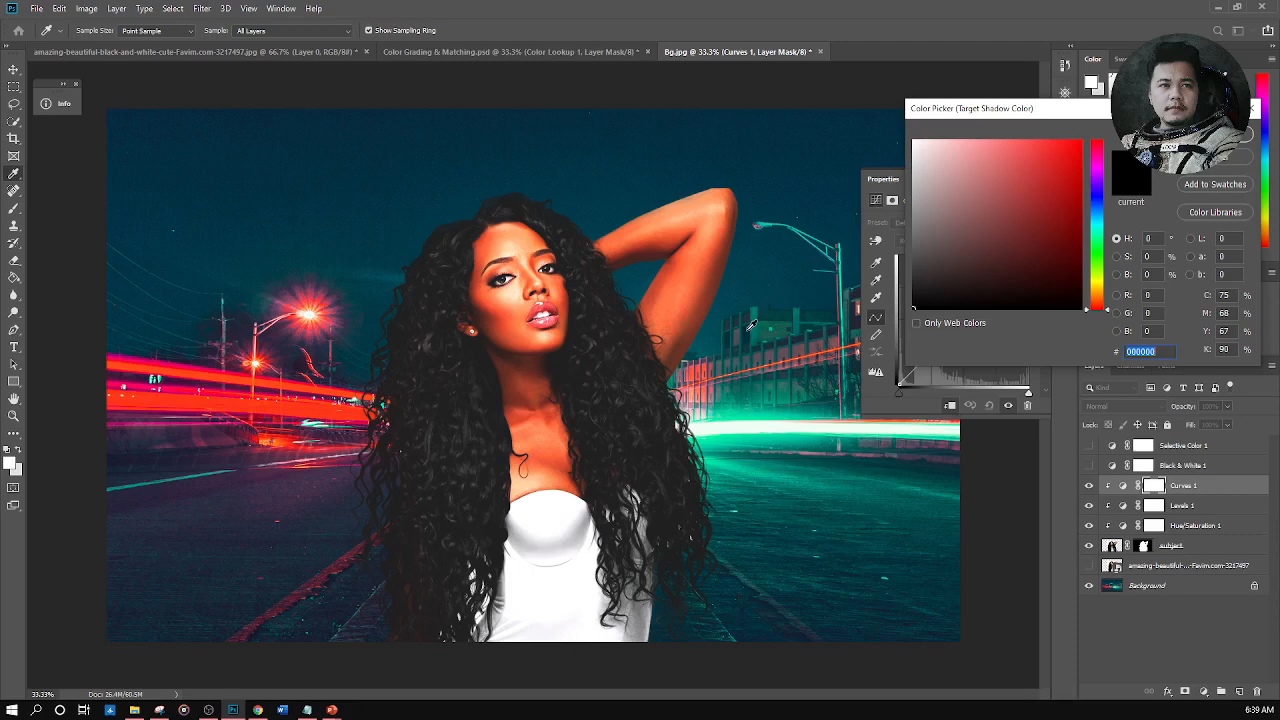
{"action": "type", "text": "ffffff"}
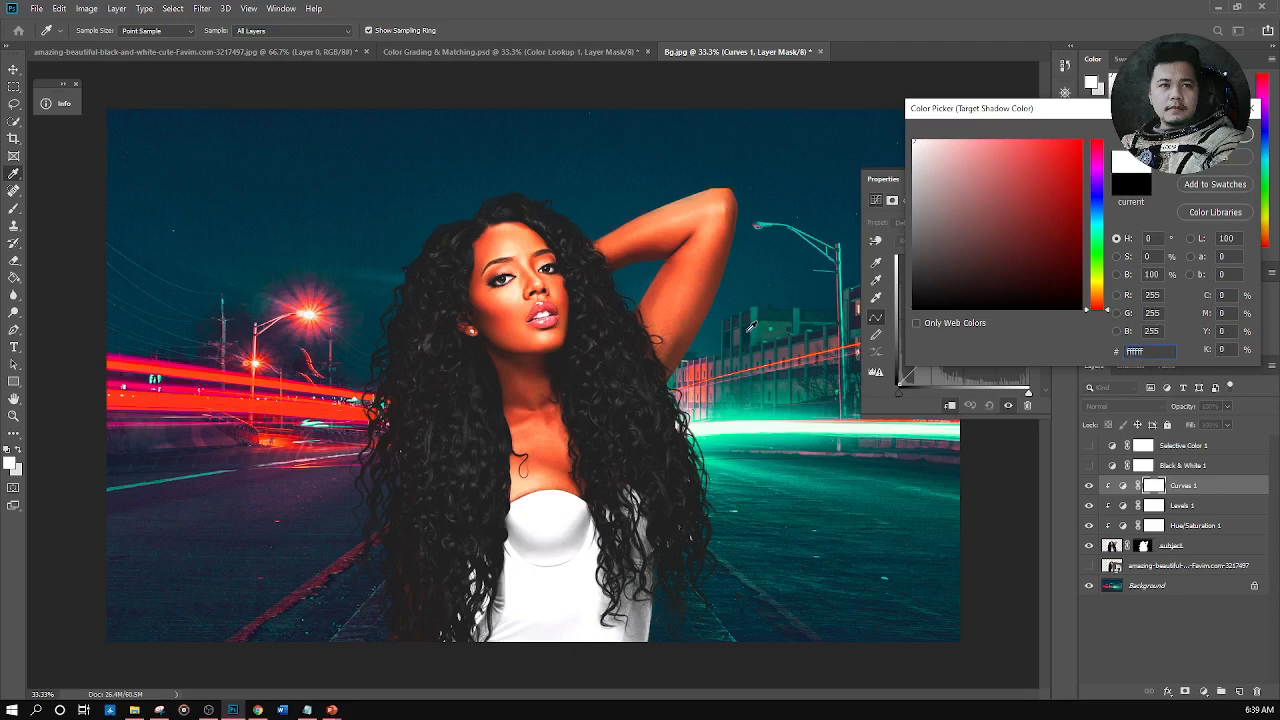
{"action": "left_click", "coordinate": [1215, 134]}
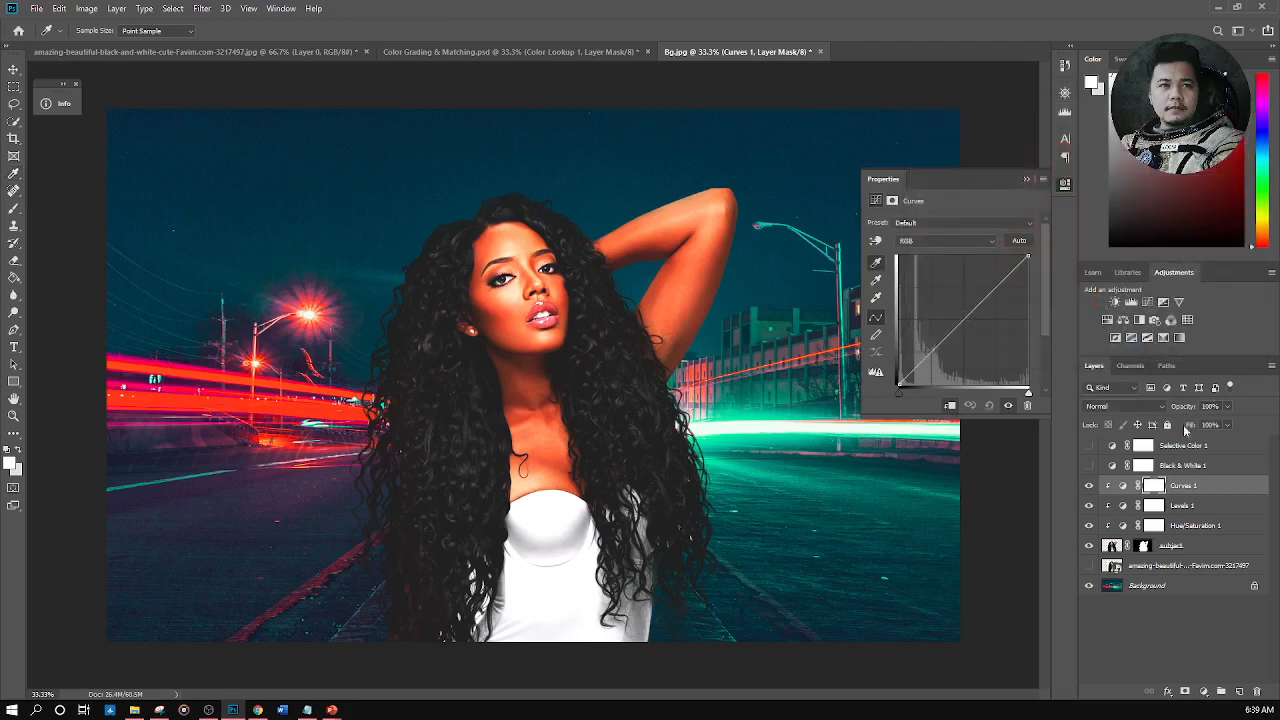
Target the Curves adjustment instead of its mask, and set the black point's target shadow color to 032d39 from the dark background building, without saving defaults
{"action": "left_click", "coordinate": [1122, 487]}
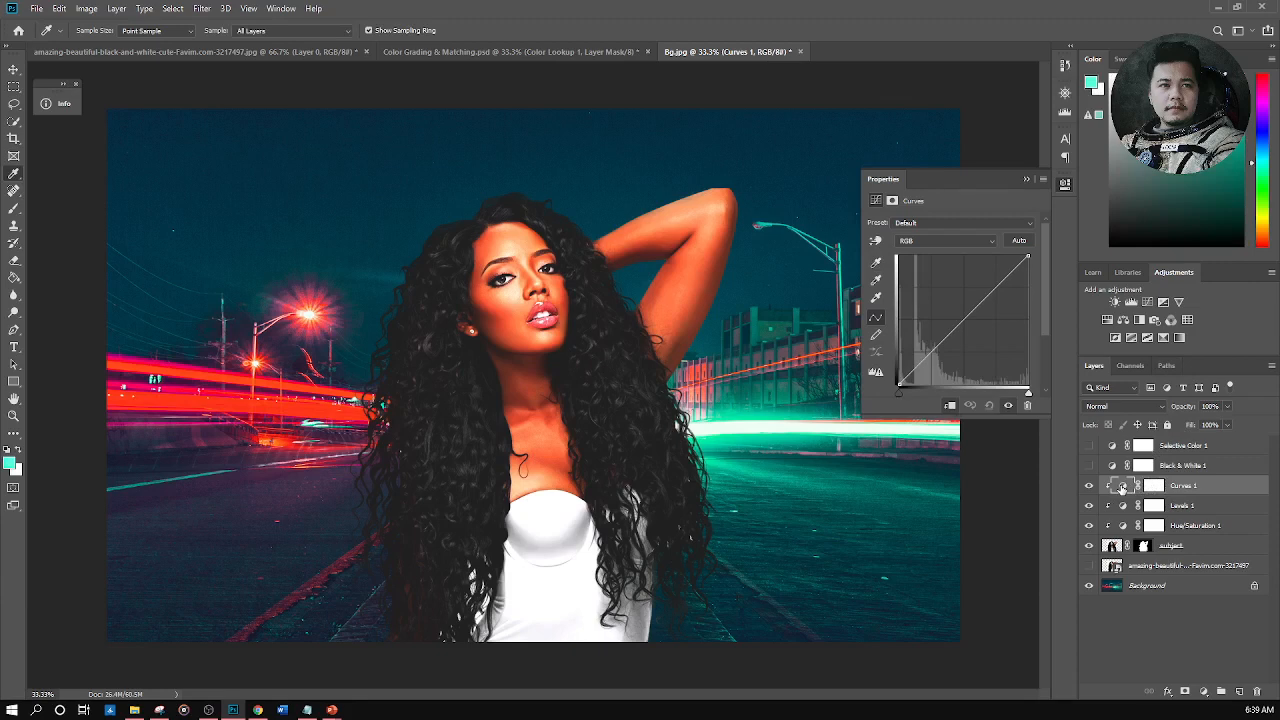
{"action": "left_click", "coordinate": [1155, 486]}
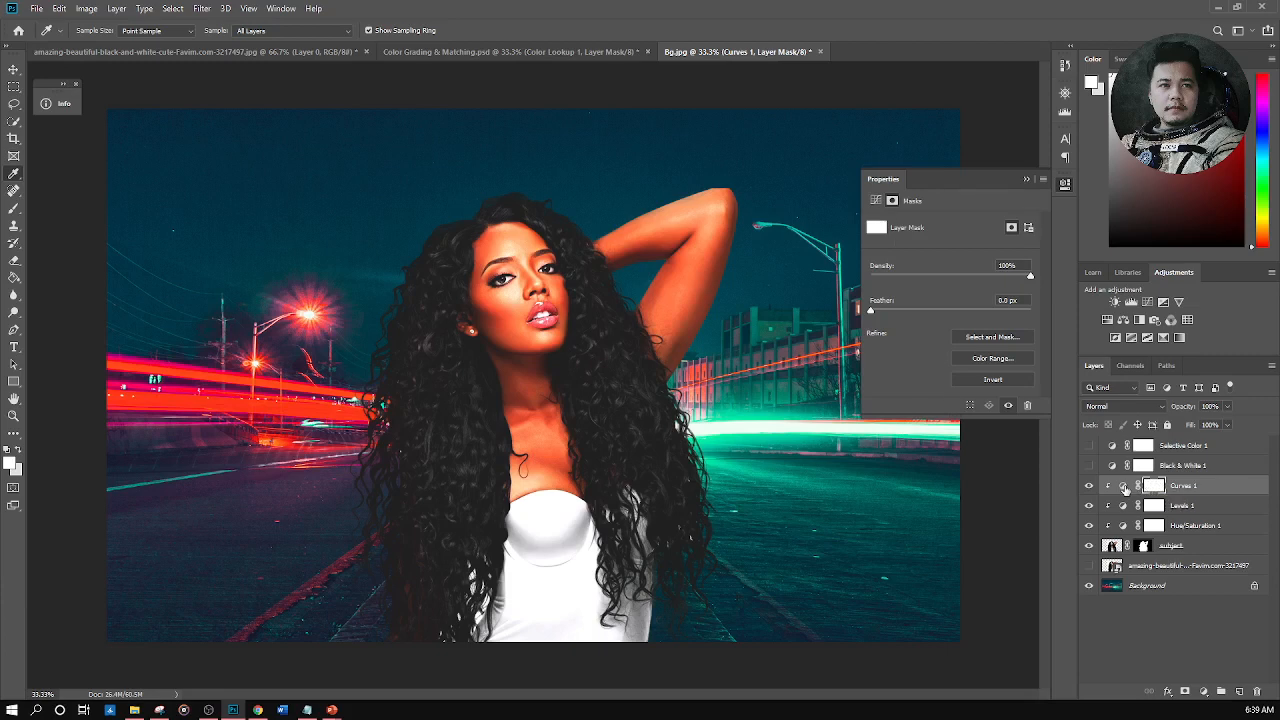
{"action": "left_click", "coordinate": [1123, 487]}
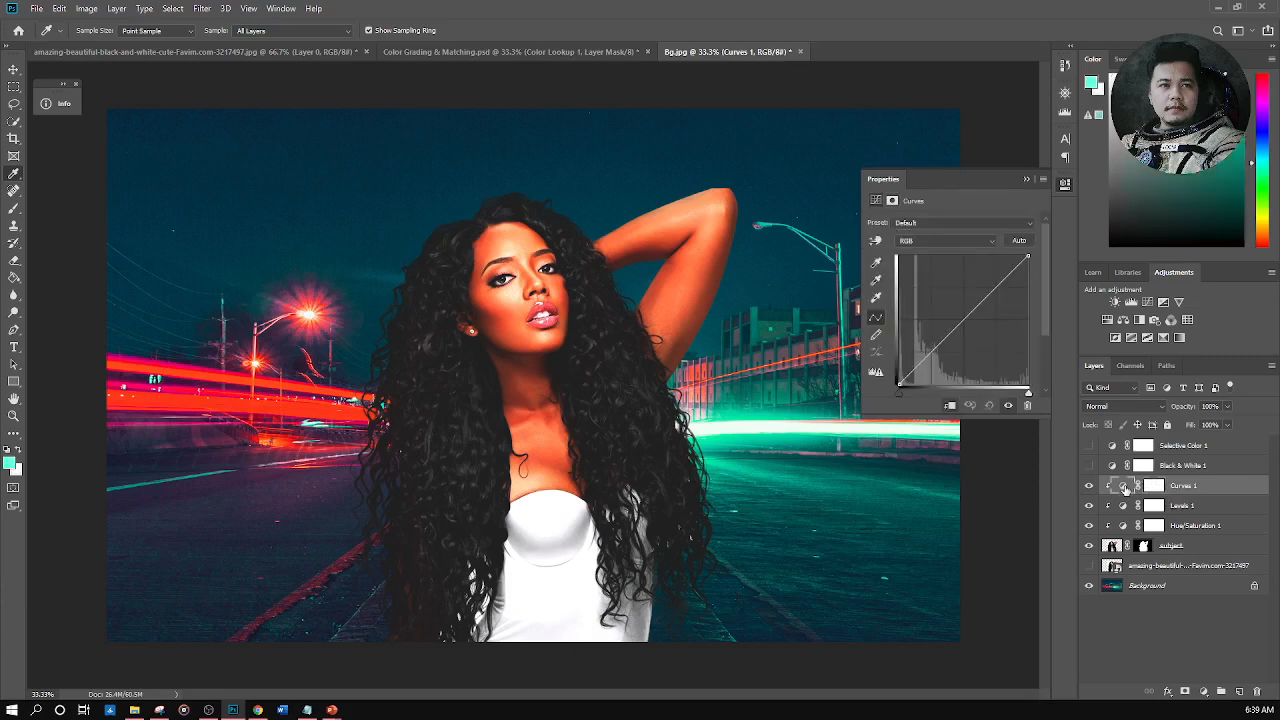
{"action": "double_click", "coordinate": [876, 264]}
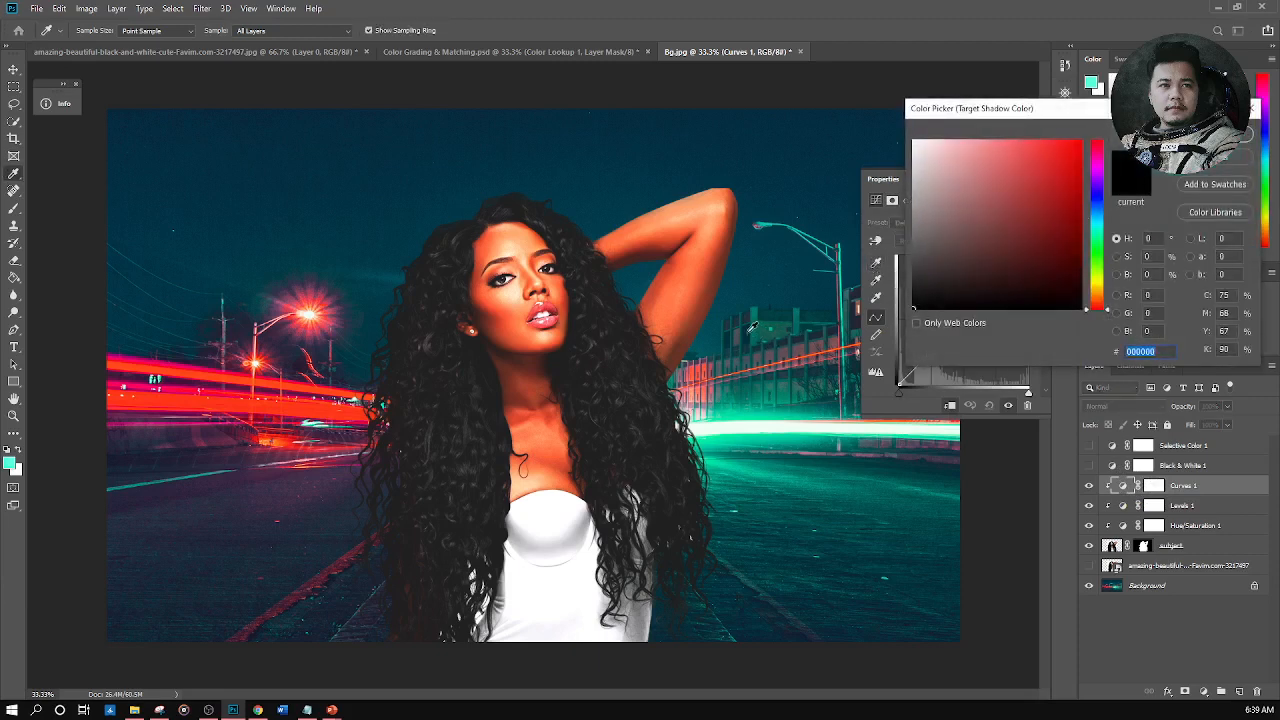
{"action": "left_click", "coordinate": [753, 327]}
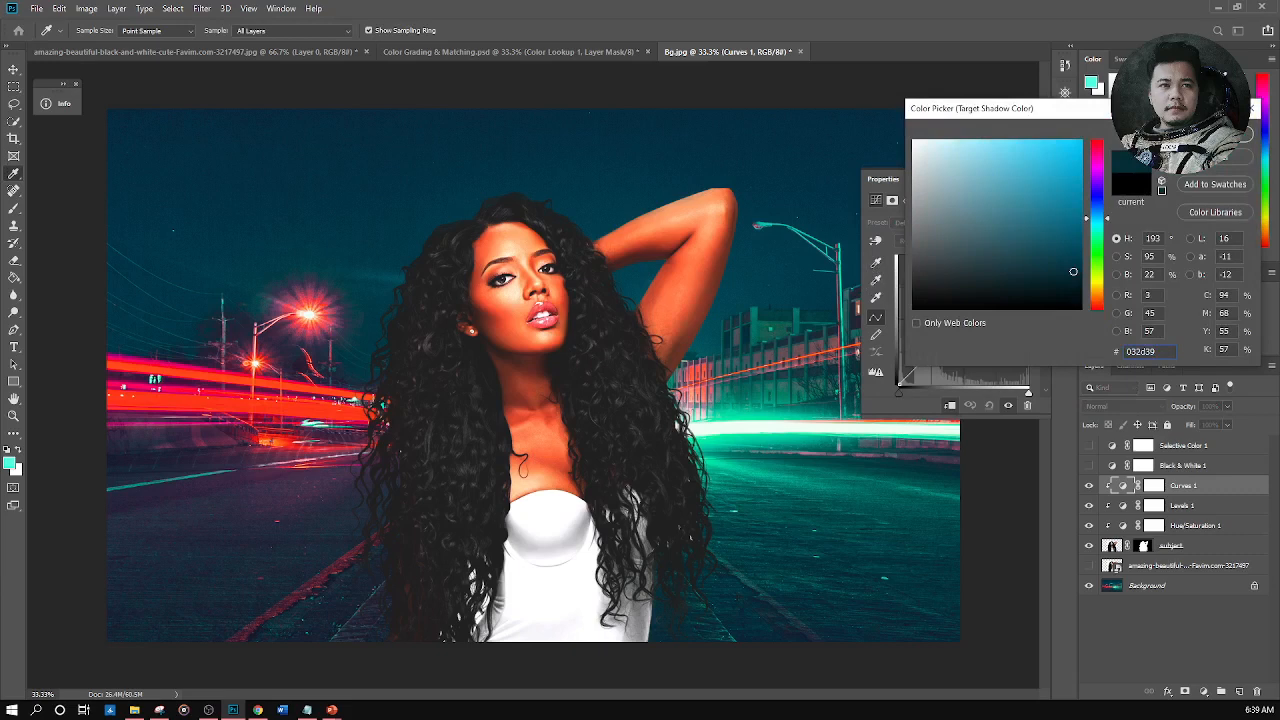
{"action": "left_click", "coordinate": [1215, 127]}
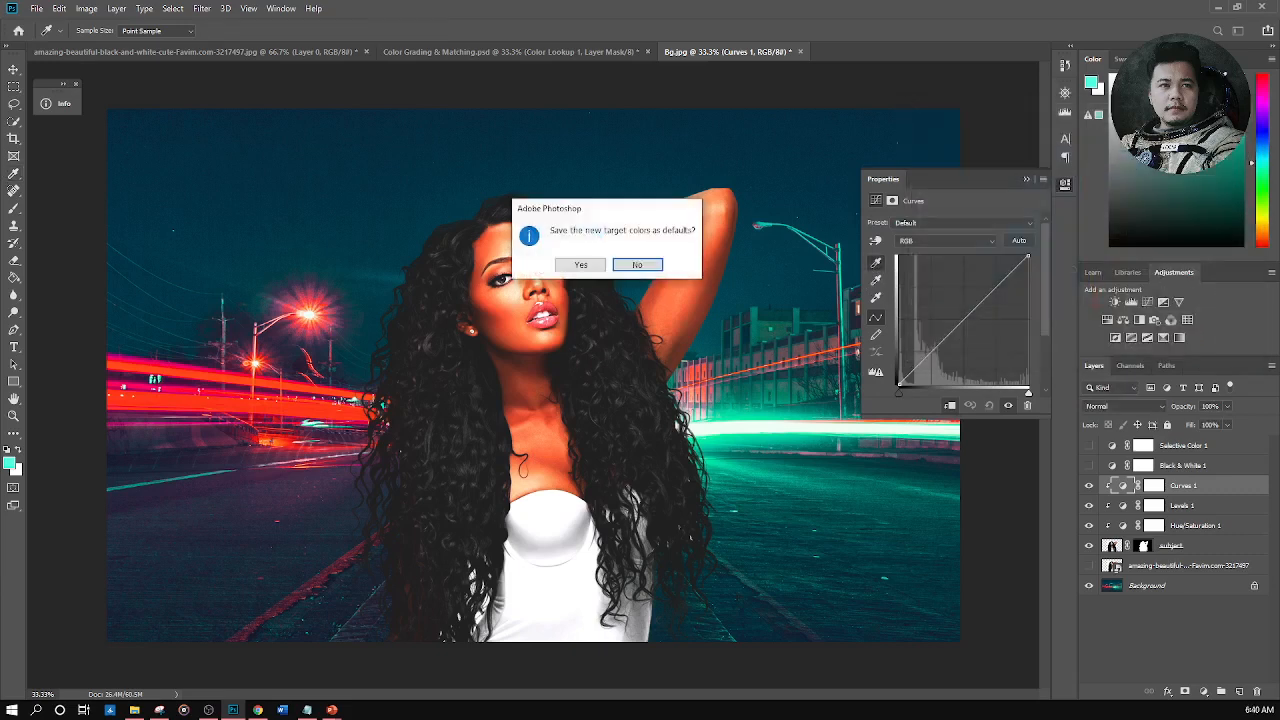
{"action": "left_click", "coordinate": [638, 265]}
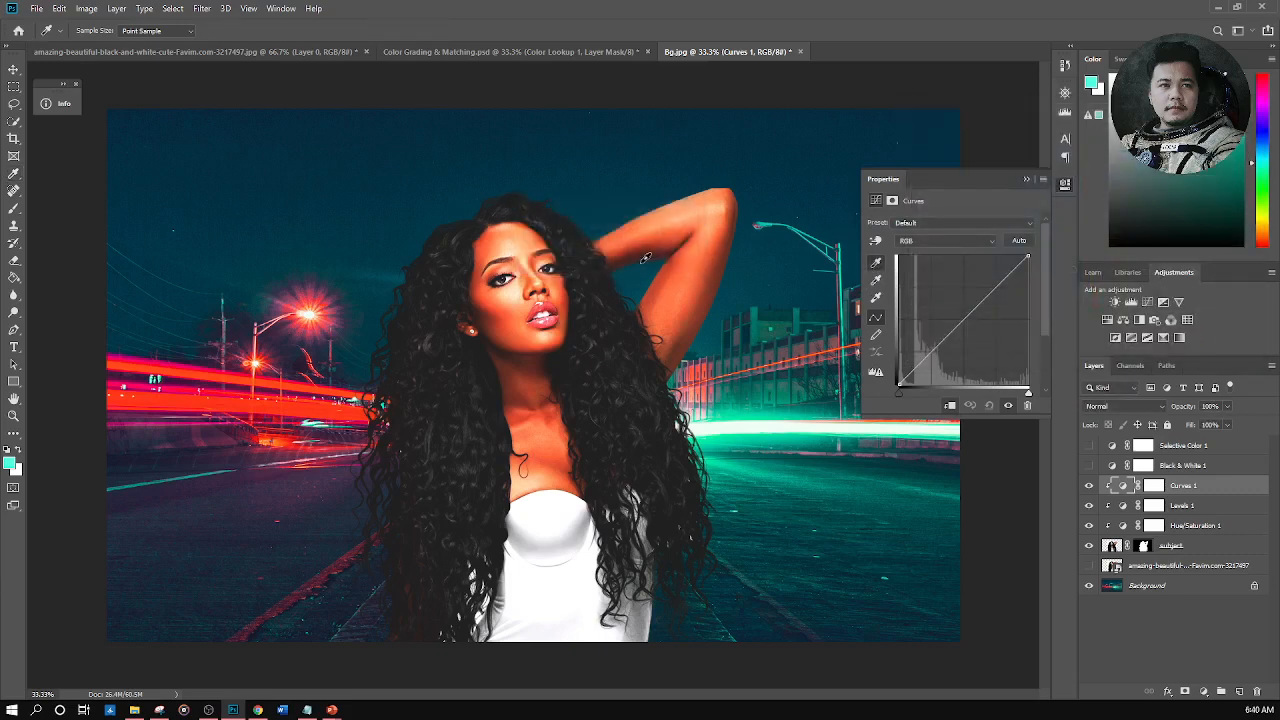
Set the white point's target highlight color to a6f2d6, sampled beside the bright light trail, without saving it as default
{"action": "double_click", "coordinate": [876, 300]}
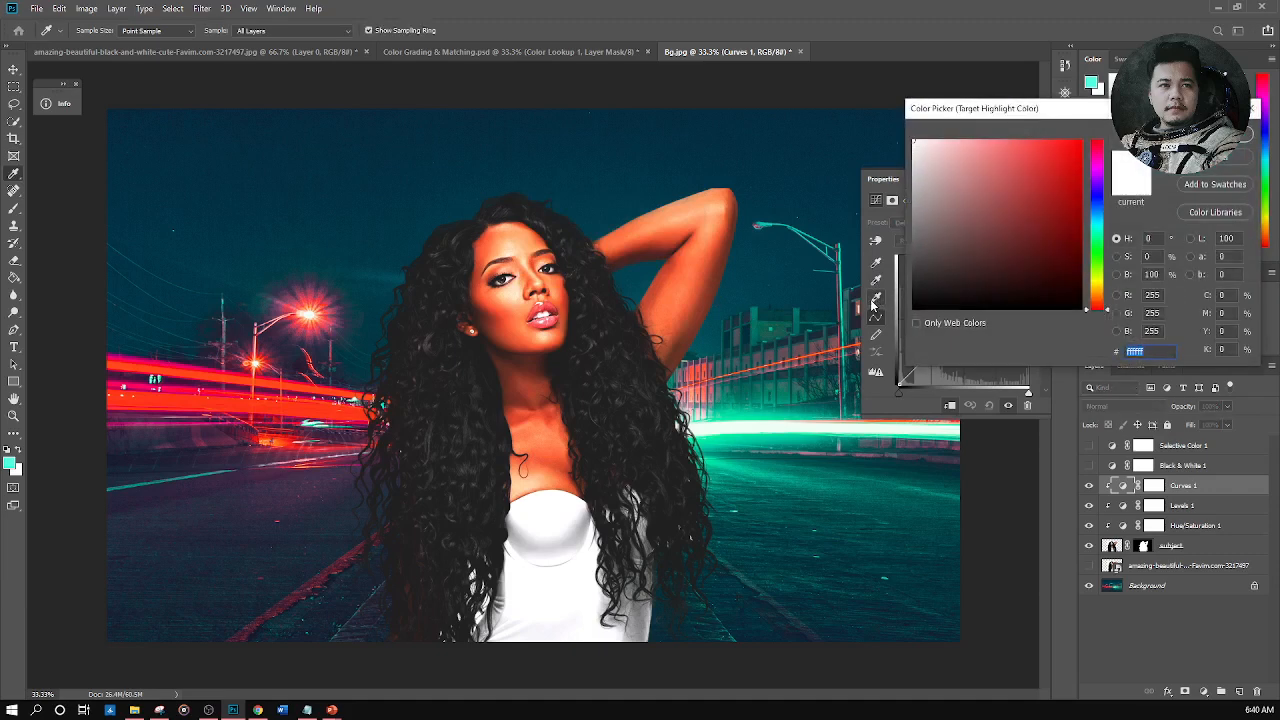
{"action": "left_click", "coordinate": [714, 422]}
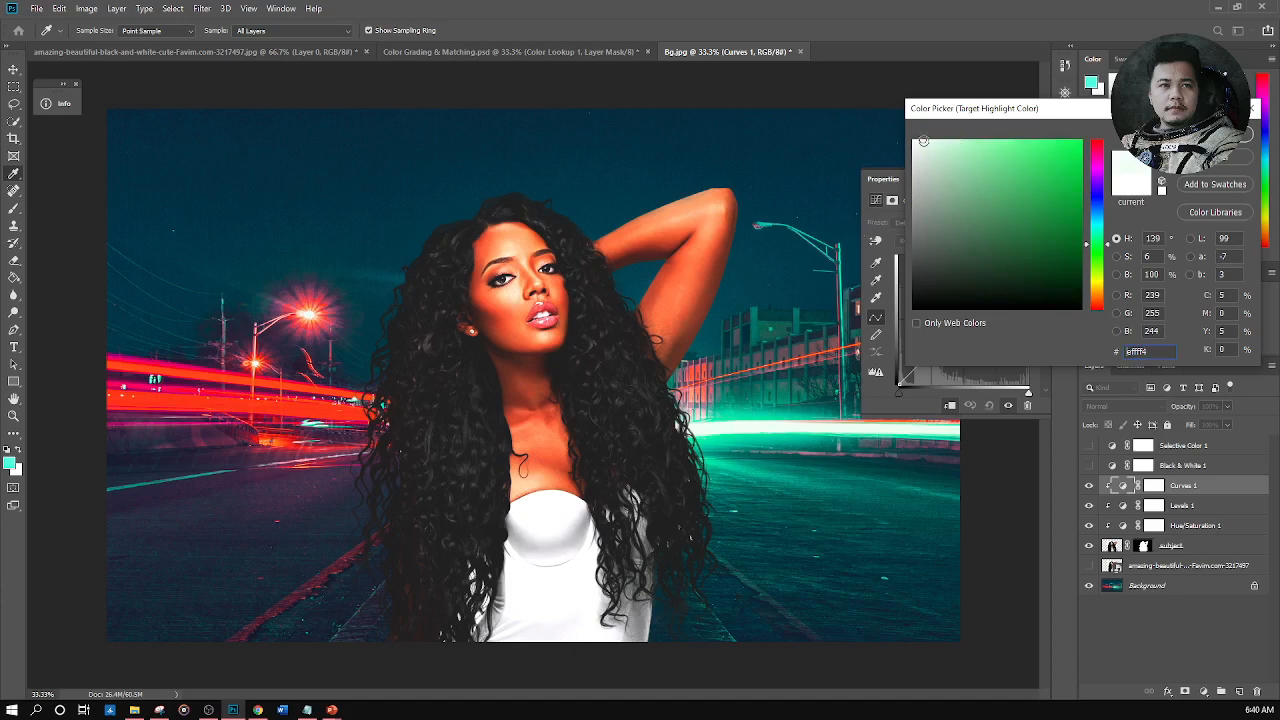
{"action": "left_click_drag", "start_coordinate": [958, 120], "coordinate": [895, 155]}
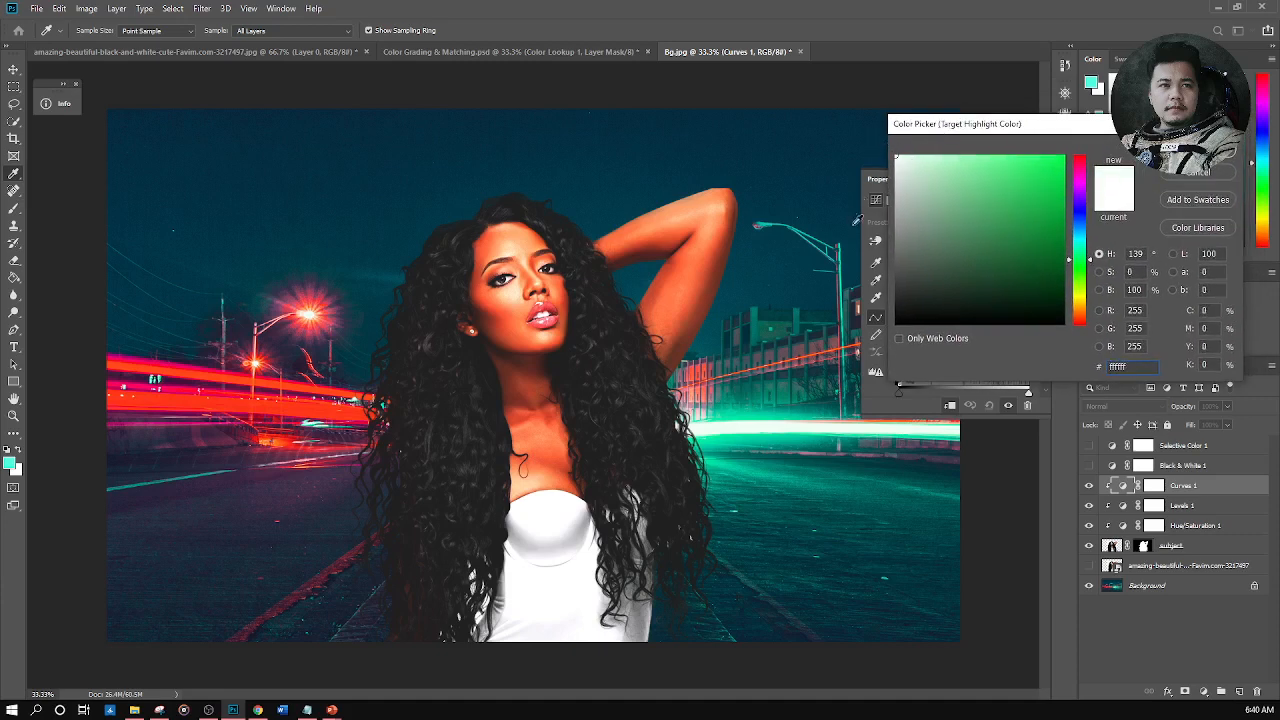
{"action": "left_click", "coordinate": [724, 415]}
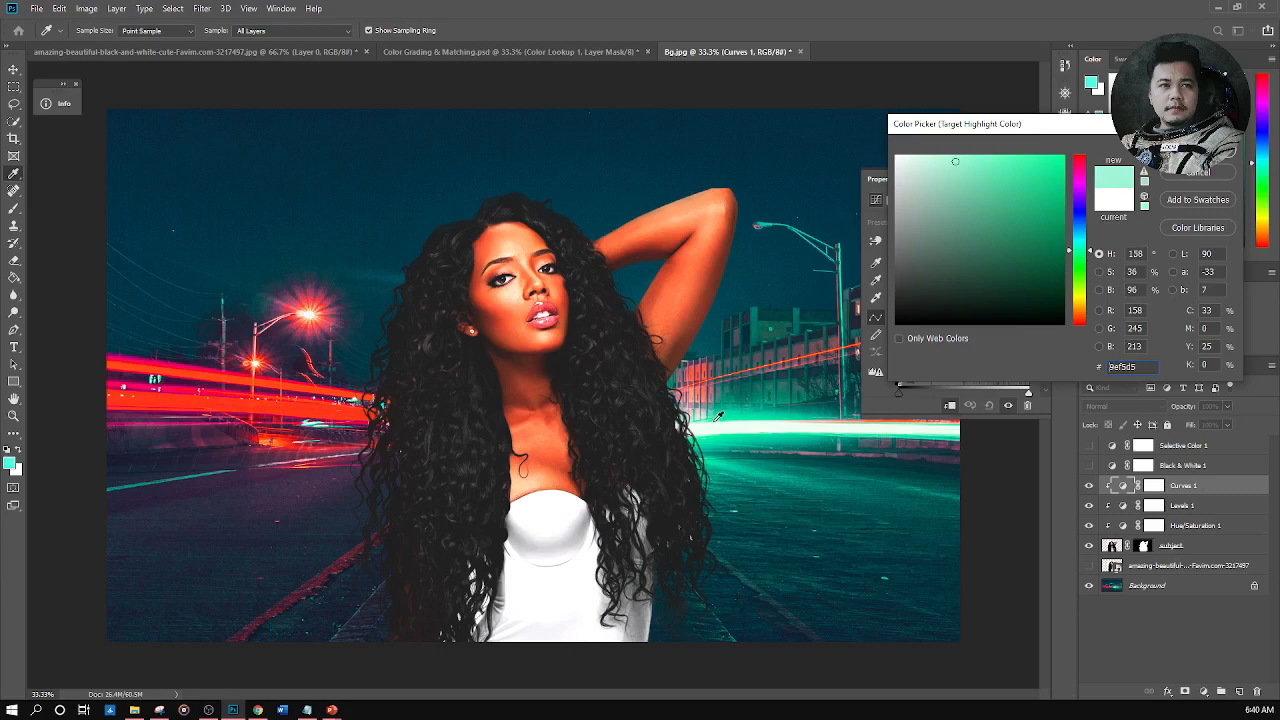
{"action": "left_click", "coordinate": [716, 418]}
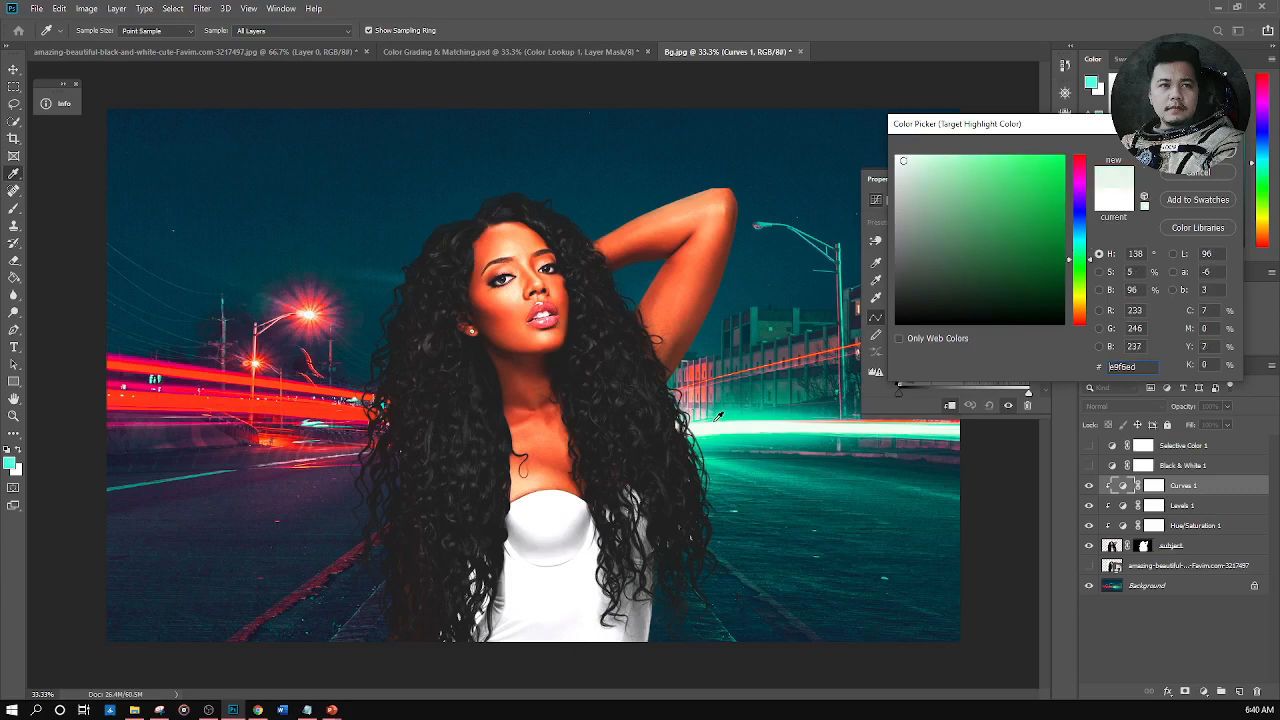
{"action": "left_click", "coordinate": [716, 418]}
{"action": "left_click", "coordinate": [719, 415]}
{"action": "left_click", "coordinate": [719, 418]}
{"action": "left_click", "coordinate": [720, 417]}
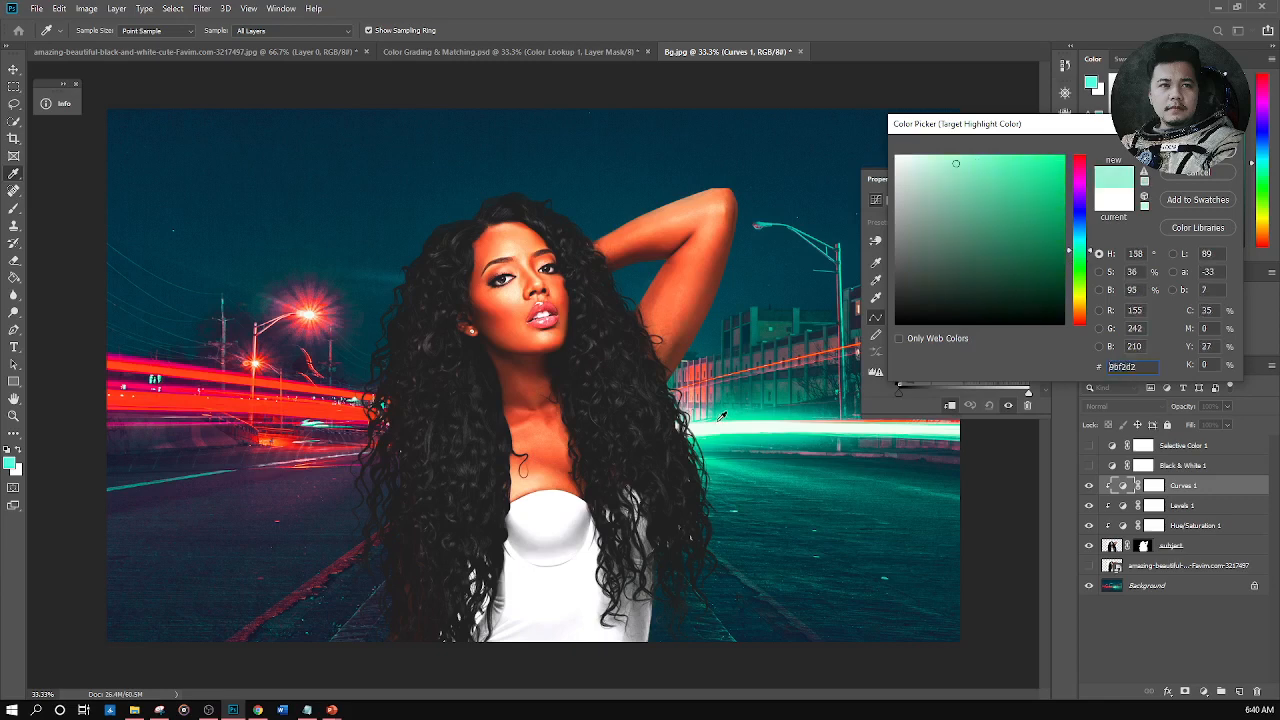
{"action": "left_click", "coordinate": [722, 413]}
{"action": "left_click", "coordinate": [719, 418]}
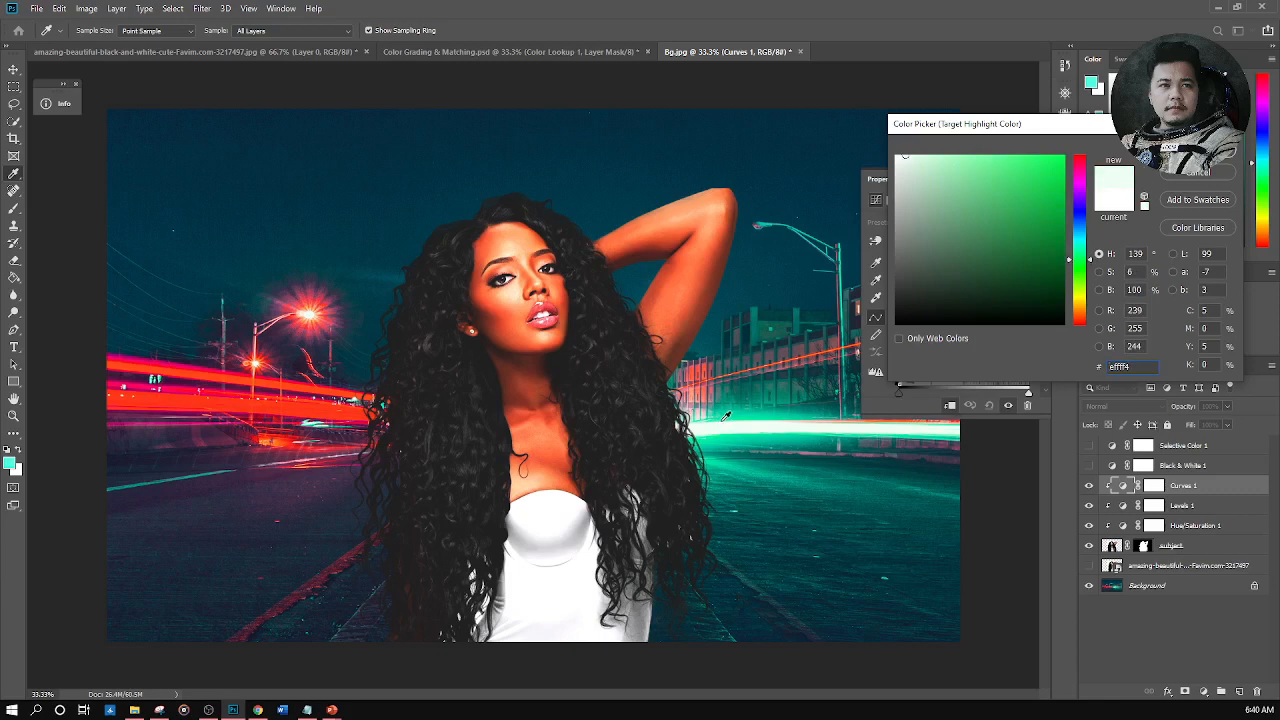
{"action": "left_click", "coordinate": [726, 414]}
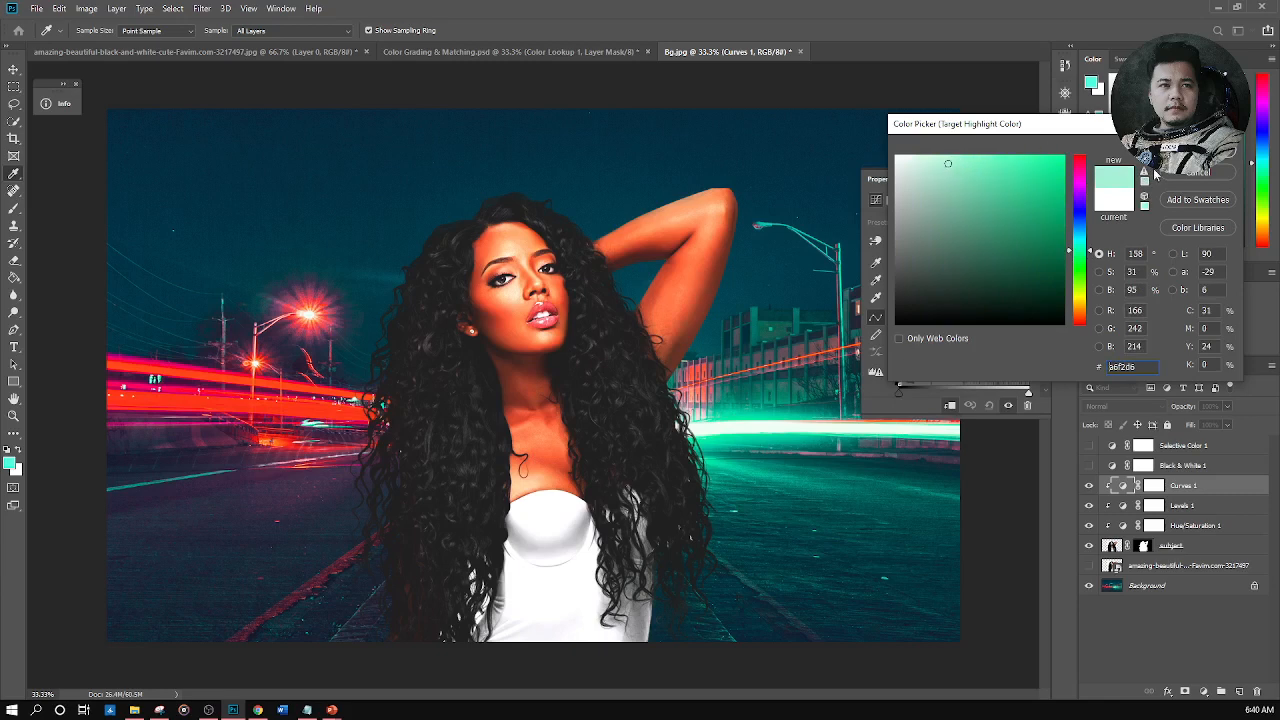
{"action": "left_click", "coordinate": [1197, 148]}
{"action": "left_click", "coordinate": [645, 263]}
Try sampling the gray point from the background's green glow near the light trail, and undo it
{"action": "double_click", "coordinate": [876, 282]}
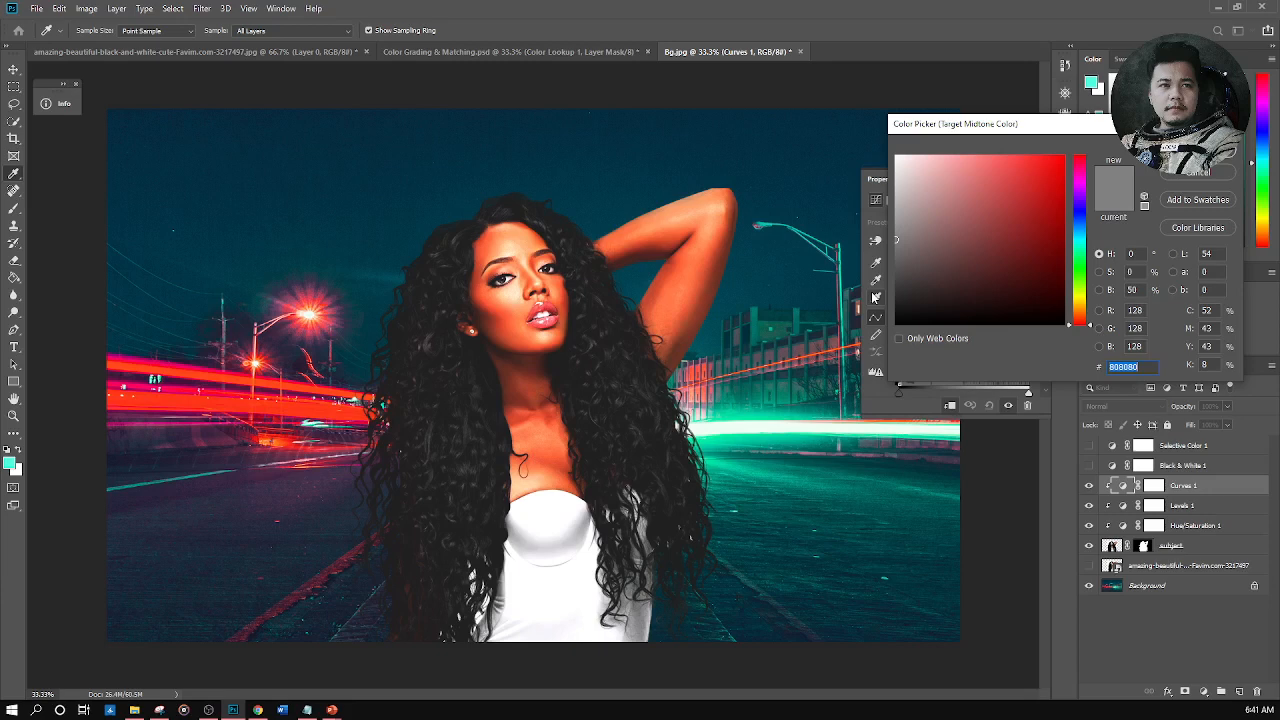
{"action": "left_click", "coordinate": [1196, 185]}
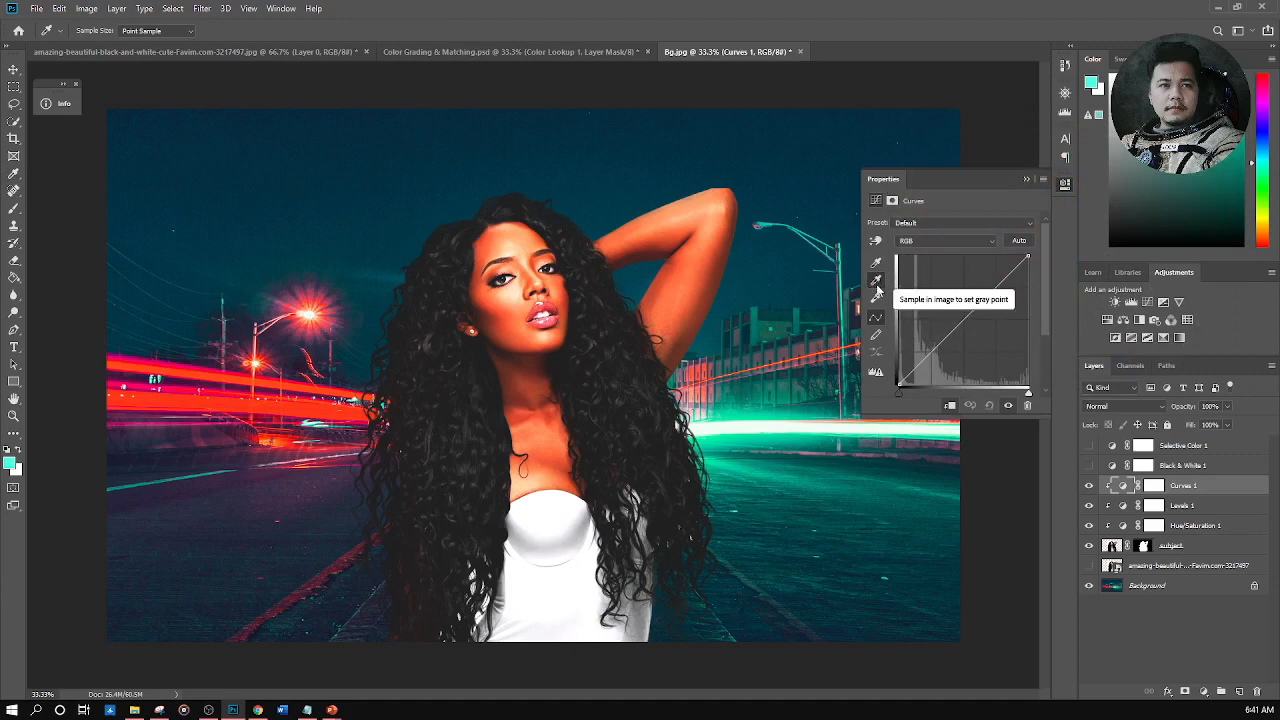
{"action": "left_click", "coordinate": [877, 284]}
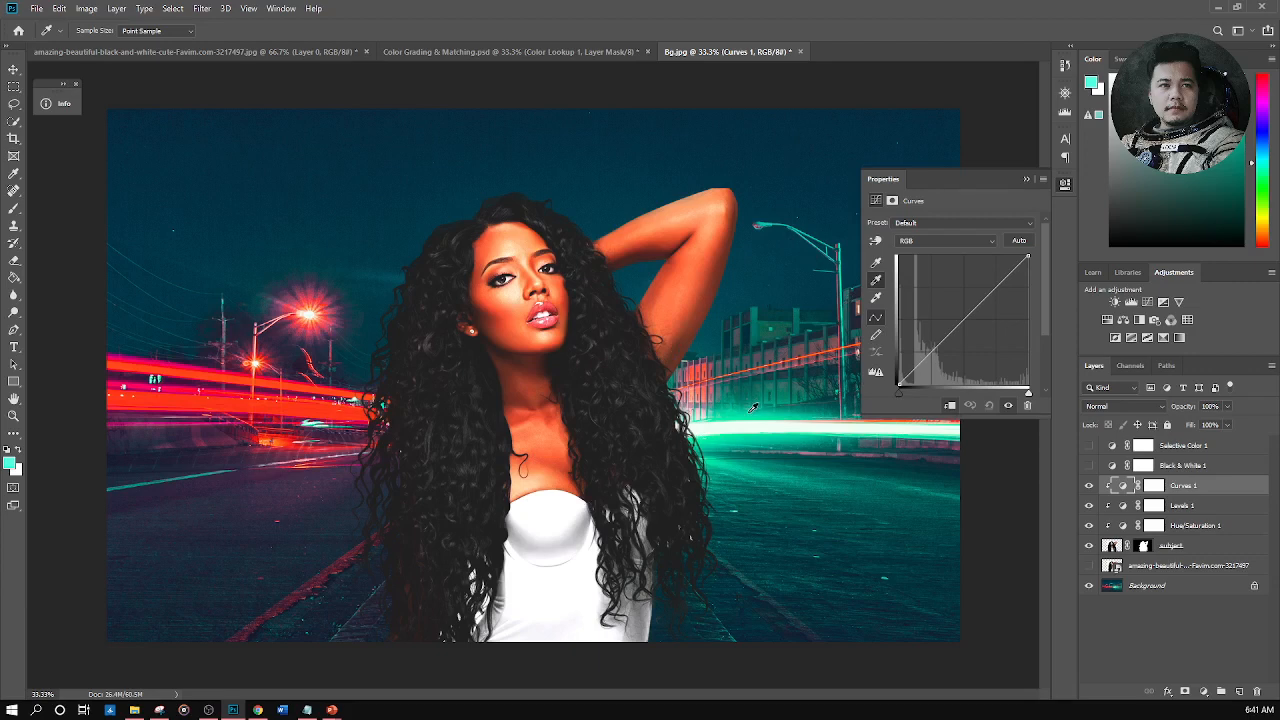
{"action": "left_click", "coordinate": [784, 395]}
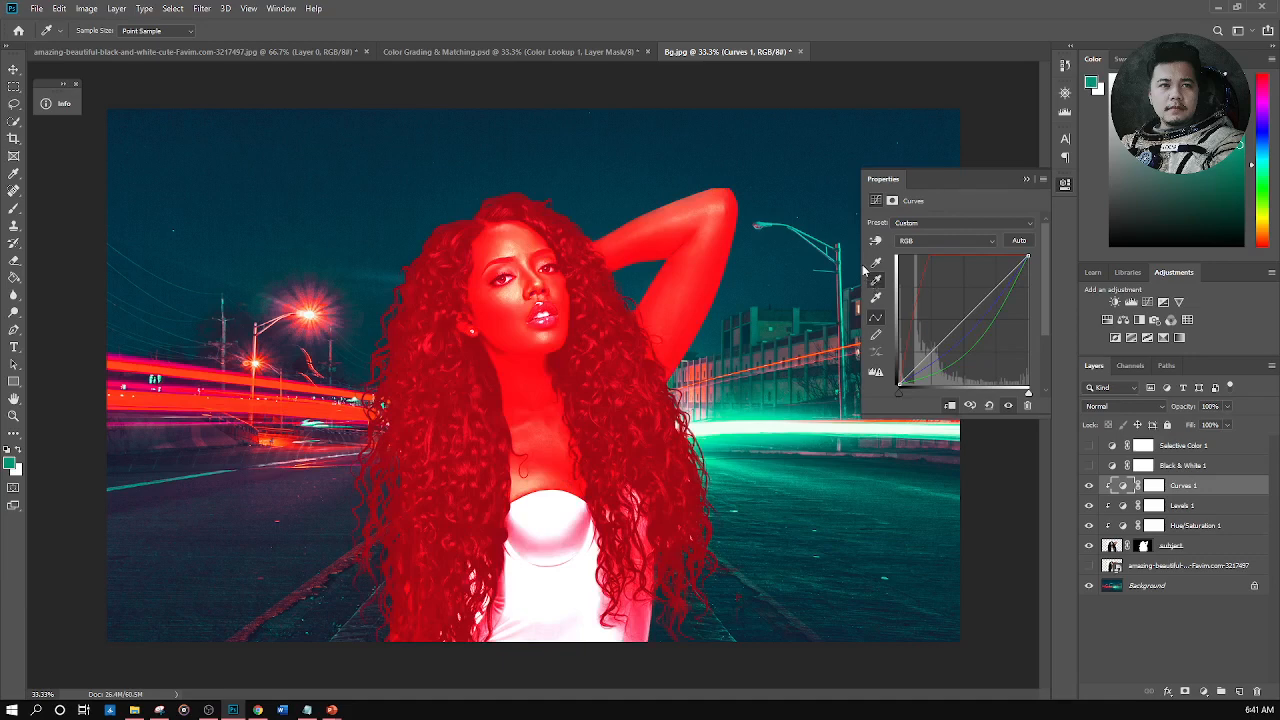
{"action": "key", "text": "ctrl+z"}
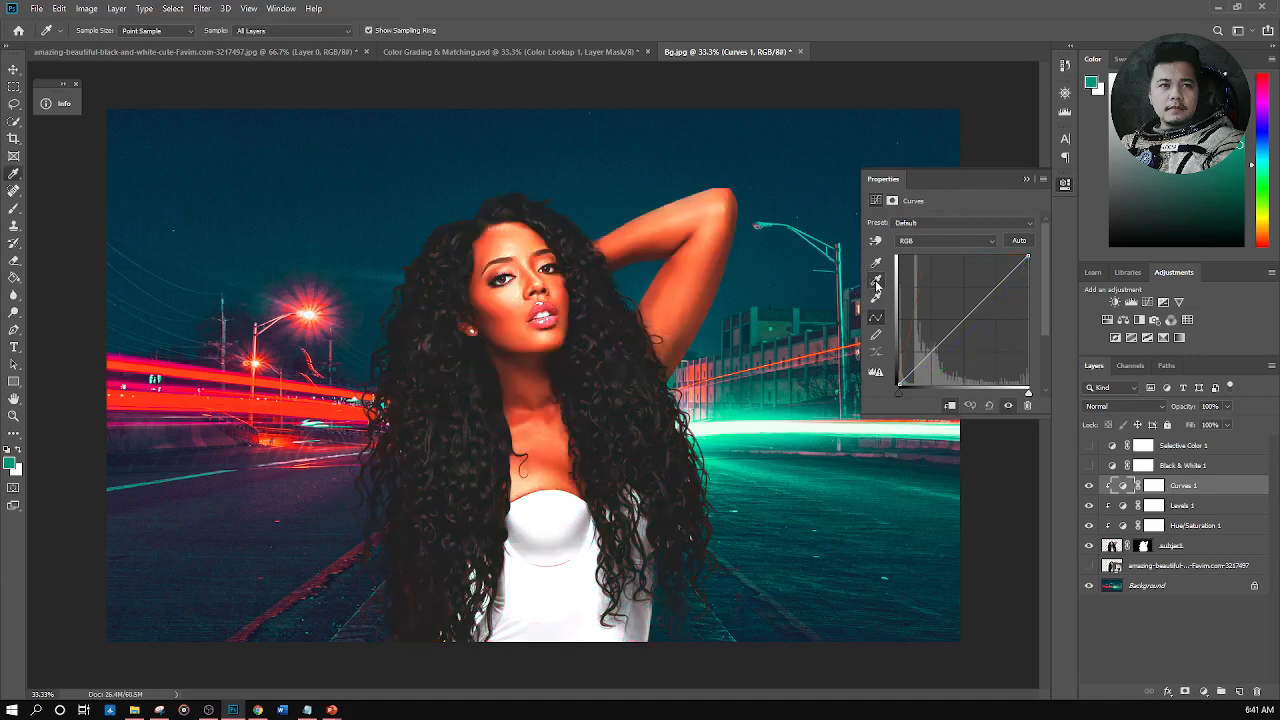
Set the gray point's target midtone color to 019774 from the background's green glow without saving defaults, and recheck the black point's target color
{"action": "double_click", "coordinate": [876, 282]}
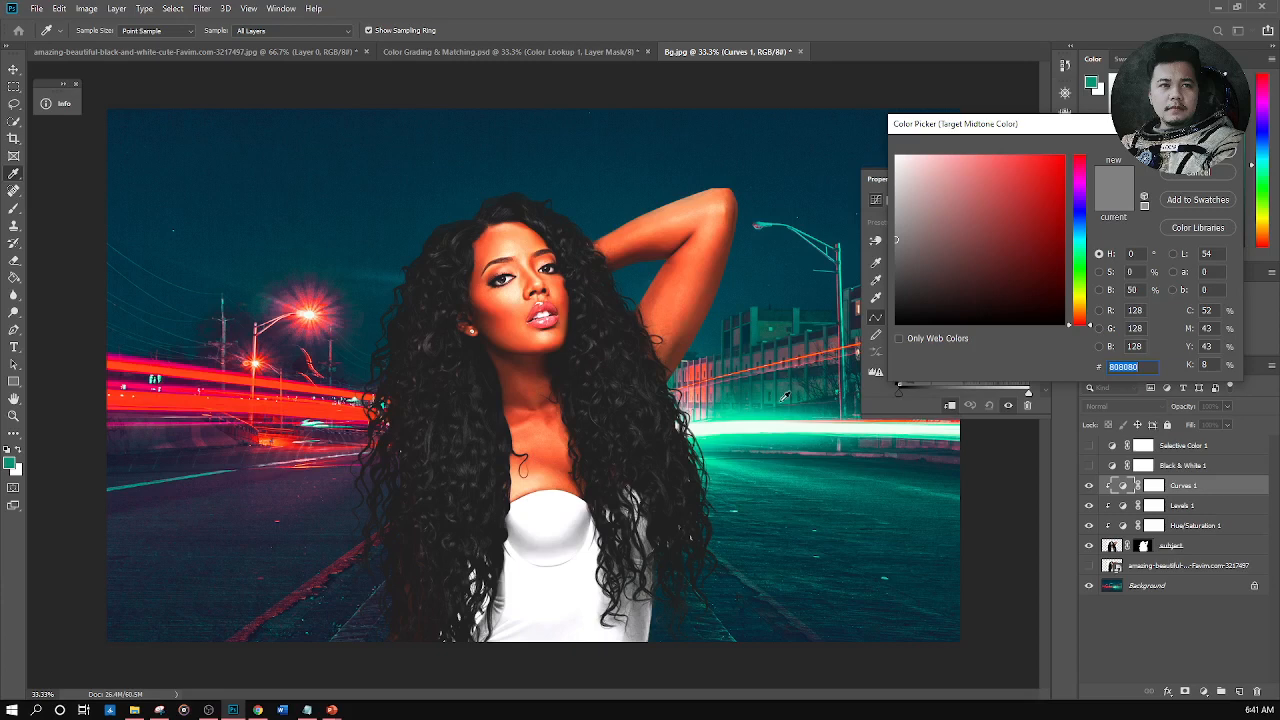
{"action": "left_click", "coordinate": [785, 397]}
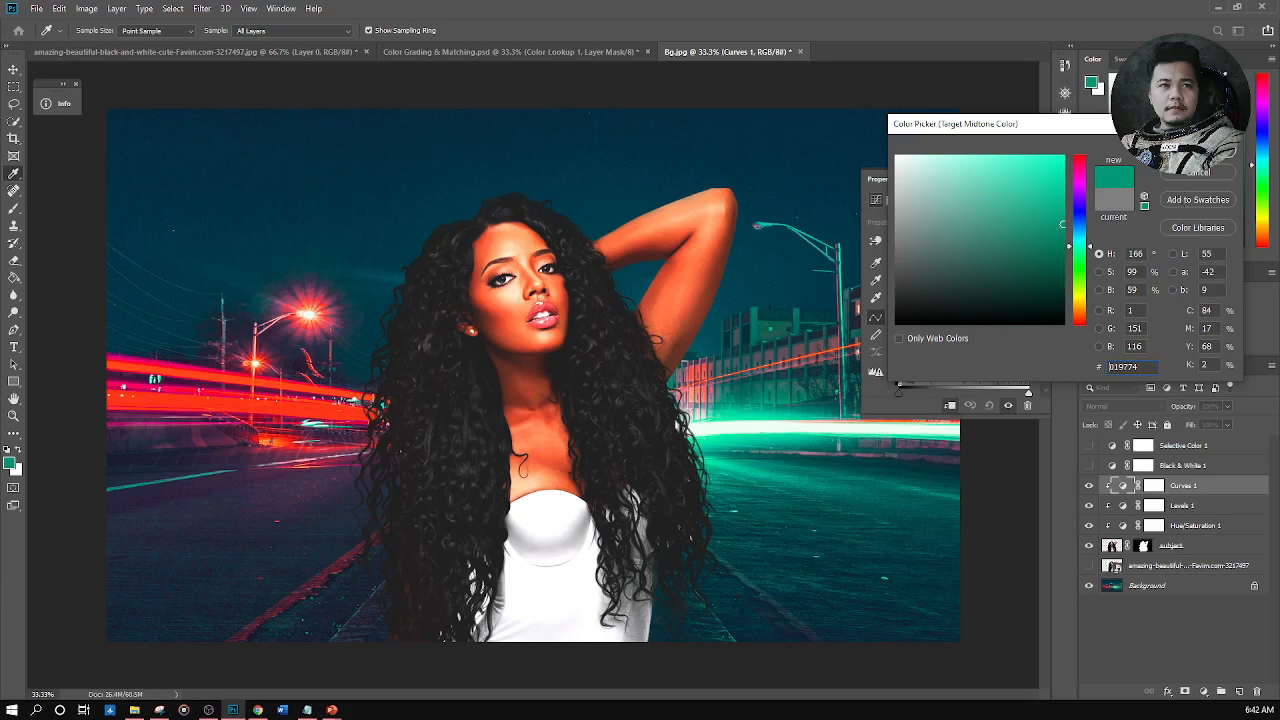
{"action": "left_click", "coordinate": [1228, 150]}
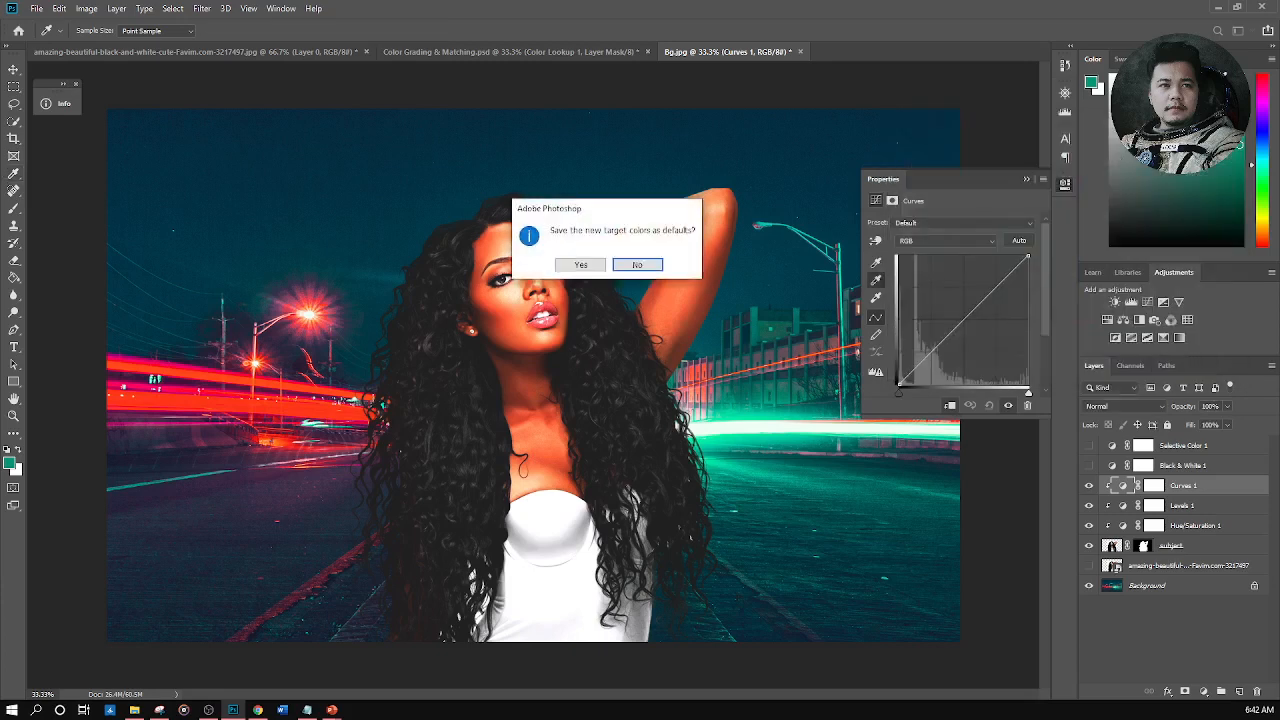
{"action": "left_click", "coordinate": [656, 265]}
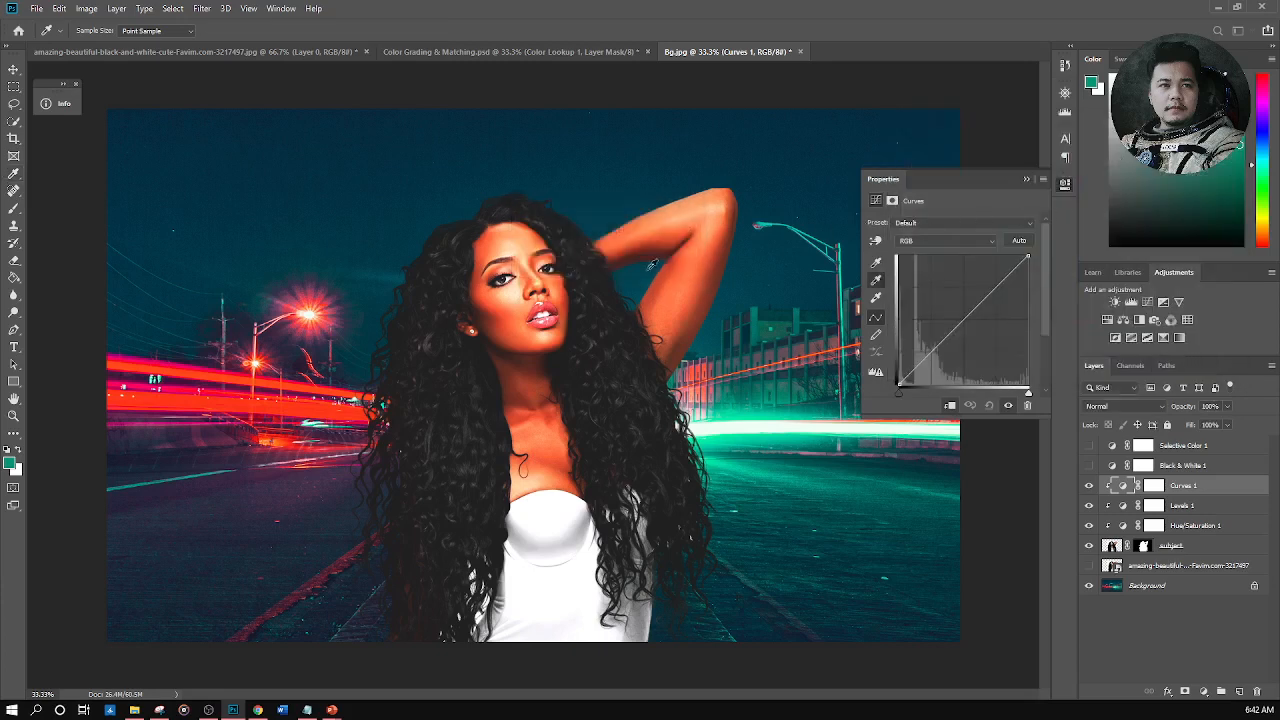
{"action": "double_click", "coordinate": [876, 264]}
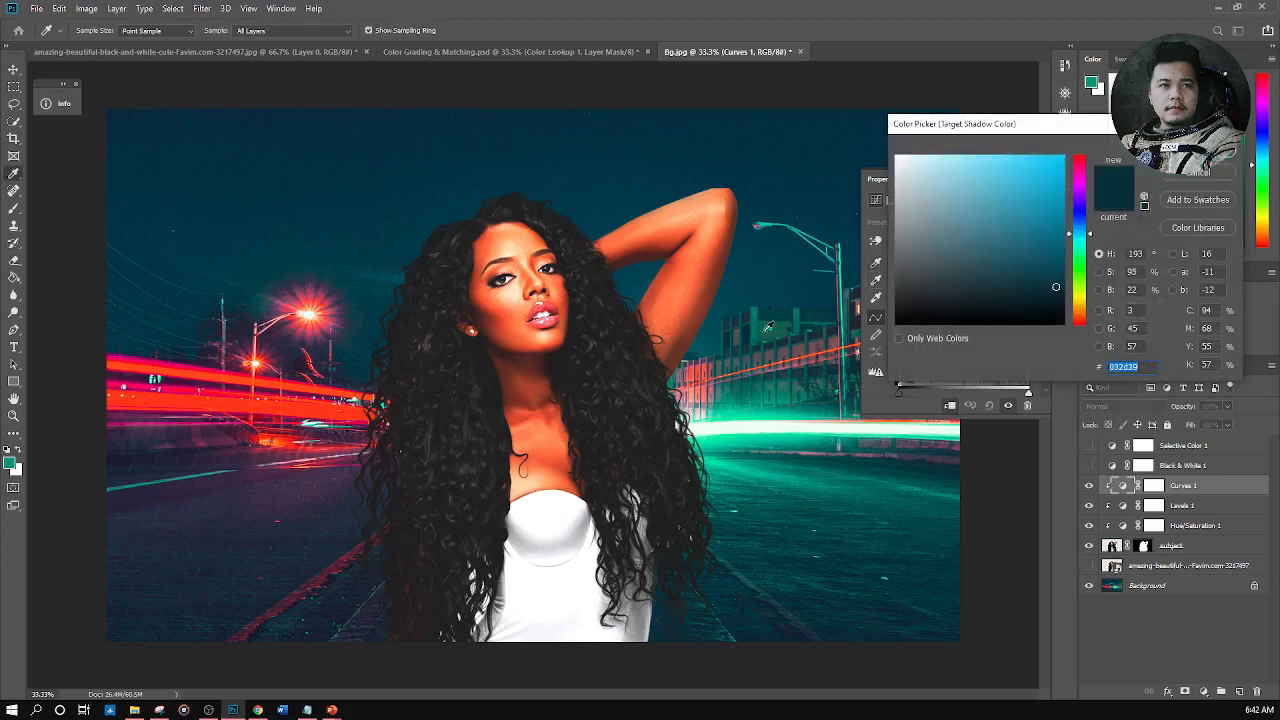
{"action": "left_click", "coordinate": [1206, 176]}
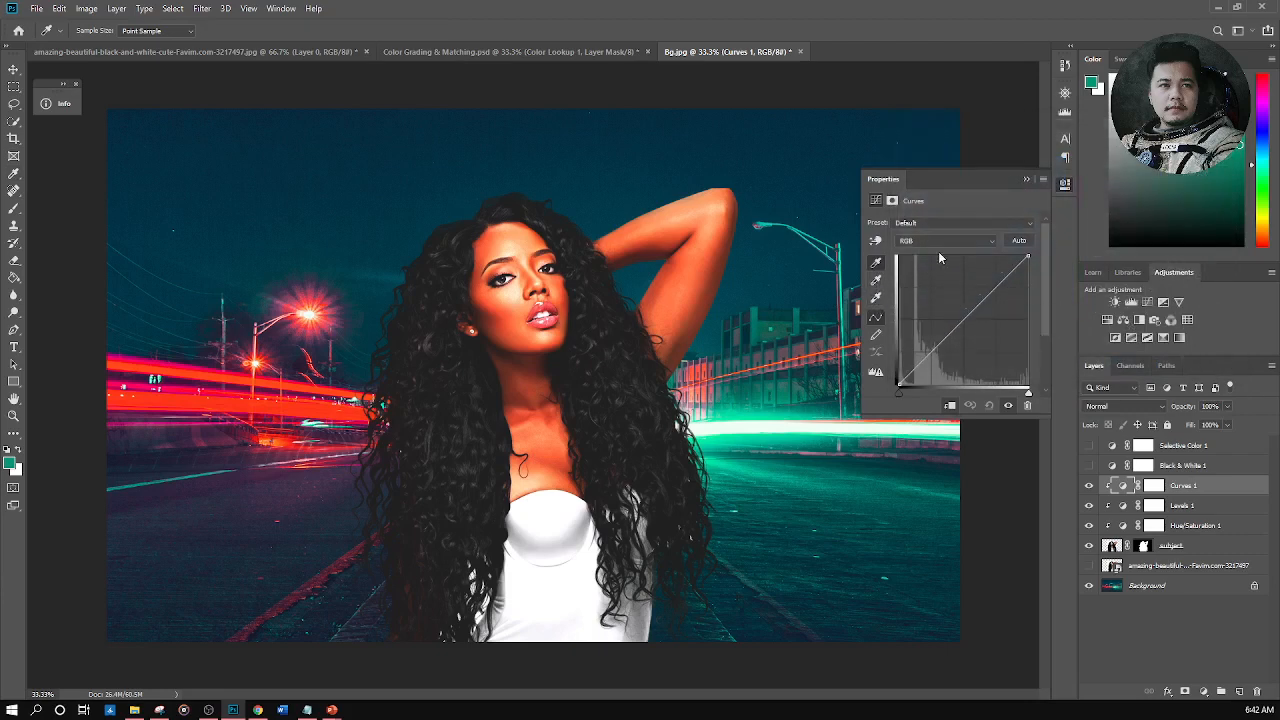
Set the white point on the brightest highlight at the tip of the woman's nose
{"action": "left_click", "coordinate": [877, 299]}
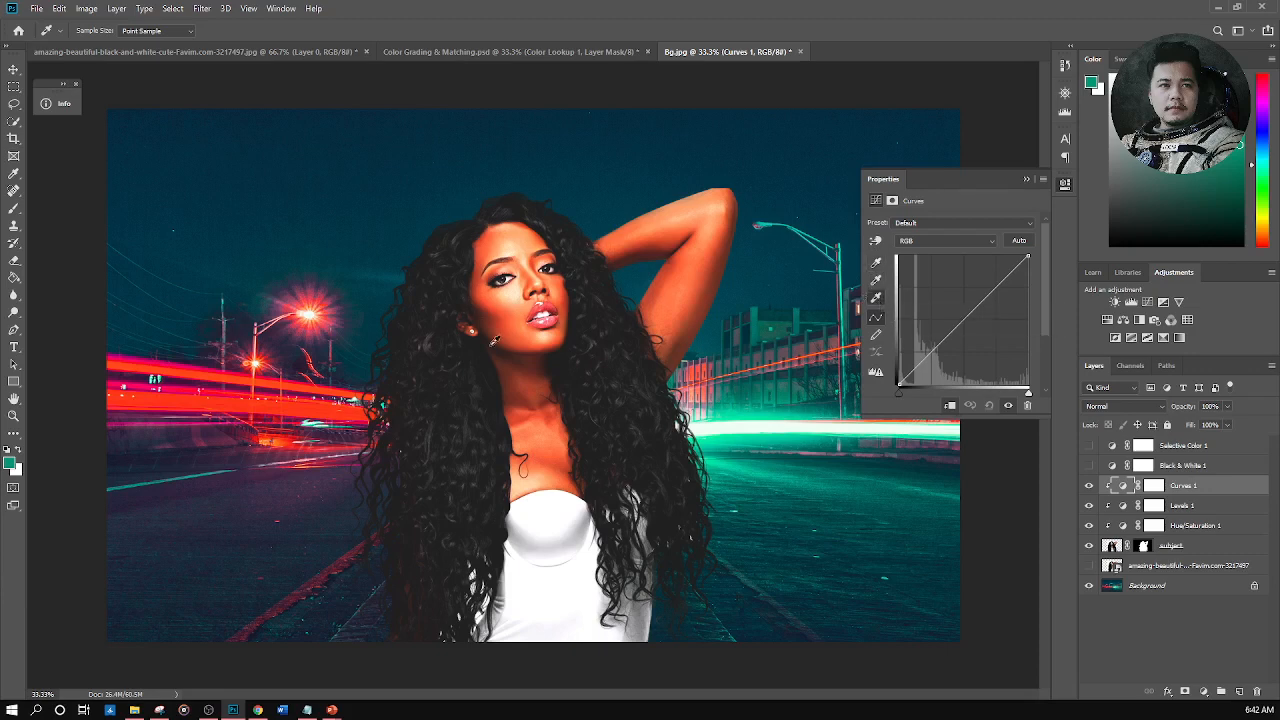
{"action": "left_click", "coordinate": [880, 300]}
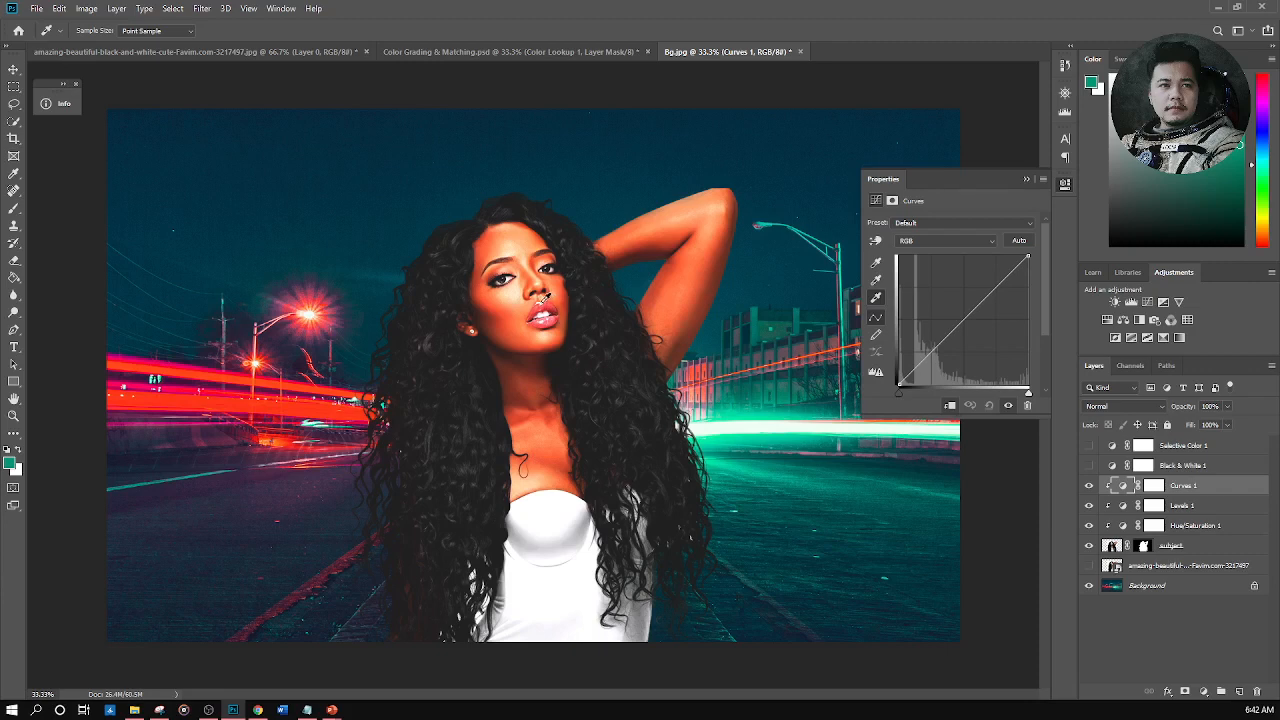
{"action": "left_click", "coordinate": [540, 300]}
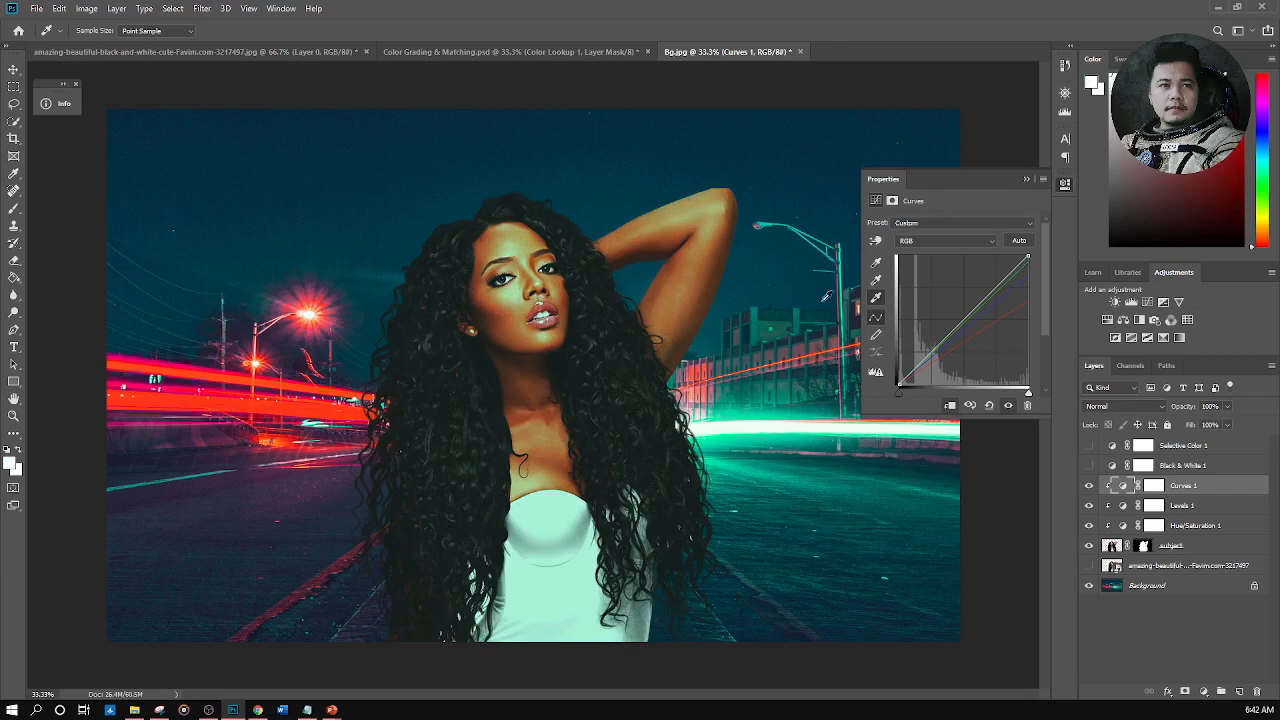
Try the gray point on the woman's cheek, and set the black point in the dark hair beside her face
{"action": "left_click", "coordinate": [877, 283]}
{"action": "left_click", "coordinate": [495, 296]}
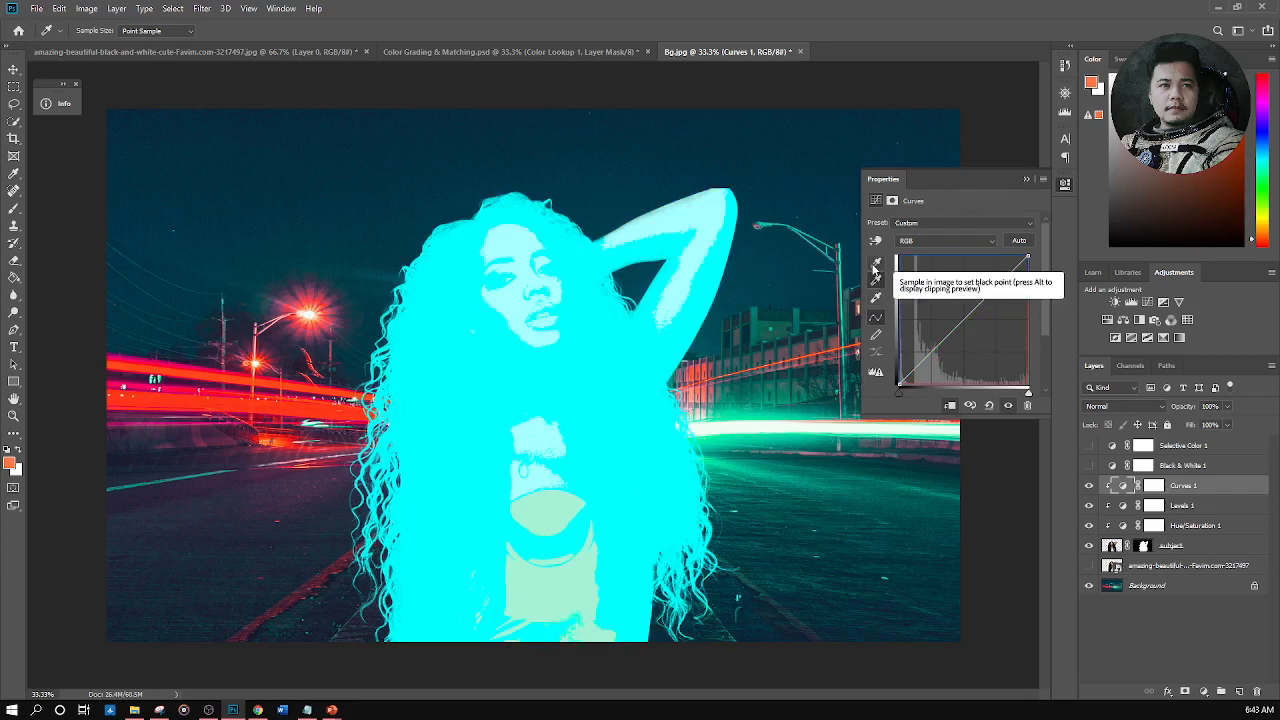
{"action": "left_click", "coordinate": [875, 264]}
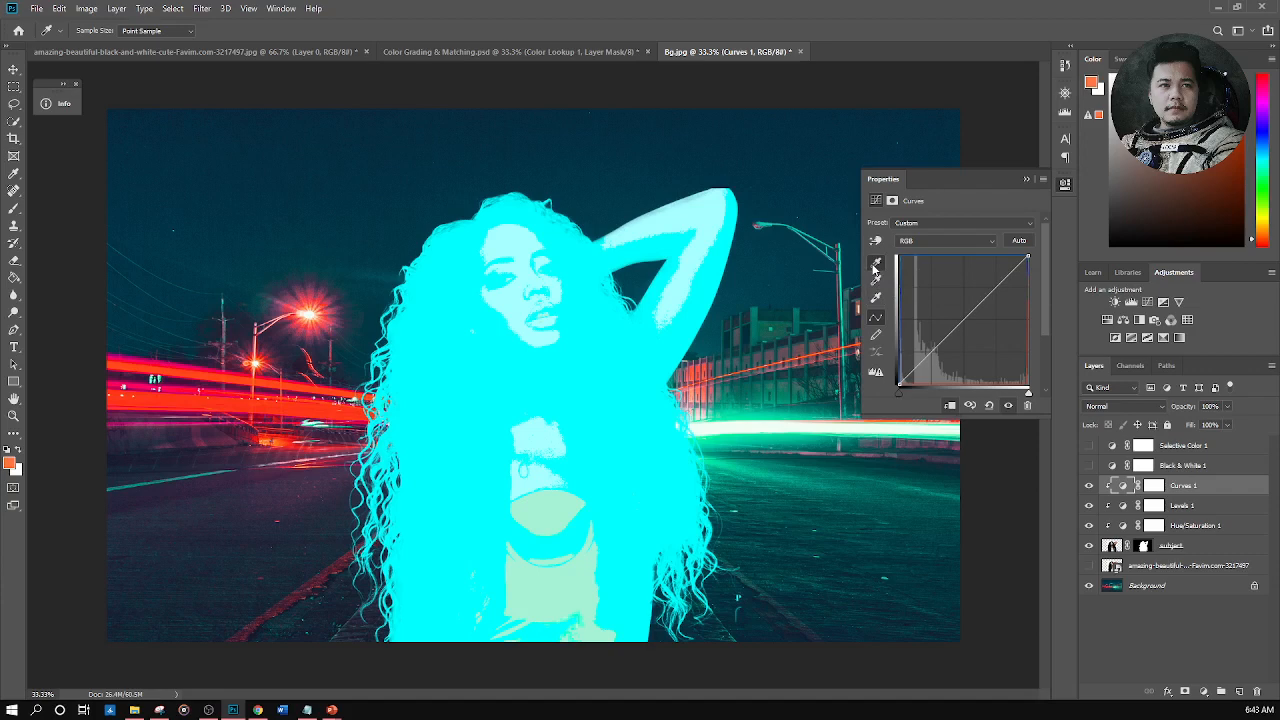
{"action": "left_click", "coordinate": [568, 251]}
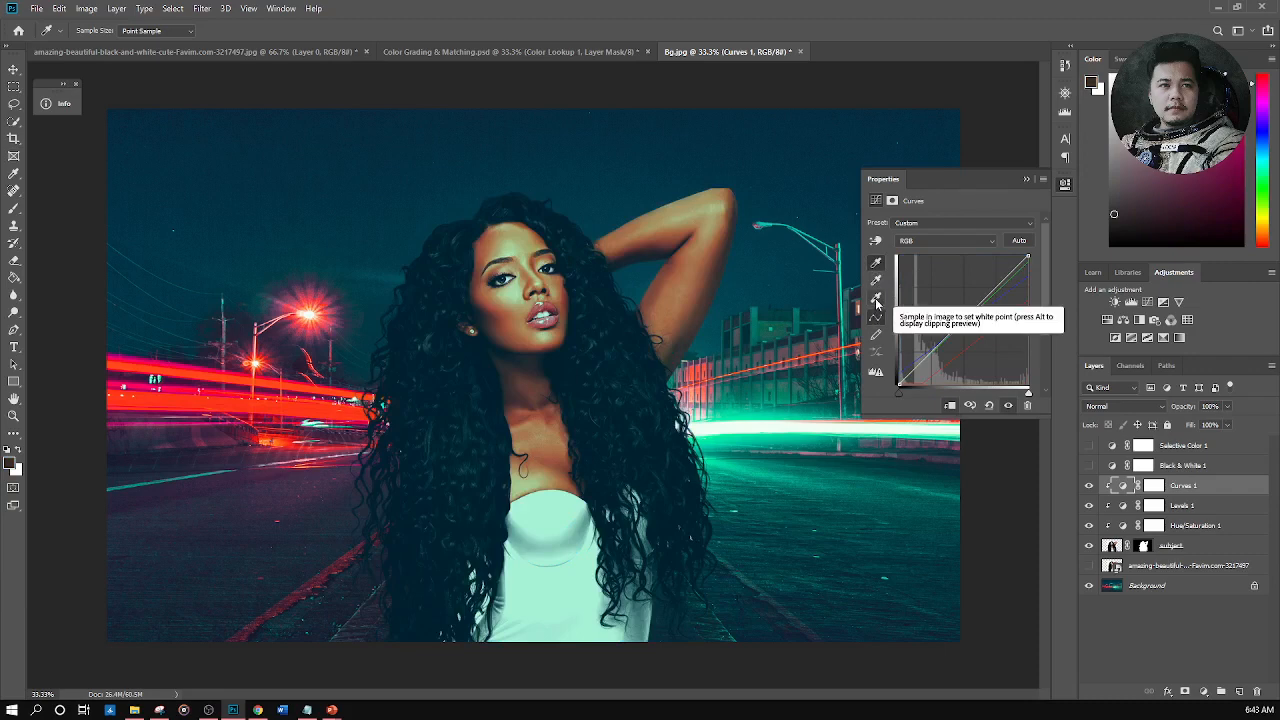
{"action": "left_click", "coordinate": [878, 265]}
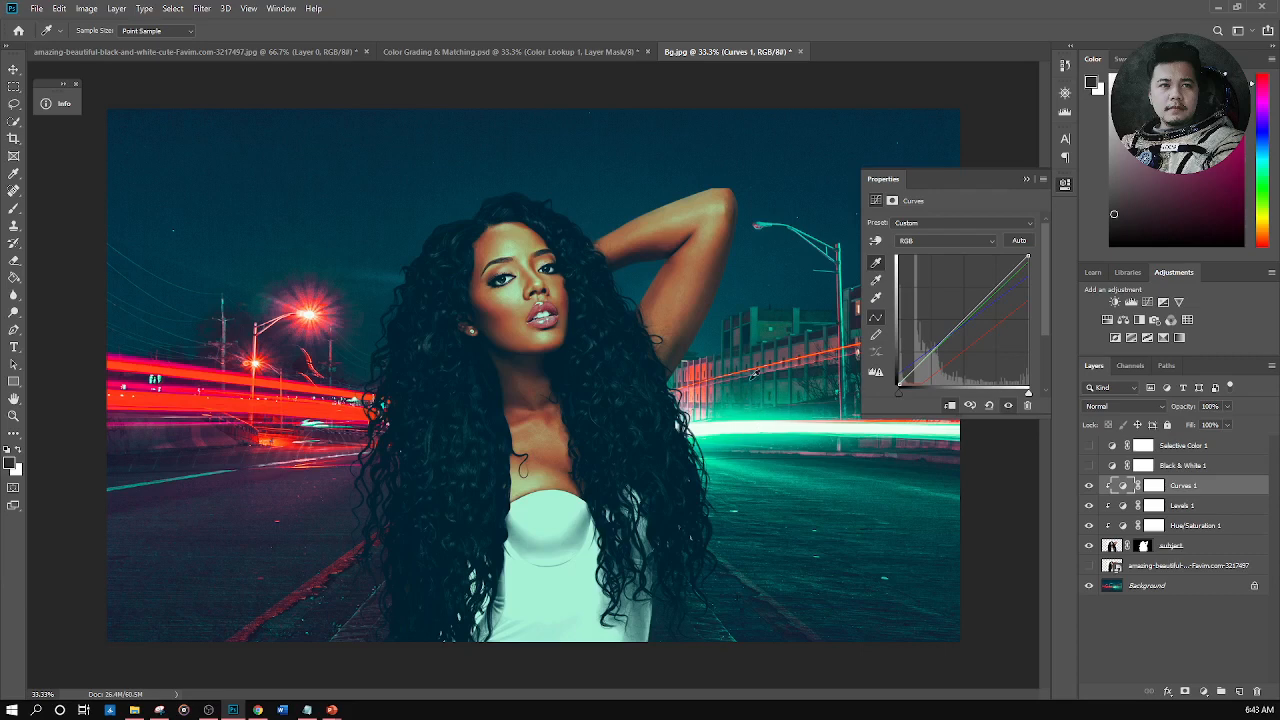
{"action": "left_click", "coordinate": [1025, 180]}
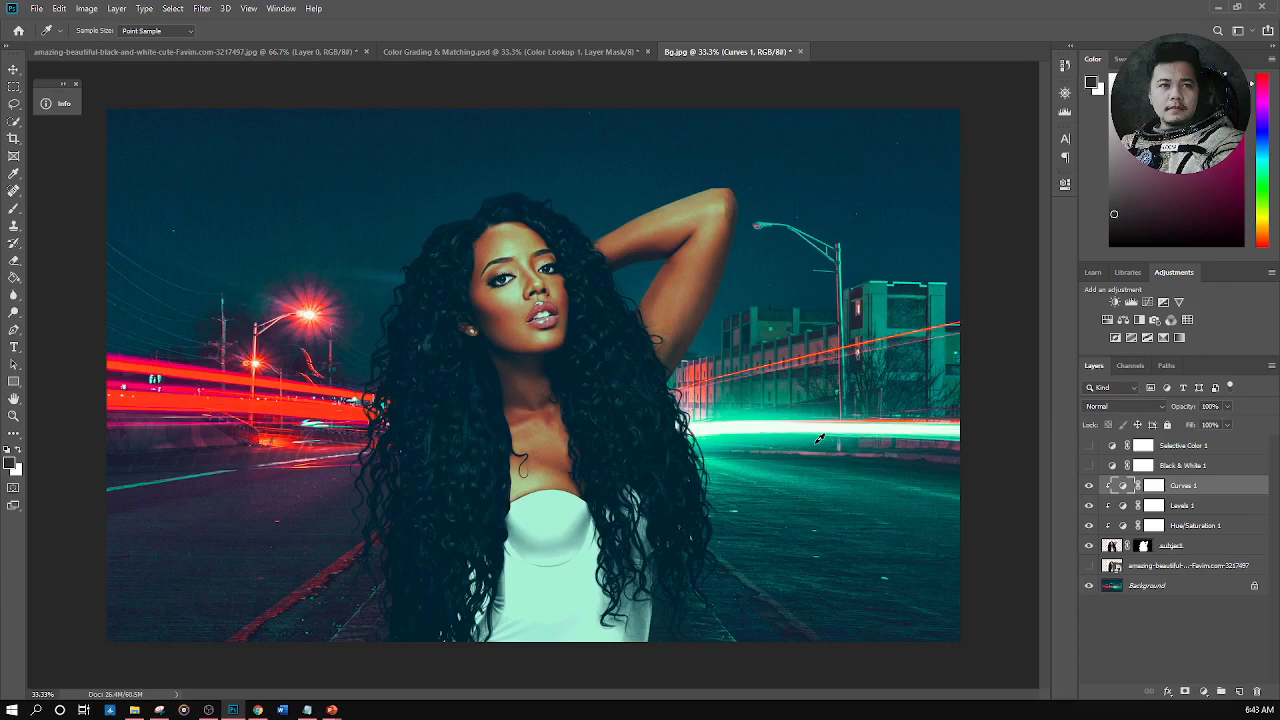
Compare the woman without her clipped adjustments, restoring Levels 1, Hue/Saturation 1 and Curves 1 one at a time
{"action": "key", "text": "ctrl+minus"}
{"action": "key", "text": "ctrl+minus"}
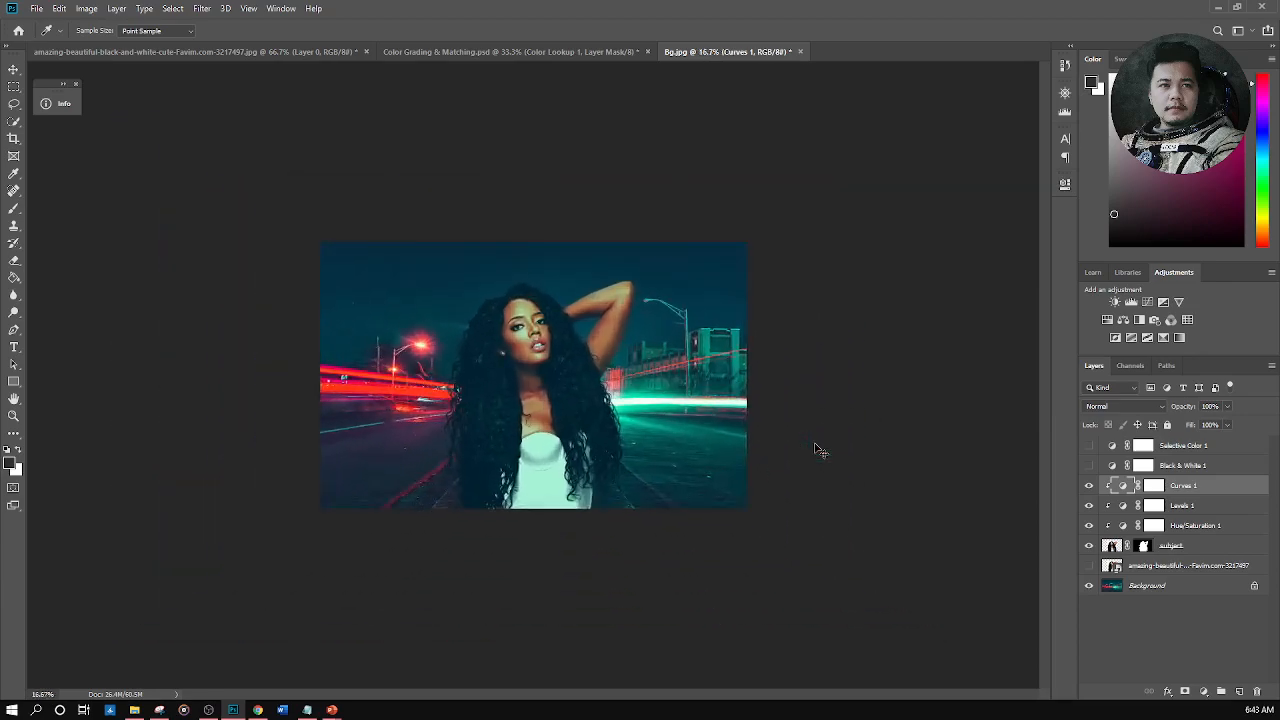
{"action": "key", "text": "ctrl+plus"}
{"action": "key", "text": "ctrl+plus"}
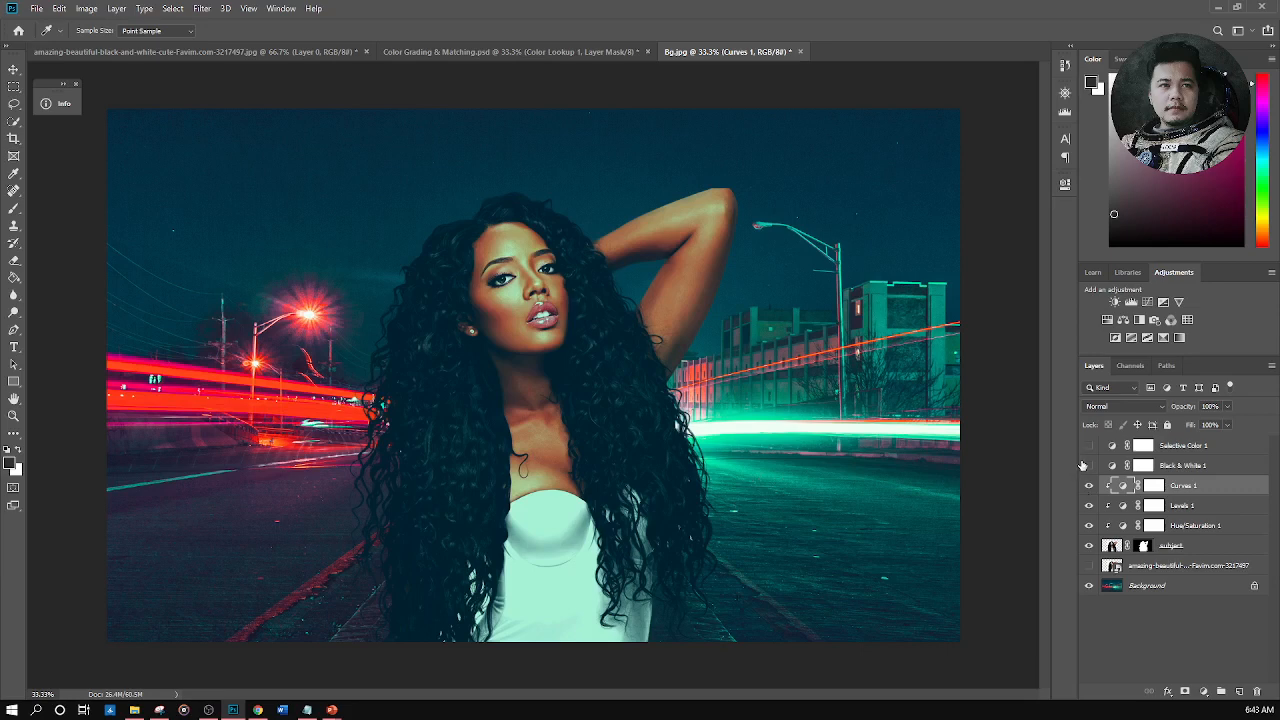
{"action": "left_click_drag", "start_coordinate": [1092, 526], "coordinate": [1092, 490]}
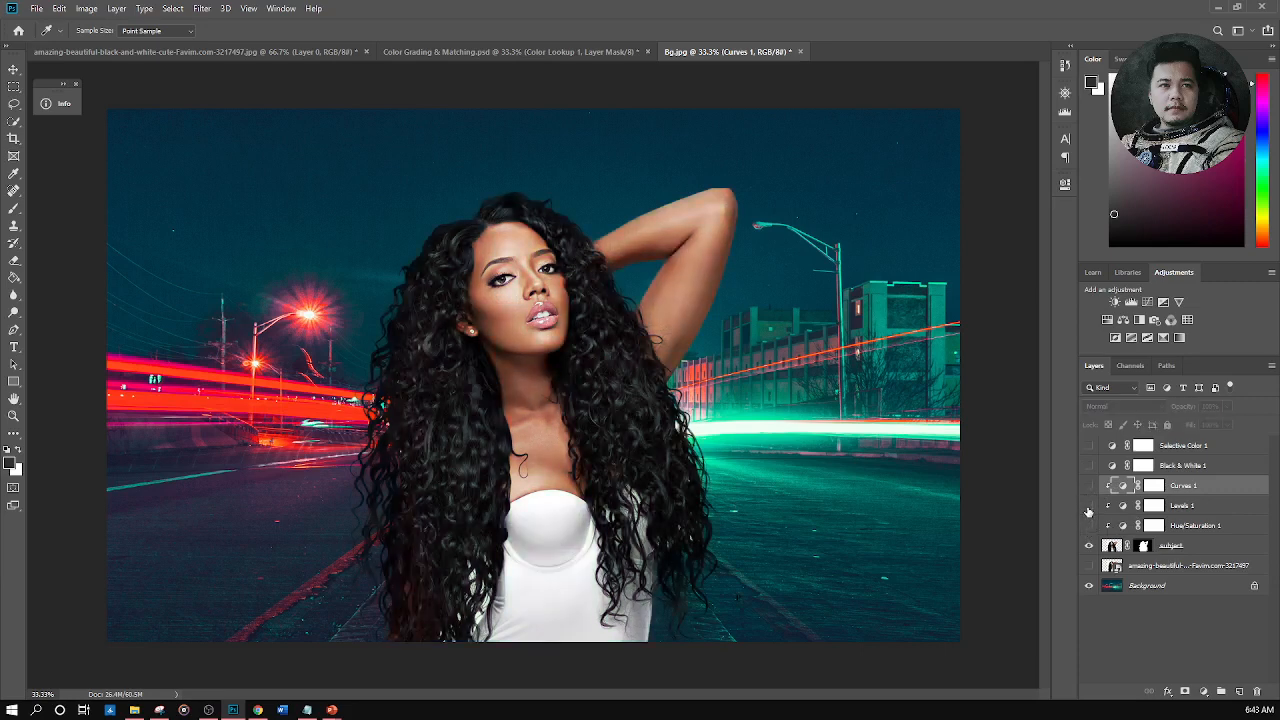
{"action": "left_click", "coordinate": [1089, 506]}
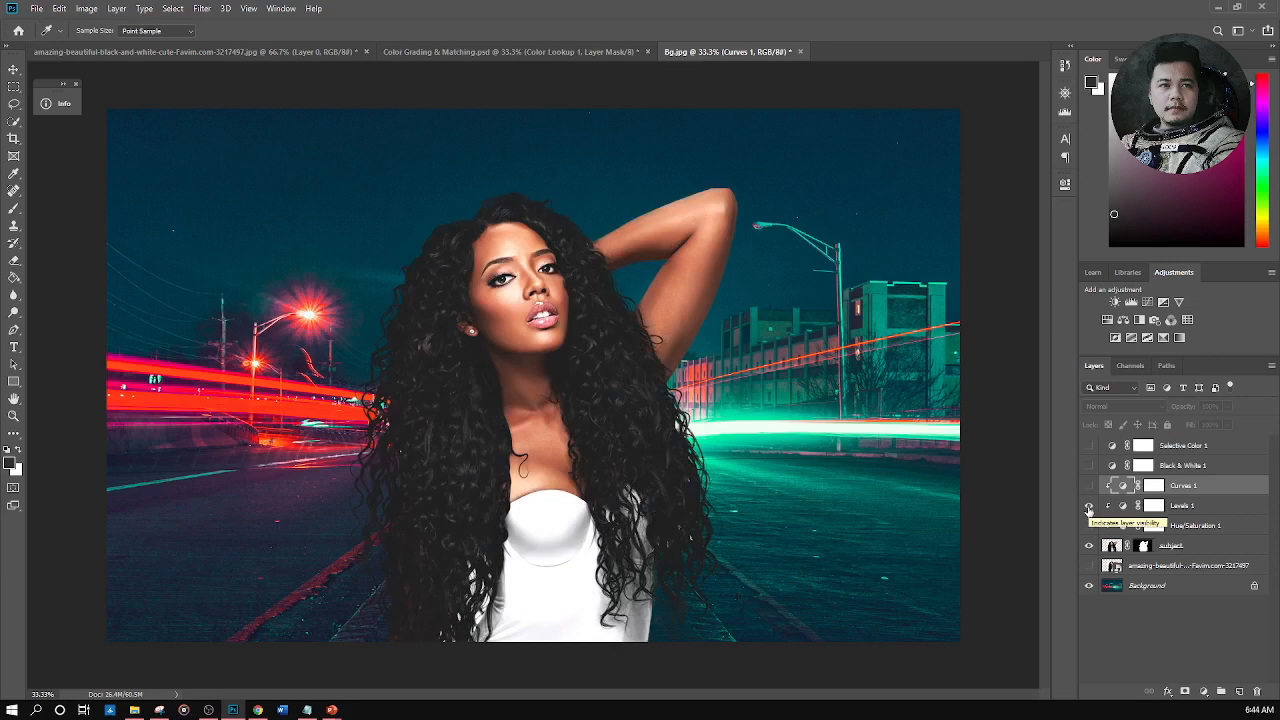
{"action": "left_click", "coordinate": [1089, 527]}
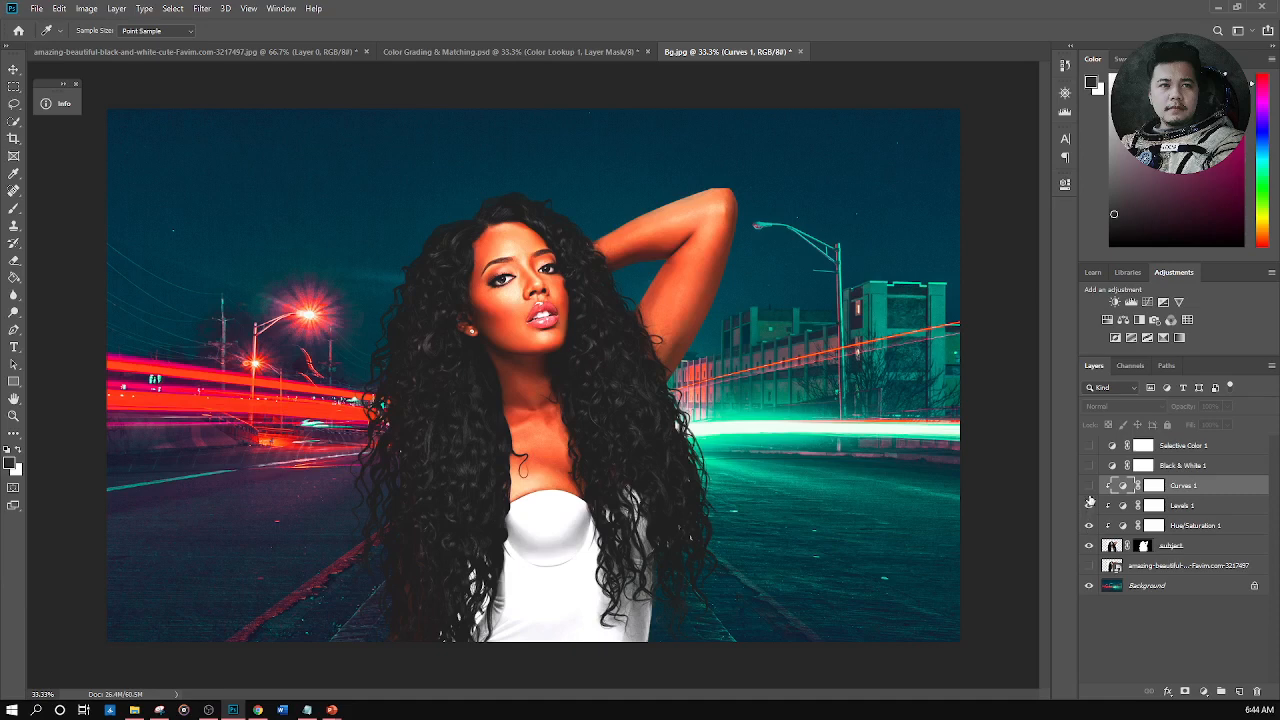
{"action": "left_click", "coordinate": [1089, 486]}
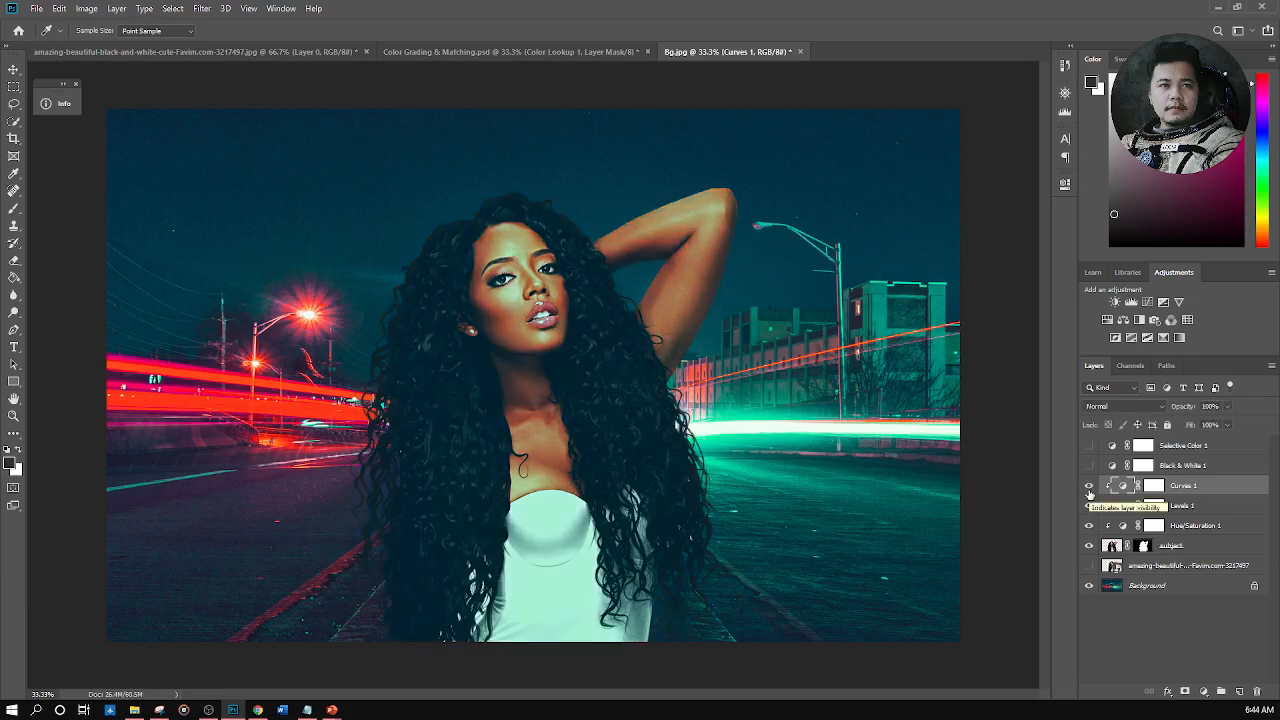
Examine how well the color-matched woman blends into the neon street at smaller and larger magnifications
{"action": "key", "text": "ctrl+minus"}
{"action": "key", "text": "ctrl+minus"}
{"action": "key", "text": "ctrl+plus"}
{"action": "key", "text": "ctrl+plus"}
{"action": "key", "text": "ctrl+plus"}
{"action": "key", "text": "ctrl+minus"}
{"action": "key", "text": "ctrl+minus"}
{"action": "key", "text": "ctrl+plus"}
Fine-tune the woman's brightness in Levels 1 by adjusting its highlight and midtone input levels
{"action": "double_click", "coordinate": [1125, 508]}
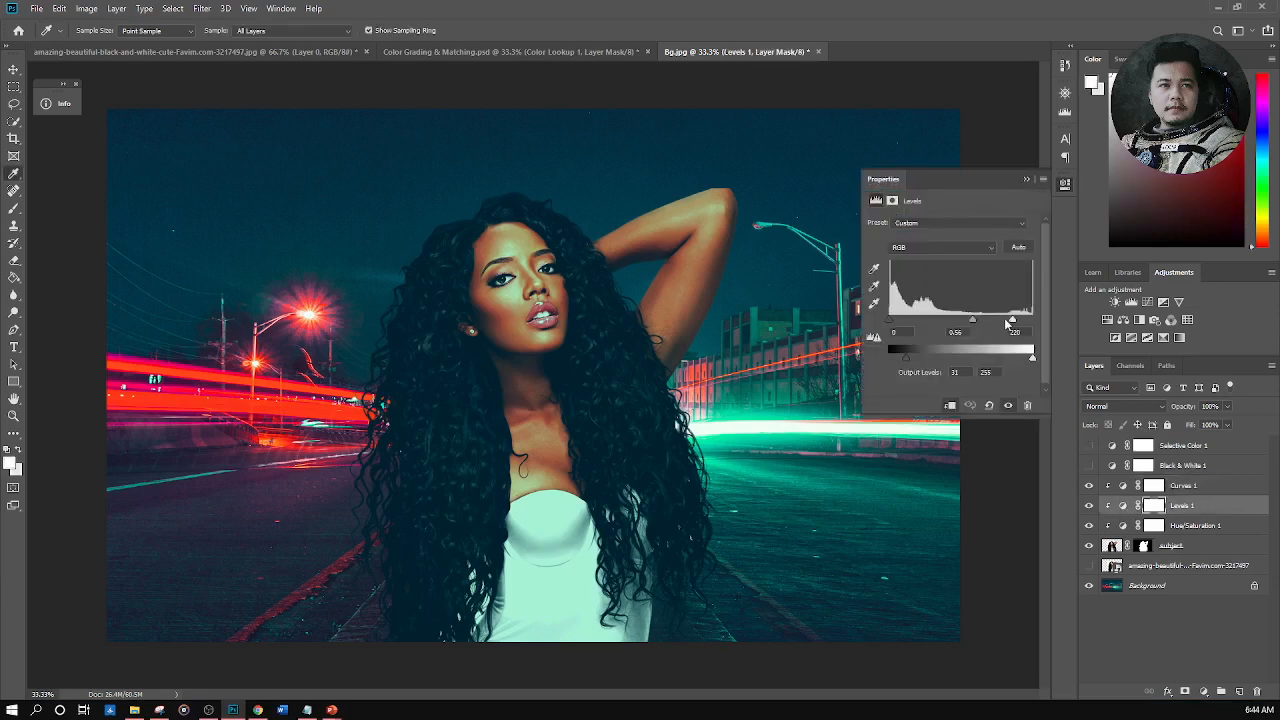
{"action": "left_click_drag", "start_coordinate": [1015, 322], "coordinate": [1009, 326]}
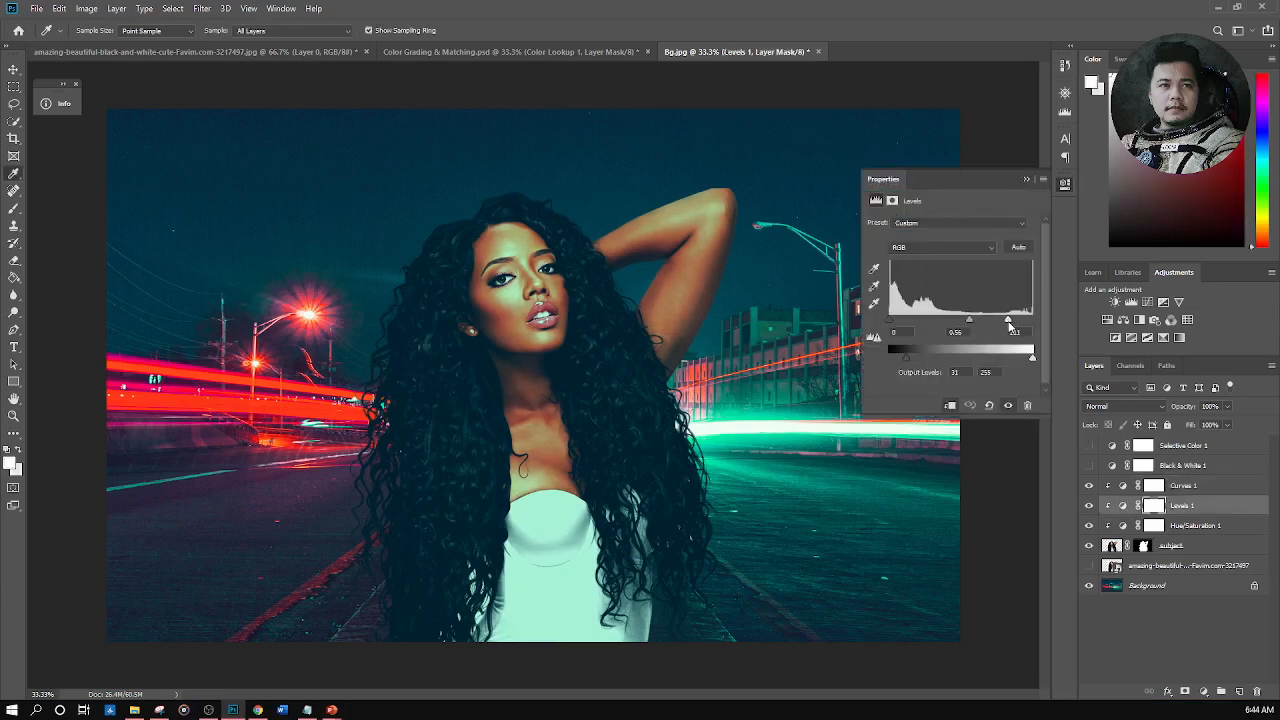
{"action": "left_click_drag", "start_coordinate": [970, 323], "coordinate": [968, 333]}
{"action": "mouse_move", "coordinate": [1015, 321]}
{"action": "left_mouse_down"}
{"action": "mouse_move", "coordinate": [1050, 320]}
{"action": "mouse_move", "coordinate": [1012, 324]}
{"action": "left_mouse_up"}
{"action": "left_click", "coordinate": [1026, 179]}
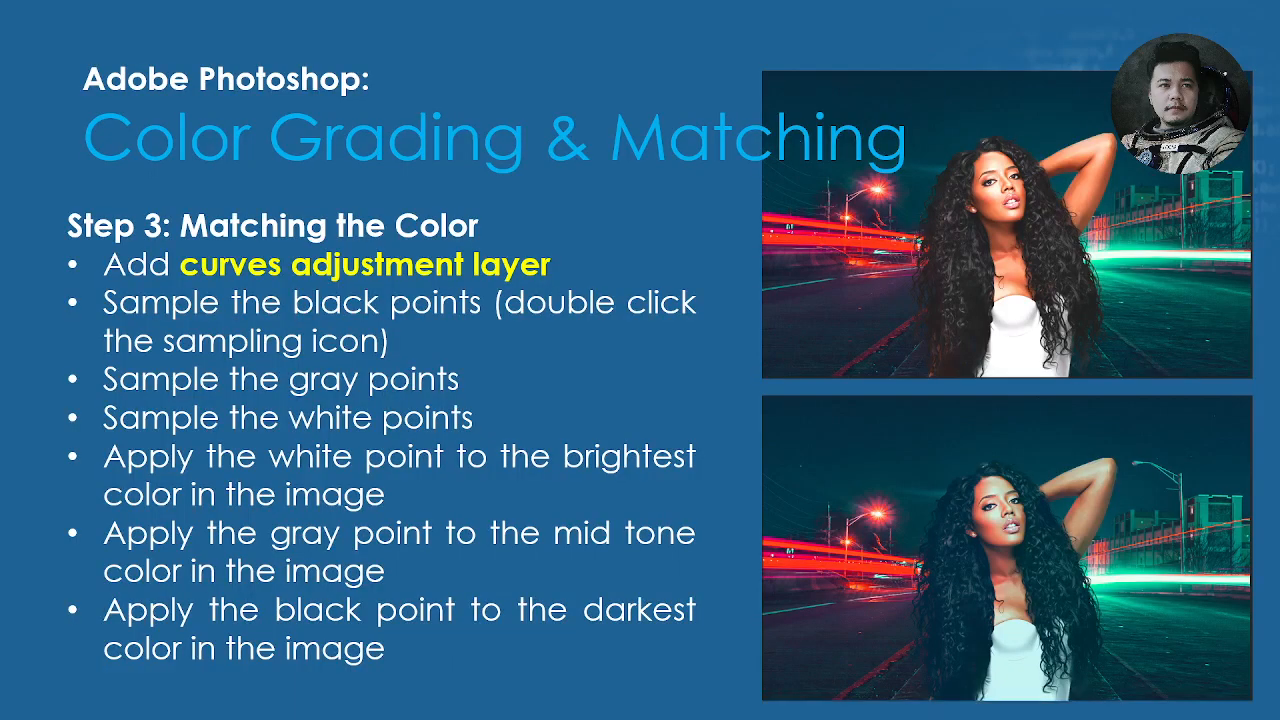
Advance the presentation to the sharpness-matching slide and bring the PSD pictures folder forward in File Explorer
{"action": "key", "text": "Right"}
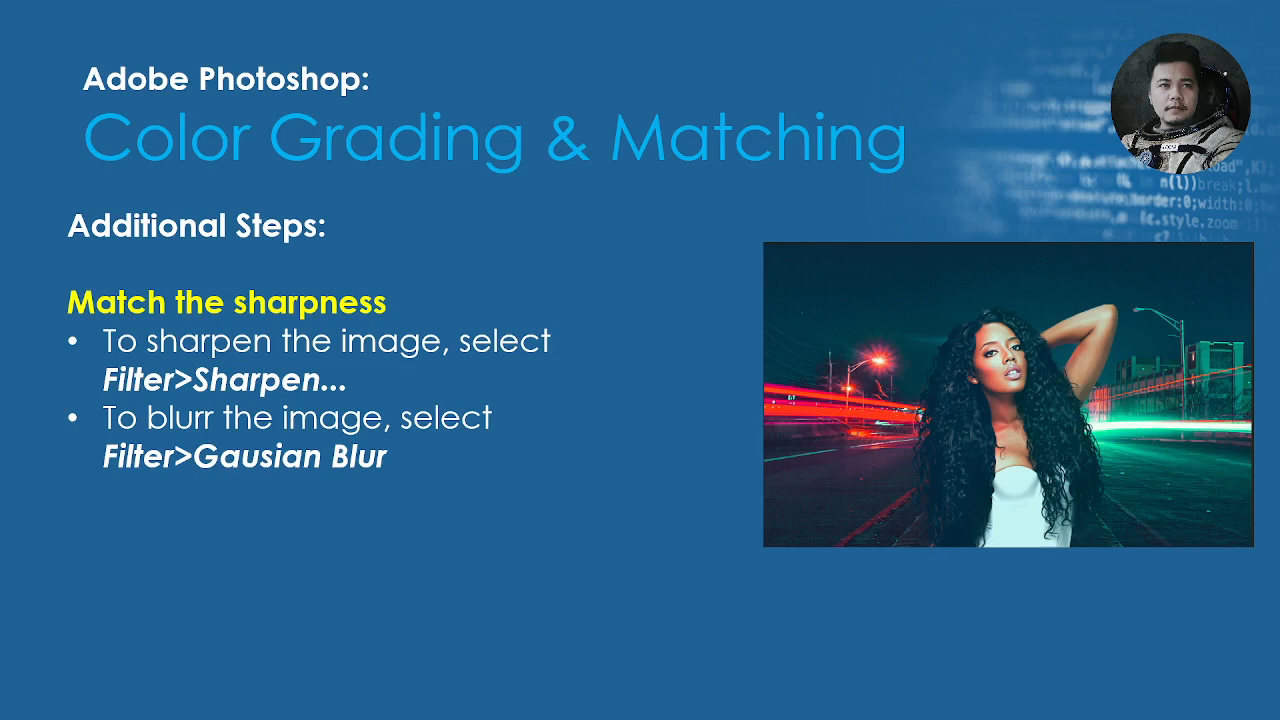
{"action": "left_click_drag", "start_coordinate": [1279, 77], "coordinate": [405, 75]}
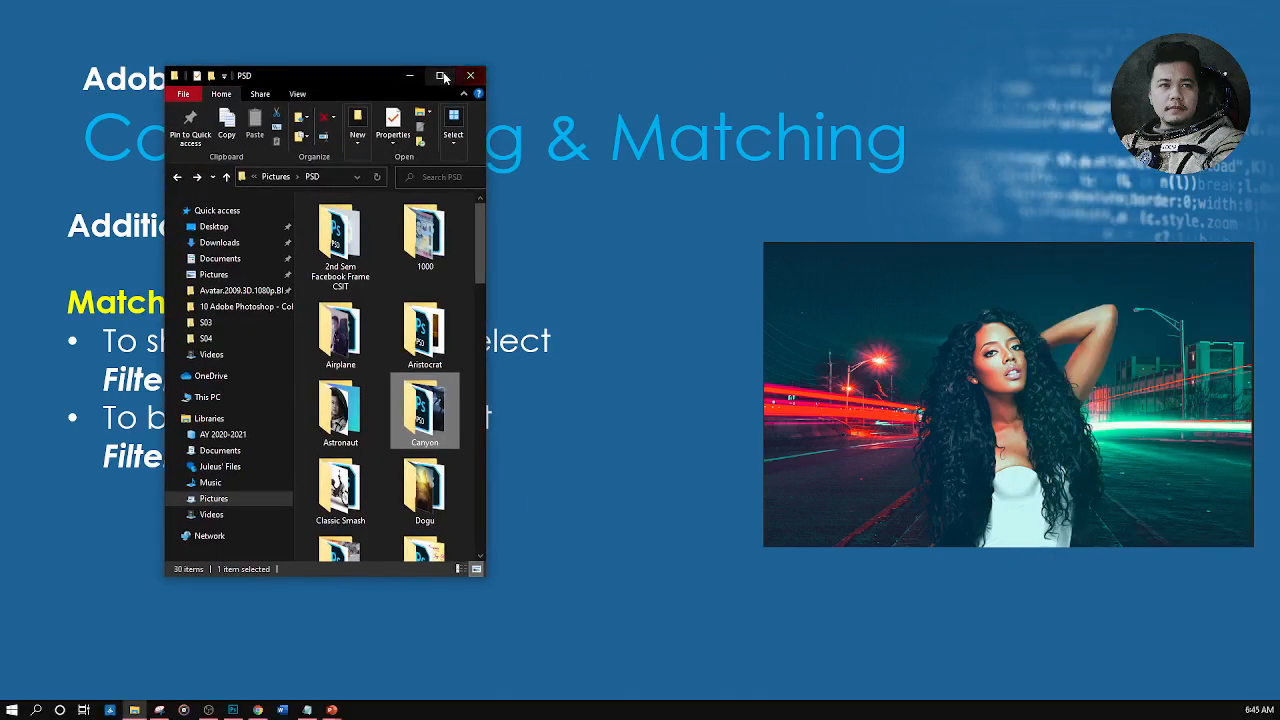
Open Millenium Falcon.jpg from the Millenium falcon folder inside the PSD pictures folder
{"action": "left_click", "coordinate": [441, 76]}
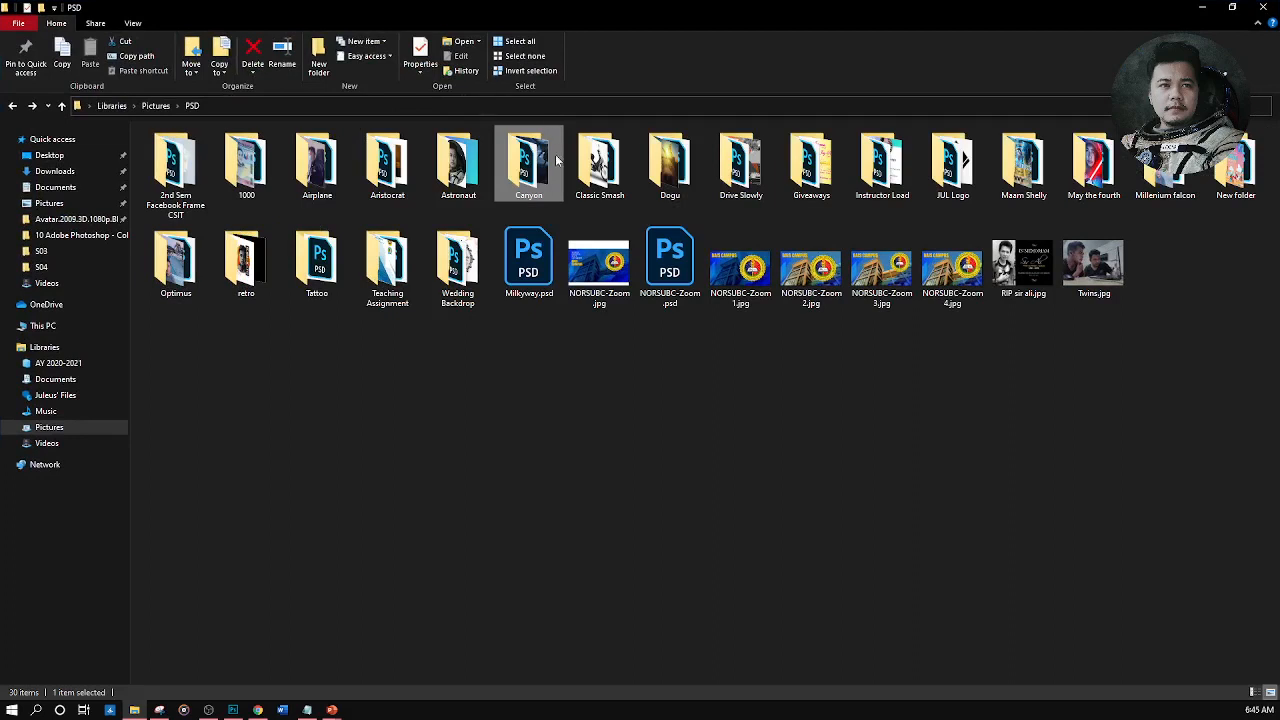
{"action": "left_click", "coordinate": [501, 329]}
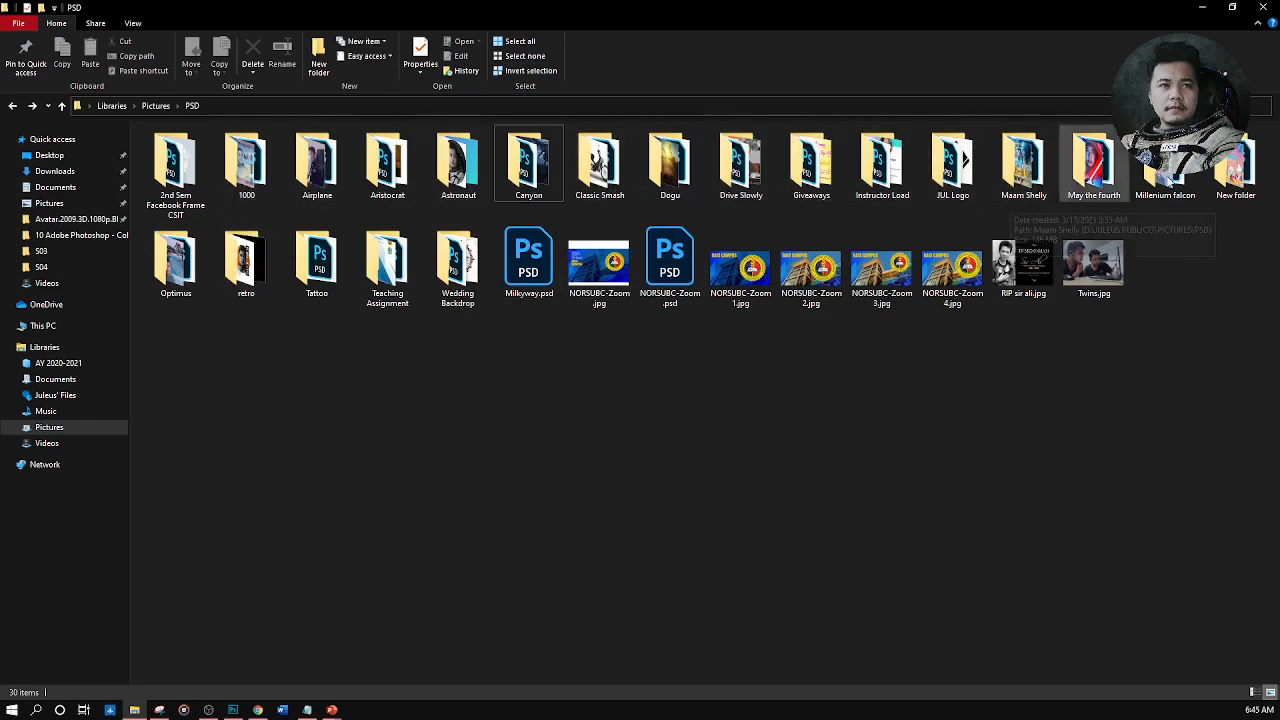
{"action": "double_click", "coordinate": [1165, 165]}
{"action": "double_click", "coordinate": [460, 160]}
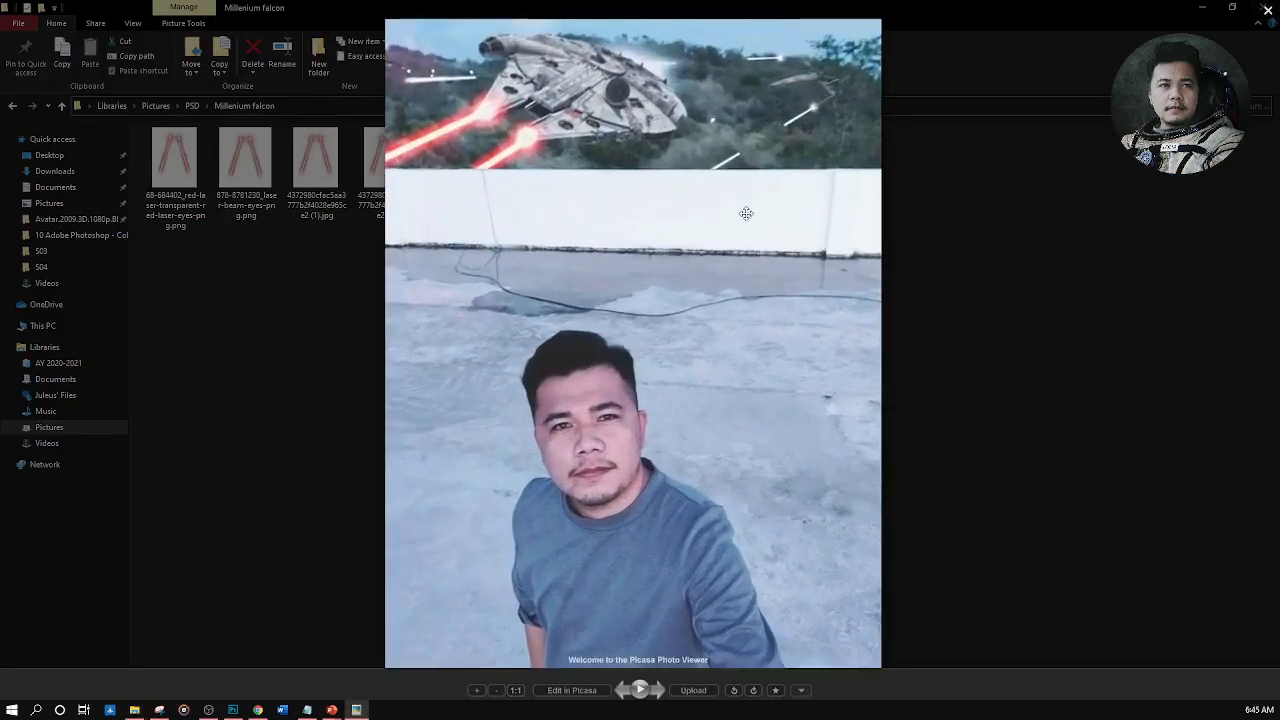
Examine the spaceship, the laser beams and the selfie subject in Millenium Falcon.jpg up close, and close the image
{"action": "mouse_move", "coordinate": [654, 185]}
{"action": "left_mouse_down"}
{"action": "mouse_move", "coordinate": [677, 391]}
{"action": "mouse_move", "coordinate": [655, 183]}
{"action": "left_mouse_up"}
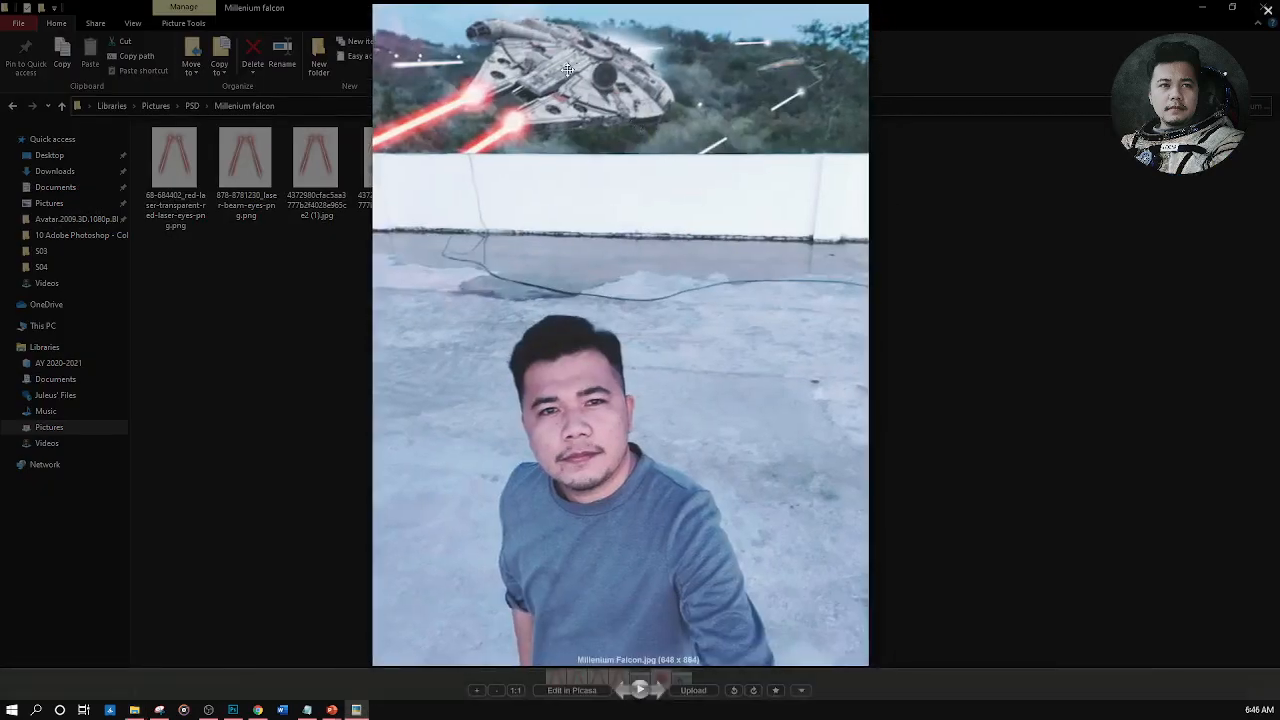
{"action": "scroll", "coordinate": [600, 105], "scroll_direction": "up", "scroll_amount": 2}
{"action": "scroll", "coordinate": [593, 110], "scroll_direction": "up", "scroll_amount": 4}
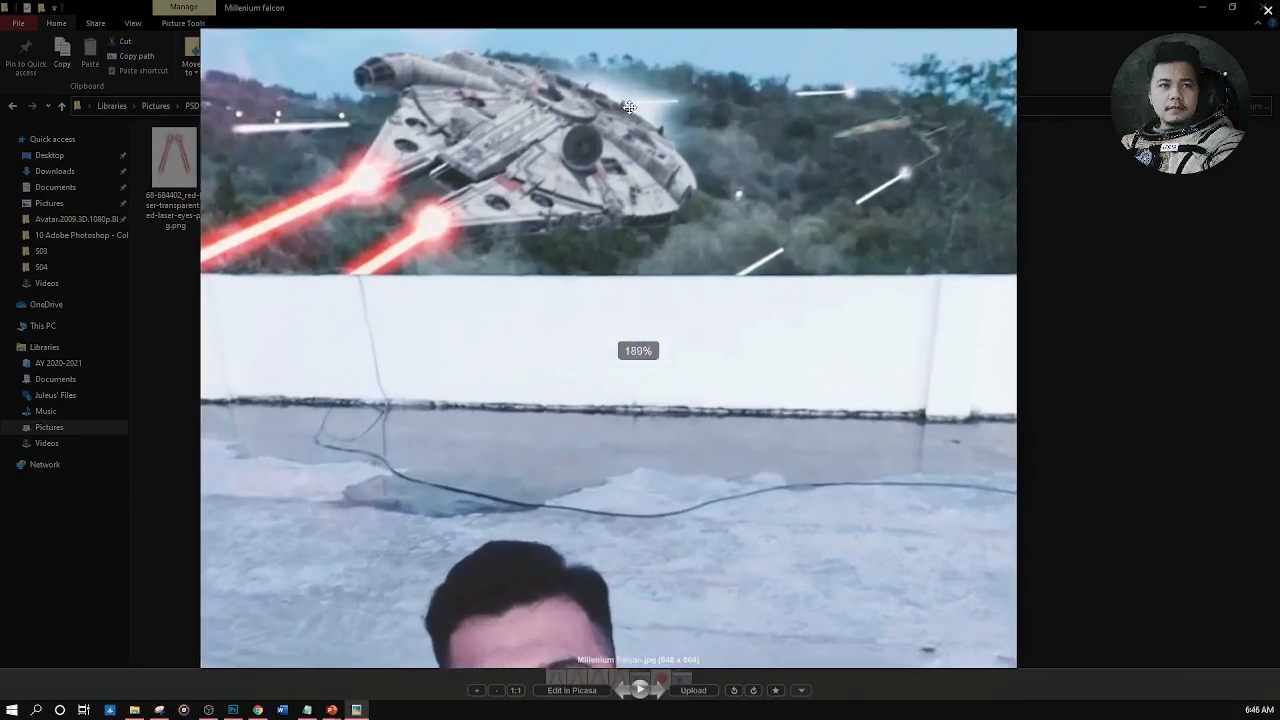
{"action": "scroll", "coordinate": [631, 107], "scroll_direction": "down", "scroll_amount": 3}
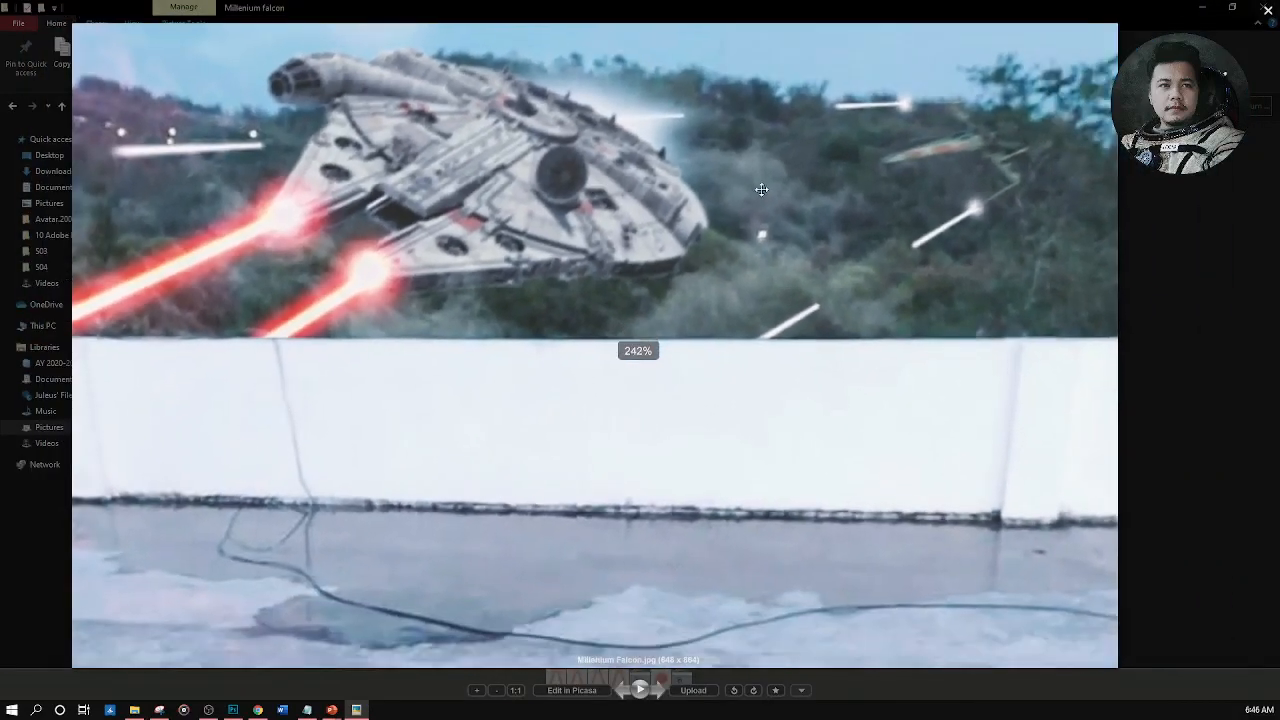
{"action": "scroll", "coordinate": [798, 187], "scroll_direction": "down", "scroll_amount": 4}
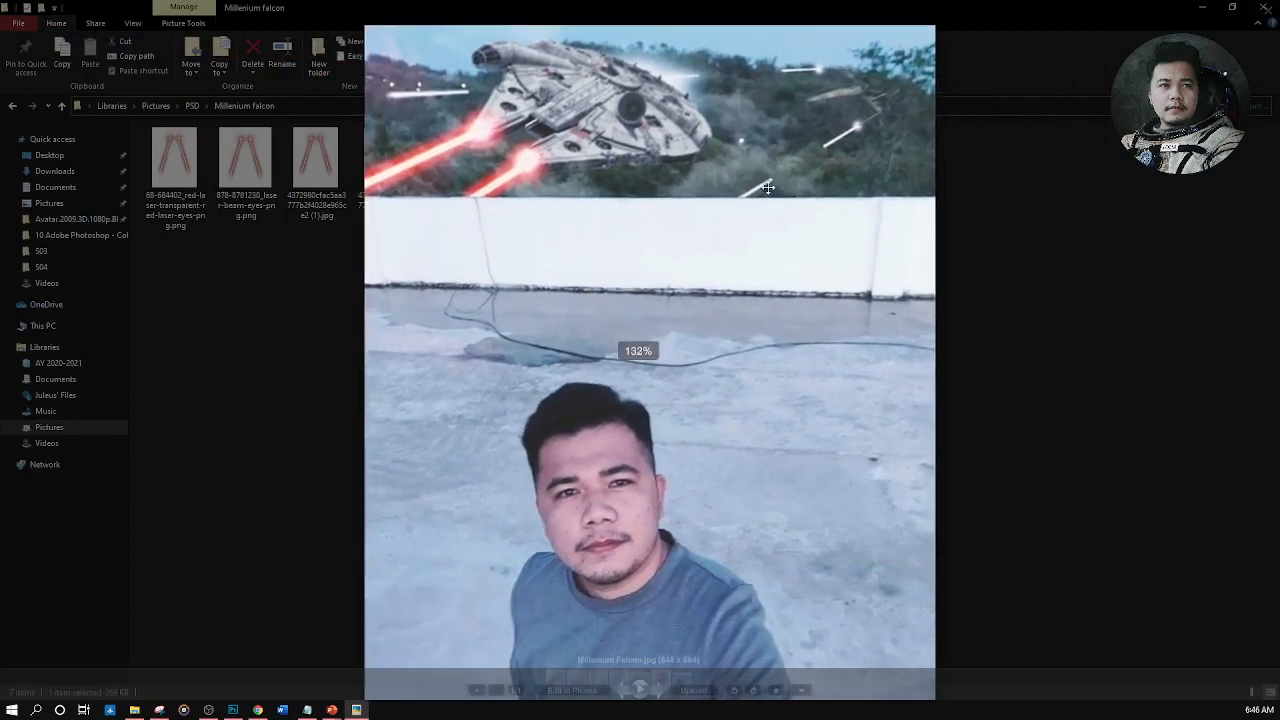
{"action": "scroll", "coordinate": [717, 390], "scroll_direction": "down", "scroll_amount": 2}
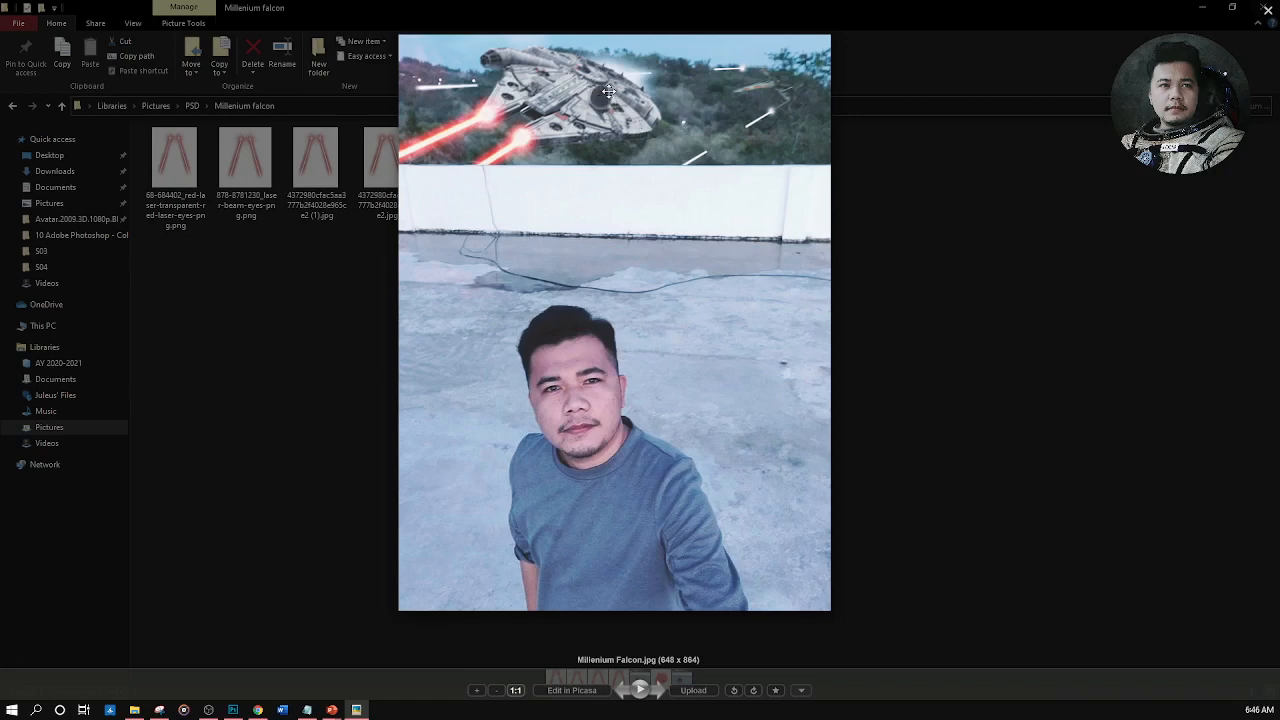
{"action": "scroll", "coordinate": [791, 201], "scroll_direction": "up", "scroll_amount": 3}
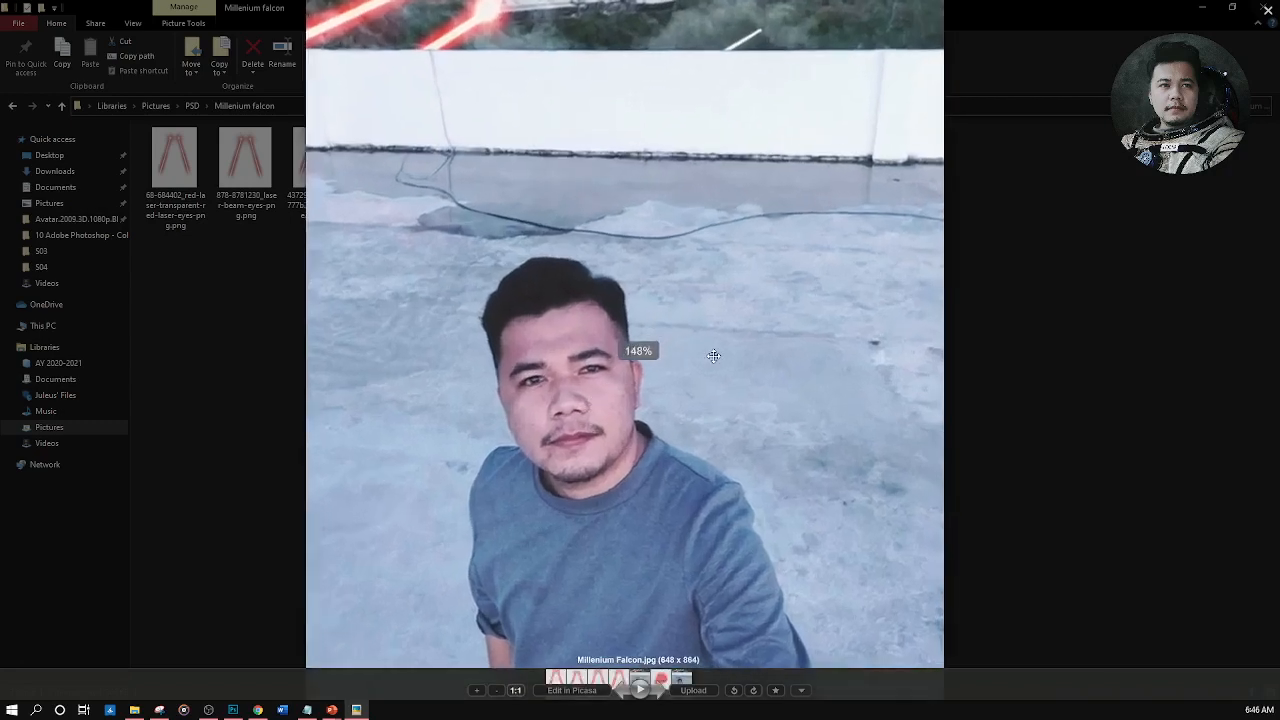
{"action": "scroll", "coordinate": [791, 201], "scroll_direction": "up", "scroll_amount": 5}
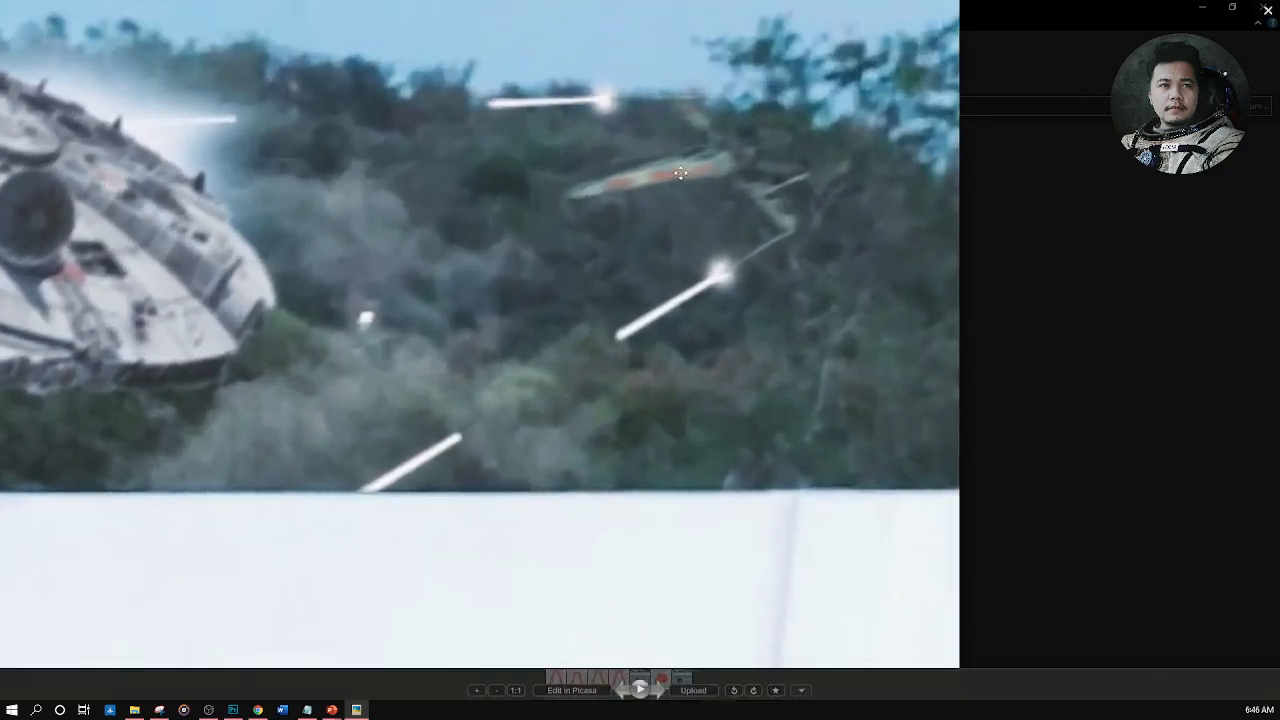
{"action": "scroll", "coordinate": [680, 174], "scroll_direction": "down", "scroll_amount": 3}
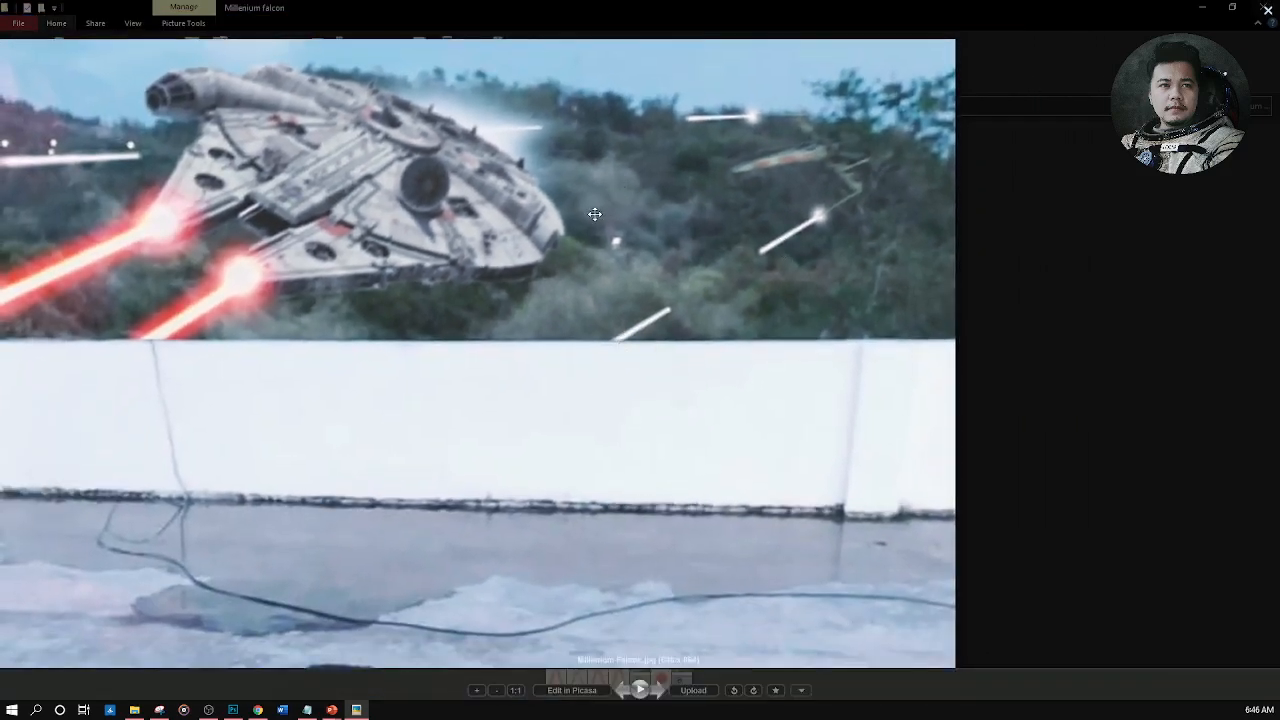
{"action": "scroll", "coordinate": [595, 214], "scroll_direction": "down", "scroll_amount": 2}
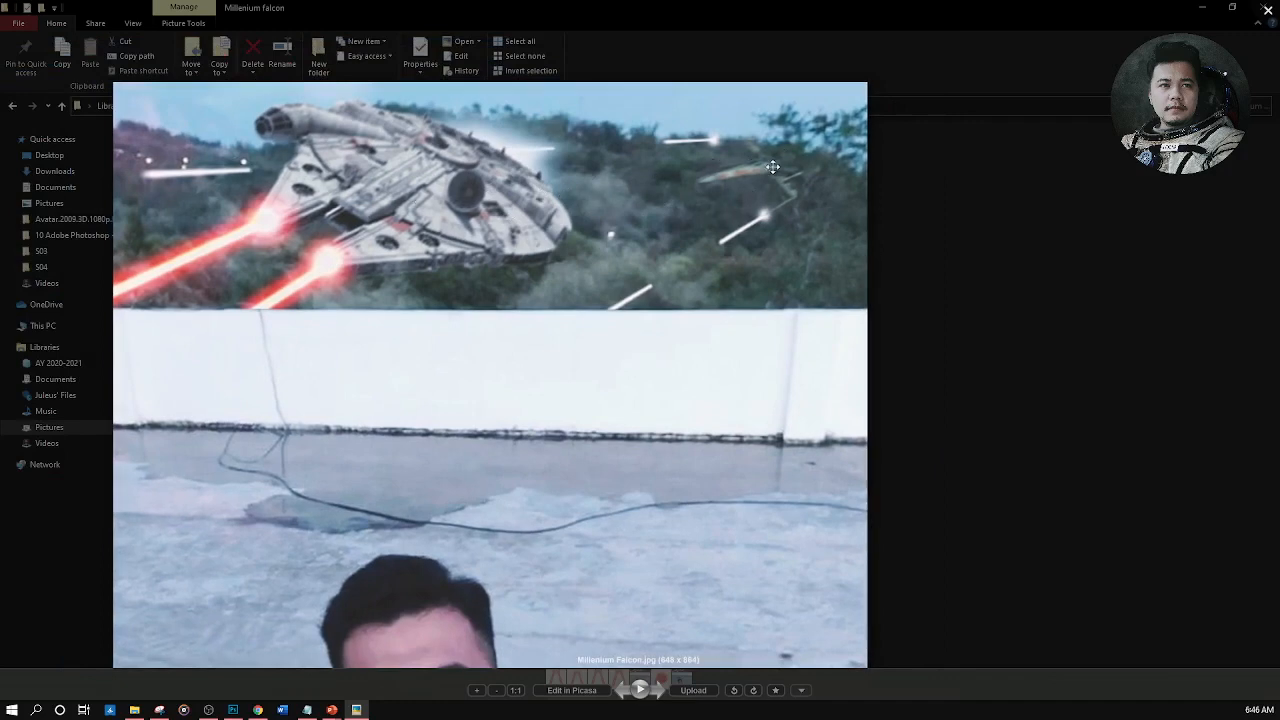
{"action": "scroll", "coordinate": [757, 178], "scroll_direction": "down", "scroll_amount": 2}
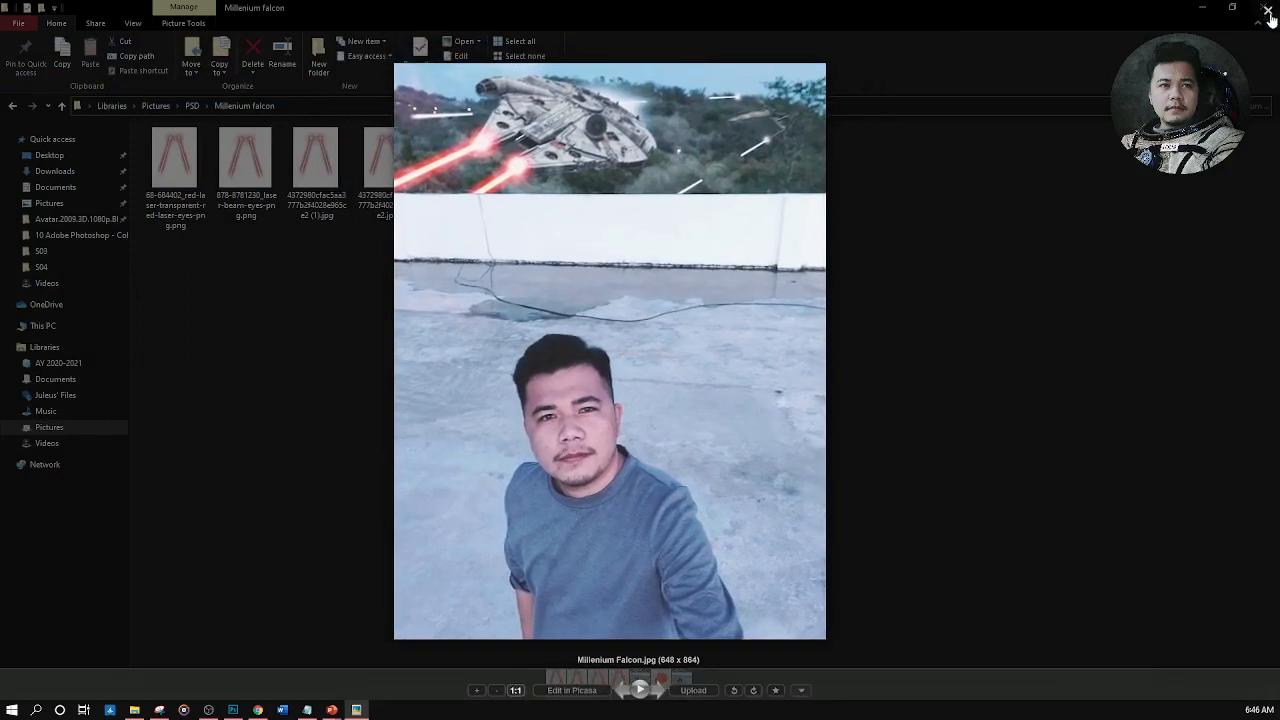
{"action": "left_click", "coordinate": [1268, 12]}
Check the slide on matching the sharpness, and return to the Bg.jpg composite in Photoshop
{"action": "left_click", "coordinate": [233, 710]}
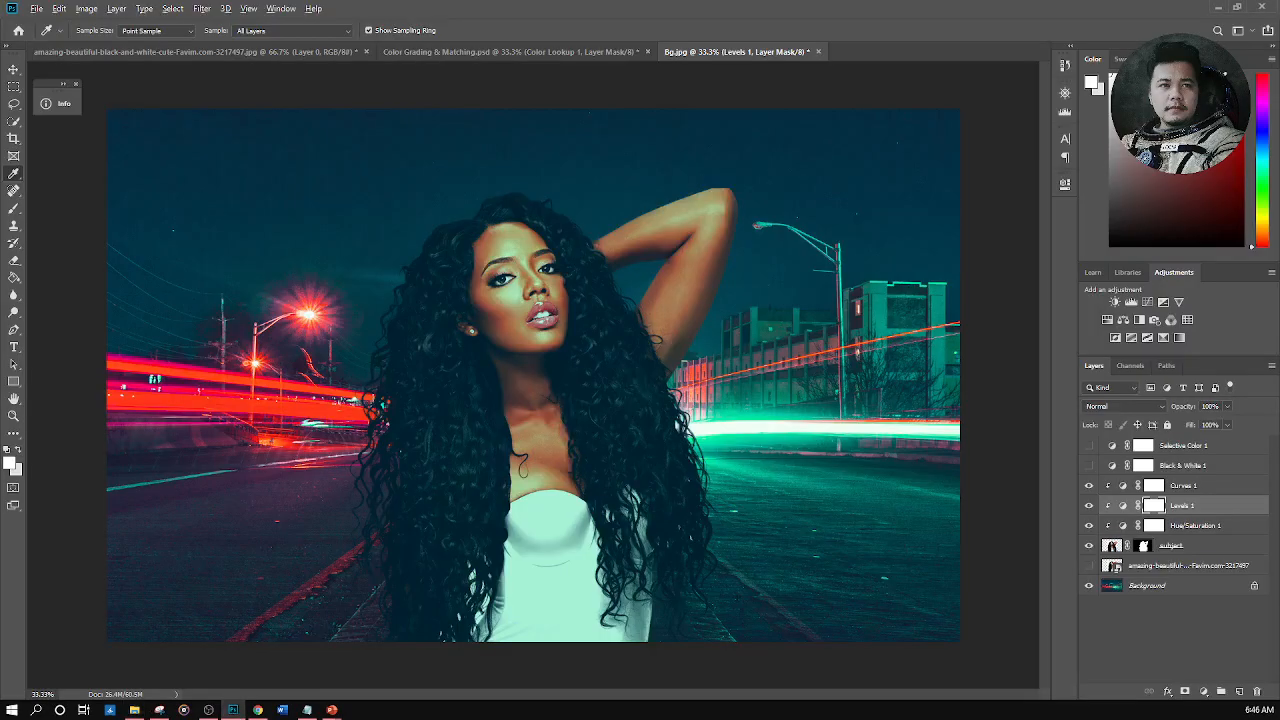
{"action": "key", "text": "alt+Tab"}
{"action": "key", "text": "alt+Tab"}
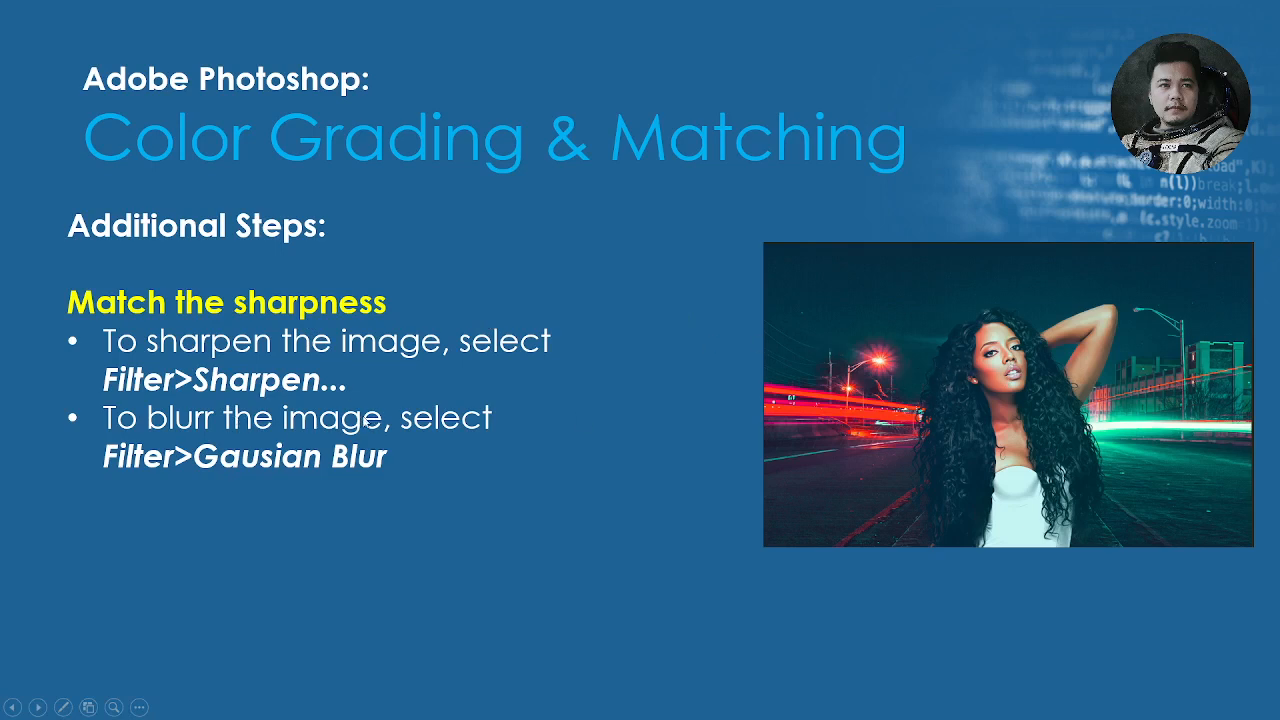
{"action": "key", "text": "alt+Tab"}
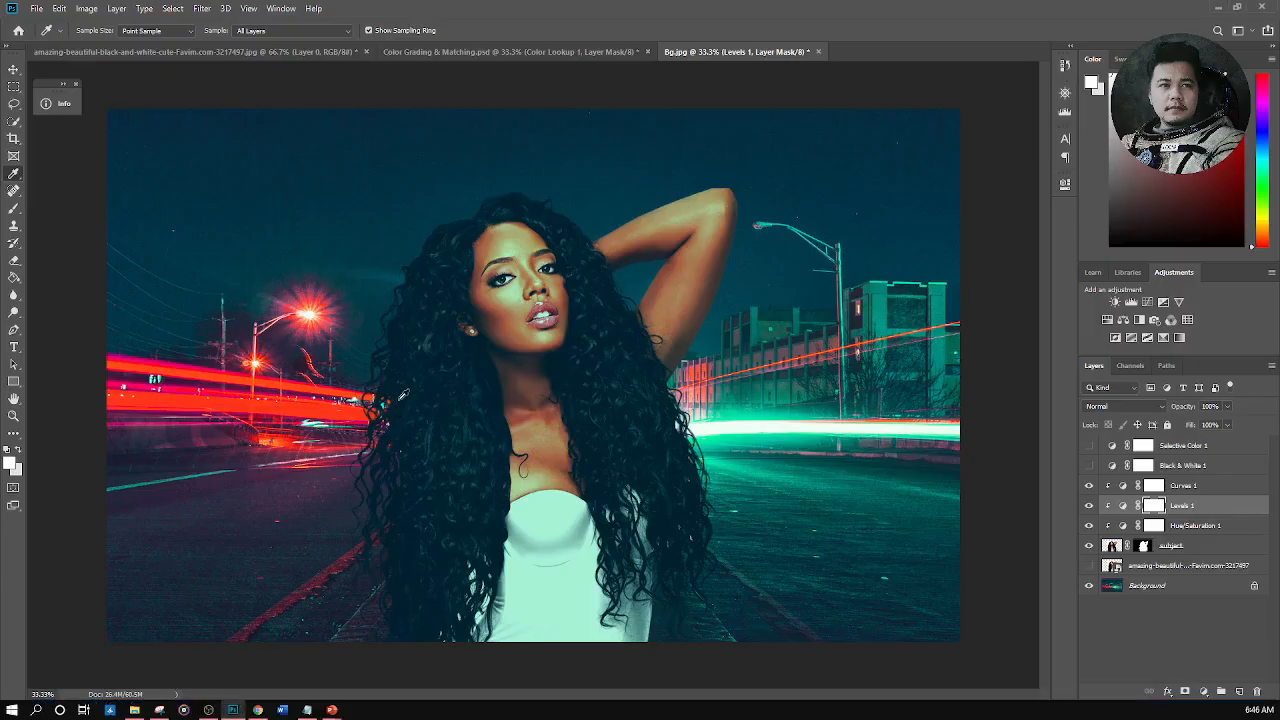
Try a Gaussian Blur with a 16.6-pixel radius on the subject layer, and cancel it
{"action": "left_click", "coordinate": [1205, 547]}
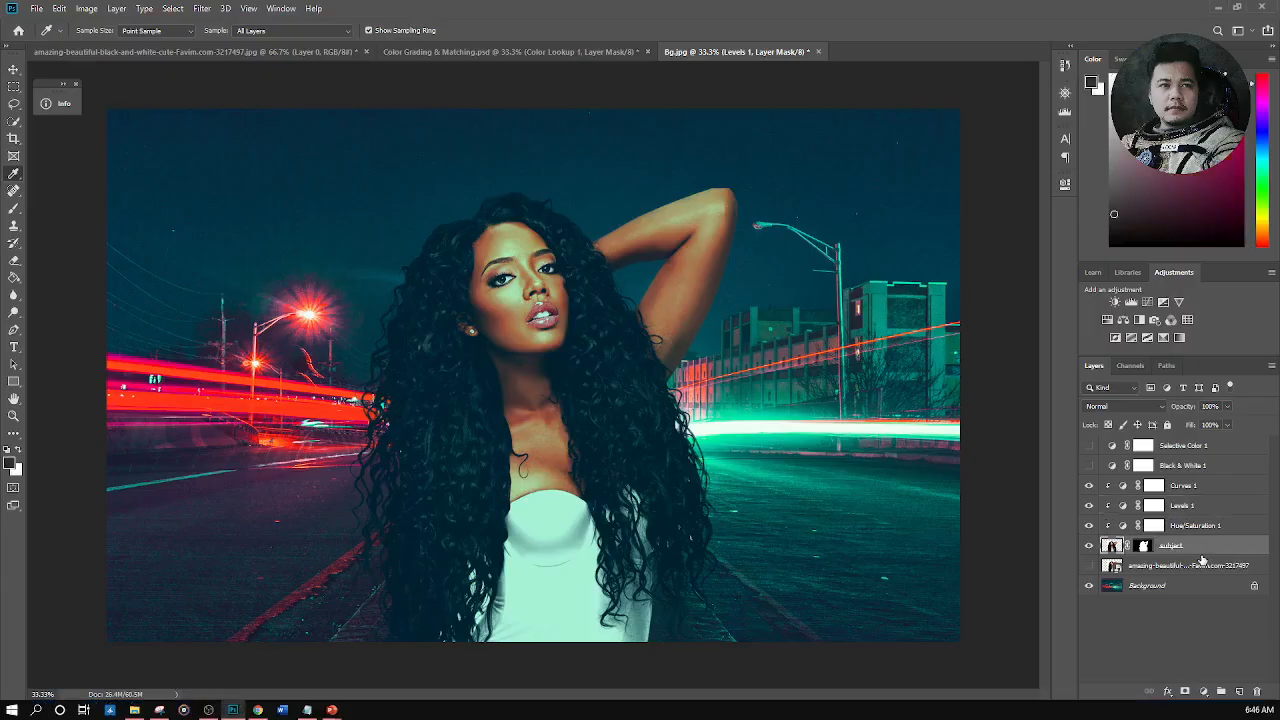
{"action": "left_click", "coordinate": [201, 9]}
{"action": "mouse_move", "coordinate": [240, 157]}
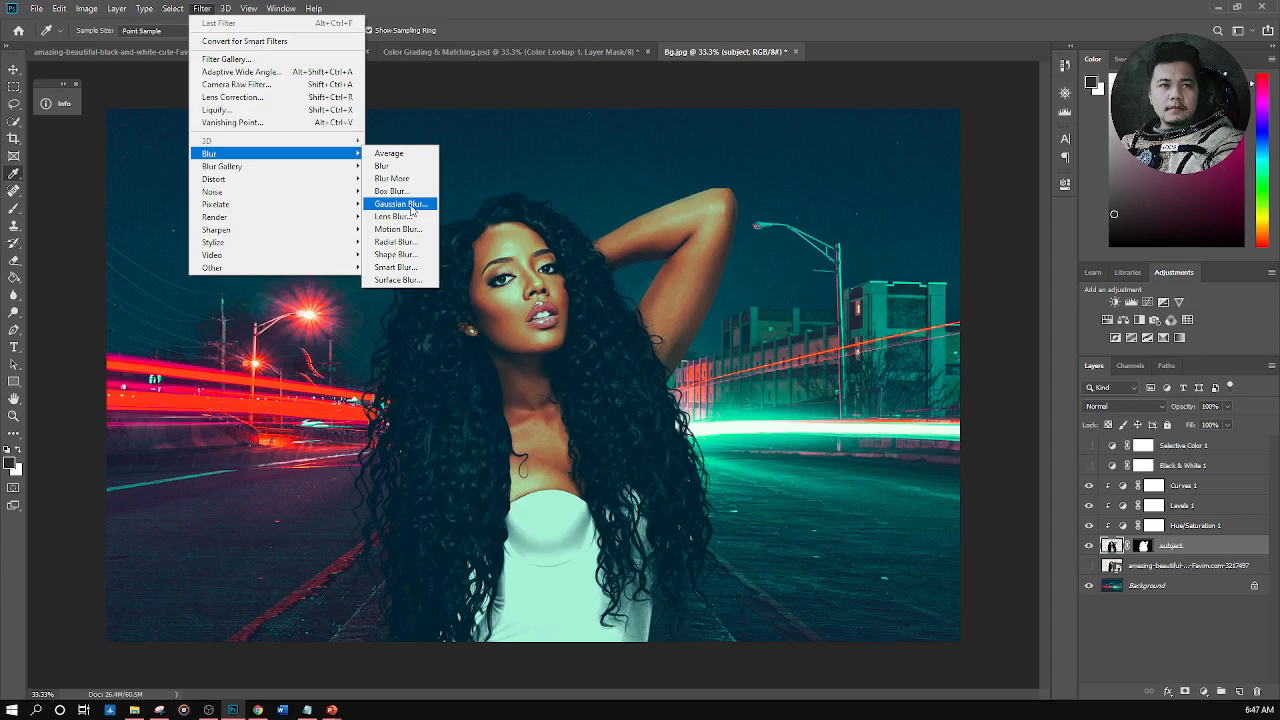
{"action": "left_click", "coordinate": [401, 204]}
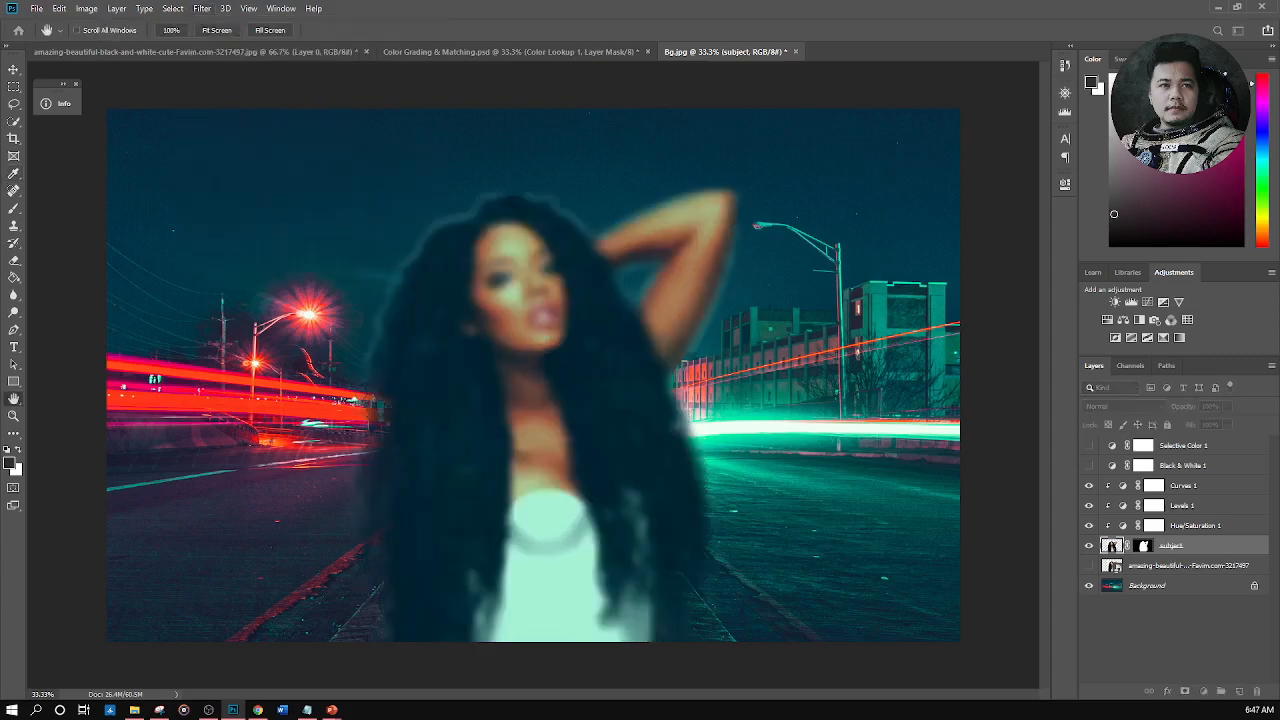
{"action": "left_click_drag", "start_coordinate": [885, 130], "coordinate": [821, 167]}
{"action": "mouse_move", "coordinate": [799, 364]}
{"action": "left_mouse_down"}
{"action": "mouse_move", "coordinate": [757, 368]}
{"action": "mouse_move", "coordinate": [869, 369]}
{"action": "mouse_move", "coordinate": [800, 366]}
{"action": "left_mouse_up"}
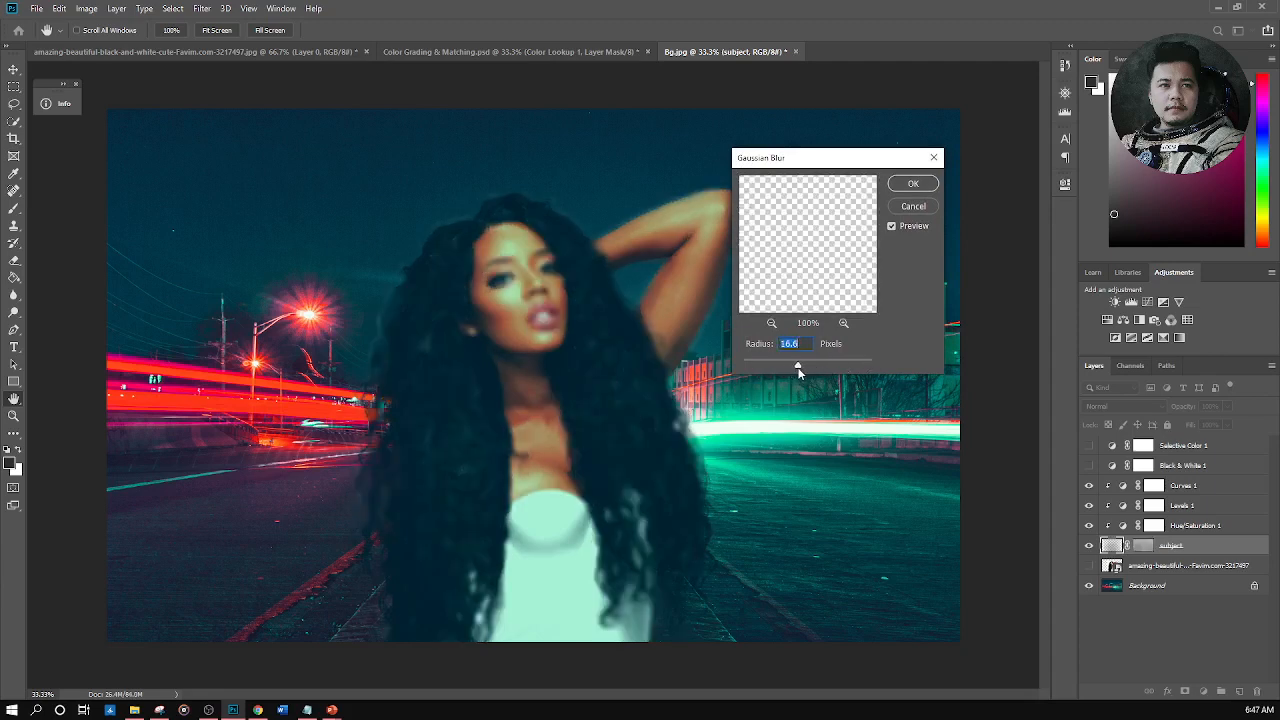
{"action": "left_click", "coordinate": [913, 207]}
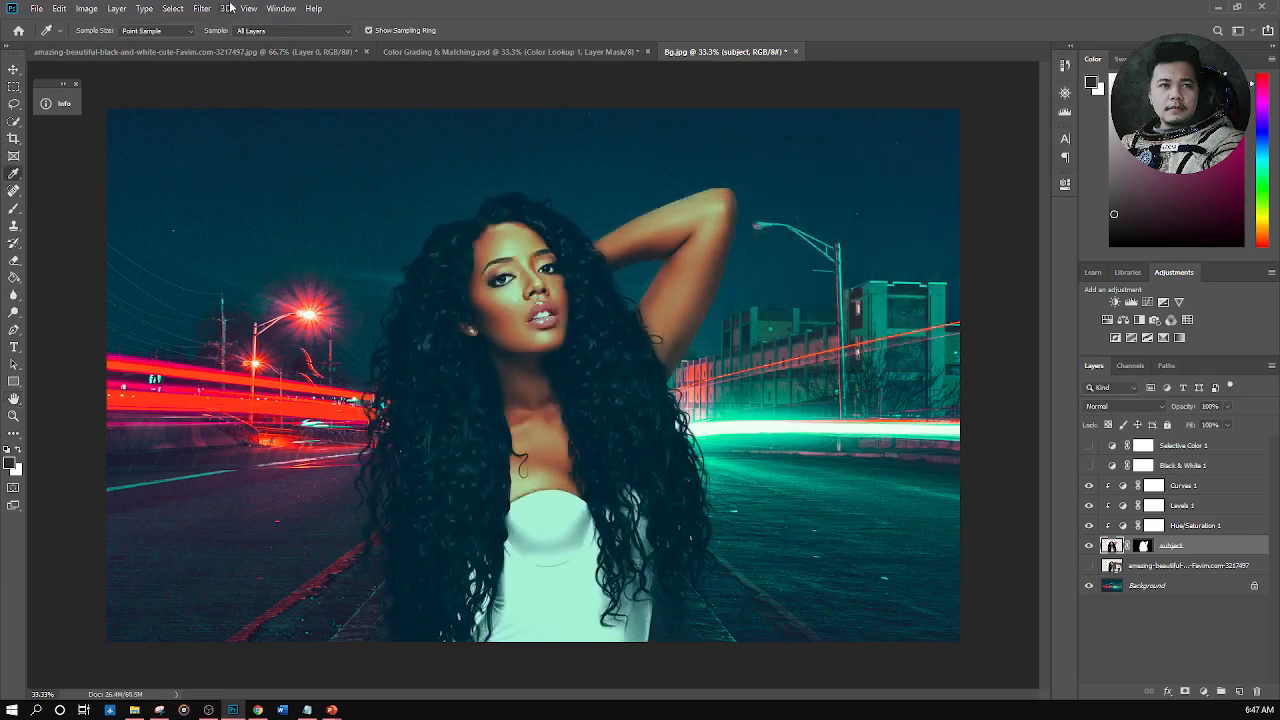
Preview the Smart Sharpen filter on the subject layer, cancel it, and advance the presentation slides
{"action": "left_click", "coordinate": [203, 9]}
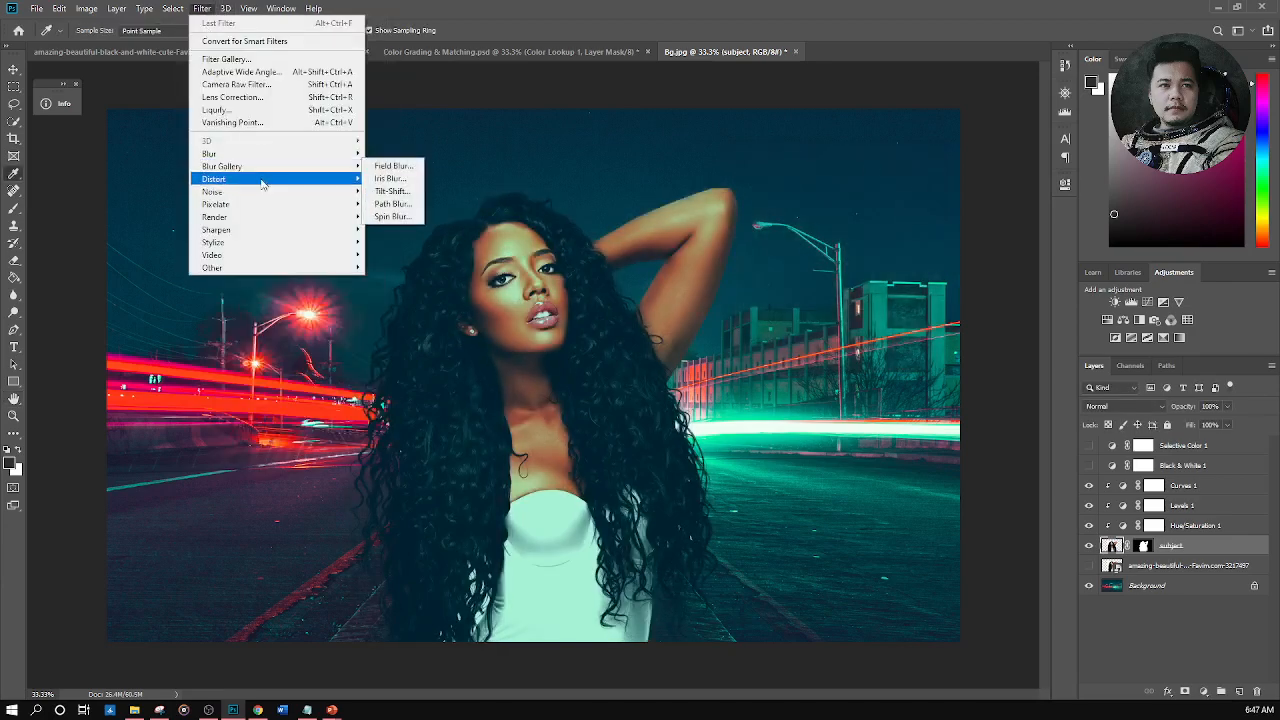
{"action": "mouse_move", "coordinate": [276, 219]}
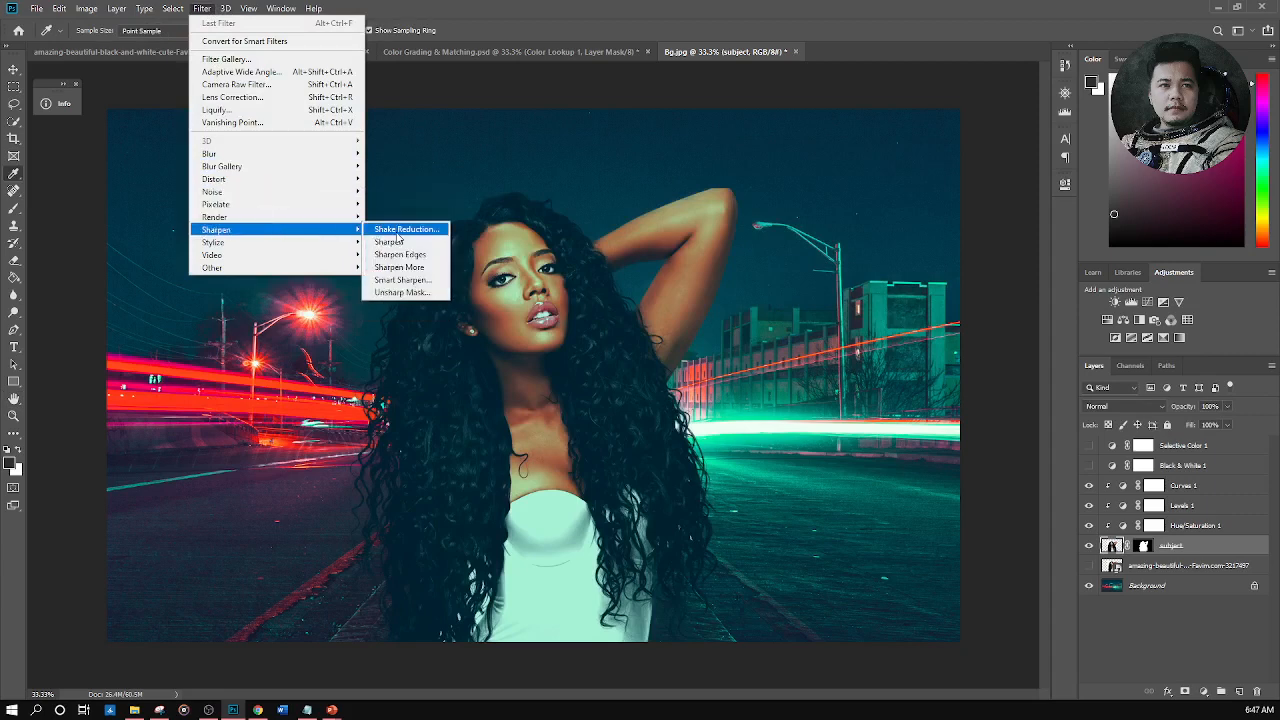
{"action": "left_click", "coordinate": [403, 280]}
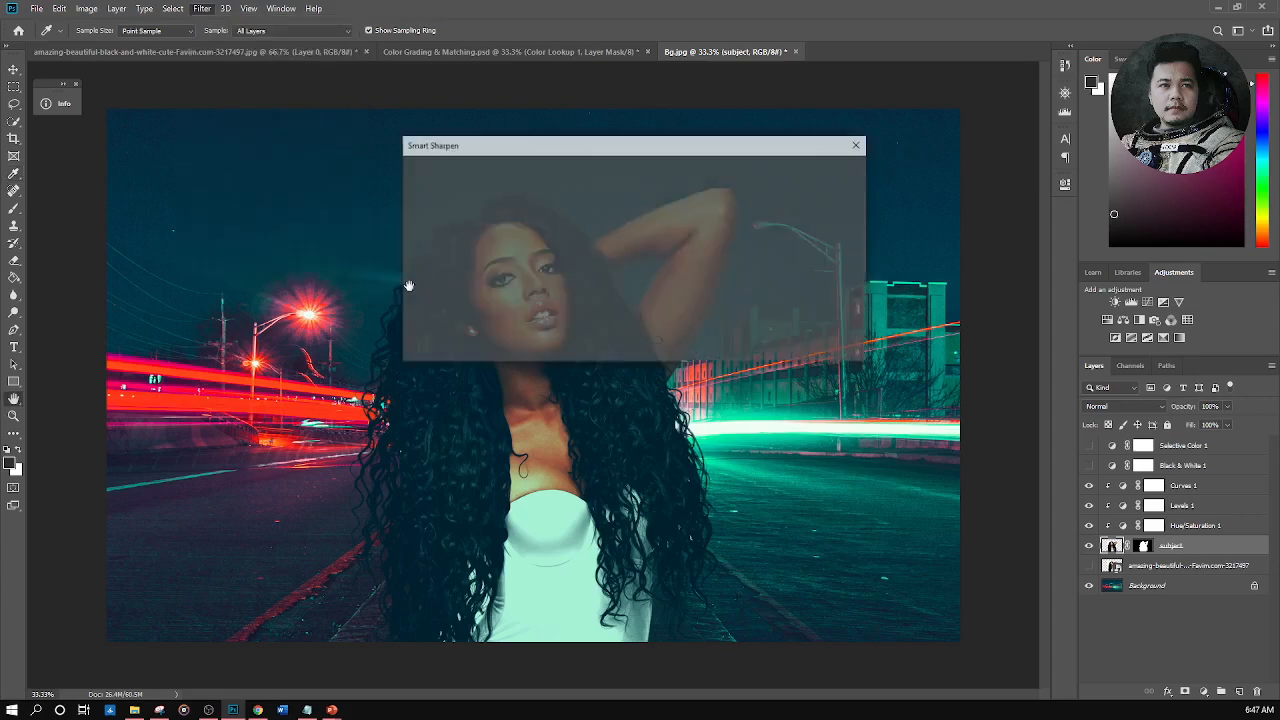
{"action": "left_click_drag", "start_coordinate": [617, 143], "coordinate": [862, 124]}
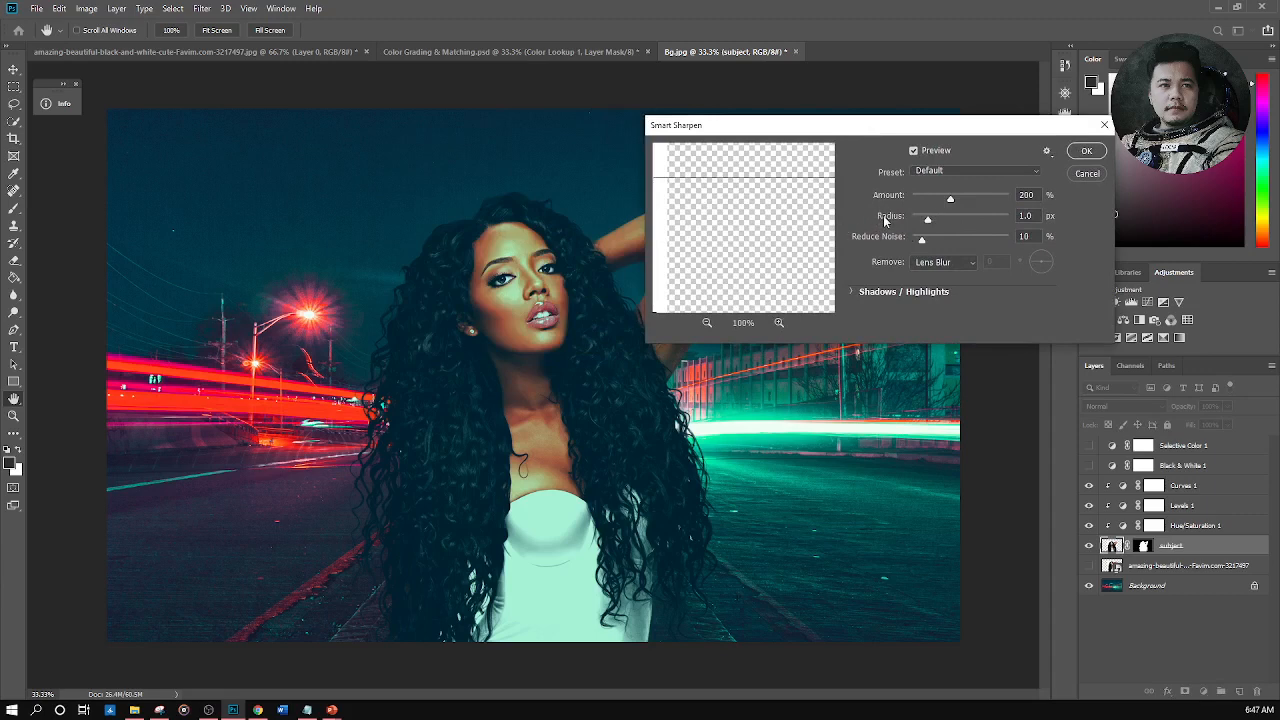
{"action": "left_click", "coordinate": [1087, 173]}
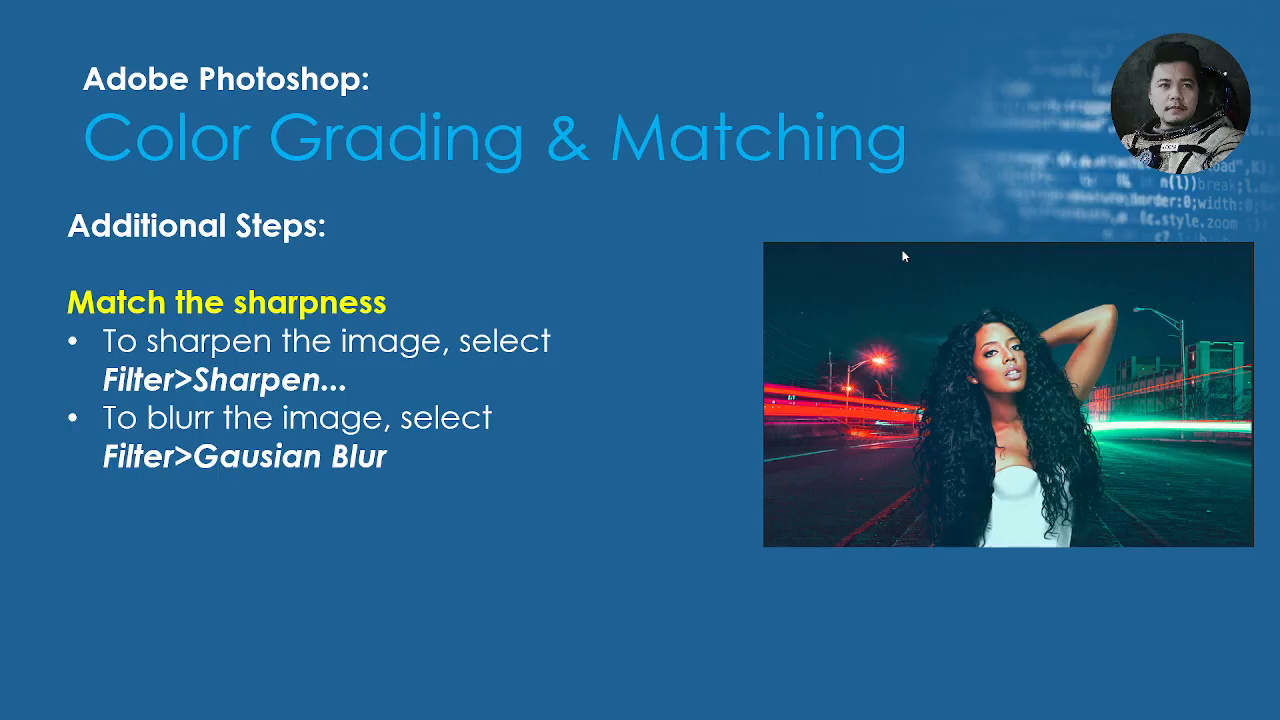
{"action": "key", "text": "Right"}
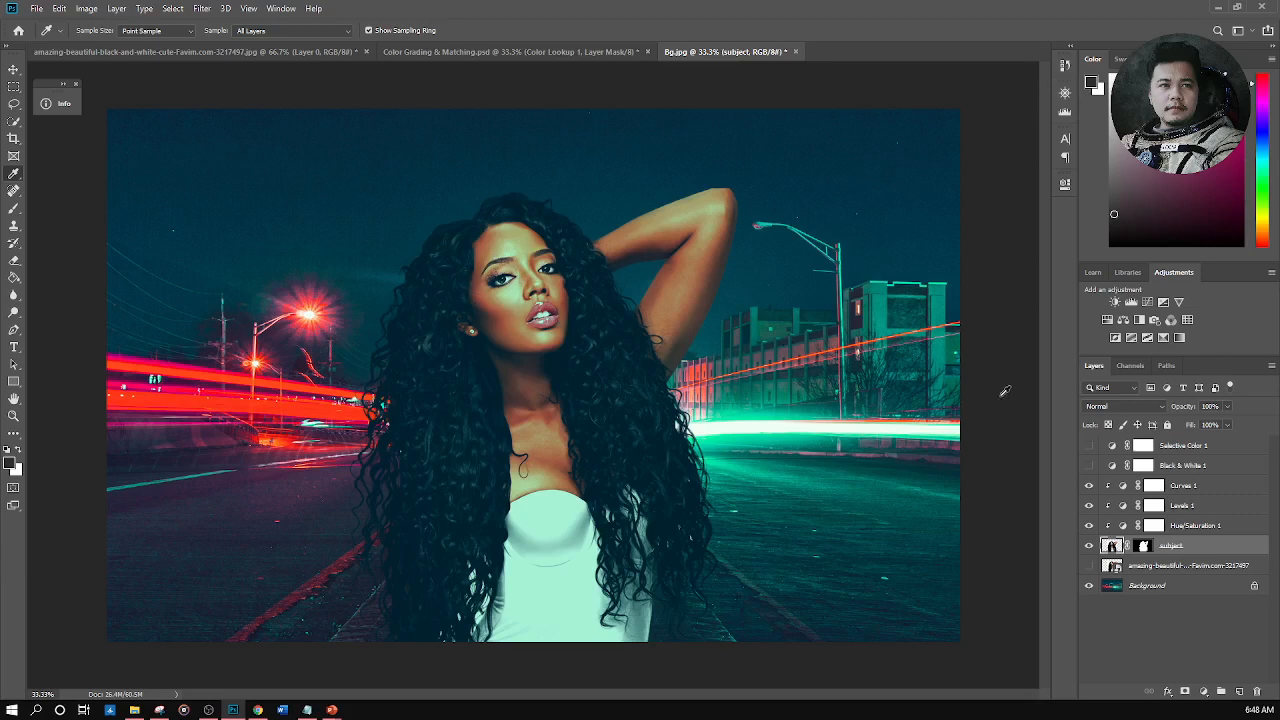
Rename the Curves 1 adjustment layer as blue/right
{"action": "left_click", "coordinate": [1183, 486]}
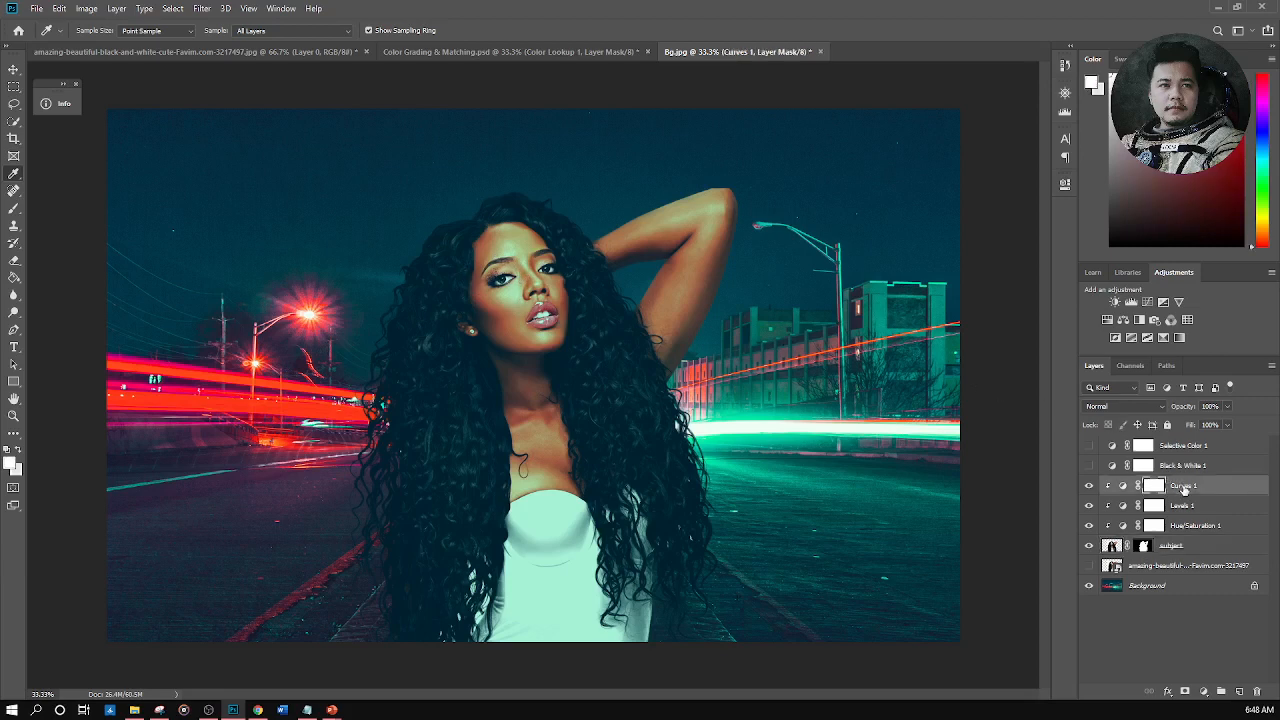
{"action": "double_click", "coordinate": [1195, 486]}
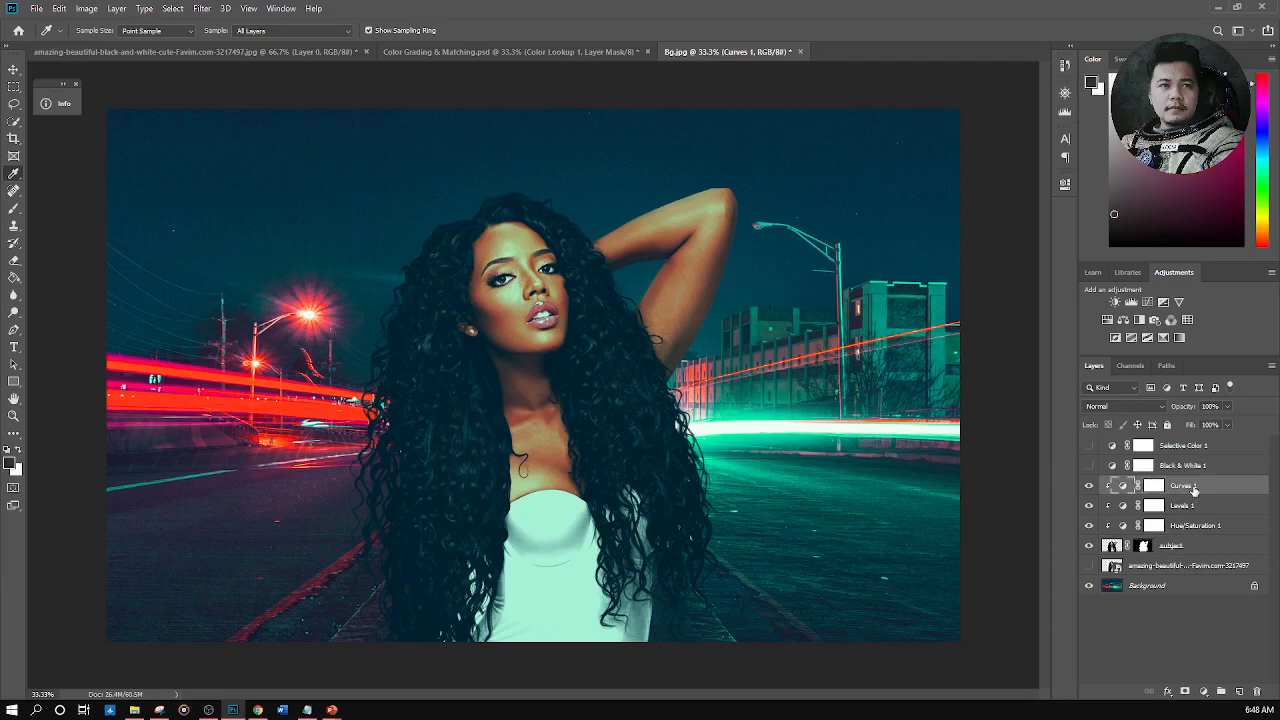
{"action": "type", "text": "H"}
{"action": "type", "text": "lue/right"}
{"action": "key", "text": "Return"}
Add a second Curves adjustment layer clipped to the layers below and name it red/left
{"action": "left_click", "coordinate": [1205, 691]}
{"action": "left_click", "coordinate": [1191, 525]}
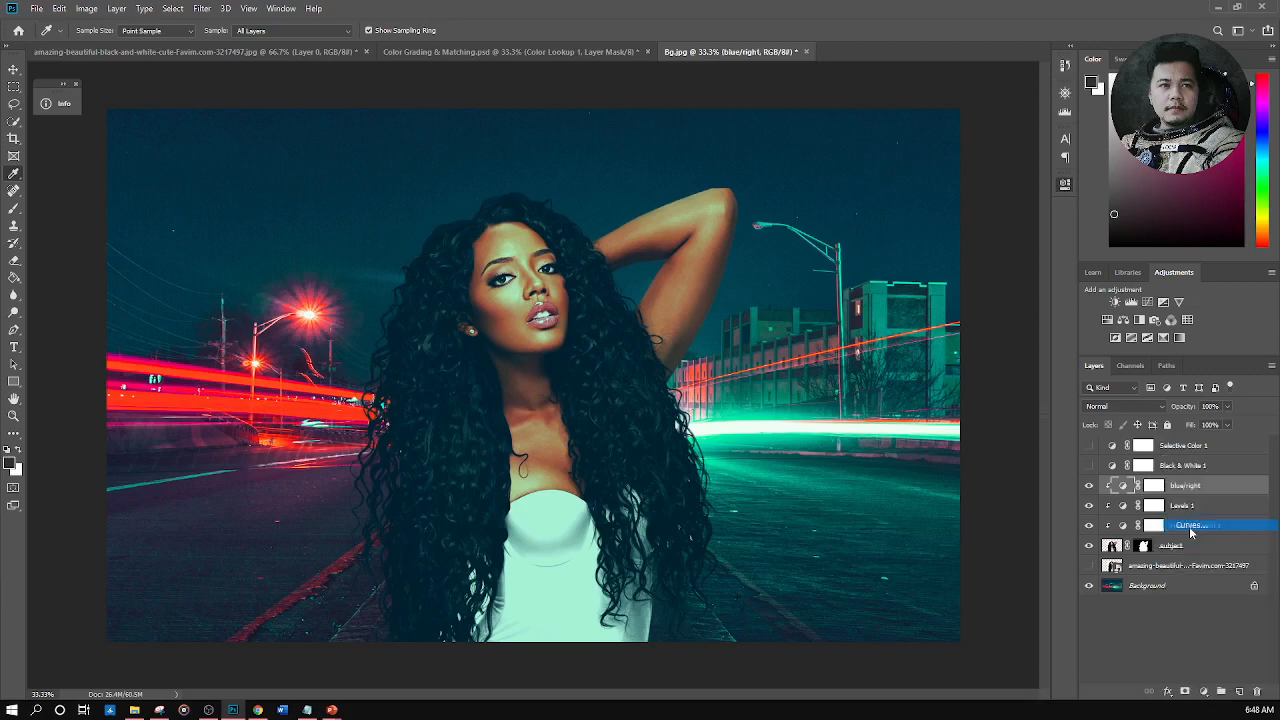
{"action": "left_click", "coordinate": [950, 405]}
{"action": "double_click", "coordinate": [1185, 487]}
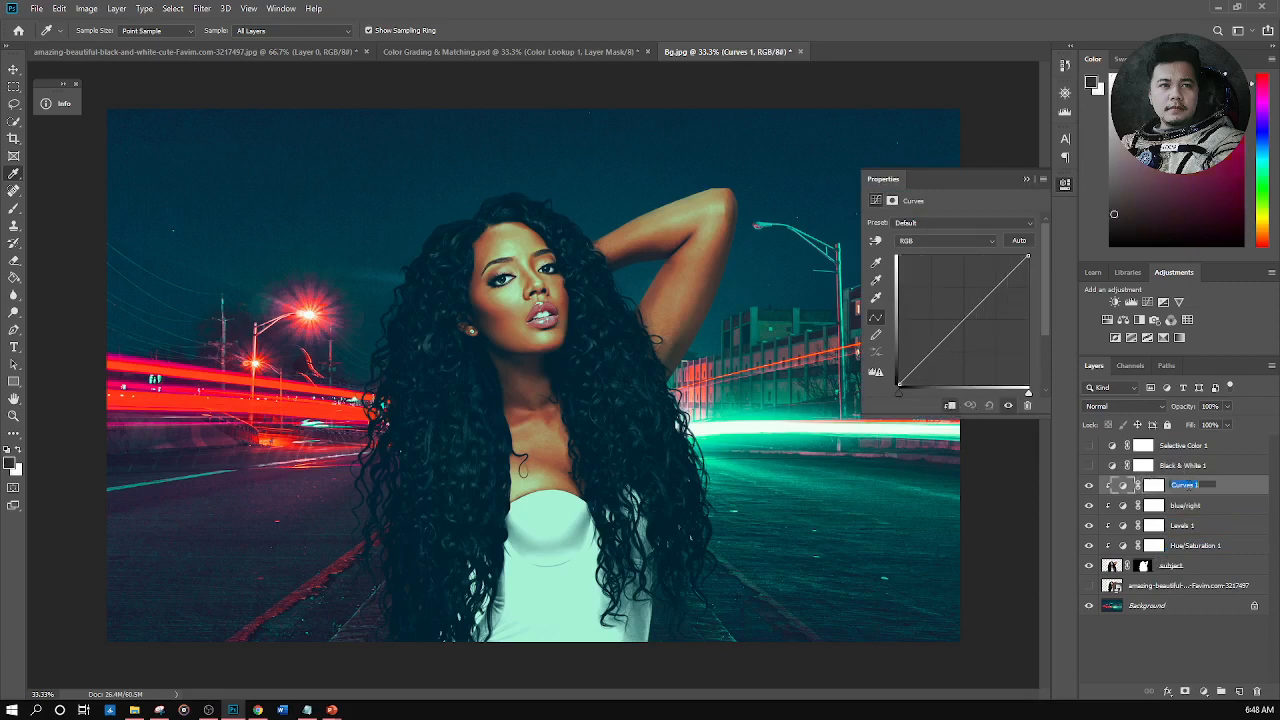
{"action": "type", "text": "red/left"}
{"action": "key", "text": "Return"}
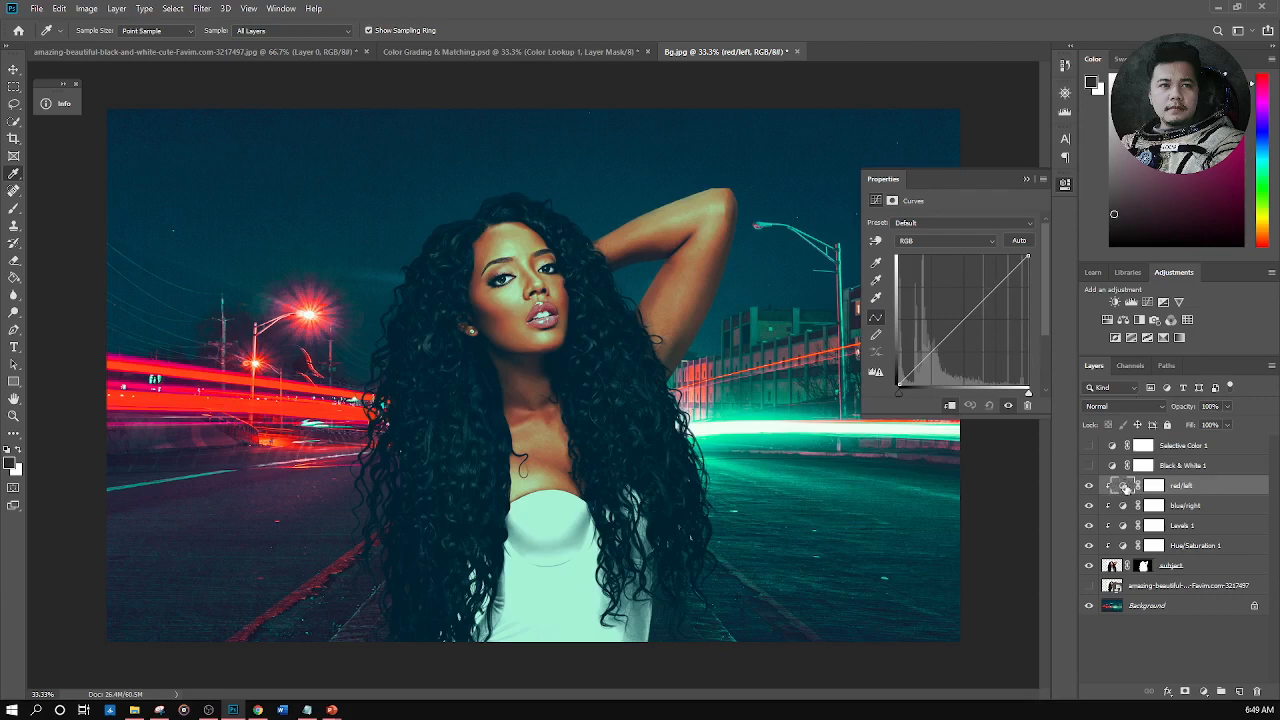
Set the red/left curve's target shadow color to 211e33, sampled from the dark road at the left edge of the photo
{"action": "double_click", "coordinate": [877, 264]}
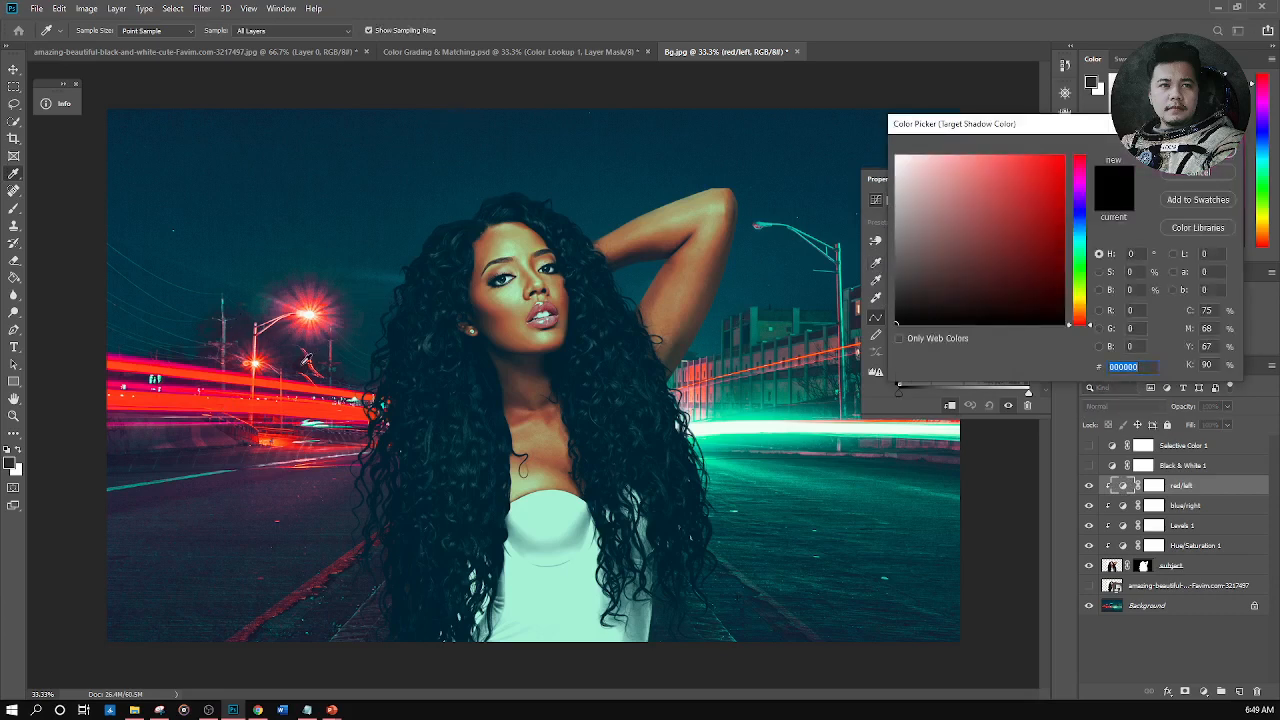
{"action": "left_click", "coordinate": [302, 364]}
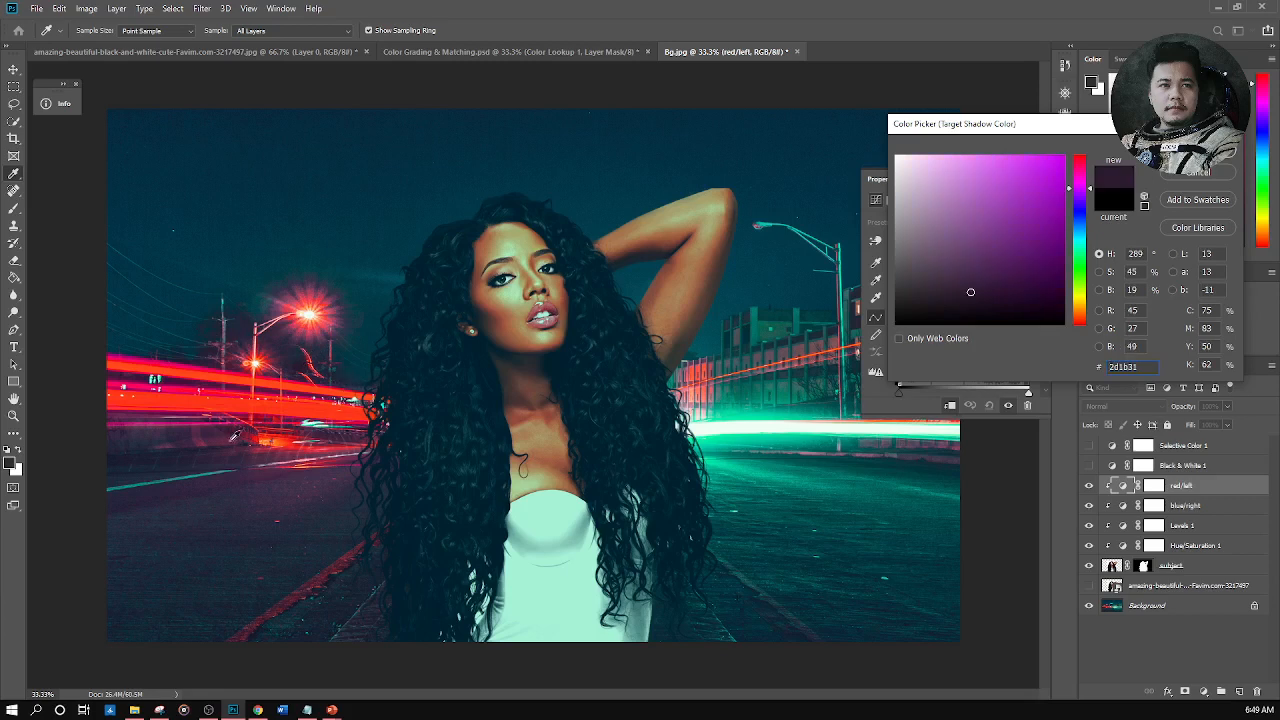
{"action": "left_click", "coordinate": [118, 458]}
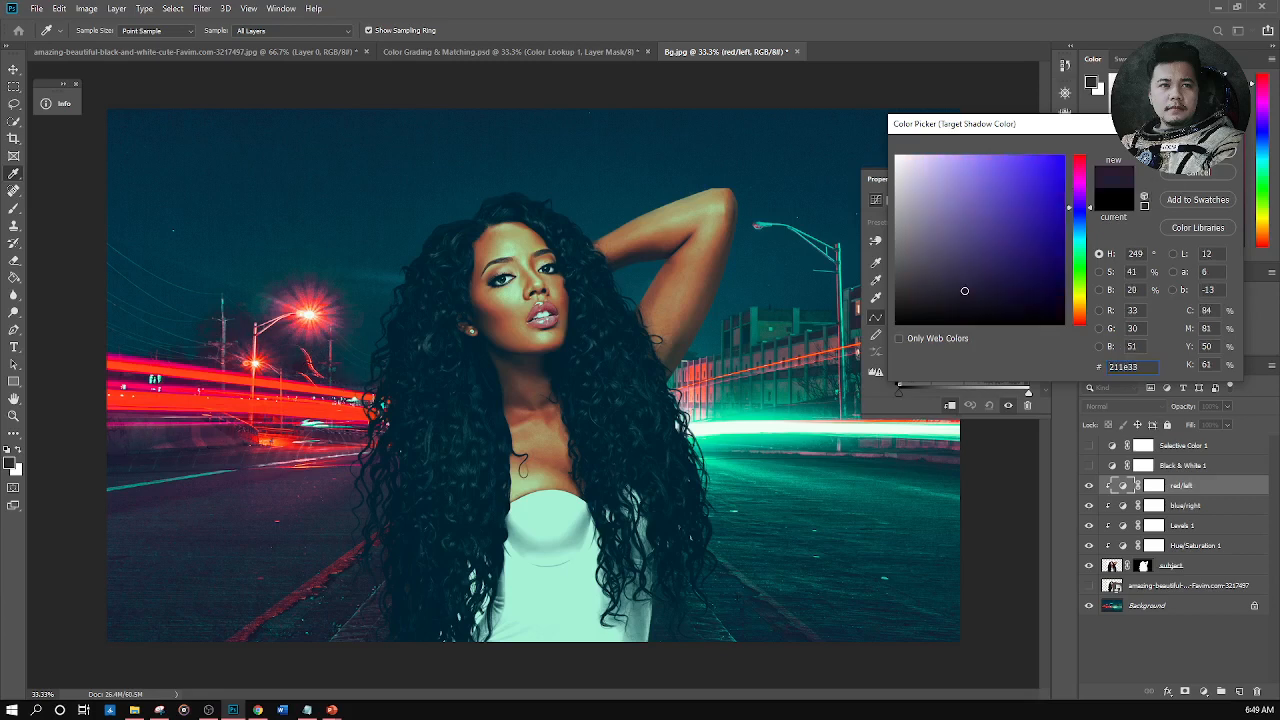
{"action": "left_click", "coordinate": [1197, 148]}
{"action": "left_click", "coordinate": [637, 264]}
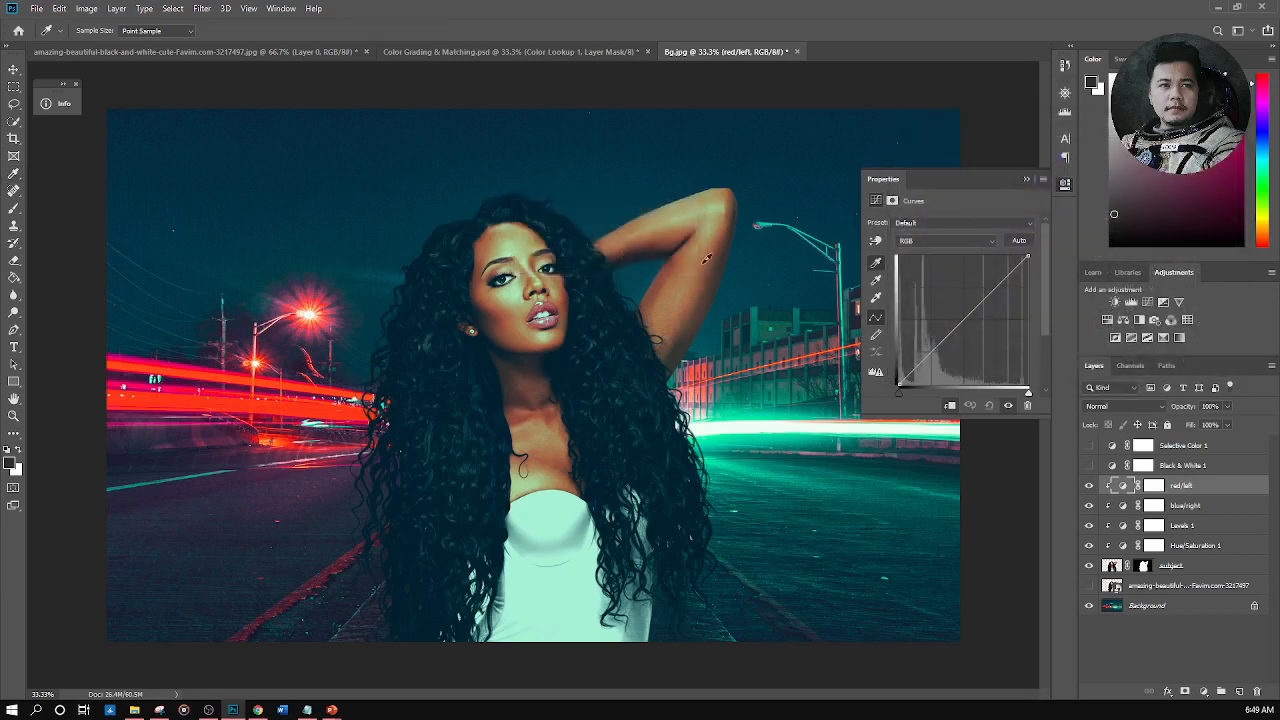
Set the red/left curve's target highlight color to feb690, sampled from the glowing red street lamp
{"action": "double_click", "coordinate": [876, 297]}
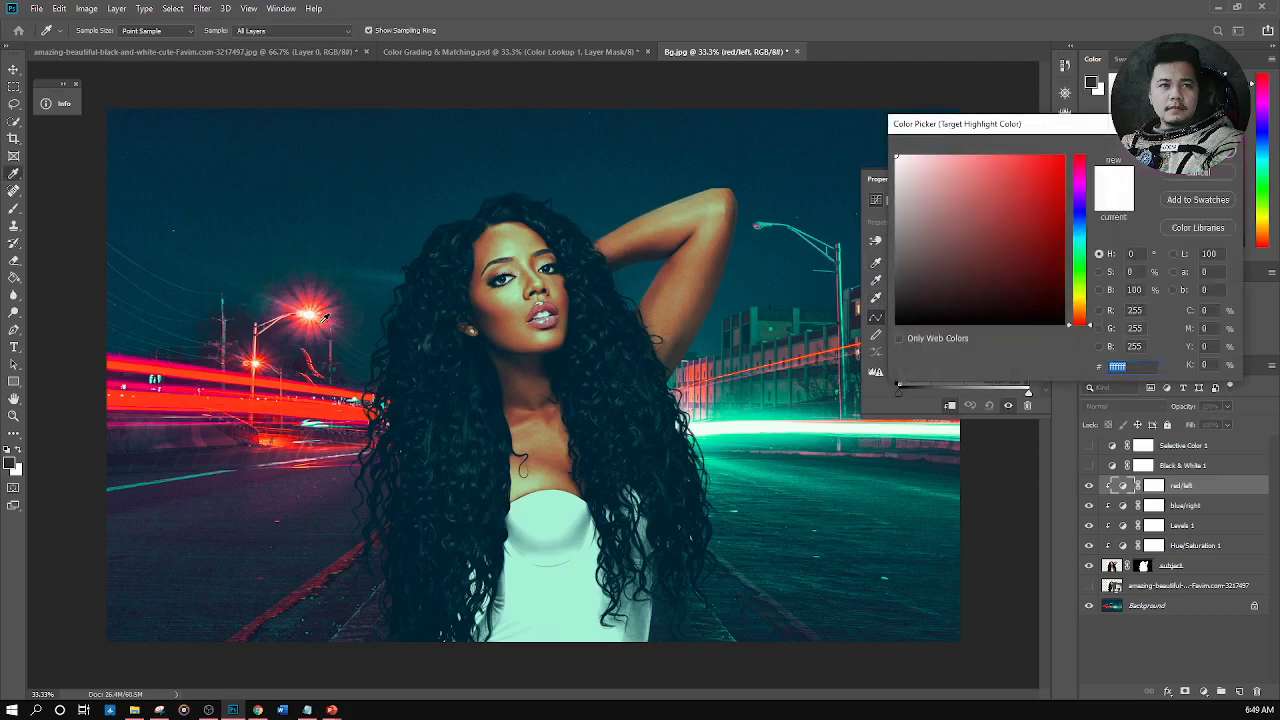
{"action": "left_click", "coordinate": [315, 307]}
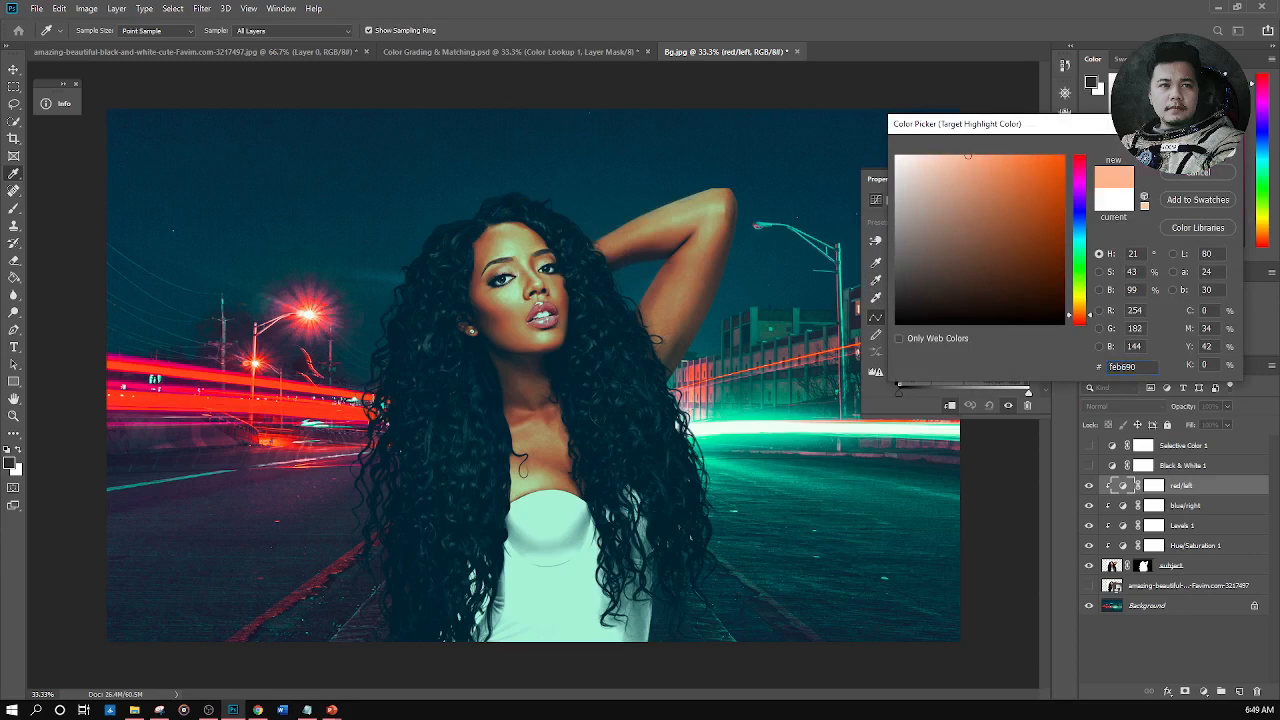
{"action": "key", "text": "Return"}
{"action": "left_click", "coordinate": [658, 266]}
Set the red/left curve's target midtone color to ff4719, sampled from the red light glow beside the smaller lamp
{"action": "double_click", "coordinate": [876, 280]}
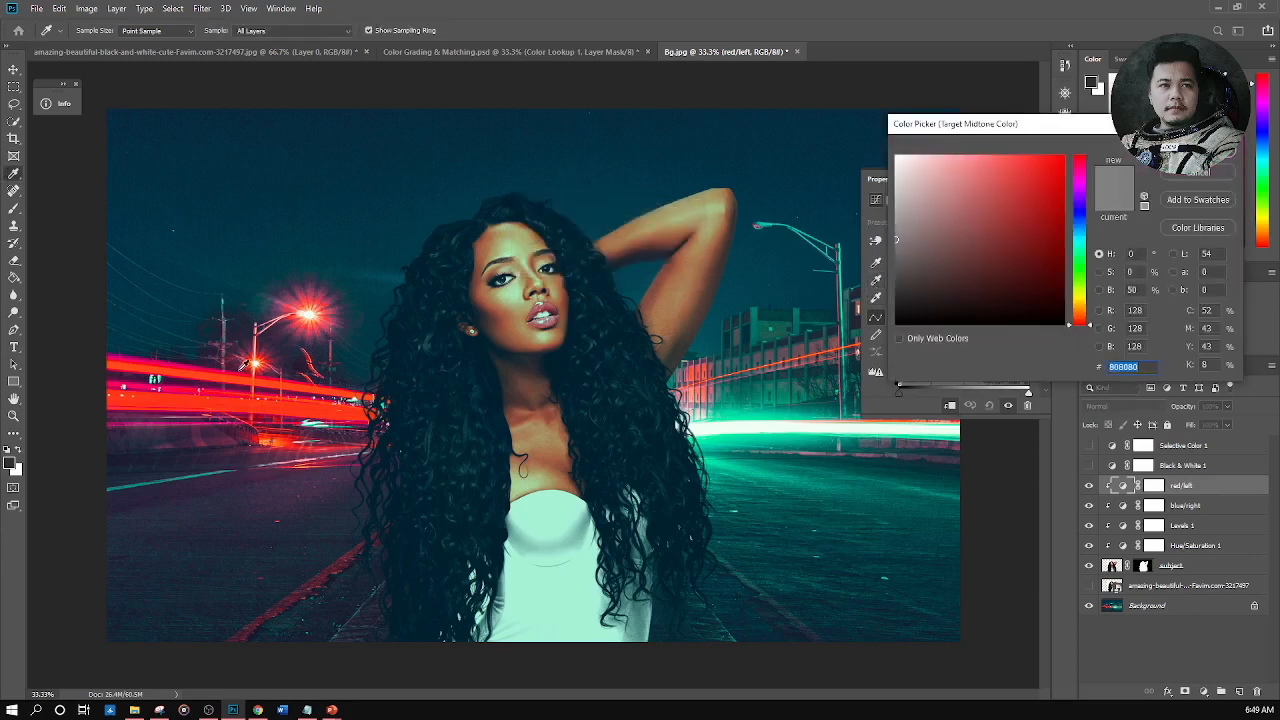
{"action": "left_click", "coordinate": [246, 373]}
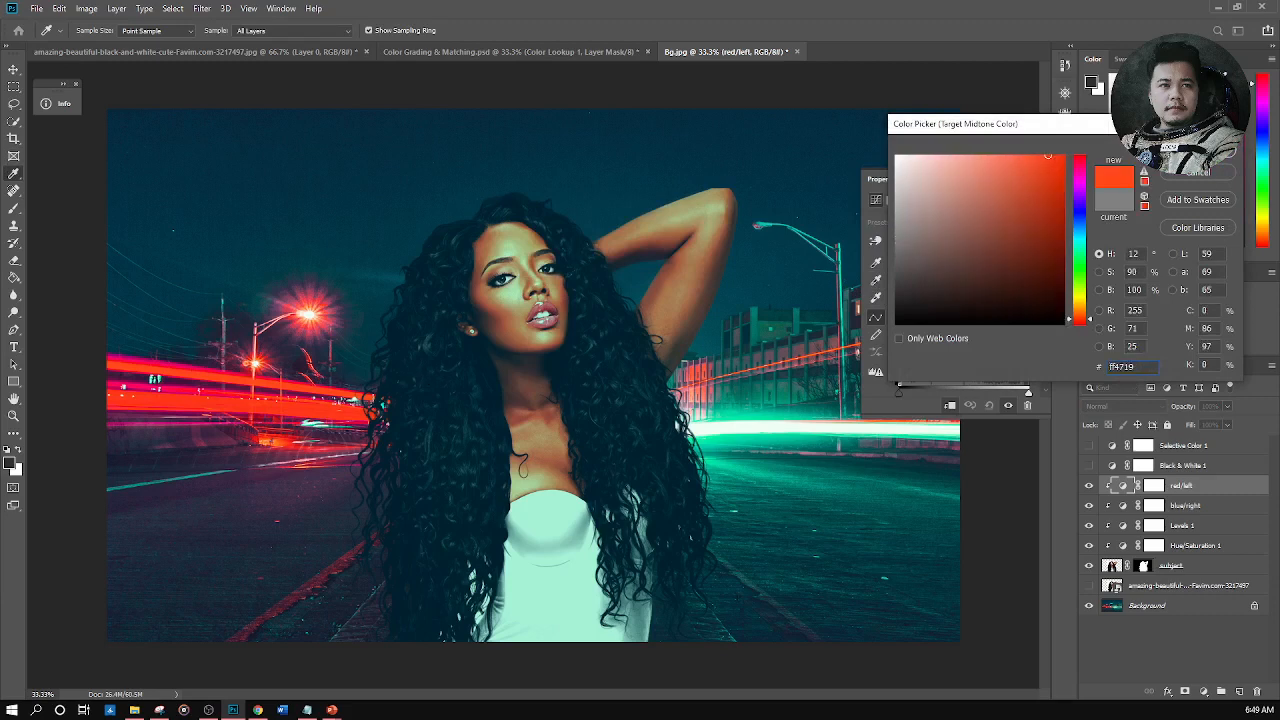
{"action": "left_click", "coordinate": [1230, 150]}
{"action": "left_click", "coordinate": [657, 262]}
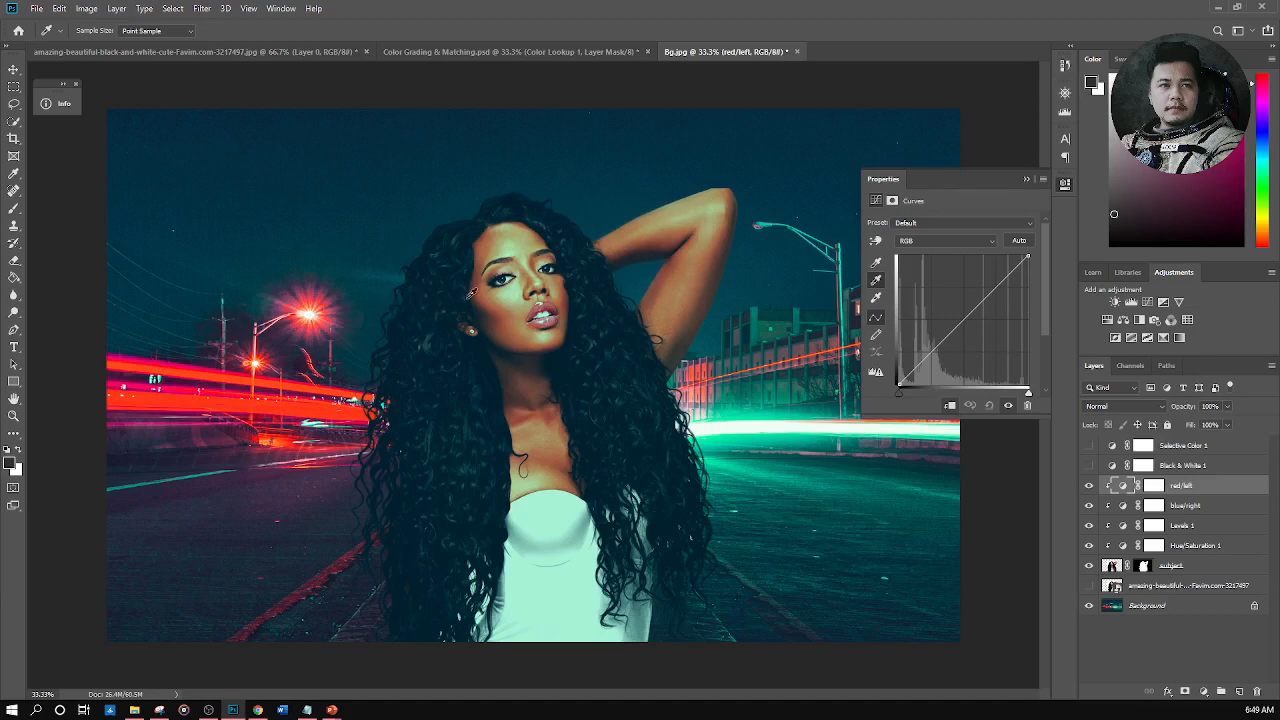
Try the highlight target on the subject's nose and the midtone target on several spots of her face
{"action": "left_click", "coordinate": [875, 298]}
{"action": "left_click", "coordinate": [540, 280]}
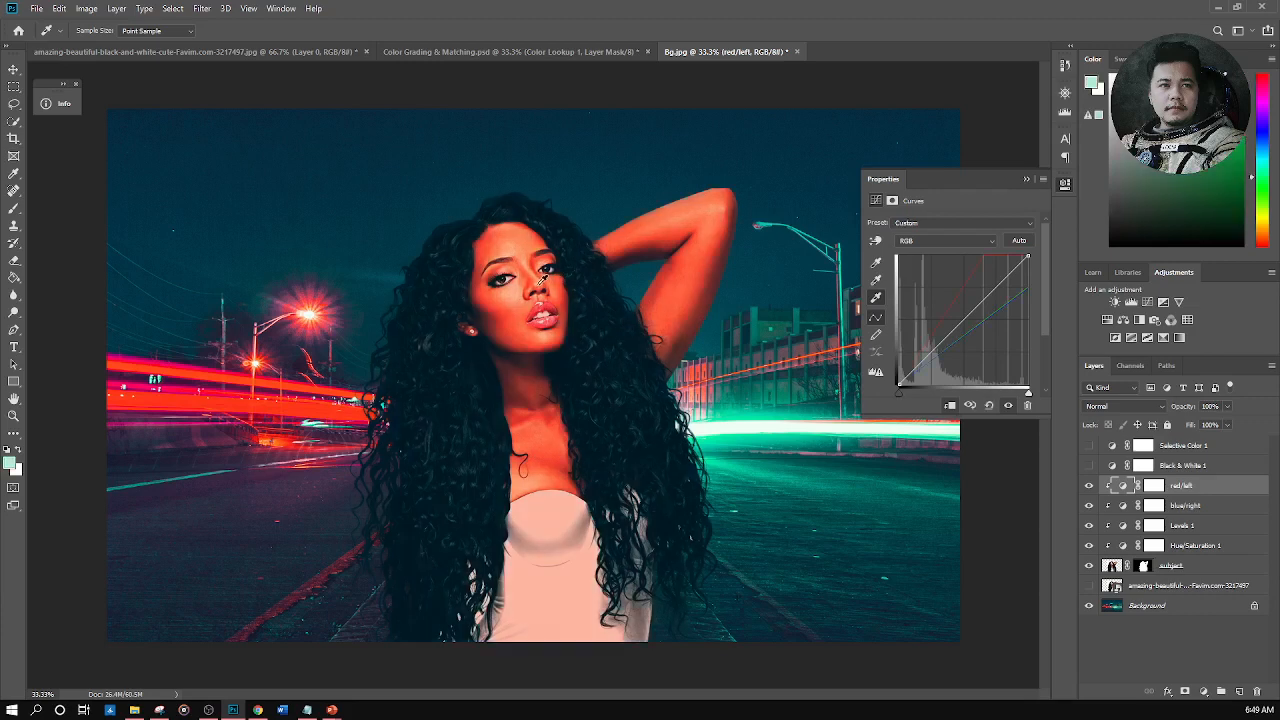
{"action": "left_click", "coordinate": [876, 281]}
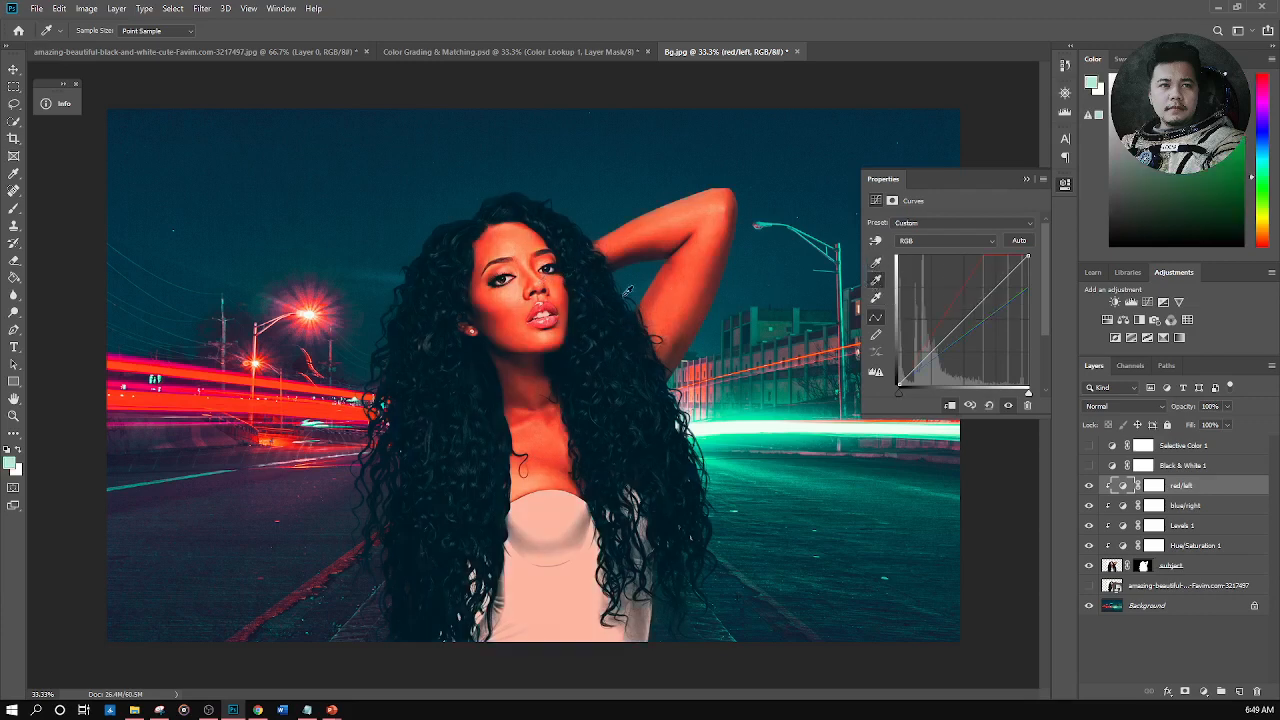
{"action": "left_click", "coordinate": [494, 299]}
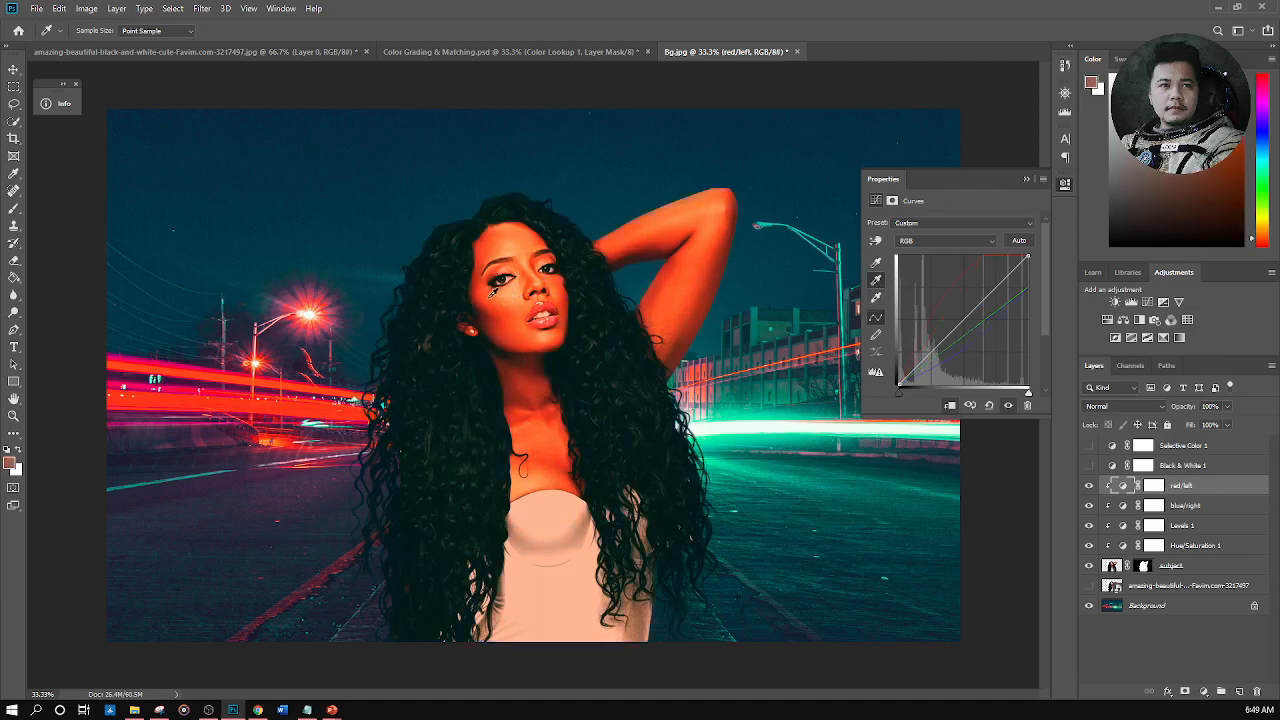
{"action": "left_click", "coordinate": [541, 279]}
{"action": "left_click", "coordinate": [541, 279]}
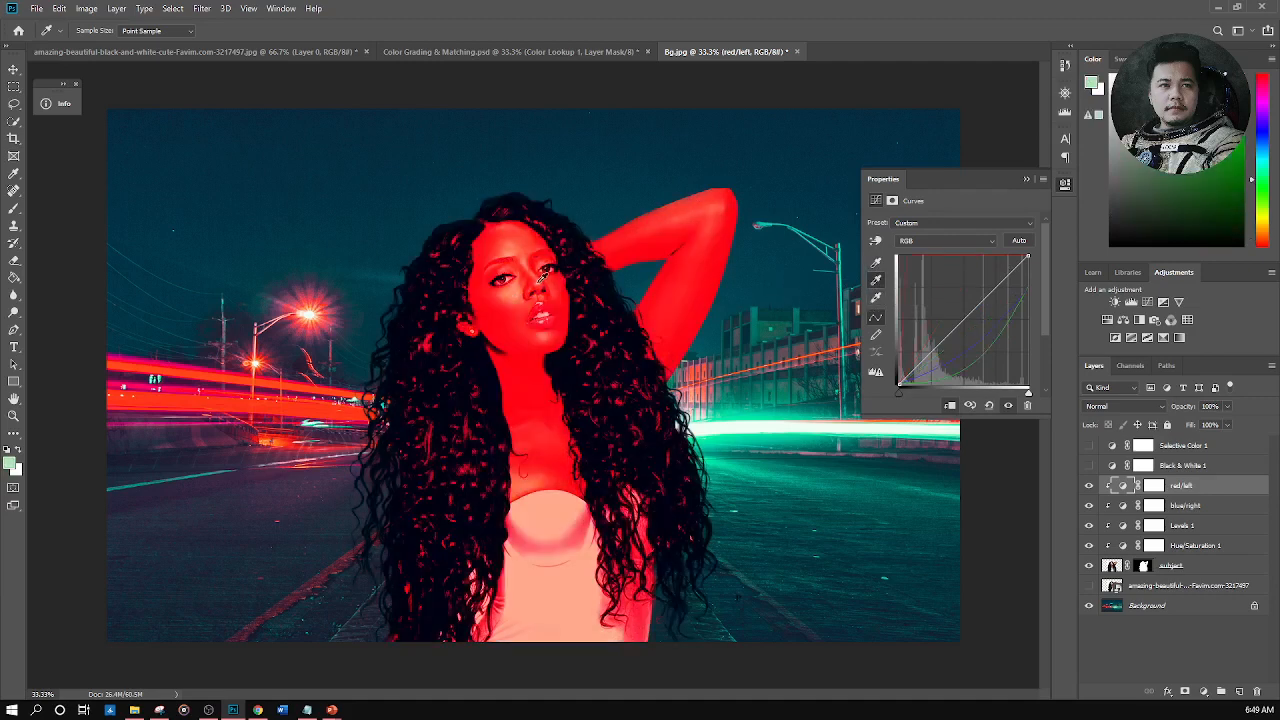
{"action": "left_click", "coordinate": [541, 277]}
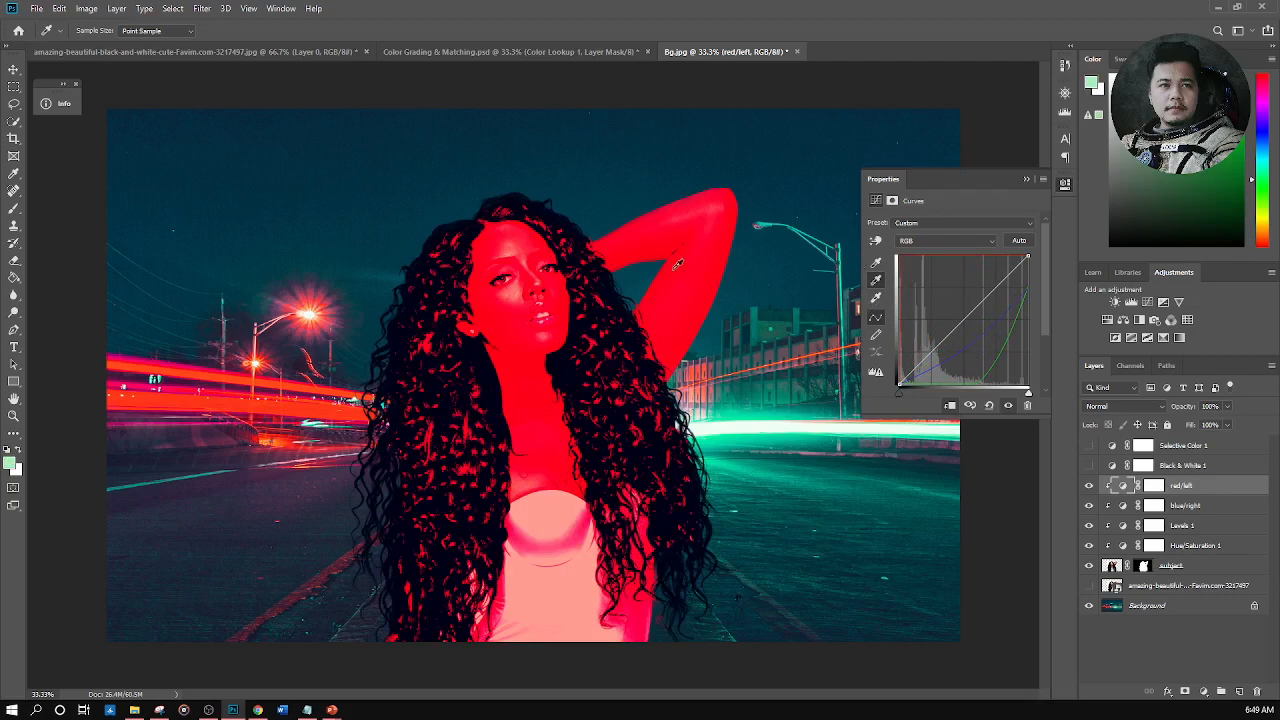
{"action": "left_click", "coordinate": [478, 304]}
{"action": "left_click", "coordinate": [490, 300]}
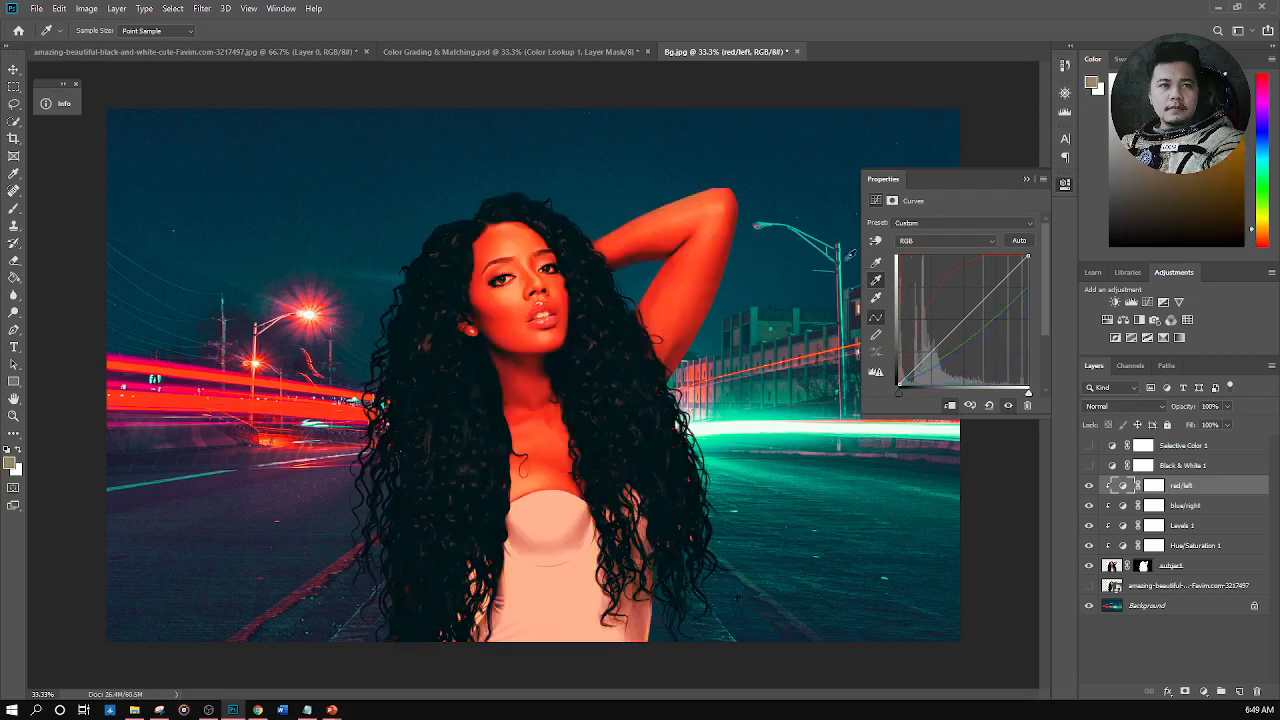
Apply the highlight target to the subject's nose, try the midtone target on her cheek, and apply the shadow target to her dark hair
{"action": "left_click", "coordinate": [875, 297]}
{"action": "left_click", "coordinate": [541, 277]}
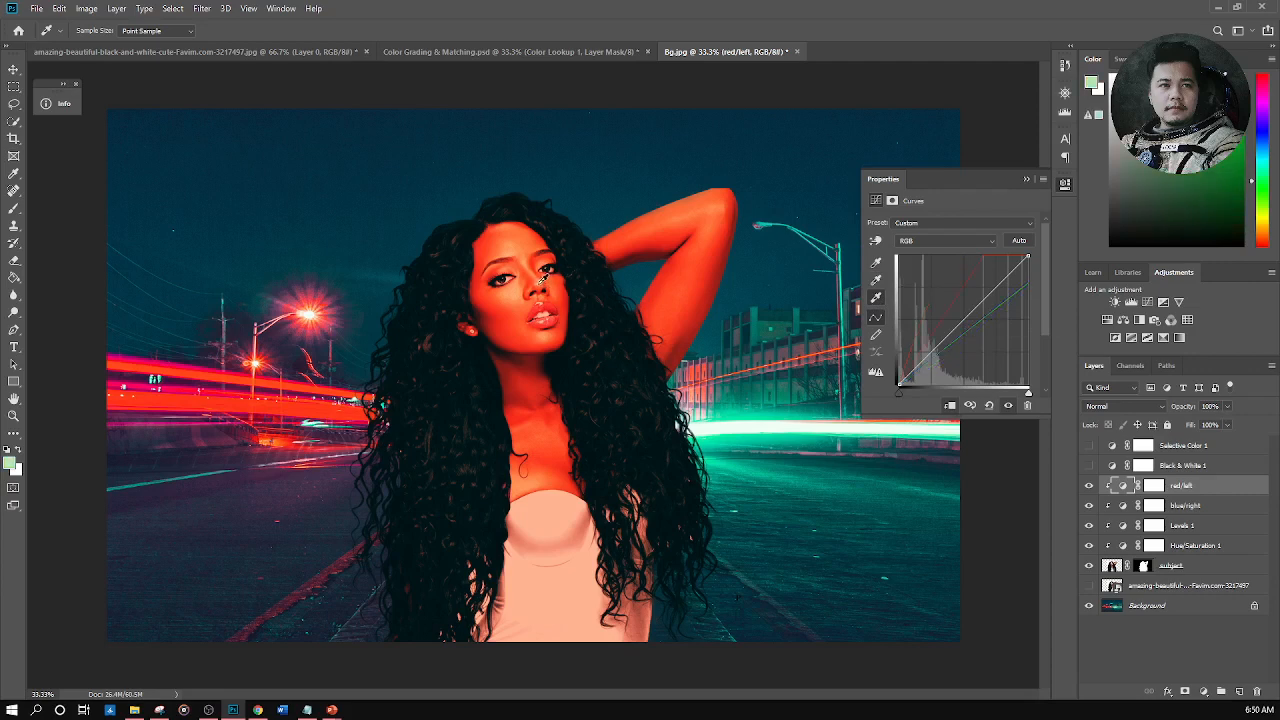
{"action": "left_click", "coordinate": [876, 279]}
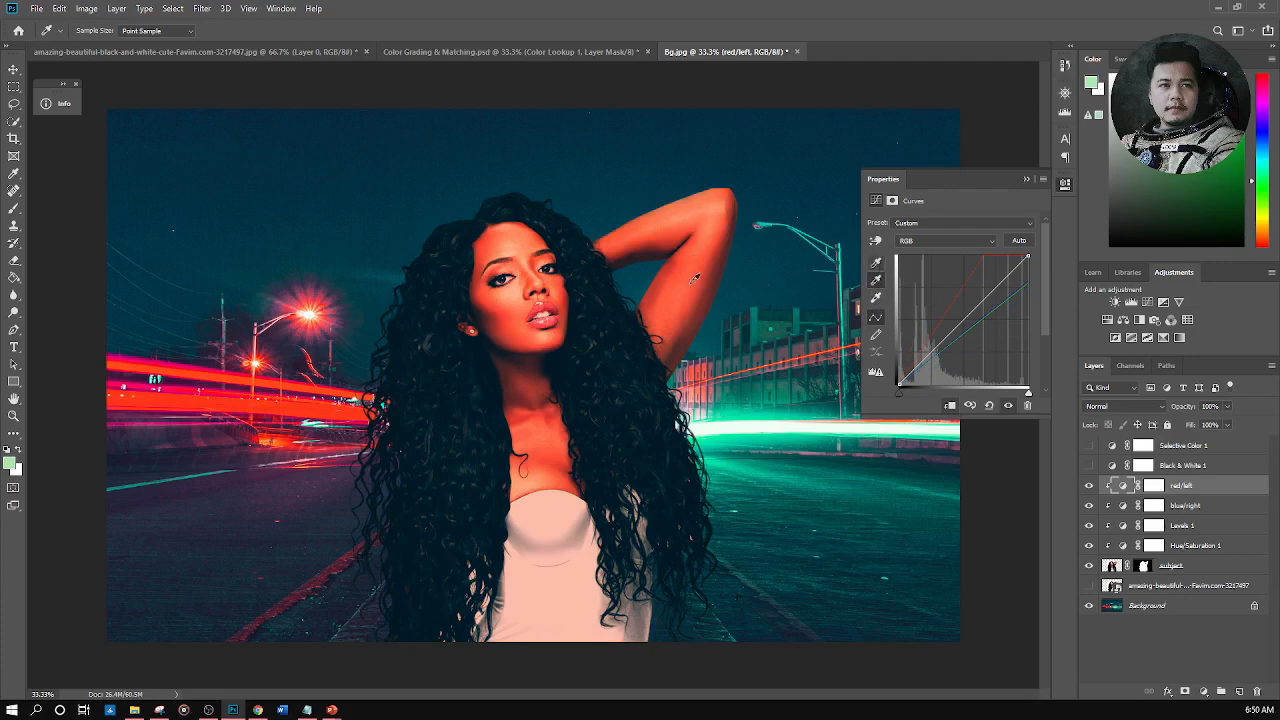
{"action": "left_click", "coordinate": [485, 297]}
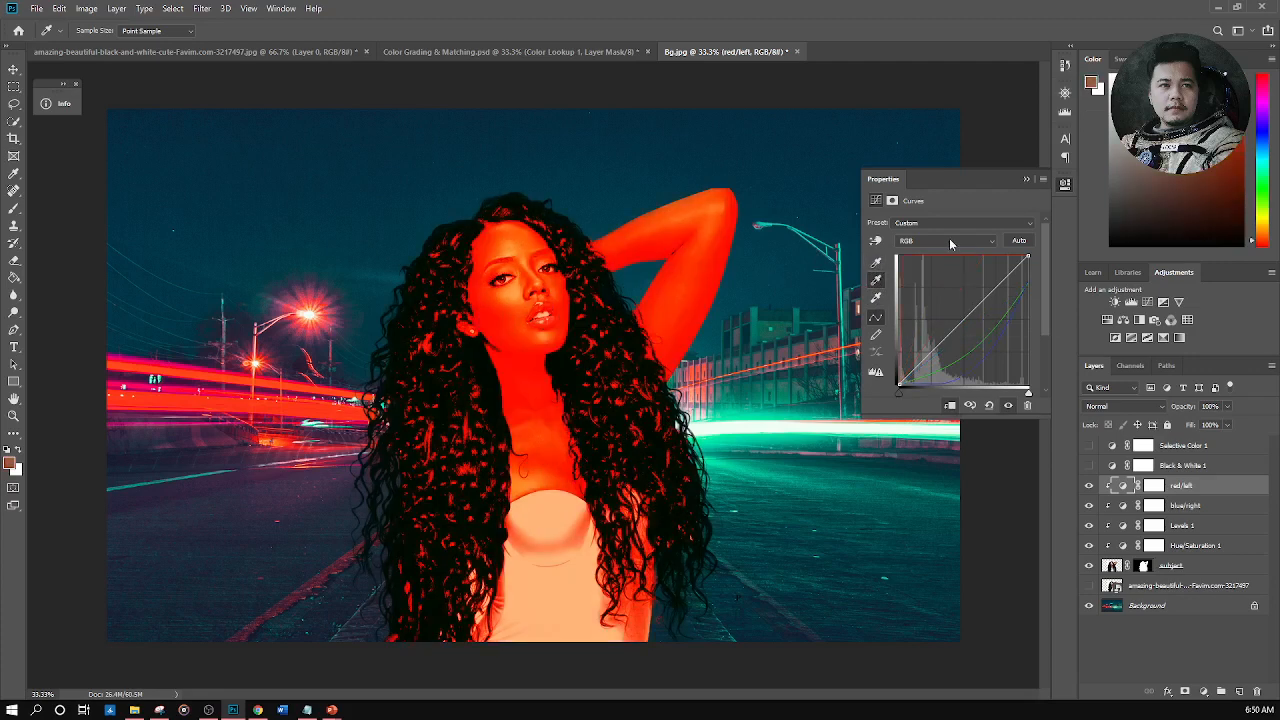
{"action": "left_click", "coordinate": [876, 262]}
{"action": "left_click", "coordinate": [458, 287]}
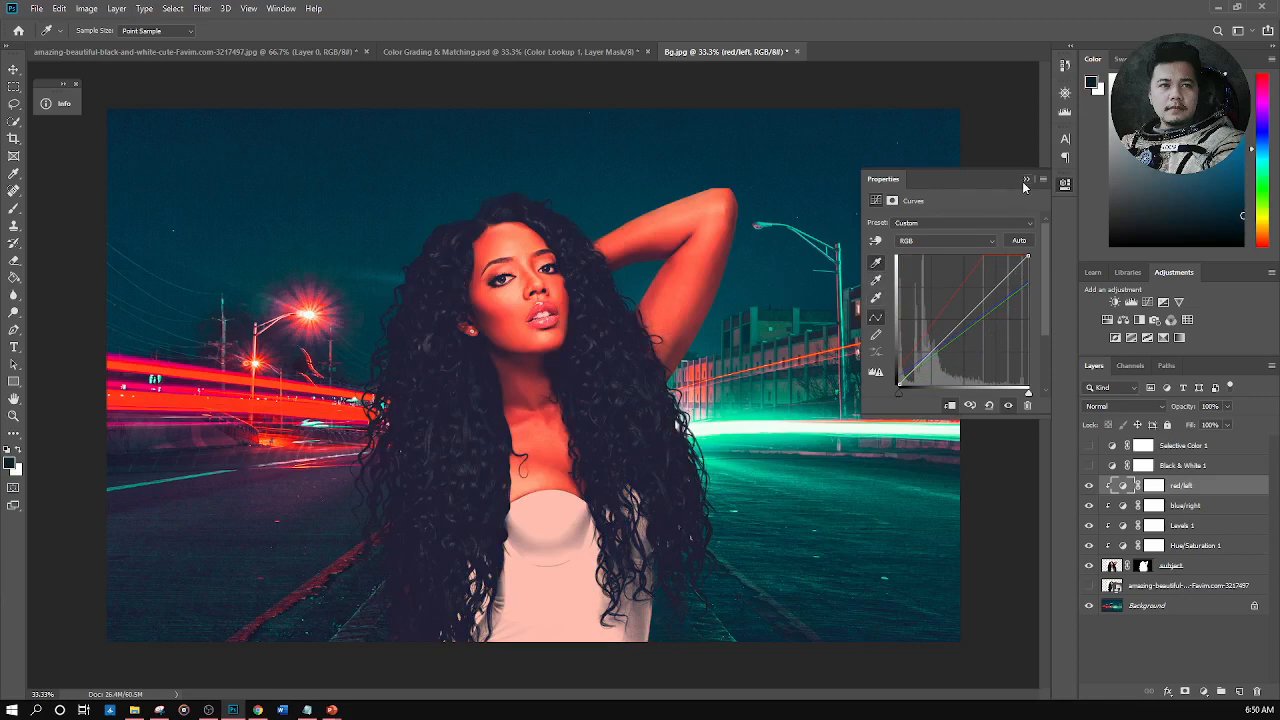
{"action": "left_click", "coordinate": [1025, 181]}
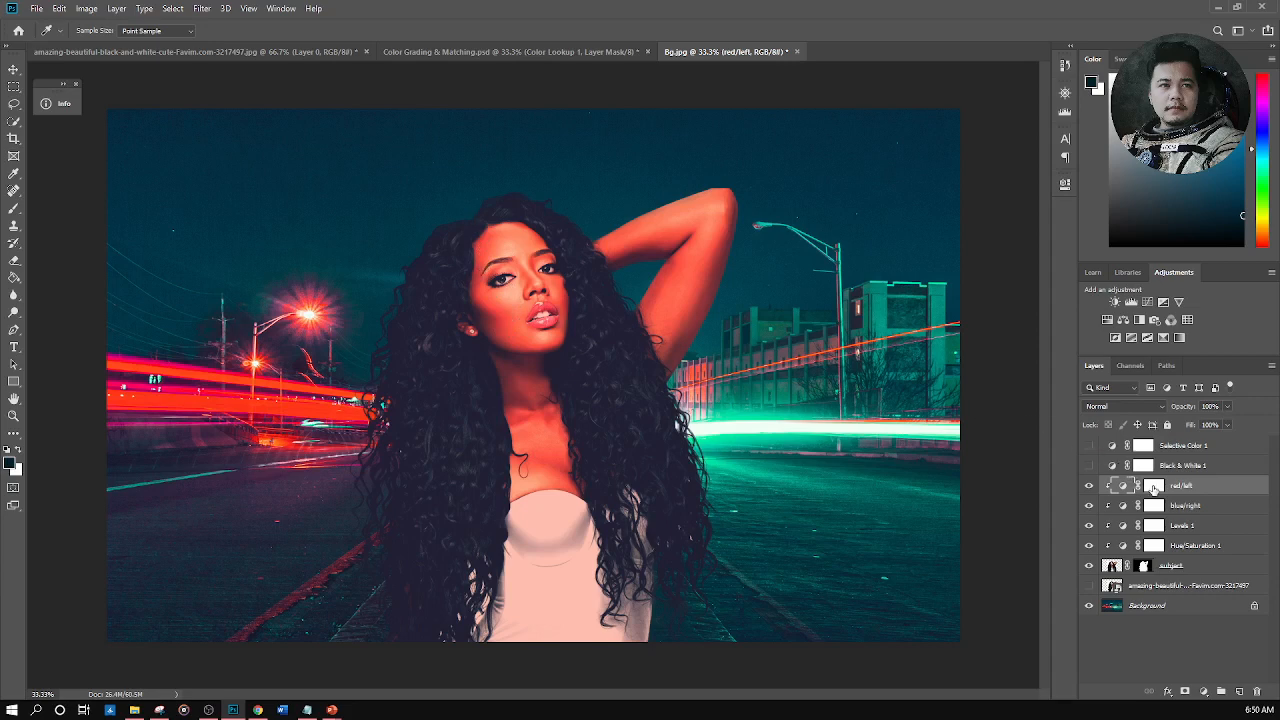
Invert the red/left layer mask to black and keep white as the foreground color
{"action": "left_click", "coordinate": [1154, 486]}
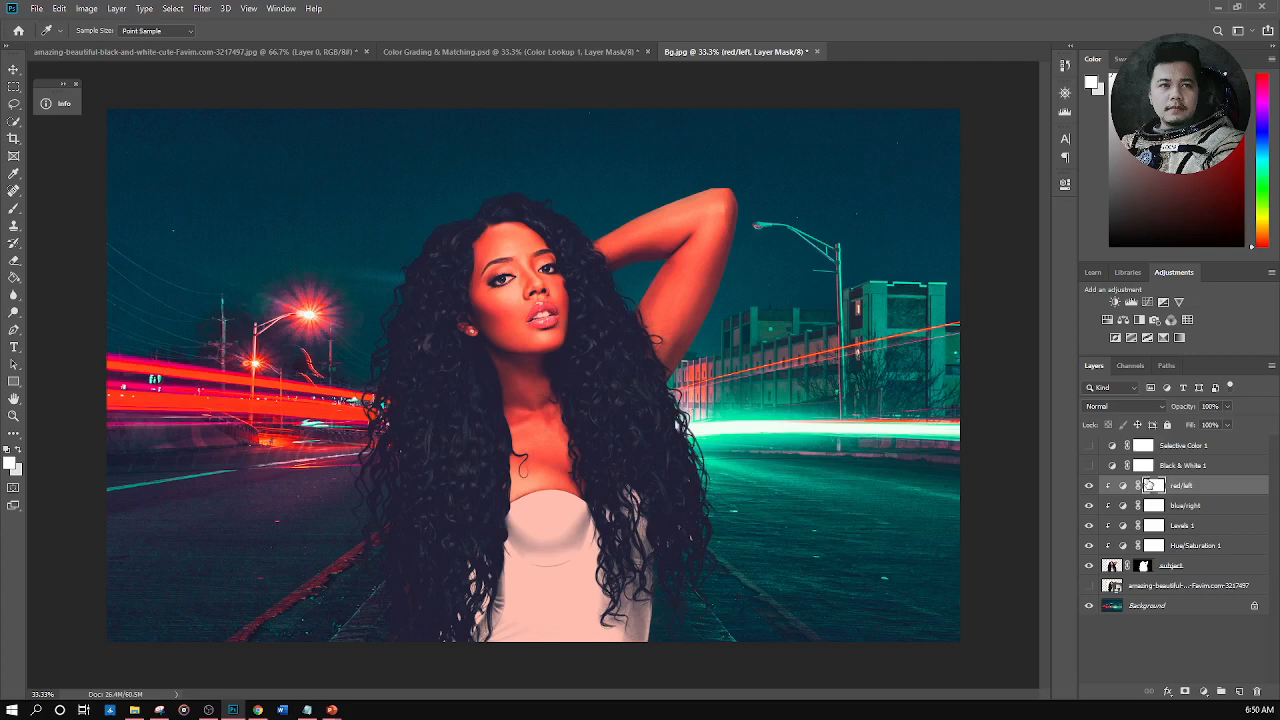
{"action": "key", "text": "ctrl+i"}
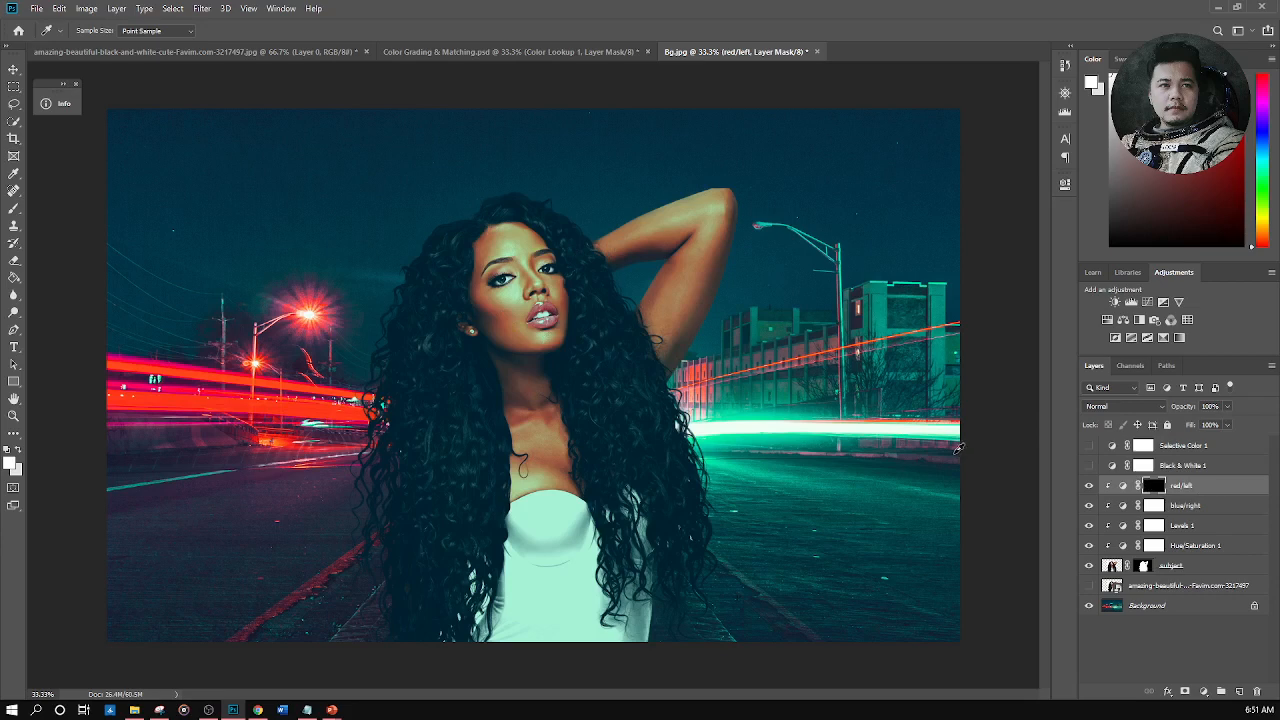
{"action": "left_click", "coordinate": [10, 461]}
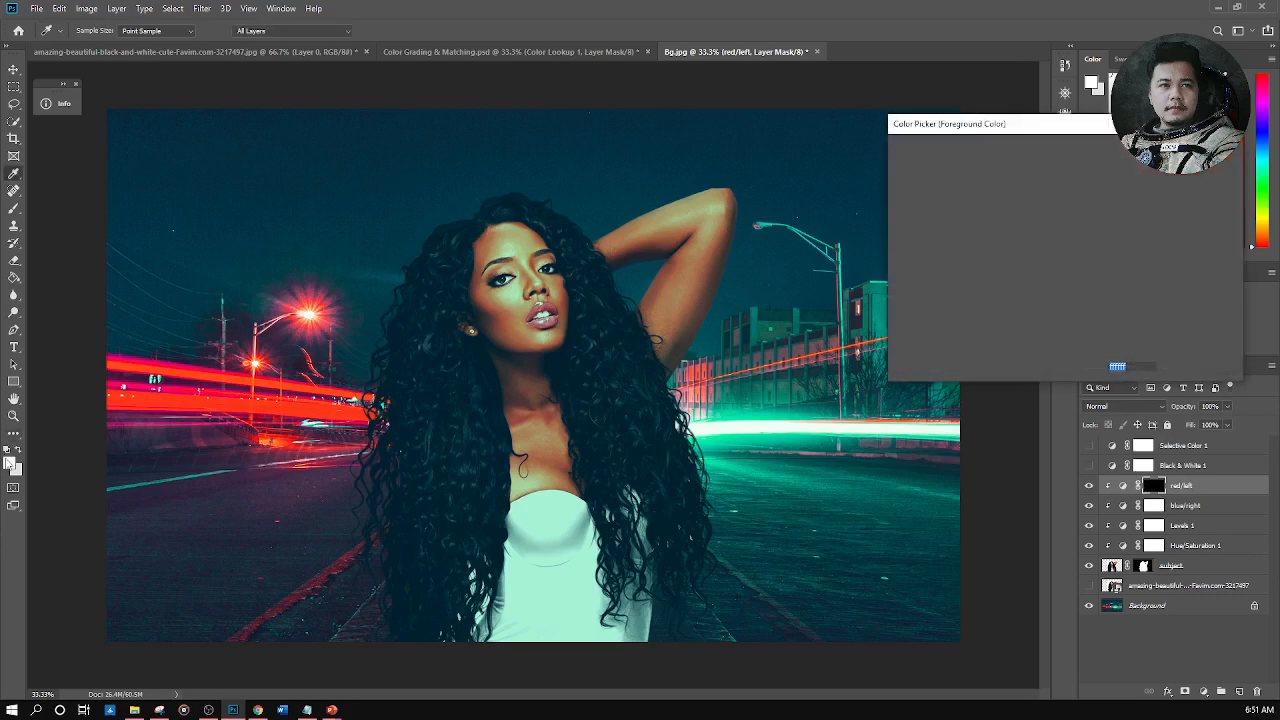
{"action": "left_click", "coordinate": [1195, 152]}
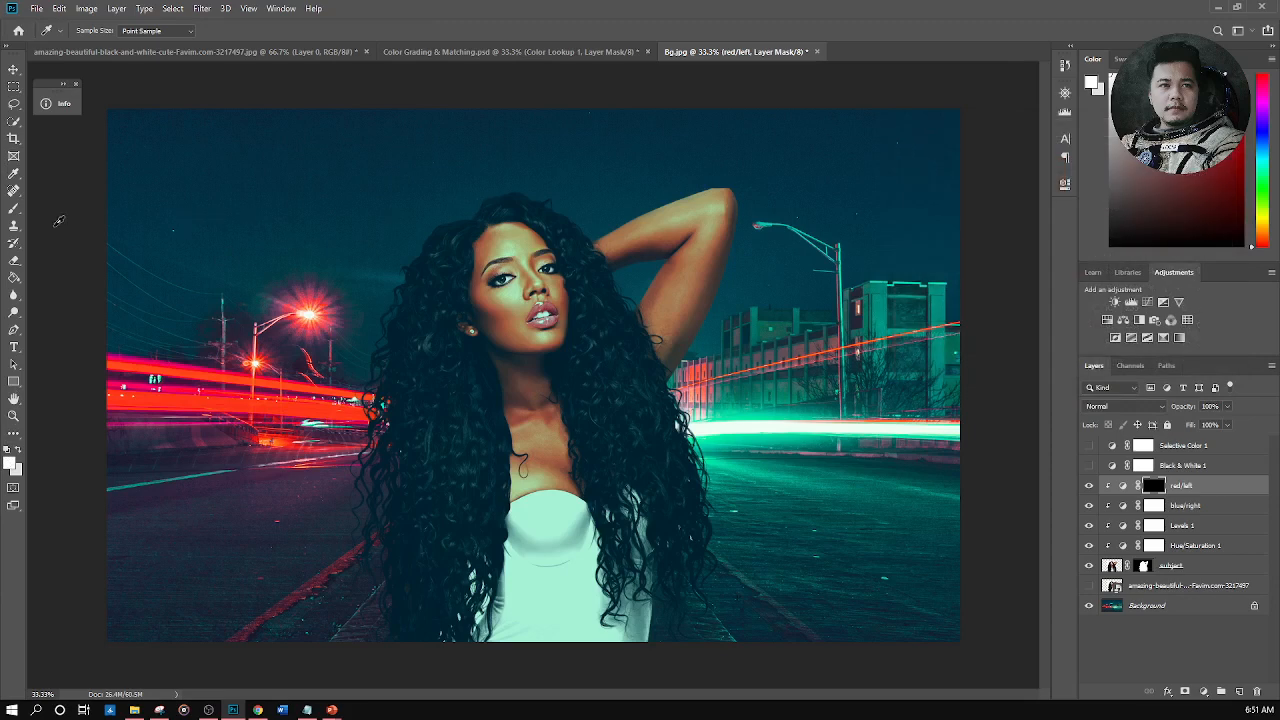
Paint white on the red/left mask with a soft 400-pixel brush over the left side of the subject's hair and face
{"action": "left_click", "coordinate": [14, 208]}
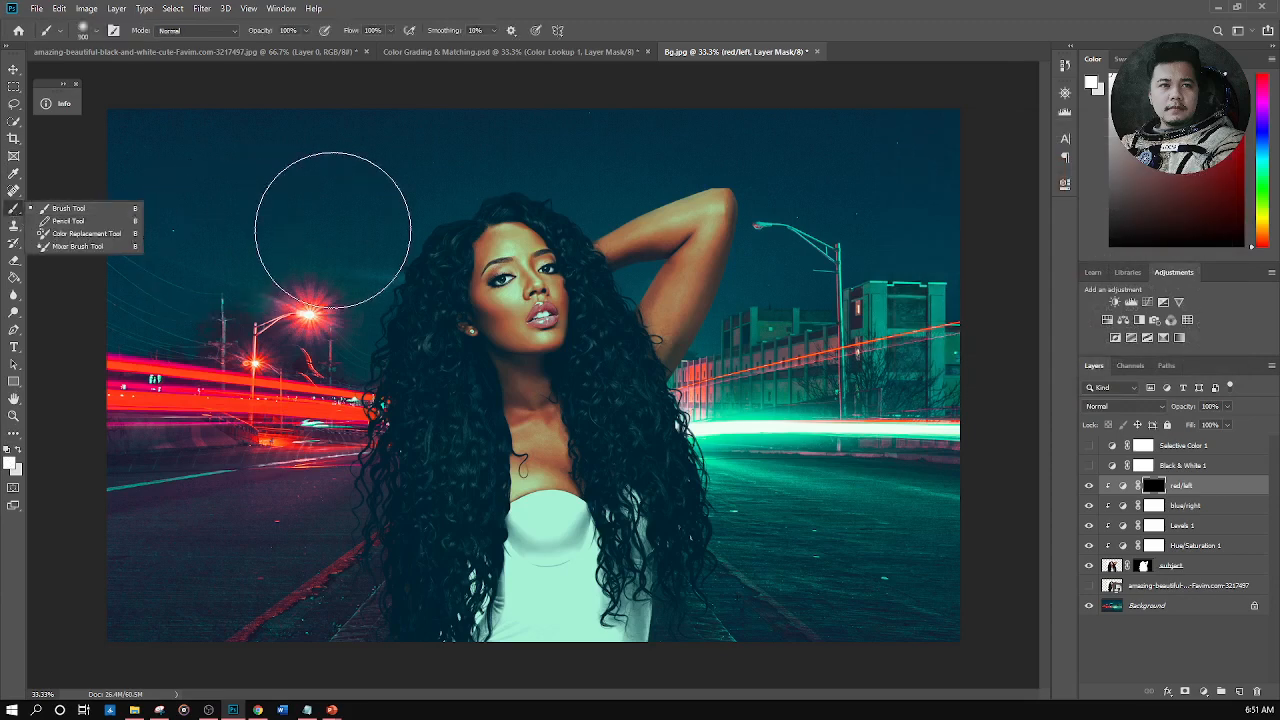
{"action": "key", "text": "bracketleft"}
{"action": "key", "text": "bracketleft"}
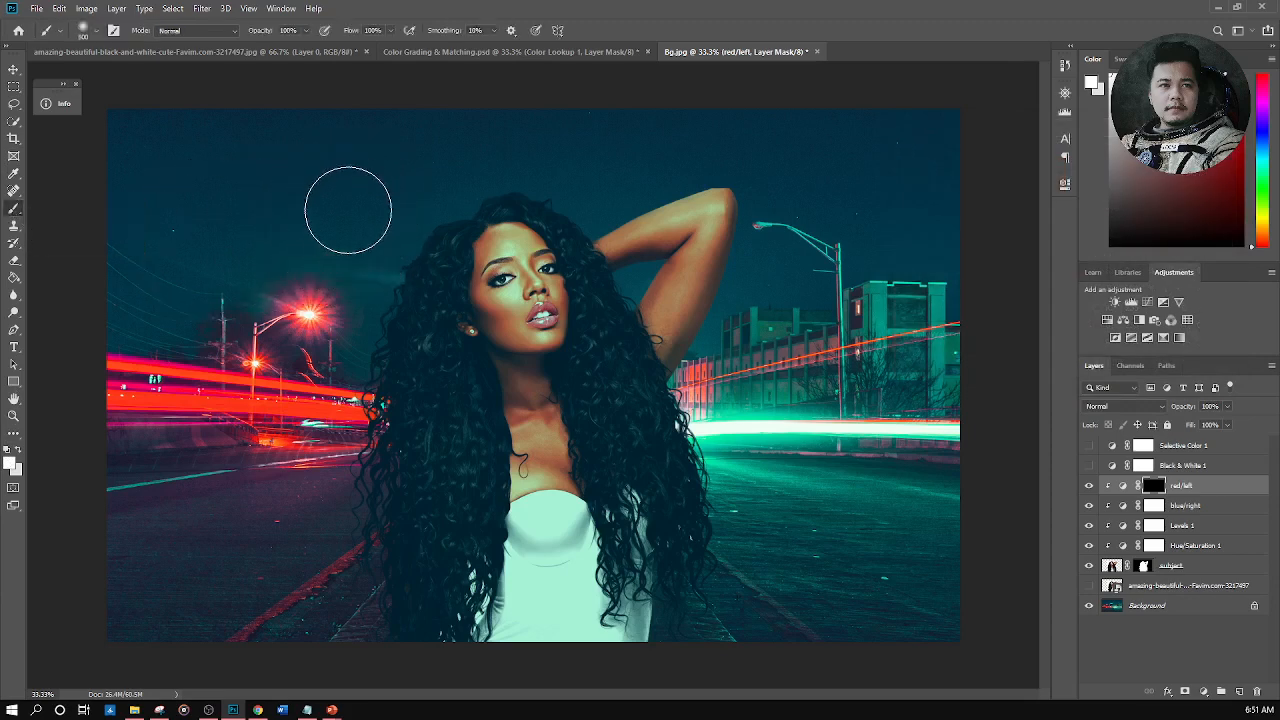
{"action": "key", "text": "ctrl+plus"}
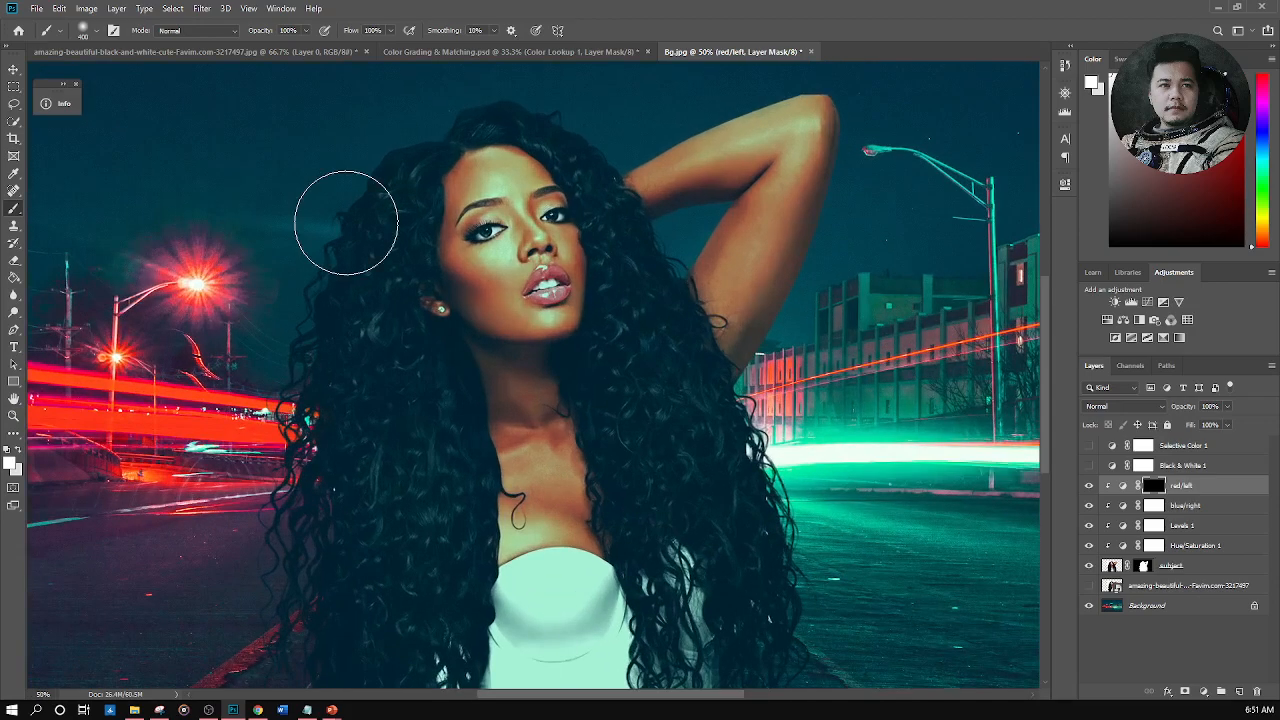
{"action": "key", "text": "ctrl+plus"}
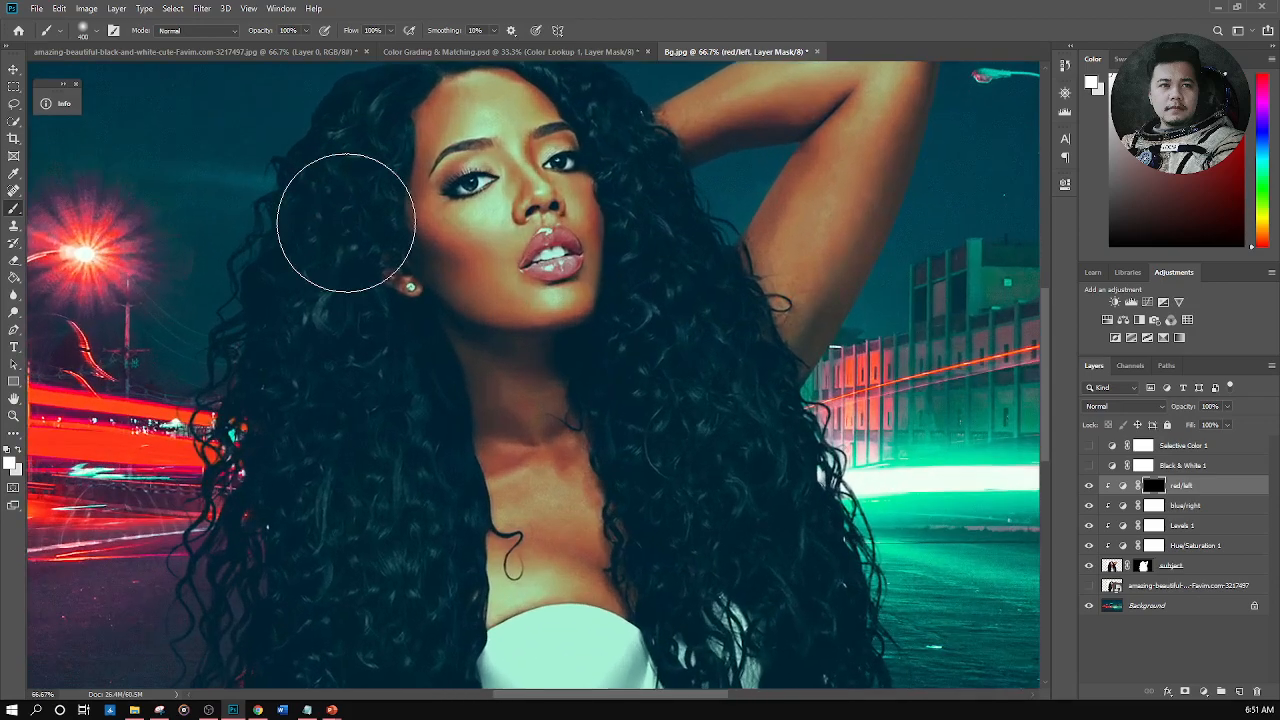
{"action": "left_click_drag", "start_coordinate": [381, 178], "coordinate": [378, 286]}
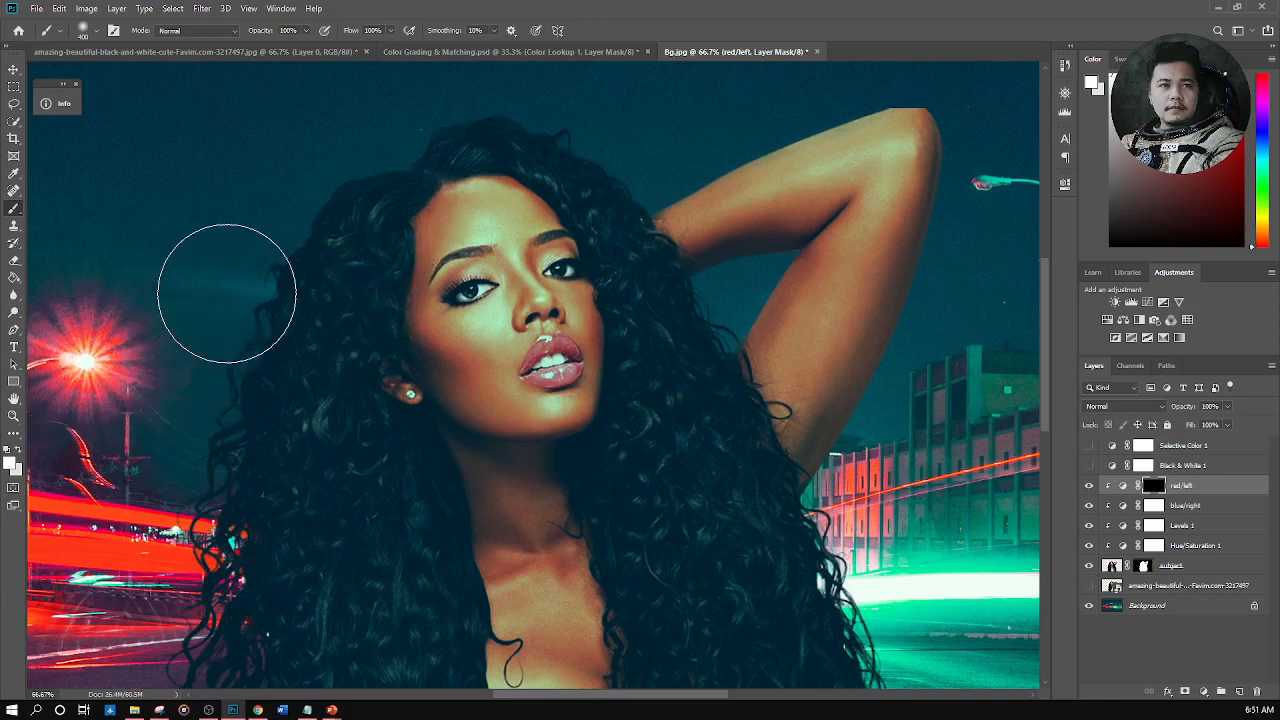
{"action": "left_click_drag", "start_coordinate": [372, 189], "coordinate": [346, 301]}
{"action": "mouse_move", "coordinate": [346, 346]}
{"action": "left_mouse_down"}
{"action": "mouse_move", "coordinate": [363, 394]}
{"action": "mouse_move", "coordinate": [400, 417]}
{"action": "mouse_move", "coordinate": [447, 420]}
{"action": "left_mouse_up"}
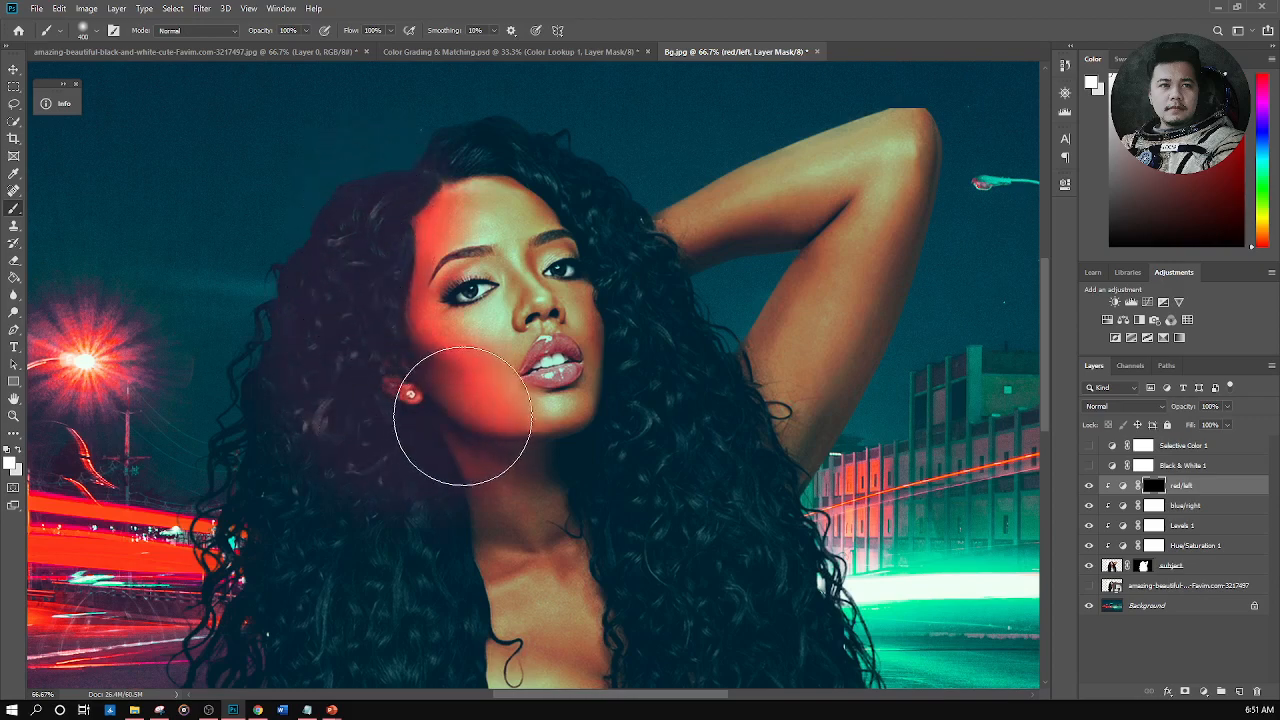
Extend the white mask painting down the left-side hair to its ends and along the left edge of the dress
{"action": "scroll", "coordinate": [280, 272], "scroll_direction": "down", "scroll_amount": 2}
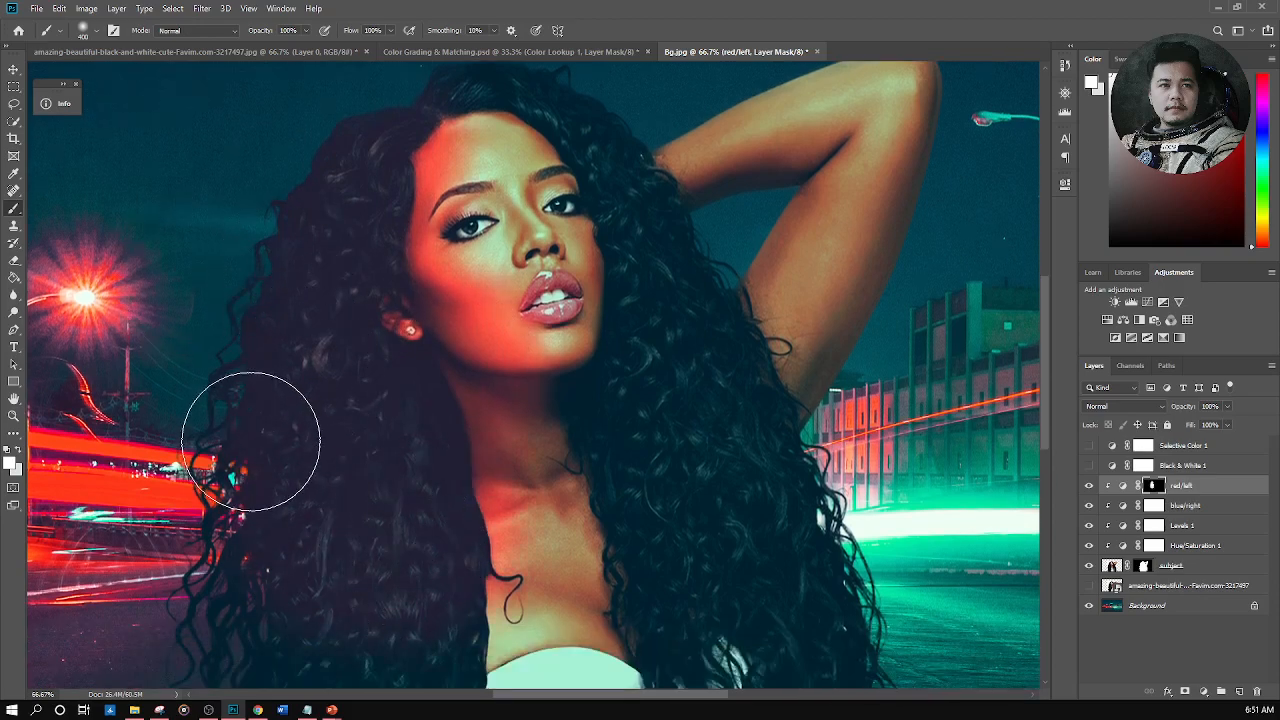
{"action": "scroll", "coordinate": [249, 429], "scroll_direction": "down", "scroll_amount": 6}
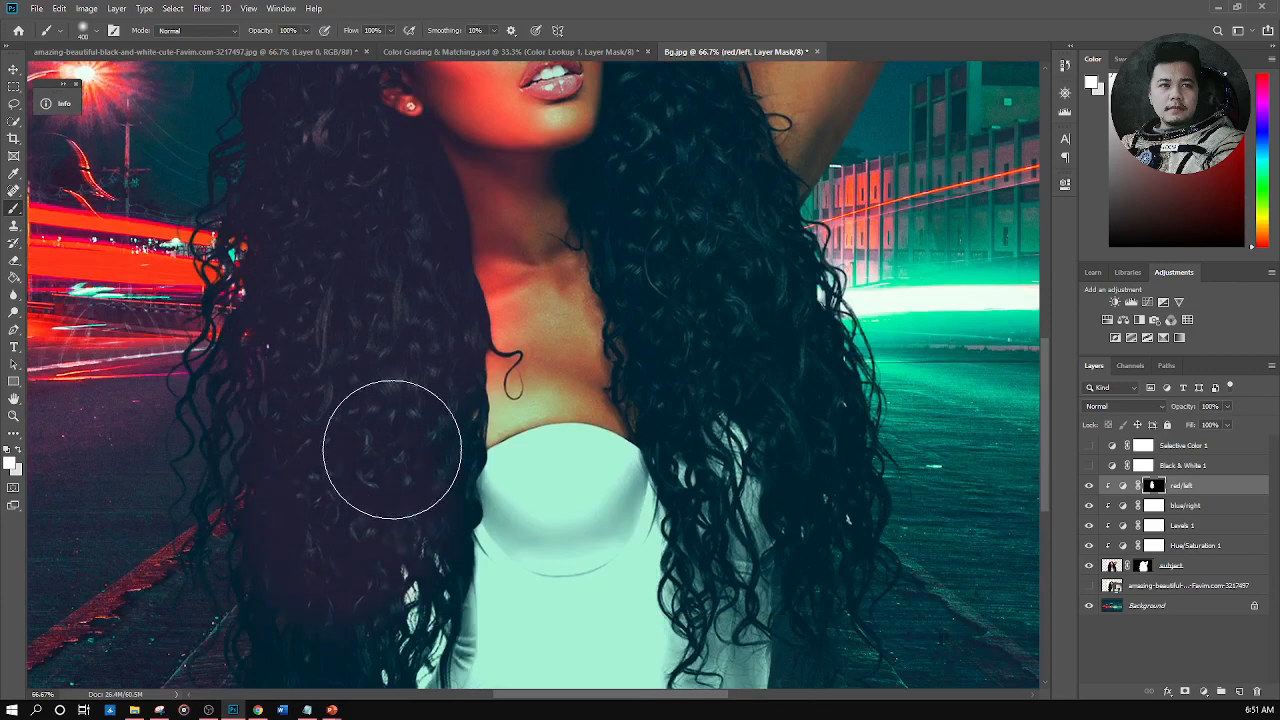
{"action": "scroll", "coordinate": [242, 341], "scroll_direction": "down", "scroll_amount": 3}
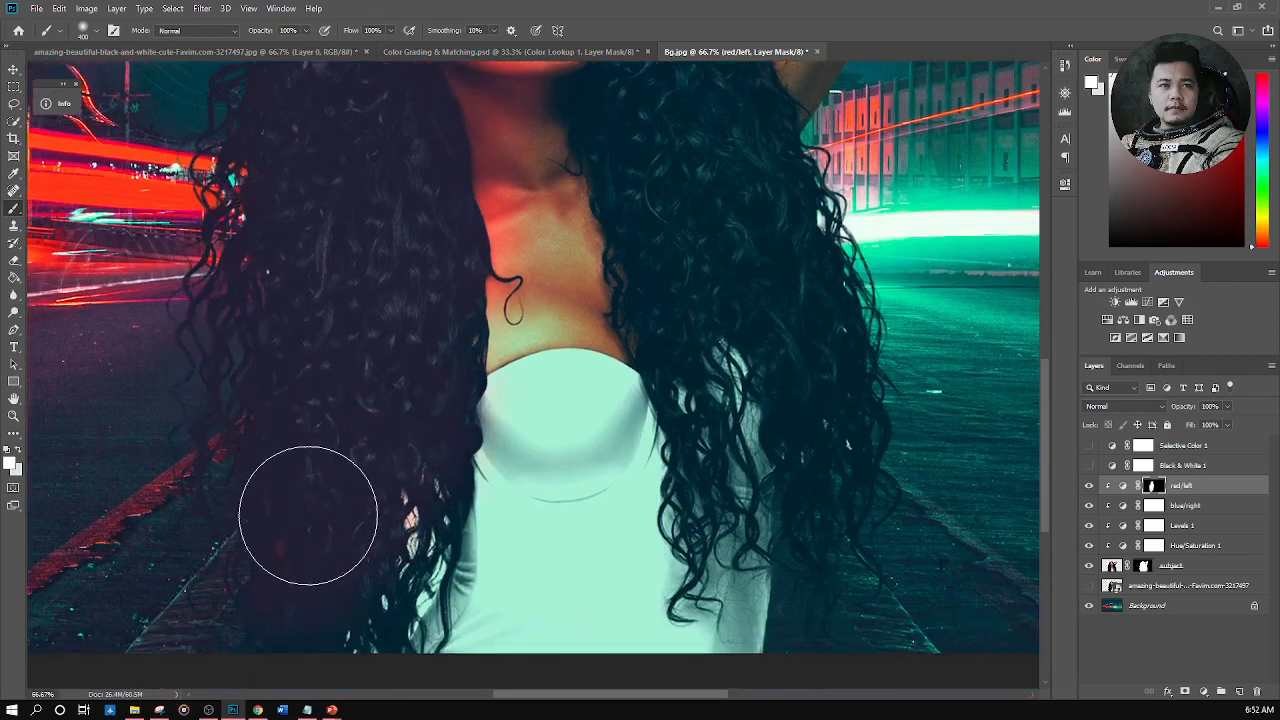
{"action": "scroll", "coordinate": [325, 435], "scroll_direction": "up", "scroll_amount": 3}
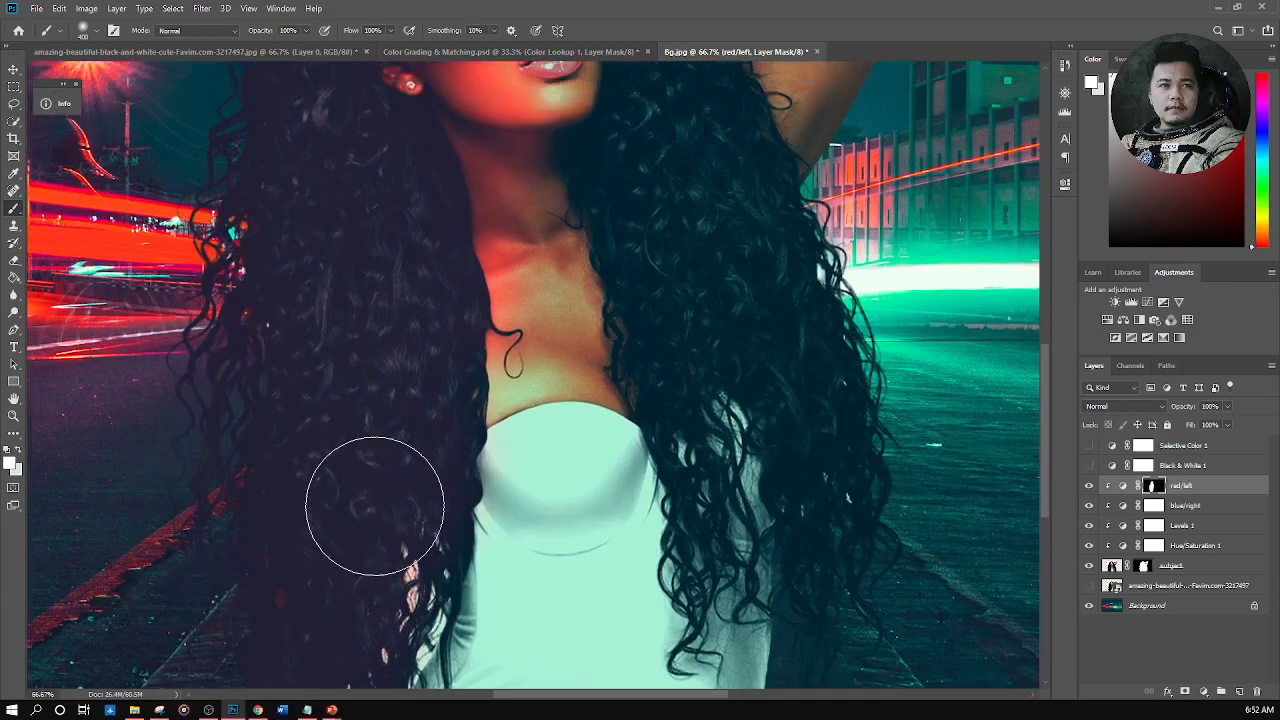
{"action": "mouse_move", "coordinate": [394, 471]}
{"action": "left_mouse_down"}
{"action": "mouse_move", "coordinate": [433, 490]}
{"action": "mouse_move", "coordinate": [409, 522]}
{"action": "left_mouse_up"}
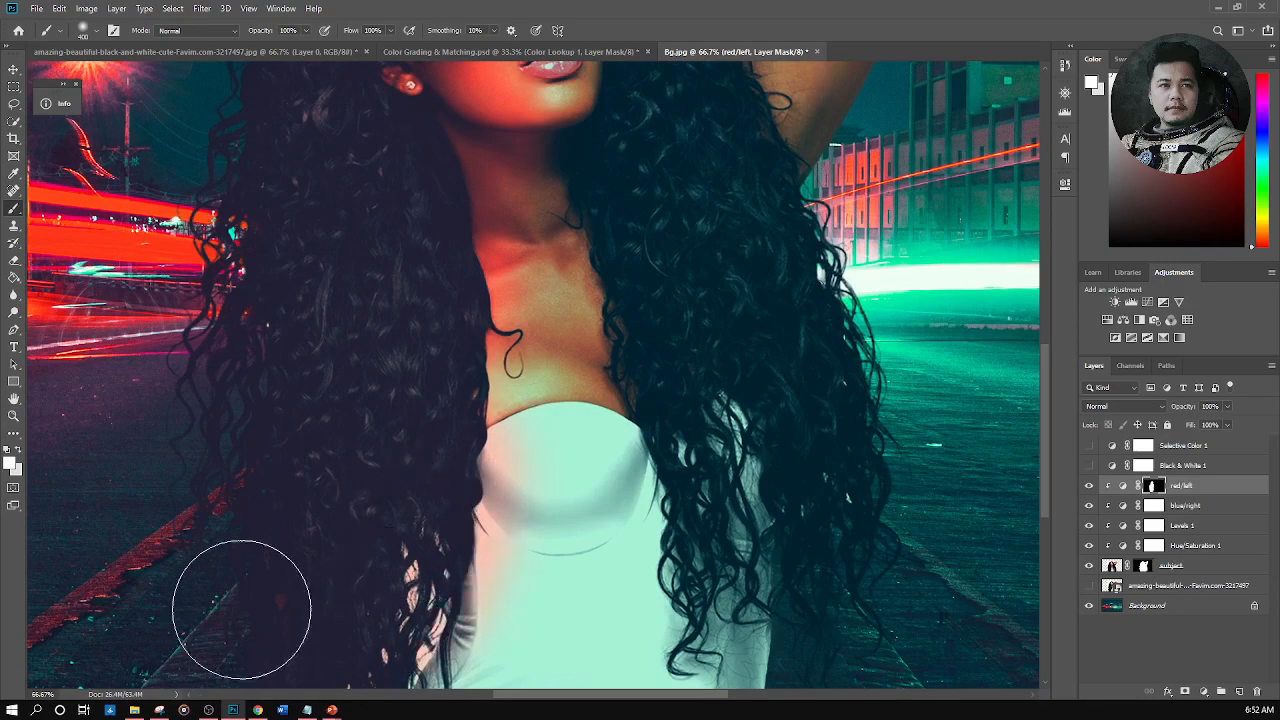
Paint white on the red/left mask around her eye and beside the nose, reducing the soft brush to 125 px
{"action": "scroll", "coordinate": [297, 500], "scroll_direction": "up", "scroll_amount": 7}
{"action": "key", "text": "bracketleft"}
{"action": "key", "text": "bracketleft"}
{"action": "key", "text": "bracketleft"}
{"action": "key", "text": "bracketleft"}
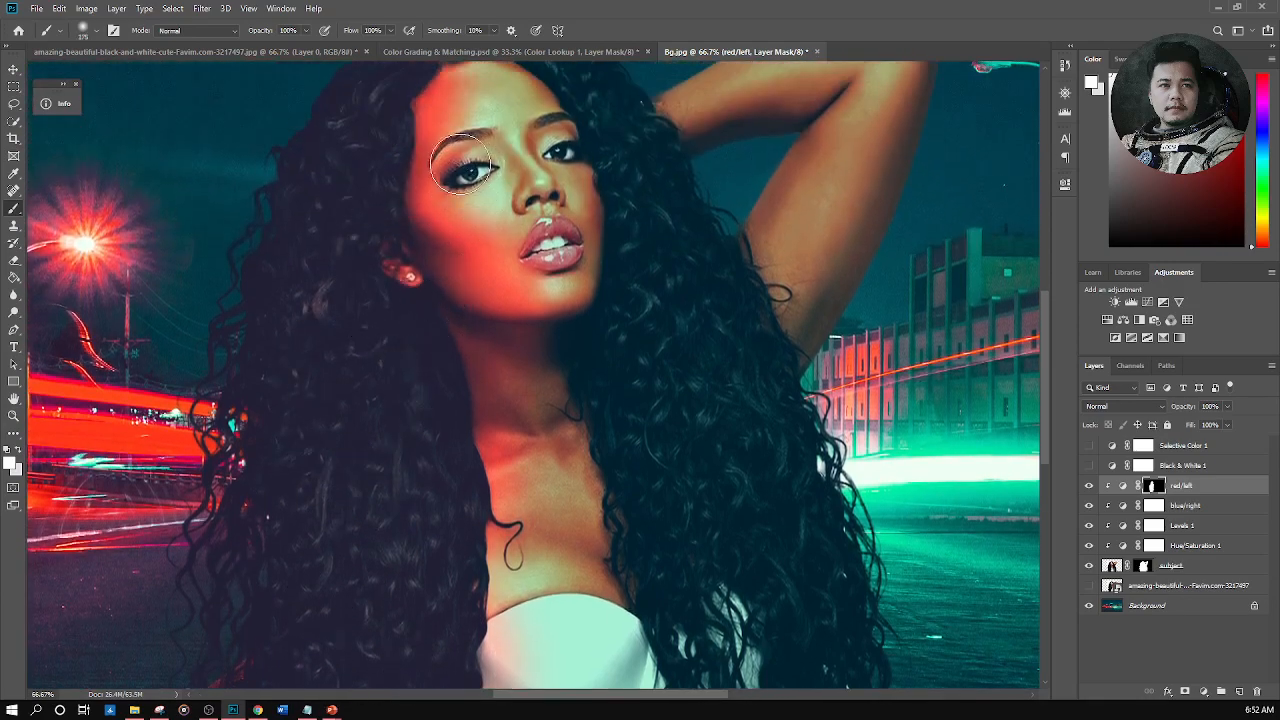
{"action": "left_click_drag", "start_coordinate": [458, 164], "coordinate": [478, 164]}
{"action": "key", "text": "bracketleft"}
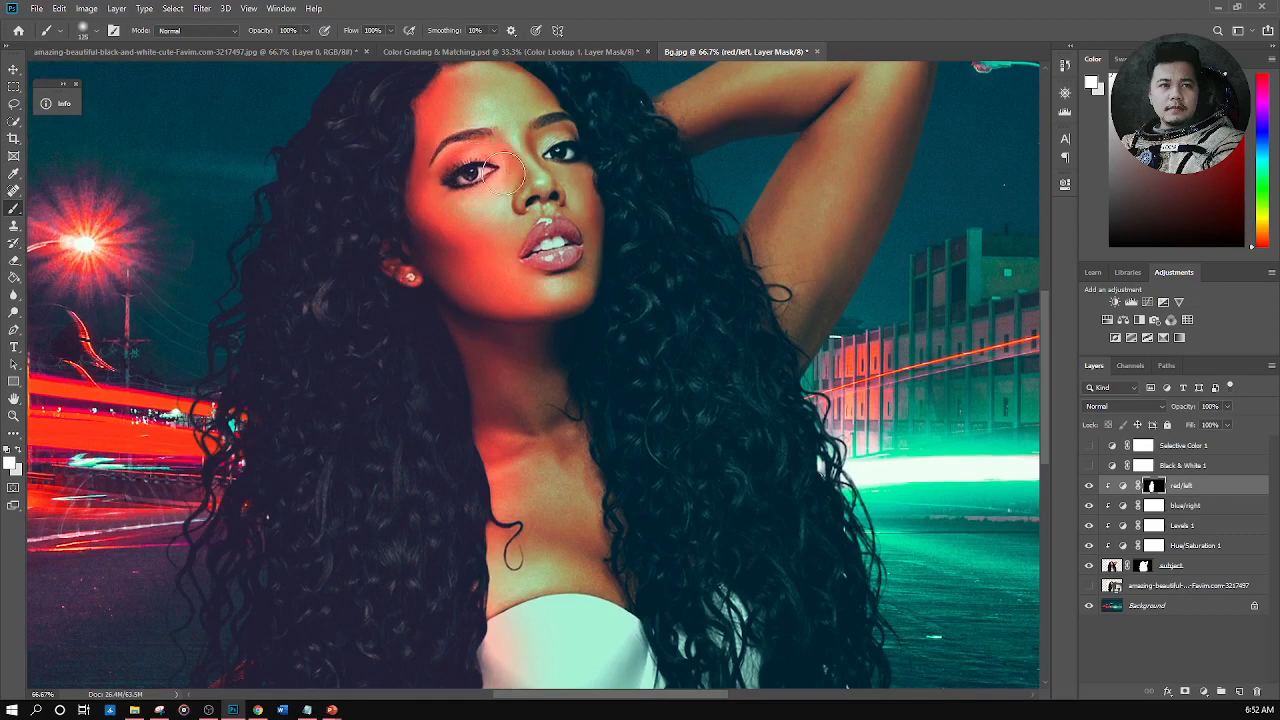
{"action": "right_click", "coordinate": [483, 248]}
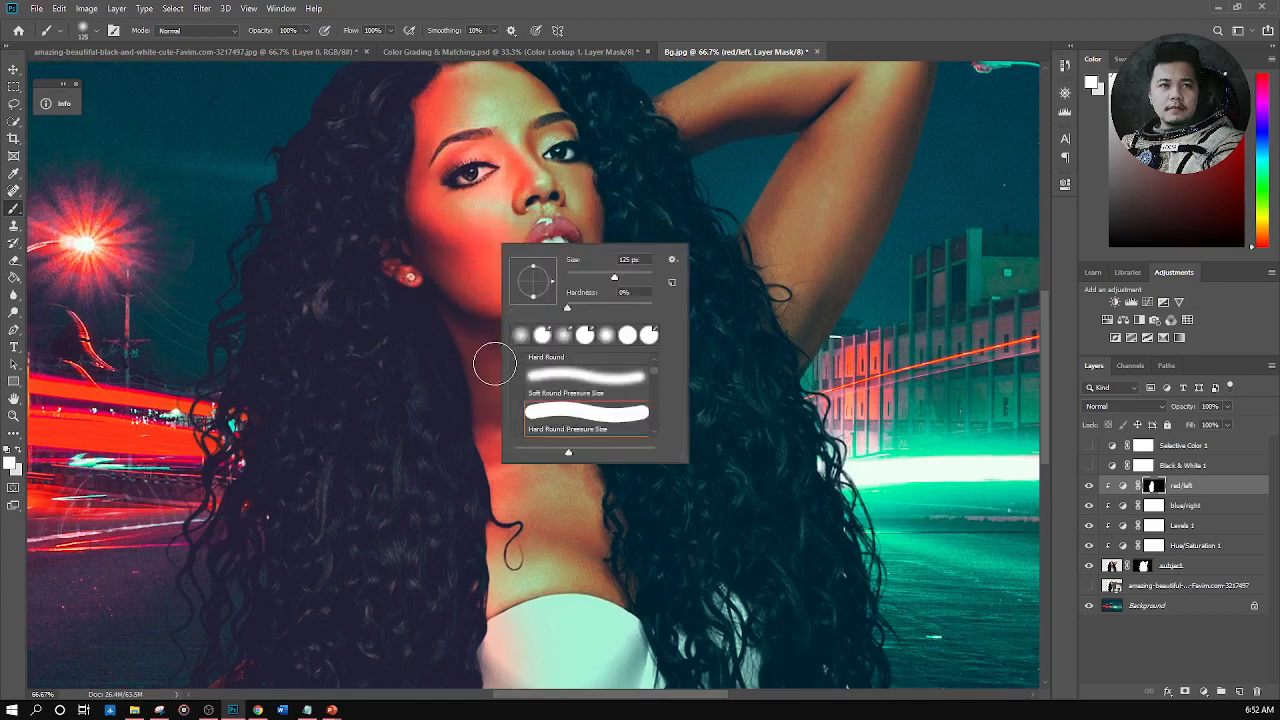
{"action": "key", "text": "Escape"}
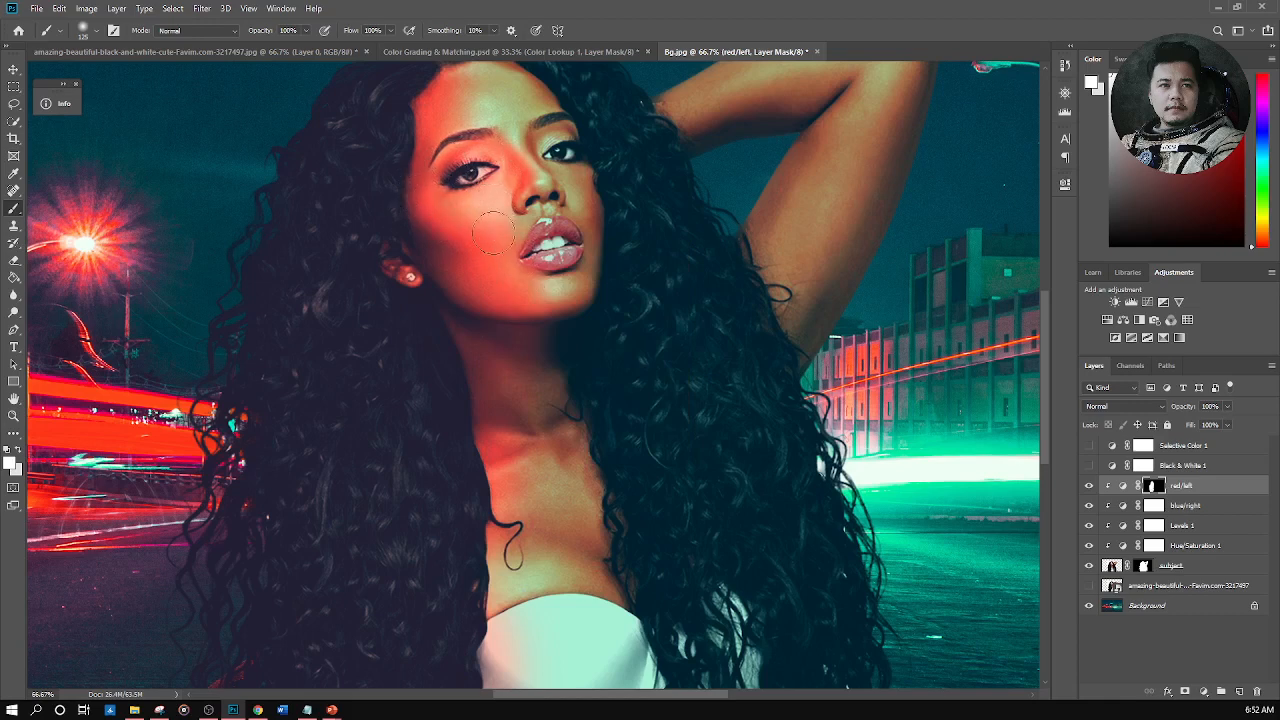
Paint white on the red/left mask along the inner left-facing side of the raised arm
{"action": "scroll", "coordinate": [439, 279], "scroll_direction": "up", "scroll_amount": 2}
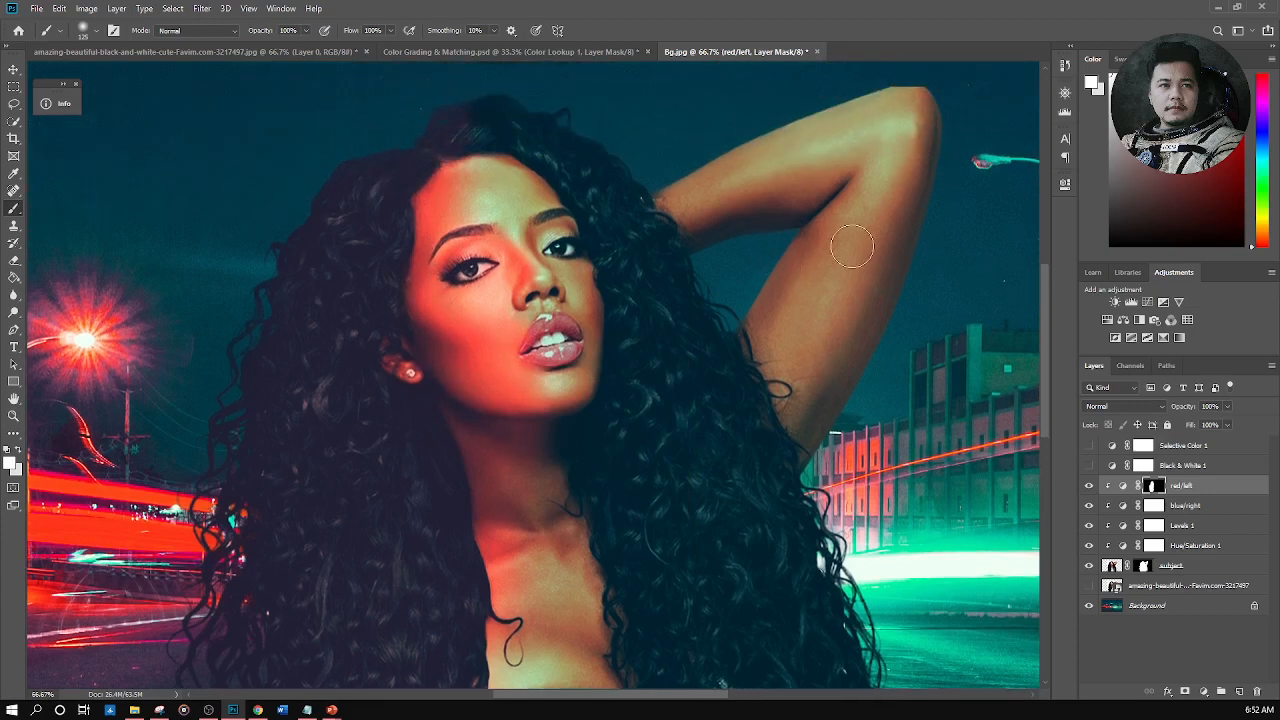
{"action": "mouse_move", "coordinate": [786, 243]}
{"action": "left_mouse_down"}
{"action": "mouse_move", "coordinate": [727, 313]}
{"action": "mouse_move", "coordinate": [784, 249]}
{"action": "mouse_move", "coordinate": [748, 288]}
{"action": "mouse_move", "coordinate": [740, 210]}
{"action": "left_mouse_up"}
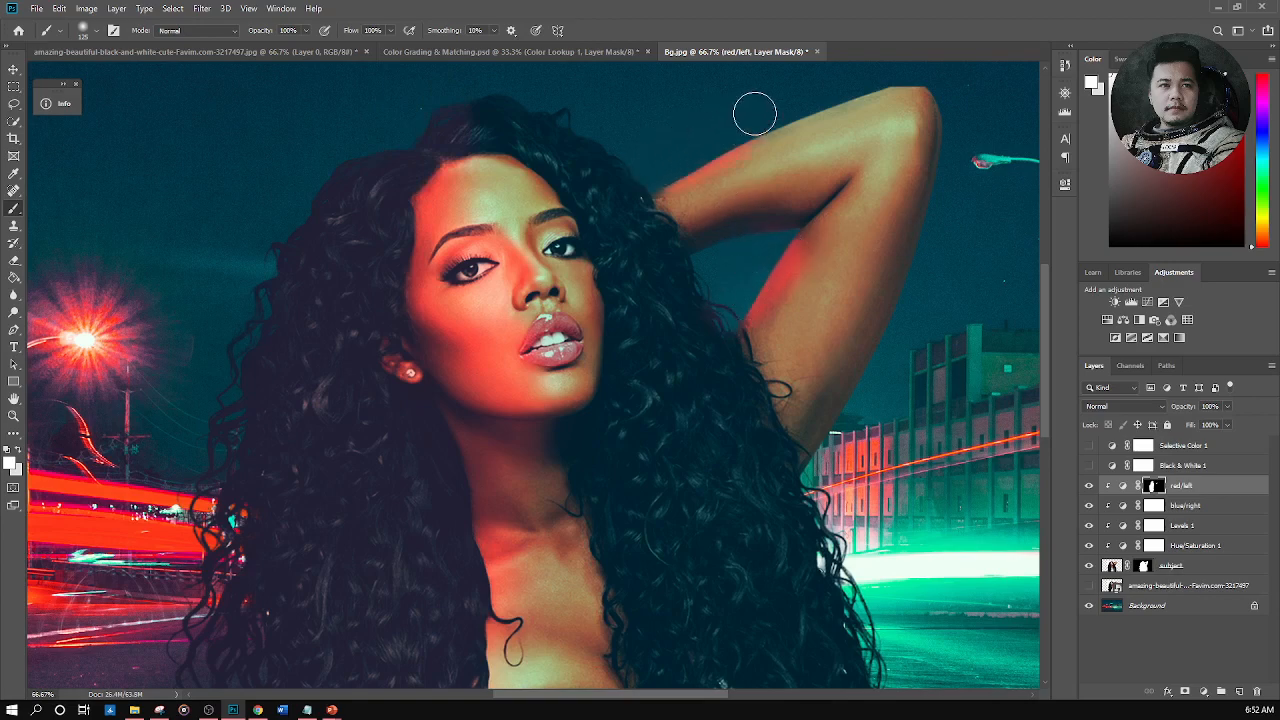
{"action": "scroll", "coordinate": [657, 157], "scroll_direction": "down", "scroll_amount": 8}
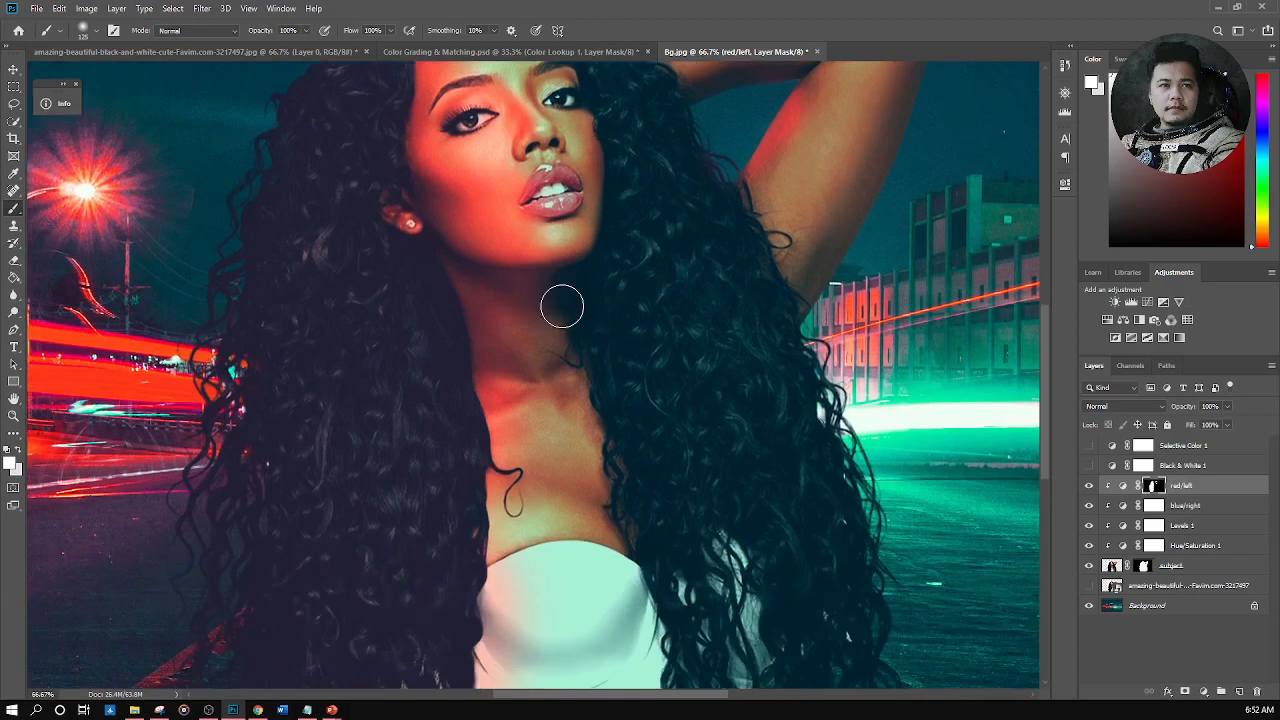
{"action": "scroll", "coordinate": [425, 453], "scroll_direction": "down", "scroll_amount": 2}
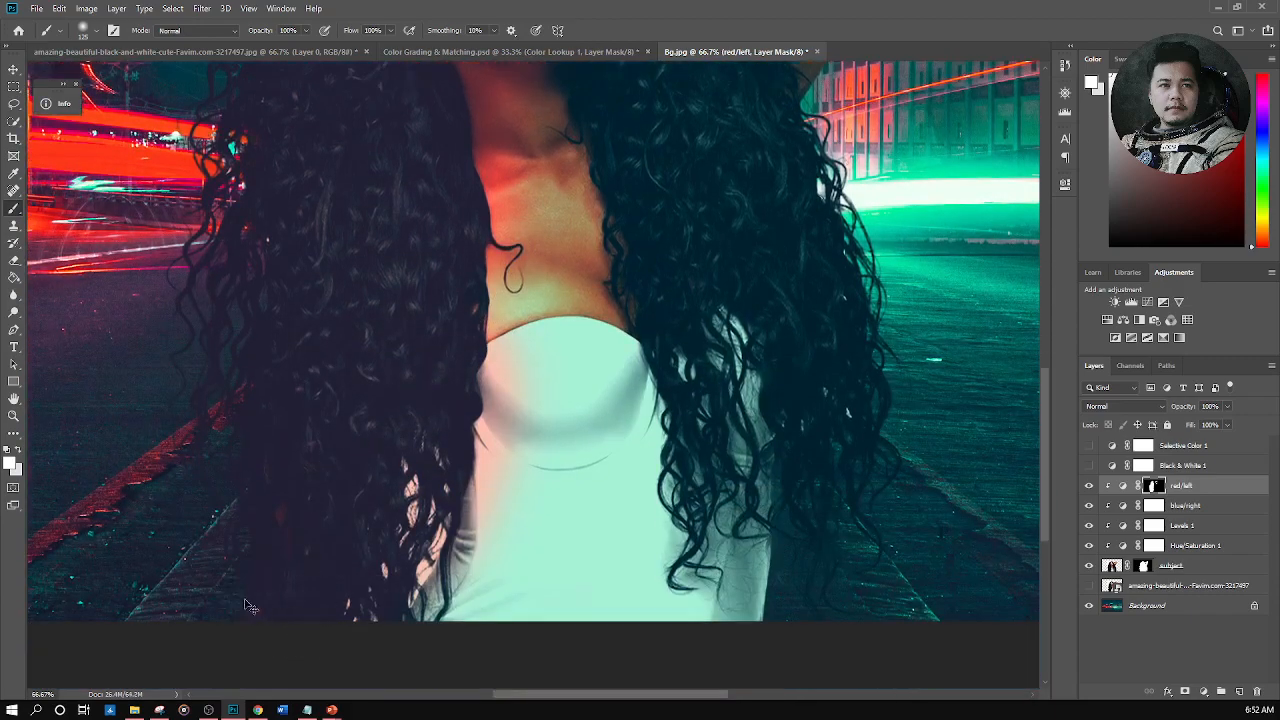
Examine the red light on the subject against the background, both in the whole image and up close
{"action": "key", "text": "ctrl+minus"}
{"action": "key", "text": "ctrl+minus"}
{"action": "key", "text": "ctrl+minus"}
{"action": "key", "text": "ctrl+plus"}
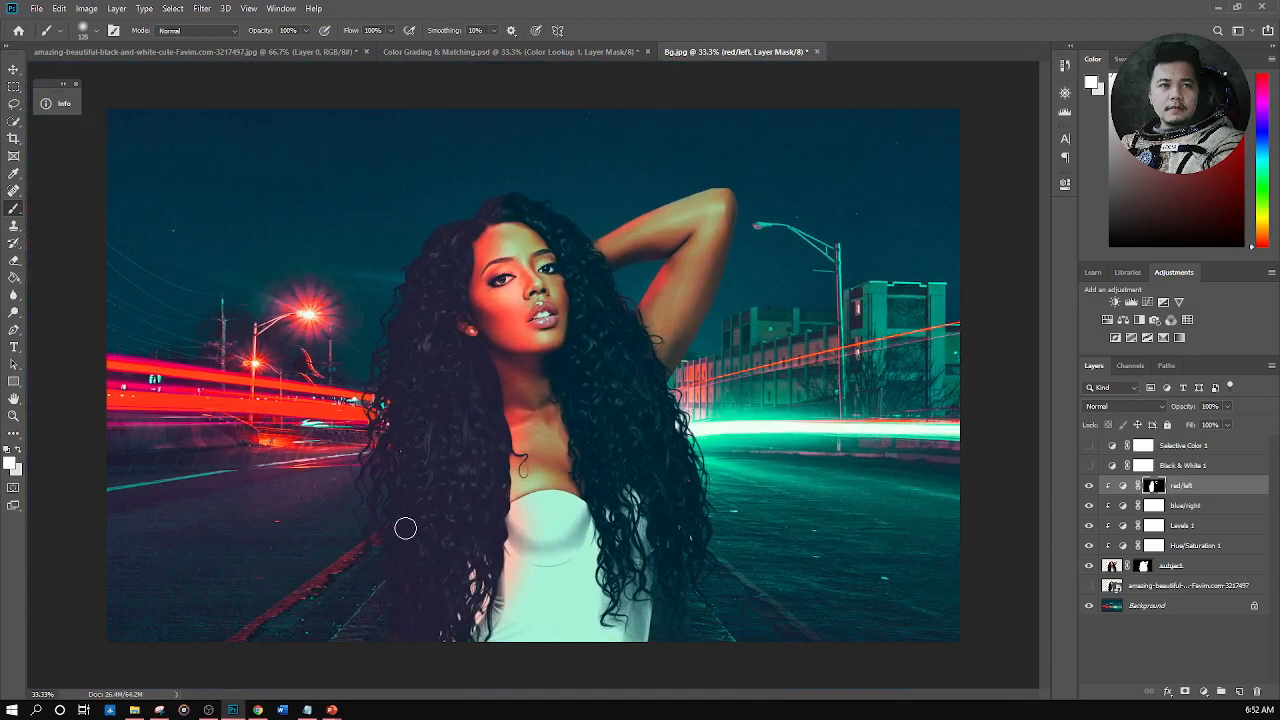
{"action": "key", "text": "ctrl+plus"}
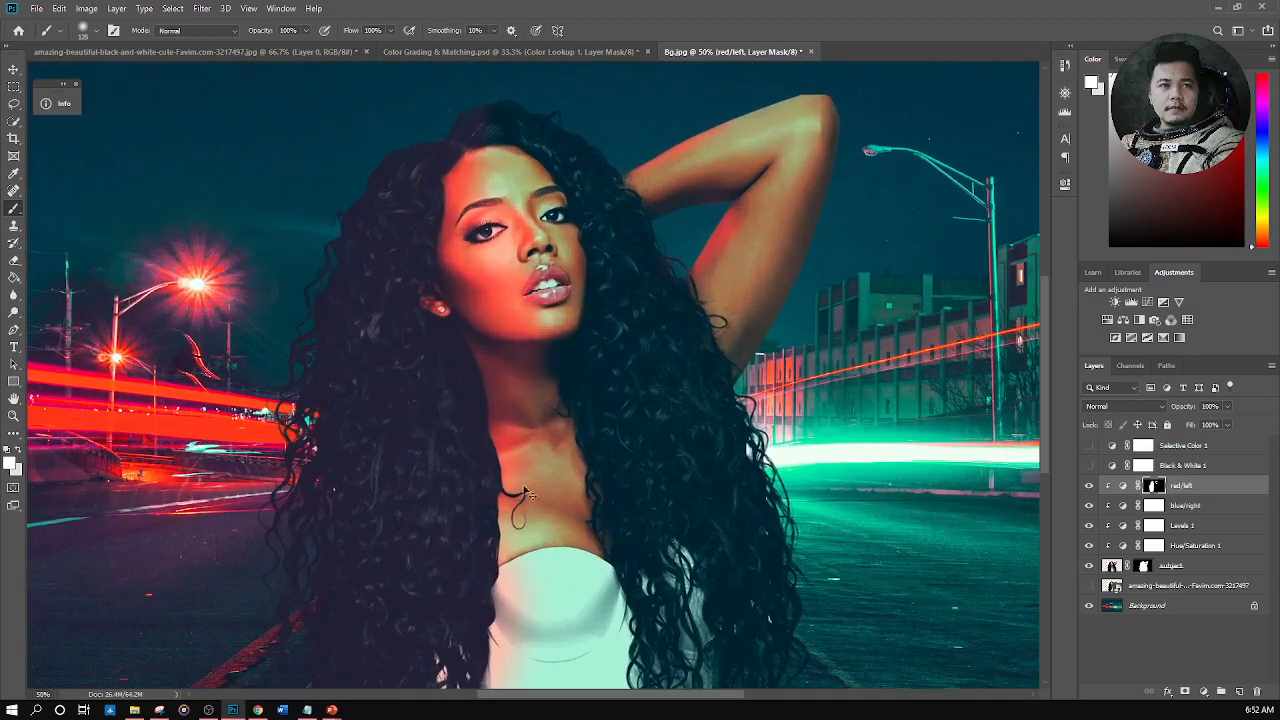
{"action": "key", "text": "ctrl+minus"}
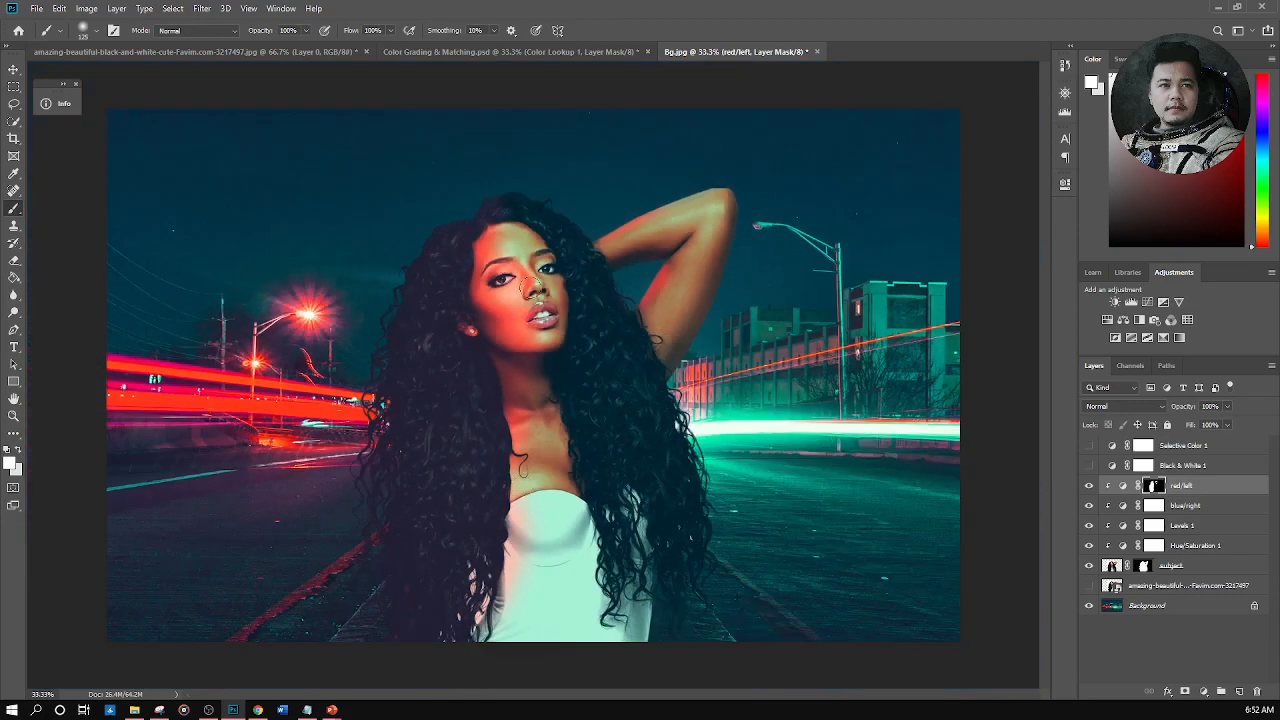
{"action": "key", "text": "ctrl+plus"}
{"action": "key", "text": "ctrl+plus"}
{"action": "key", "text": "ctrl+minus"}
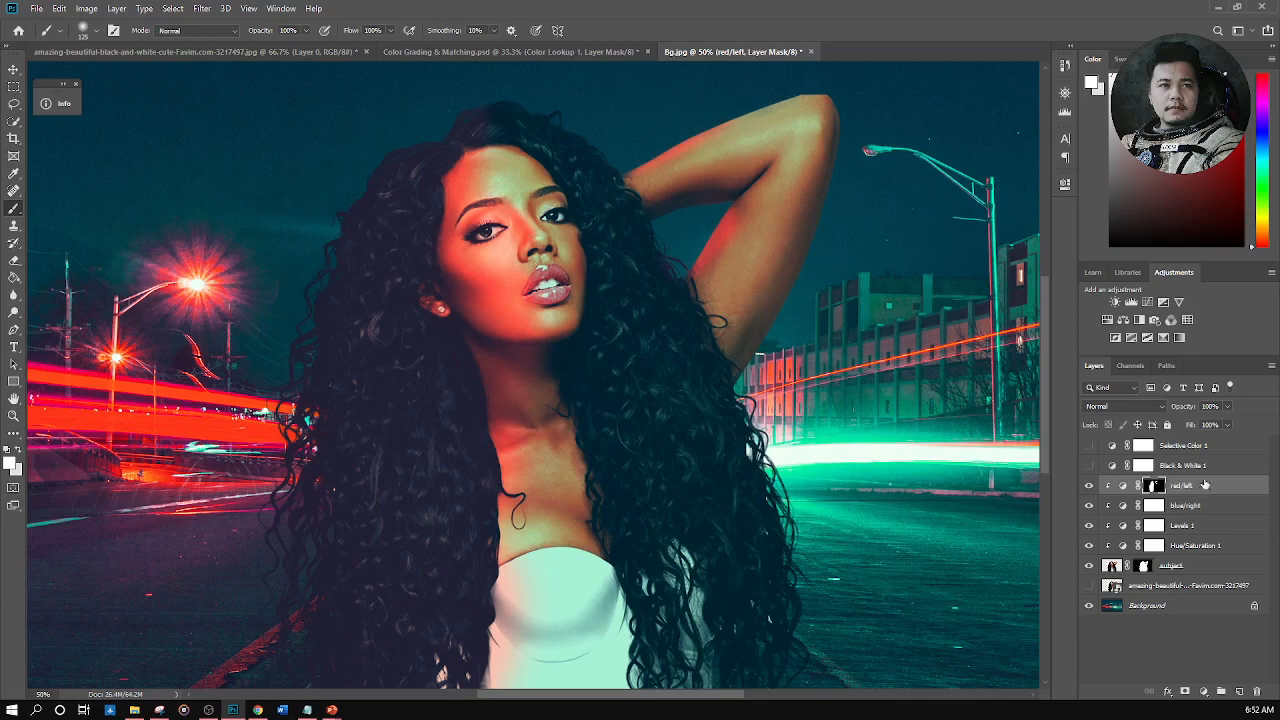
In the red/left layer's Blend If options, split the Underlying Layer highlight range to 58 / 255 and apply it
{"action": "right_click", "coordinate": [1217, 487]}
{"action": "left_click", "coordinate": [1157, 486]}
{"action": "right_click", "coordinate": [1226, 486]}
{"action": "left_click", "coordinate": [1117, 181]}
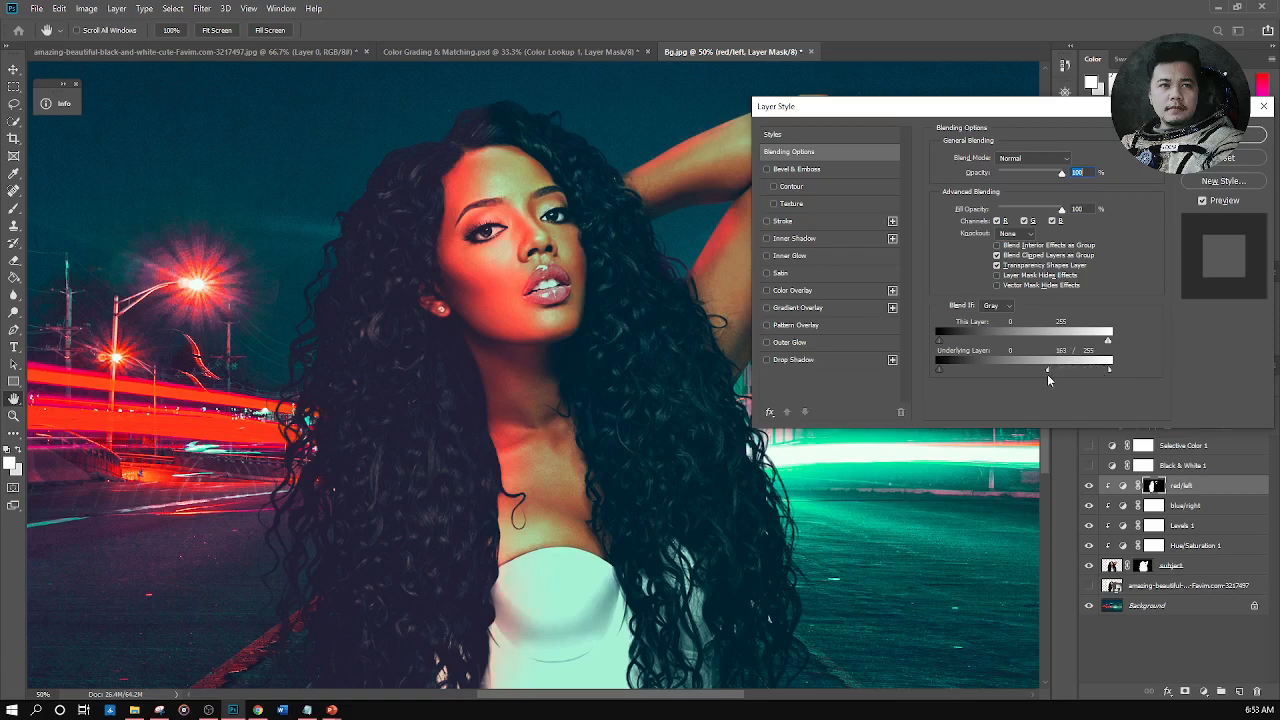
{"action": "left_click_drag", "start_coordinate": [1019, 380], "coordinate": [994, 384]}
{"action": "left_click_drag", "start_coordinate": [1080, 377], "coordinate": [1106, 372]}
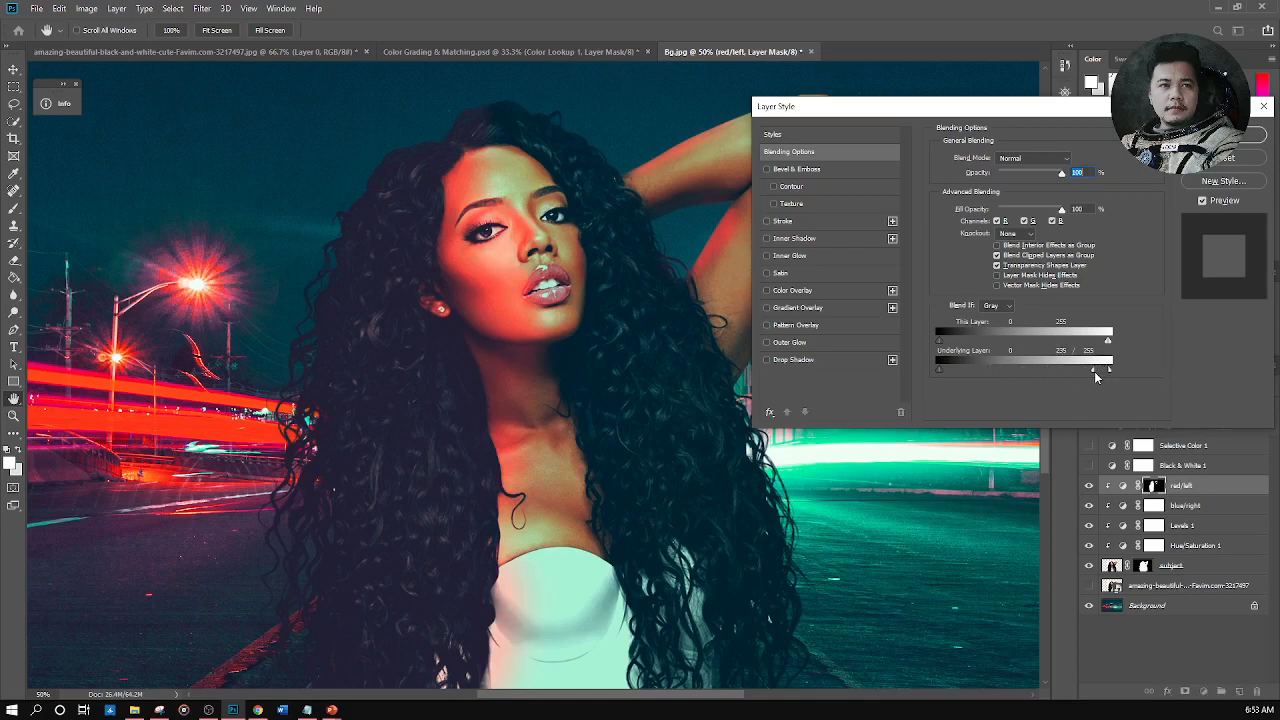
{"action": "left_click_drag", "start_coordinate": [1025, 390], "coordinate": [1004, 397]}
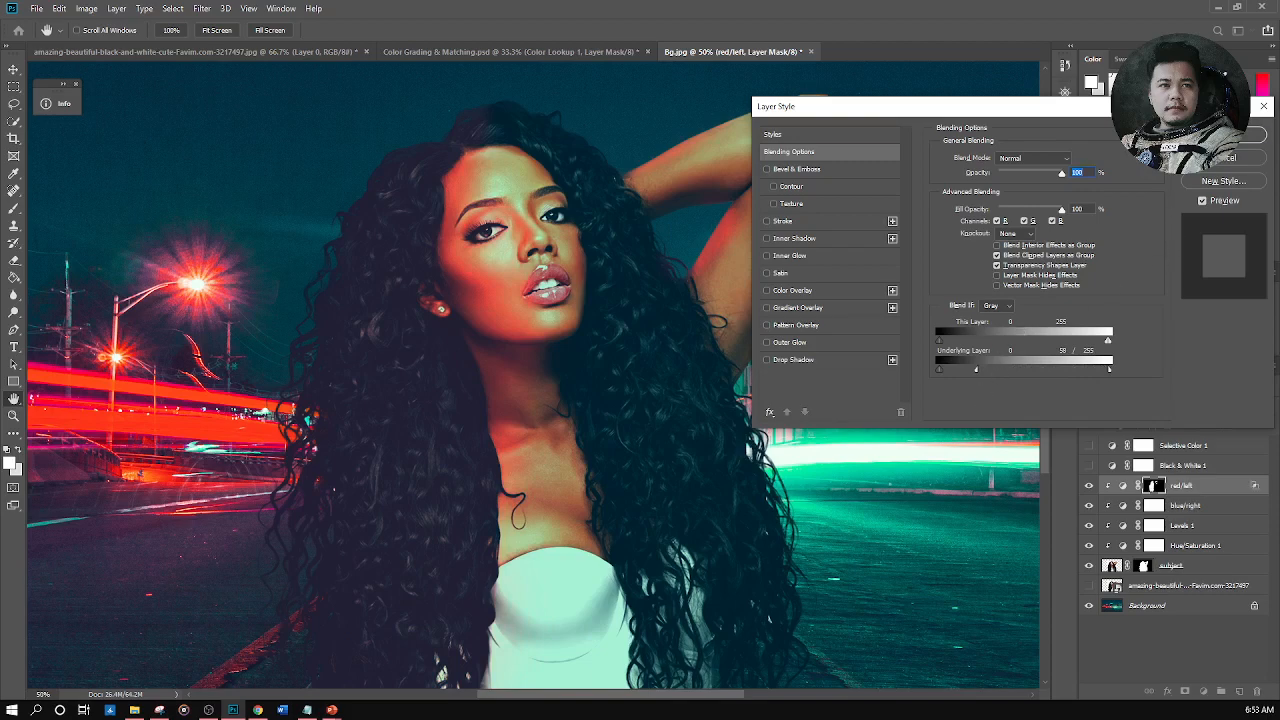
{"action": "left_click", "coordinate": [1222, 134]}
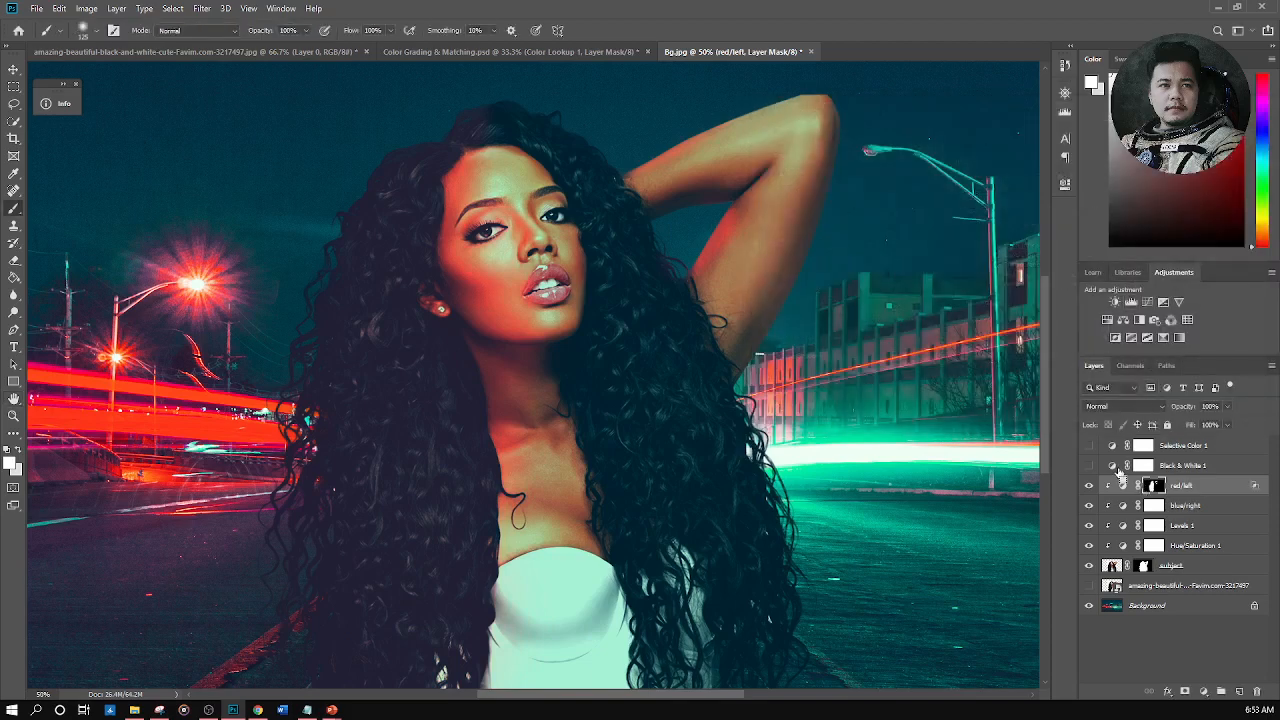
Add a new empty layer above red/left and clip it to the layers below, with default colors restored
{"action": "key", "text": "ctrl+minus"}
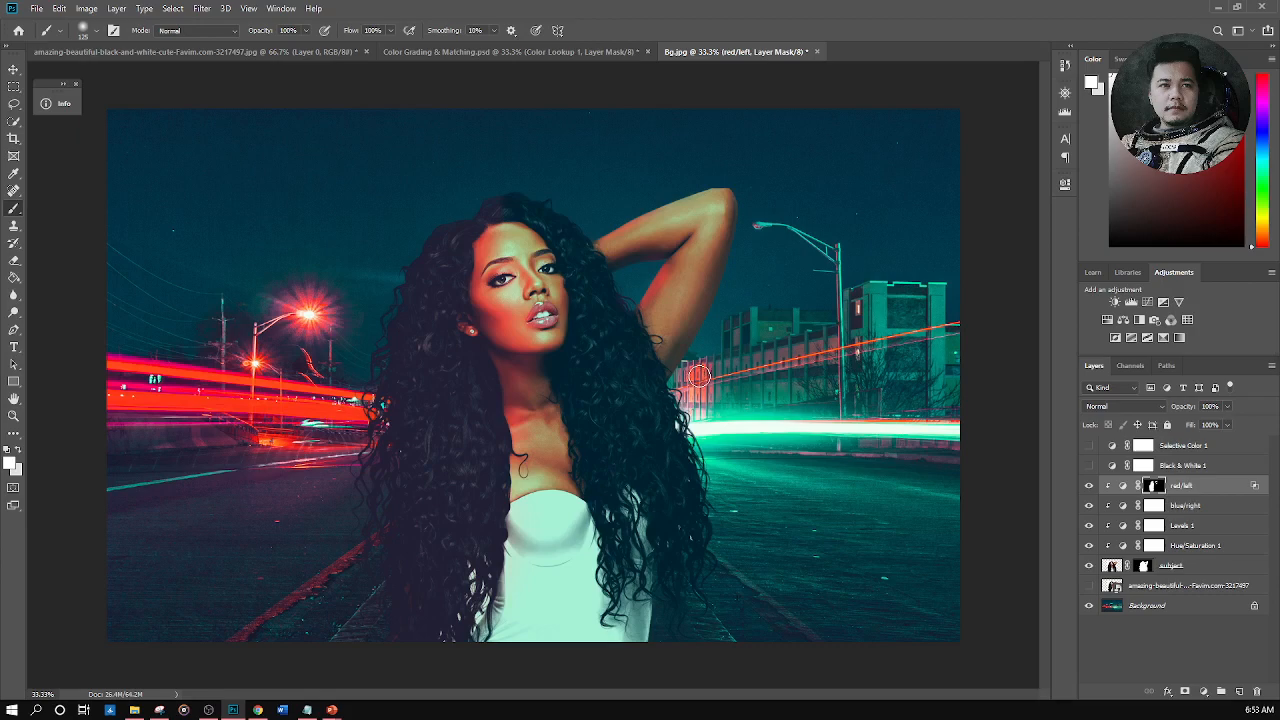
{"action": "key", "text": "ctrl+plus"}
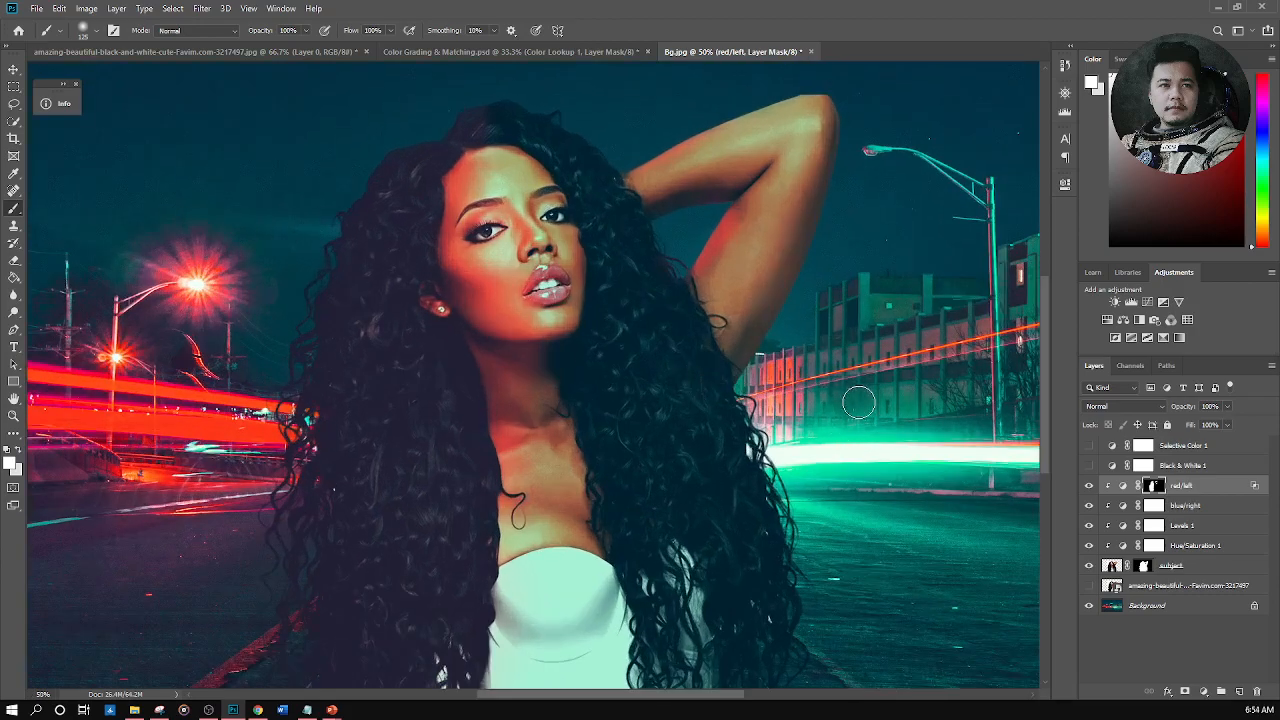
{"action": "key", "text": "ctrl+plus"}
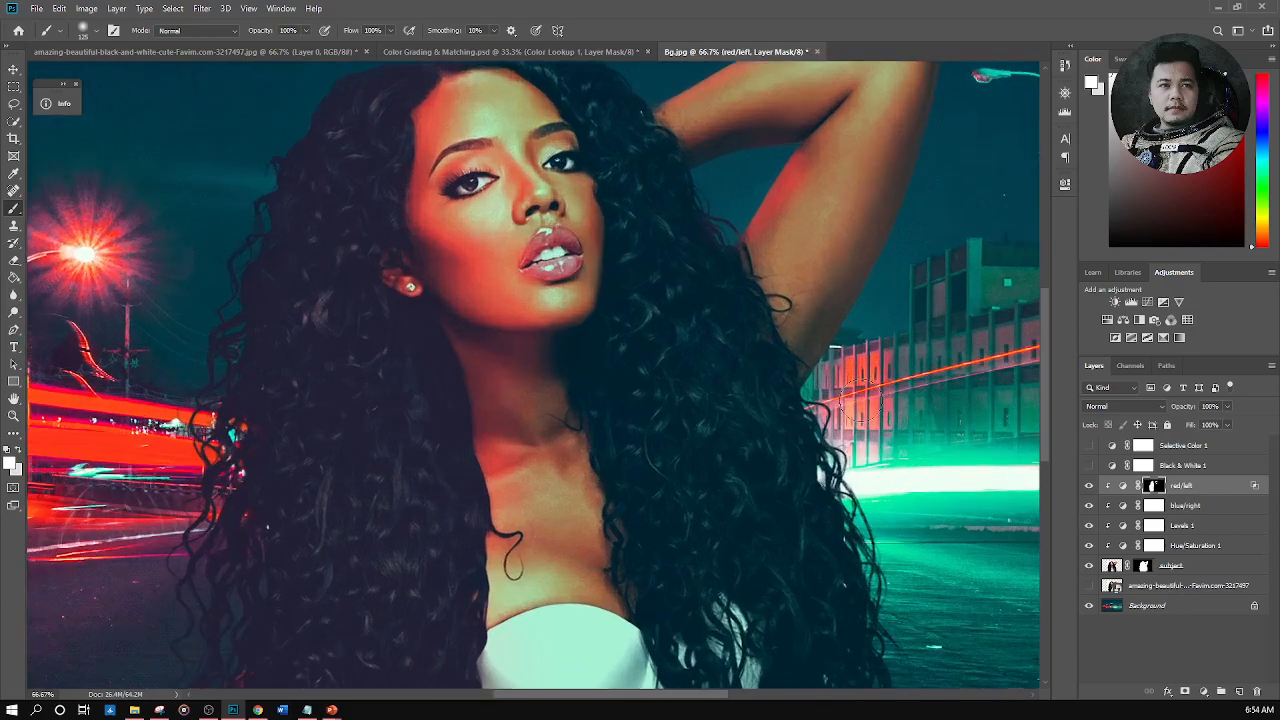
{"action": "left_click_drag", "start_coordinate": [796, 248], "coordinate": [666, 434]}
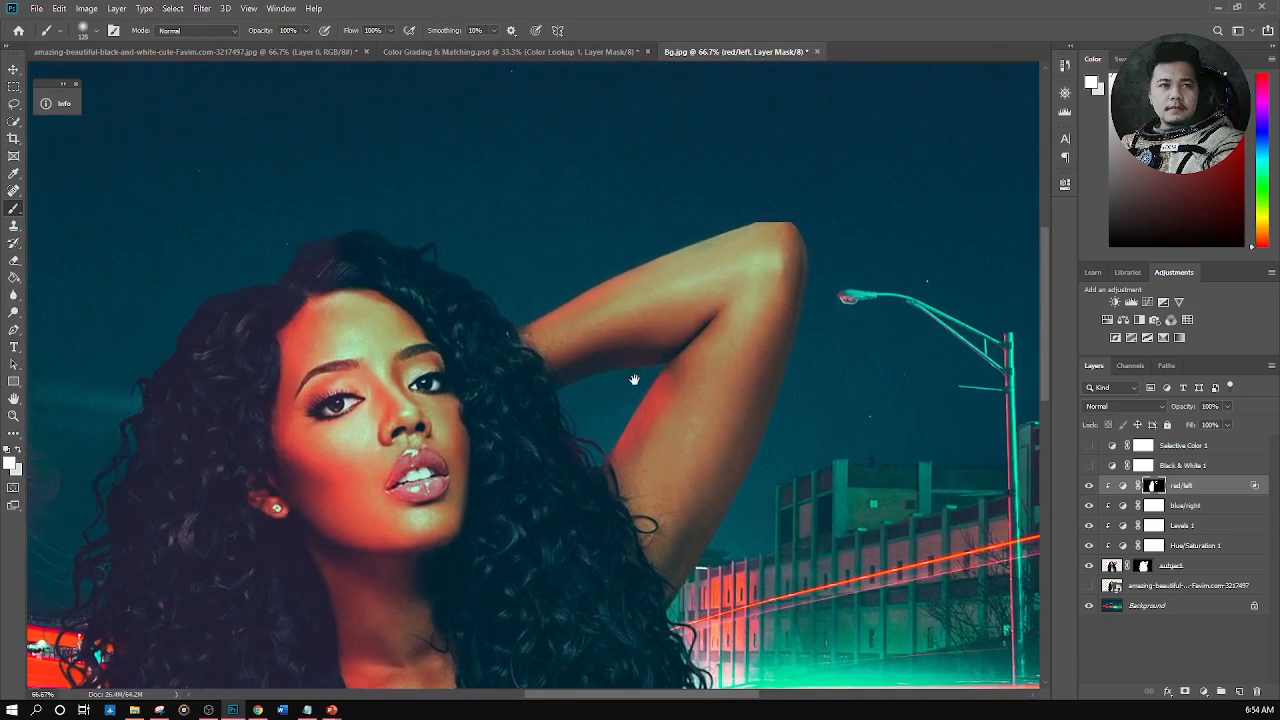
{"action": "left_click", "coordinate": [1240, 692]}
{"action": "key", "text": "d"}
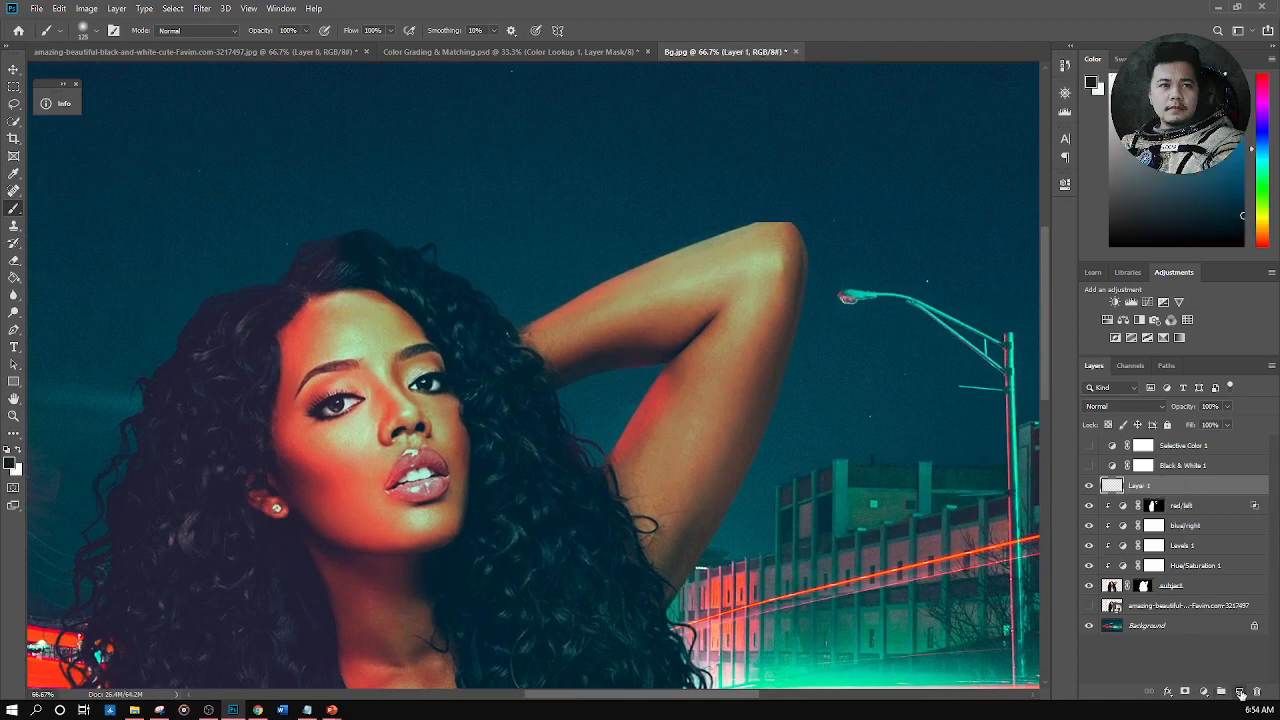
{"action": "left_click", "coordinate": [1114, 496], "text": "alt"}
{"action": "scroll", "coordinate": [641, 302], "scroll_direction": "down", "scroll_amount": 1, "text": "alt"}
{"action": "scroll", "coordinate": [645, 300], "scroll_direction": "down", "scroll_amount": 3}
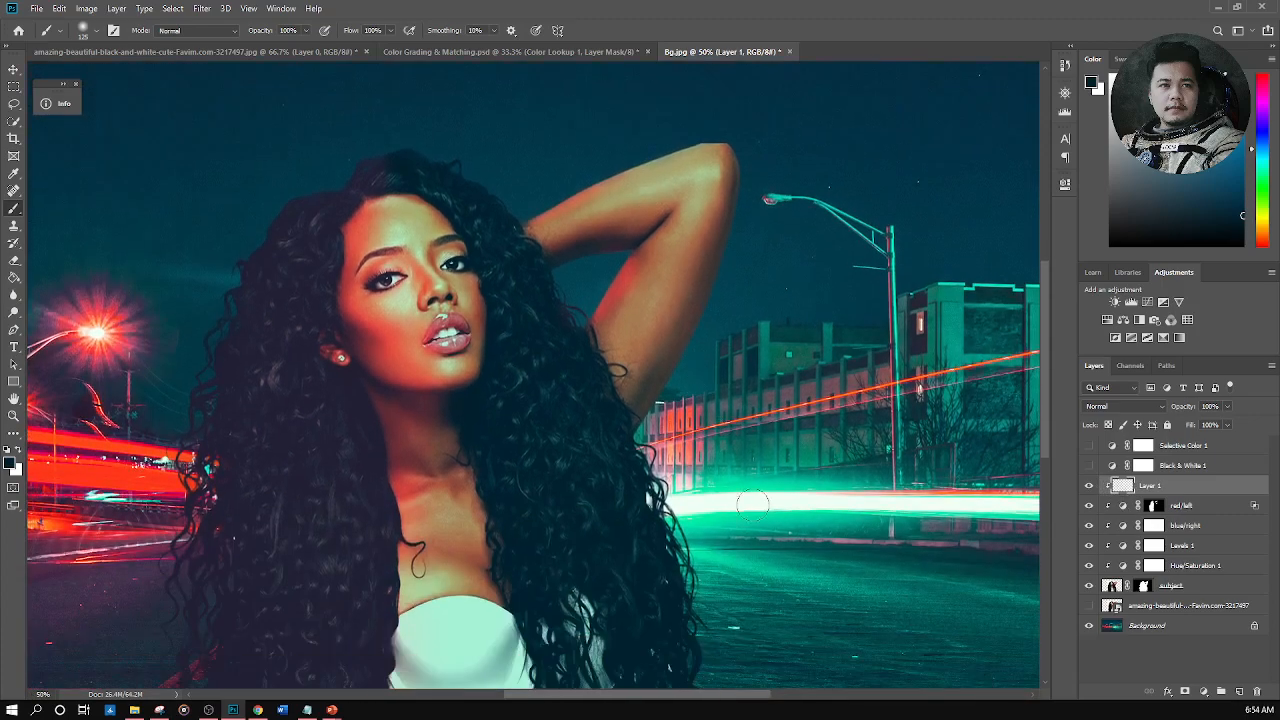
Set the foreground color to the light green #70f2c2 sampled from the glow beside the green light trail
{"action": "left_click", "coordinate": [12, 463]}
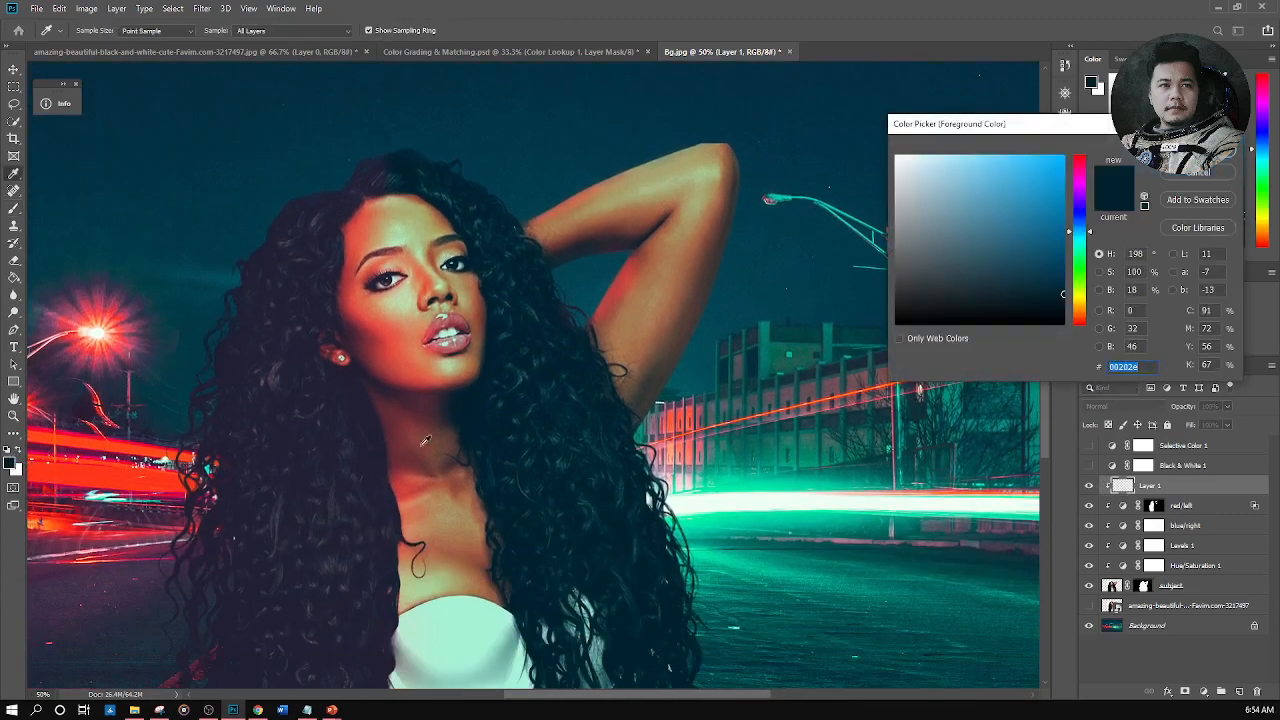
{"action": "left_click", "coordinate": [707, 488]}
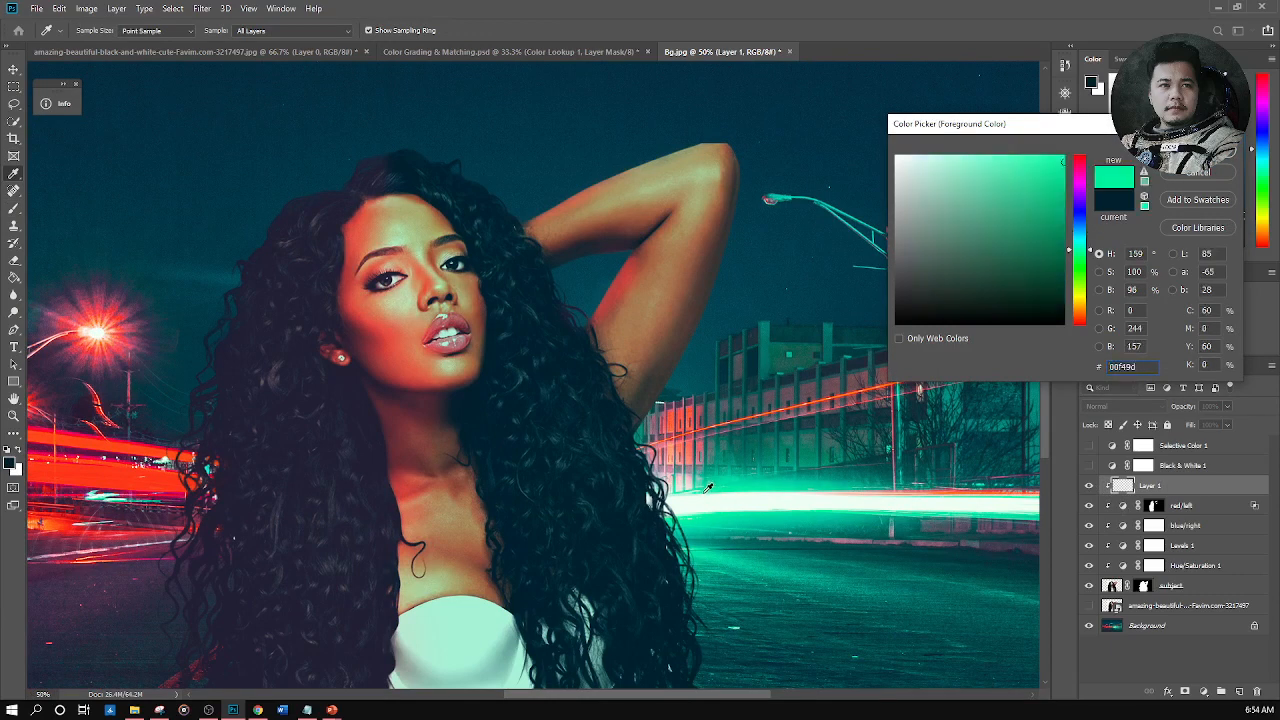
{"action": "left_click", "coordinate": [707, 488]}
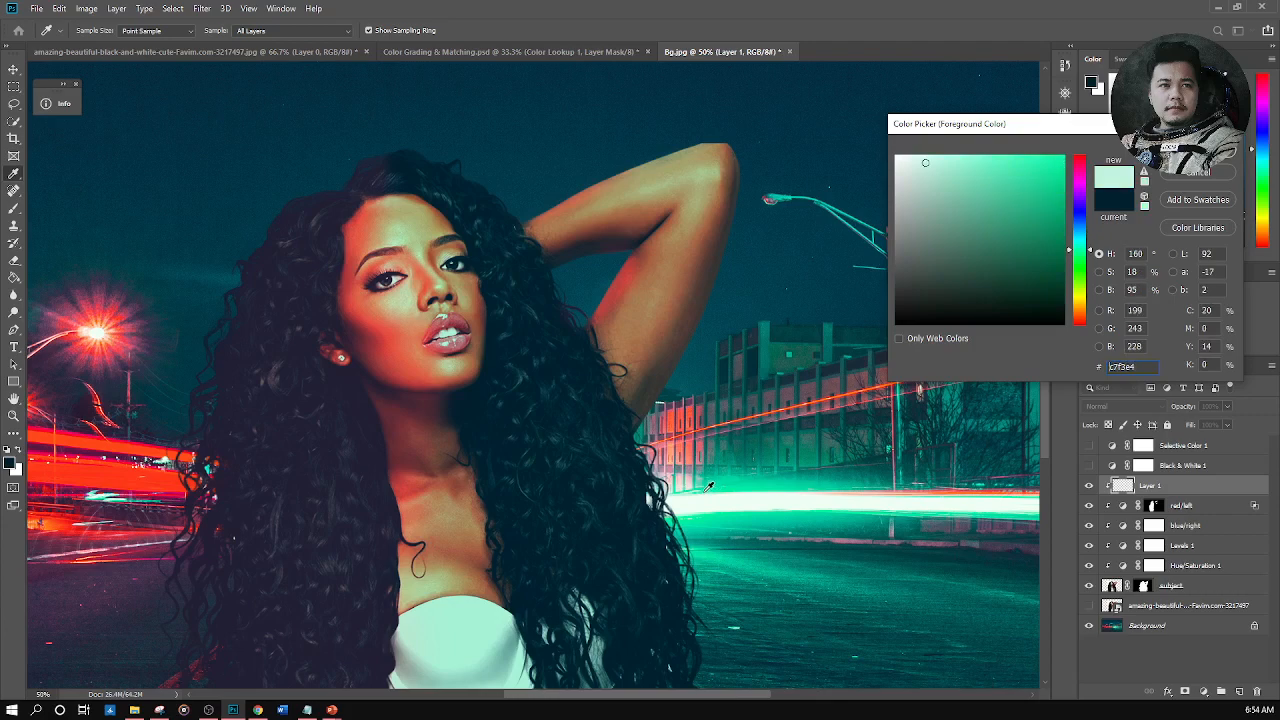
{"action": "left_click", "coordinate": [711, 485]}
{"action": "left_click", "coordinate": [711, 485]}
{"action": "left_click", "coordinate": [710, 487]}
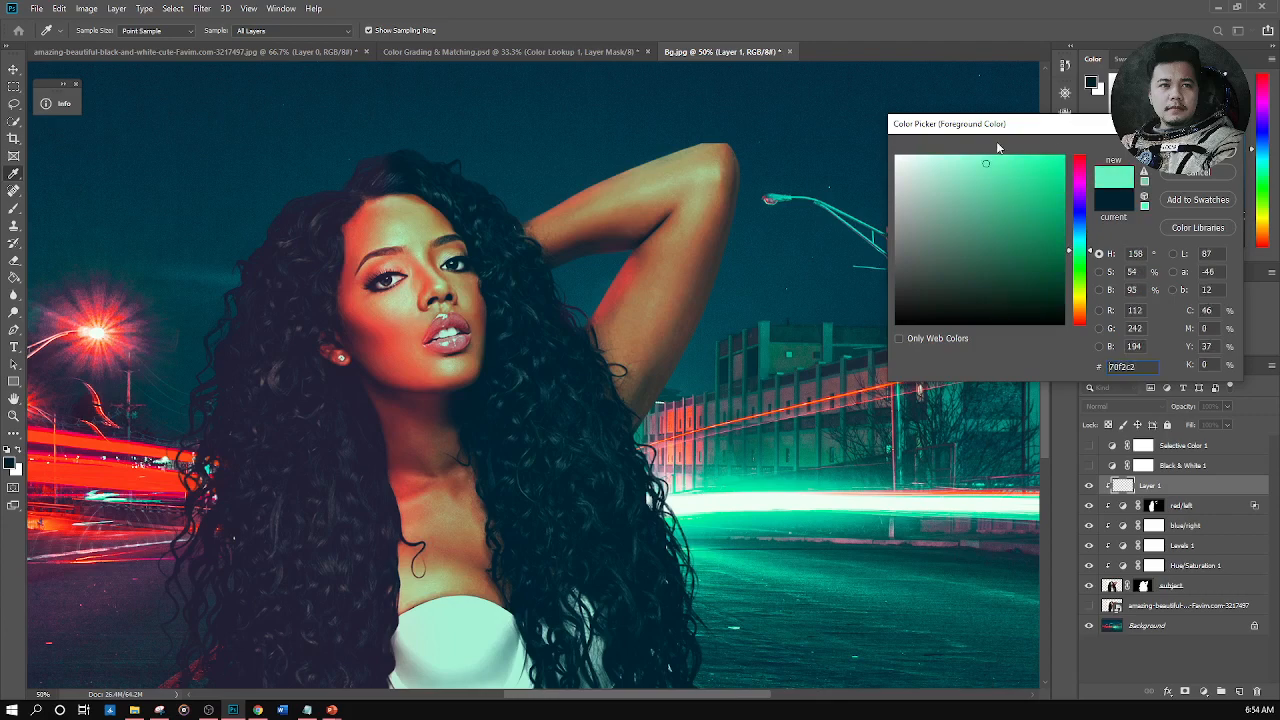
{"action": "key", "text": "Return"}
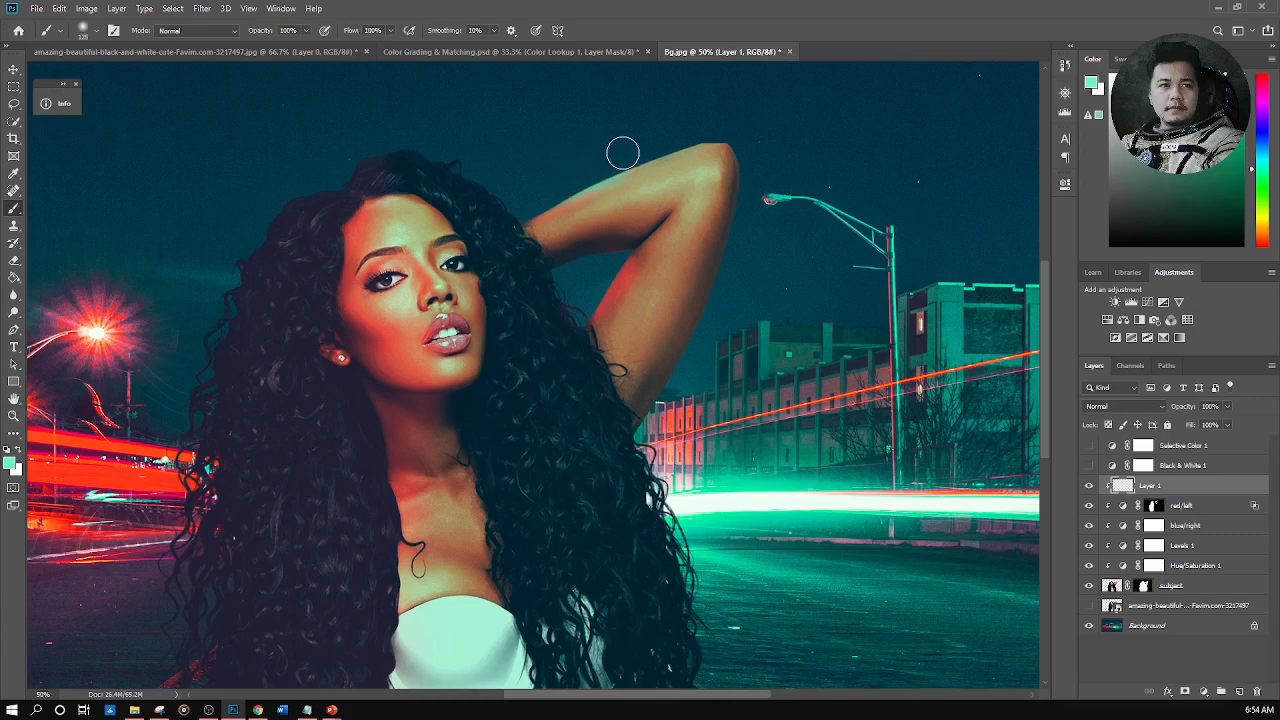
{"action": "mouse_move", "coordinate": [646, 147]}
{"action": "left_mouse_down"}
{"action": "mouse_move", "coordinate": [791, 140]}
{"action": "mouse_move", "coordinate": [745, 144]}
{"action": "mouse_move", "coordinate": [756, 181]}
{"action": "mouse_move", "coordinate": [719, 327]}
{"action": "left_mouse_up"}
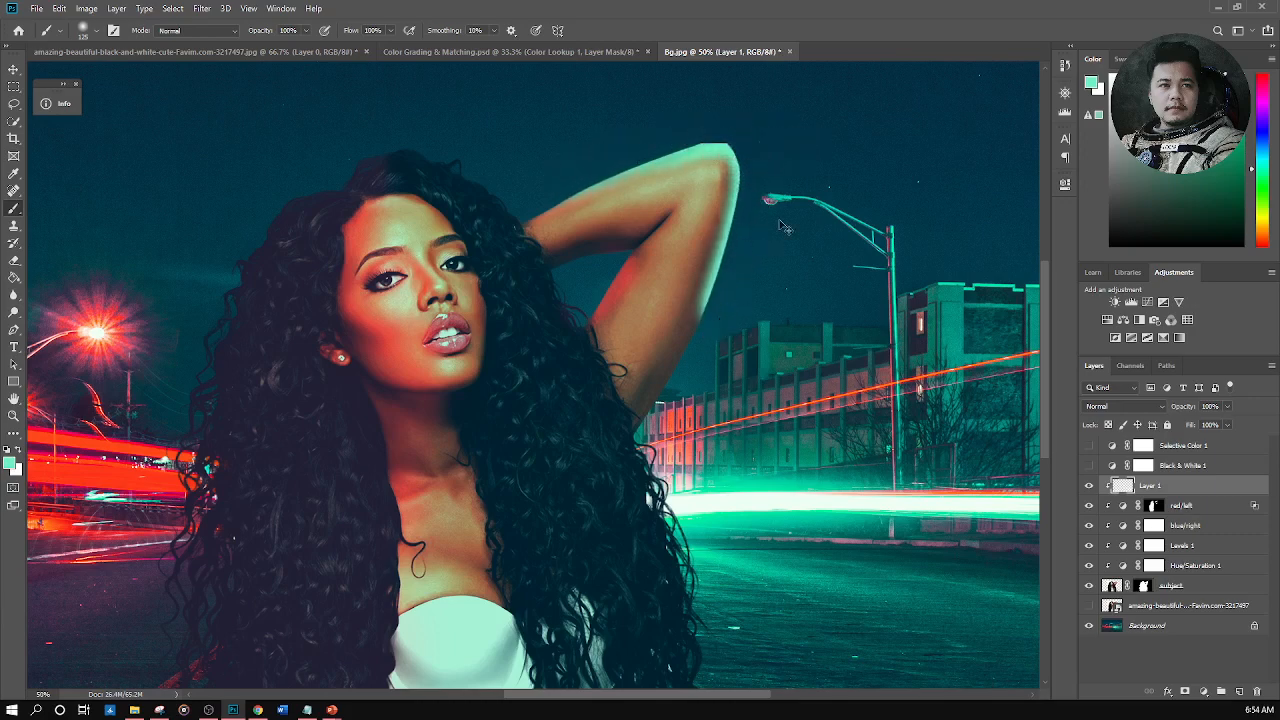
{"action": "key", "text": "ctrl+z"}
{"action": "key", "text": "ctrl+z"}
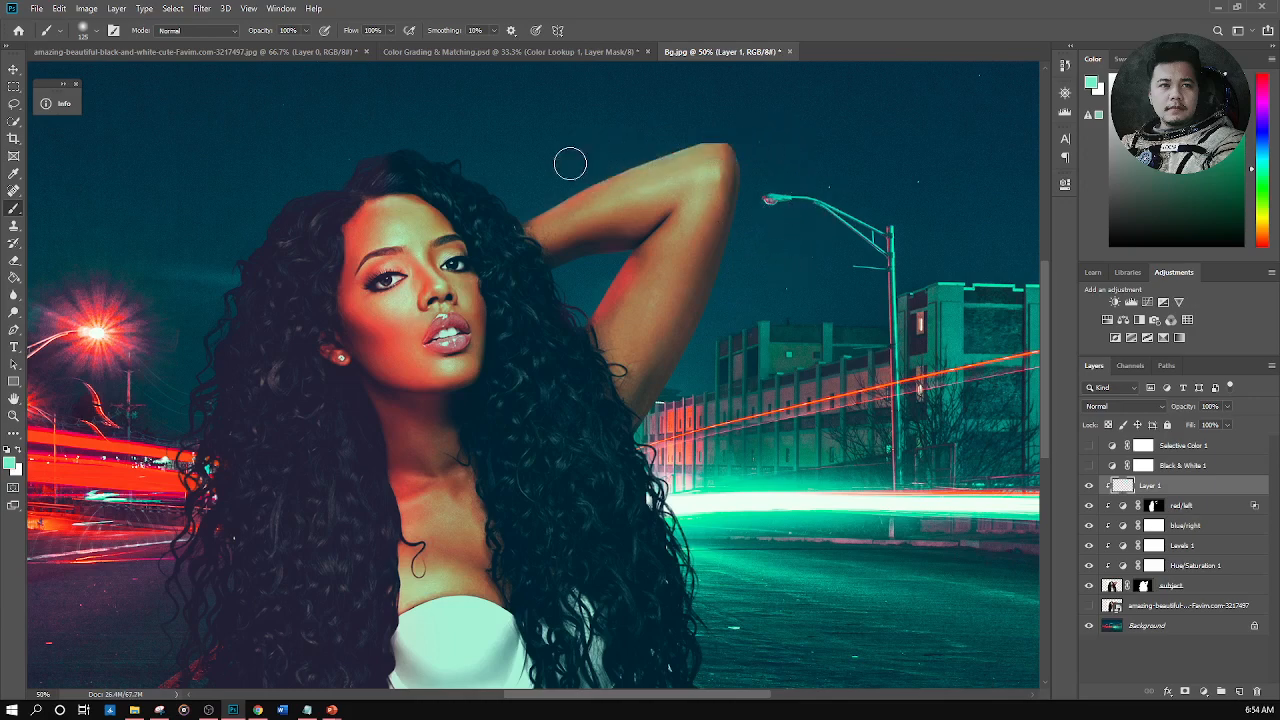
{"action": "key", "text": "ctrl+z"}
{"action": "left_click_drag", "start_coordinate": [740, 131], "coordinate": [756, 240]}
{"action": "key", "text": "ctrl+z"}
{"action": "left_click_drag", "start_coordinate": [740, 133], "coordinate": [746, 205]}
{"action": "key", "text": "ctrl+z"}
Paint a thin green rim light on the clipped layer along the outer edge of the raised arm
{"action": "mouse_move", "coordinate": [754, 148]}
{"action": "left_mouse_down"}
{"action": "mouse_move", "coordinate": [756, 226]}
{"action": "mouse_move", "coordinate": [692, 410]}
{"action": "left_mouse_up"}
{"action": "scroll", "coordinate": [806, 194], "scroll_direction": "down", "scroll_amount": 2}
{"action": "scroll", "coordinate": [792, 203], "scroll_direction": "up", "scroll_amount": 3}
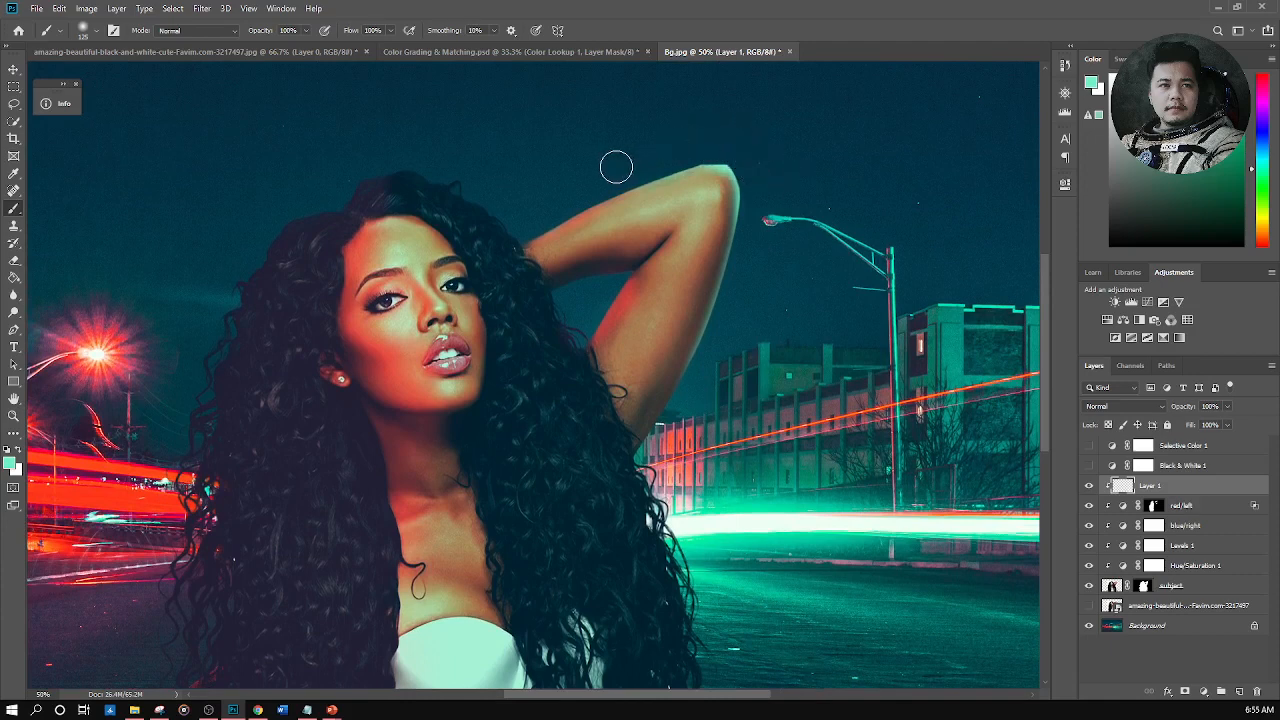
Paint green rim light on the inside of the bent arm, along the forearm's lower edge and the upper arm
{"action": "scroll", "coordinate": [686, 117], "scroll_direction": "down", "scroll_amount": 5}
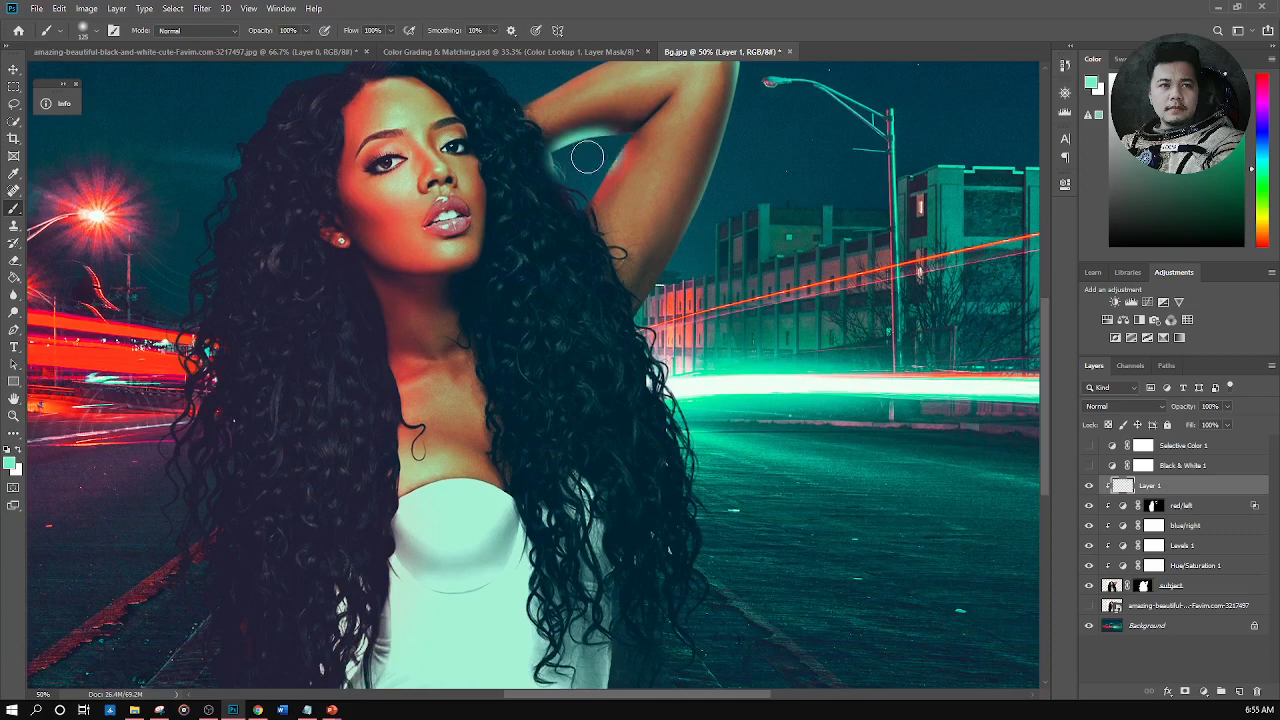
{"action": "key", "text": "ctrl+z"}
{"action": "mouse_move", "coordinate": [571, 162]}
{"action": "left_mouse_down"}
{"action": "mouse_move", "coordinate": [562, 145]}
{"action": "mouse_move", "coordinate": [632, 155]}
{"action": "left_mouse_up"}
{"action": "scroll", "coordinate": [556, 266], "scroll_direction": "up", "scroll_amount": 3}
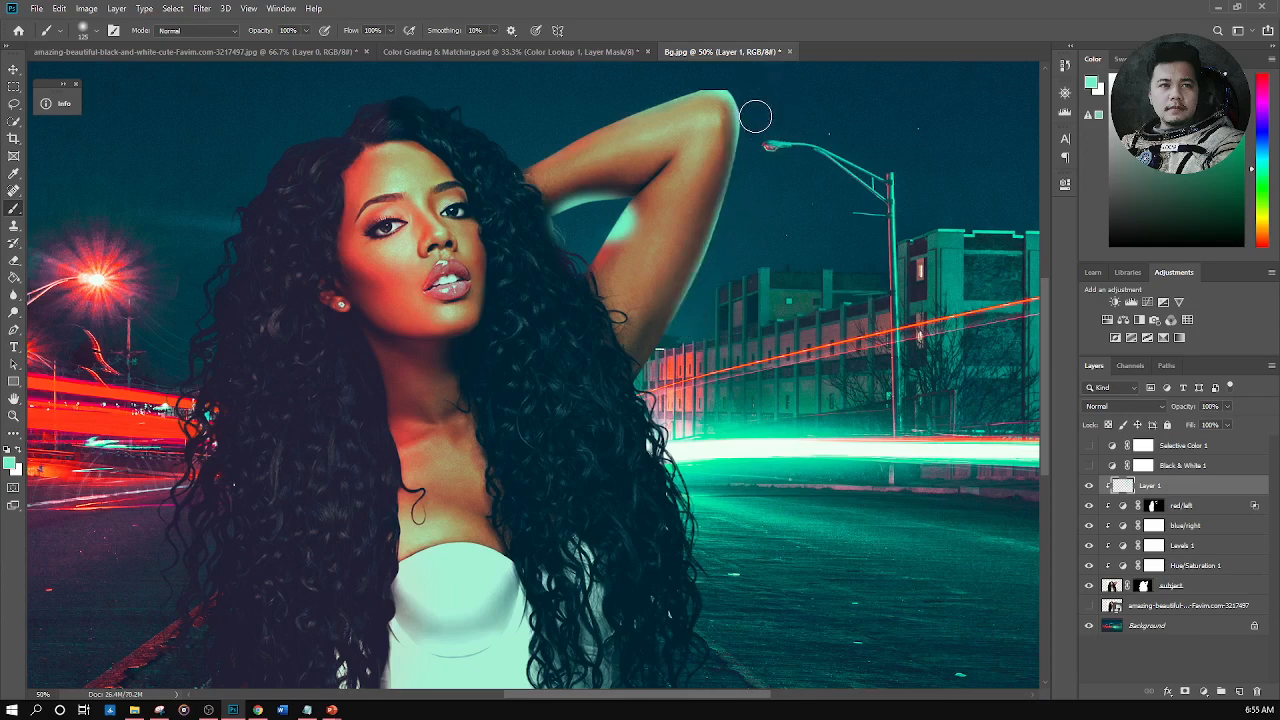
Inspect the green rim light on the arm up close and check the brush's size and hardness settings
{"action": "scroll", "coordinate": [794, 249], "scroll_direction": "down", "scroll_amount": 2}
{"action": "scroll", "coordinate": [780, 275], "scroll_direction": "up", "scroll_amount": 2}
{"action": "key", "text": "ctrl+plus"}
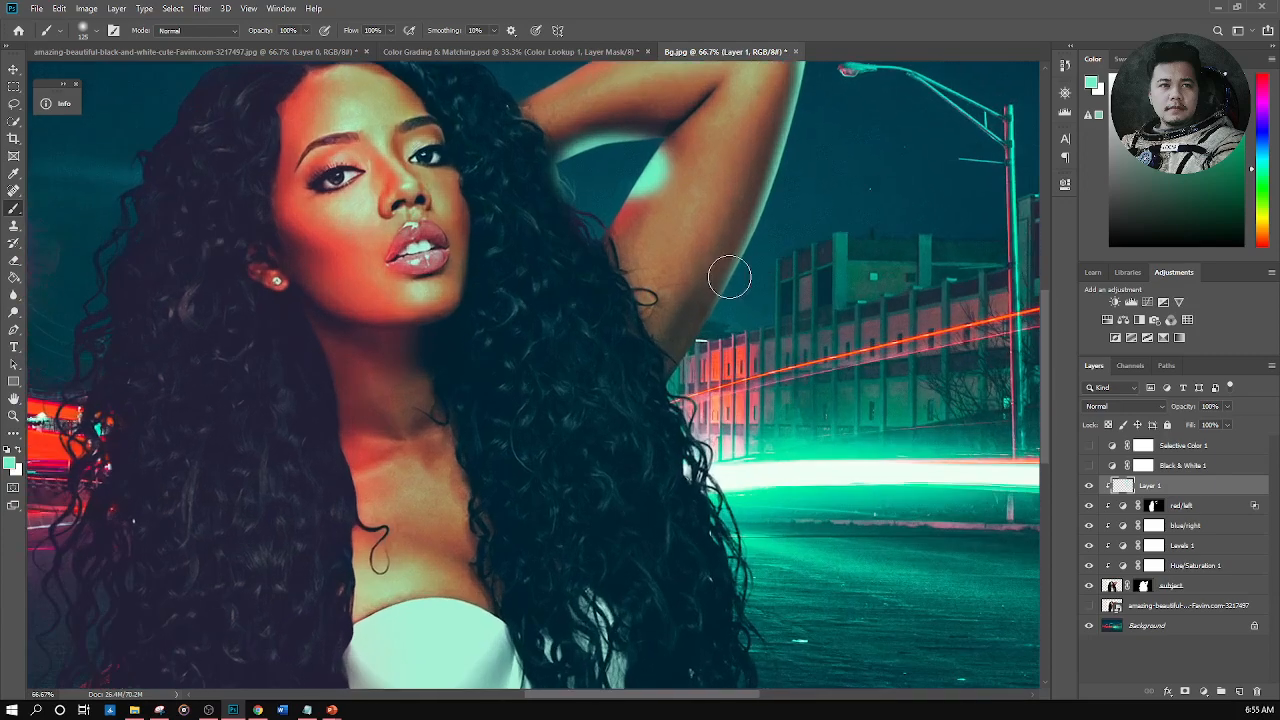
{"action": "right_click", "coordinate": [865, 181]}
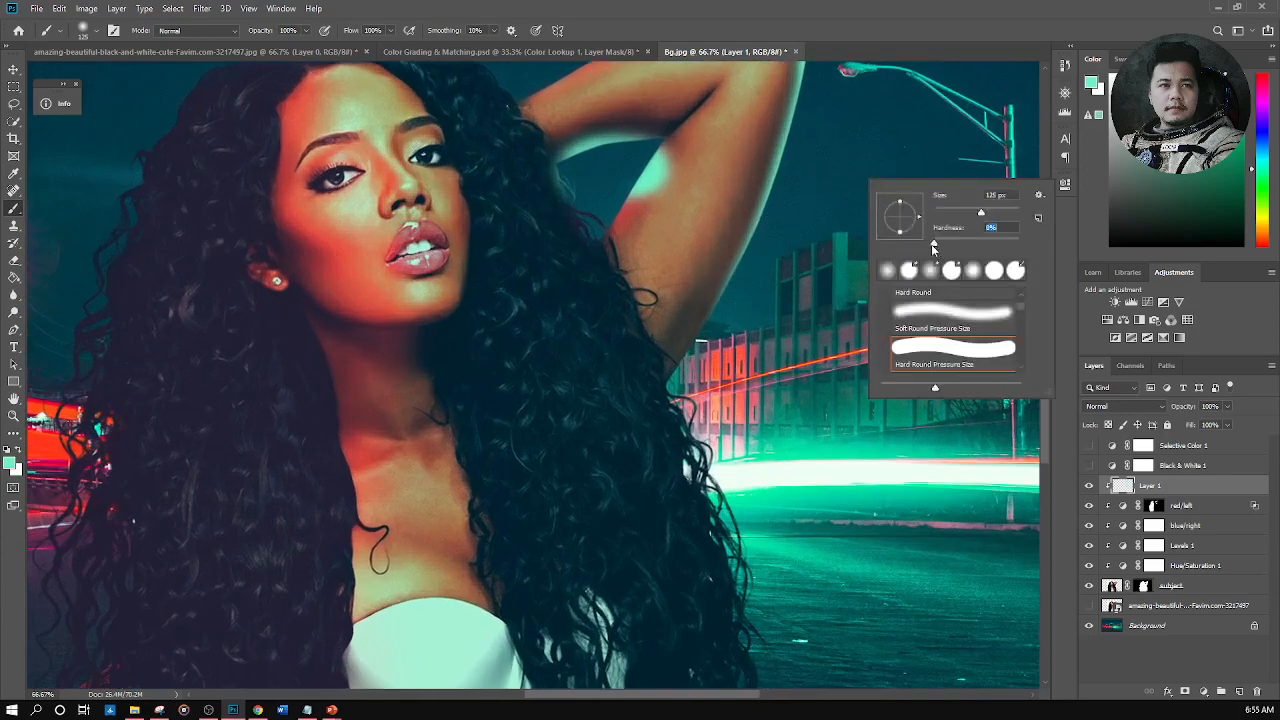
{"action": "key", "text": "Return"}
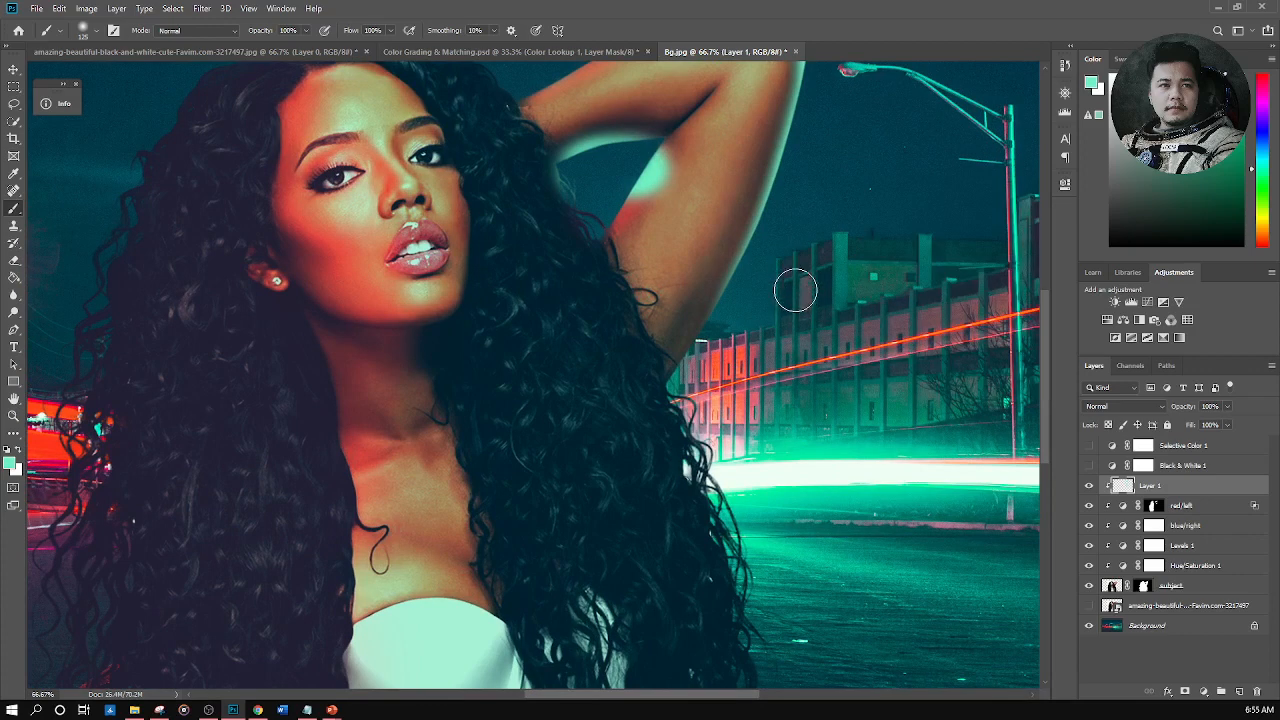
Erase the green glow from the inner edge of the bent upper arm and switch back to the Brush
{"action": "key", "text": "e"}
{"action": "mouse_move", "coordinate": [677, 141]}
{"action": "left_mouse_down"}
{"action": "mouse_move", "coordinate": [648, 190]}
{"action": "mouse_move", "coordinate": [662, 165]}
{"action": "mouse_move", "coordinate": [651, 217]}
{"action": "mouse_move", "coordinate": [636, 197]}
{"action": "left_mouse_up"}
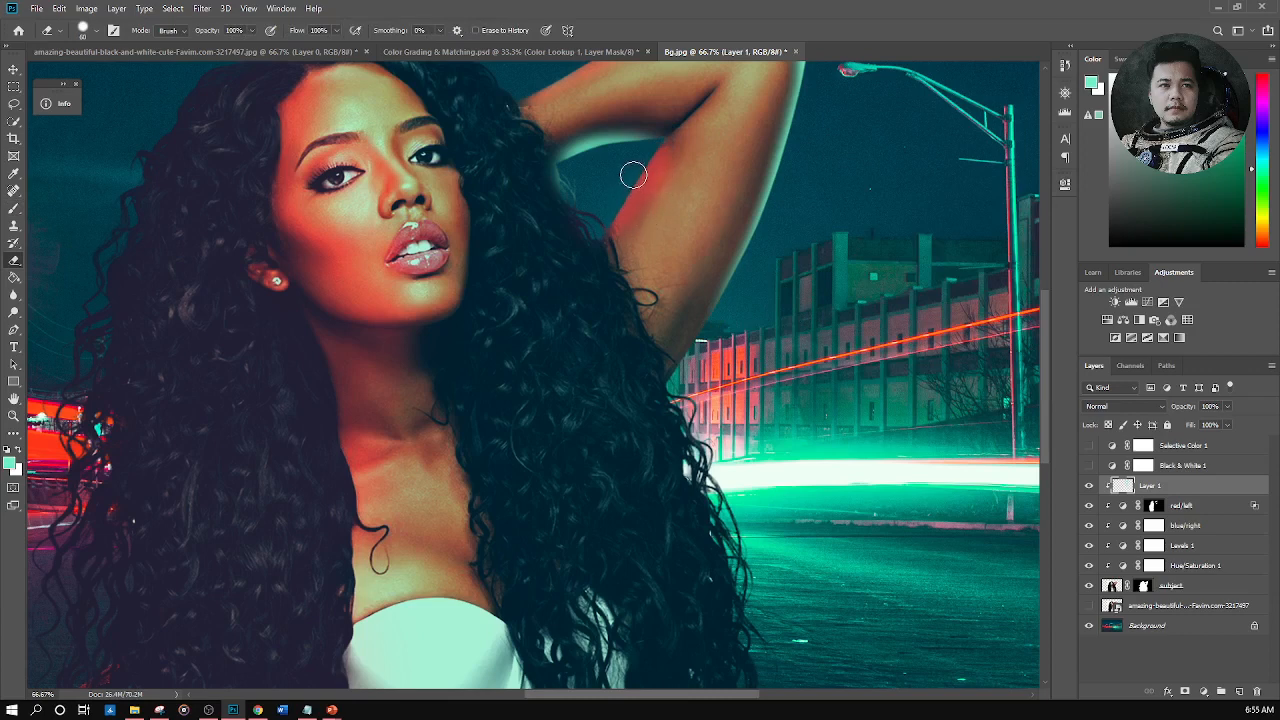
{"action": "key", "text": "b"}
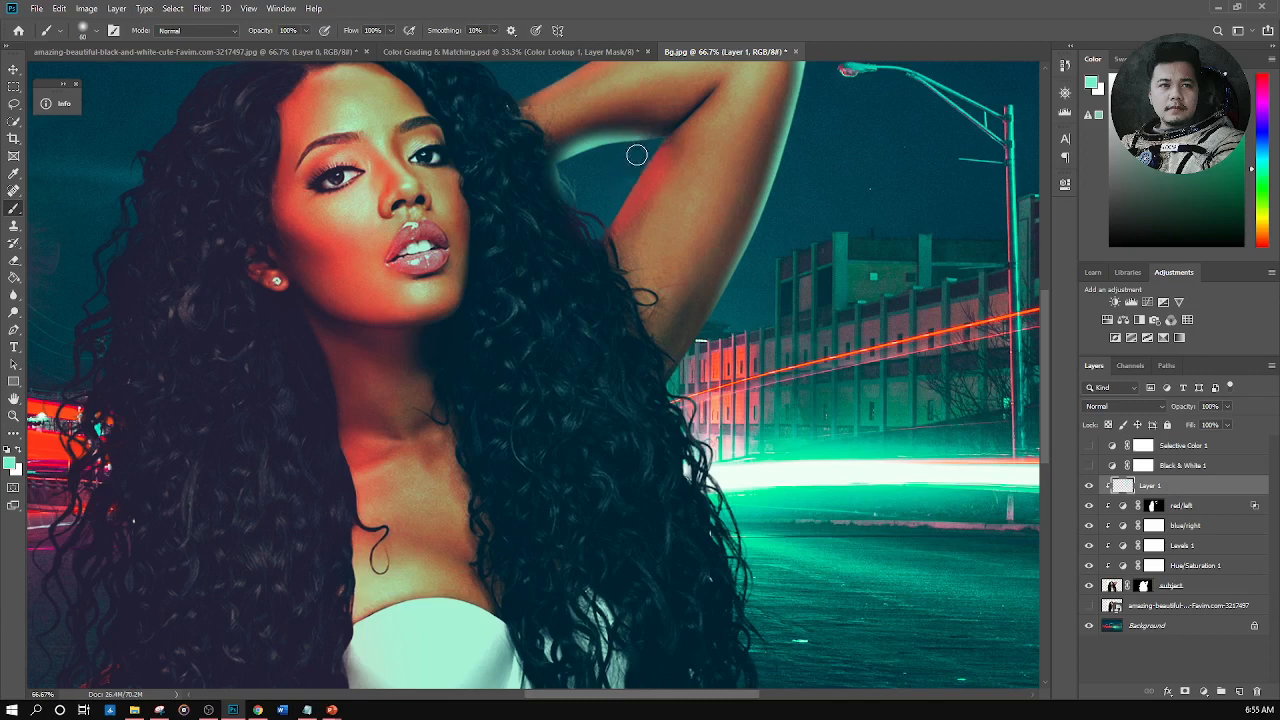
{"action": "left_click_drag", "start_coordinate": [619, 184], "coordinate": [582, 230]}
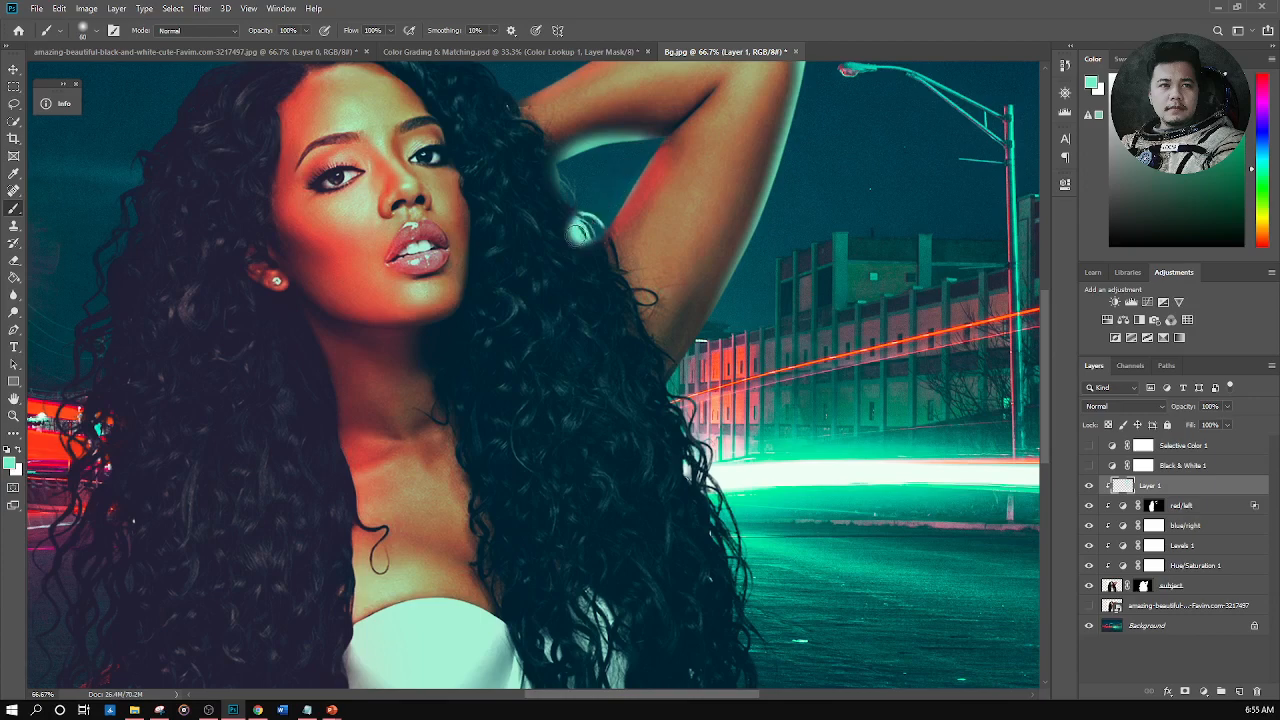
{"action": "key", "text": "ctrl+z"}
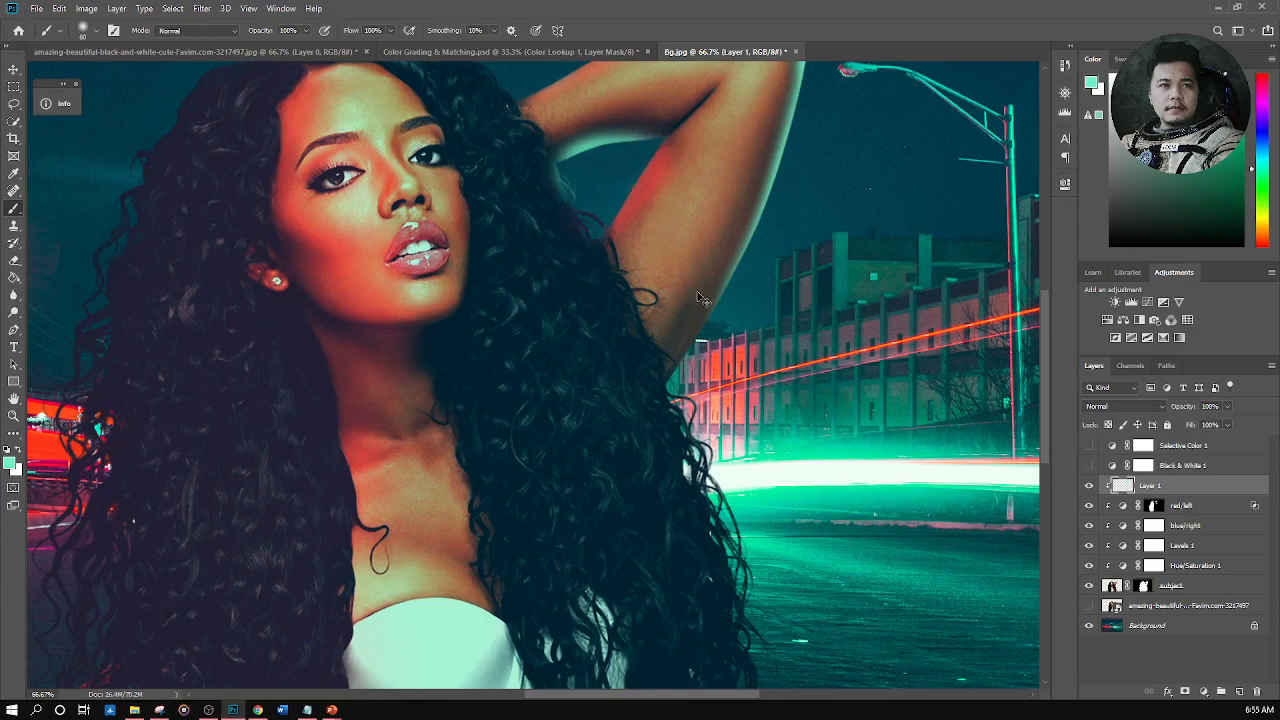
Paint green rim light with a larger brush along the white dress's right edge near the bottom of the image
{"action": "key", "text": "ctrl+minus"}
{"action": "key", "text": "ctrl+minus"}
{"action": "key", "text": "ctrl+minus"}
{"action": "key", "text": "ctrl+plus"}
{"action": "key", "text": "ctrl+plus"}
{"action": "key", "text": "ctrl+plus"}
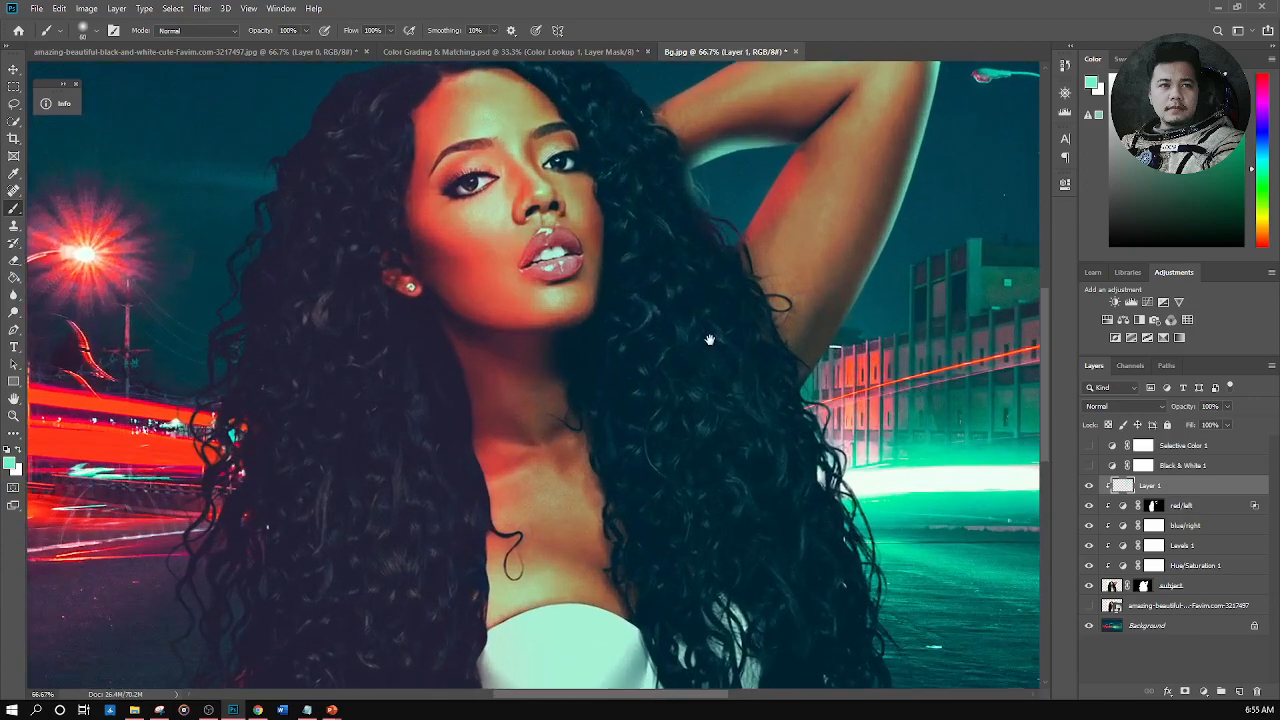
{"action": "left_click_drag", "start_coordinate": [709, 338], "coordinate": [389, 134]}
{"action": "left_click_drag", "start_coordinate": [546, 473], "coordinate": [519, 283]}
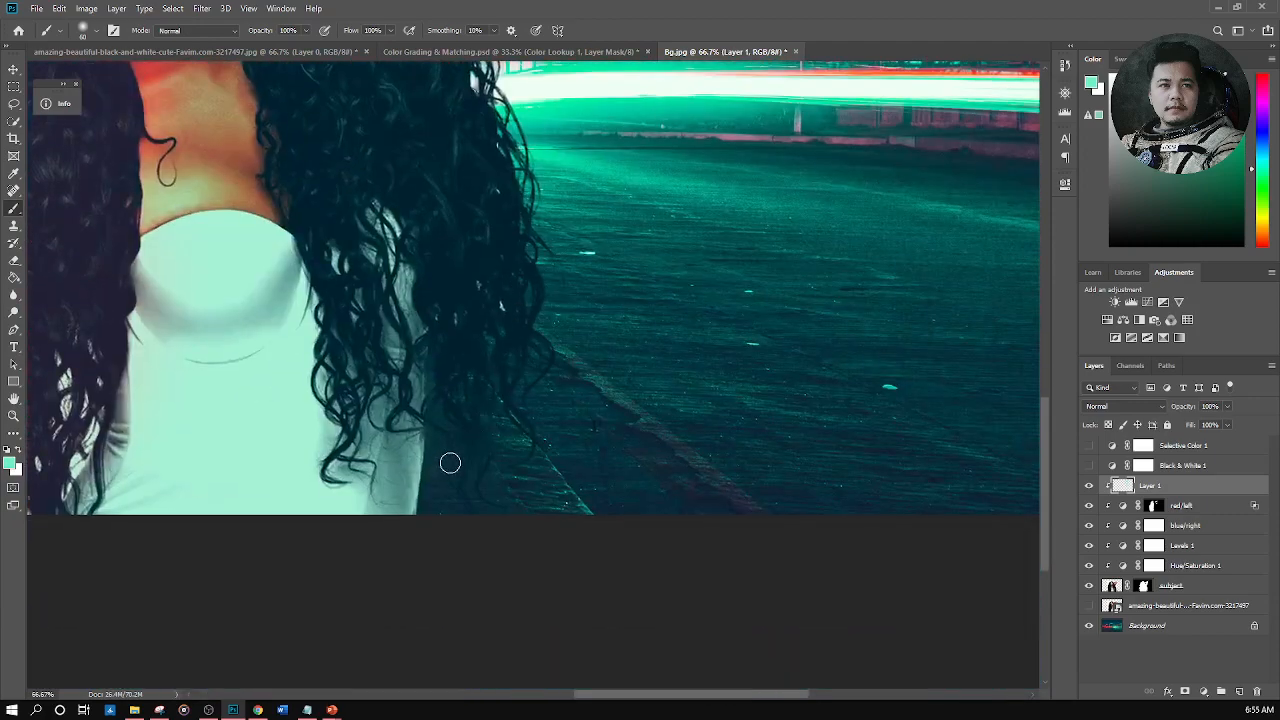
{"action": "key", "text": "bracketright"}
{"action": "key", "text": "bracketright"}
{"action": "key", "text": "bracketright"}
{"action": "key", "text": "bracketright"}
{"action": "key", "text": "bracketright"}
{"action": "key", "text": "bracketright"}
{"action": "mouse_move", "coordinate": [443, 457]}
{"action": "left_mouse_down"}
{"action": "mouse_move", "coordinate": [453, 476]}
{"action": "mouse_move", "coordinate": [440, 530]}
{"action": "mouse_move", "coordinate": [475, 460]}
{"action": "mouse_move", "coordinate": [537, 494]}
{"action": "left_mouse_up"}
Erase the excess green paint beside the lower right edge of the dress
{"action": "key", "text": "e"}
{"action": "mouse_move", "coordinate": [463, 512]}
{"action": "left_mouse_down"}
{"action": "mouse_move", "coordinate": [465, 429]}
{"action": "mouse_move", "coordinate": [451, 433]}
{"action": "mouse_move", "coordinate": [452, 421]}
{"action": "mouse_move", "coordinate": [432, 450]}
{"action": "mouse_move", "coordinate": [434, 403]}
{"action": "mouse_move", "coordinate": [444, 478]}
{"action": "mouse_move", "coordinate": [476, 468]}
{"action": "left_mouse_up"}
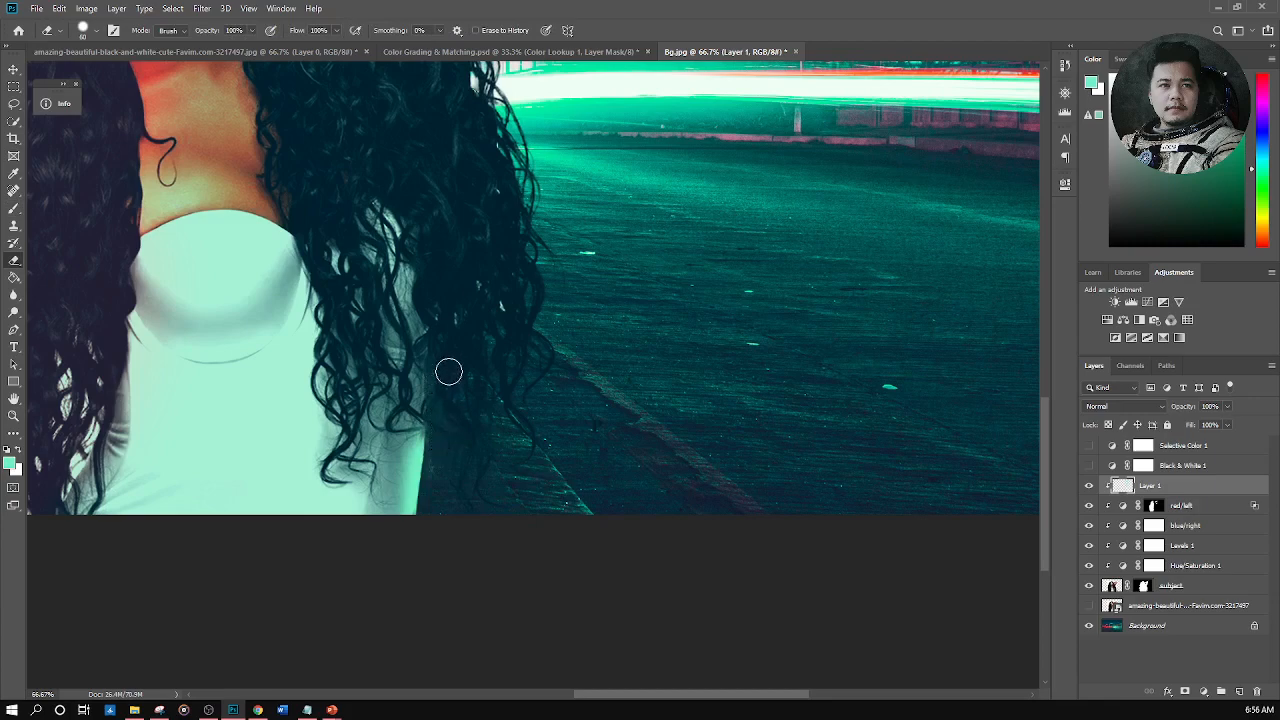
{"action": "scroll", "coordinate": [561, 358], "scroll_direction": "down", "scroll_amount": 4}
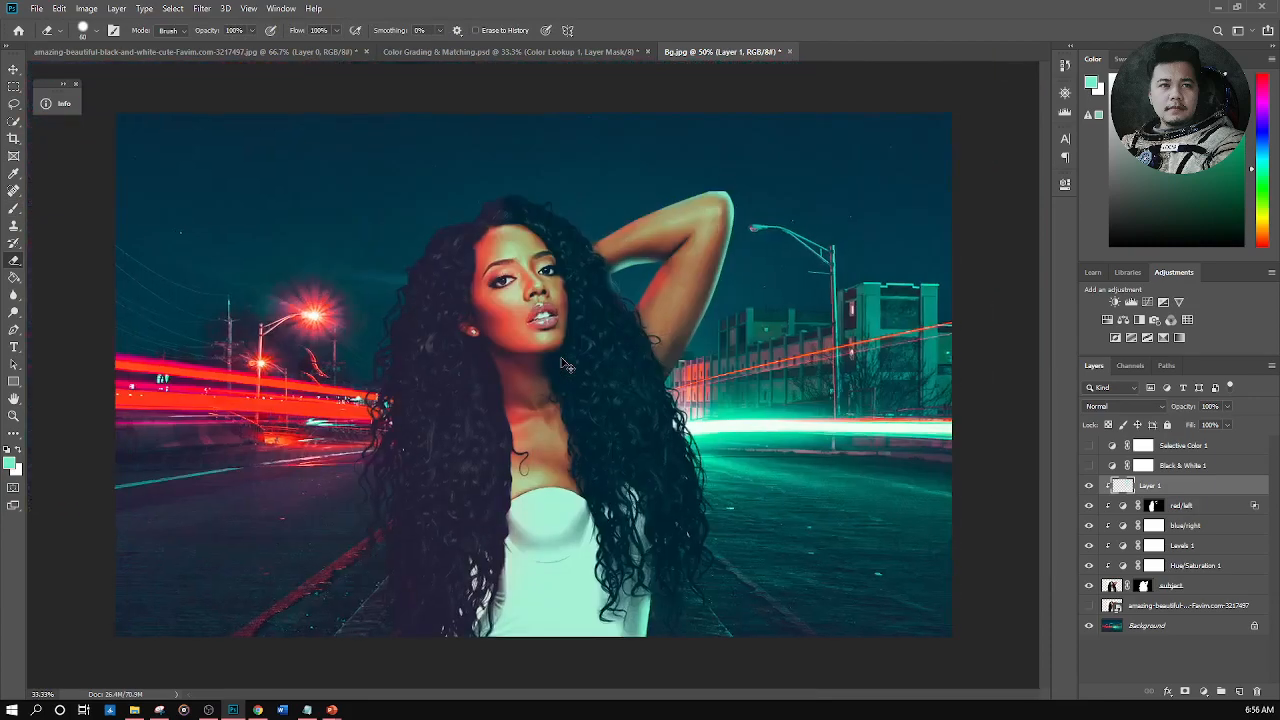
{"action": "scroll", "coordinate": [566, 365], "scroll_direction": "up", "scroll_amount": 1}
{"action": "scroll", "coordinate": [566, 365], "scroll_direction": "up", "scroll_amount": 1}
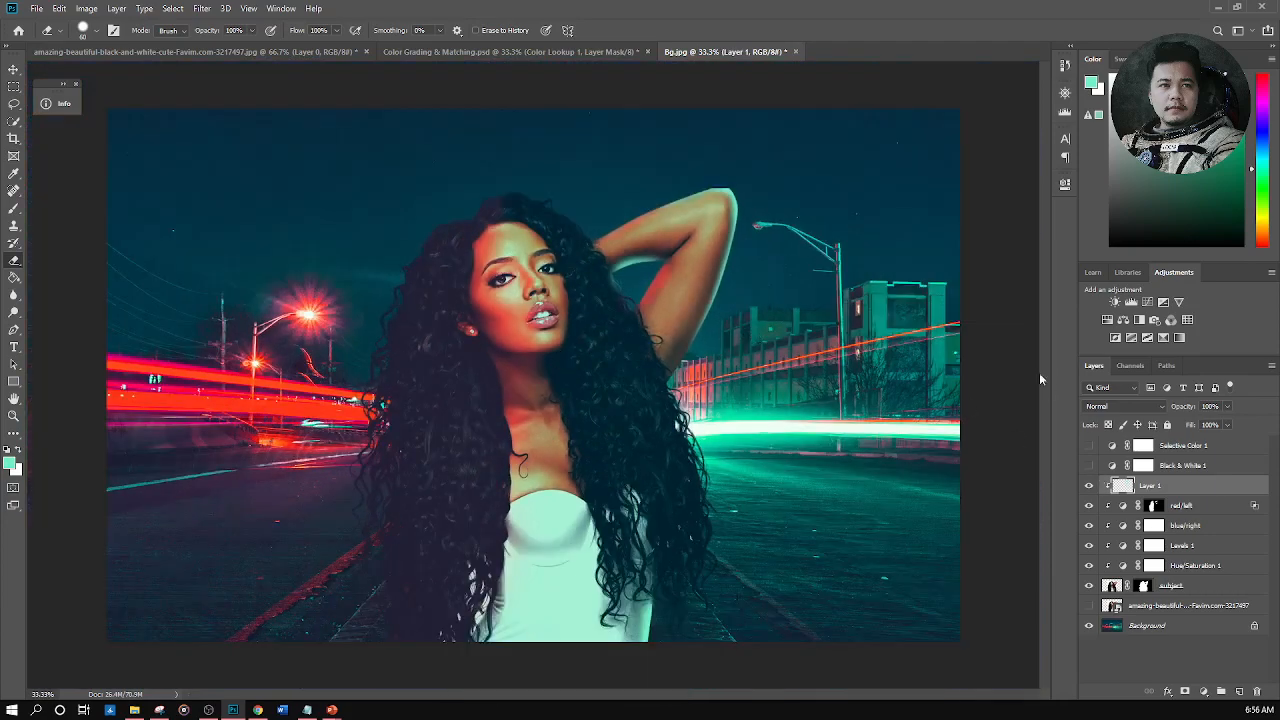
Copy the "Fire sparks dust particles effect for screen overlay" image from Chrome and paste it into Bg.jpg in Photoshop
{"action": "left_click", "coordinate": [258, 710]}
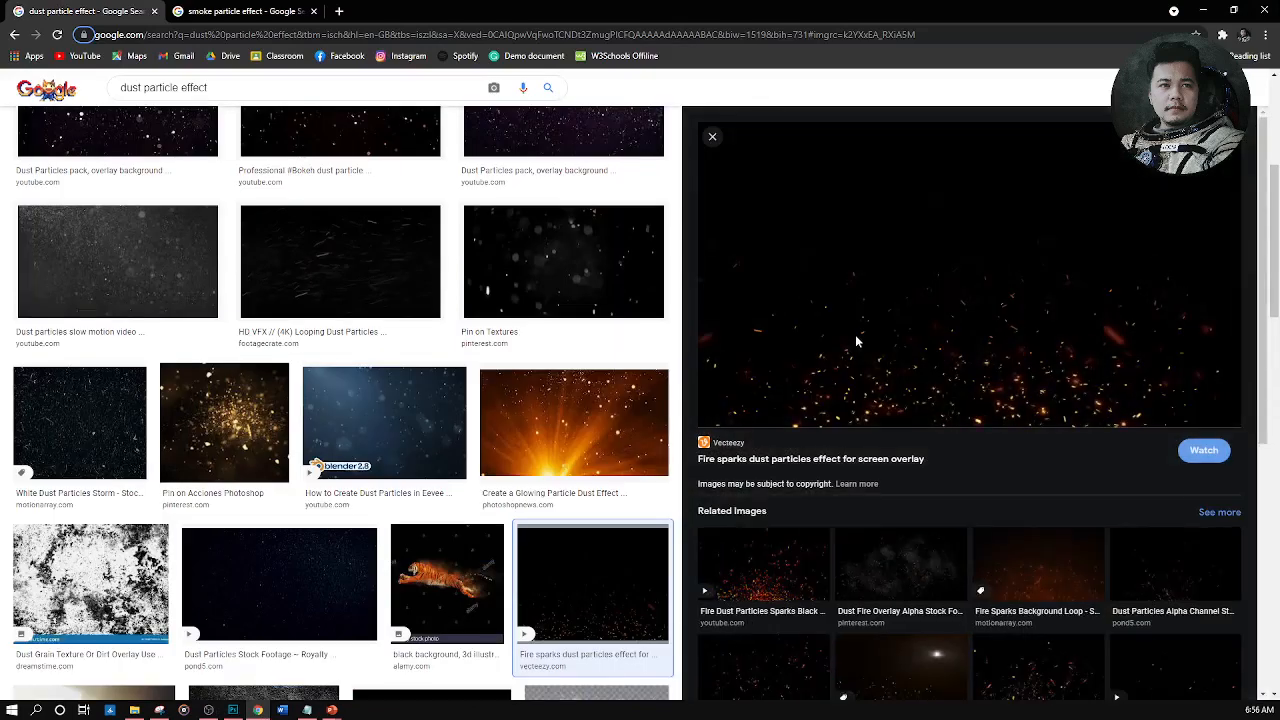
{"action": "right_click", "coordinate": [928, 257]}
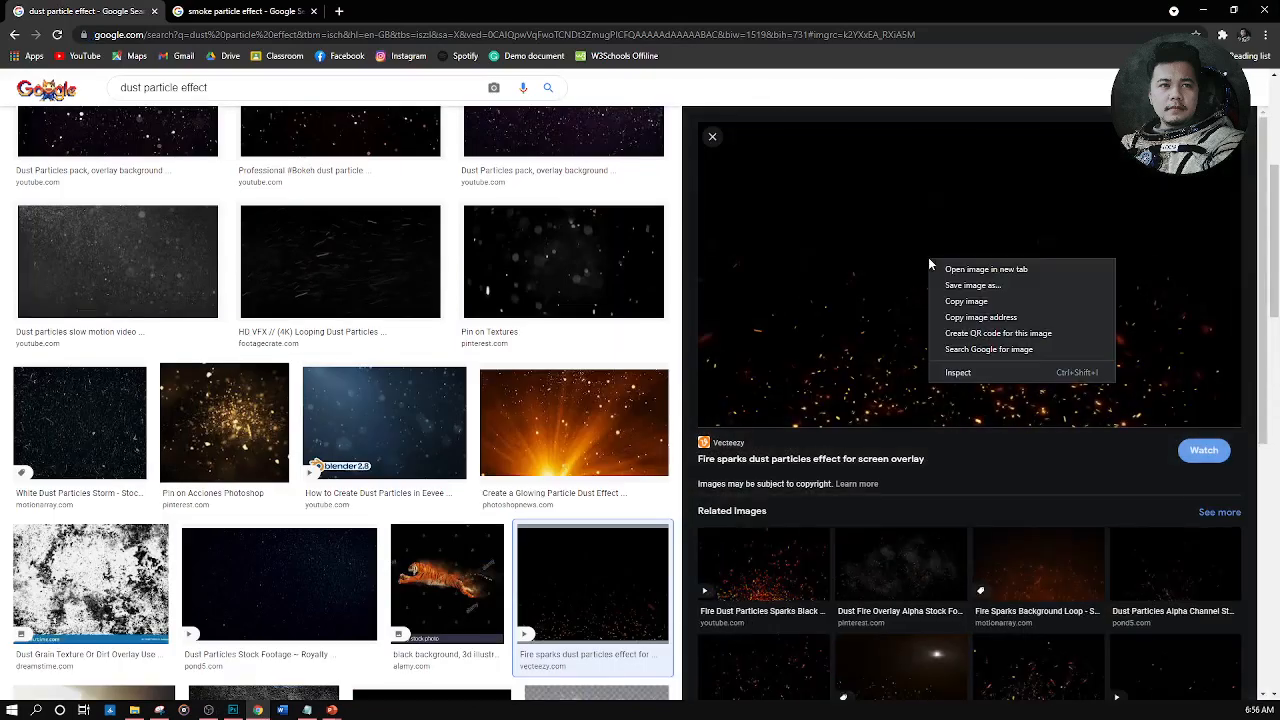
{"action": "left_click", "coordinate": [984, 300]}
{"action": "left_click", "coordinate": [233, 710]}
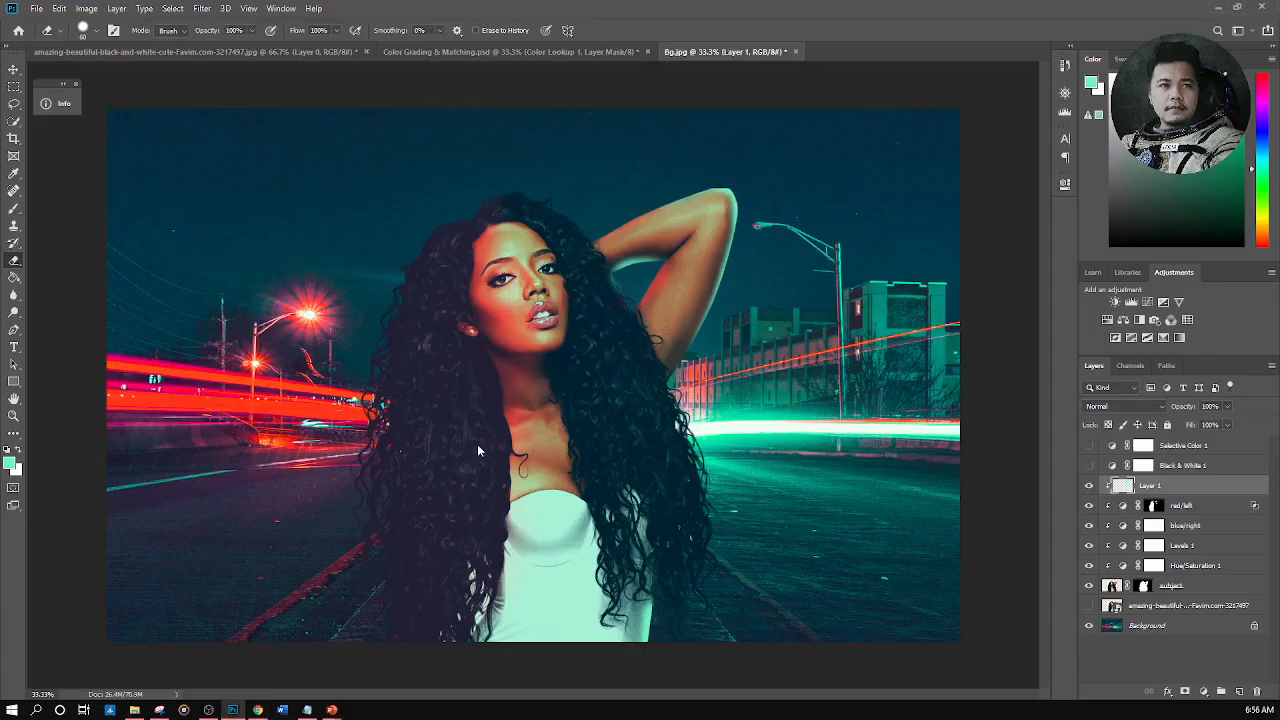
{"action": "key", "text": "ctrl+v"}
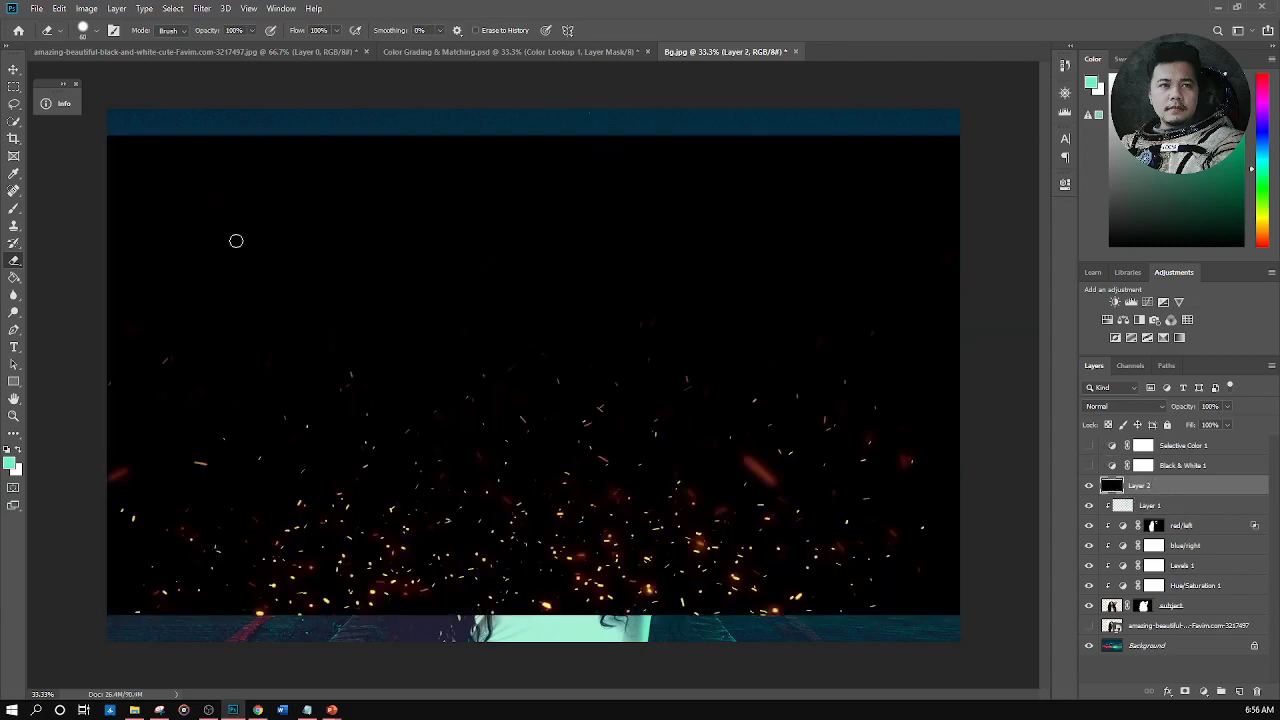
Align the sparks layer with the canvas's bottom edge and set its blend mode to Screen
{"action": "left_click", "coordinate": [14, 69]}
{"action": "left_click_drag", "start_coordinate": [494, 323], "coordinate": [494, 329]}
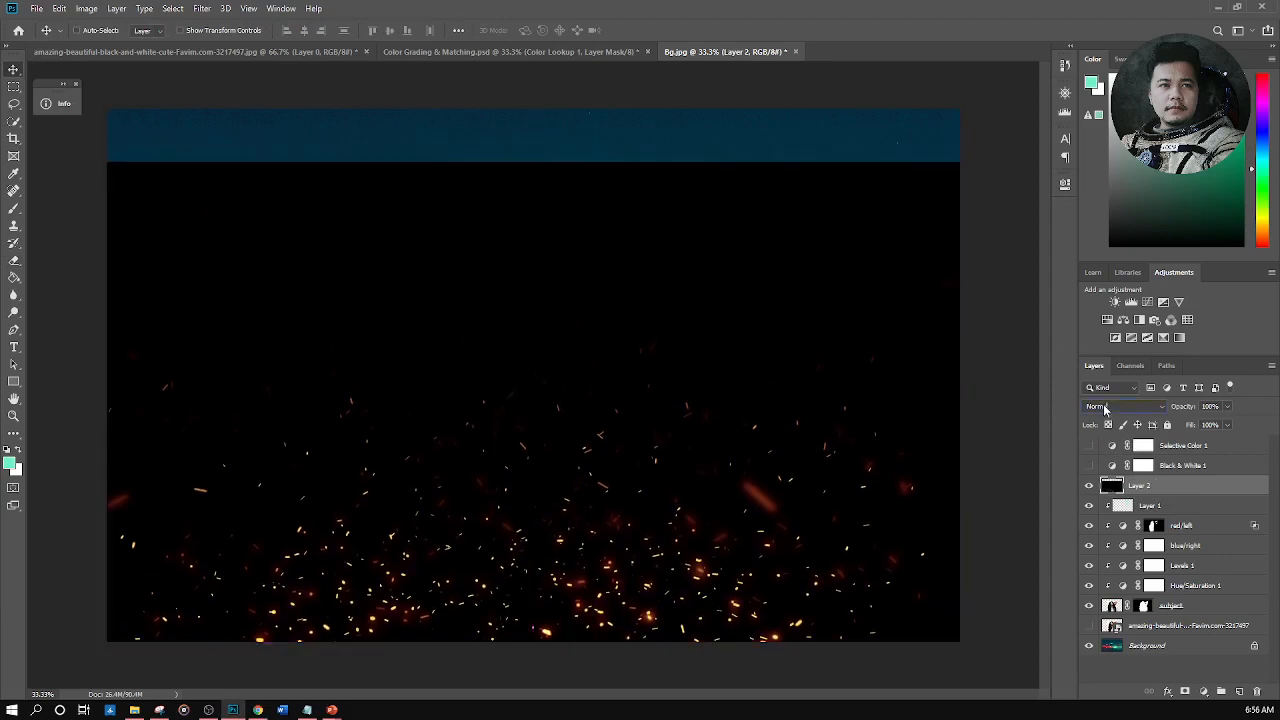
{"action": "left_click", "coordinate": [1104, 408]}
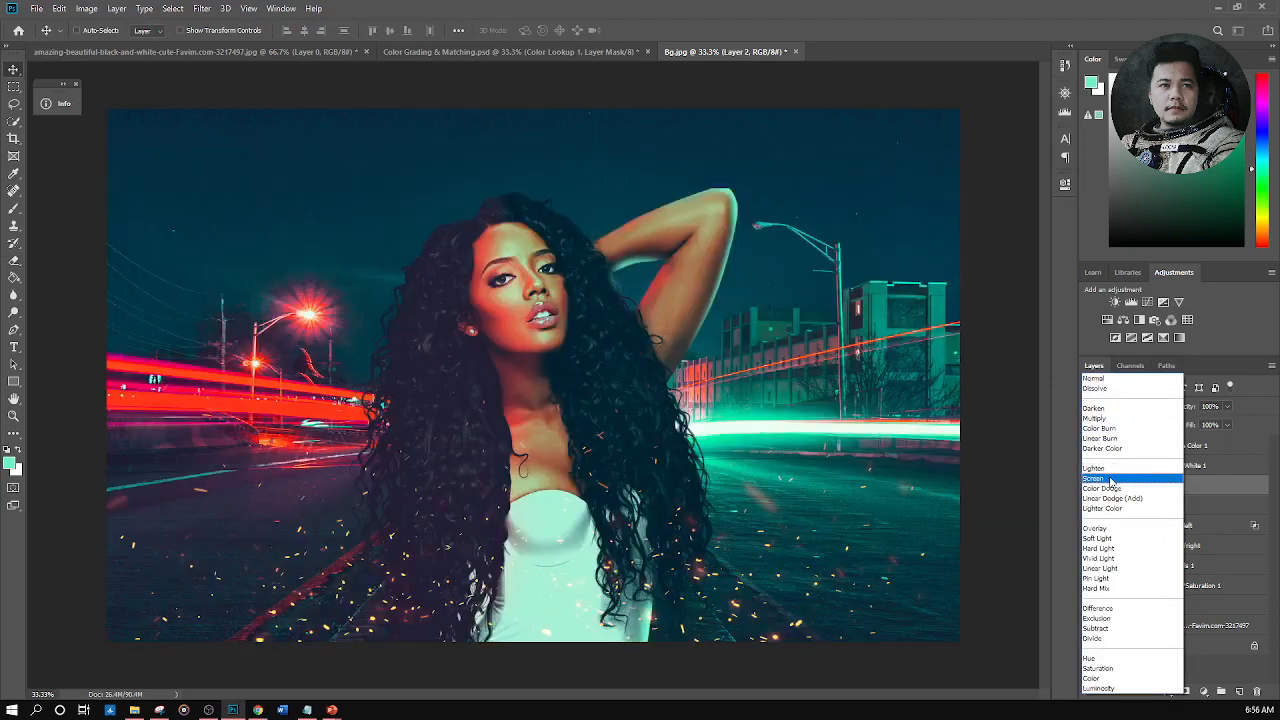
{"action": "left_click", "coordinate": [1110, 480]}
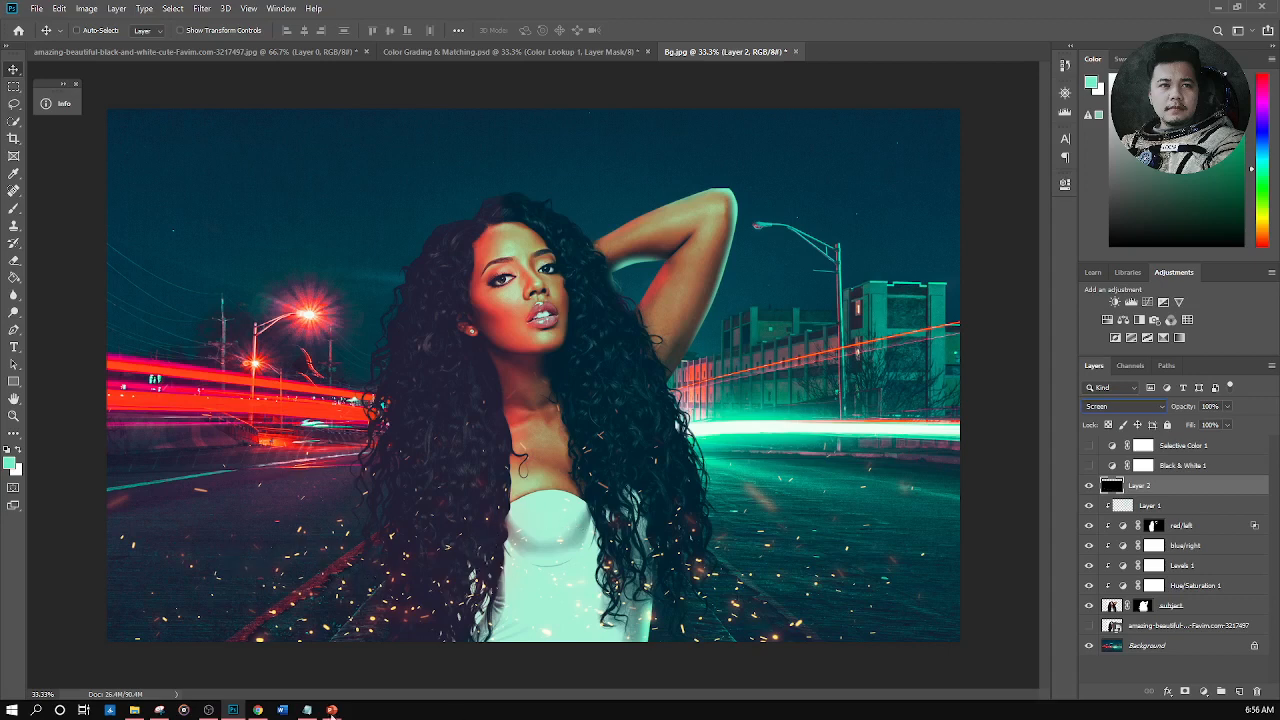
Copy the "Fire Particles Background Video With Smoke Effect" image from Chrome's "smoke particle effect" search and return to Photoshop
{"action": "left_click", "coordinate": [257, 710]}
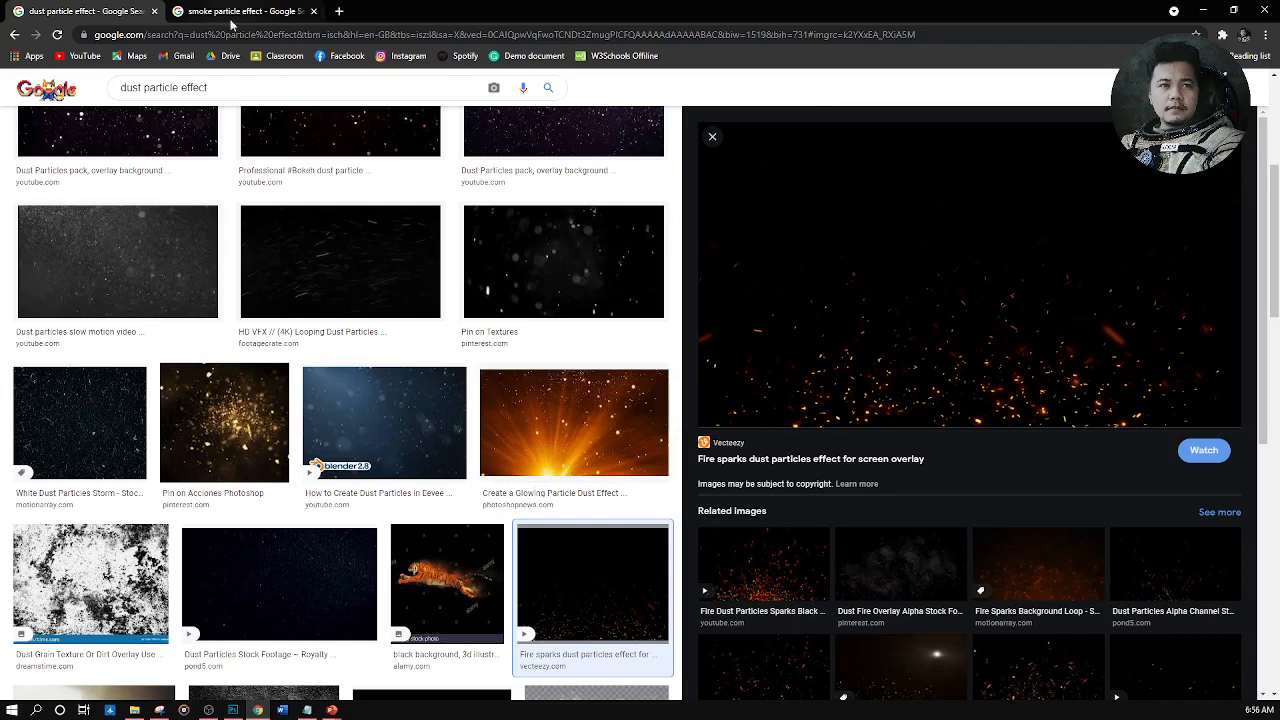
{"action": "left_click", "coordinate": [246, 14]}
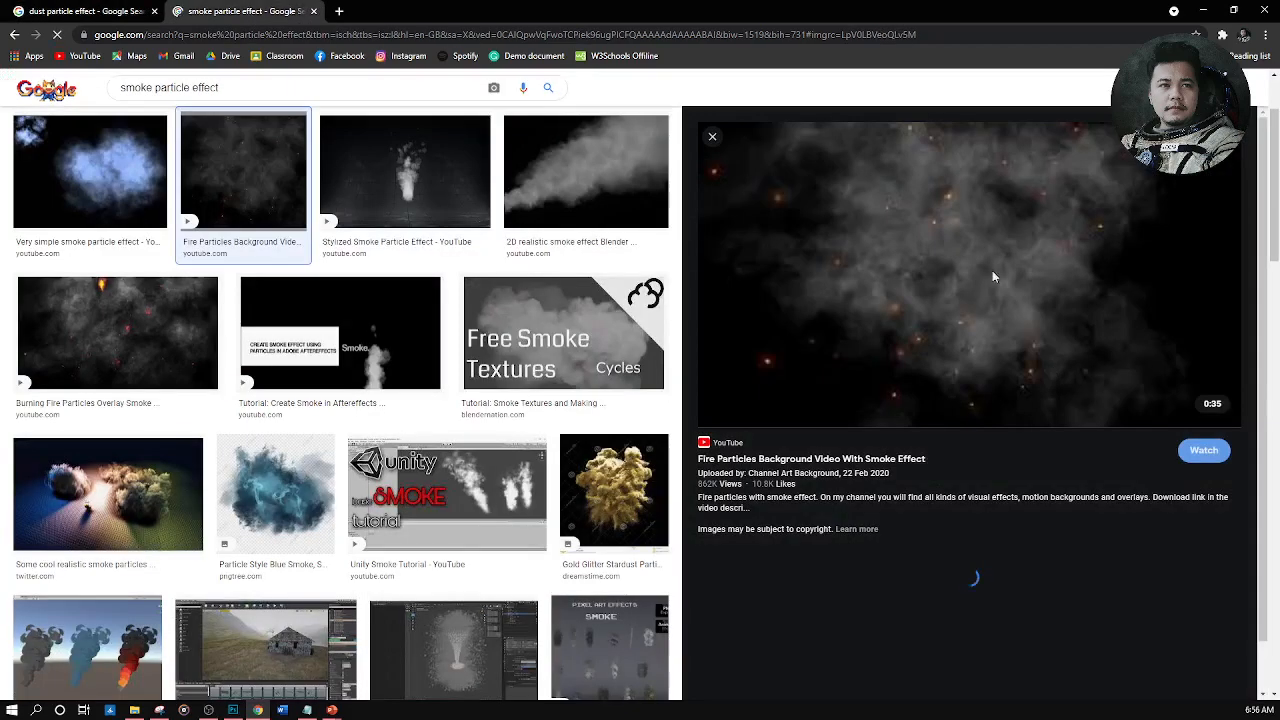
{"action": "right_click", "coordinate": [1010, 230]}
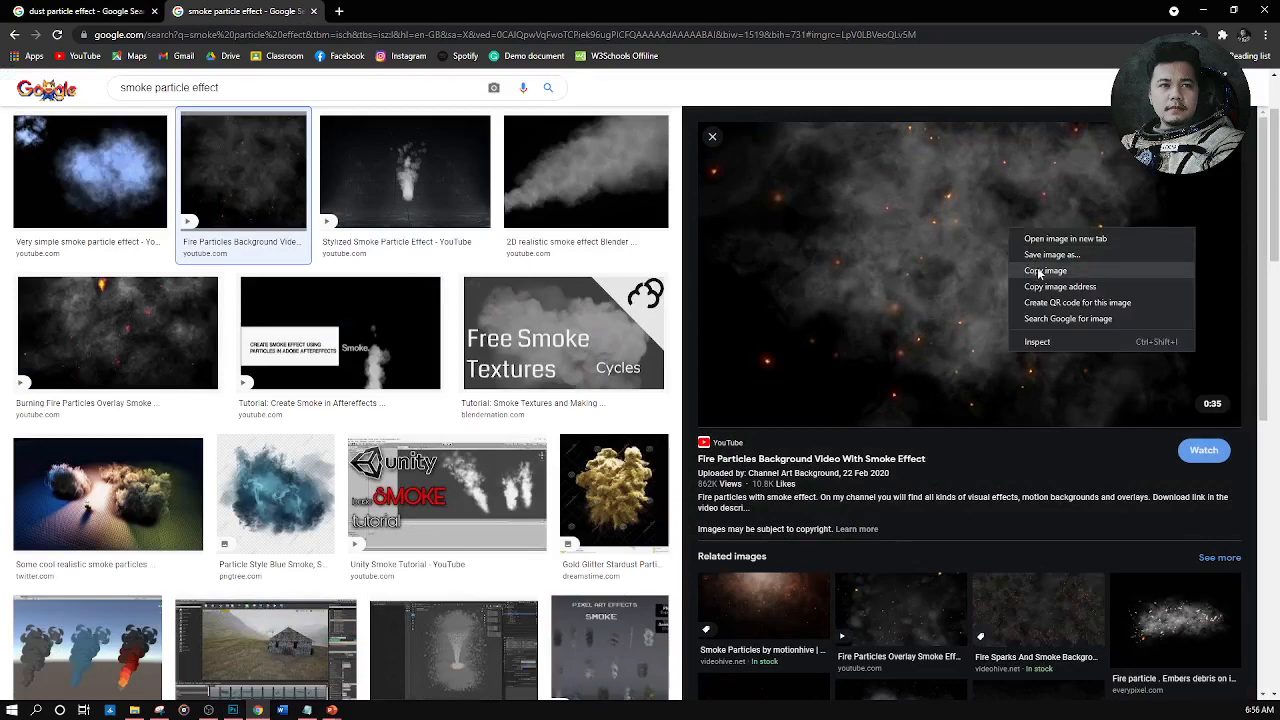
{"action": "left_click", "coordinate": [1038, 271]}
{"action": "left_click", "coordinate": [233, 710]}
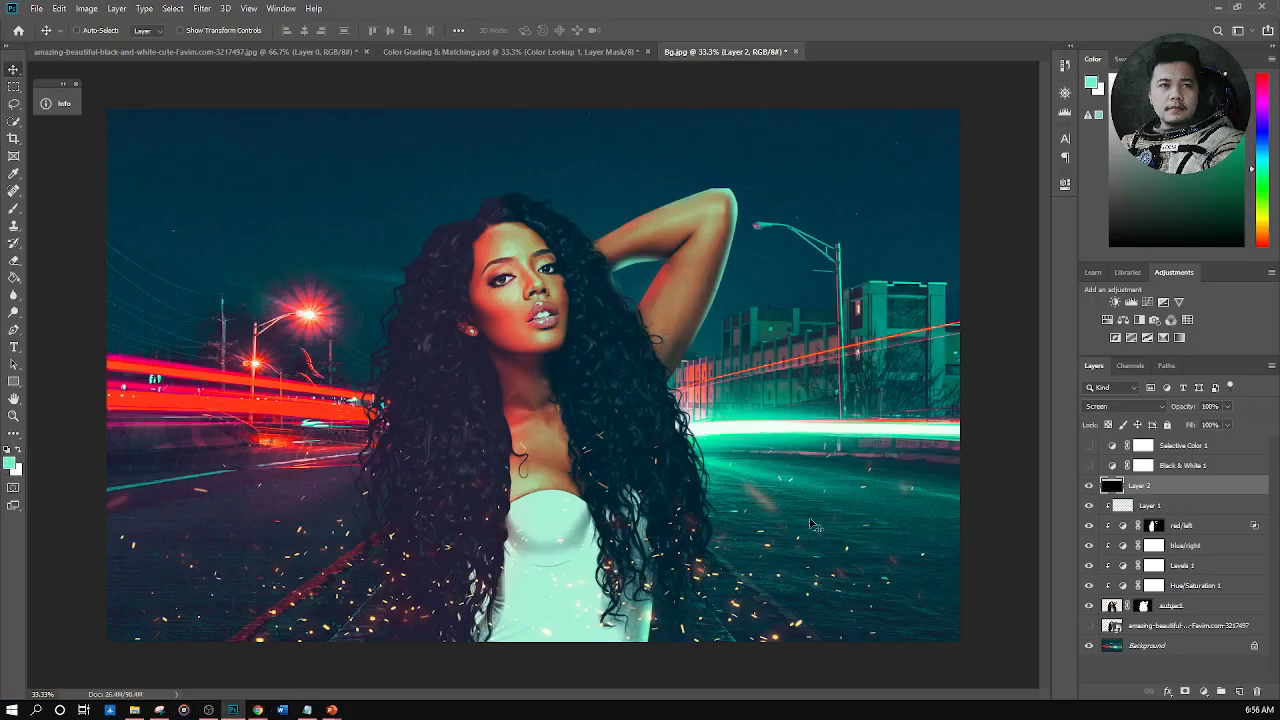
Add a new layer directly beneath the subject layer and paste the smoke image into it
{"action": "left_click", "coordinate": [1162, 626]}
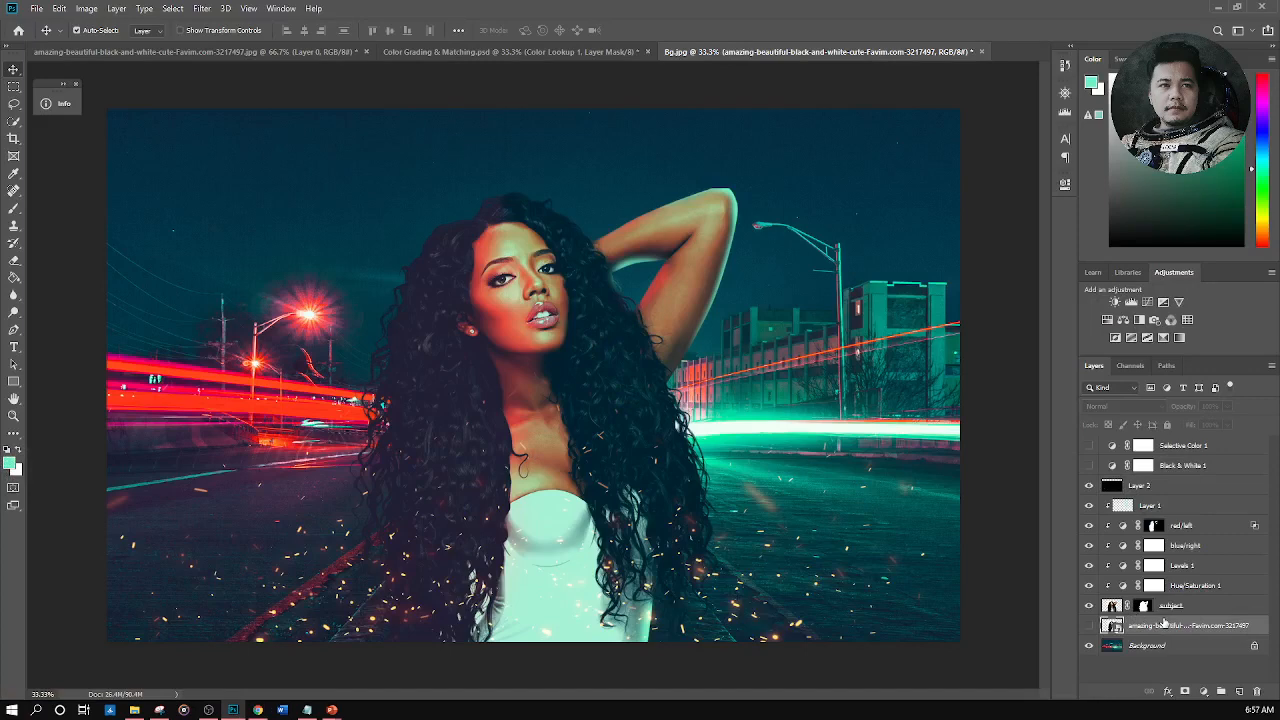
{"action": "key", "text": "ctrl+shift+n"}
{"action": "key", "text": "Return"}
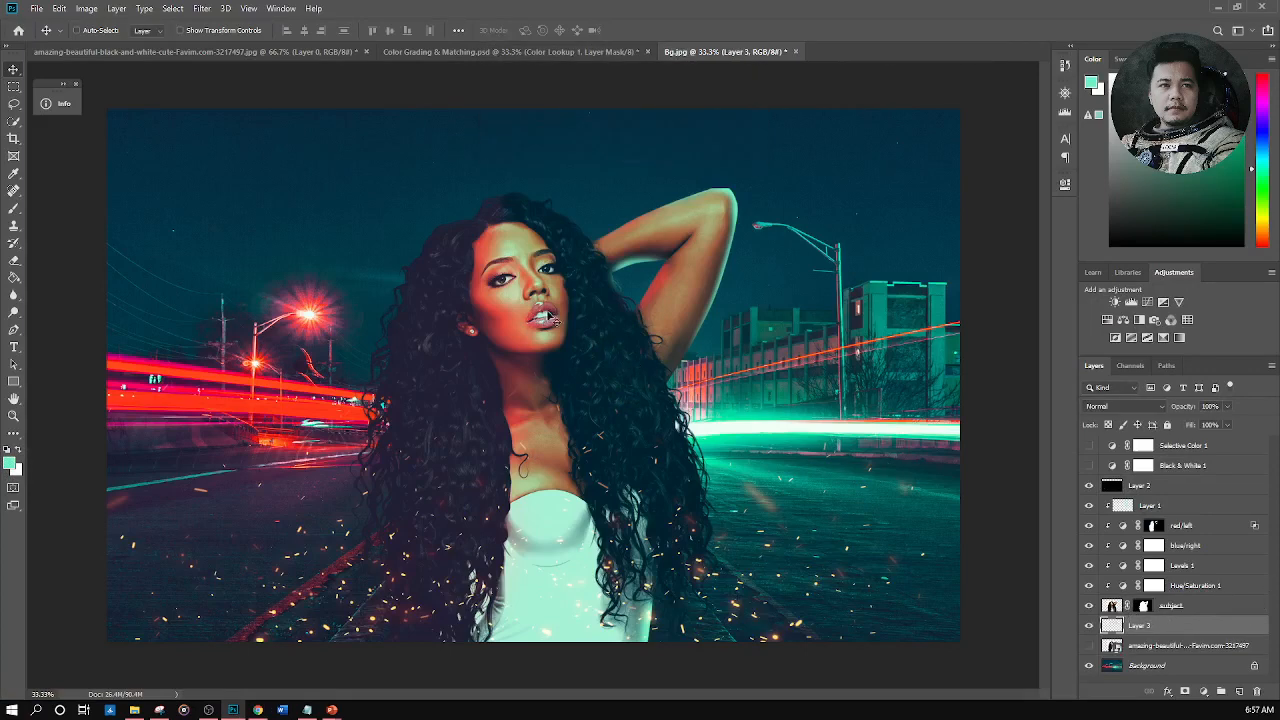
{"action": "key", "text": "ctrl+v"}
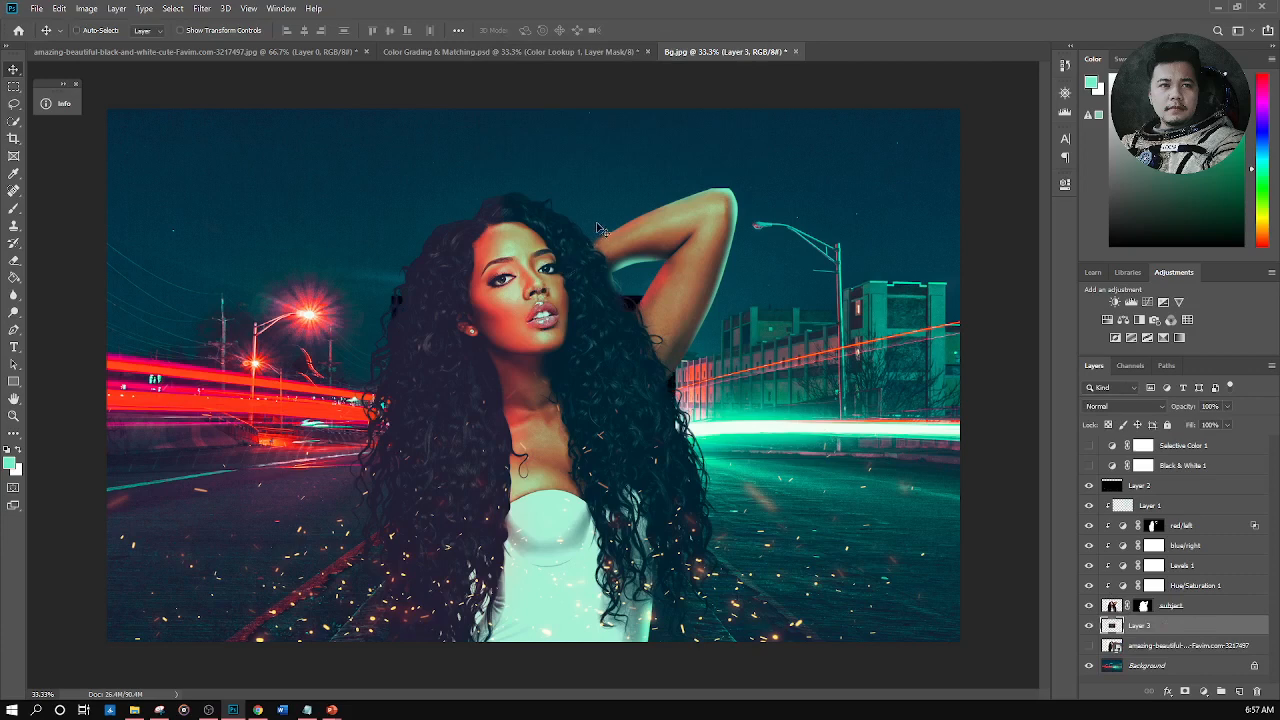
Scale the smoke layer to about 247%, flip it vertically and place it behind the subject's head and torso
{"action": "left_click_drag", "start_coordinate": [597, 396], "coordinate": [407, 241]}
{"action": "key", "text": "ctrl+t"}
{"action": "left_click_drag", "start_coordinate": [483, 295], "coordinate": [812, 706]}
{"action": "left_click_drag", "start_coordinate": [784, 451], "coordinate": [774, 466]}
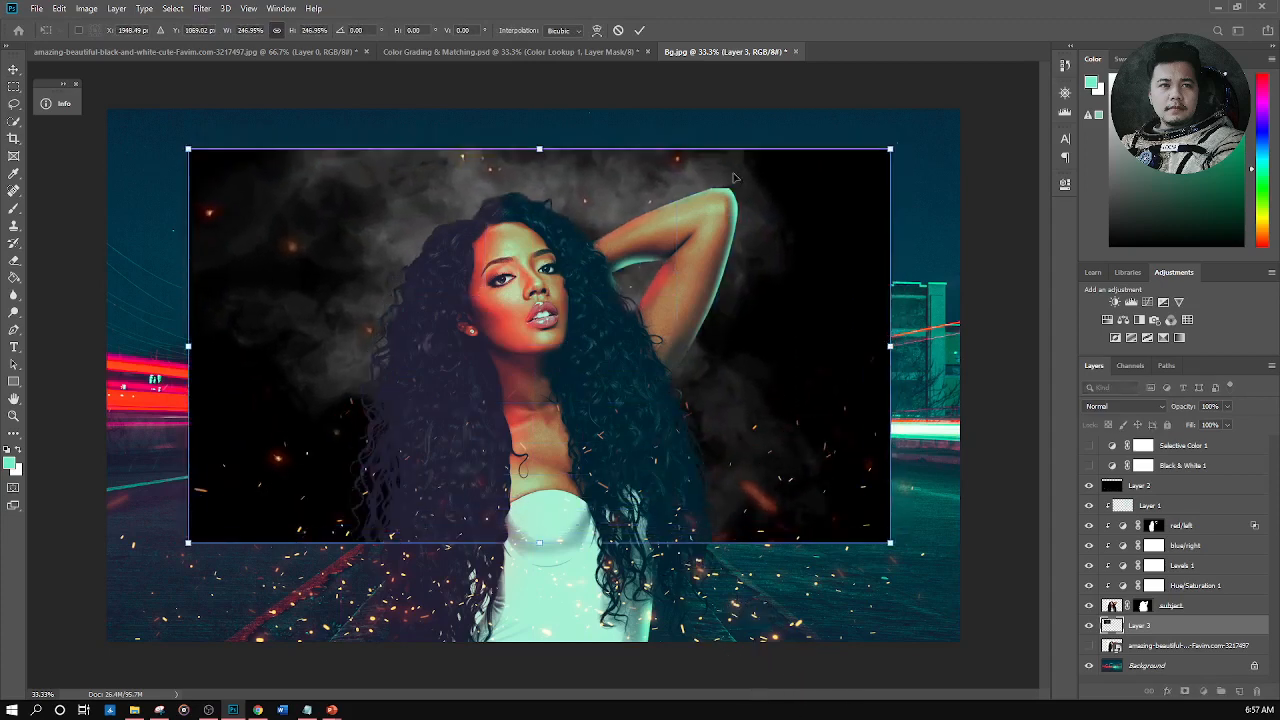
{"action": "right_click", "coordinate": [786, 165]}
{"action": "left_click", "coordinate": [840, 334]}
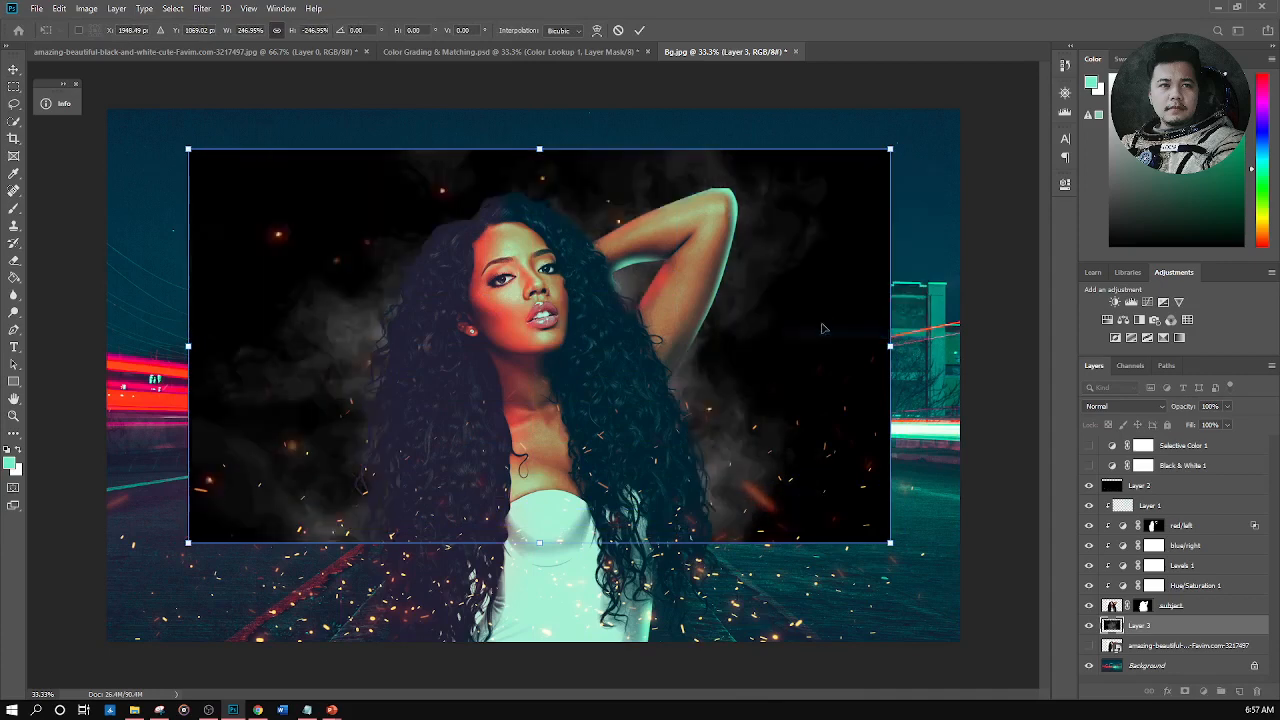
{"action": "left_click_drag", "start_coordinate": [794, 406], "coordinate": [820, 394]}
{"action": "key", "text": "Return"}
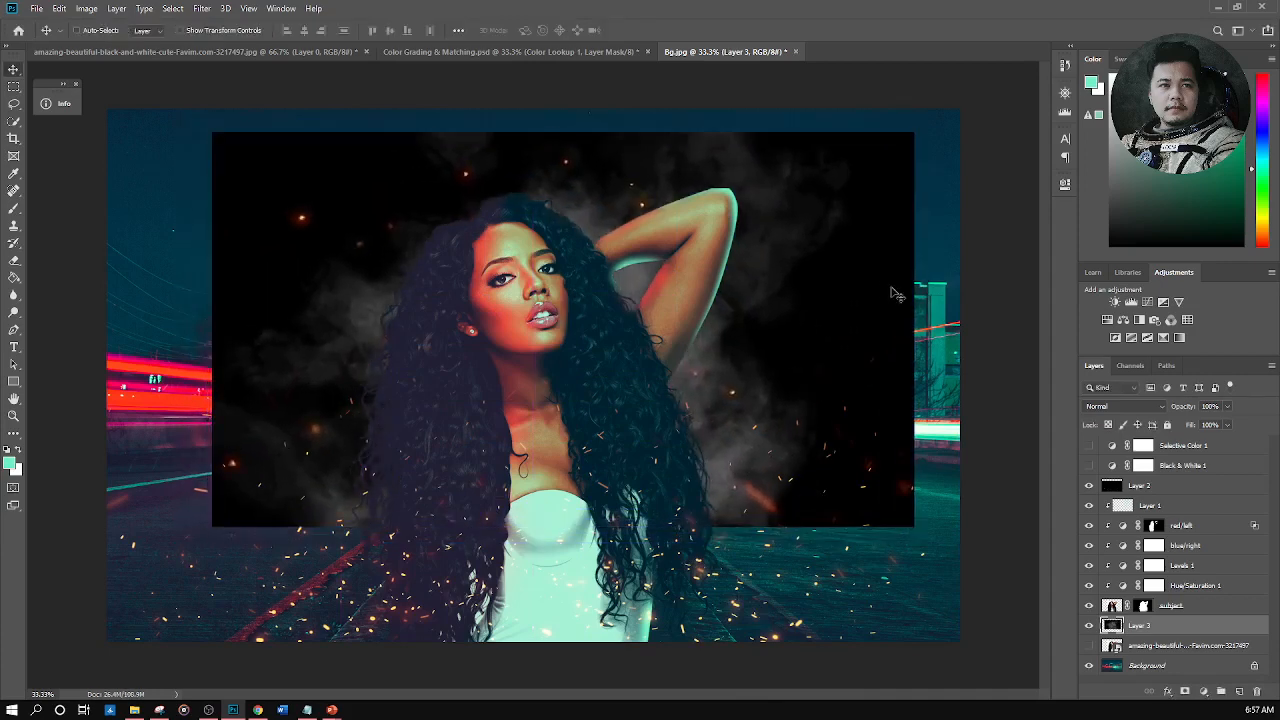
Set the smoke layer's blend mode to Screen and shift it slightly up and to the right
{"action": "left_click", "coordinate": [1135, 407]}
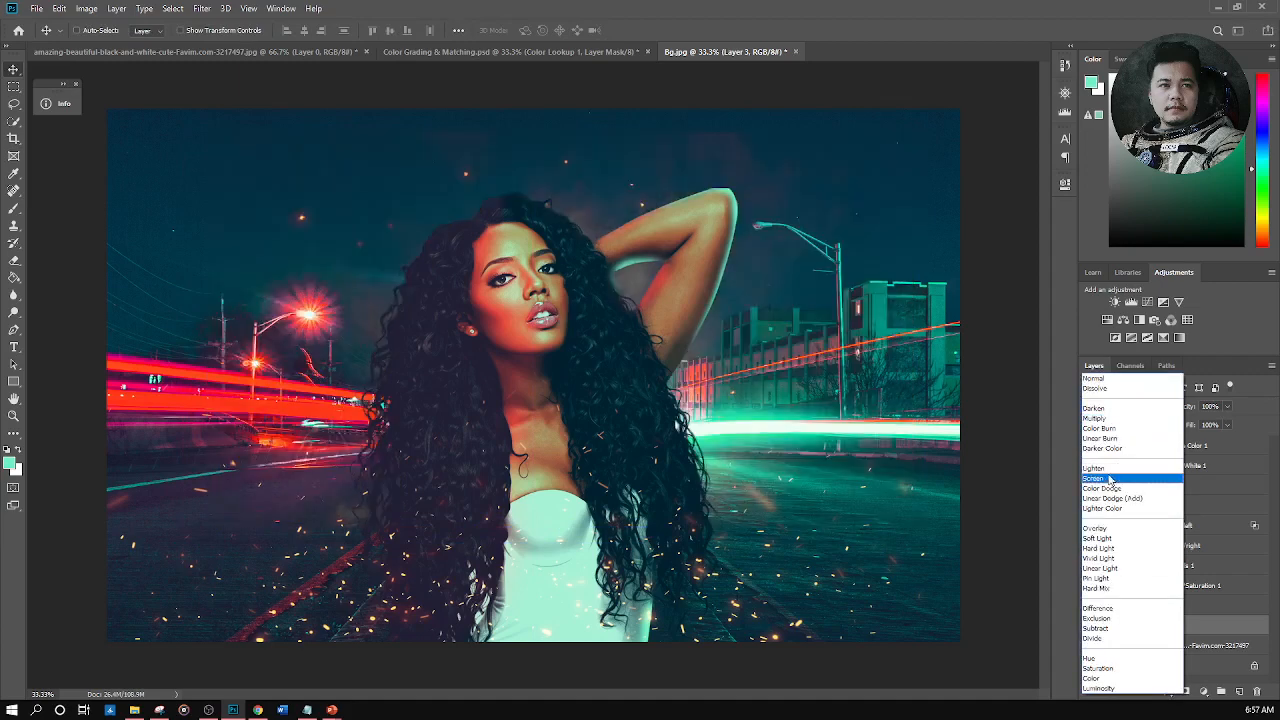
{"action": "left_click", "coordinate": [1108, 480]}
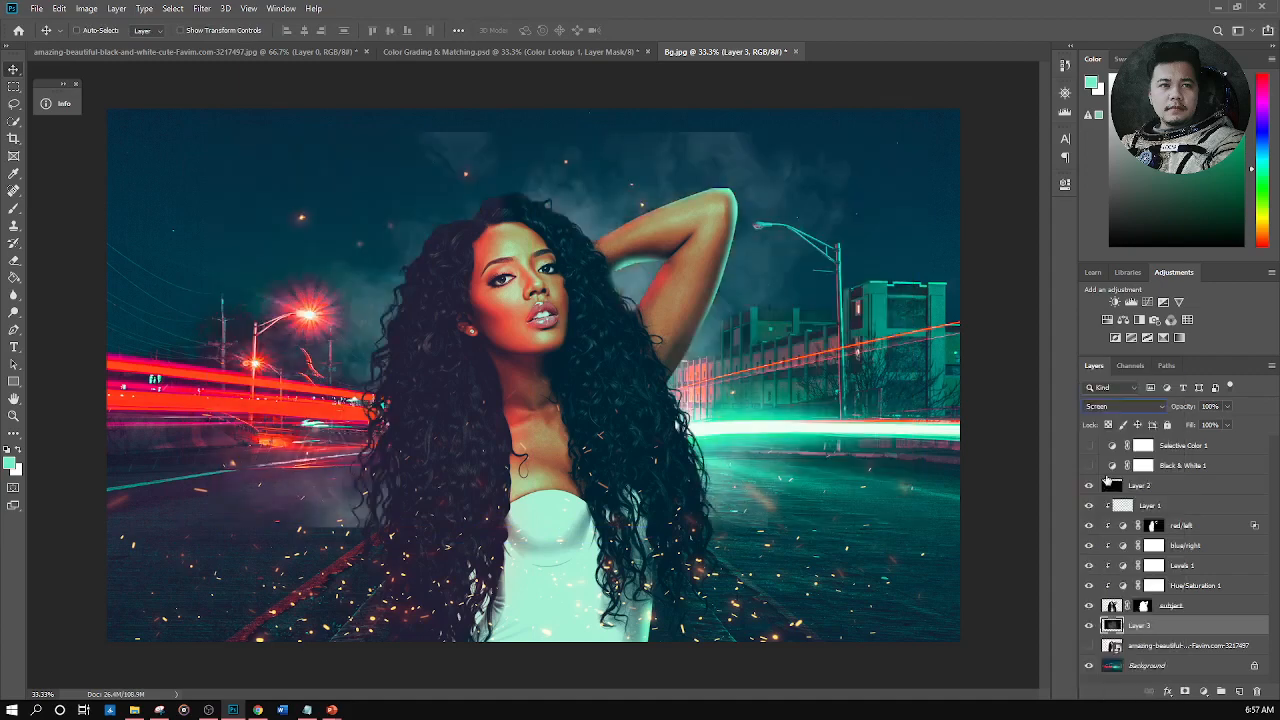
{"action": "mouse_move", "coordinate": [738, 423]}
{"action": "left_mouse_down"}
{"action": "mouse_move", "coordinate": [750, 384]}
{"action": "mouse_move", "coordinate": [750, 410]}
{"action": "left_mouse_up"}
Erase the smoke layer's hard edges along its top and lower left with a soft 500 px eraser
{"action": "key", "text": "e"}
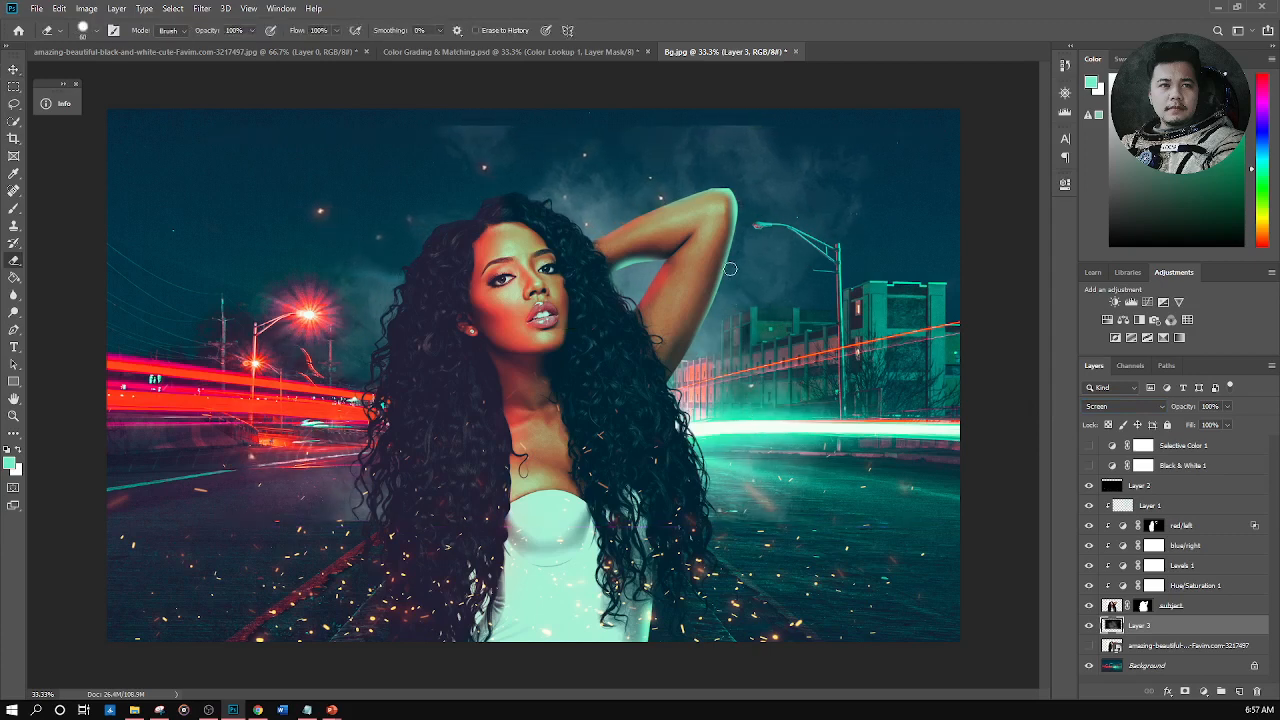
{"action": "key", "text": "bracketright"}
{"action": "key", "text": "bracketright"}
{"action": "key", "text": "bracketright"}
{"action": "key", "text": "bracketright"}
{"action": "key", "text": "bracketright"}
{"action": "key", "text": "bracketright"}
{"action": "key", "text": "bracketright"}
{"action": "right_click", "coordinate": [434, 101]}
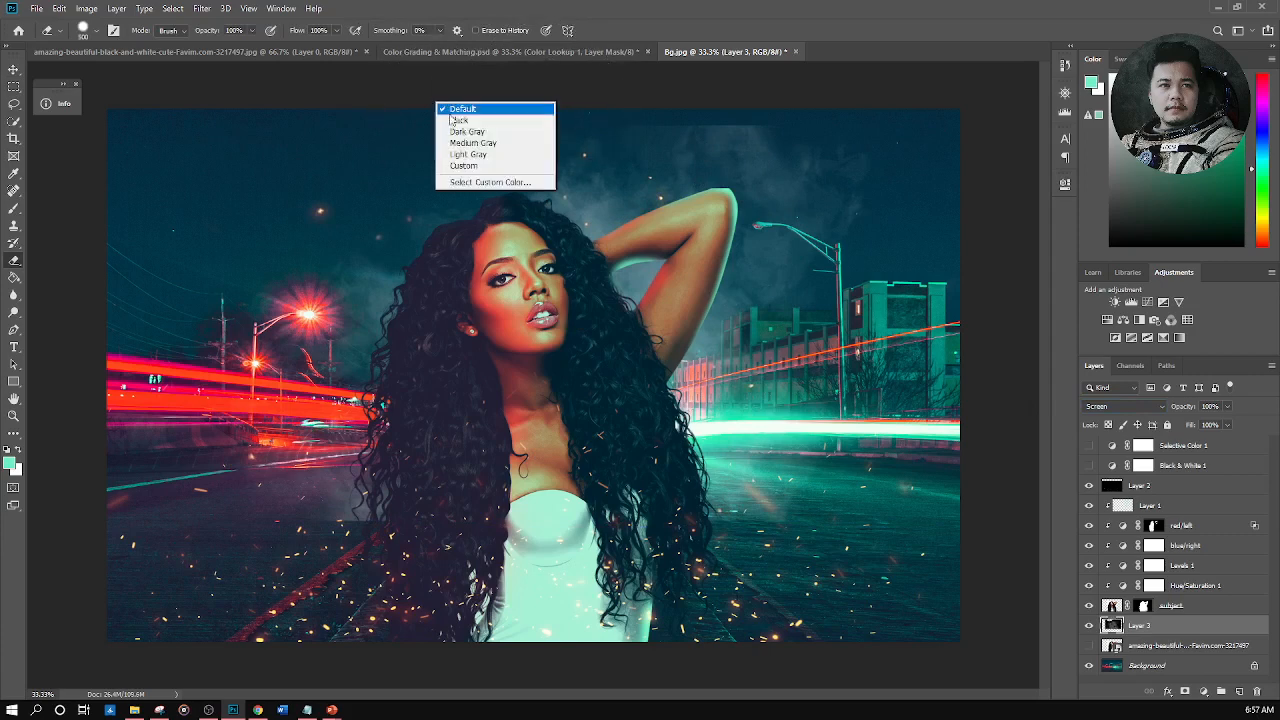
{"action": "right_click", "coordinate": [276, 157]}
{"action": "mouse_move", "coordinate": [512, 108]}
{"action": "left_mouse_down"}
{"action": "mouse_move", "coordinate": [527, 98]}
{"action": "mouse_move", "coordinate": [899, 115]}
{"action": "left_mouse_up"}
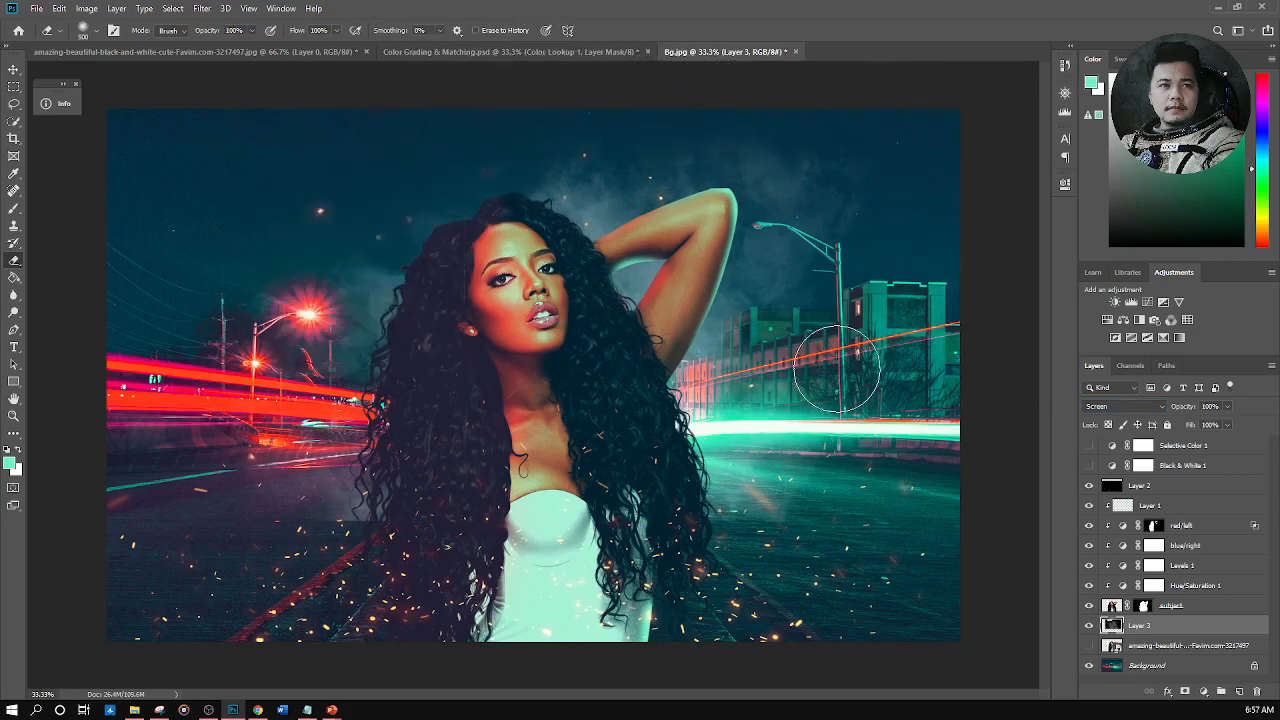
{"action": "mouse_move", "coordinate": [388, 603]}
{"action": "left_mouse_down"}
{"action": "mouse_move", "coordinate": [353, 552]}
{"action": "mouse_move", "coordinate": [312, 532]}
{"action": "mouse_move", "coordinate": [346, 571]}
{"action": "left_mouse_up"}
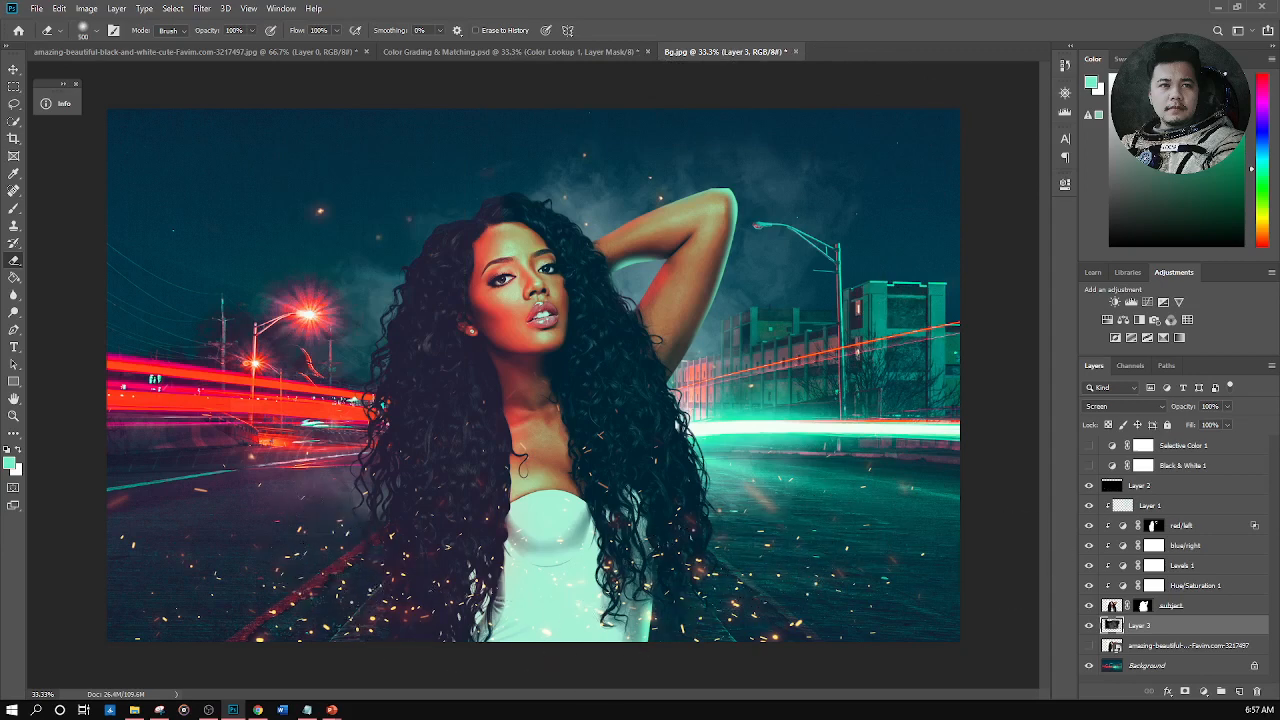
Duplicate the smoke layer and flip the copy horizontally
{"action": "key", "text": "v"}
{"action": "left_click_drag", "start_coordinate": [595, 337], "coordinate": [612, 330]}
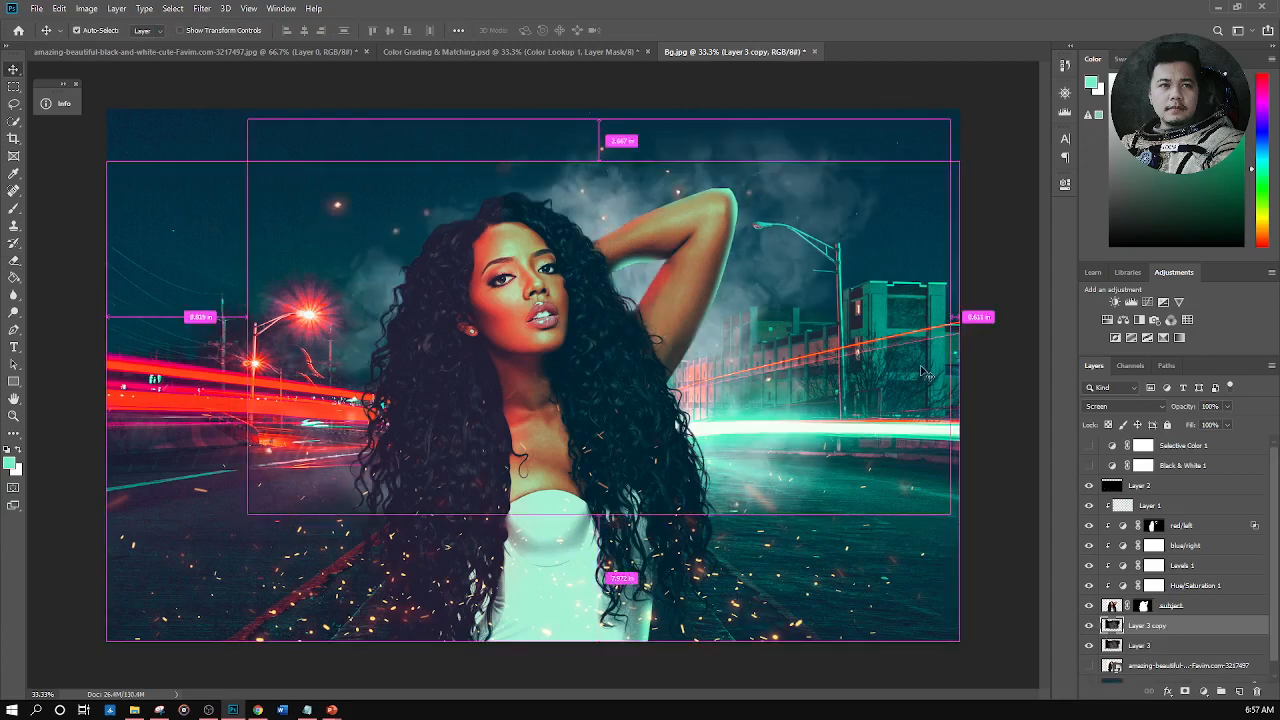
{"action": "key", "text": "ctrl+t"}
{"action": "right_click", "coordinate": [816, 284]}
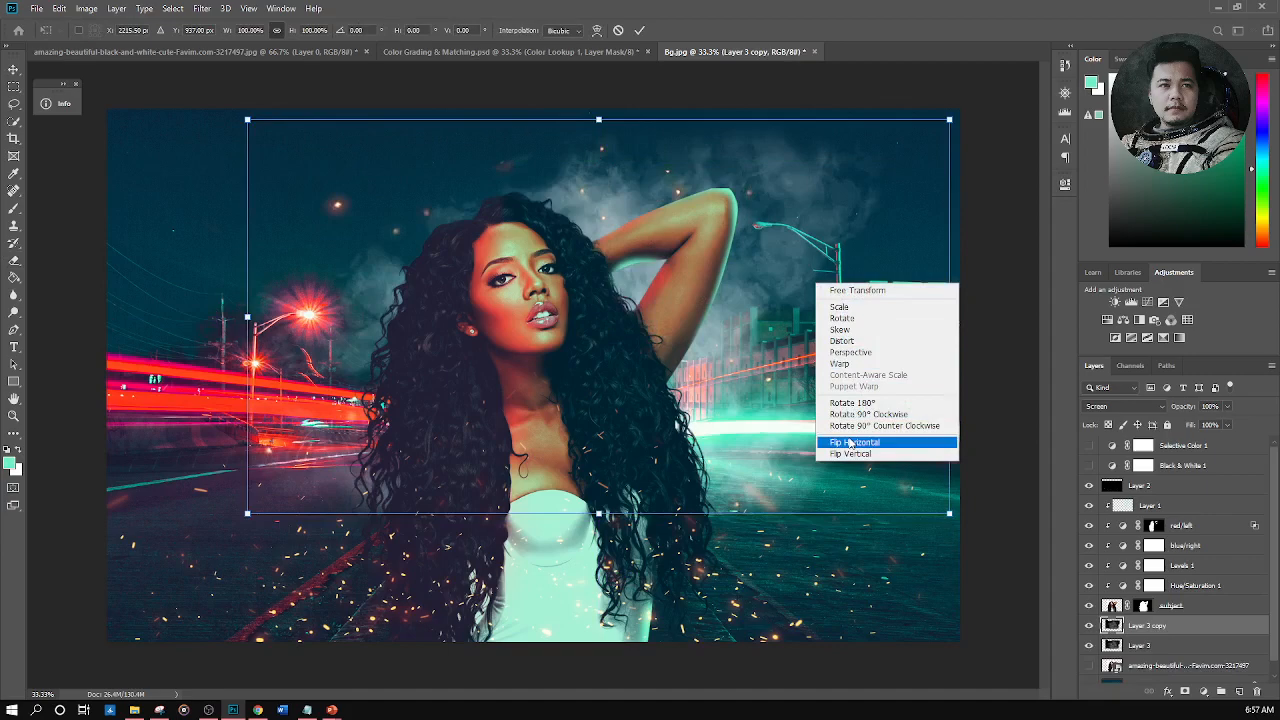
{"action": "left_click", "coordinate": [851, 441]}
Scale the flipped smoke copy to about 70% and place it beside the subject's lower hair on the red-lit side of the image
{"action": "left_click_drag", "start_coordinate": [908, 440], "coordinate": [758, 508]}
{"action": "left_click_drag", "start_coordinate": [799, 582], "coordinate": [592, 463]}
{"action": "left_click_drag", "start_coordinate": [451, 425], "coordinate": [494, 474]}
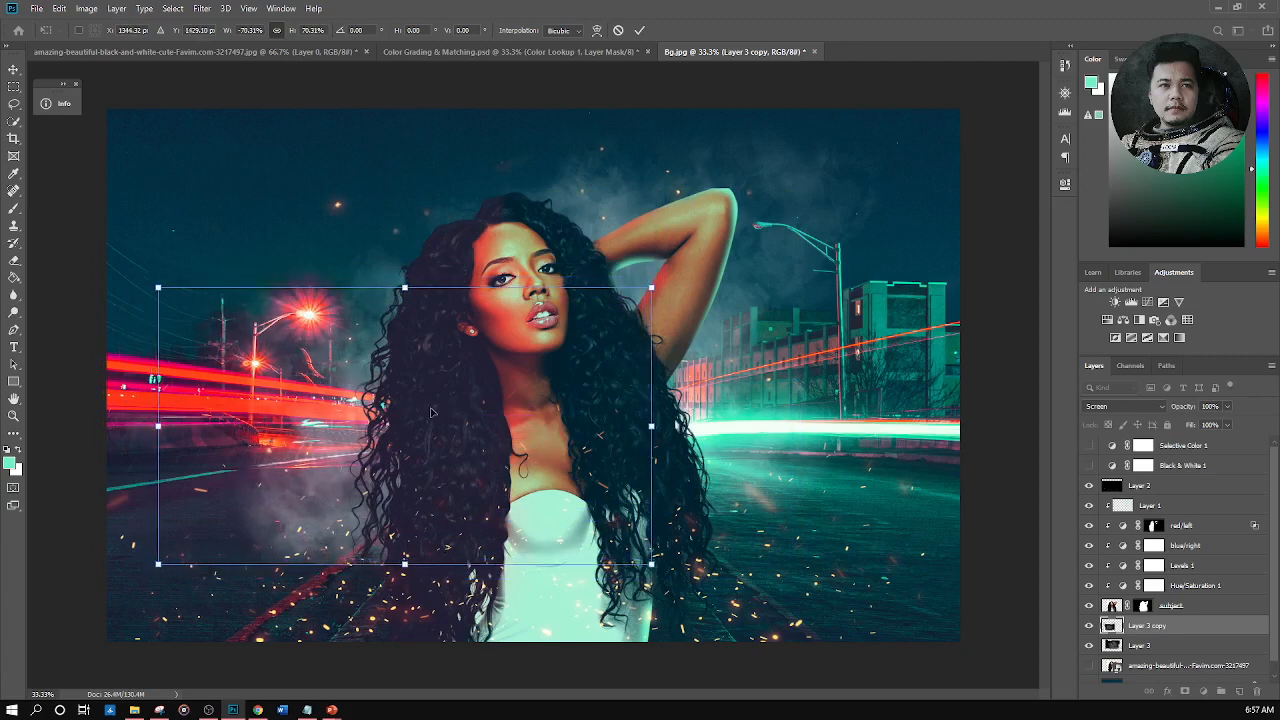
{"action": "key", "text": "Return"}
{"action": "key", "text": "e"}
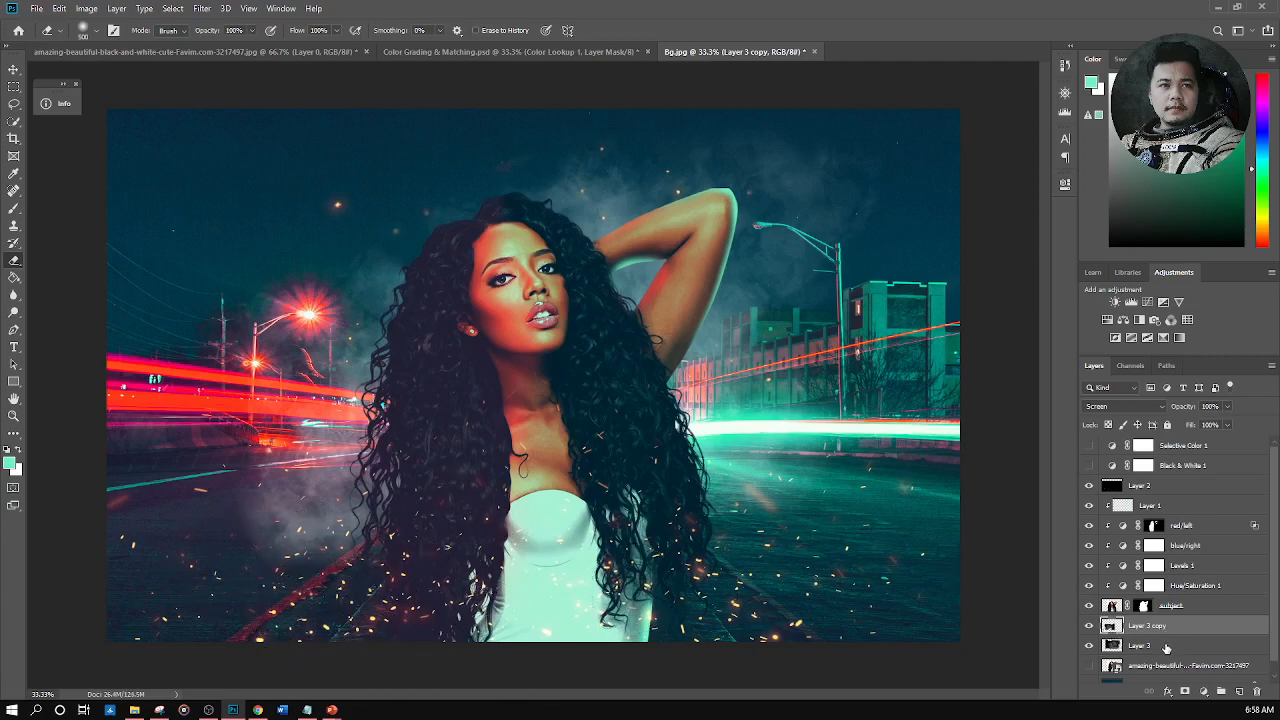
Duplicate the original smoke layer, Layer 3, and move the copy above Layer 1 so it covers the subject
{"action": "scroll", "coordinate": [1179, 640], "scroll_direction": "down", "scroll_amount": 1}
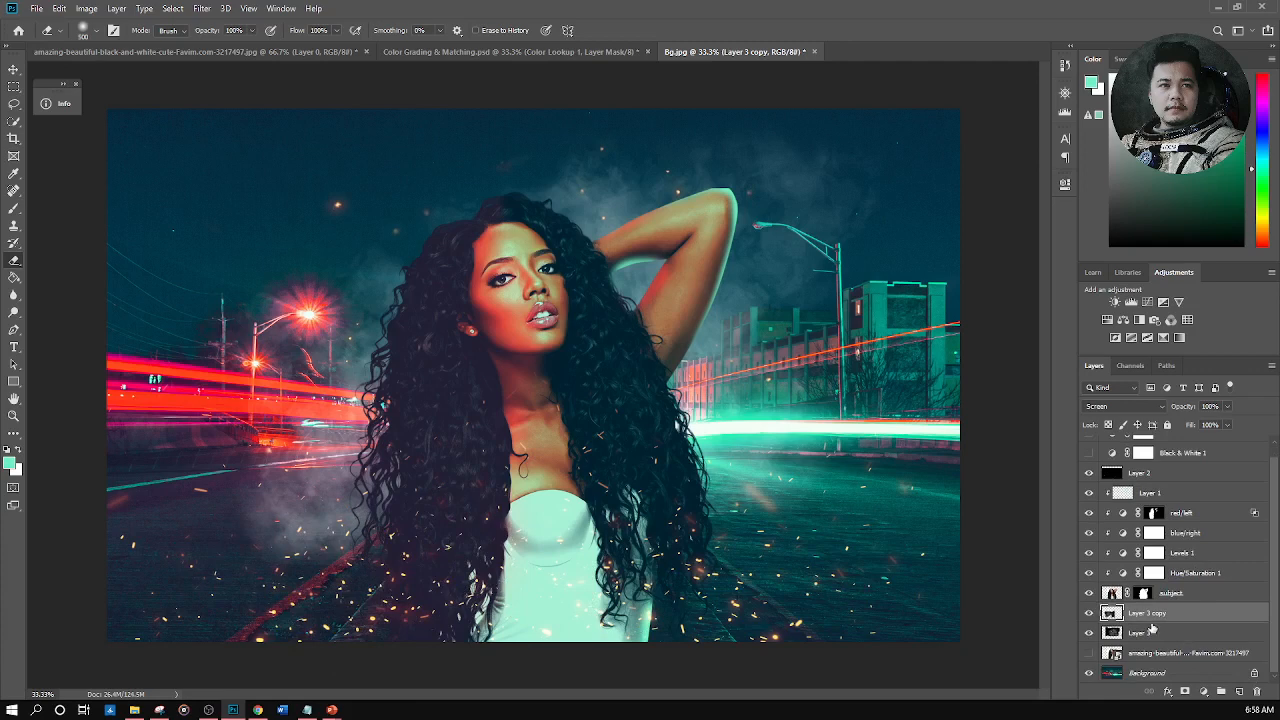
{"action": "left_click", "coordinate": [1165, 634]}
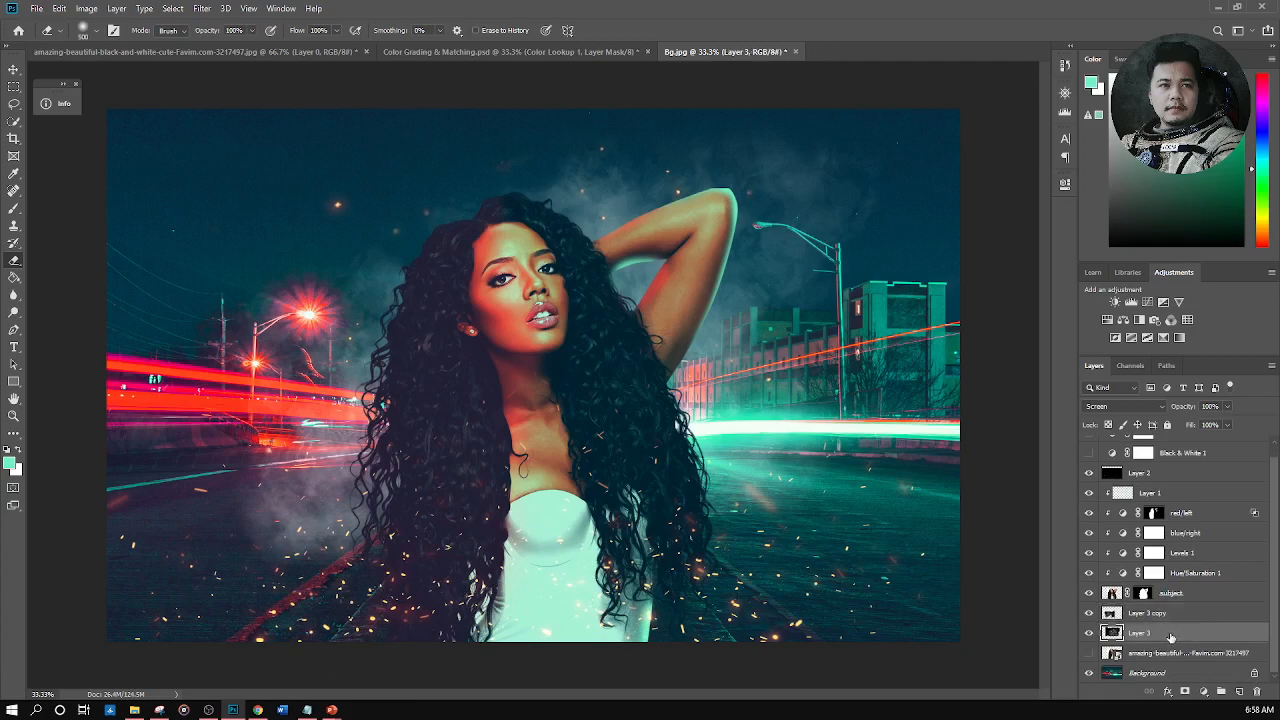
{"action": "key", "text": "ctrl+j"}
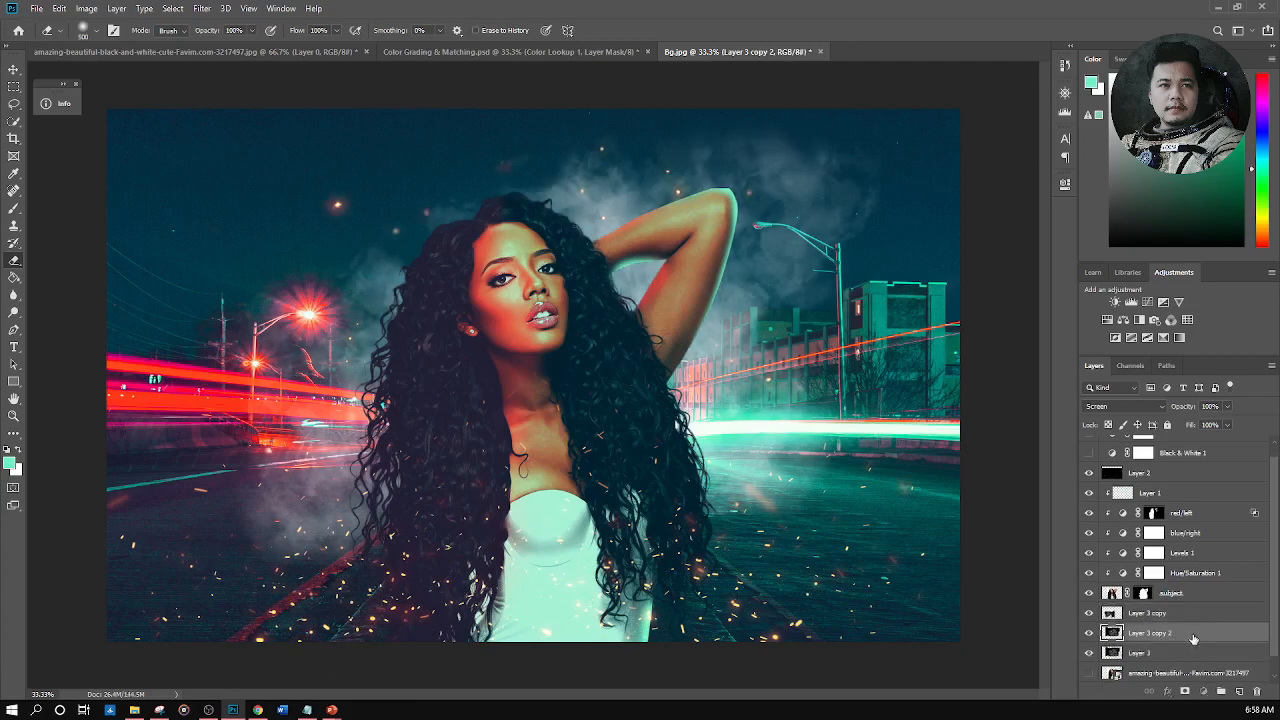
{"action": "left_click_drag", "start_coordinate": [1176, 636], "coordinate": [1268, 488]}
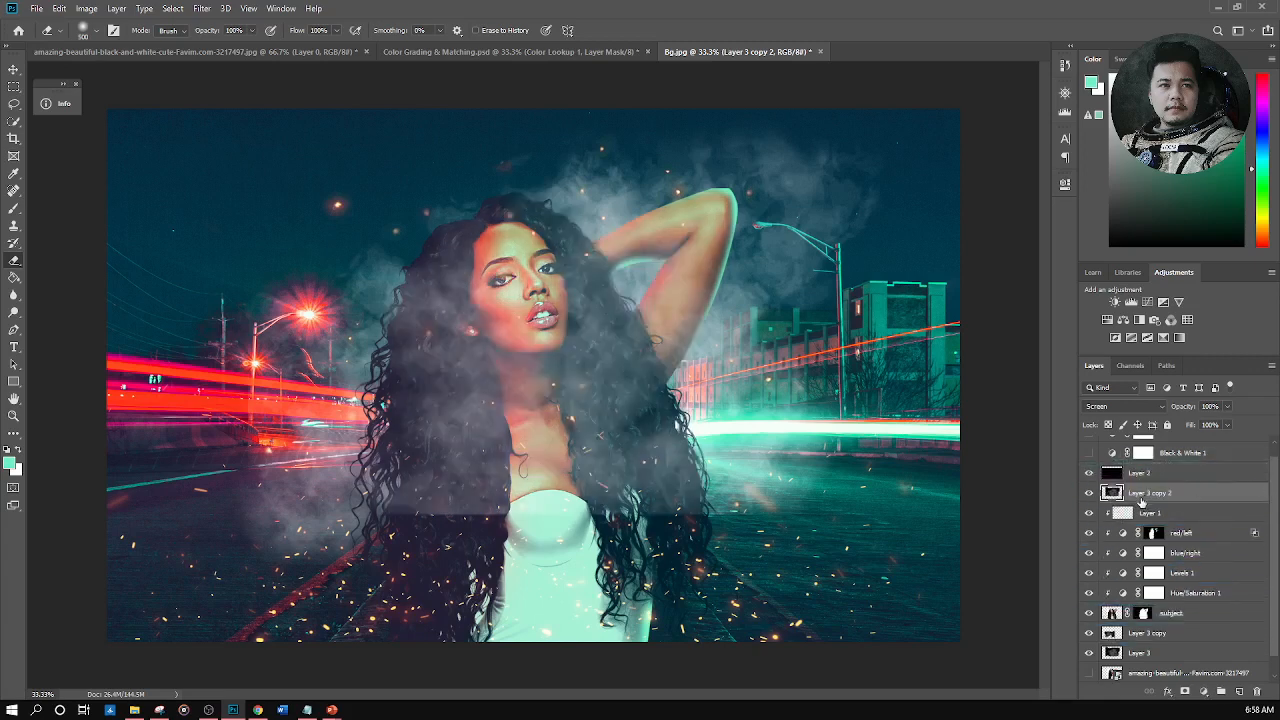
Scale the front smoke copy to about 70% and place it at the image's lower edge, over the dress and the green-lit side of the hair
{"action": "left_click", "coordinate": [14, 69]}
{"action": "left_click_drag", "start_coordinate": [515, 410], "coordinate": [716, 540]}
{"action": "key", "text": "ctrl+t"}
{"action": "left_click_drag", "start_coordinate": [968, 247], "coordinate": [760, 365]}
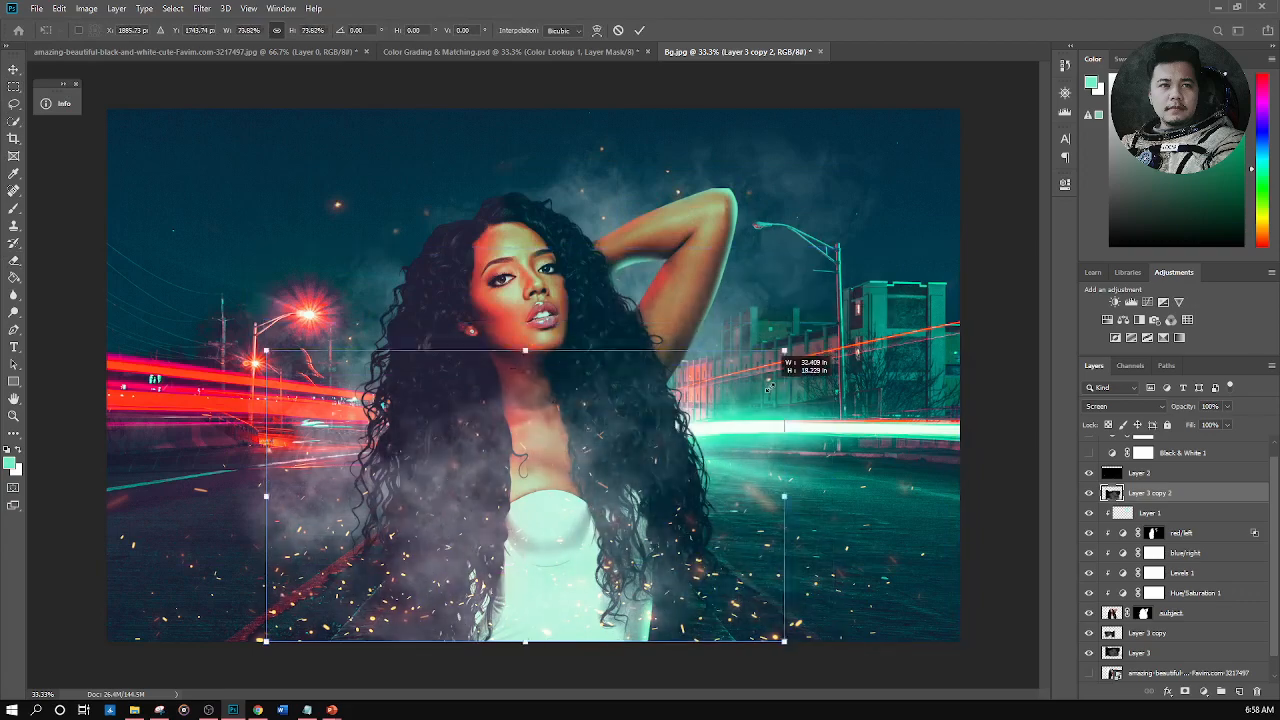
{"action": "left_click_drag", "start_coordinate": [591, 535], "coordinate": [703, 531]}
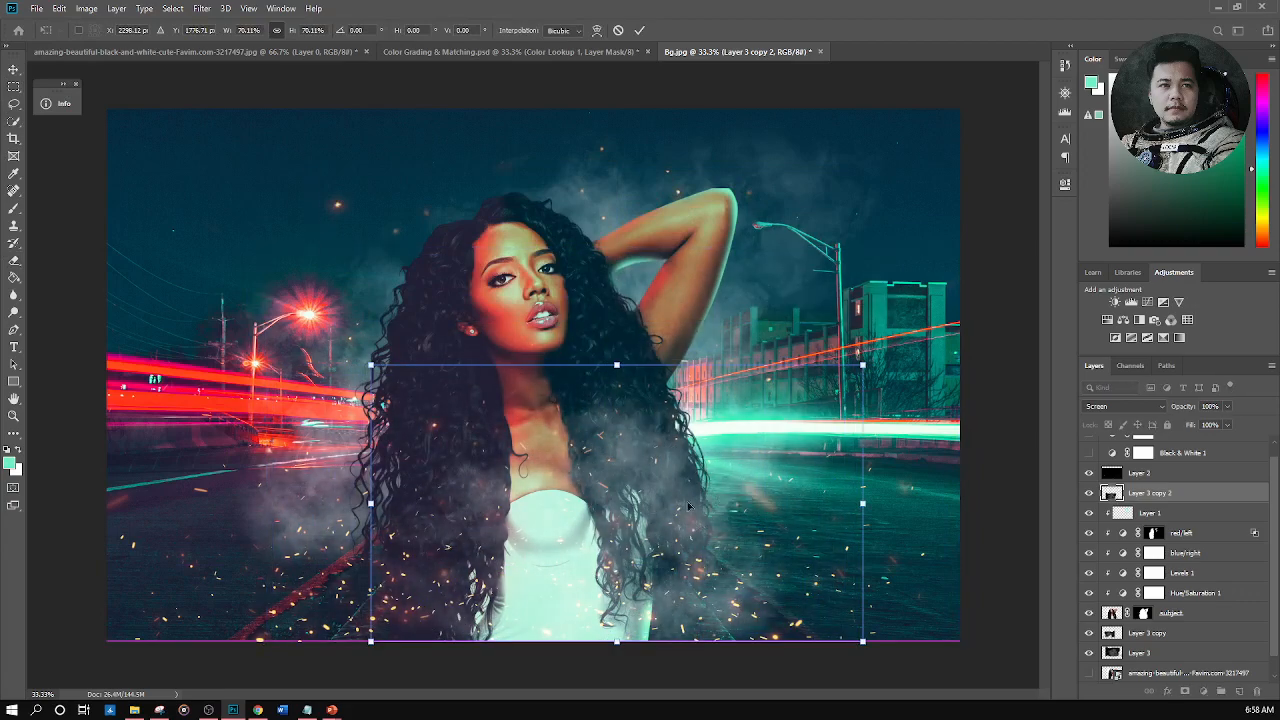
{"action": "key", "text": "Return"}
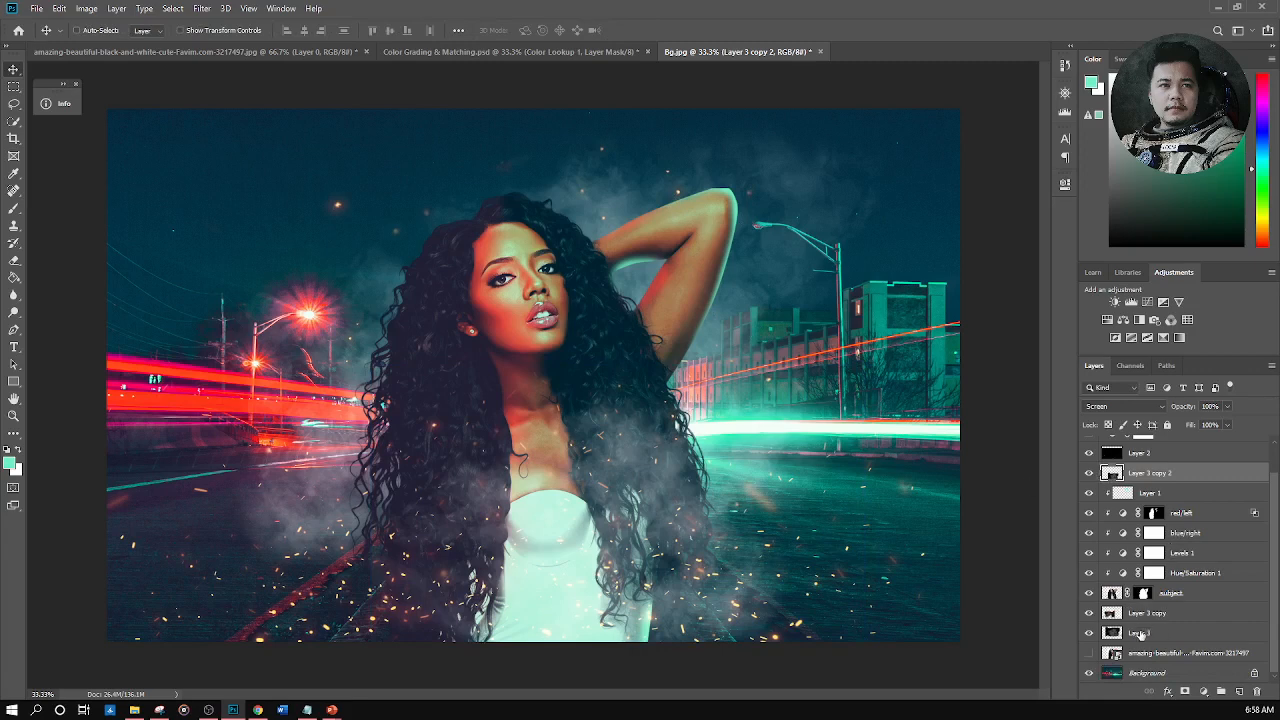
Toggle the background smoke layers to tell them apart and add an empty layer directly above Layer 3
{"action": "left_click", "coordinate": [1202, 614]}
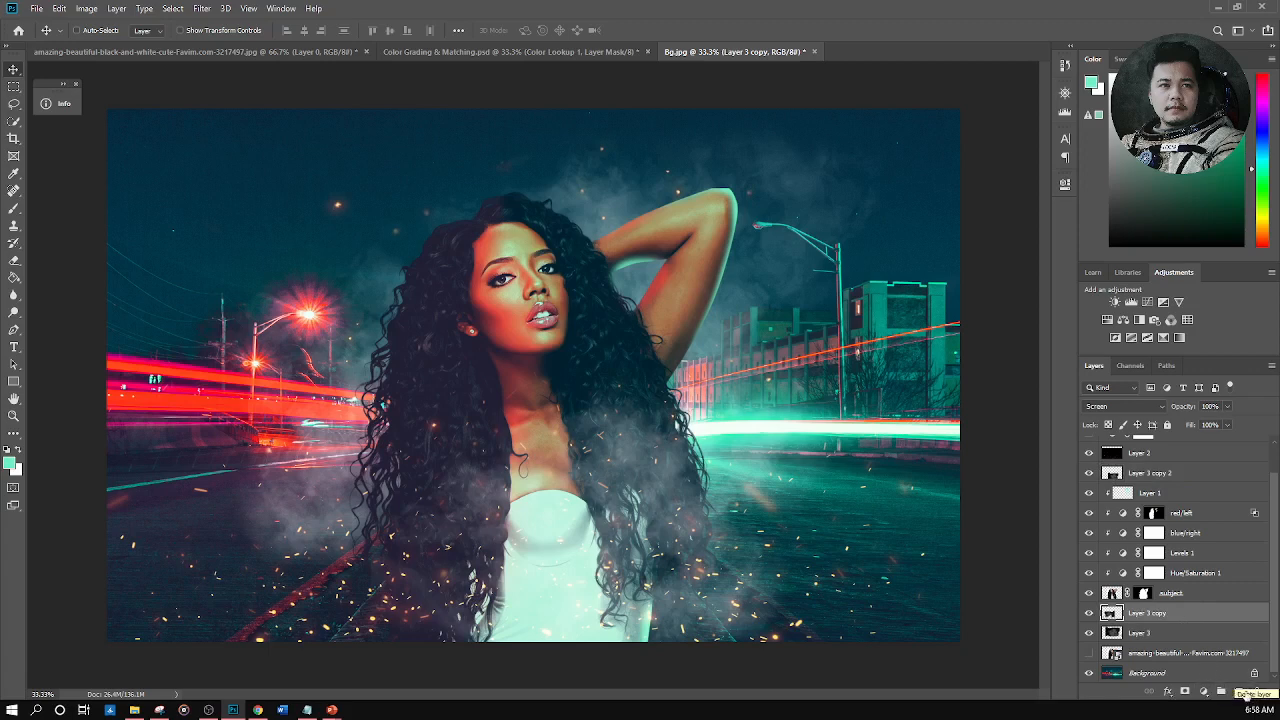
{"action": "left_click", "coordinate": [1088, 614]}
{"action": "left_click", "coordinate": [1088, 614]}
{"action": "left_click", "coordinate": [1143, 636]}
{"action": "left_click", "coordinate": [1088, 633]}
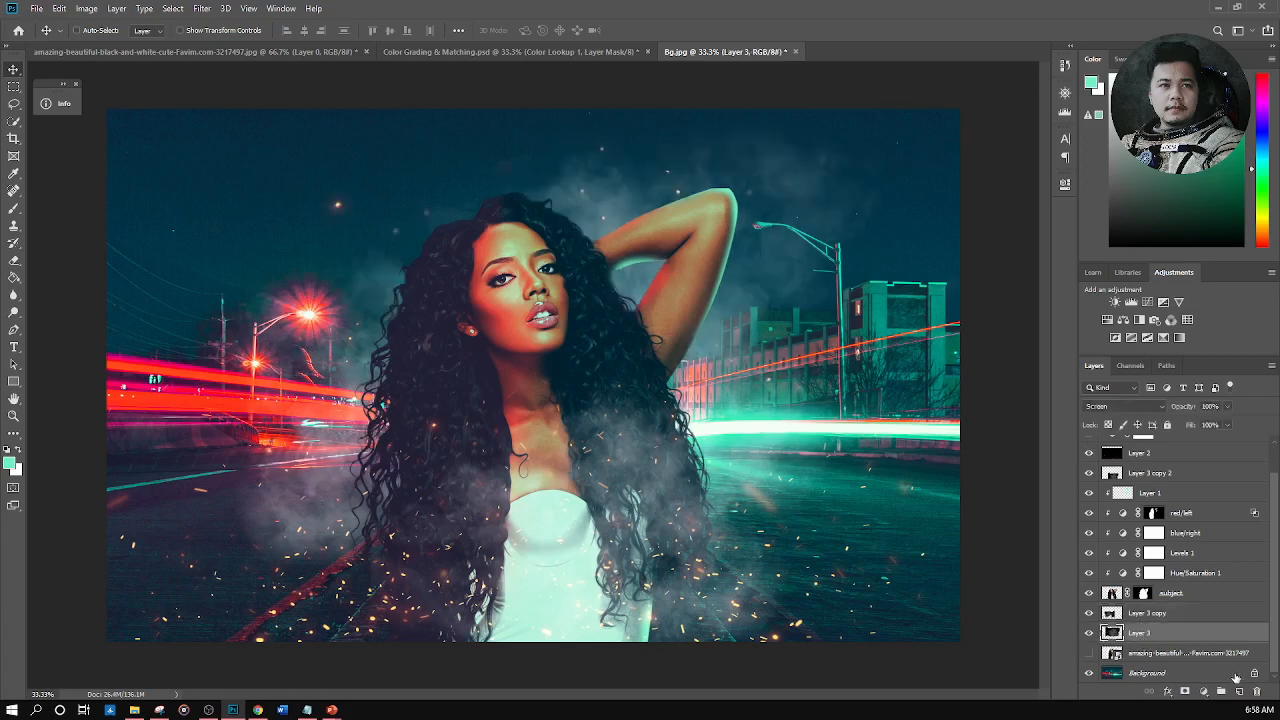
{"action": "left_click", "coordinate": [1239, 691]}
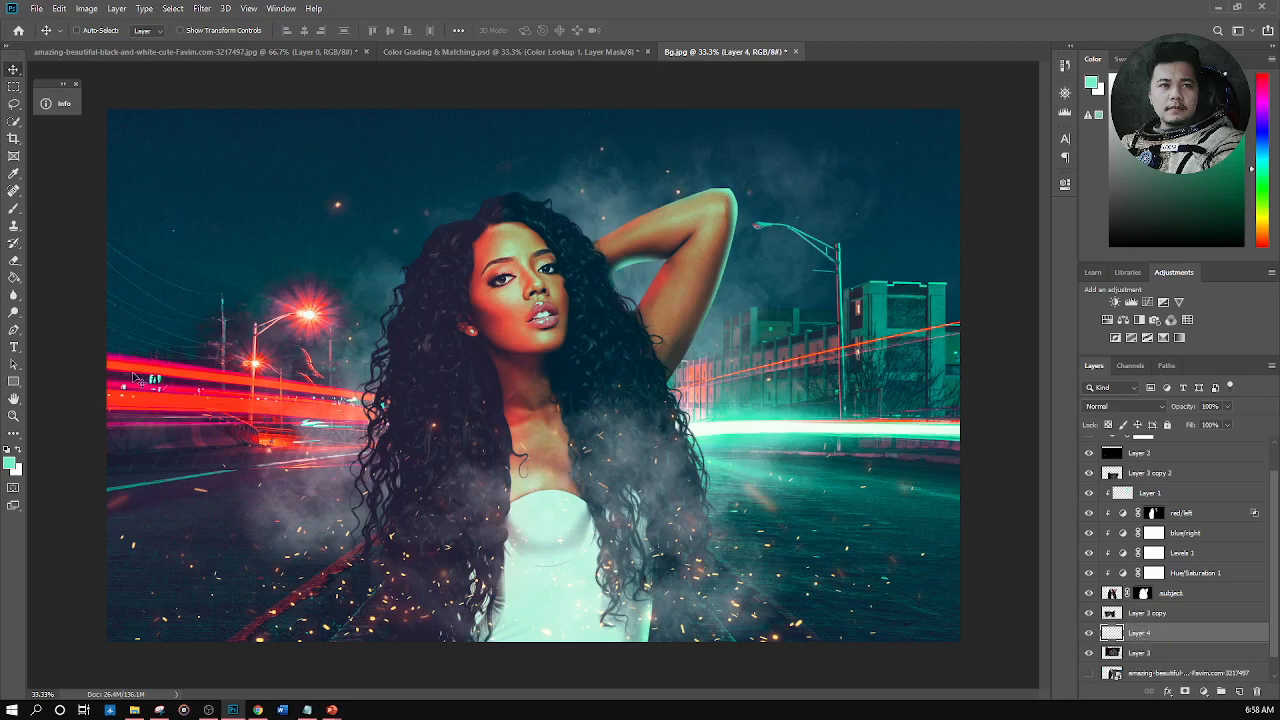
Choose the Brush tool and enlarge the soft brush to 1200 px
{"action": "left_click", "coordinate": [13, 208]}
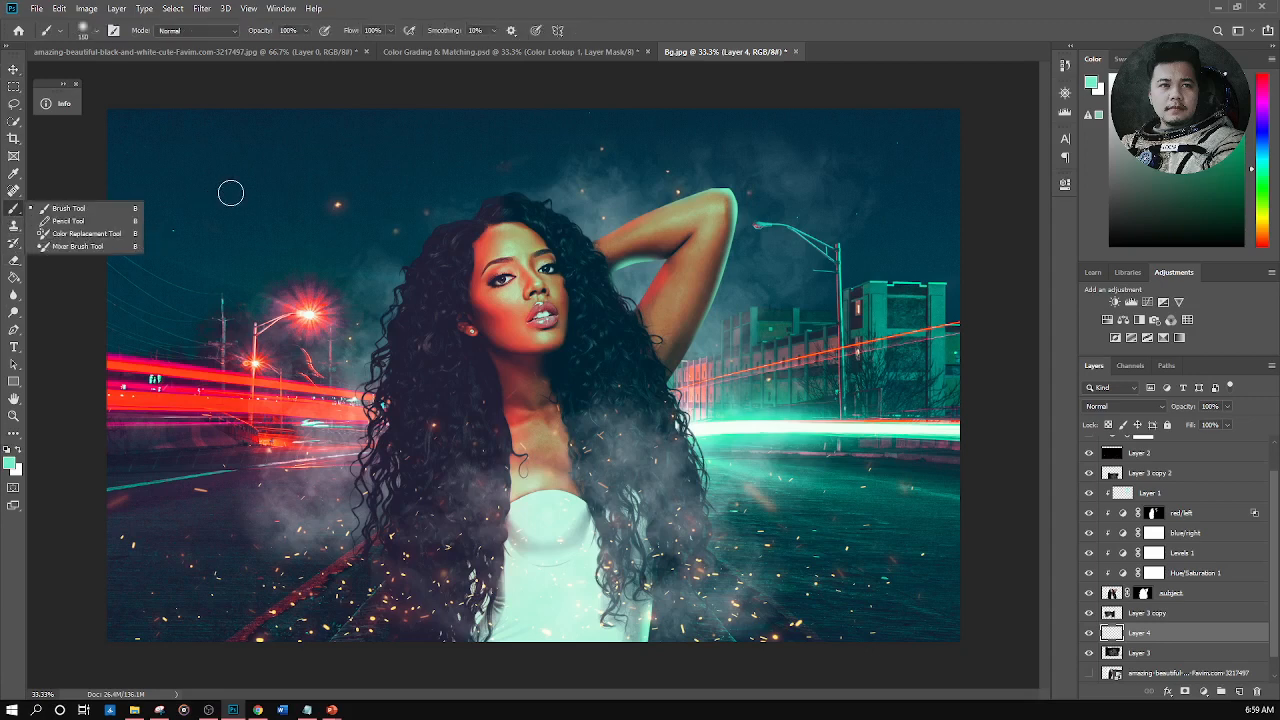
{"action": "key", "text": "bracketright"}
{"action": "key", "text": "bracketright"}
{"action": "key", "text": "bracketright"}
{"action": "key", "text": "bracketright"}
{"action": "key", "text": "bracketright"}
{"action": "key", "text": "bracketright"}
{"action": "key", "text": "bracketright"}
{"action": "key", "text": "bracketright"}
{"action": "key", "text": "bracketright"}
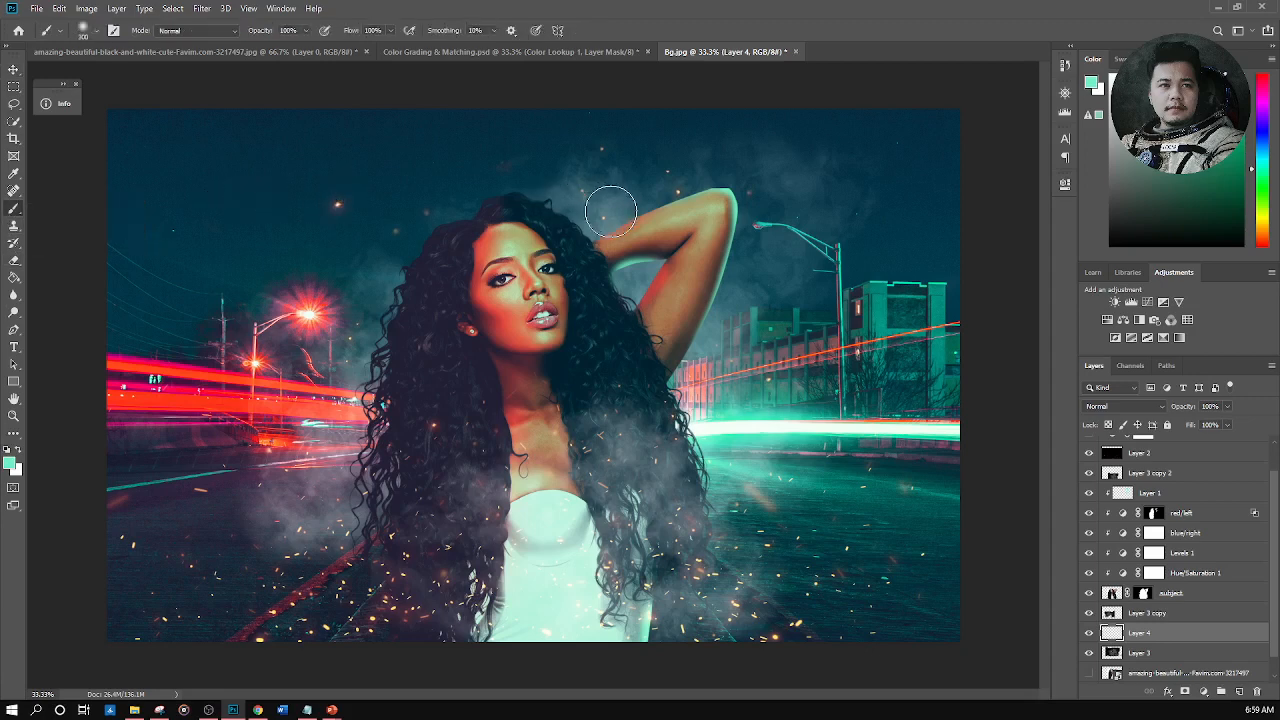
Try painting a pink fc837d glow behind the subject's raised arm and down her side, blended as Overlay
{"action": "left_click", "coordinate": [13, 465]}
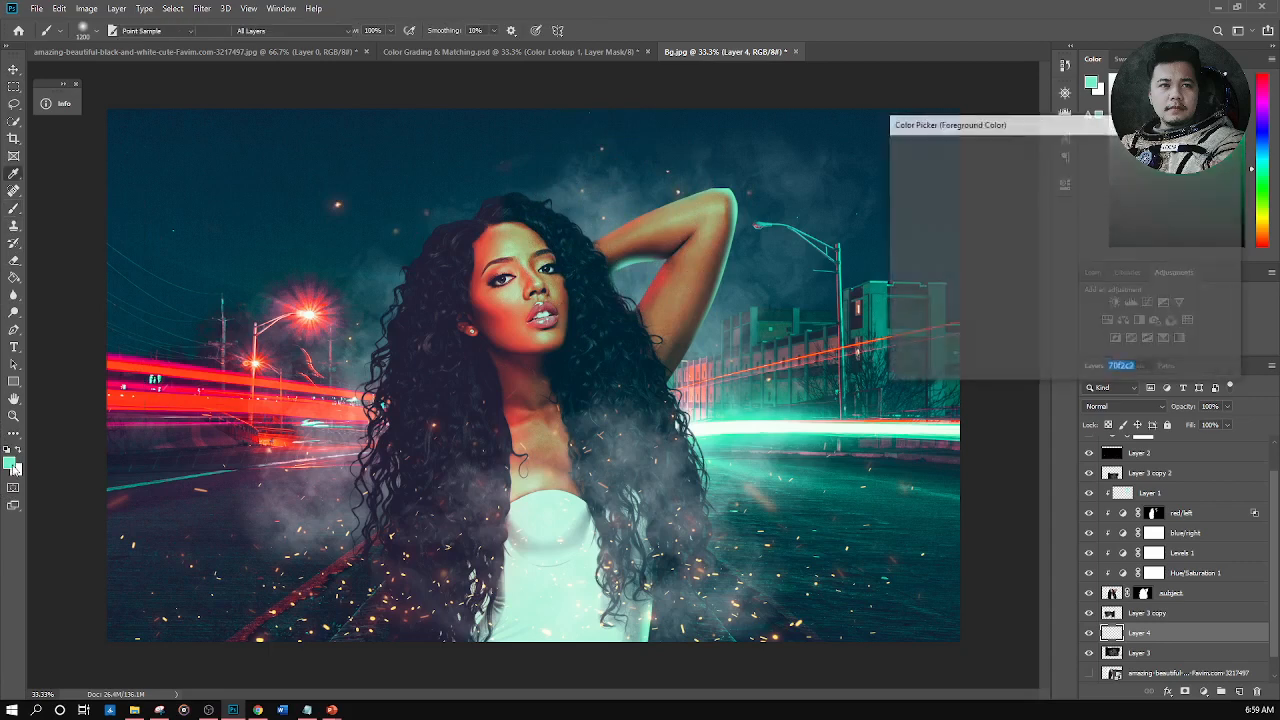
{"action": "left_click", "coordinate": [702, 364]}
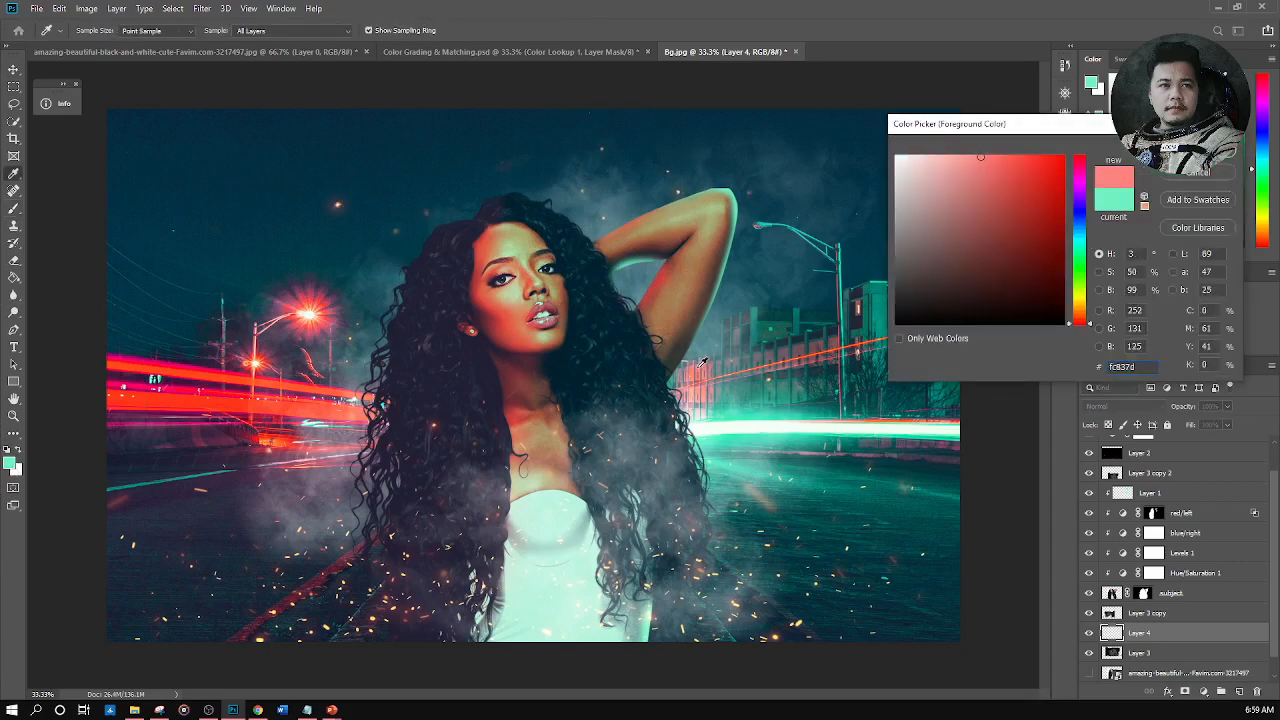
{"action": "key", "text": "Return"}
{"action": "key", "text": "b"}
{"action": "mouse_move", "coordinate": [609, 234]}
{"action": "left_mouse_down"}
{"action": "mouse_move", "coordinate": [654, 295]}
{"action": "mouse_move", "coordinate": [665, 494]}
{"action": "mouse_move", "coordinate": [645, 570]}
{"action": "left_mouse_up"}
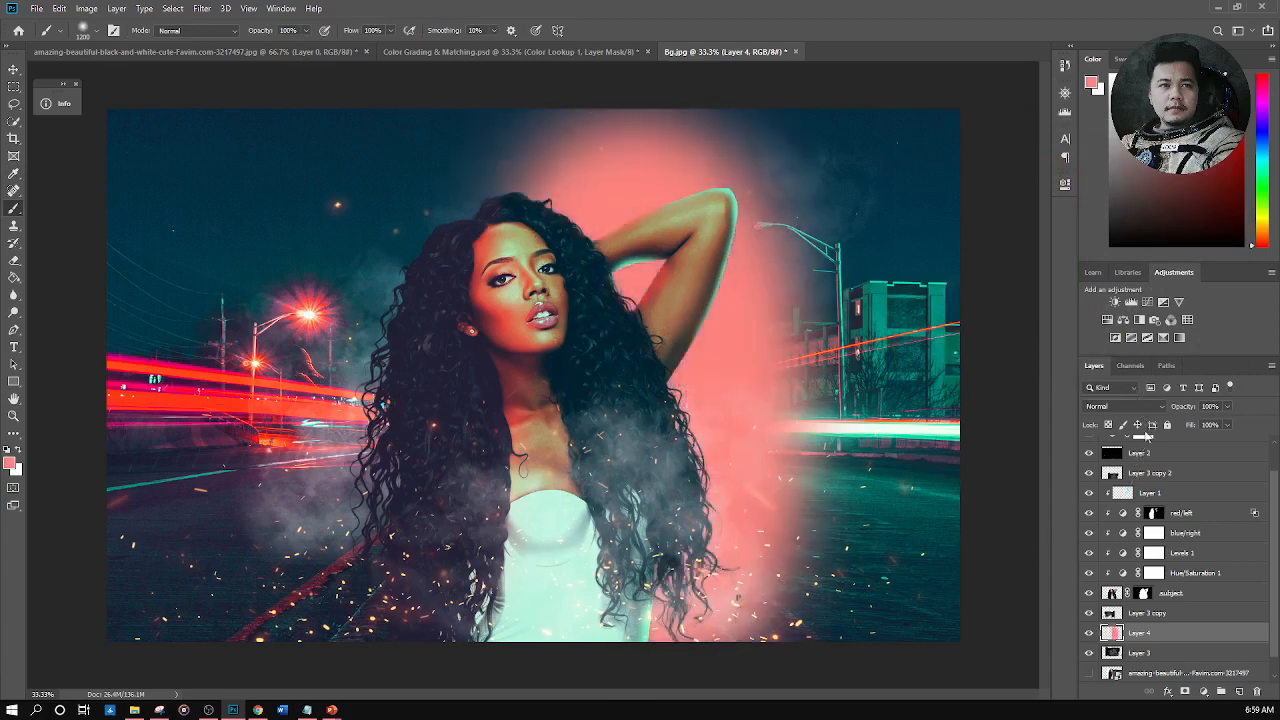
{"action": "left_click", "coordinate": [1128, 406]}
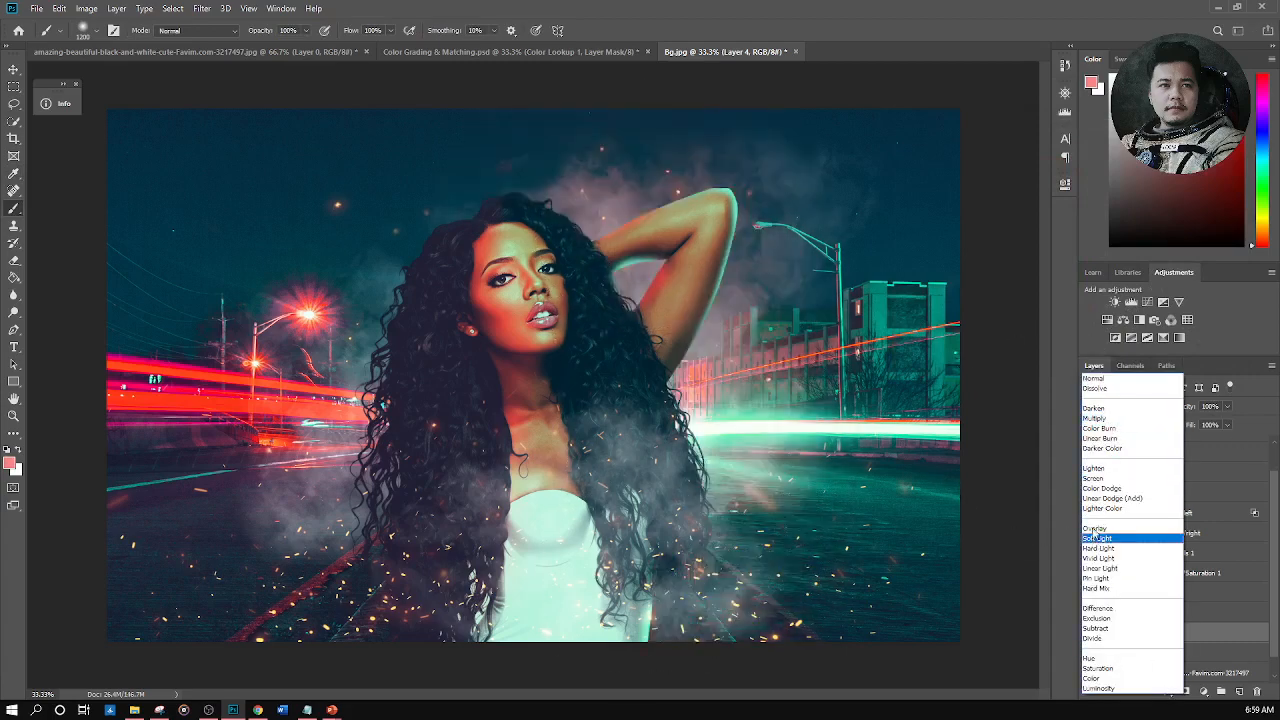
{"action": "left_click", "coordinate": [1095, 528]}
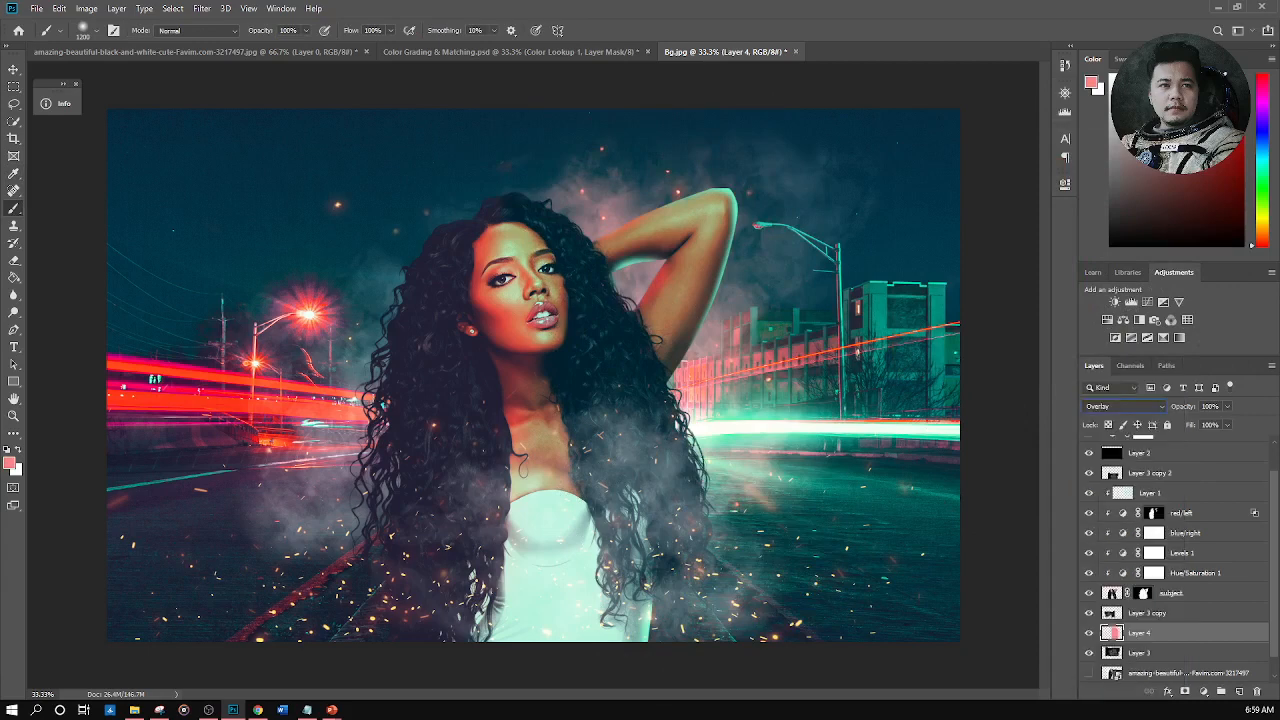
Add a layer above Layer 3 copy, then undo it together with the Overlay mode and the pink glow
{"action": "left_click", "coordinate": [1146, 614]}
{"action": "left_click", "coordinate": [1239, 692]}
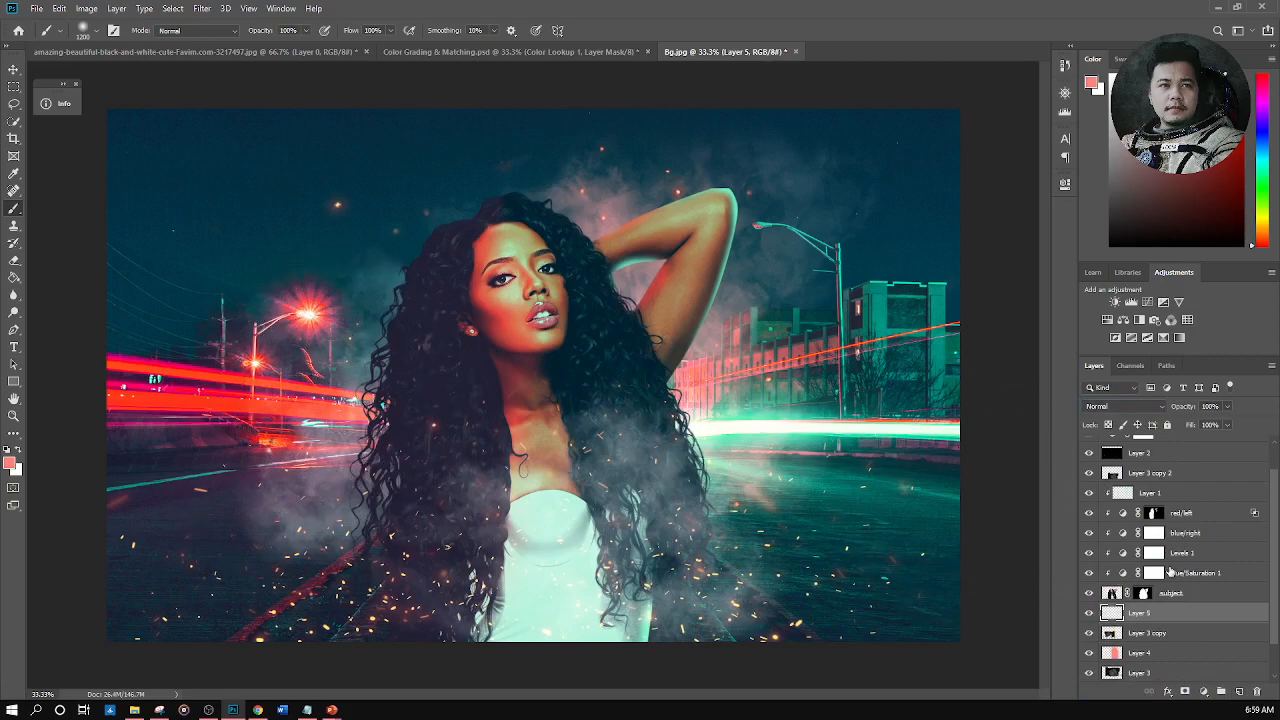
{"action": "key", "text": "ctrl+z"}
{"action": "key", "text": "ctrl+z"}
{"action": "key", "text": "ctrl+z"}
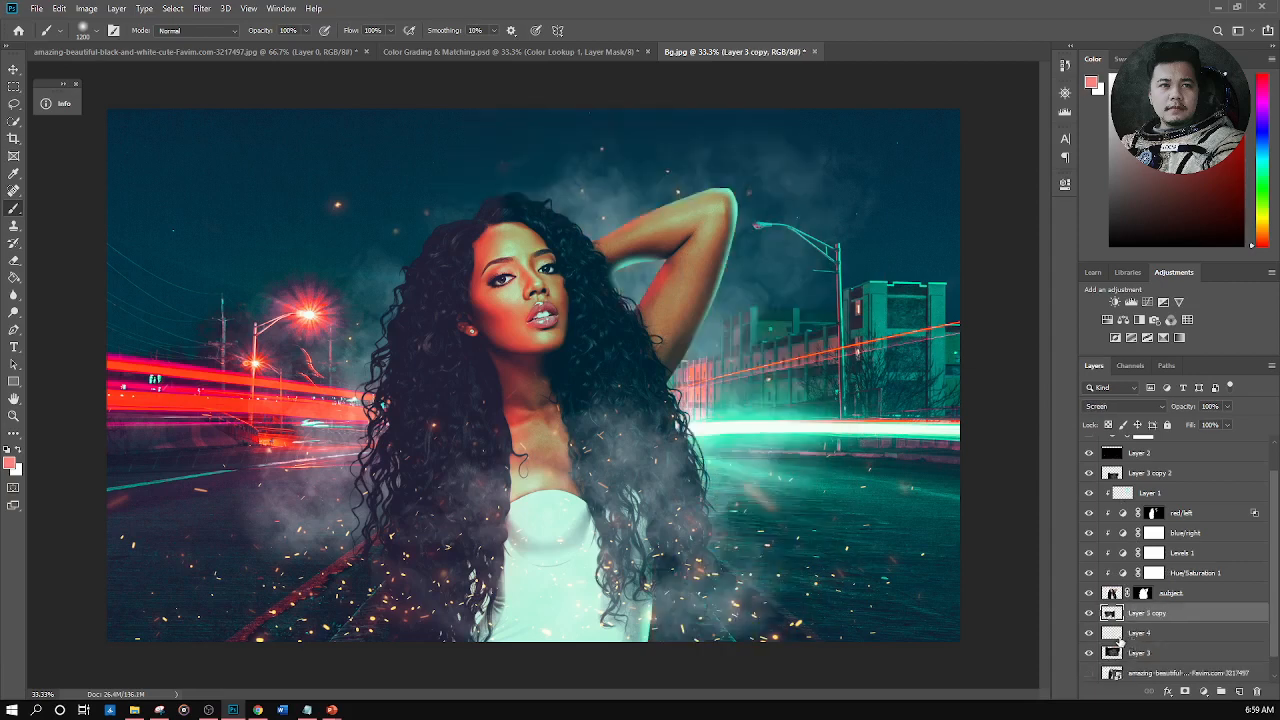
Paint a light teal glow on Layer 4 behind the raised arm down to the image's lower edge, and set the layer to Overlay
{"action": "left_click", "coordinate": [1180, 634]}
{"action": "left_click", "coordinate": [10, 461]}
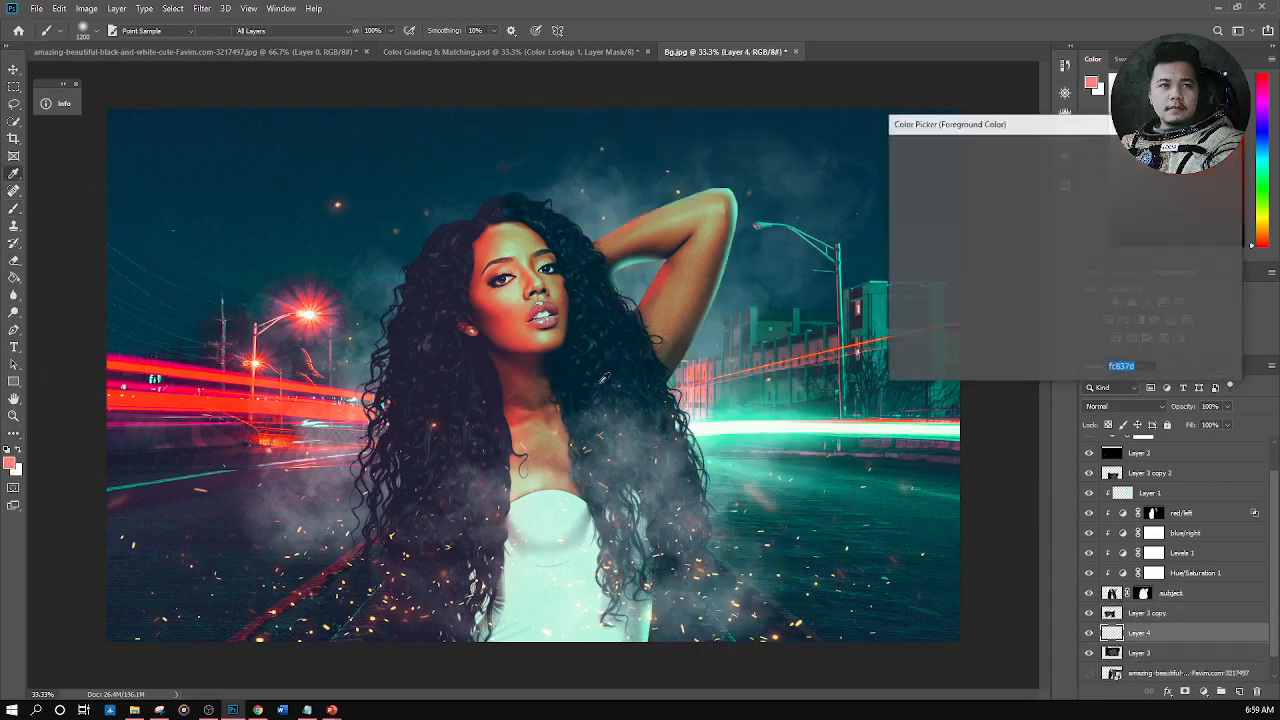
{"action": "left_click", "coordinate": [779, 410]}
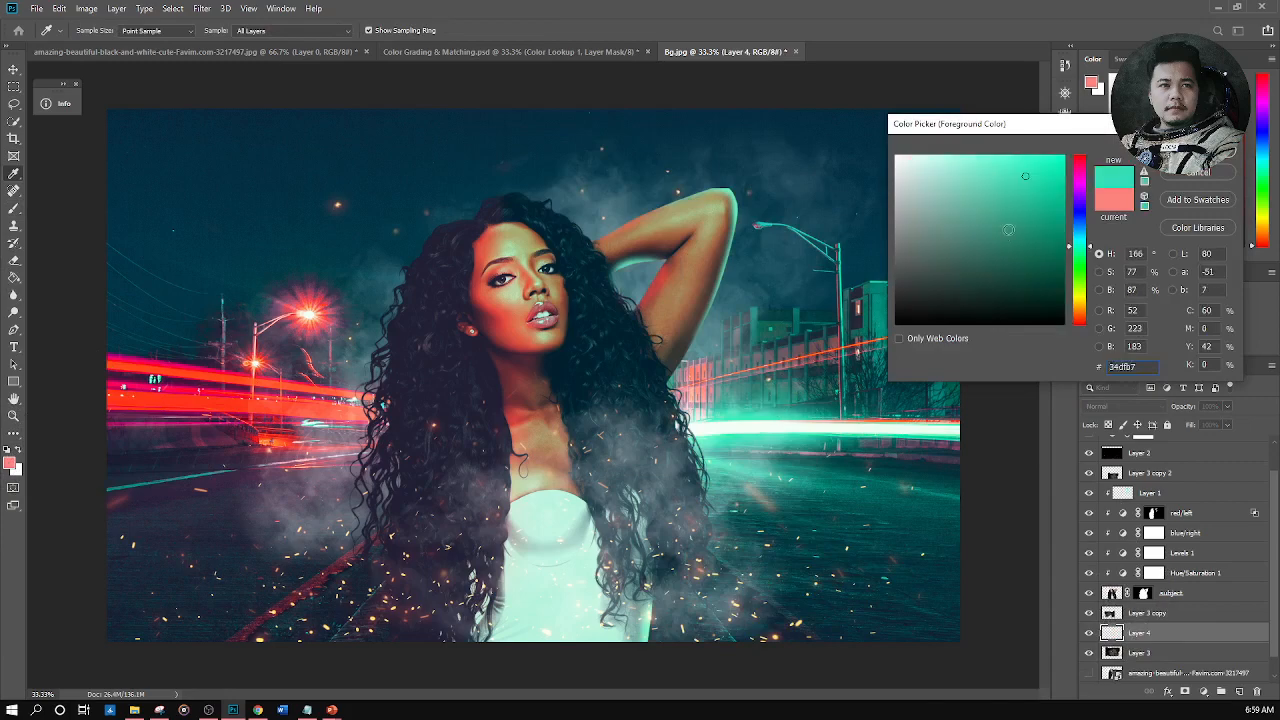
{"action": "key", "text": "Return"}
{"action": "key", "text": "b"}
{"action": "mouse_move", "coordinate": [765, 300]}
{"action": "left_mouse_down"}
{"action": "mouse_move", "coordinate": [637, 200]}
{"action": "mouse_move", "coordinate": [680, 563]}
{"action": "mouse_move", "coordinate": [671, 606]}
{"action": "mouse_move", "coordinate": [690, 640]}
{"action": "left_mouse_up"}
{"action": "key", "text": "ctrl+z"}
{"action": "mouse_move", "coordinate": [660, 217]}
{"action": "left_mouse_down"}
{"action": "mouse_move", "coordinate": [663, 557]}
{"action": "mouse_move", "coordinate": [685, 635]}
{"action": "left_mouse_up"}
{"action": "left_click", "coordinate": [1146, 410]}
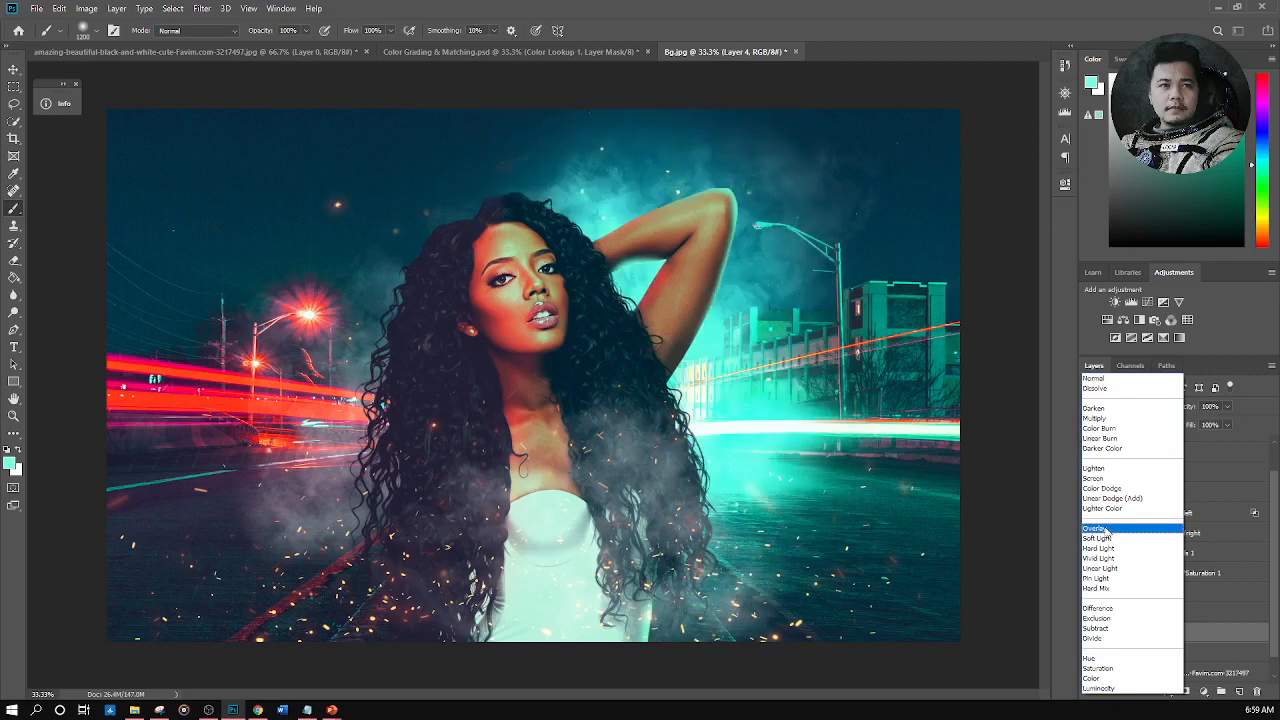
{"action": "left_click", "coordinate": [1106, 529]}
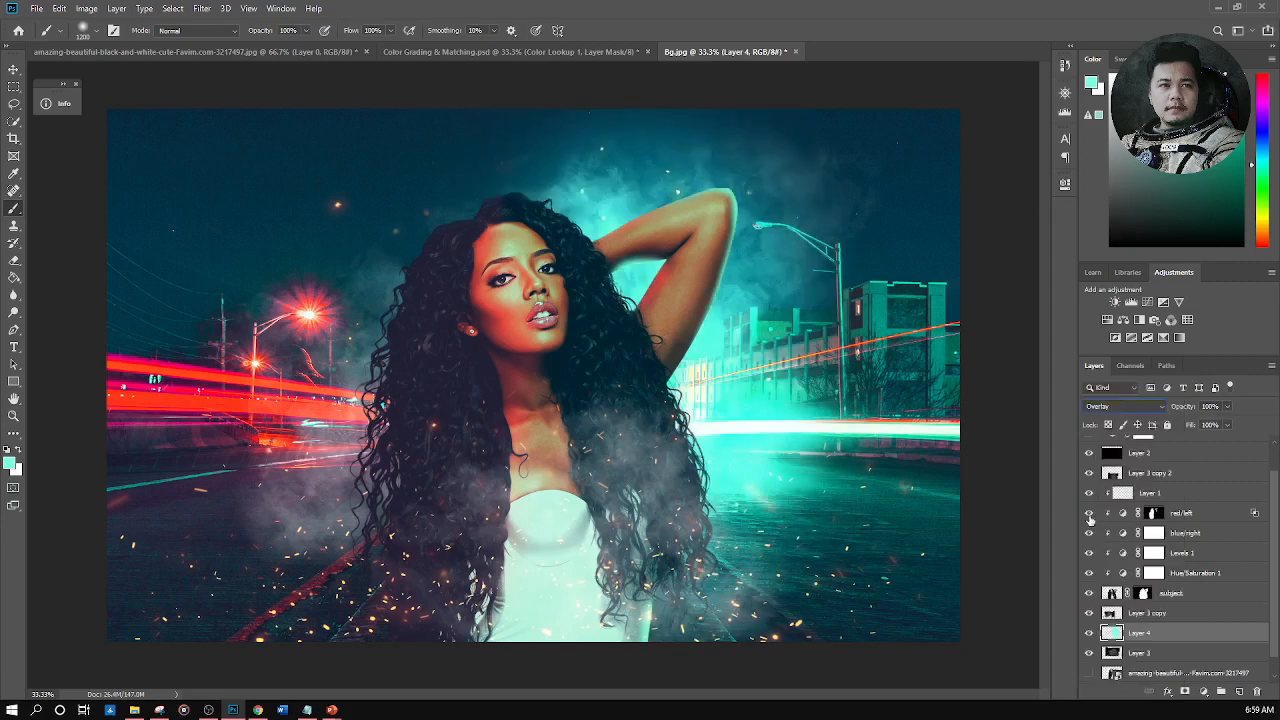
Add an empty layer above Layer 3 copy and set the foreground color to the red-orange ff5f46
{"action": "left_click", "coordinate": [1137, 613]}
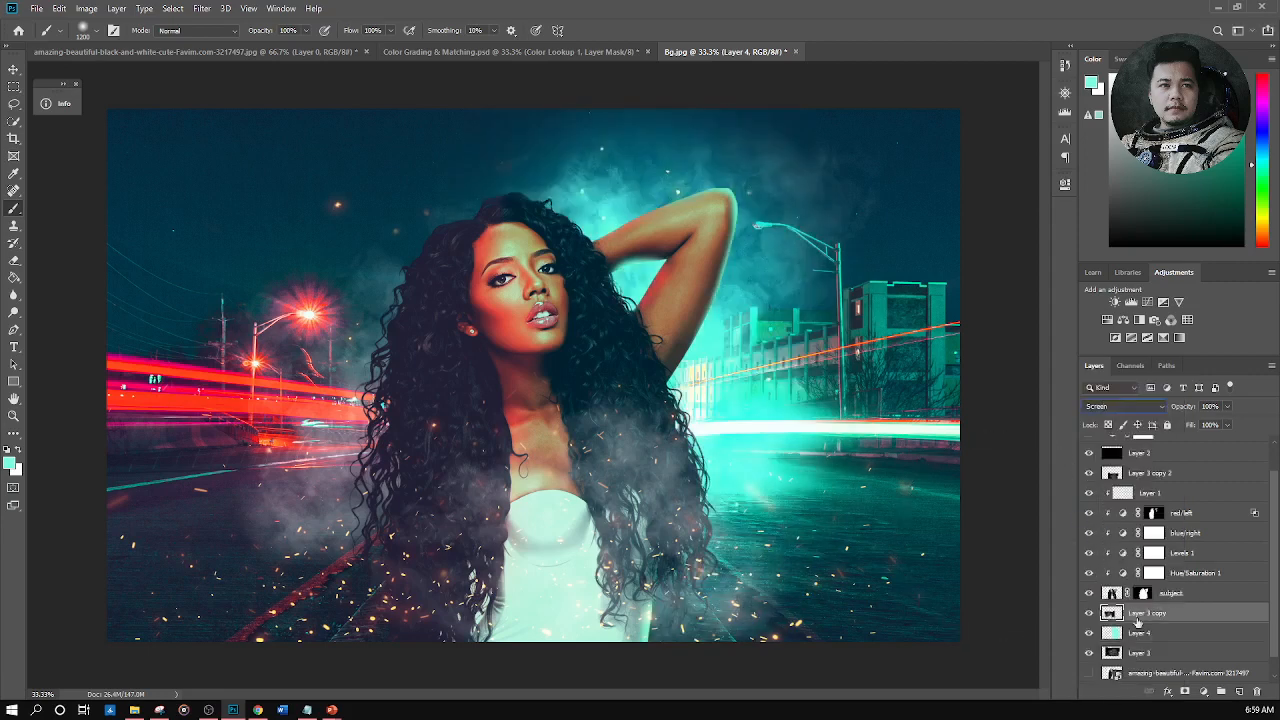
{"action": "left_click", "coordinate": [1239, 691]}
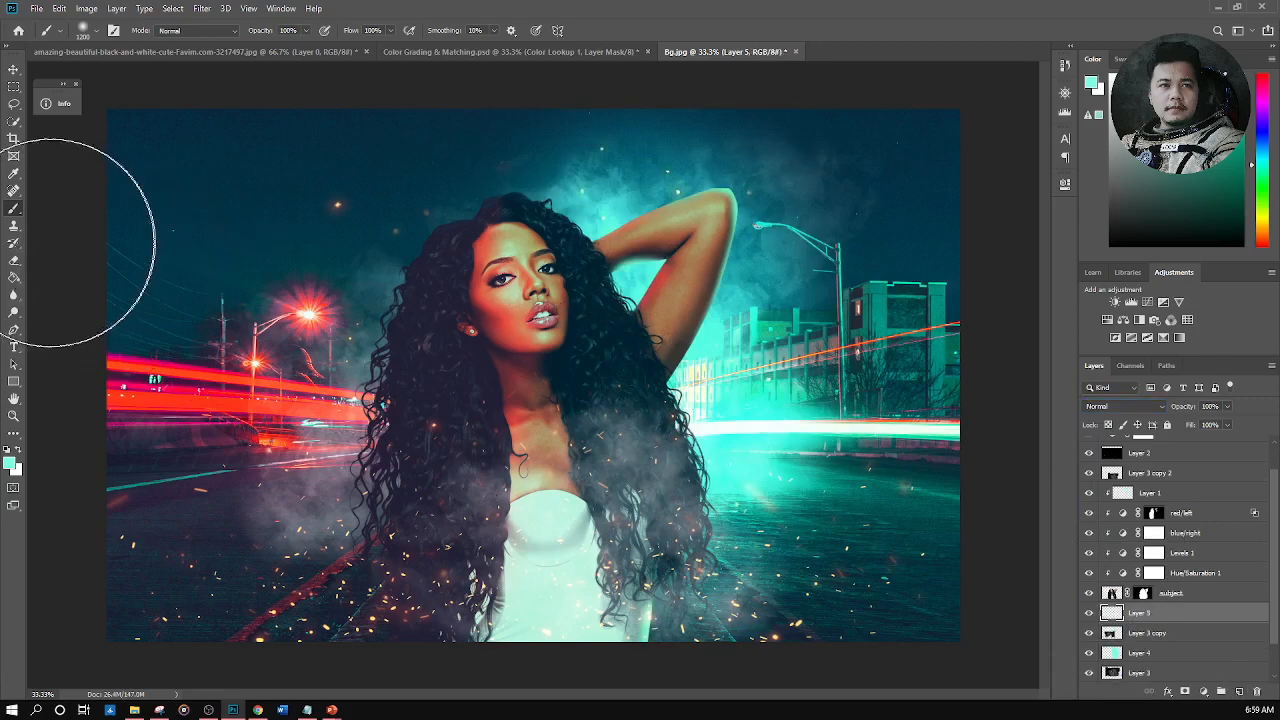
{"action": "left_click", "coordinate": [10, 461]}
{"action": "type", "text": "ff5f46"}
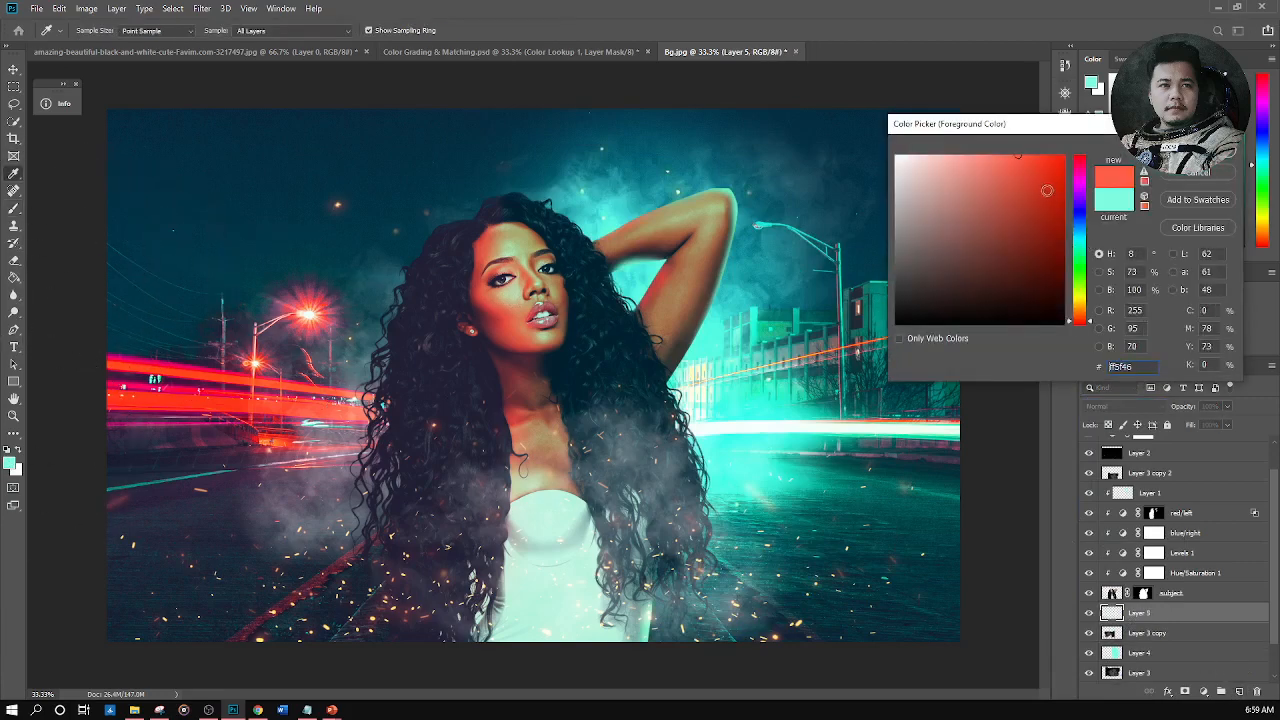
{"action": "left_click", "coordinate": [1229, 149]}
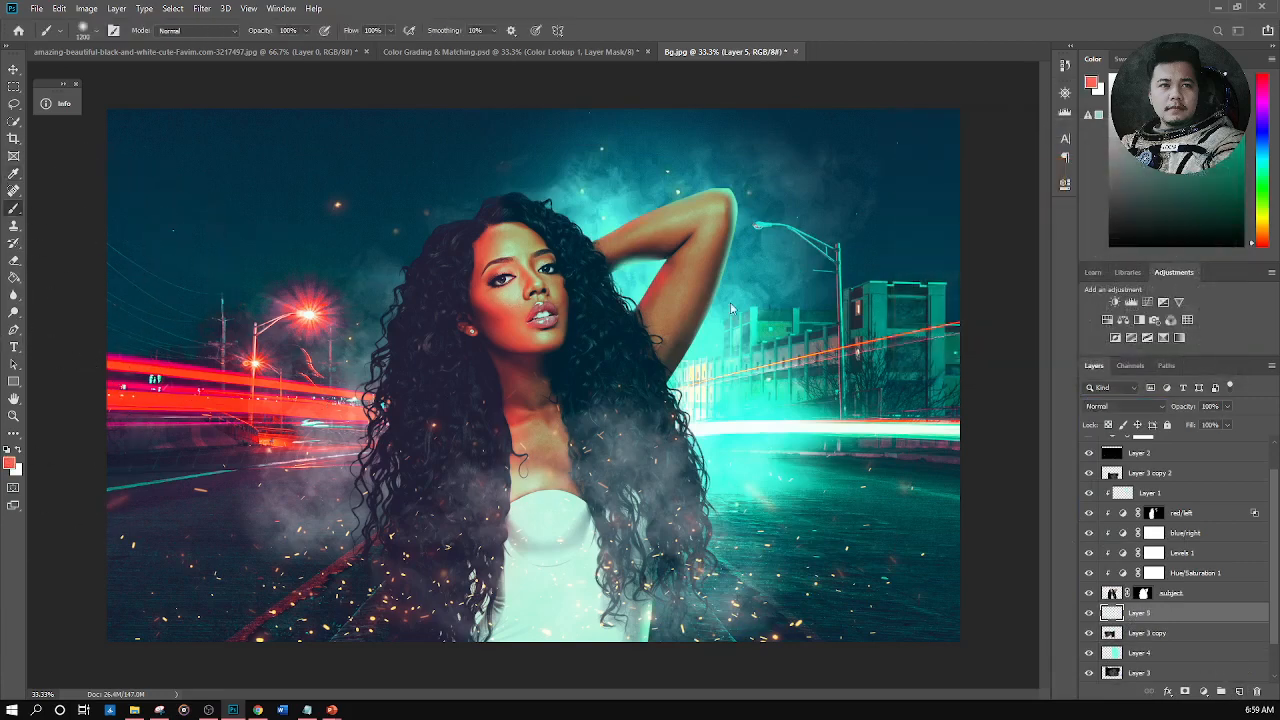
Paint a red-orange glow behind the subject's hair on the red-lit side and set the layer to Overlay
{"action": "left_click", "coordinate": [388, 316]}
{"action": "left_click_drag", "start_coordinate": [392, 496], "coordinate": [428, 529]}
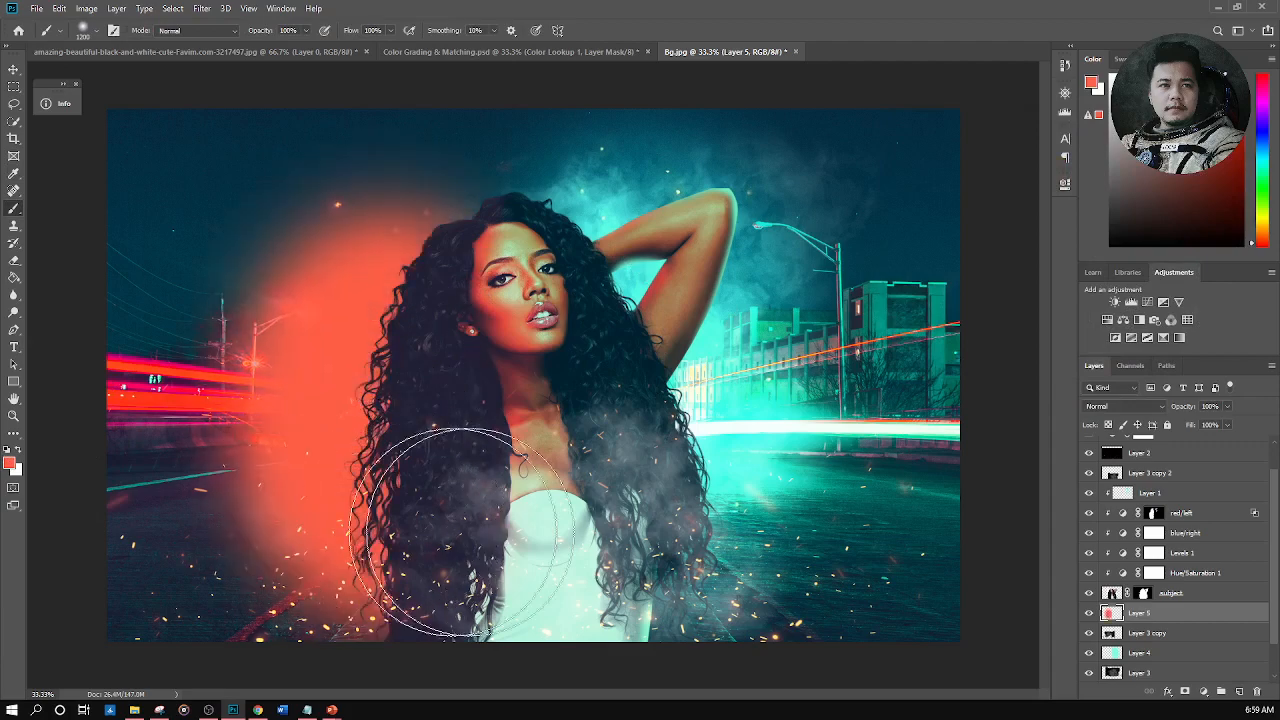
{"action": "left_click", "coordinate": [1116, 408]}
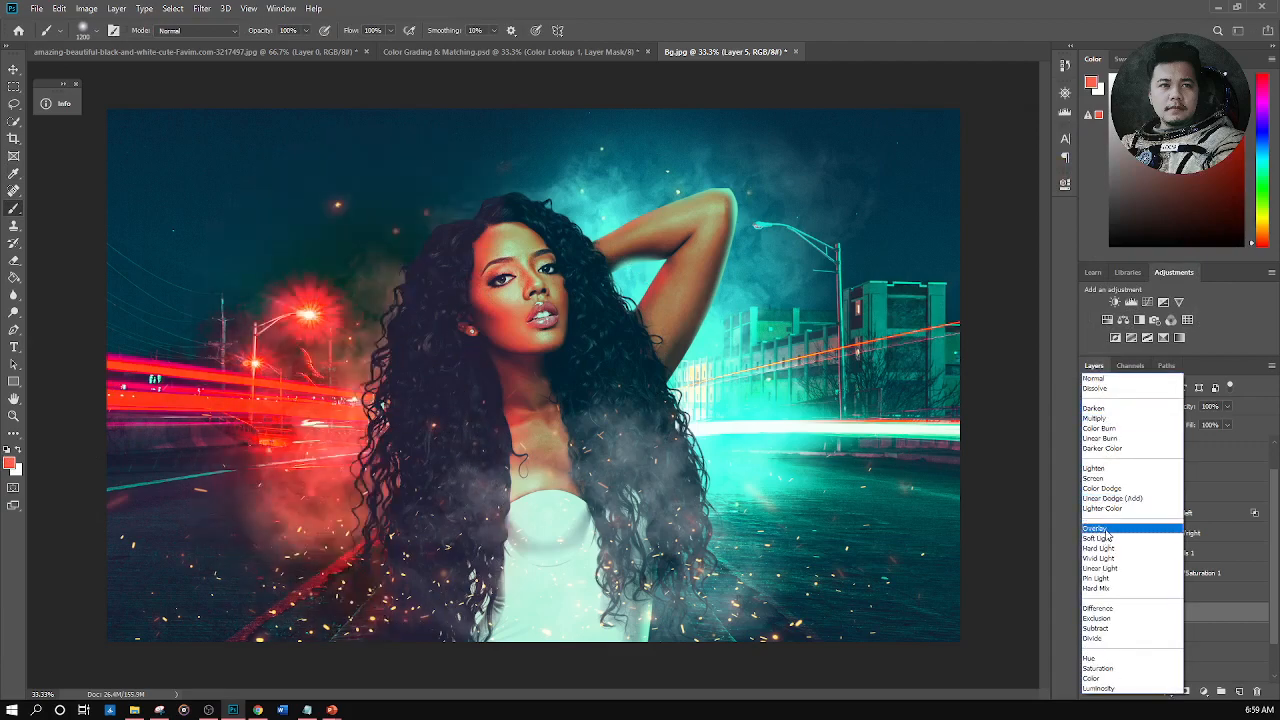
{"action": "left_click", "coordinate": [1108, 530]}
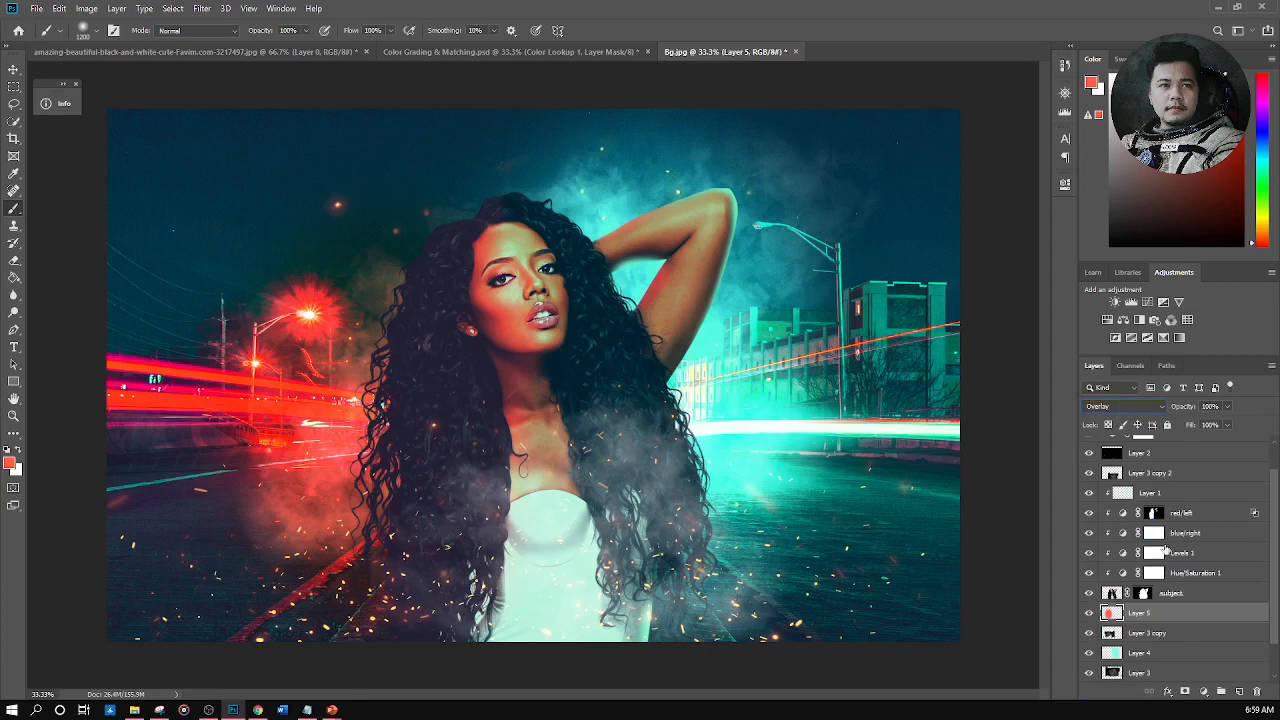
Toggle the front smoke layer, Layer 3 copy 2, to check it and add an empty layer directly above it
{"action": "scroll", "coordinate": [1245, 547], "scroll_direction": "up", "scroll_amount": 2}
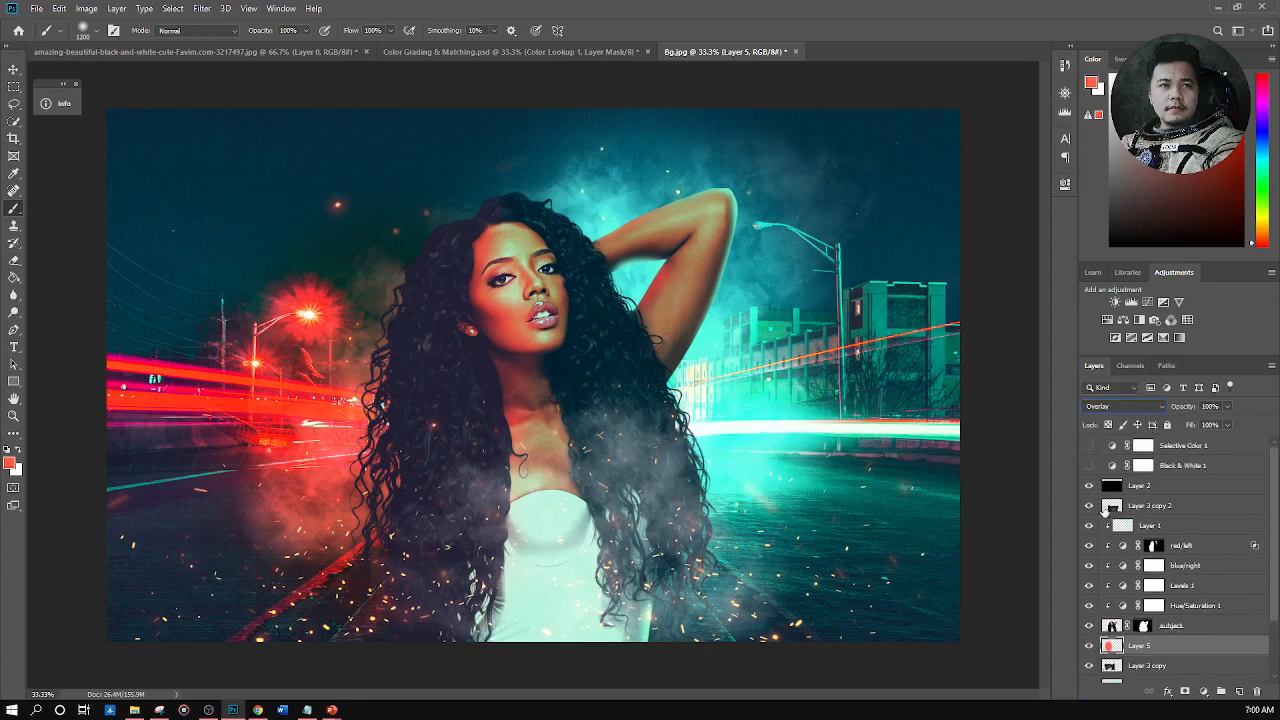
{"action": "left_click", "coordinate": [1089, 505]}
{"action": "left_click", "coordinate": [1089, 505]}
{"action": "left_click", "coordinate": [1162, 507]}
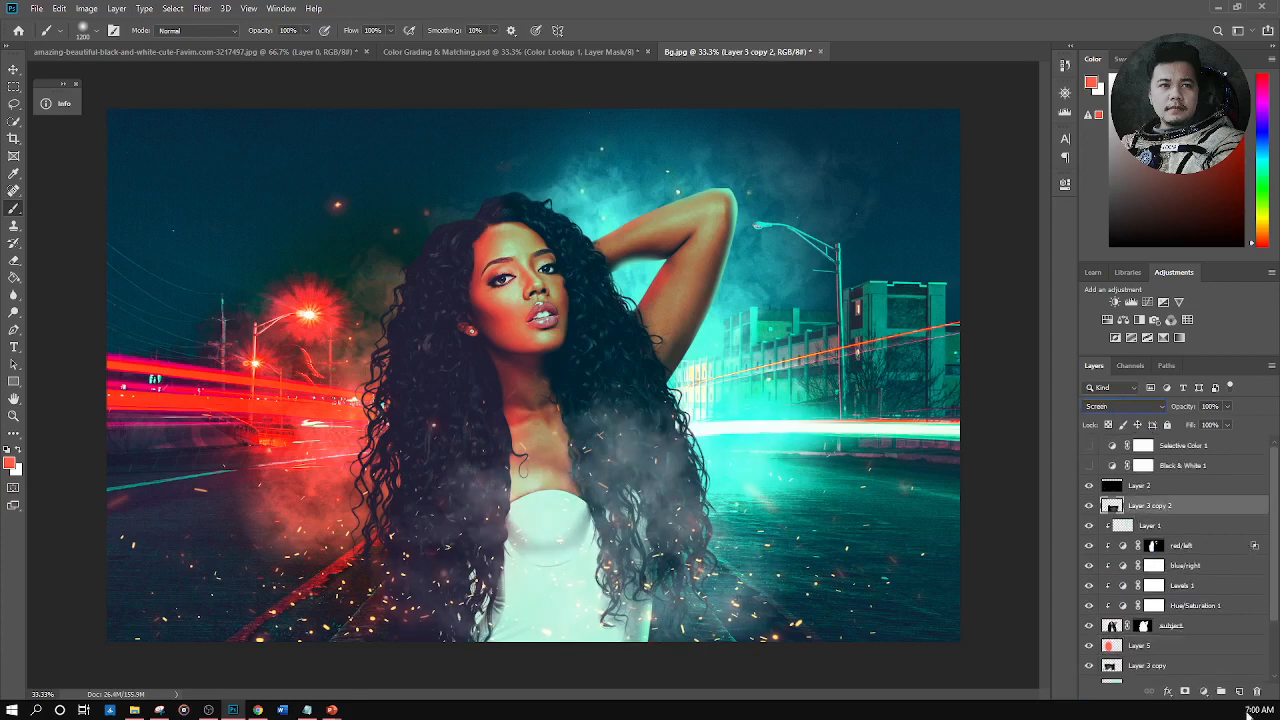
{"action": "left_click", "coordinate": [1239, 692]}
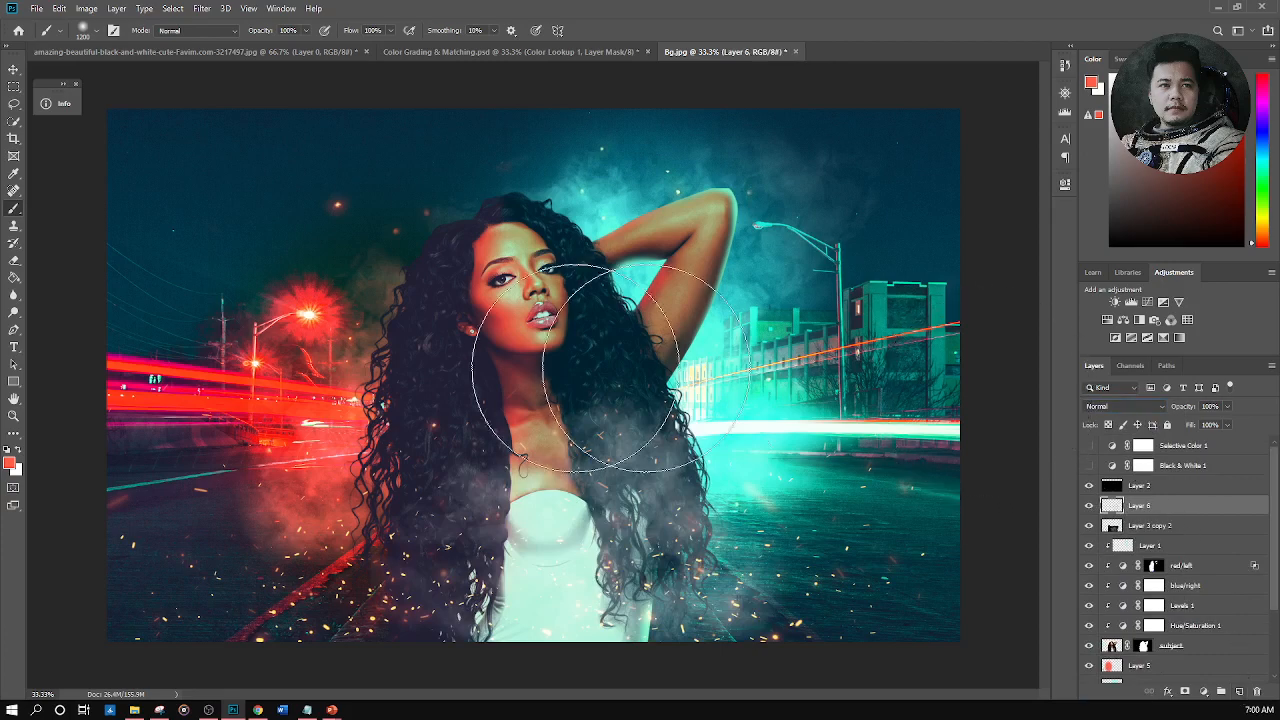
Paint a red-orange glow on Layer 6 over the front smoke and hair on the red-lit side
{"action": "mouse_move", "coordinate": [429, 571]}
{"action": "left_mouse_down"}
{"action": "mouse_move", "coordinate": [489, 637]}
{"action": "mouse_move", "coordinate": [500, 671]}
{"action": "left_mouse_up"}
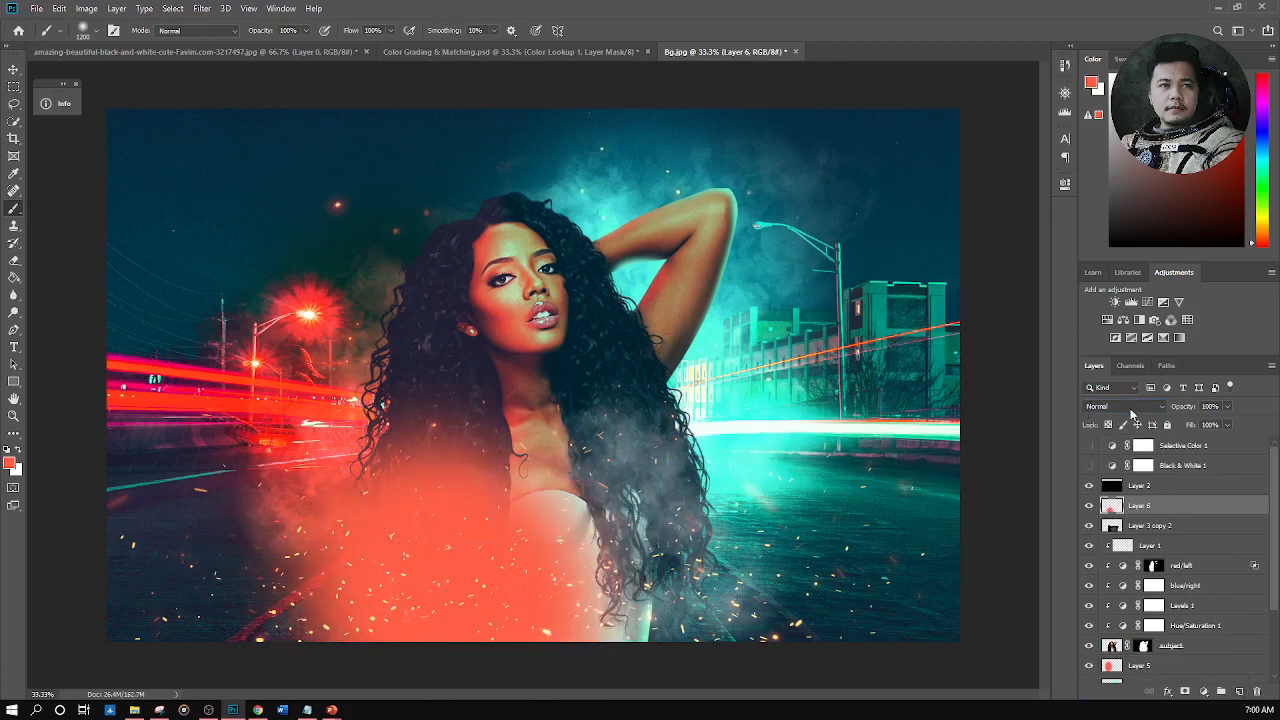
{"action": "left_click", "coordinate": [1132, 408]}
{"action": "left_click", "coordinate": [993, 177]}
Sample teal from the background, paint a teal glow over the front smoke on the teal-lit side, and set Layer 6 to Overlay
{"action": "left_click", "coordinate": [10, 462]}
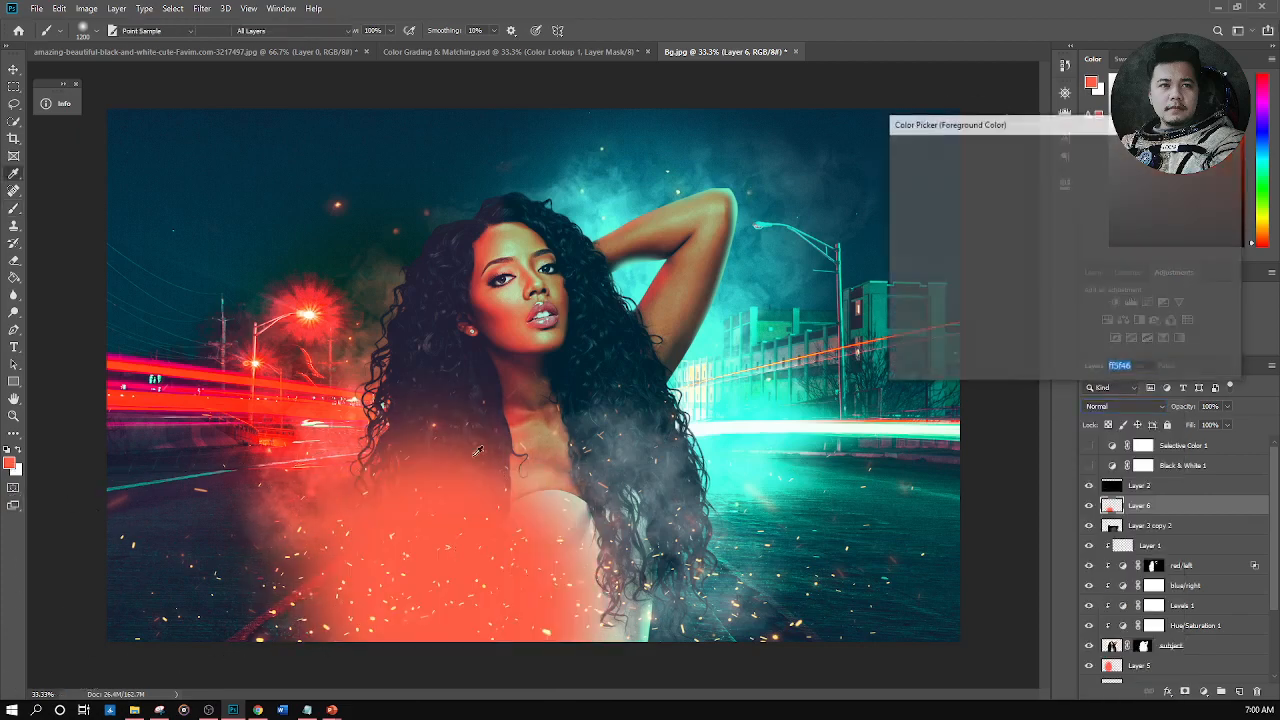
{"action": "left_click", "coordinate": [787, 465]}
{"action": "key", "text": "Return"}
{"action": "key", "text": "b"}
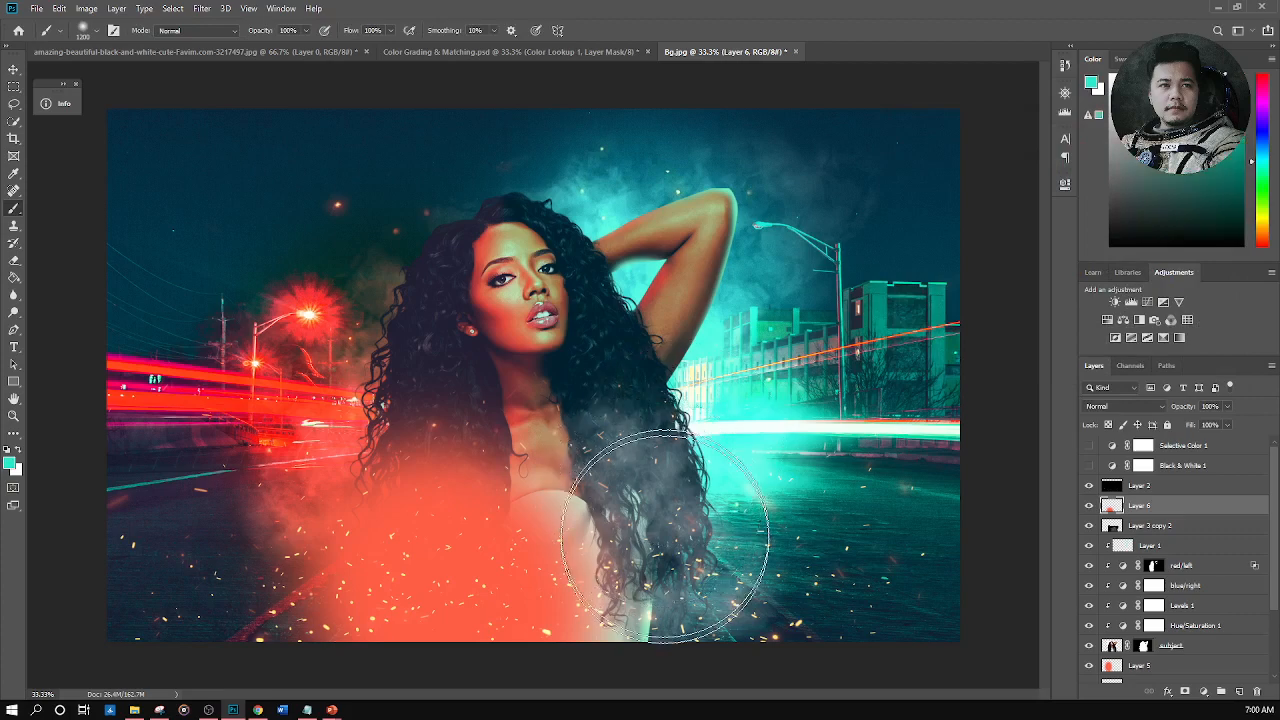
{"action": "left_click_drag", "start_coordinate": [660, 428], "coordinate": [638, 665]}
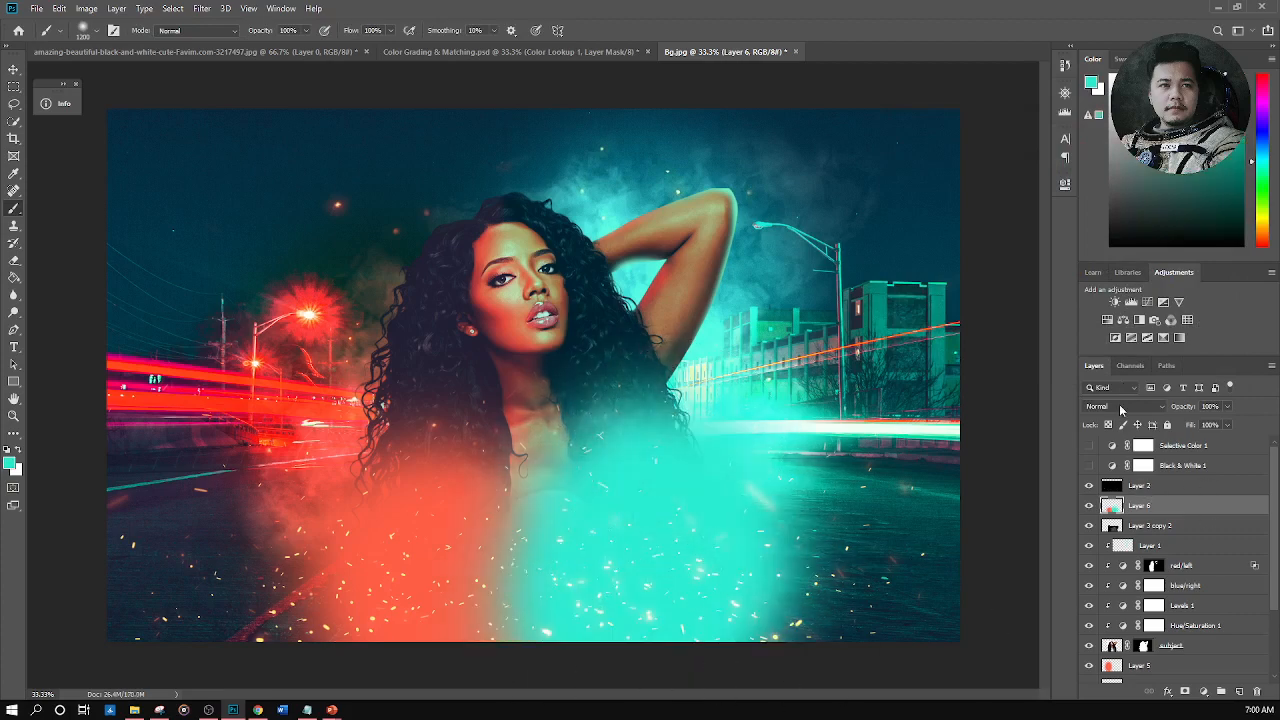
{"action": "left_click", "coordinate": [1122, 408]}
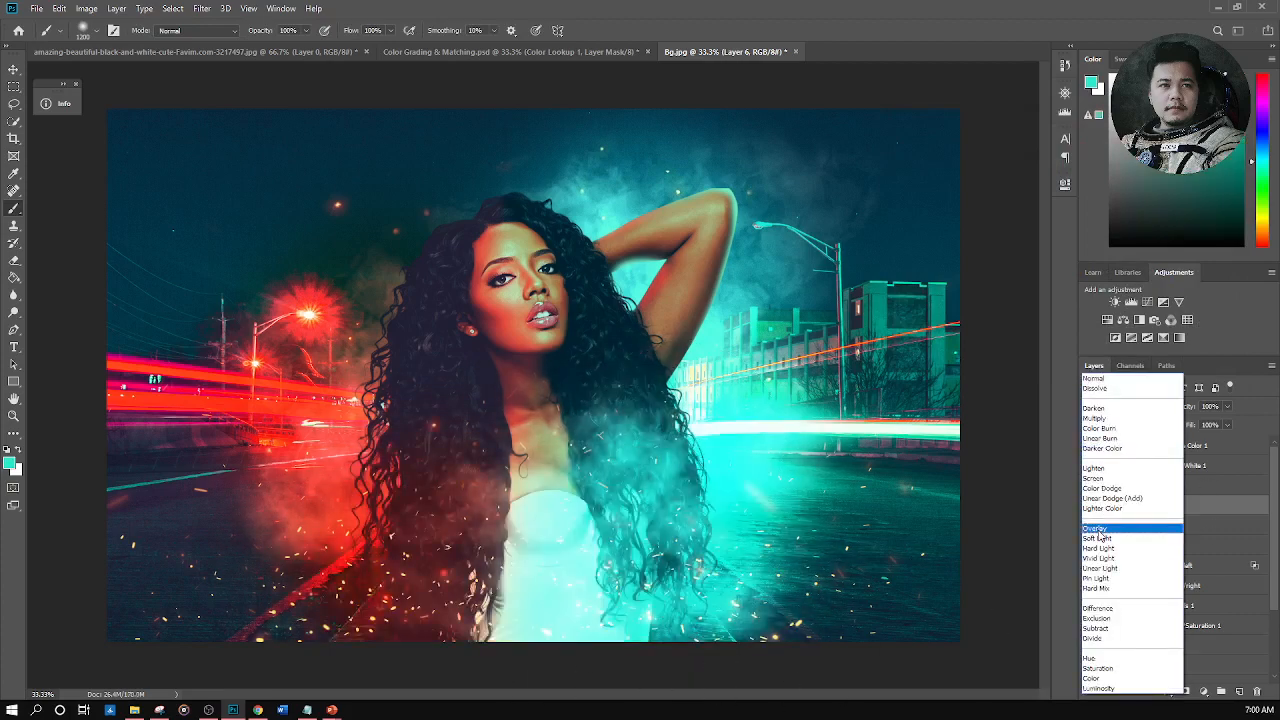
{"action": "left_click", "coordinate": [1099, 530]}
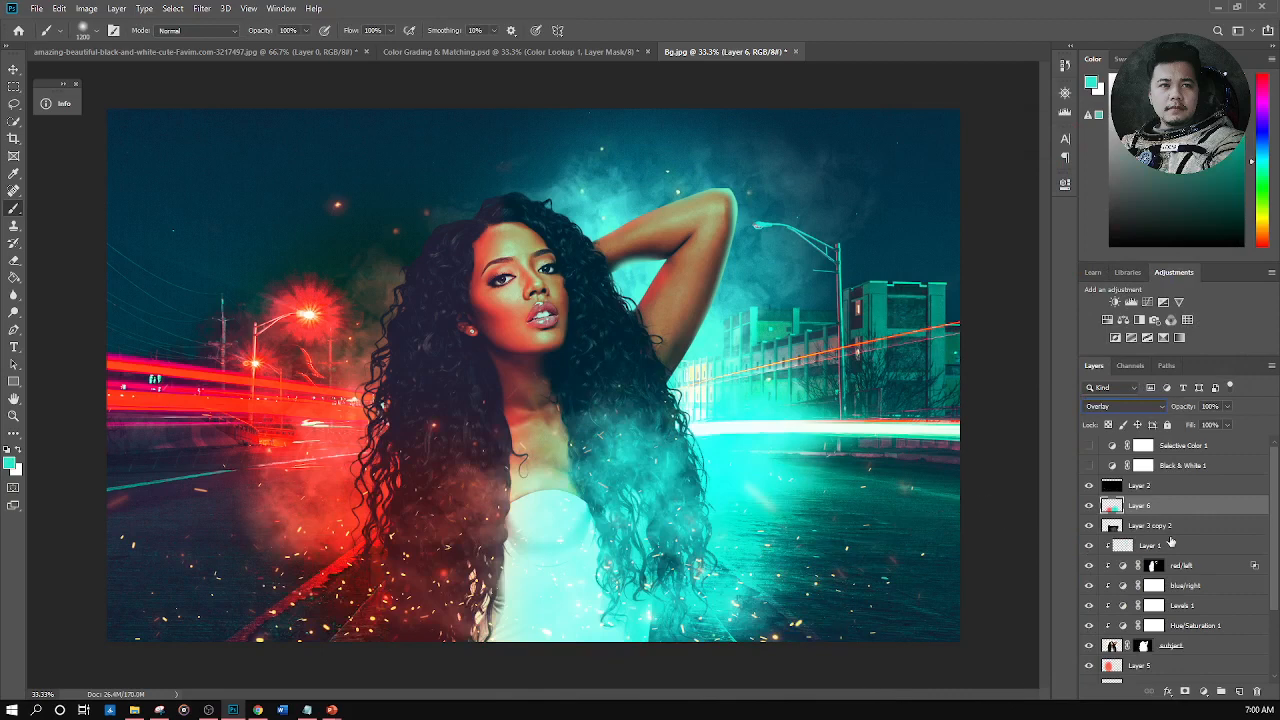
Select Layer 5, the red-orange glow behind the subject, and choose Overlay as its blend mode
{"action": "key", "text": "ctrl+minus"}
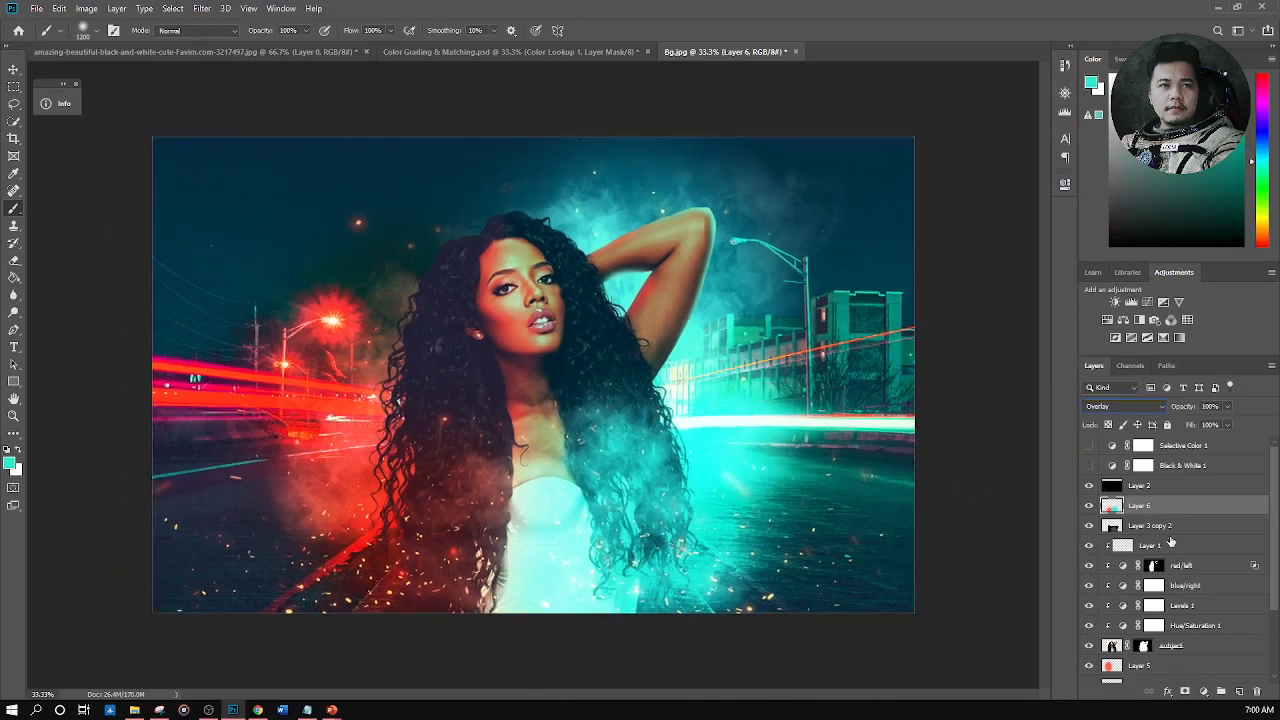
{"action": "key", "text": "ctrl+minus"}
{"action": "key", "text": "ctrl+plus"}
{"action": "key", "text": "ctrl+plus"}
{"action": "key", "text": "ctrl+minus"}
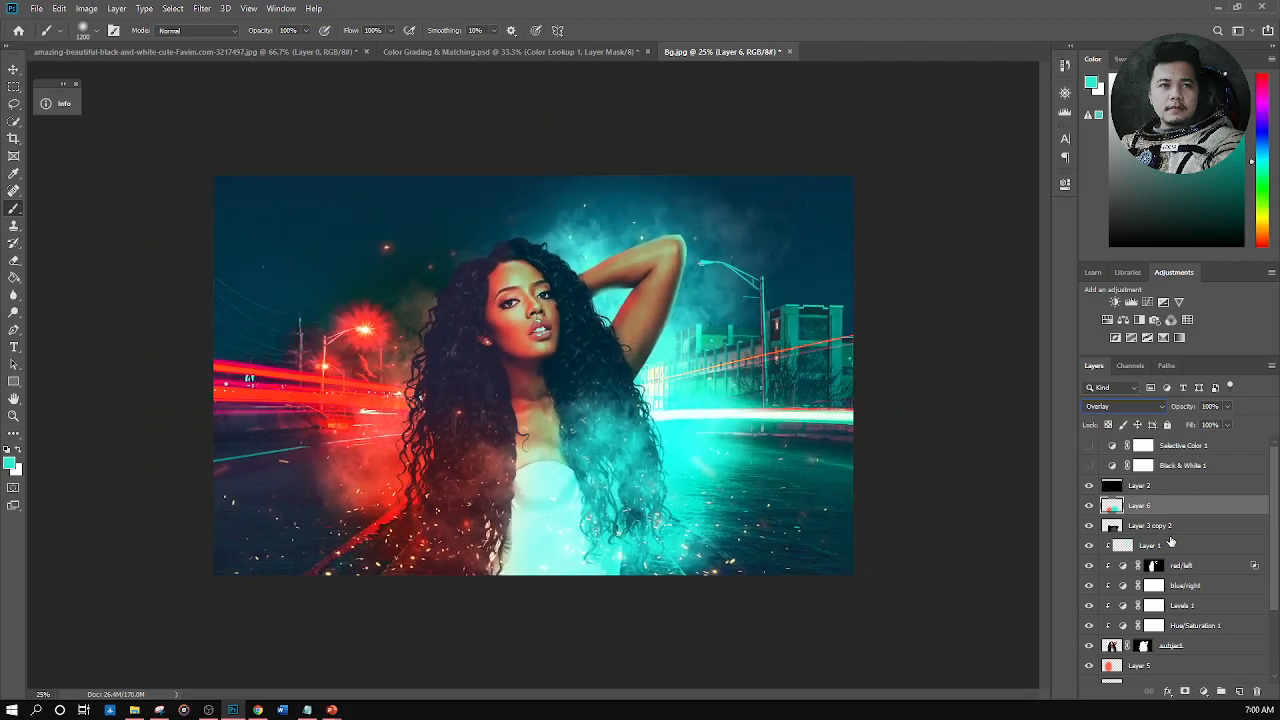
{"action": "left_click", "coordinate": [1139, 668]}
{"action": "left_click", "coordinate": [1136, 409]}
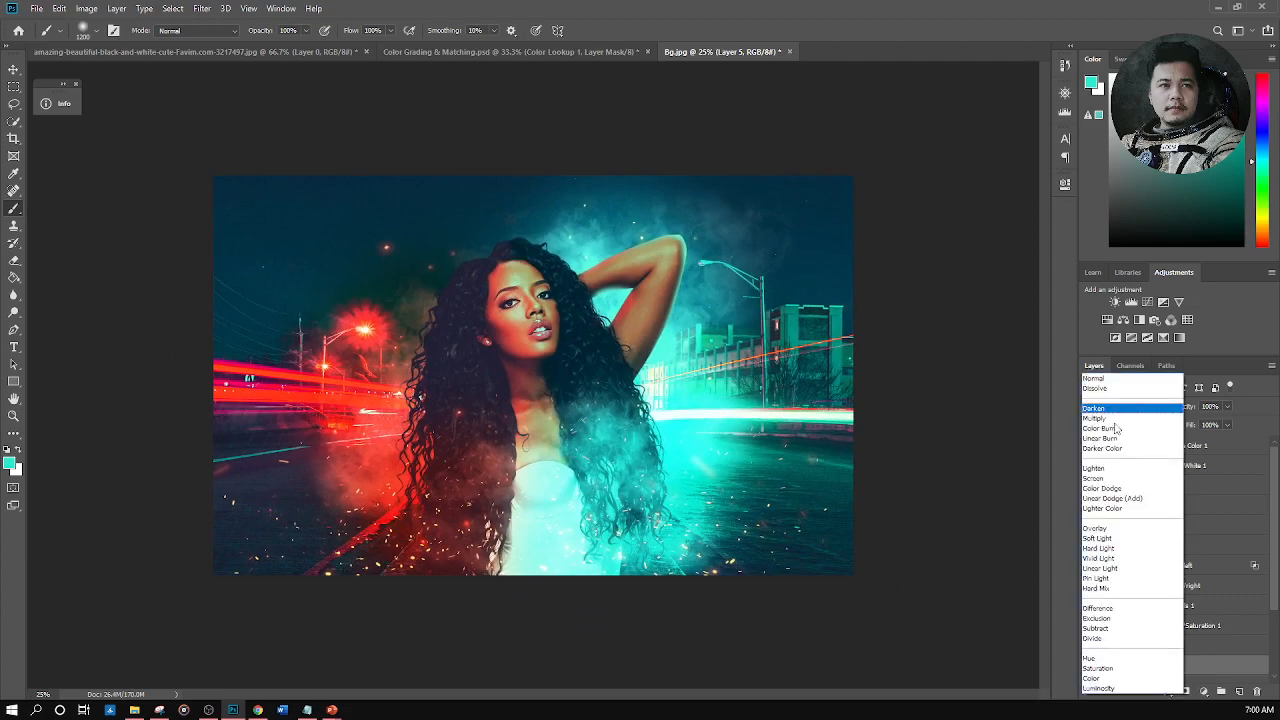
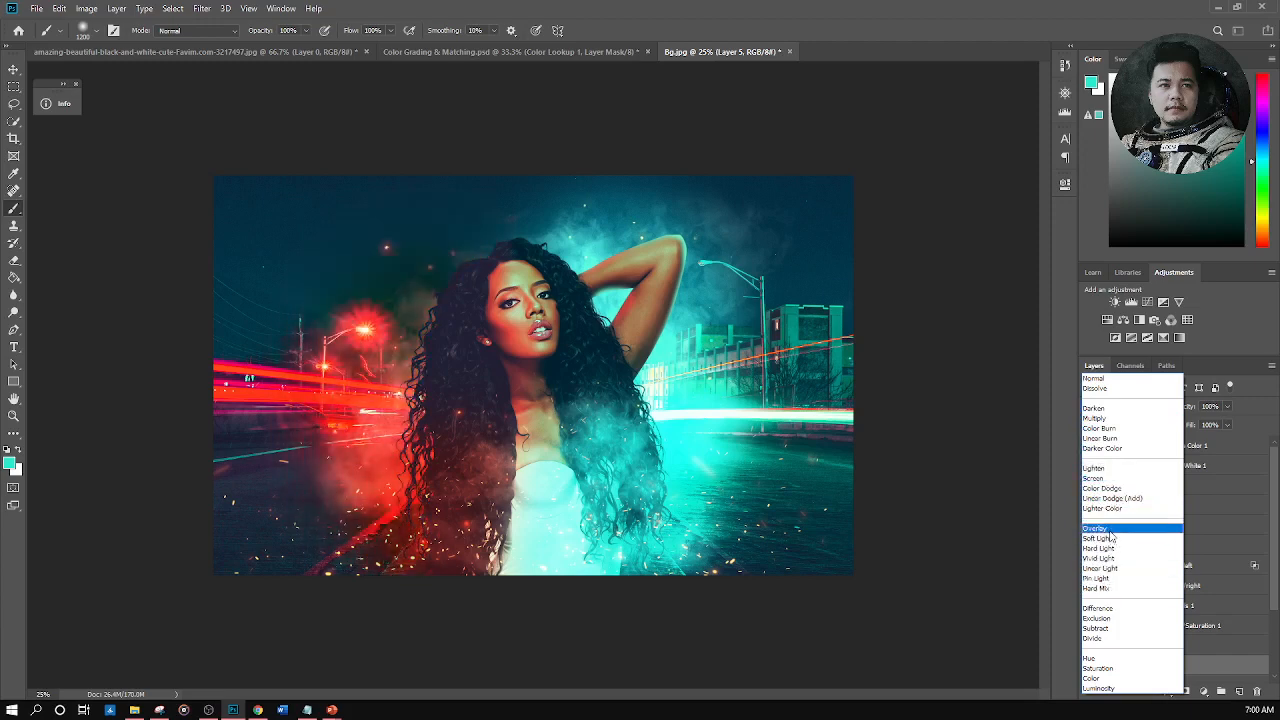
{"action": "left_click", "coordinate": [1109, 531]}
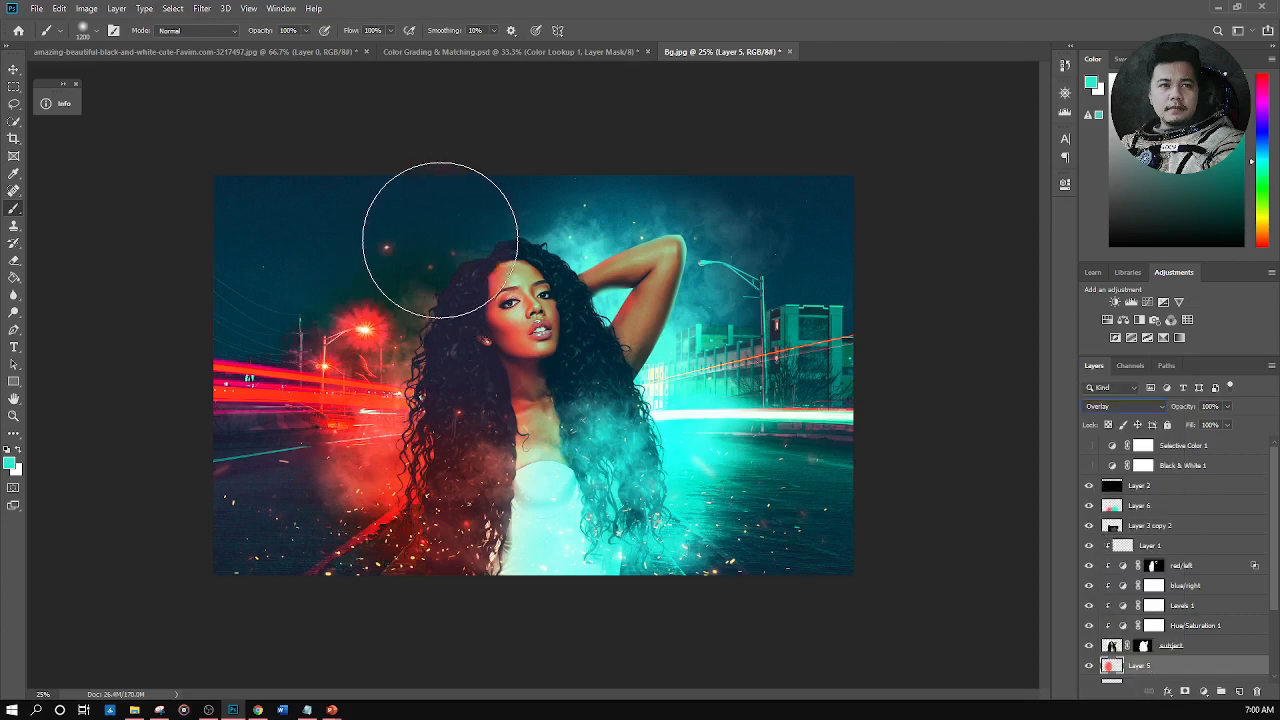
{"action": "left_click_drag", "start_coordinate": [411, 219], "coordinate": [309, 311]}
{"action": "key", "text": "ctrl+z"}
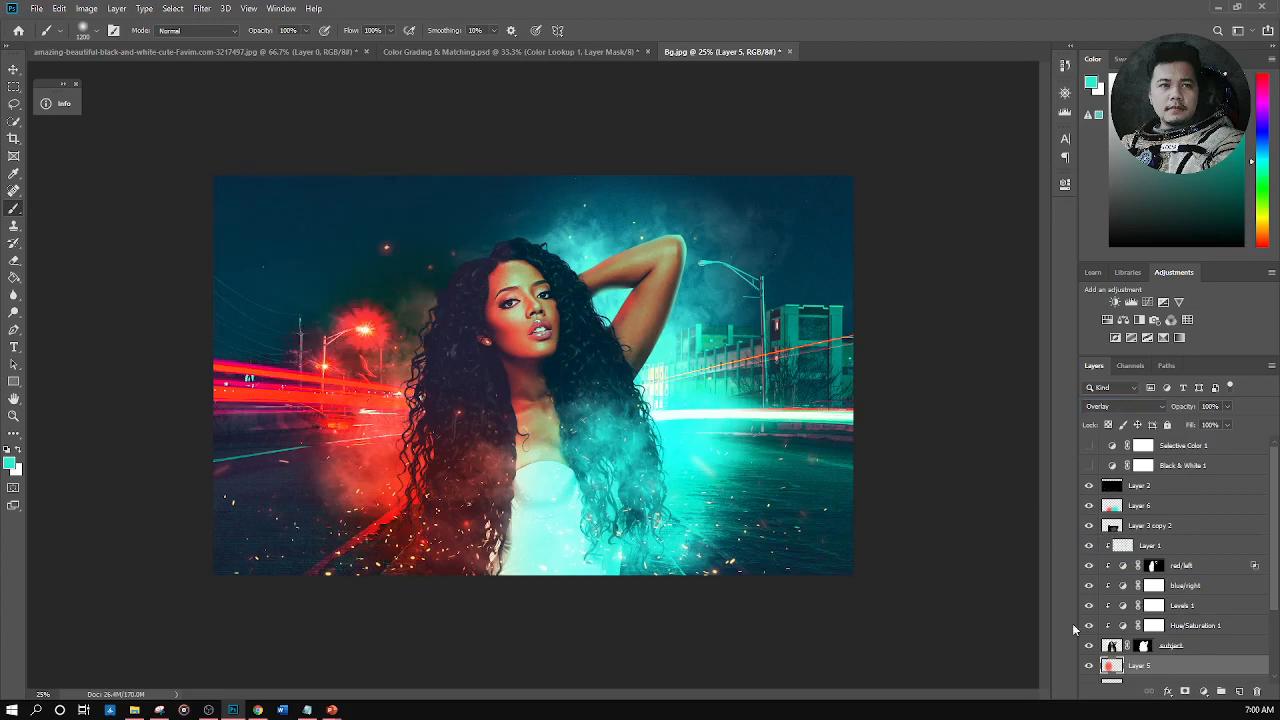
{"action": "mouse_move", "coordinate": [457, 240]}
{"action": "left_mouse_down"}
{"action": "mouse_move", "coordinate": [416, 207]}
{"action": "mouse_move", "coordinate": [291, 318]}
{"action": "mouse_move", "coordinate": [191, 362]}
{"action": "mouse_move", "coordinate": [143, 414]}
{"action": "left_mouse_up"}
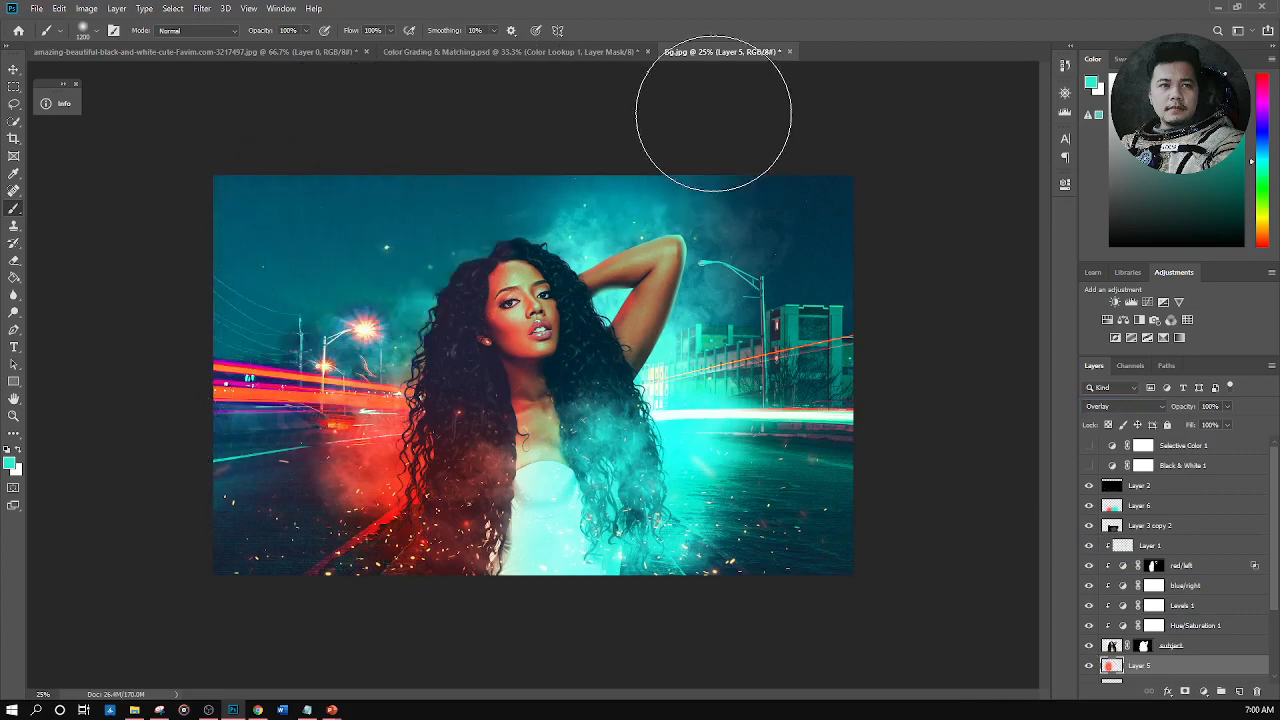
{"action": "key", "text": "ctrl+z"}
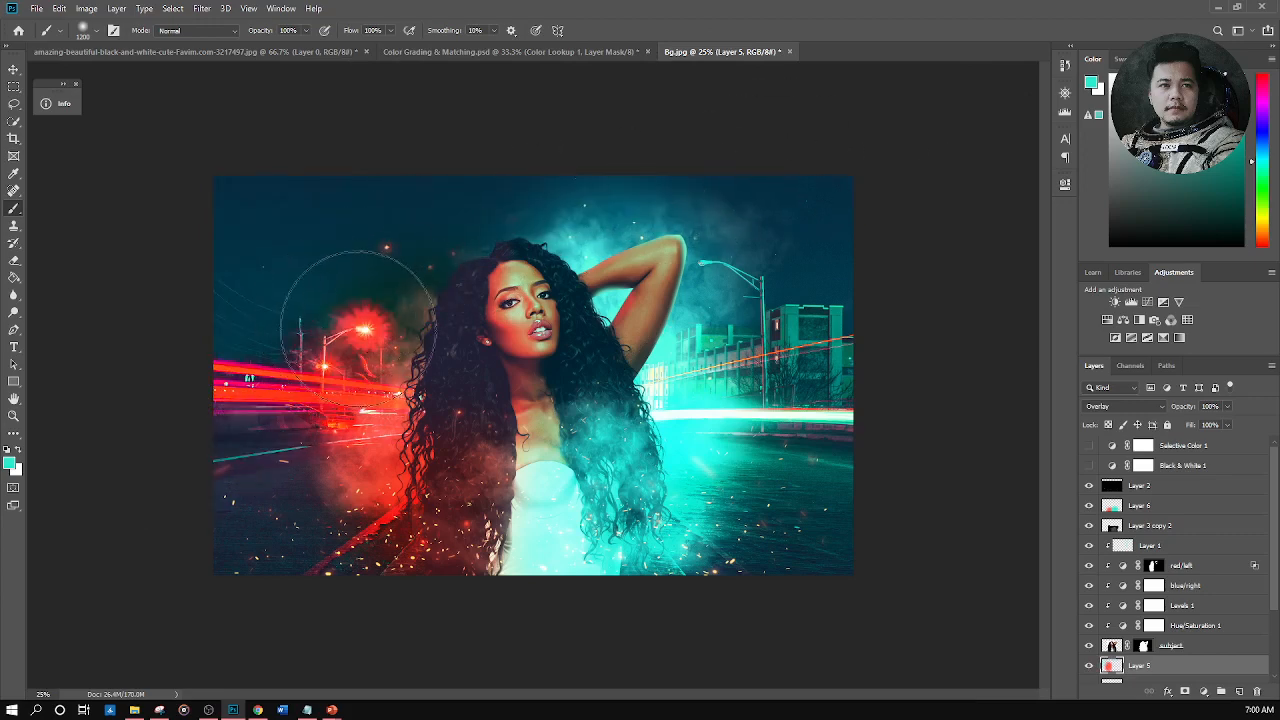
{"action": "scroll", "coordinate": [1098, 640], "scroll_direction": "down", "scroll_amount": 3}
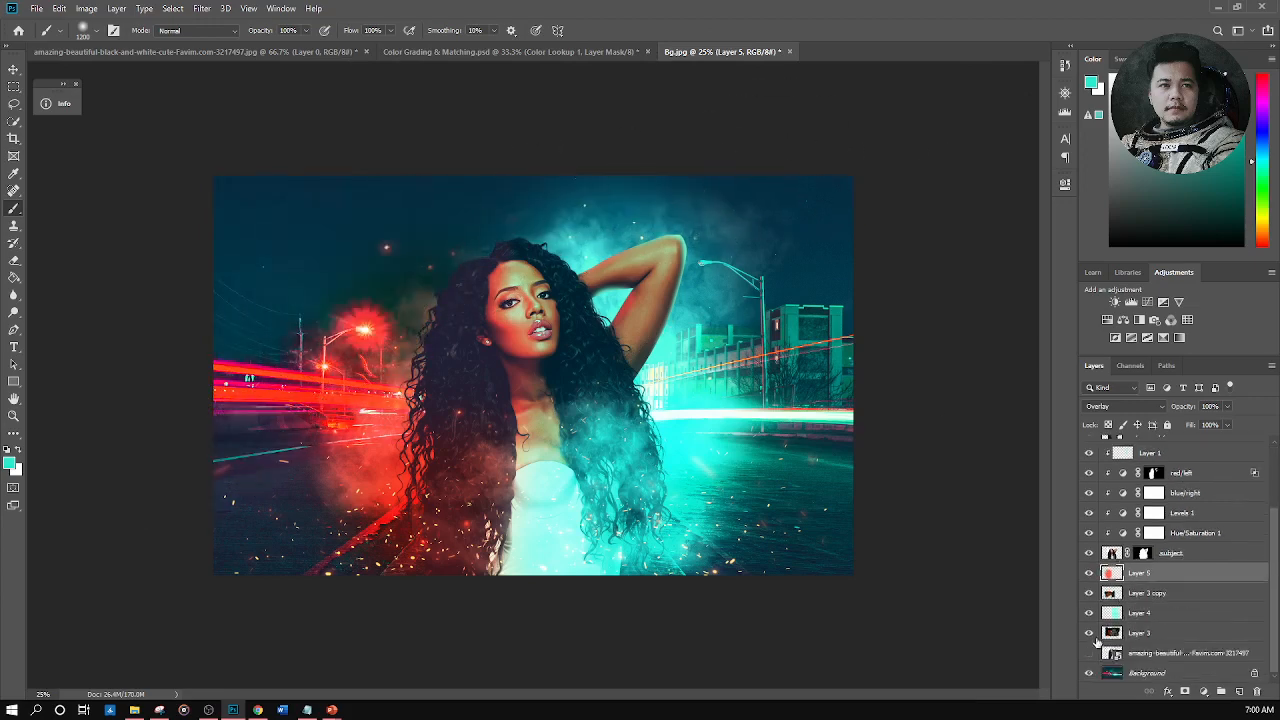
{"action": "left_click", "coordinate": [1089, 573]}
{"action": "left_click", "coordinate": [1089, 573]}
{"action": "mouse_move", "coordinate": [316, 282]}
{"action": "left_mouse_down"}
{"action": "mouse_move", "coordinate": [307, 267]}
{"action": "mouse_move", "coordinate": [349, 236]}
{"action": "left_mouse_up"}
{"action": "key", "text": "ctrl+z"}
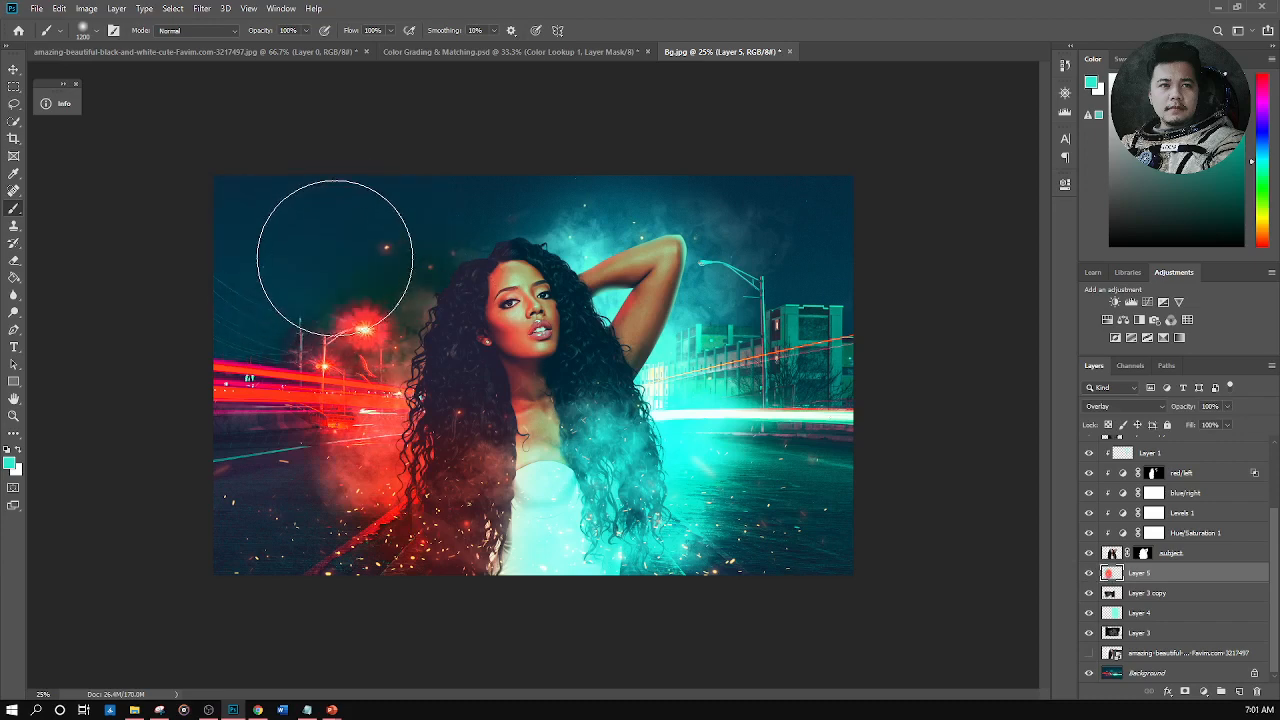
Erase the excess red glow in the sky on Layer 5 and clean up the front glow on Layer 6
{"action": "key", "text": "e"}
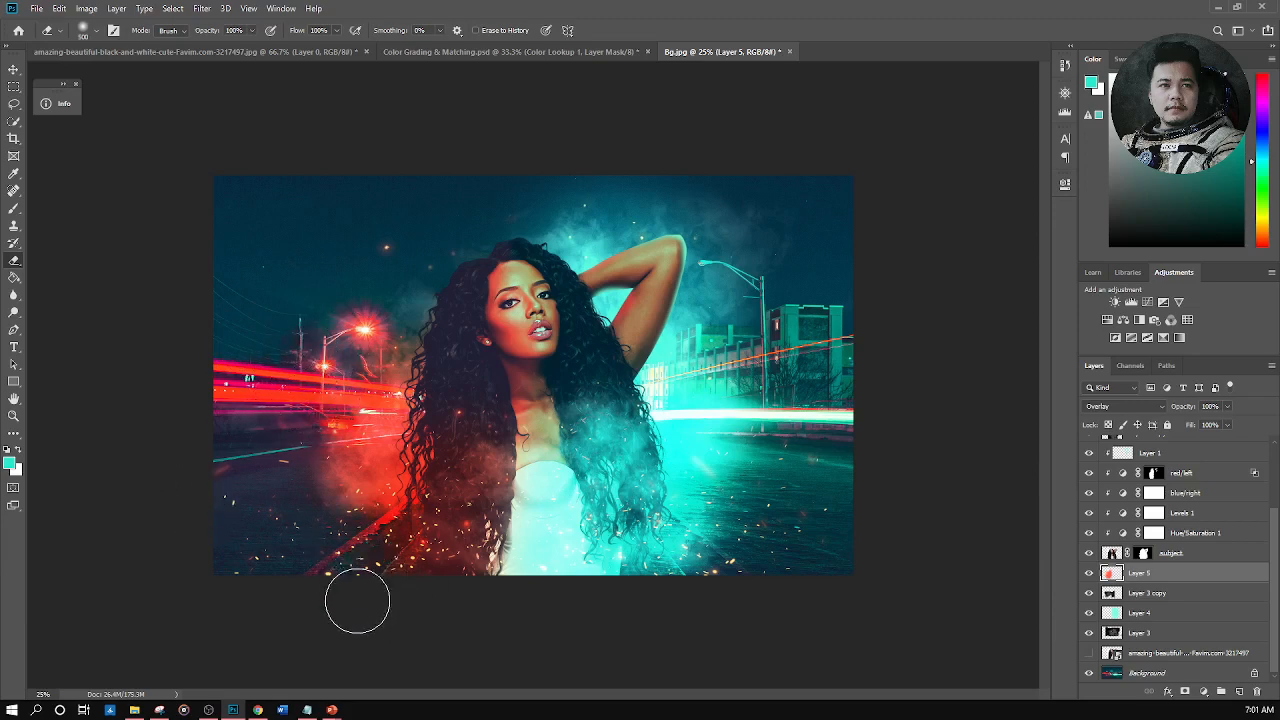
{"action": "scroll", "coordinate": [1198, 550], "scroll_direction": "up", "scroll_amount": 2}
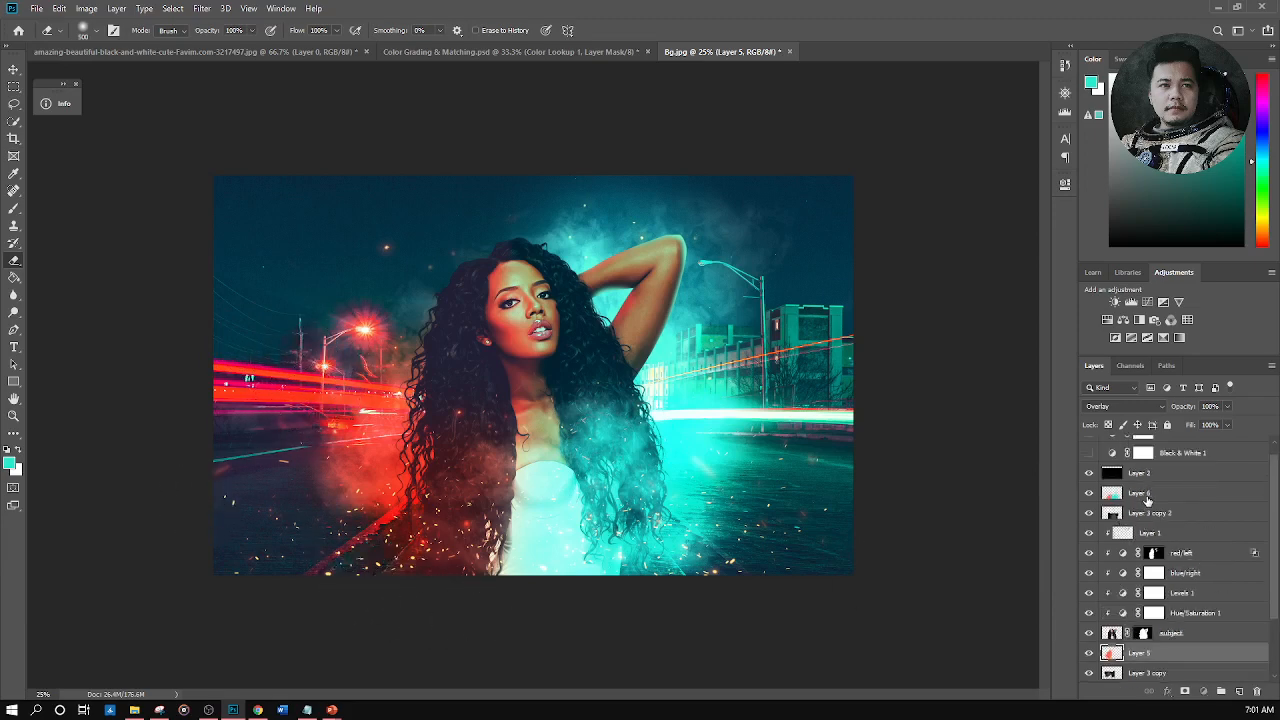
{"action": "left_click", "coordinate": [1147, 495]}
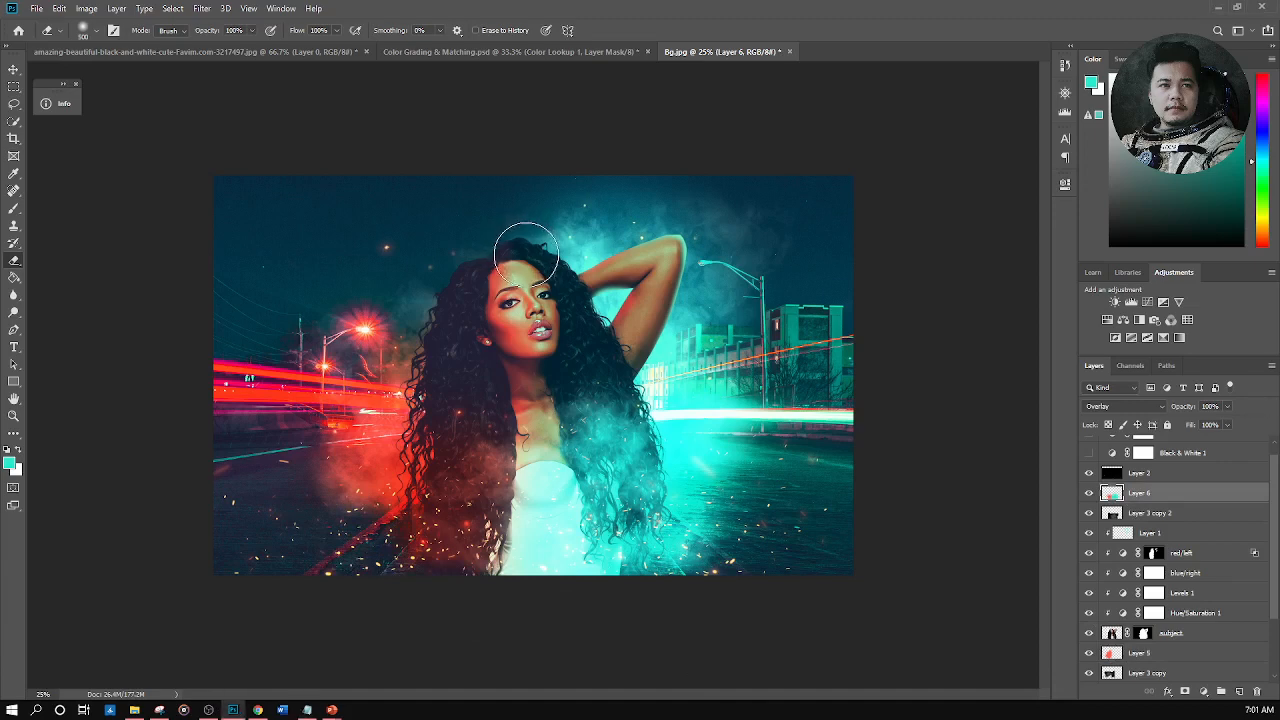
Switch to the presentation, review the slides up to the LUT color filters step, and return to Photoshop
{"action": "key", "text": "alt+Tab"}
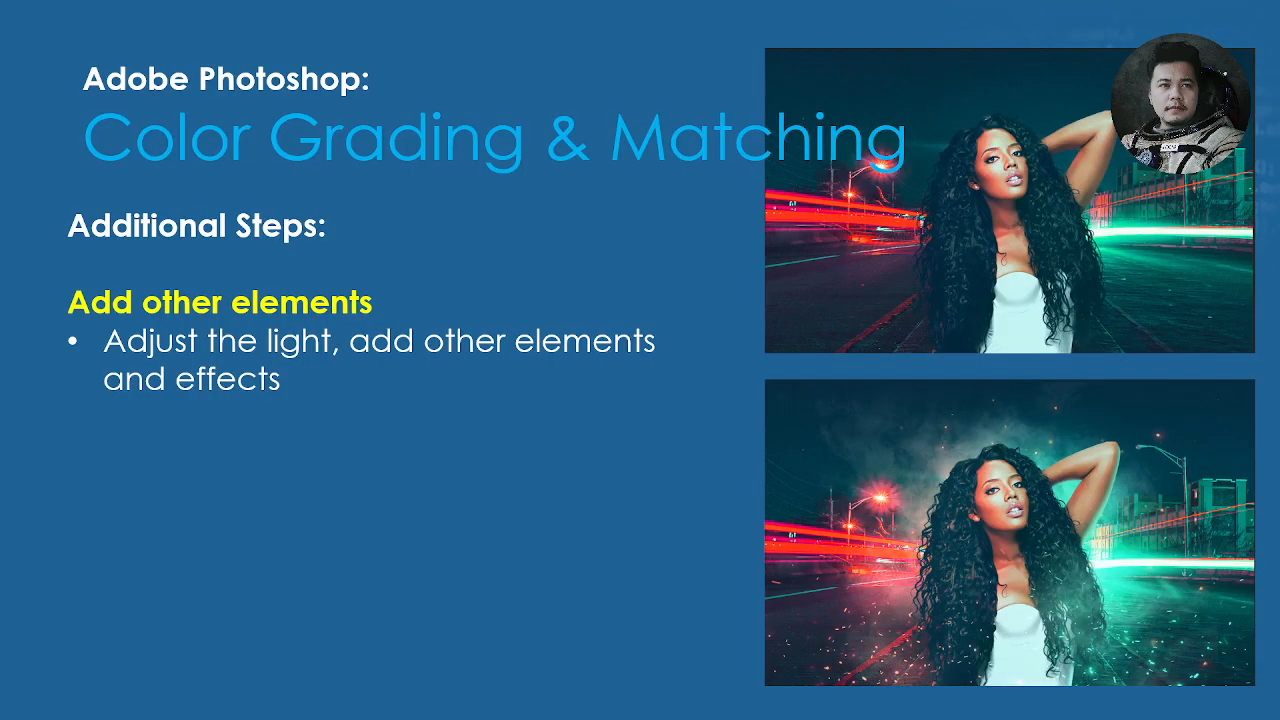
{"action": "key", "text": "Right"}
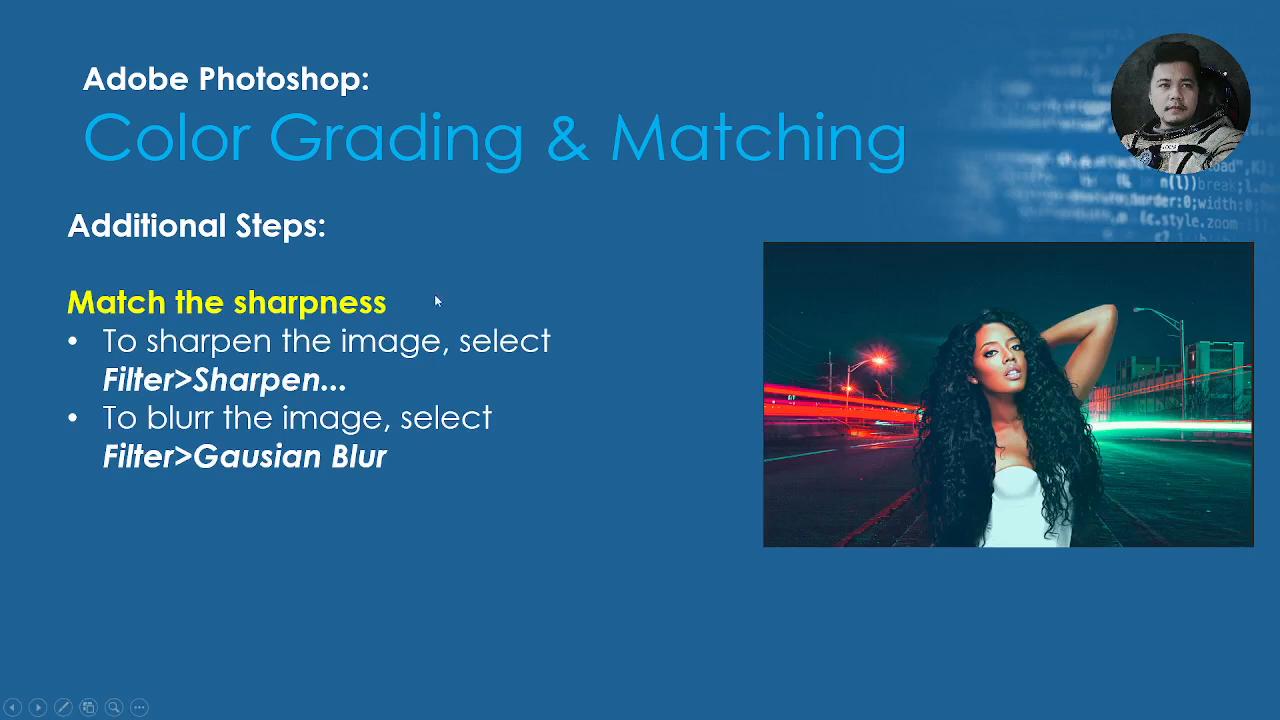
{"action": "key", "text": "Left"}
{"action": "key", "text": "Right"}
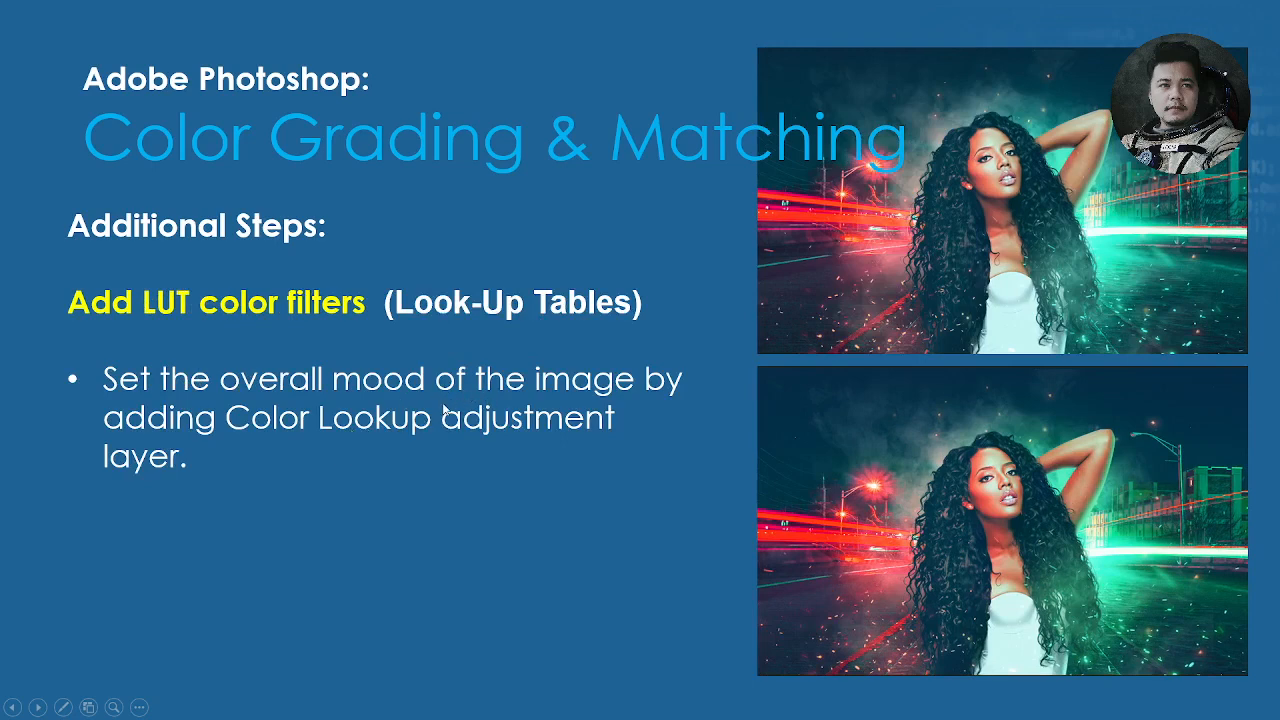
{"action": "key", "text": "alt+Tab"}
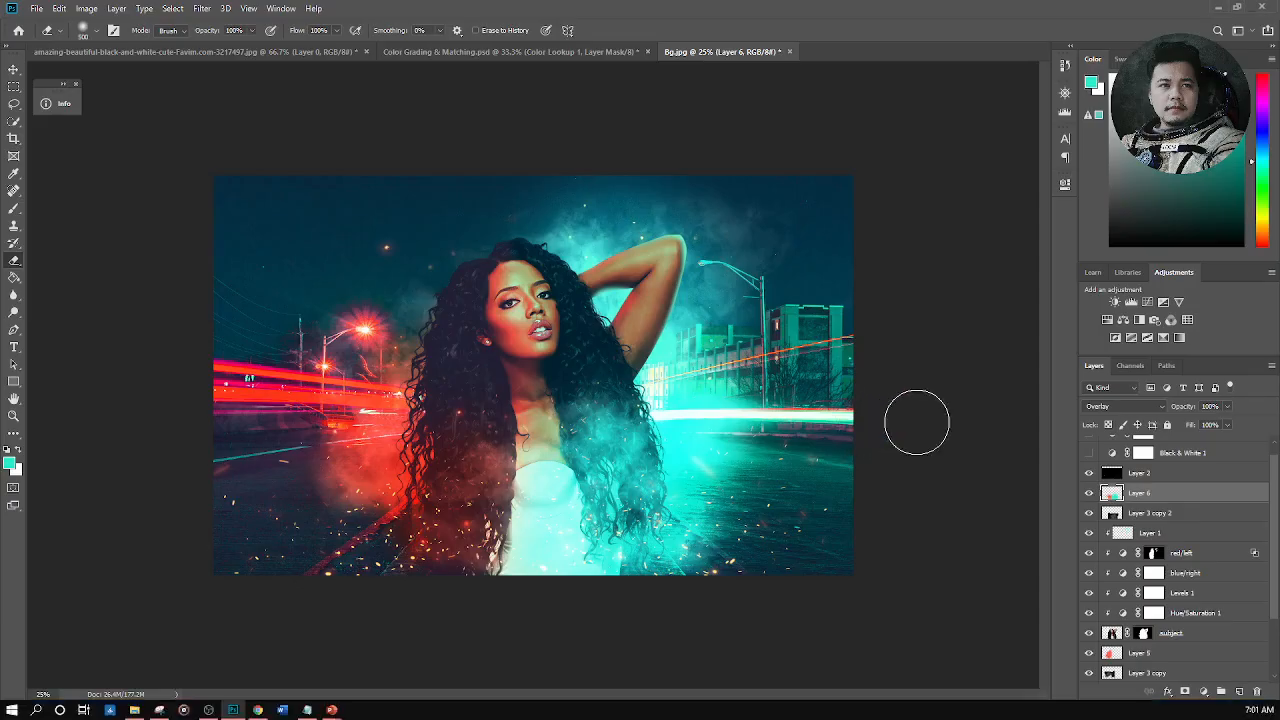
Add a Color Lookup adjustment layer above Layer 6 and apply the 2Strip.look 3DLUT file
{"action": "left_click", "coordinate": [1205, 694]}
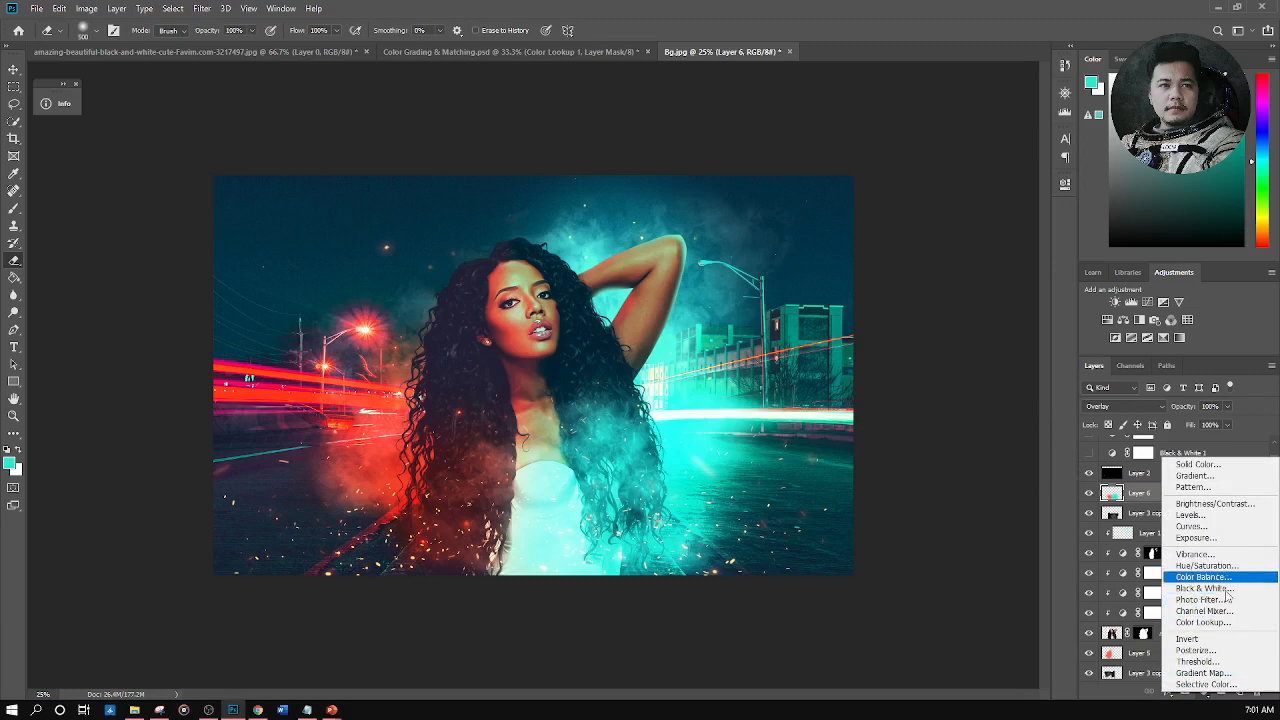
{"action": "left_click", "coordinate": [1204, 622]}
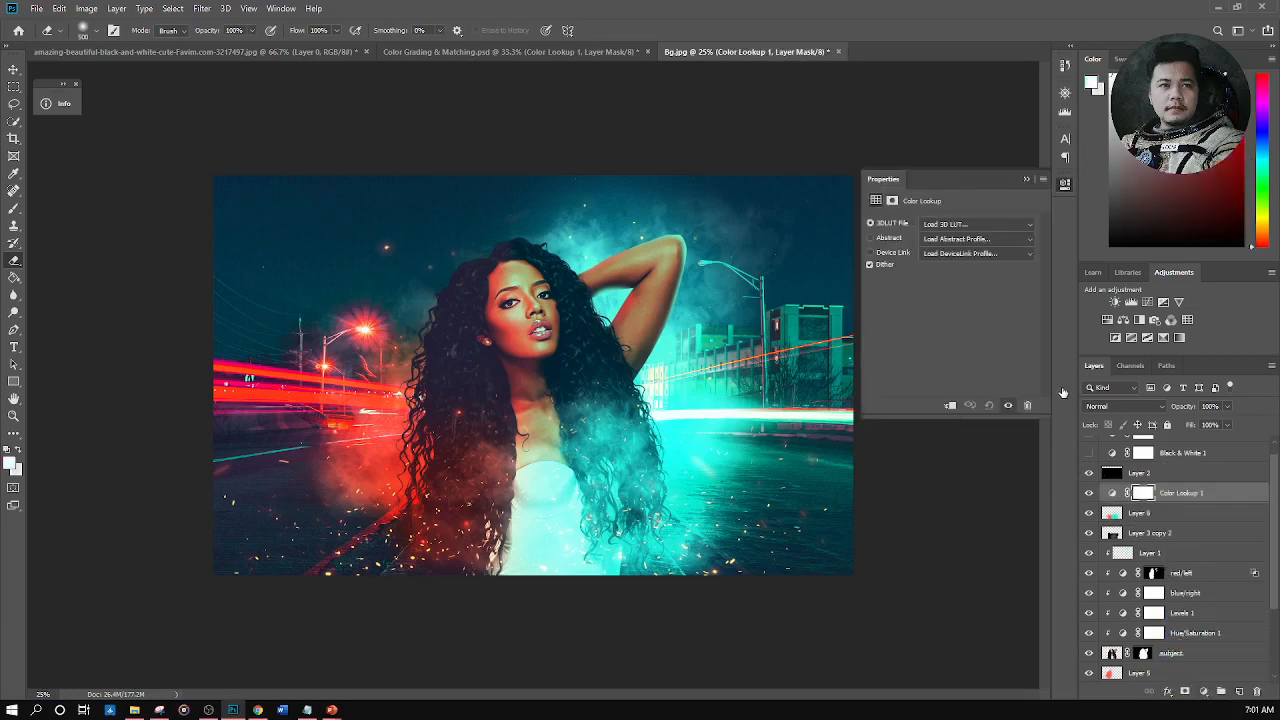
{"action": "left_click", "coordinate": [992, 225]}
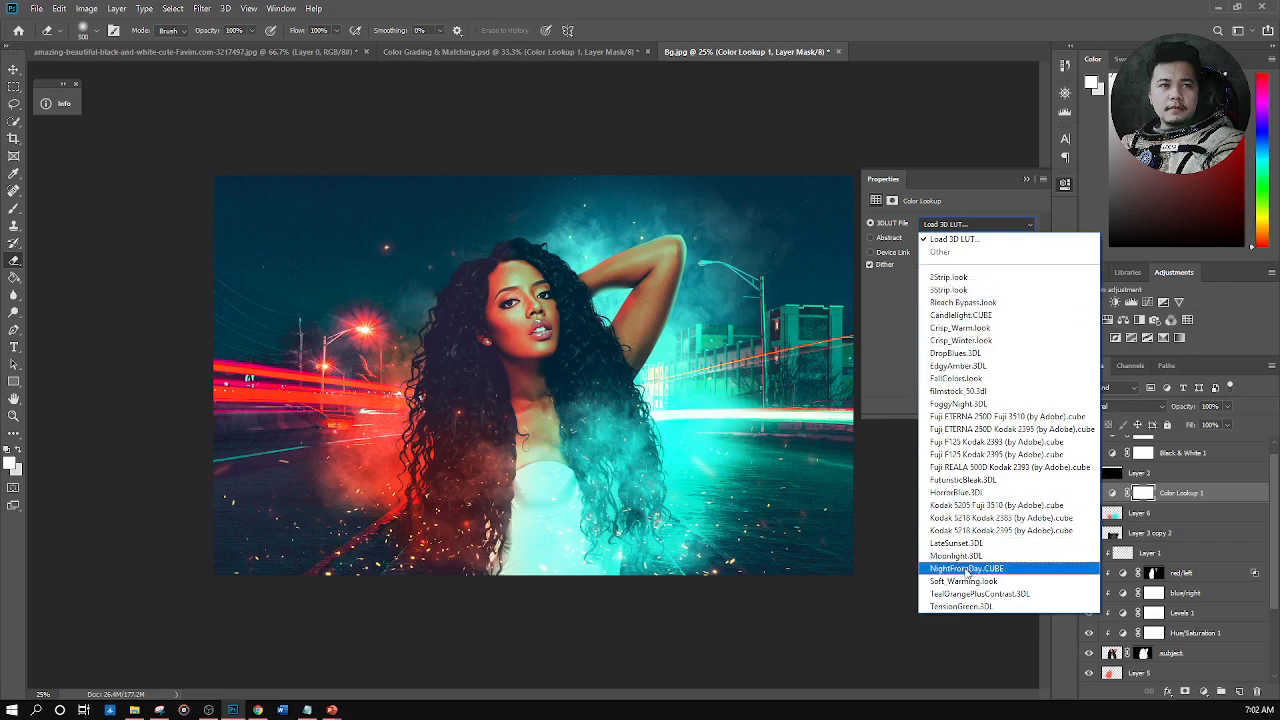
{"action": "left_click", "coordinate": [960, 281]}
{"action": "left_click", "coordinate": [980, 225]}
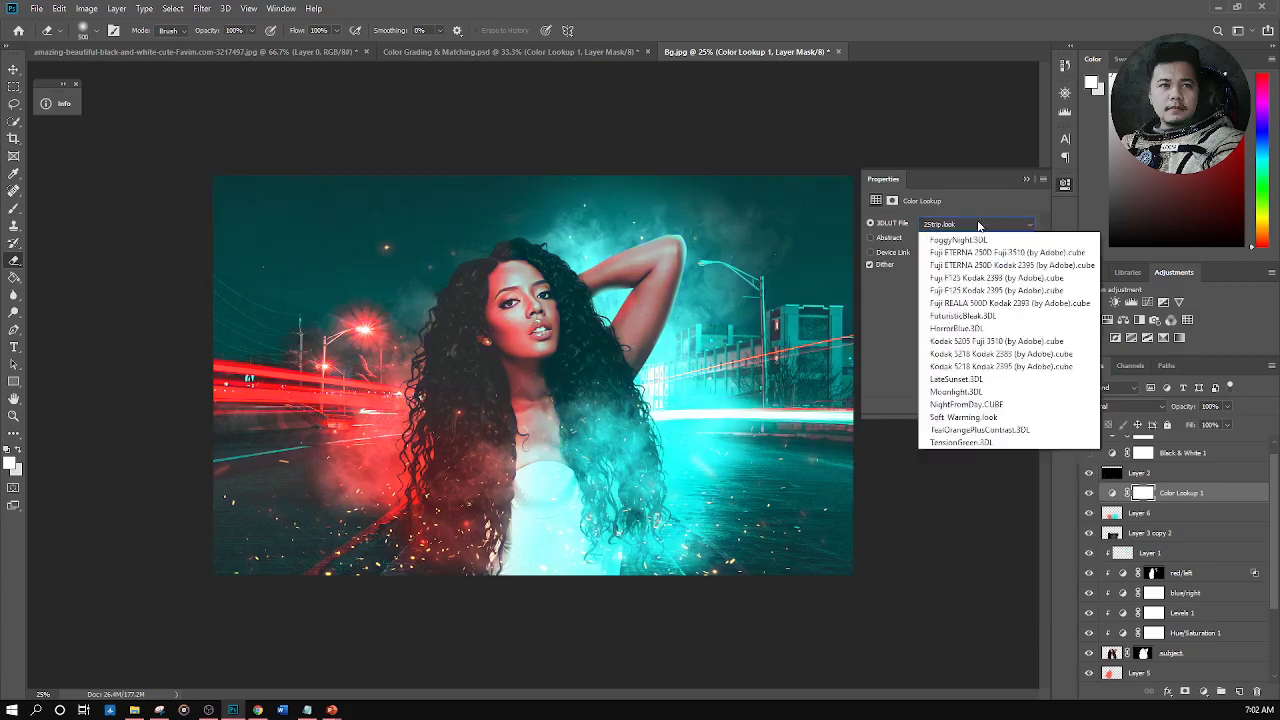
{"action": "left_click", "coordinate": [960, 282]}
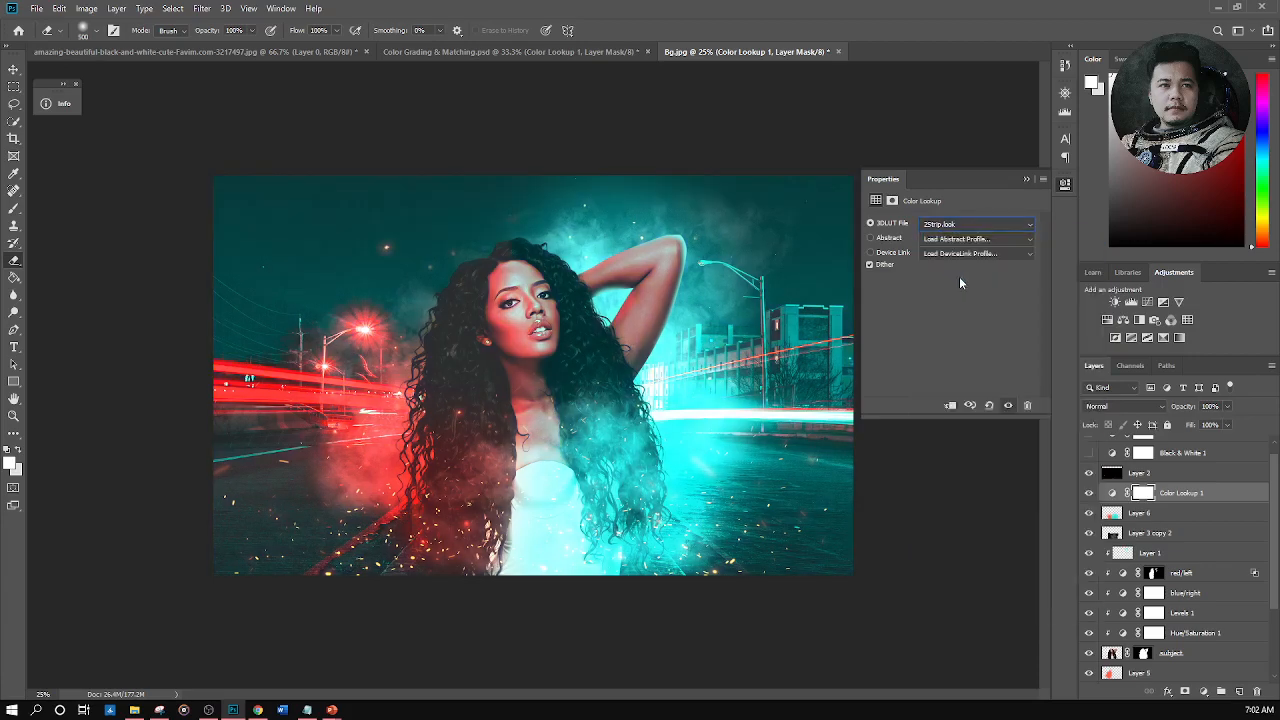
Preview the successive 3DLUT presets on the Color Lookup layer and stop at Fuji F125 Kodak 2395 (by Adobe).cube
{"action": "key", "text": "Down"}
{"action": "key", "text": "Down"}
{"action": "key", "text": "Down"}
{"action": "key", "text": "Down"}
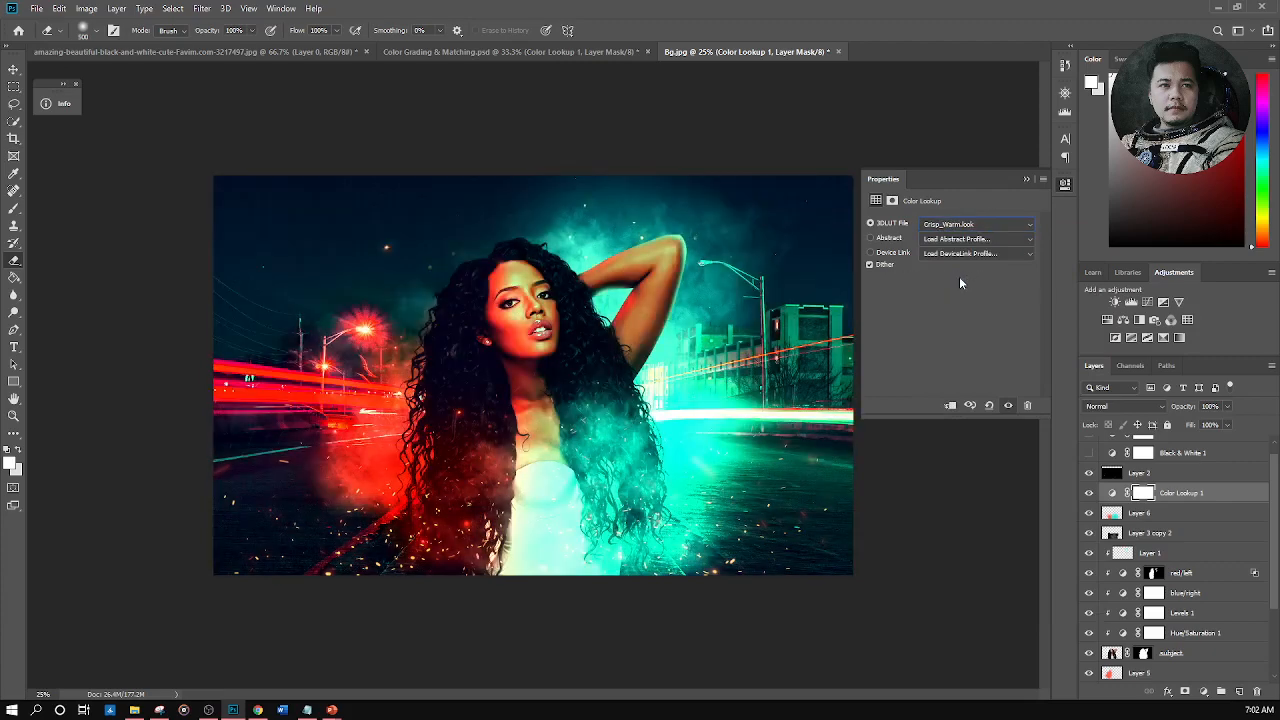
{"action": "key", "text": "Down"}
{"action": "key", "text": "Up"}
{"action": "key", "text": "Down"}
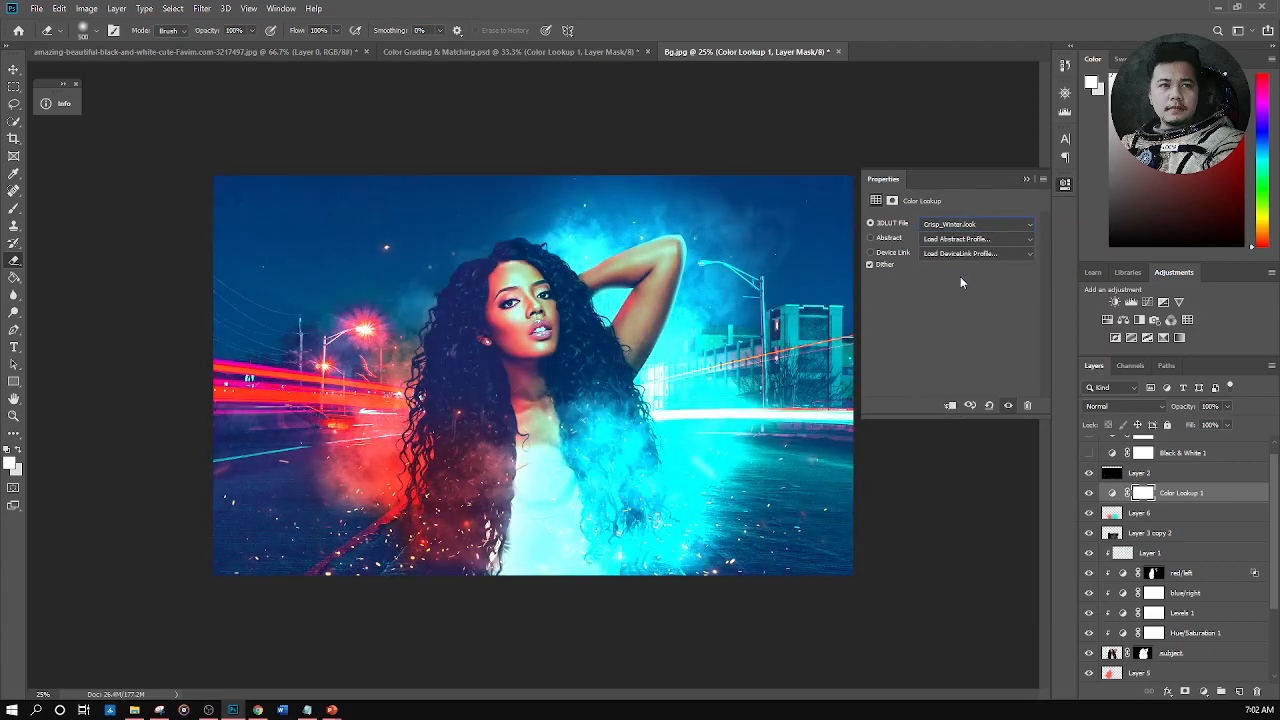
{"action": "key", "text": "Down"}
{"action": "key", "text": "Down"}
{"action": "key", "text": "Up"}
{"action": "key", "text": "Down"}
{"action": "key", "text": "Down"}
{"action": "key", "text": "Down"}
{"action": "key", "text": "Up"}
{"action": "key", "text": "Down"}
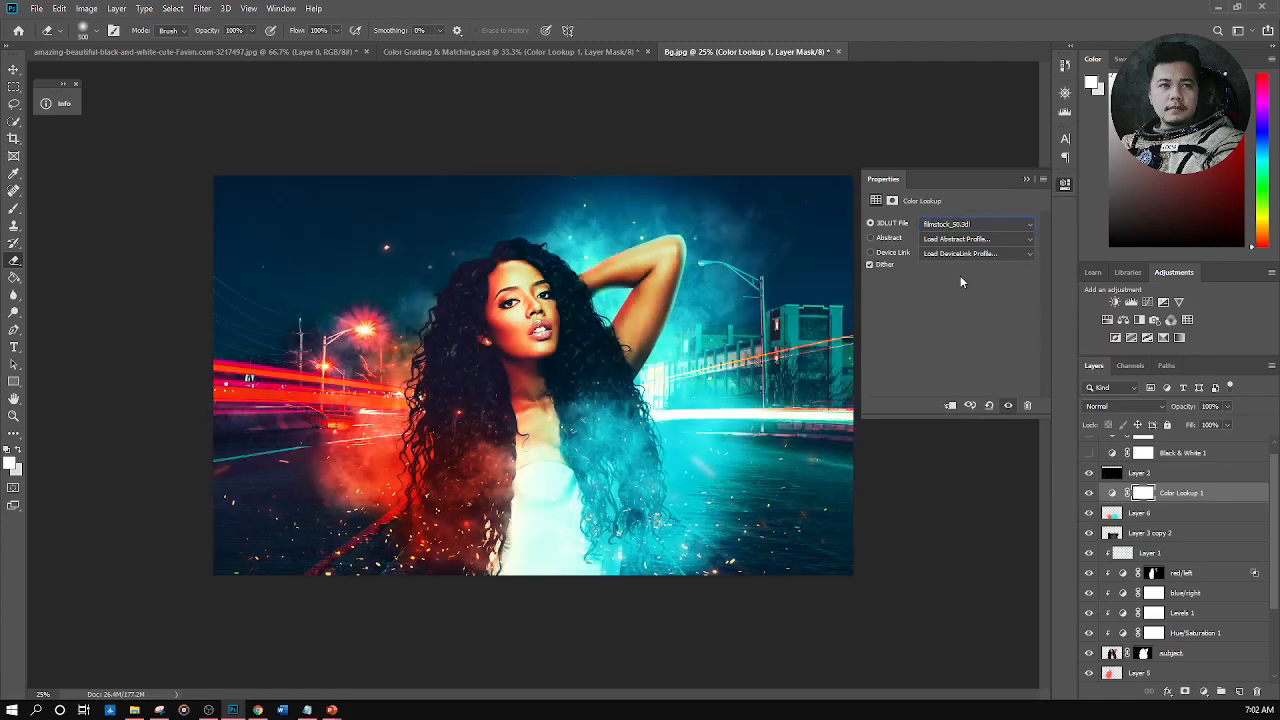
{"action": "key", "text": "Down"}
{"action": "key", "text": "Down"}
{"action": "key", "text": "Down"}
{"action": "key", "text": "Down"}
{"action": "key", "text": "Down"}
{"action": "key", "text": "Down"}
{"action": "key", "text": "Up"}
{"action": "key", "text": "Down"}
{"action": "key", "text": "Down"}
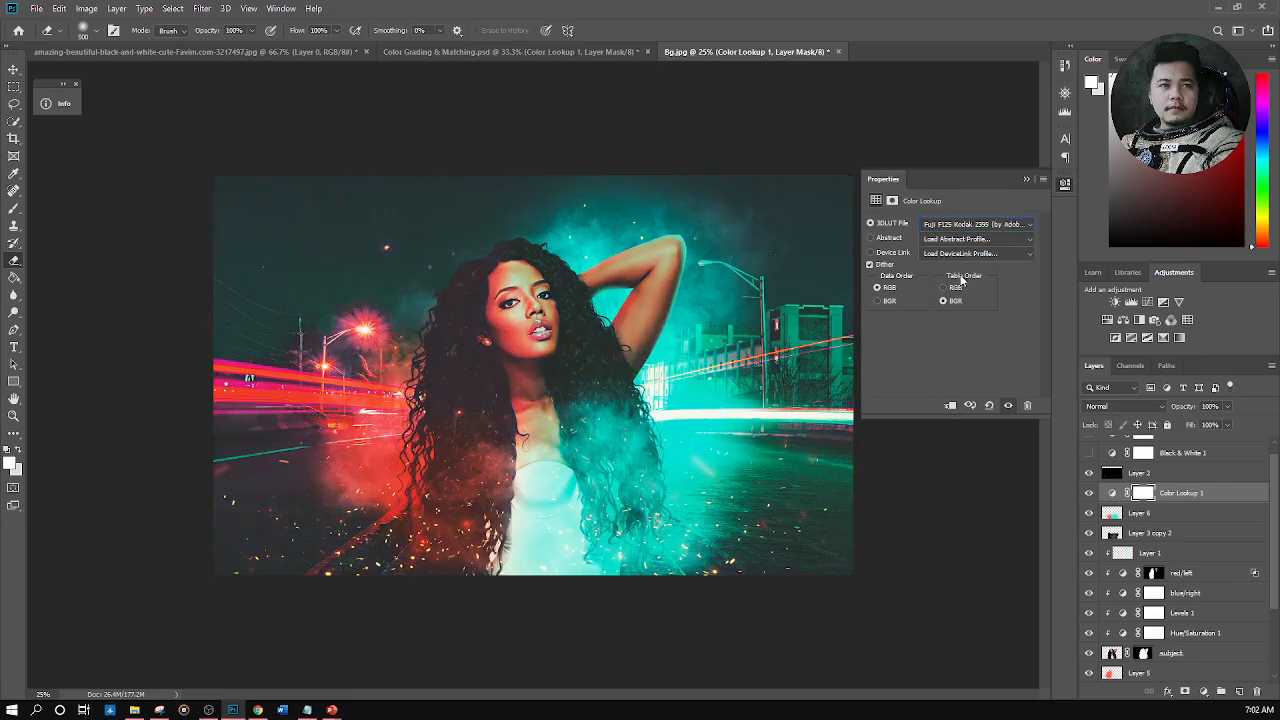
Open the file browser for loading an external 3D LUT and close it without choosing a file
{"action": "left_click", "coordinate": [990, 225]}
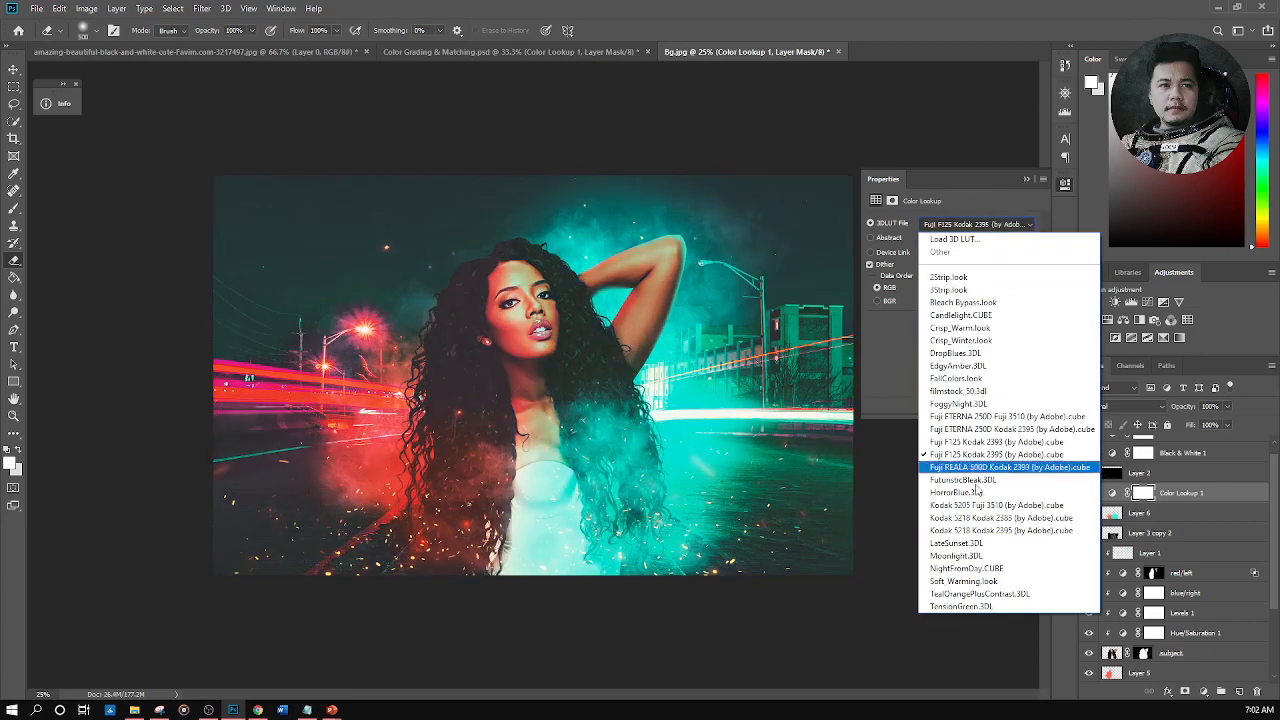
{"action": "left_click", "coordinate": [966, 241]}
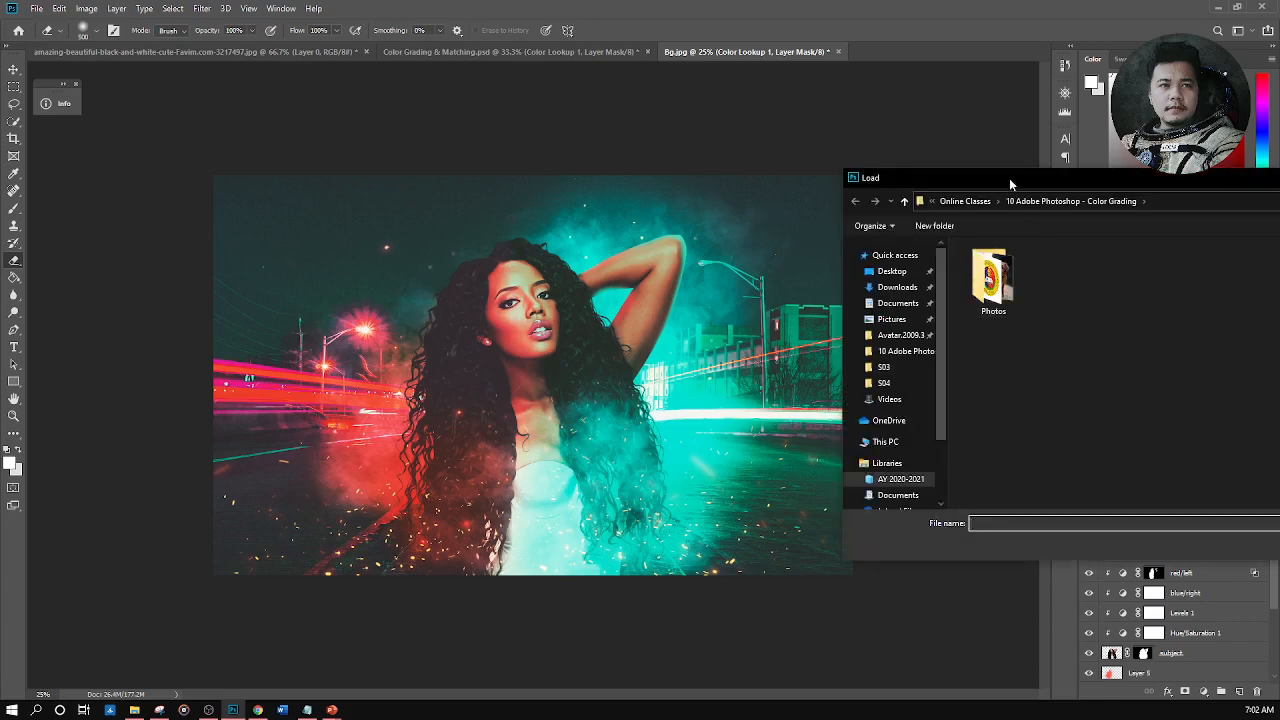
{"action": "left_click_drag", "start_coordinate": [1008, 180], "coordinate": [754, 231]}
{"action": "left_click", "coordinate": [1180, 234]}
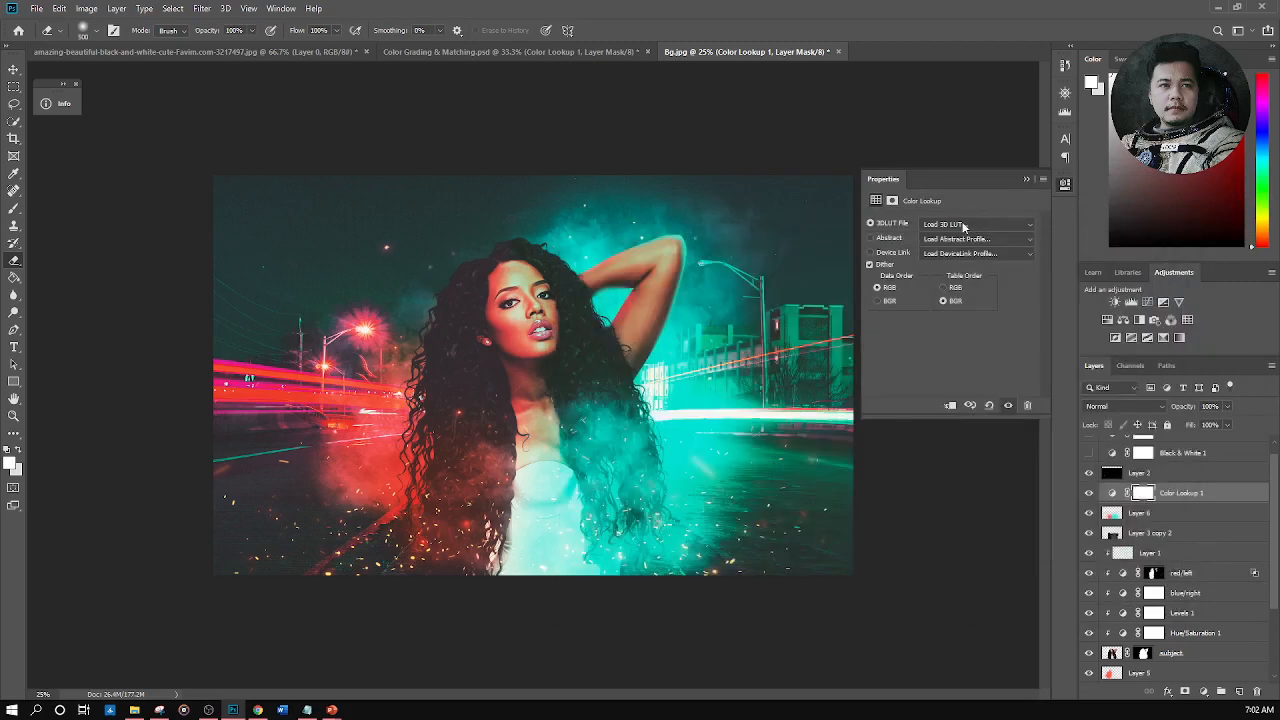
Apply the 3Strip.look 3DLUT file to the Color Lookup layer and collapse its properties
{"action": "left_click", "coordinate": [972, 227]}
{"action": "left_click", "coordinate": [940, 289]}
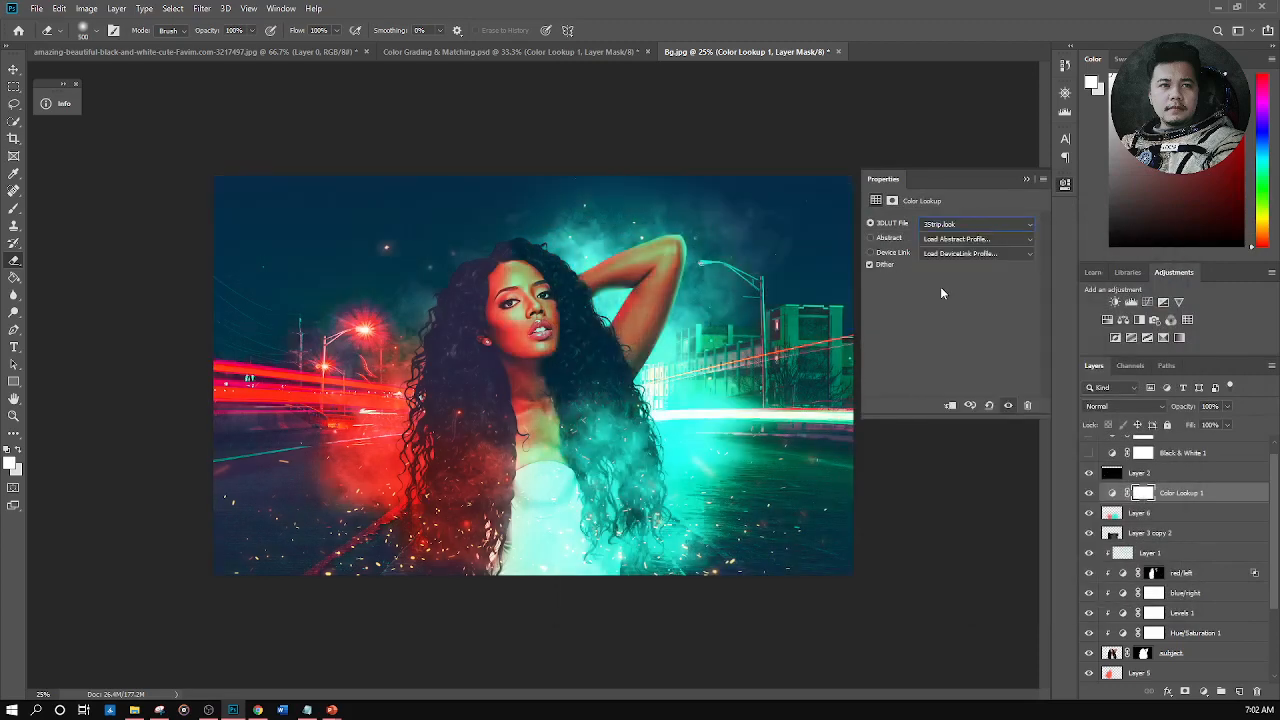
{"action": "key", "text": "Down"}
{"action": "key", "text": "Up"}
{"action": "left_click", "coordinate": [1026, 179]}
Move the Color Lookup 1 layer above Selective Color 1 and toggle its visibility to compare the grade
{"action": "scroll", "coordinate": [1145, 507], "scroll_direction": "up", "scroll_amount": 1}
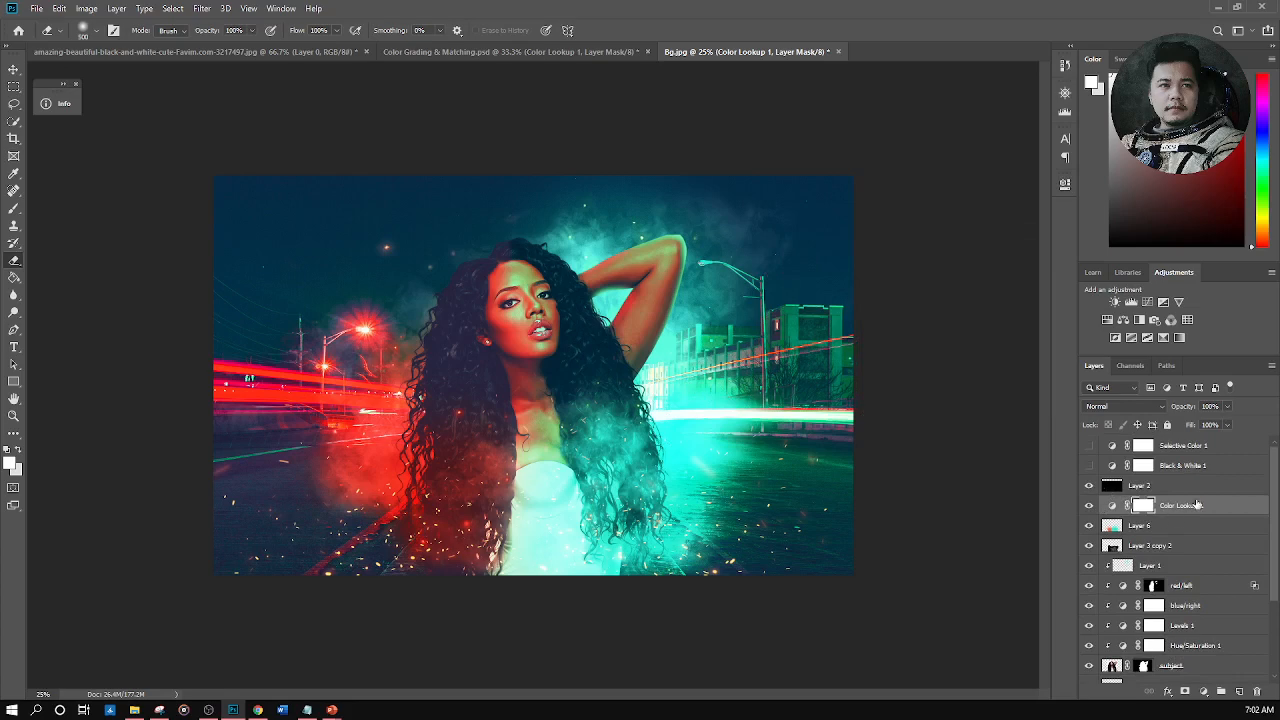
{"action": "left_click_drag", "start_coordinate": [1172, 487], "coordinate": [1092, 448]}
{"action": "left_click", "coordinate": [1089, 446]}
{"action": "left_click", "coordinate": [1088, 447]}
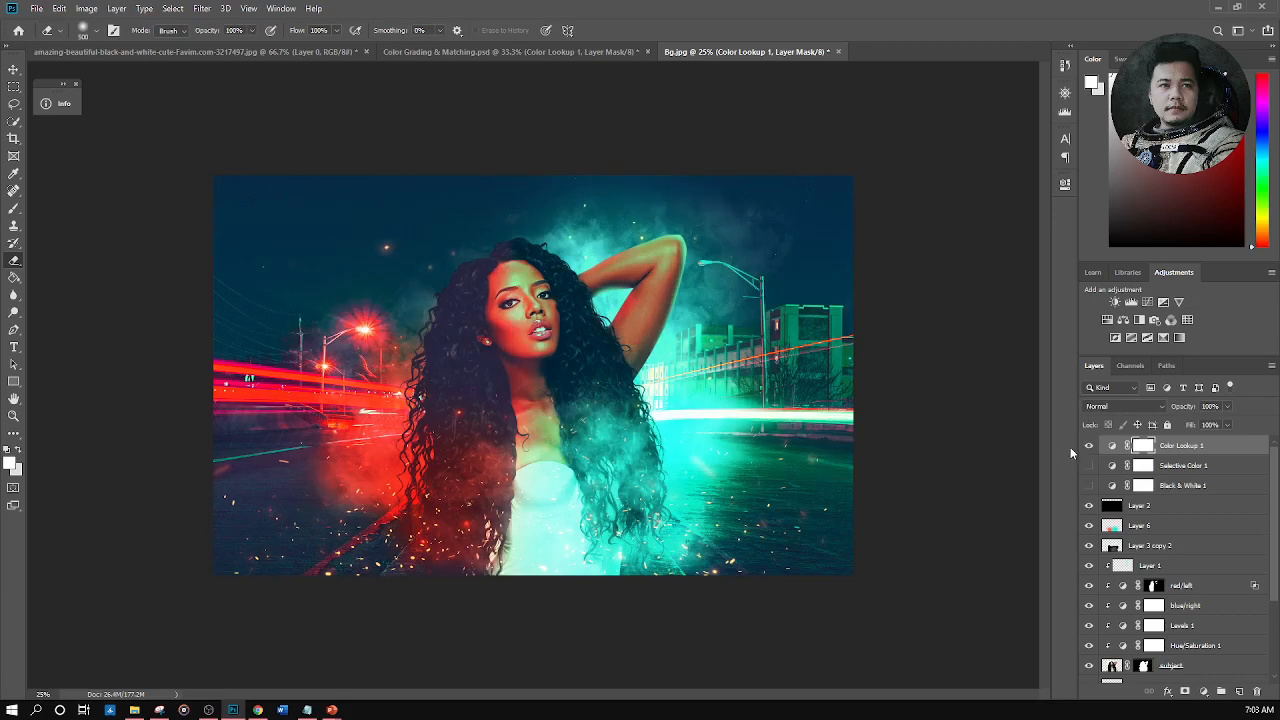
Start saving a copy of the composite in JPEG format and close the save dialog without saving
{"action": "left_click", "coordinate": [36, 8]}
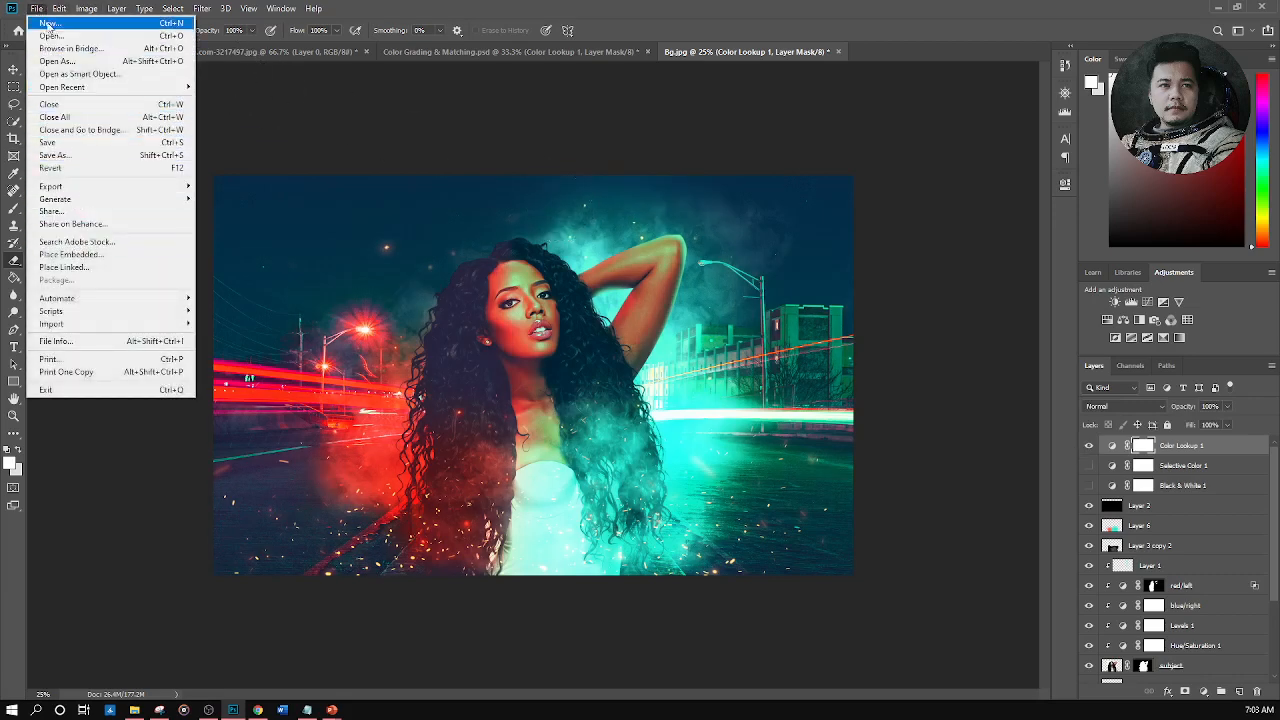
{"action": "left_click", "coordinate": [86, 157]}
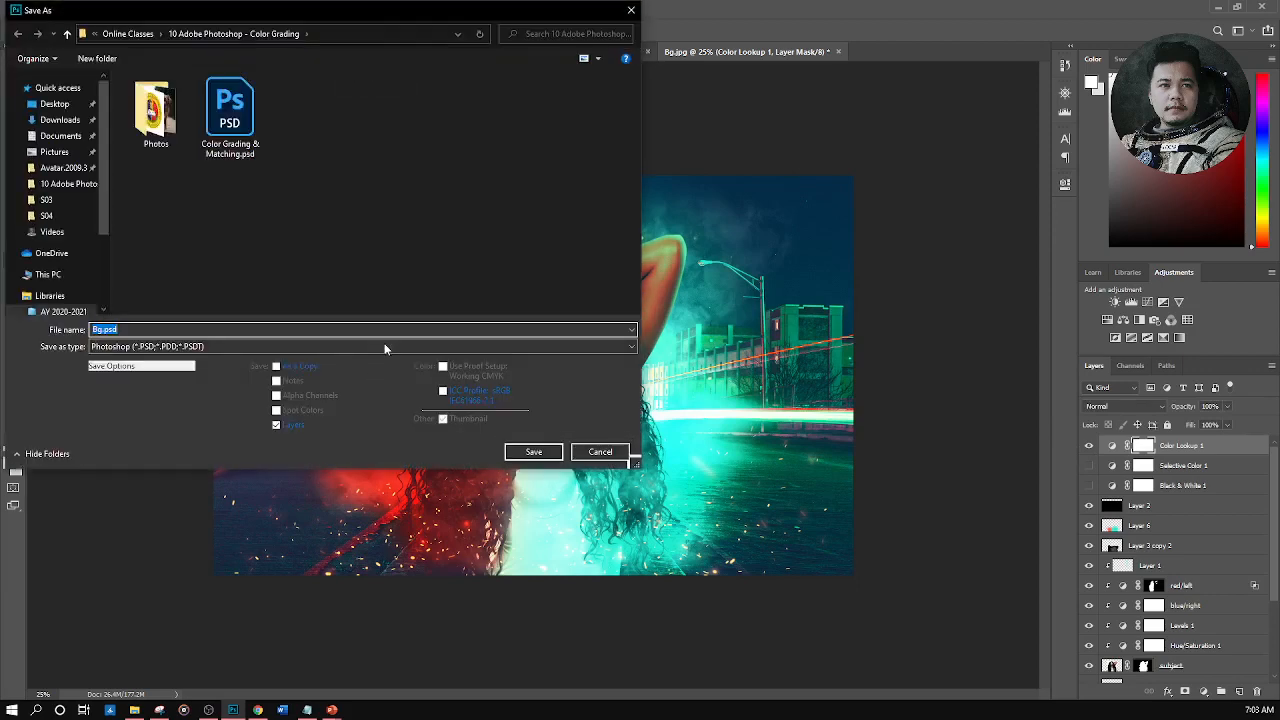
{"action": "left_click", "coordinate": [384, 347]}
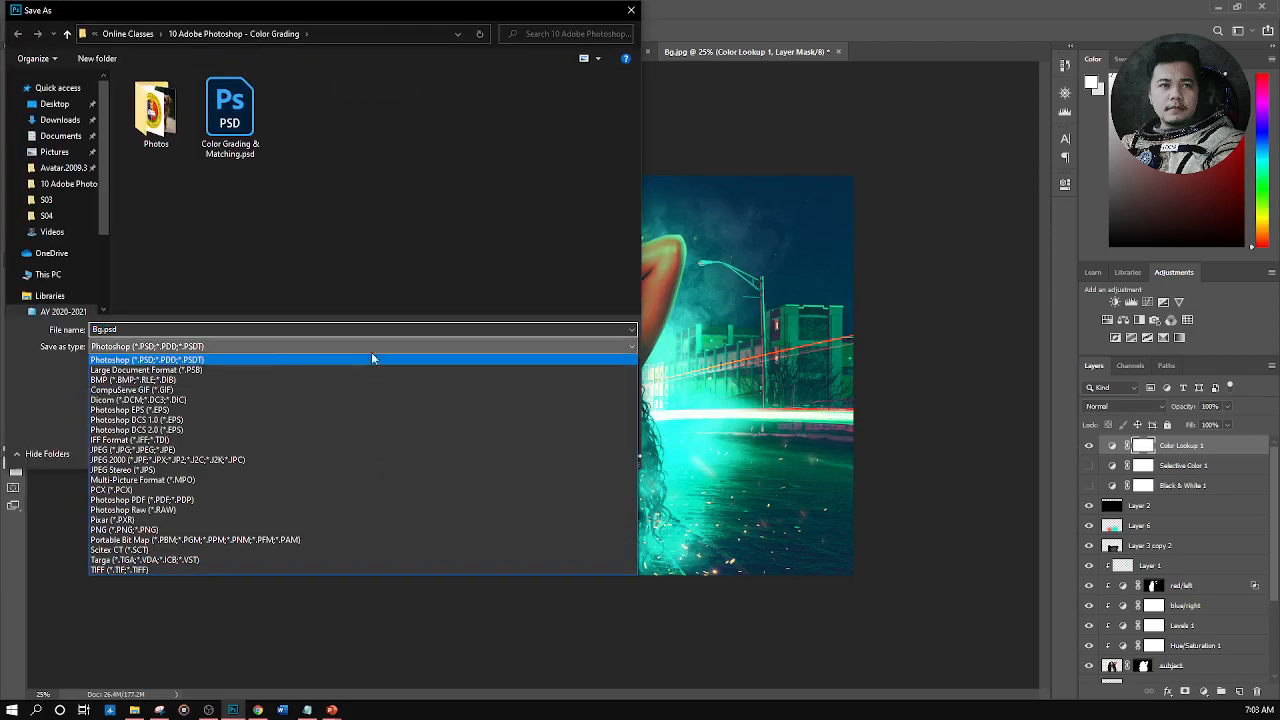
{"action": "left_click", "coordinate": [145, 446]}
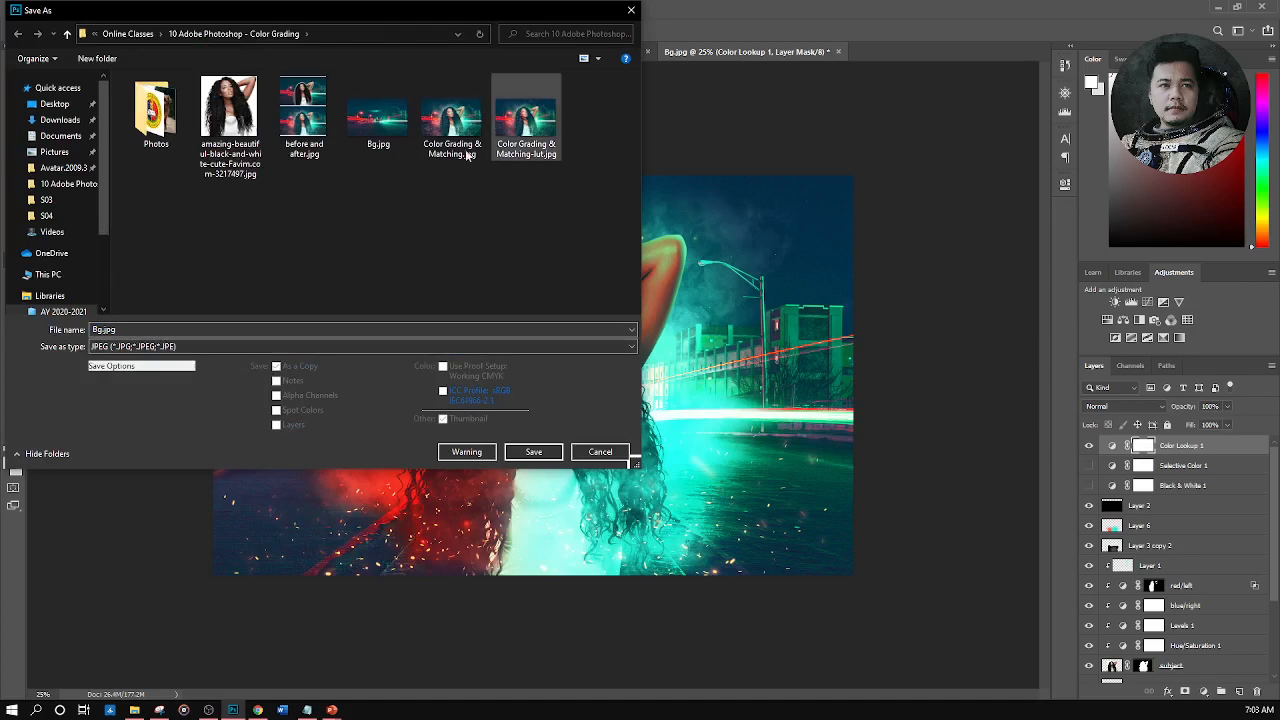
{"action": "left_click", "coordinate": [631, 10]}
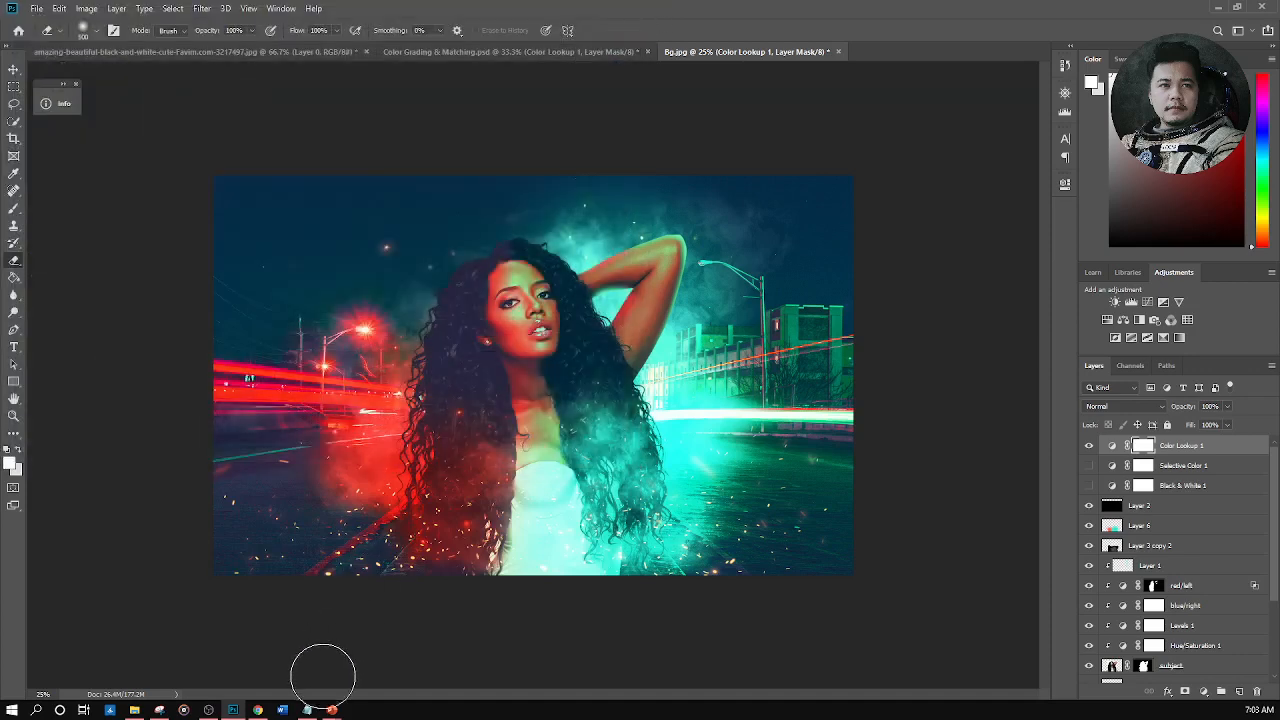
Switch to the PowerPoint presentation and review the slides from the final composite to the Final Requirement Part 2 instructions
{"action": "mouse_move", "coordinate": [331, 708]}
{"action": "left_click", "coordinate": [370, 668]}
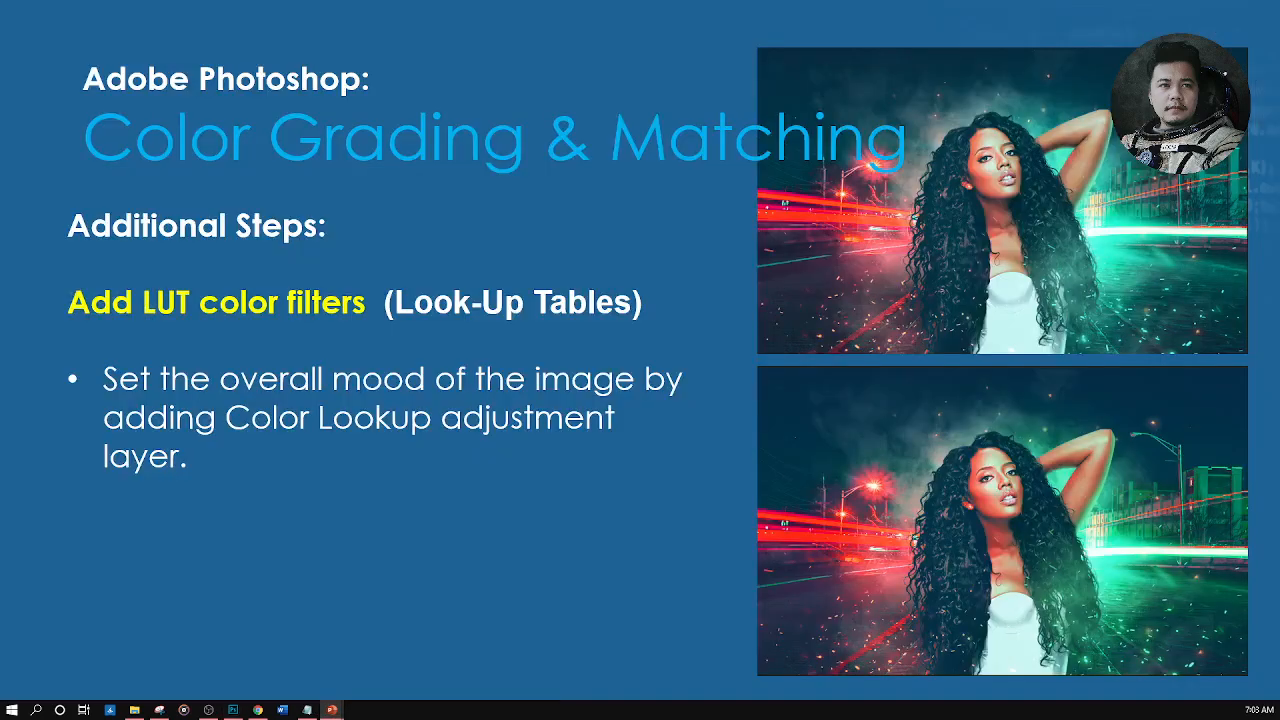
{"action": "key", "text": "Right"}
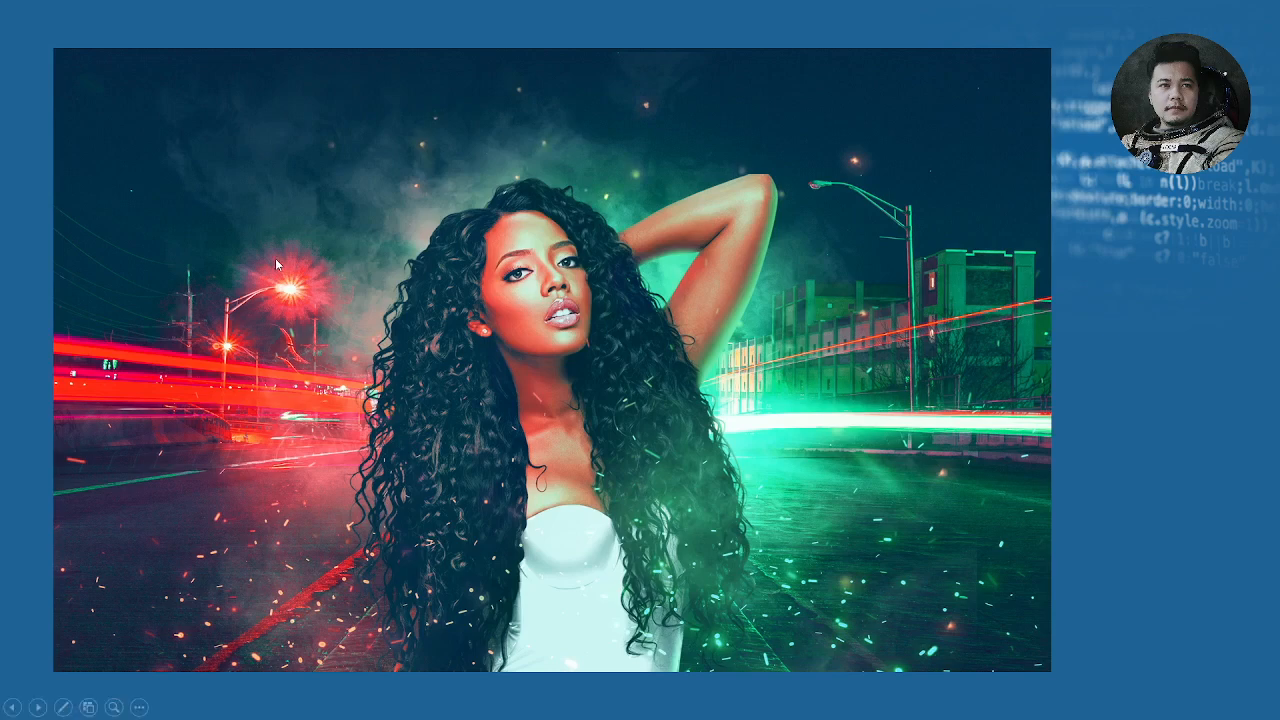
{"action": "key", "text": "Right"}
{"action": "key", "text": "Left"}
{"action": "key", "text": "Right"}
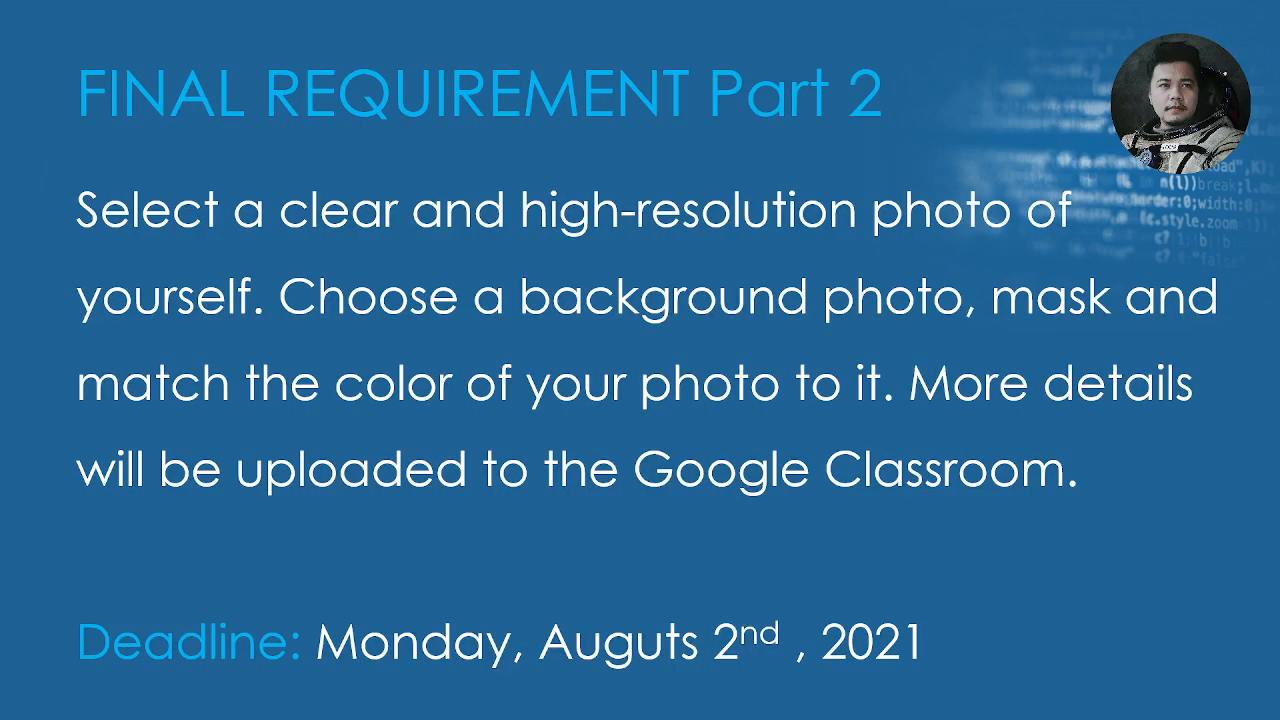